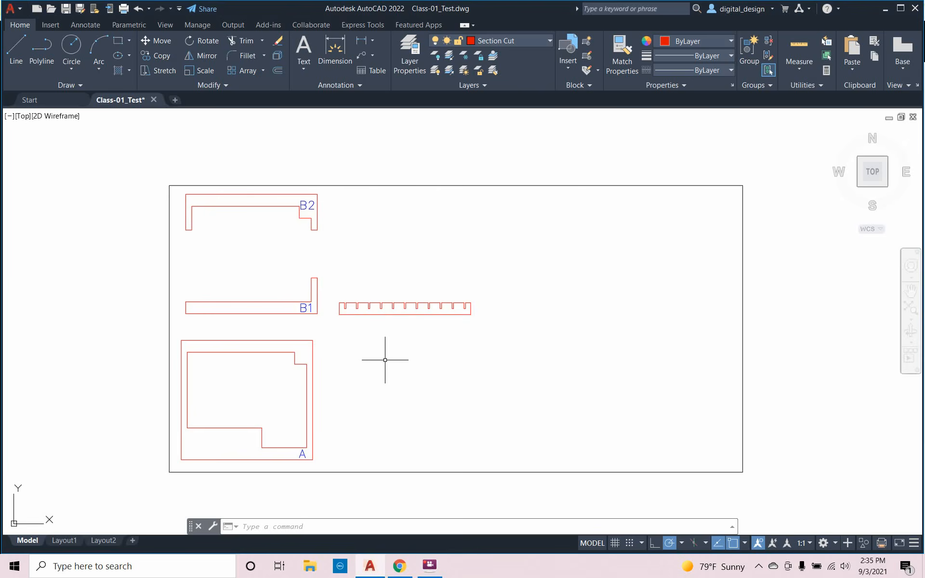
Switch to Chrome and look through the BanQ / Office dA gallery, from the interior photos to the section drawings
key("alt+Tab")
key("alt+Tab")
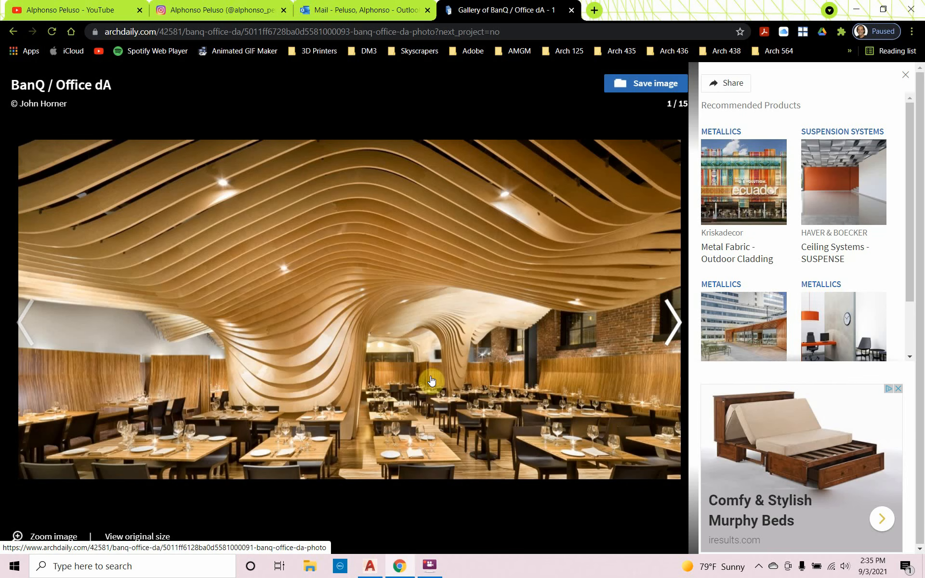
left_click(675, 331)
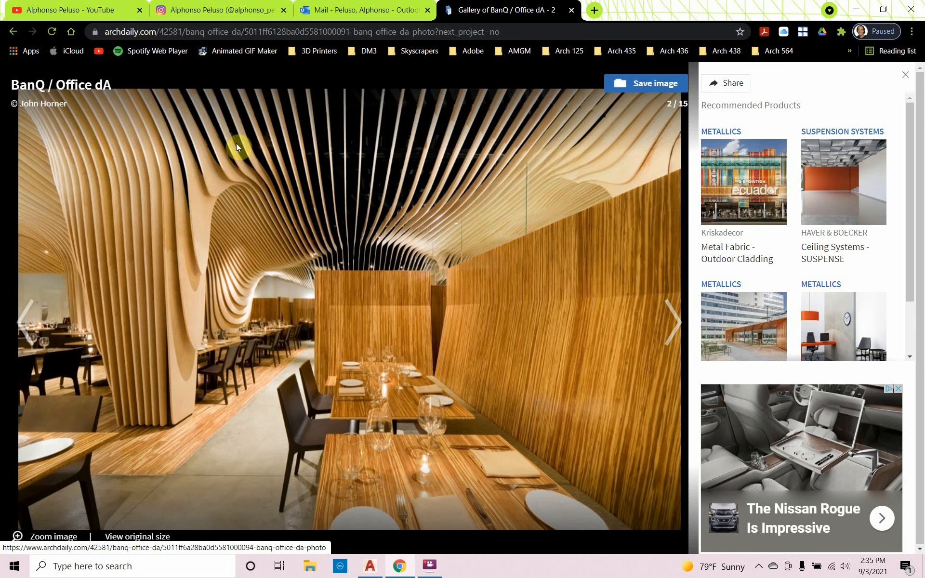
left_click(670, 339)
left_click(670, 339)
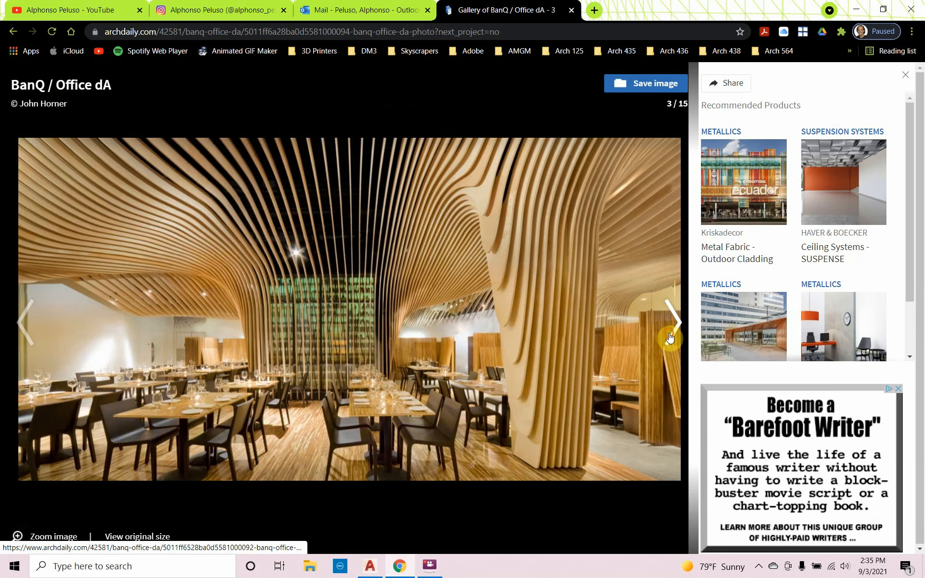
left_click(670, 339)
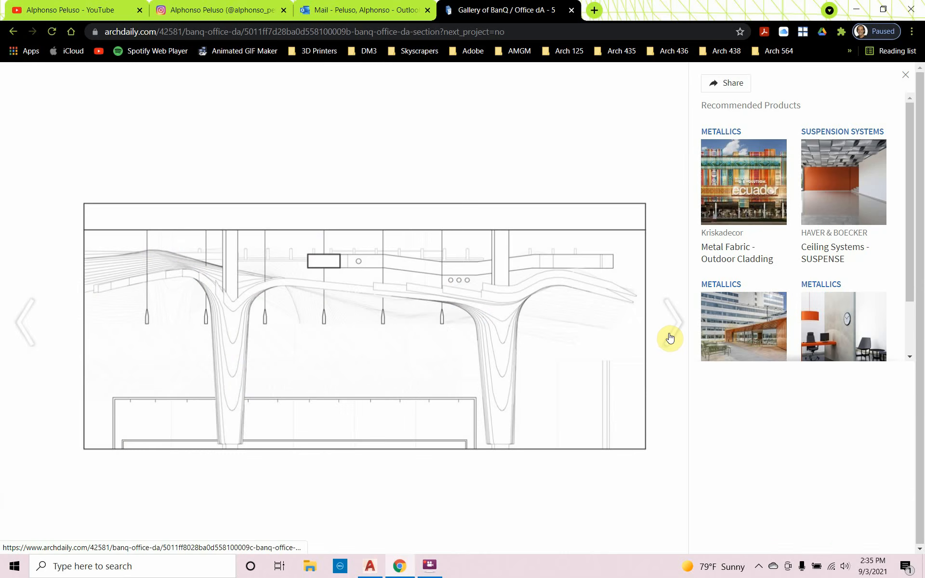
left_click(670, 339)
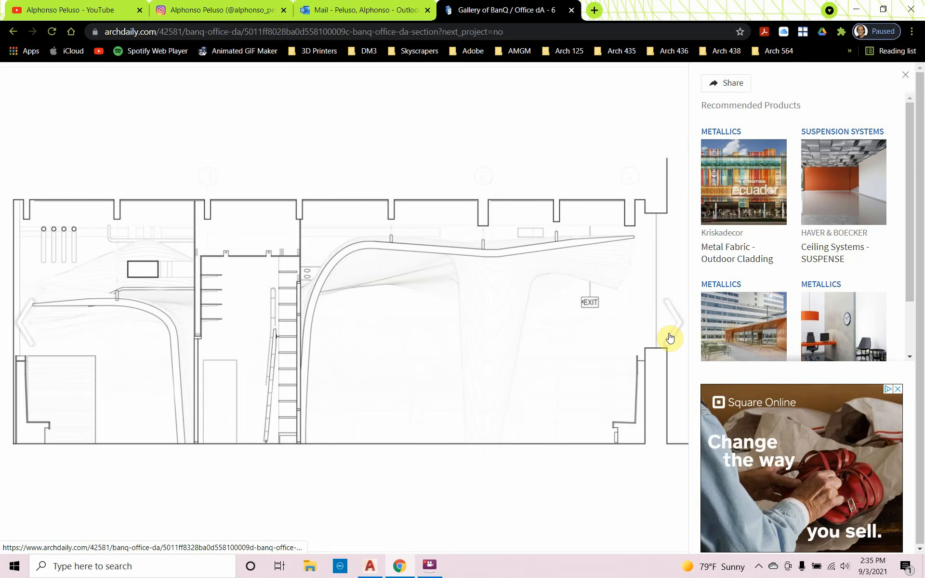
left_click(670, 339)
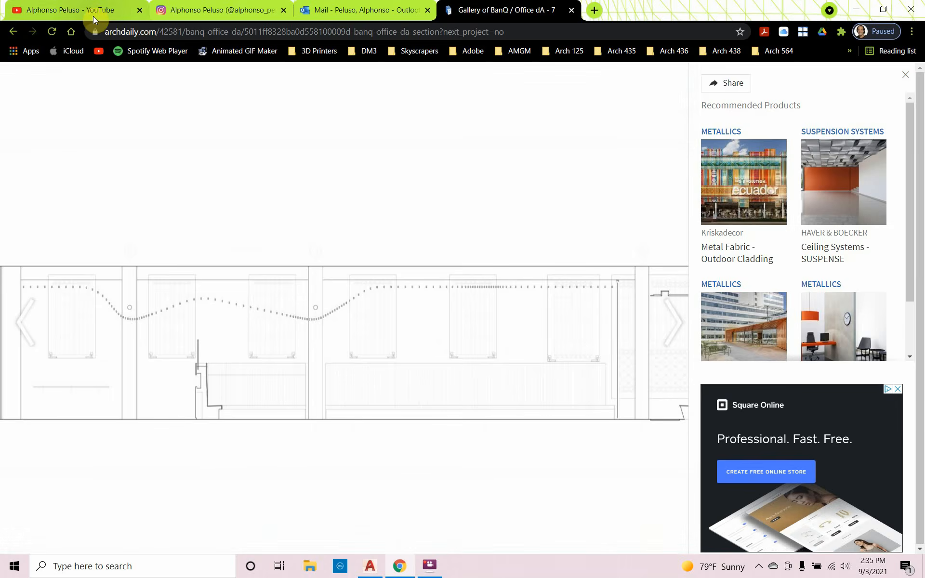
Subscribe to the YouTube channel opened in the browser and set its notifications to All
left_click(93, 15)
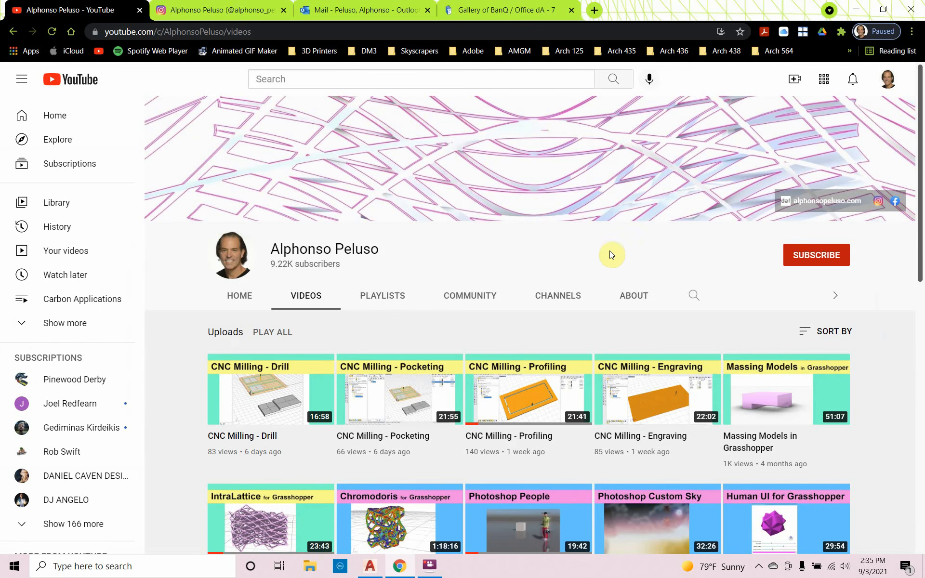
left_click(802, 257)
left_click(840, 255)
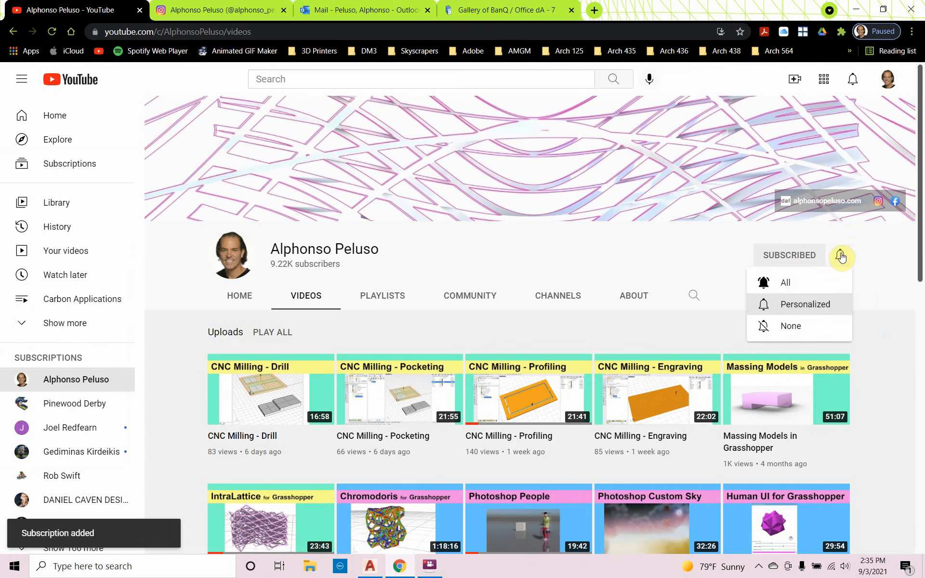
left_click(809, 285)
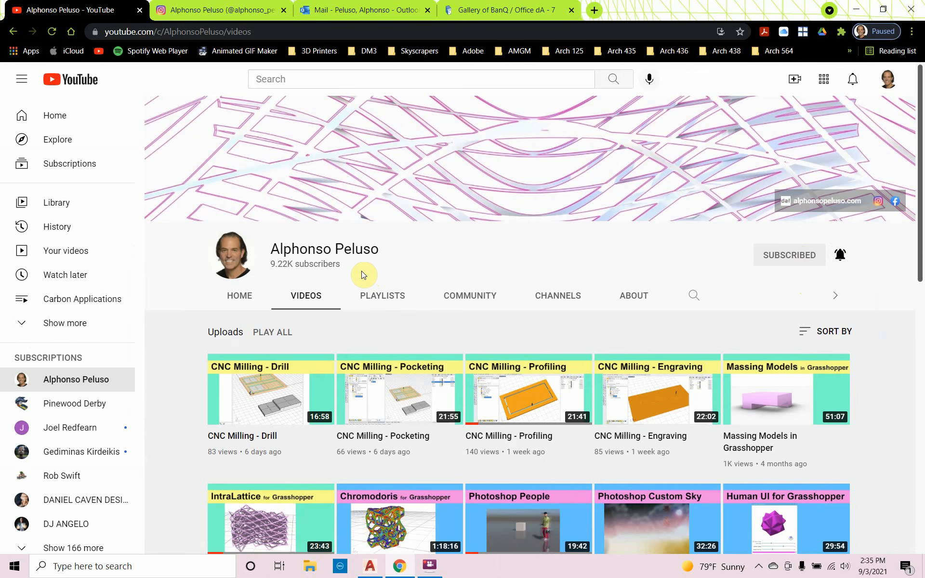
Look through the channel's uploaded videos and the posts on the open Instagram profile
scroll(363, 276, "down", 10)
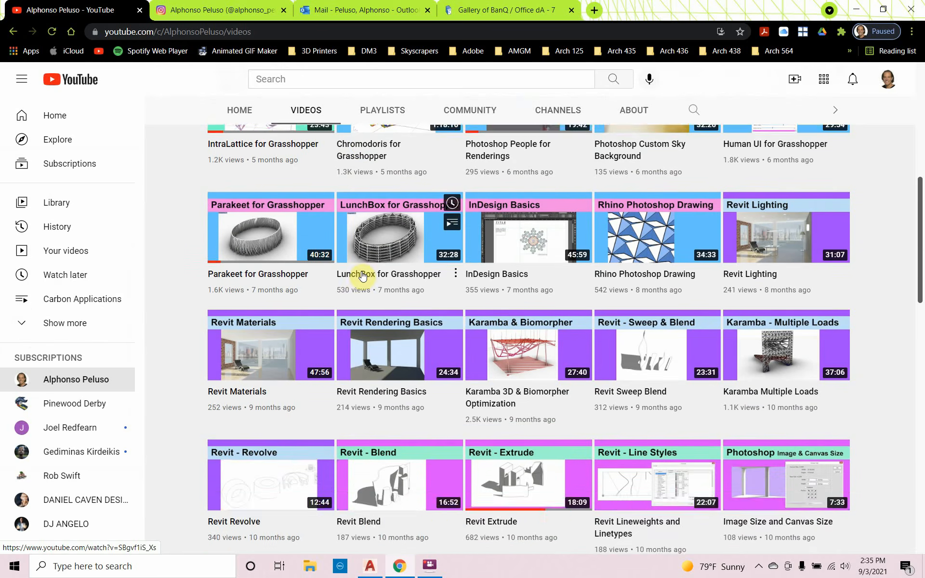
scroll(363, 276, "down", 3)
scroll(363, 275, "up", 9)
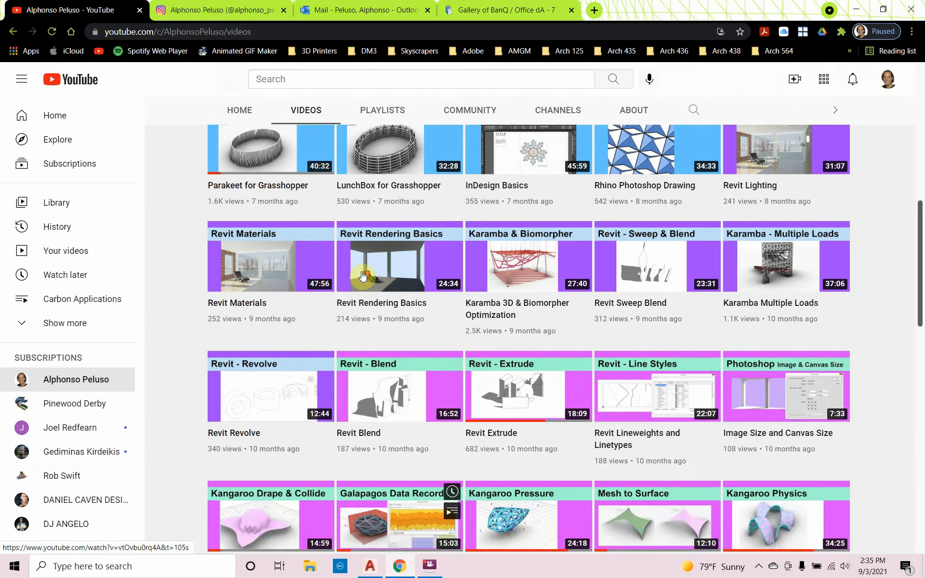
scroll(363, 275, "up", 8)
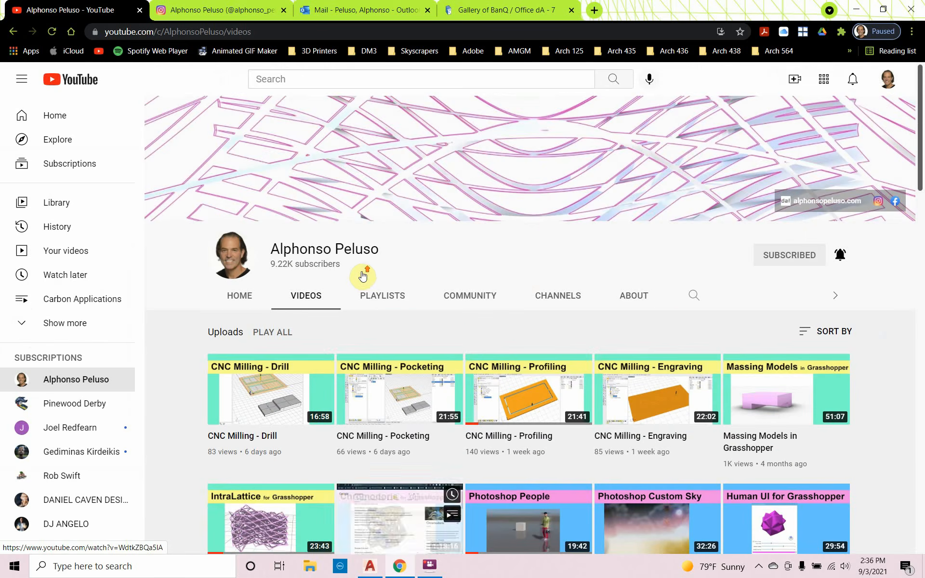
left_click(212, 13)
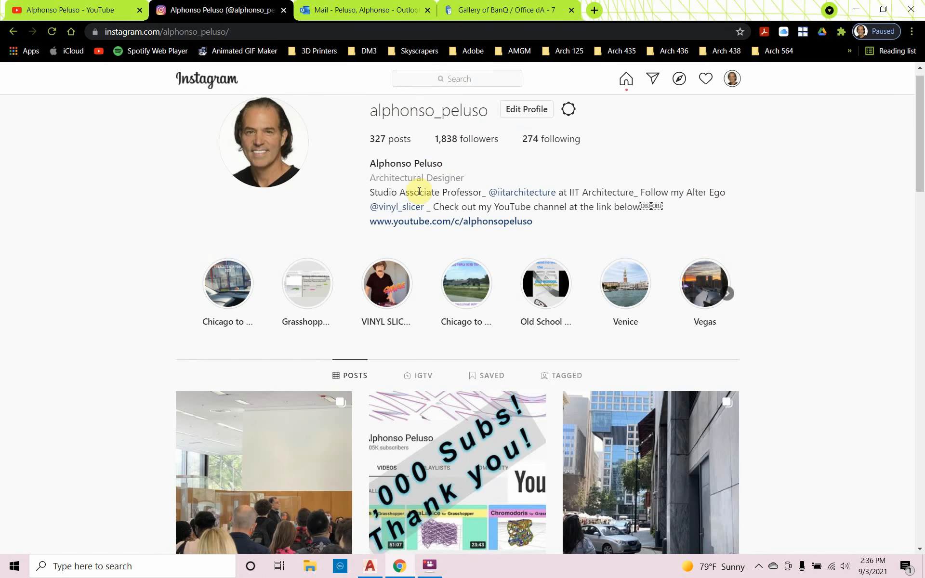
scroll(333, 253, "down", 2)
scroll(332, 253, "down", 6)
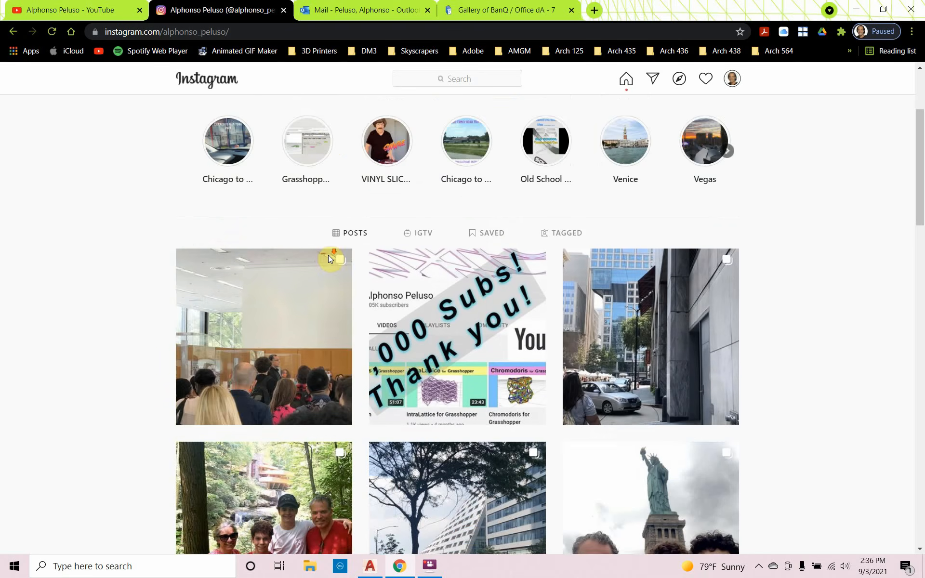
scroll(329, 259, "down", 4)
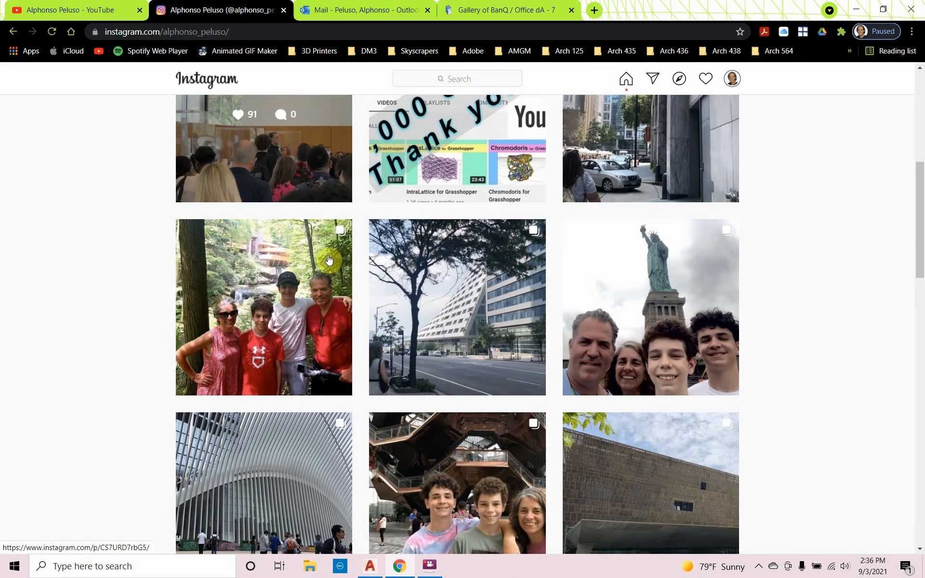
scroll(329, 260, "down", 2)
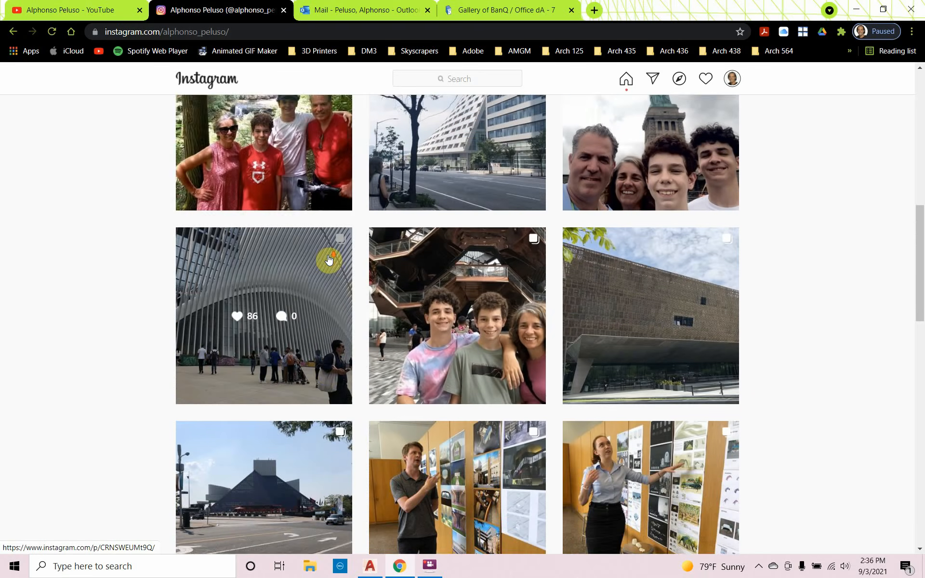
scroll(329, 259, "up", 5)
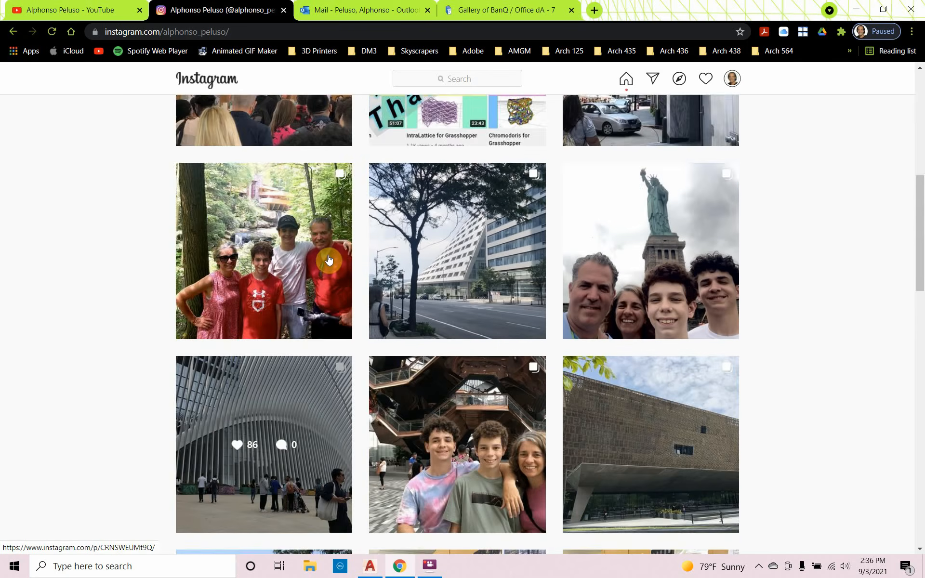
scroll(329, 260, "up", 2)
scroll(329, 260, "up", 6)
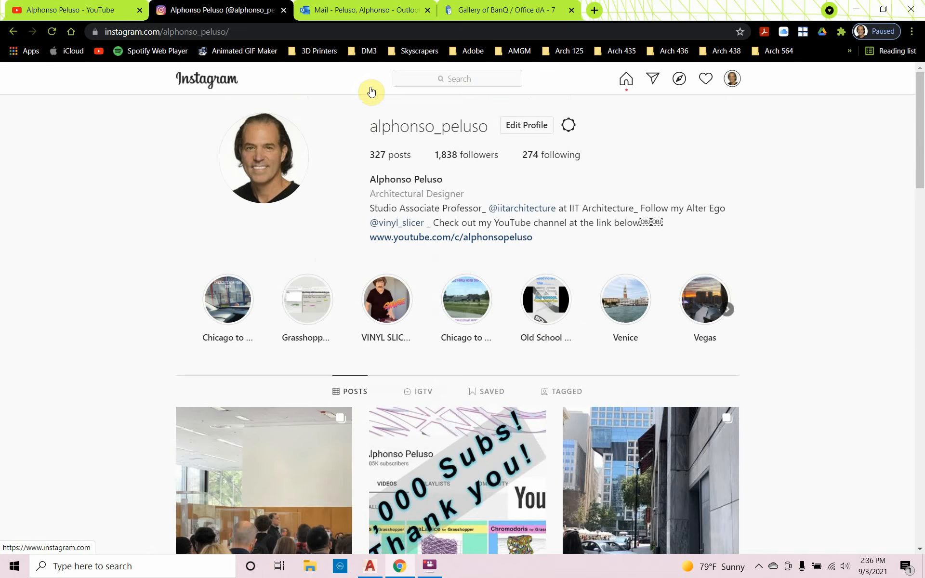
Switch to AutoCAD and measure the length of piece B1's lower edge and the height from its lower corner to B2's upper corner
left_click(369, 567)
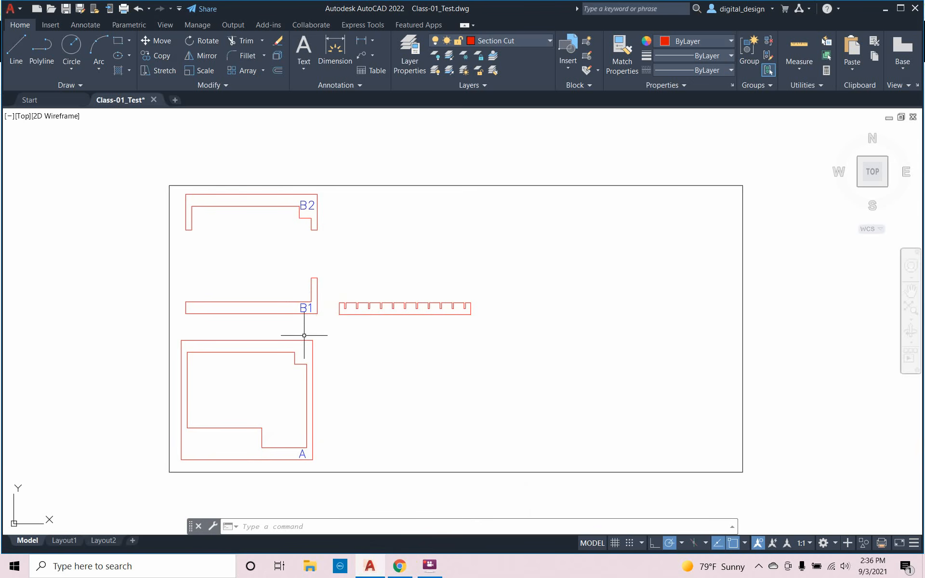
type("dist")
key("Return")
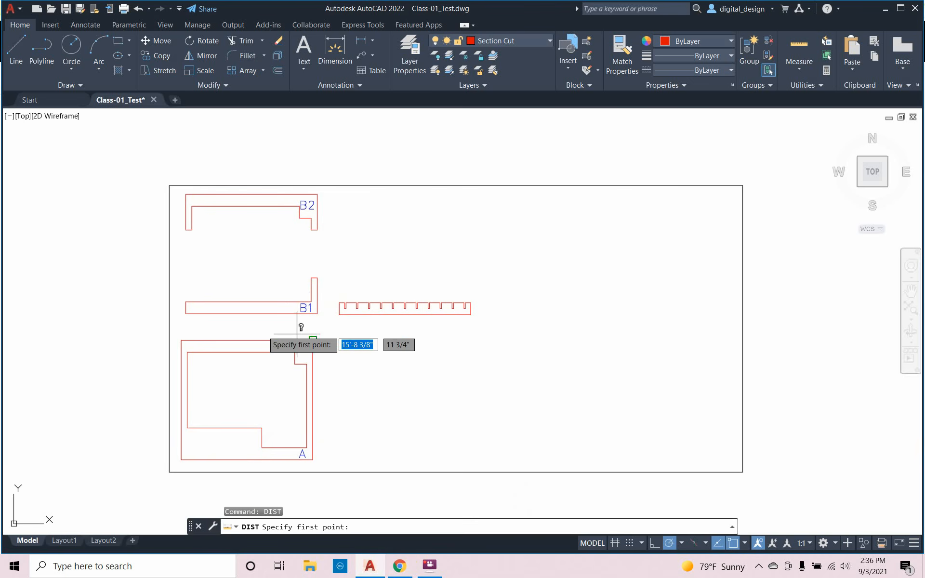
left_click(186, 314)
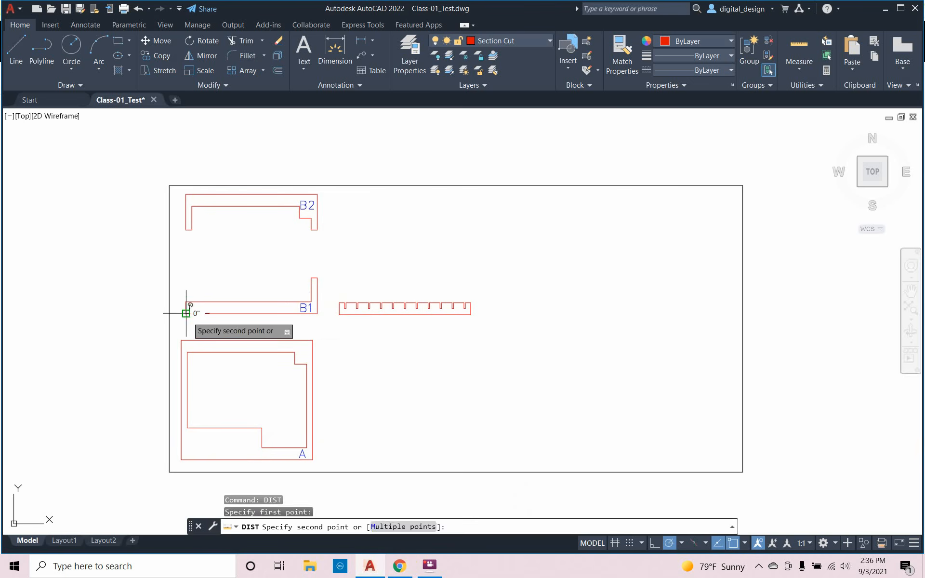
left_click(318, 315)
right_click(318, 317)
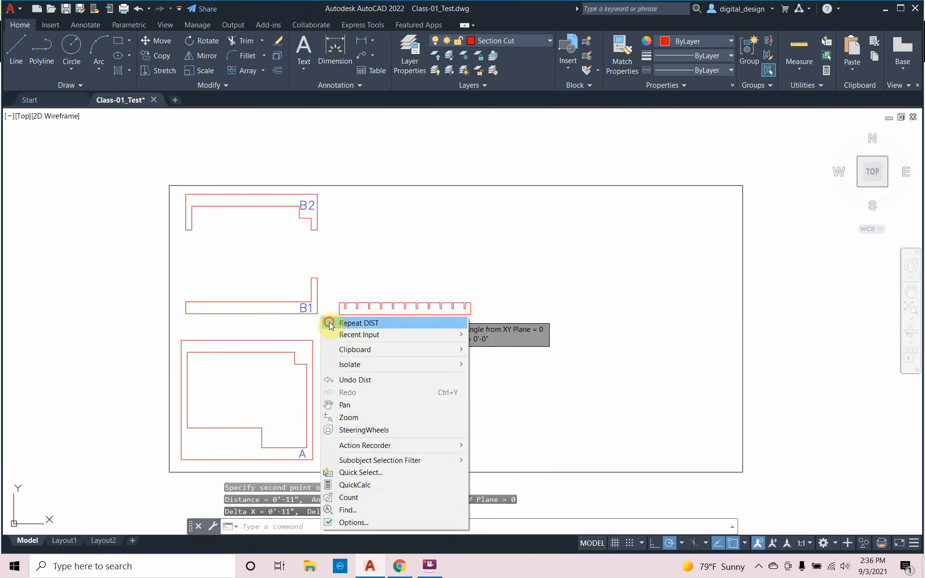
left_click(332, 322)
left_click(318, 314)
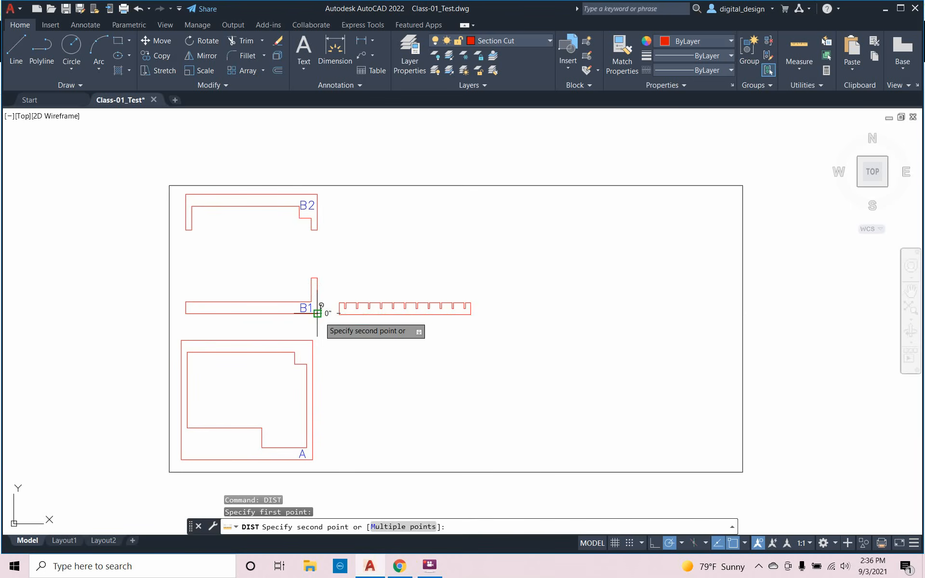
left_click(317, 195)
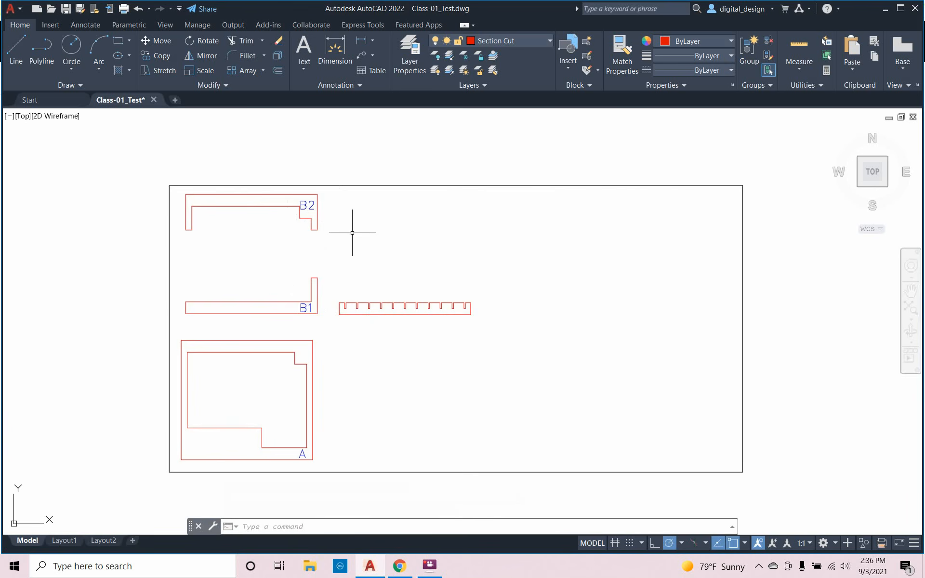
Freeze the Sections layer so that only the plan and section cut pieces are shown
scroll(372, 258, "down", 6)
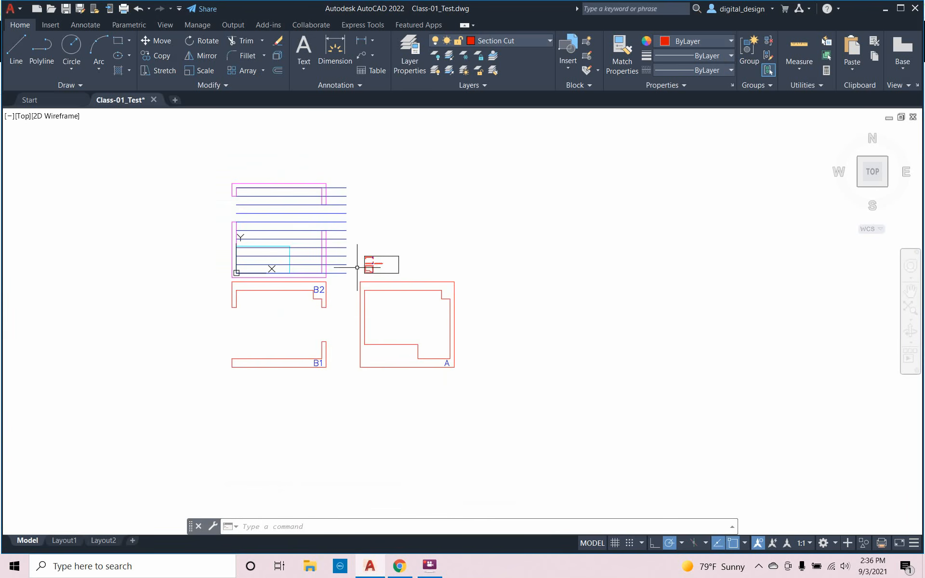
scroll(255, 255, "up", 4)
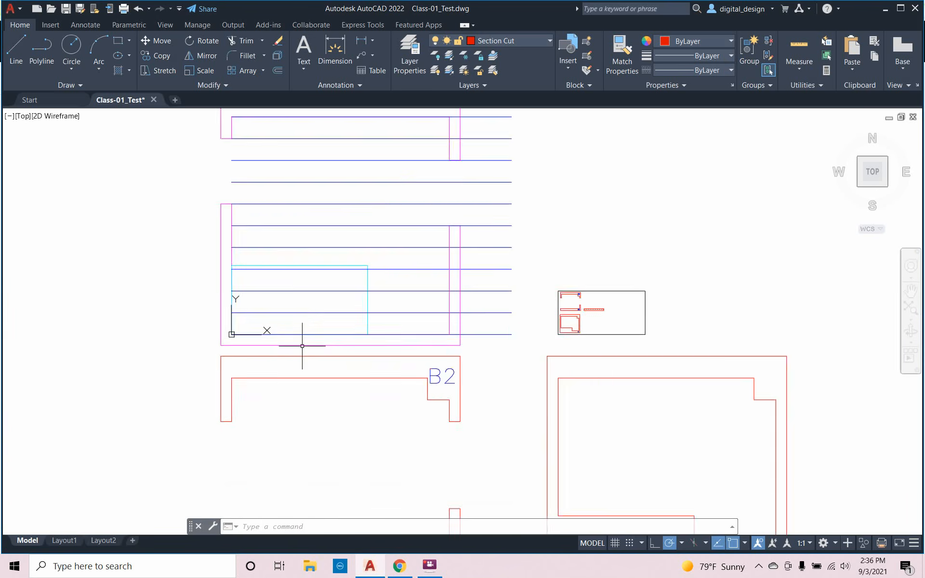
scroll(302, 346, "down", 2)
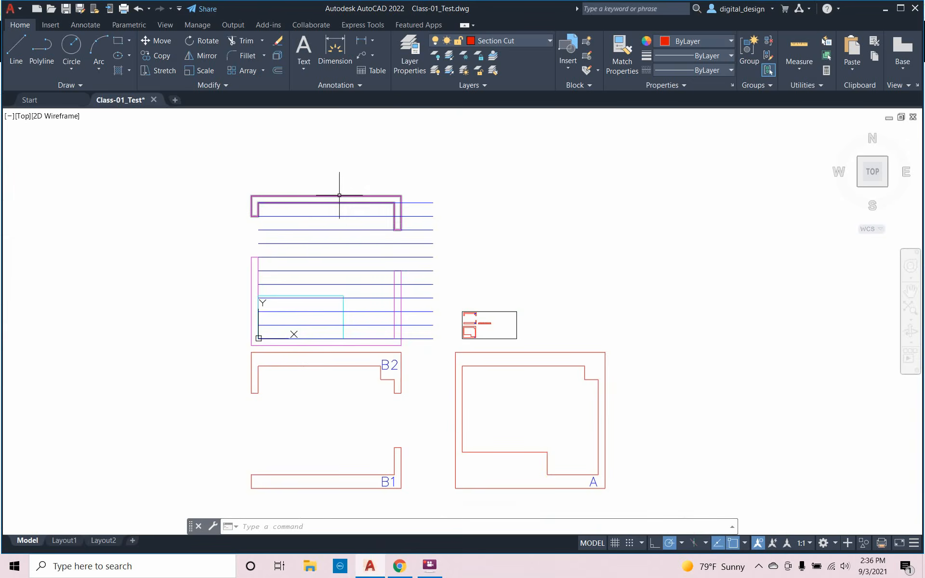
type("LA")
key("Return")
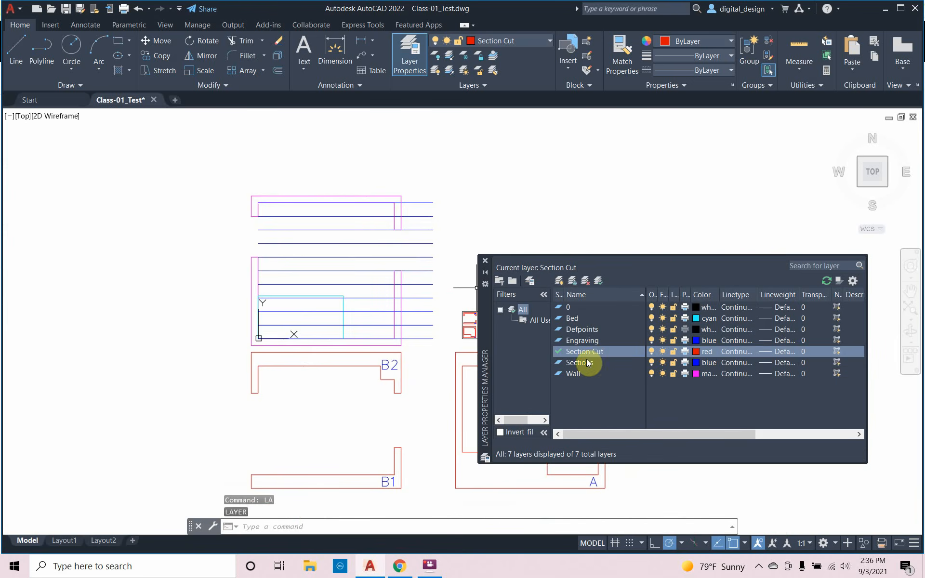
left_click(663, 362)
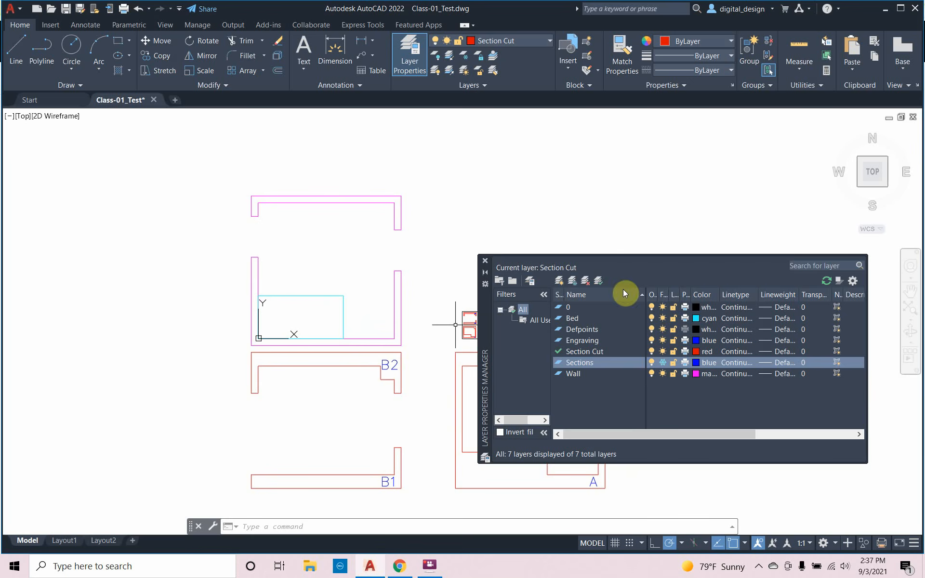
left_click(485, 261)
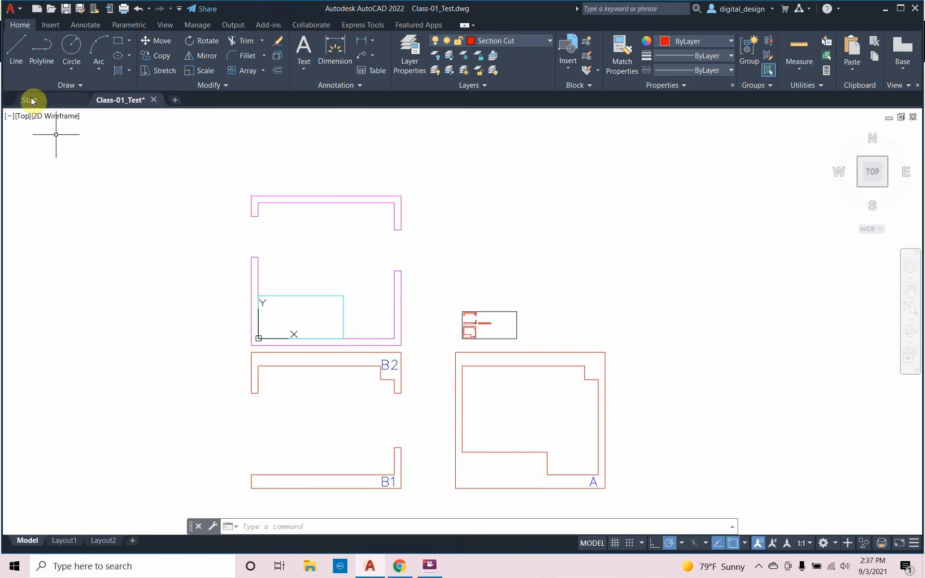
Create a new drawing from the acad template
left_click(20, 13)
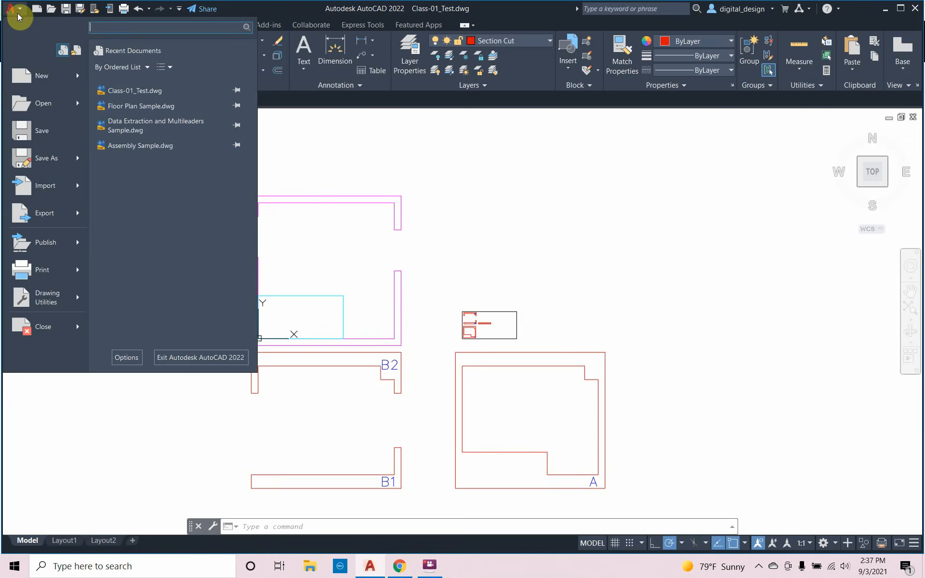
left_click(30, 77)
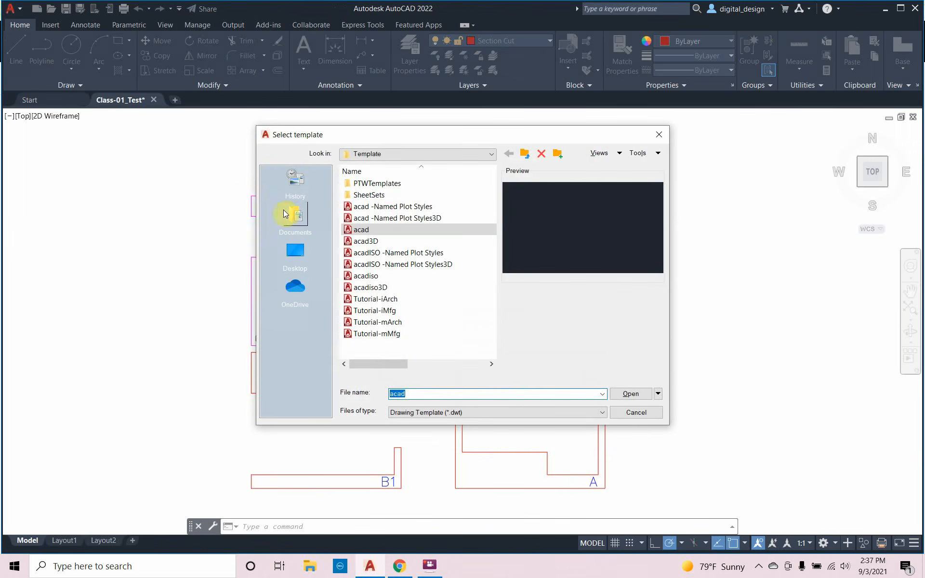
left_click(343, 234)
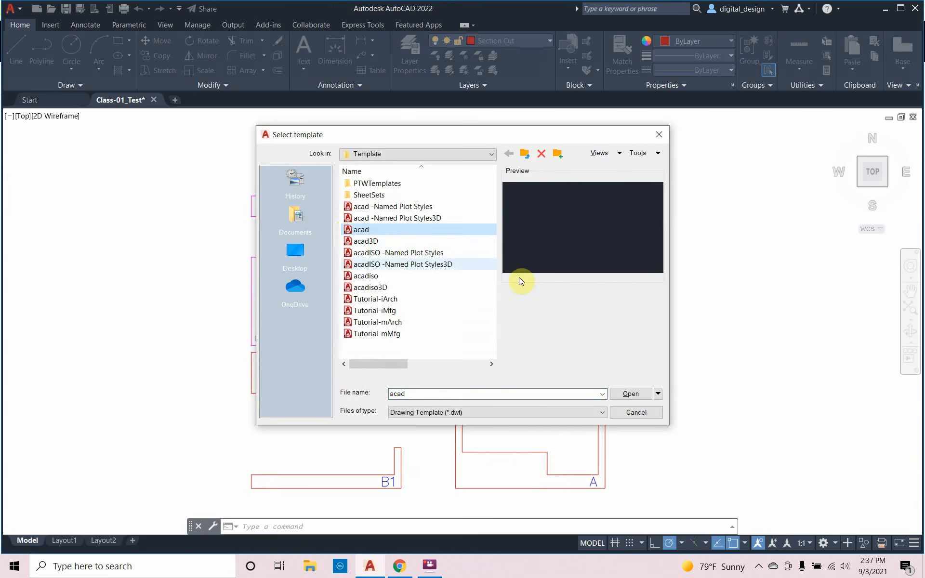
left_click(627, 394)
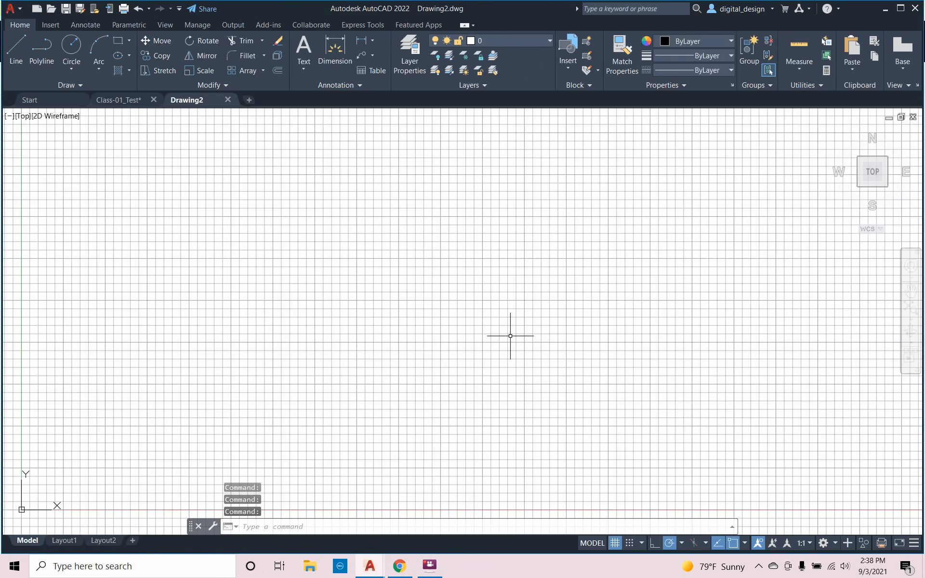
Check the uniform background color of 2D model space in the drawing window color options
right_click(466, 318)
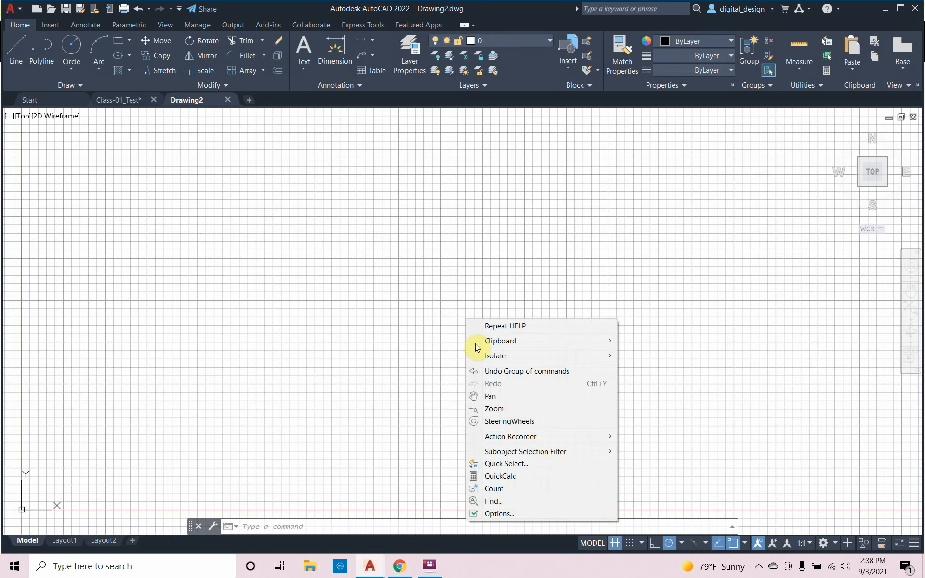
left_click(511, 513)
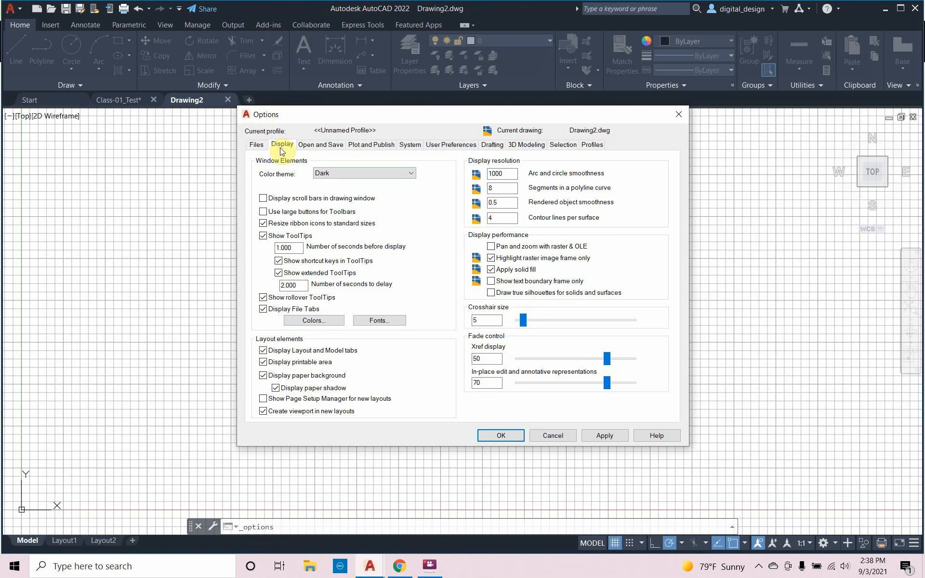
left_click(314, 319)
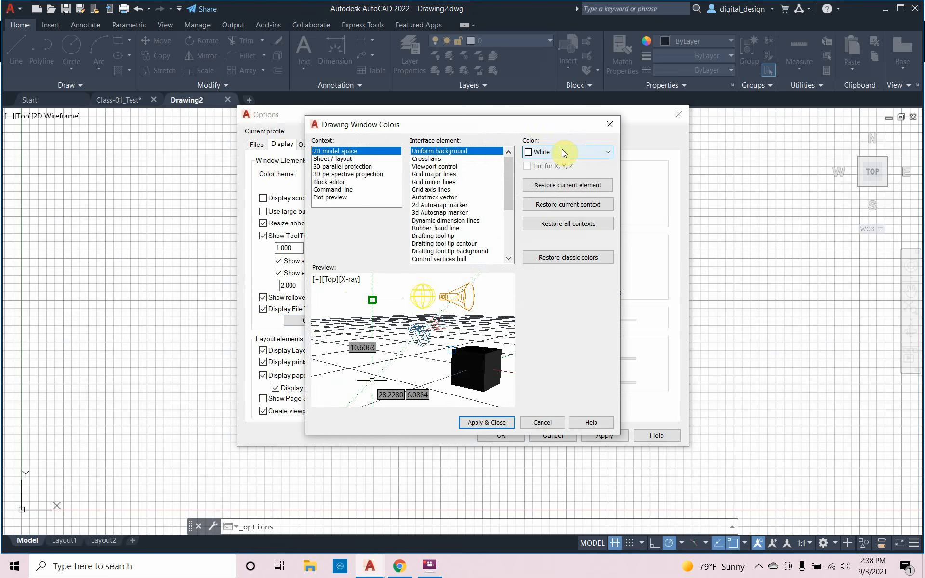
left_click(608, 125)
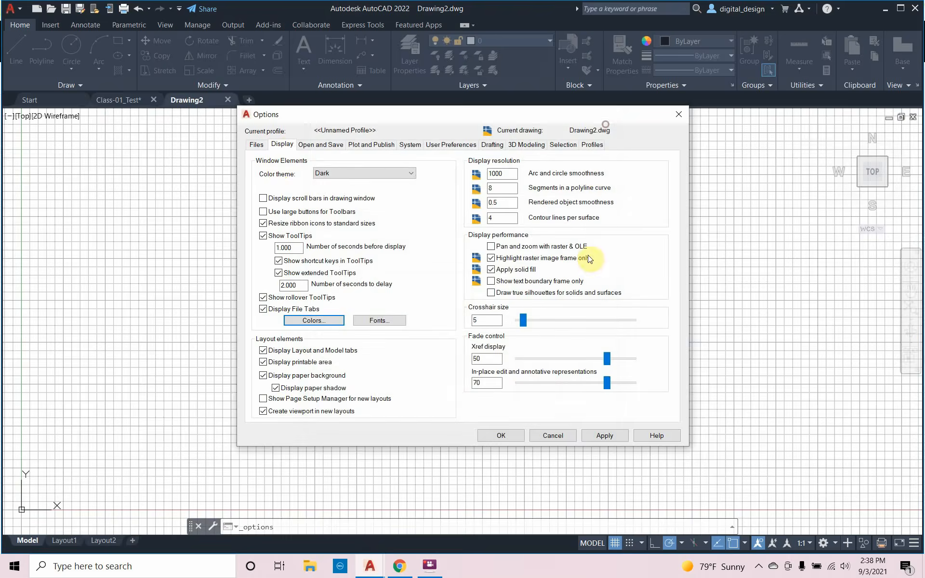
left_click(552, 435)
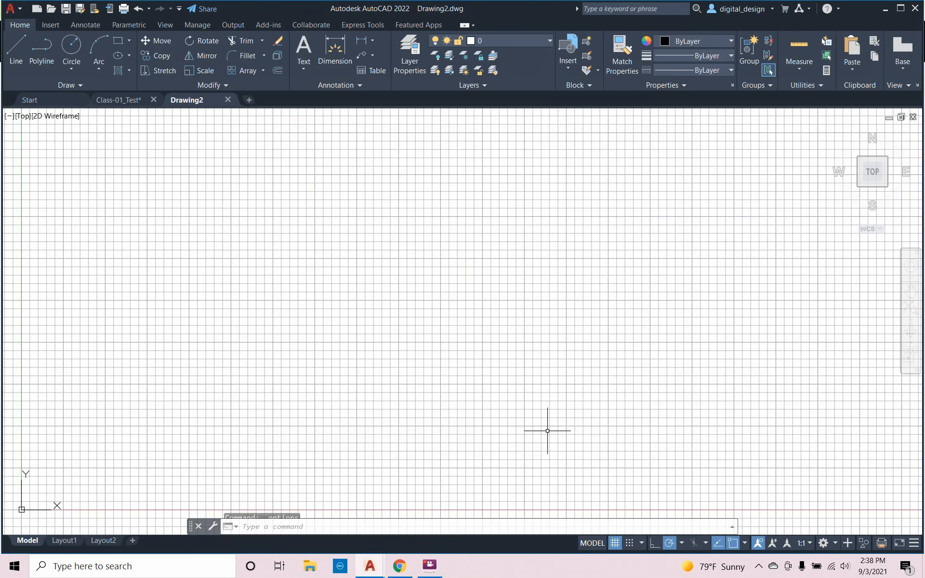
Apply White as the uniform background color of 2D model space and accept the options
right_click(470, 264)
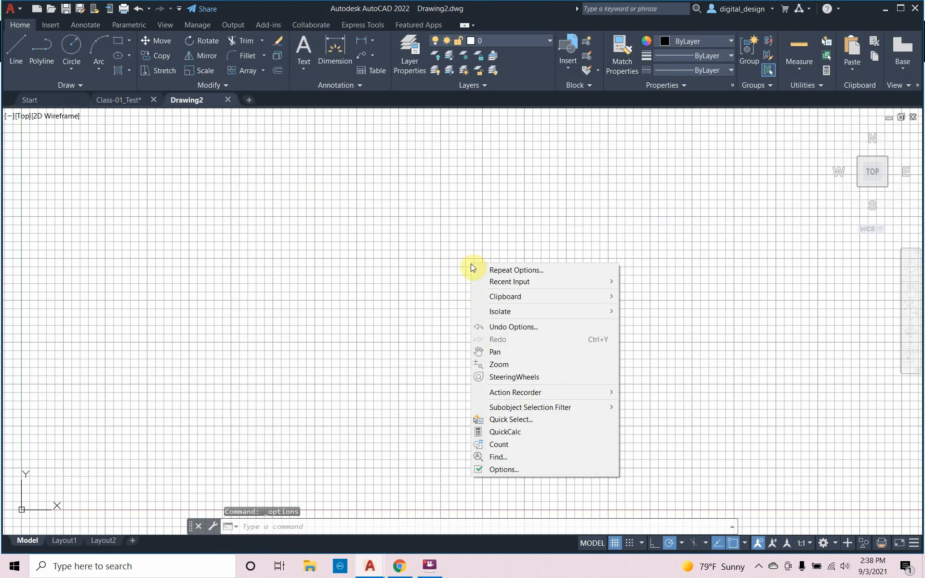
left_click(513, 468)
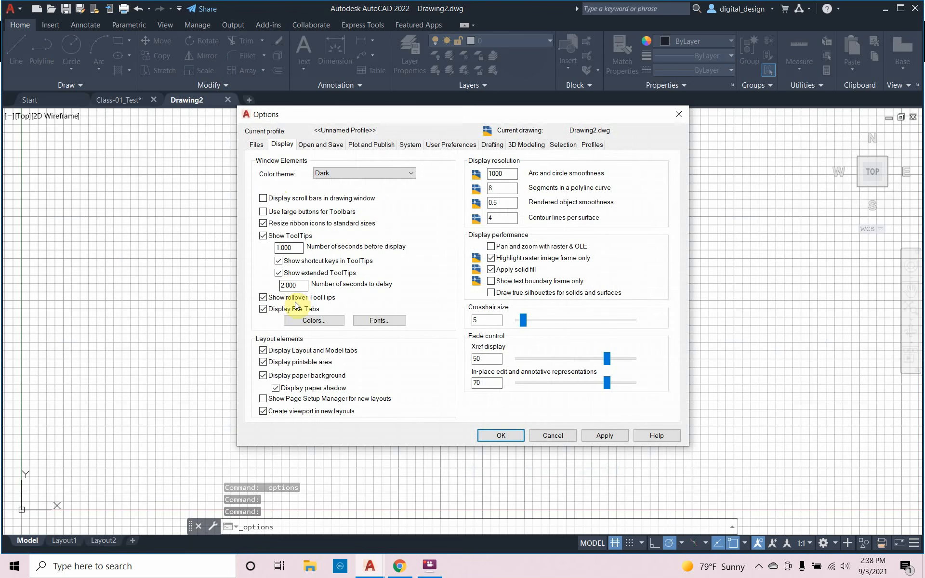
left_click(303, 320)
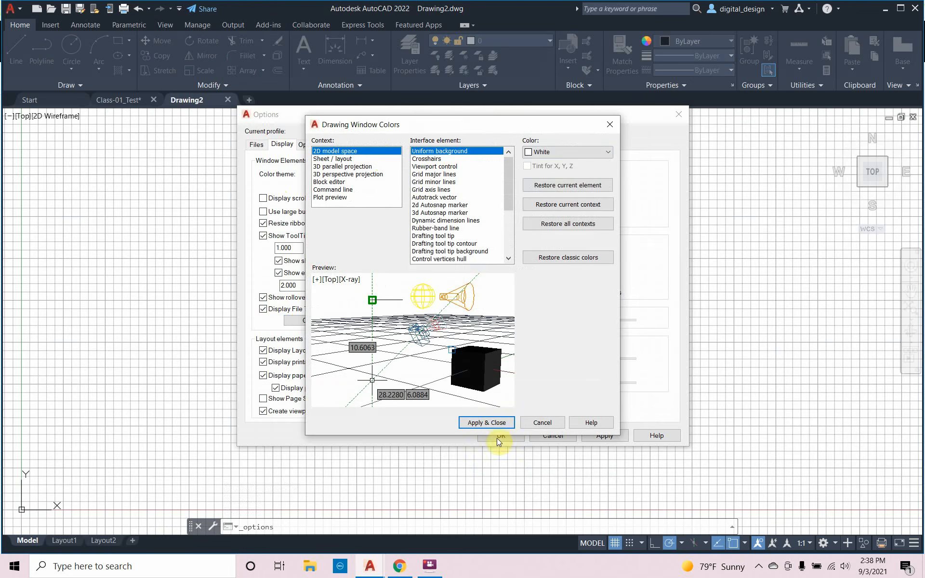
left_click(486, 422)
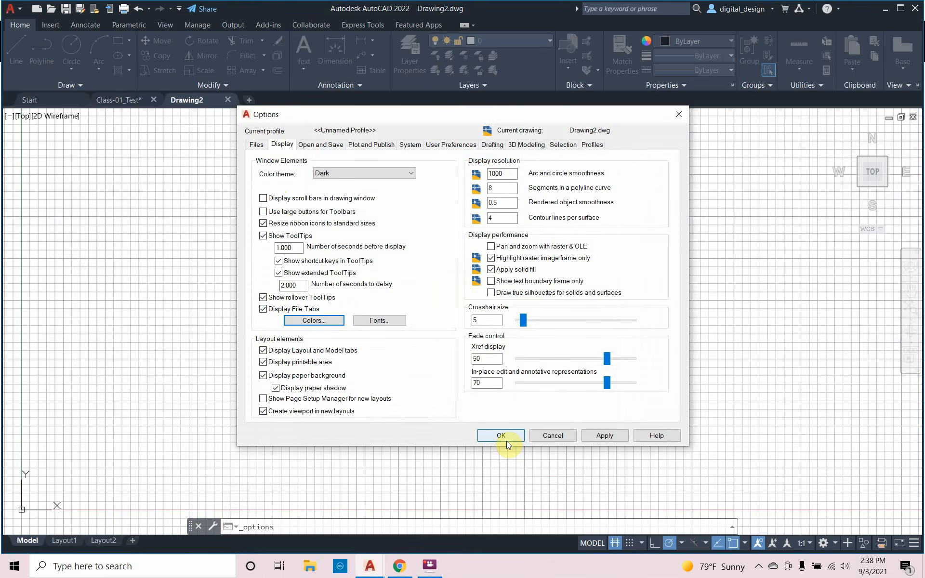
left_click(504, 438)
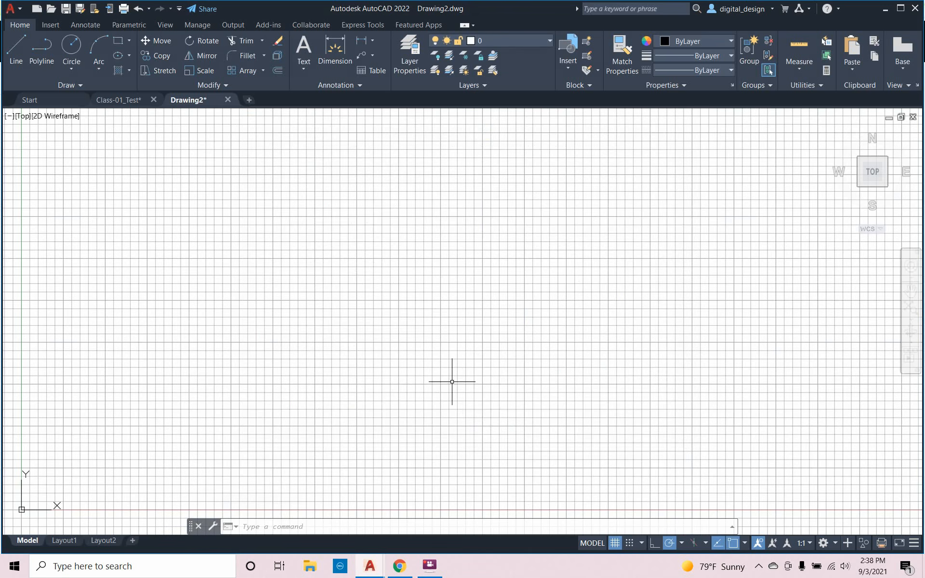
left_click(643, 544)
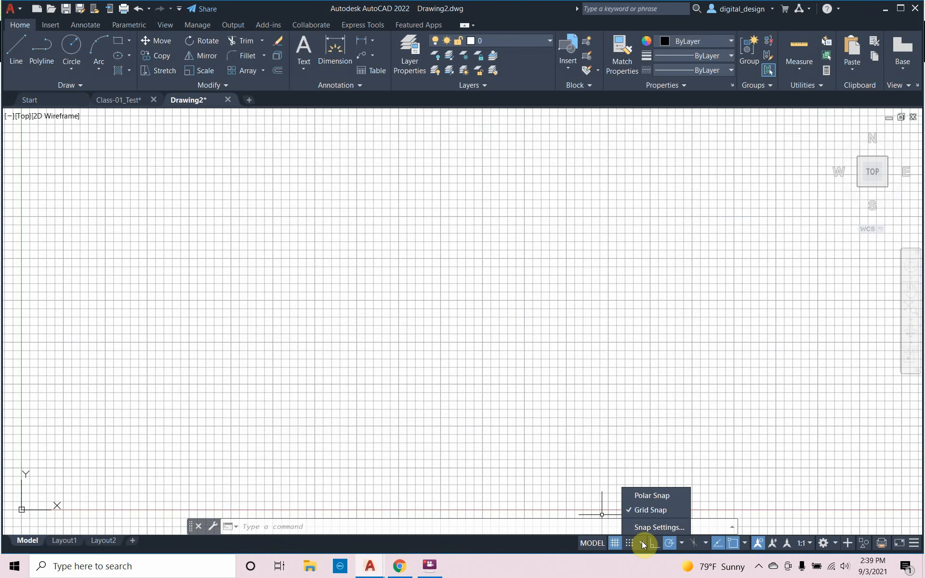
left_click(643, 533)
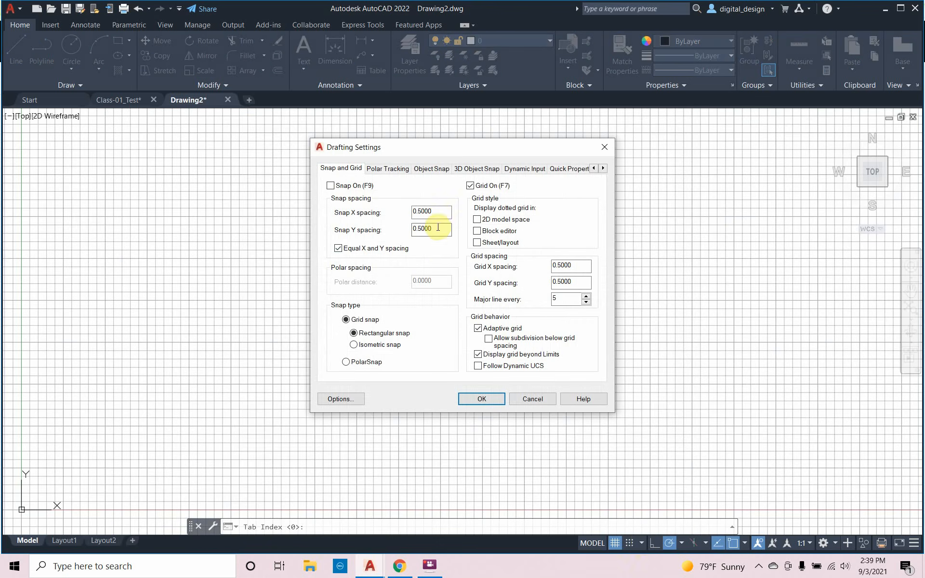
left_click_drag(439, 213, 407, 211)
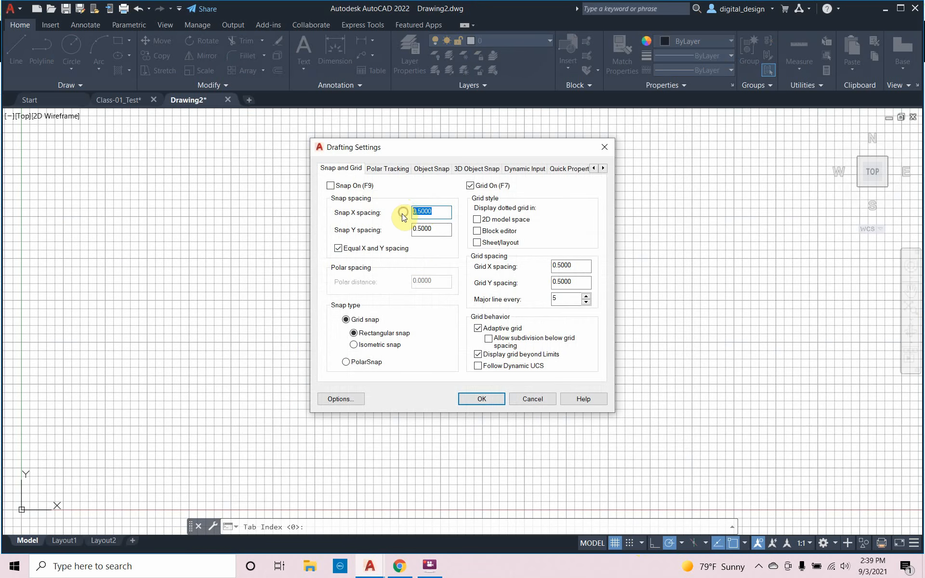
type("1'")
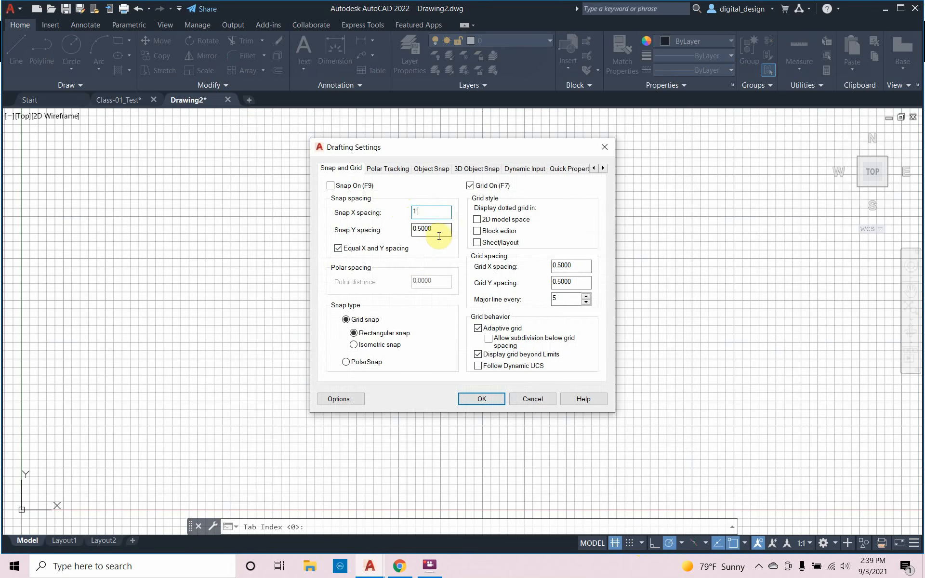
left_click(417, 230)
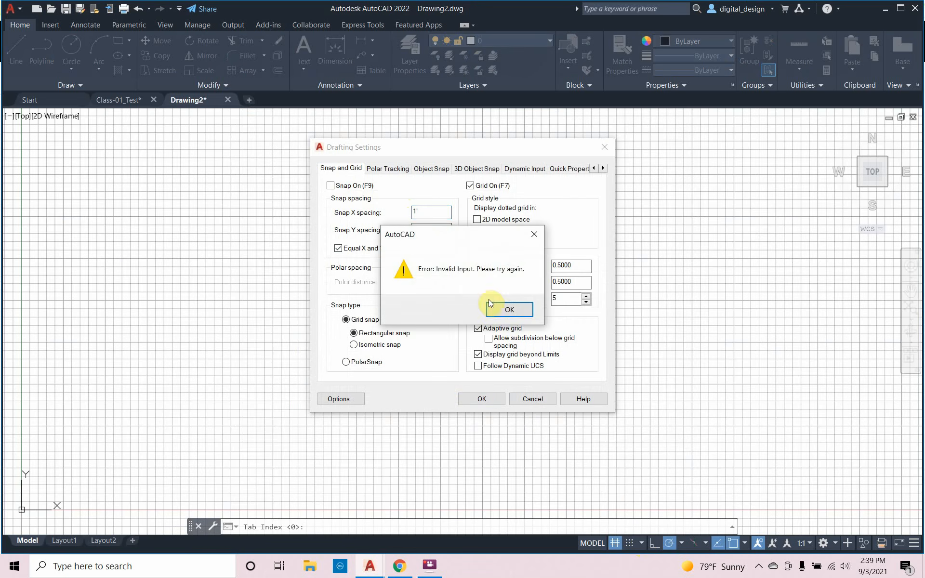
left_click(500, 310)
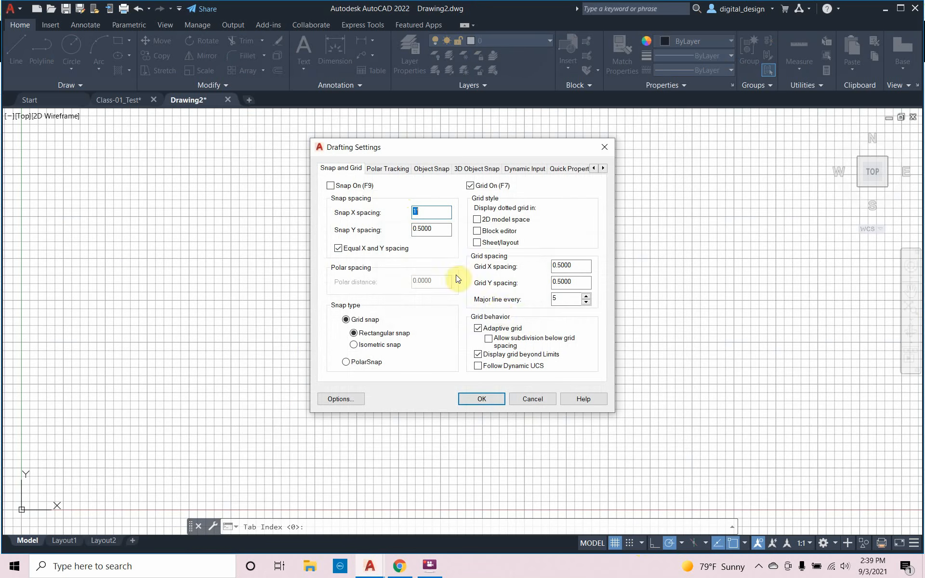
left_click(437, 229)
left_click(493, 307)
left_click(523, 399)
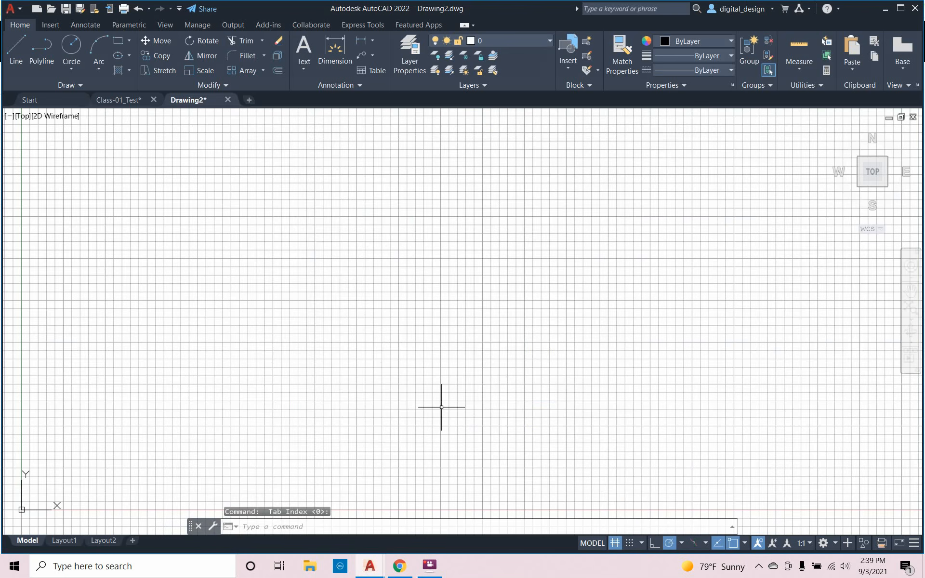
Set the drawing's length units to Architectural
type("units")
key("Return")
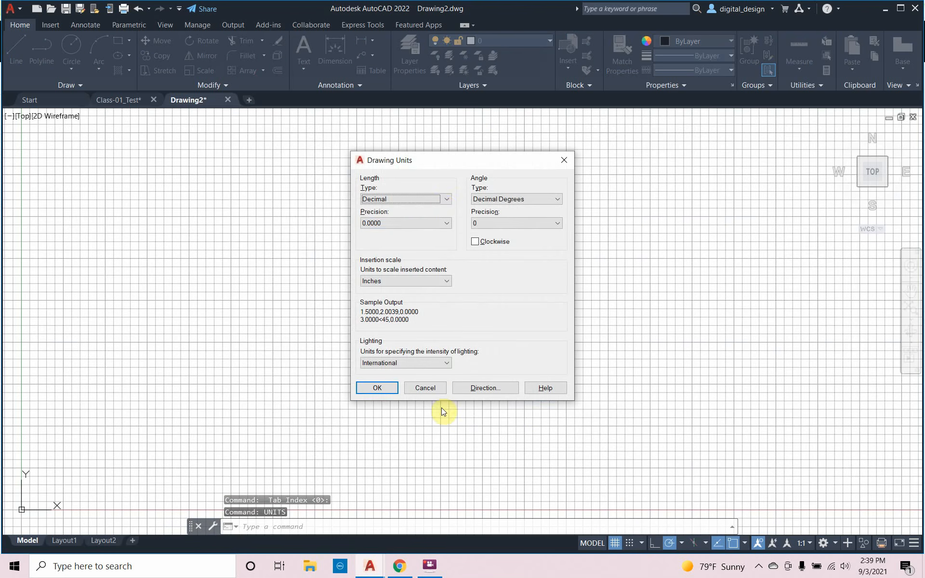
left_click(443, 199)
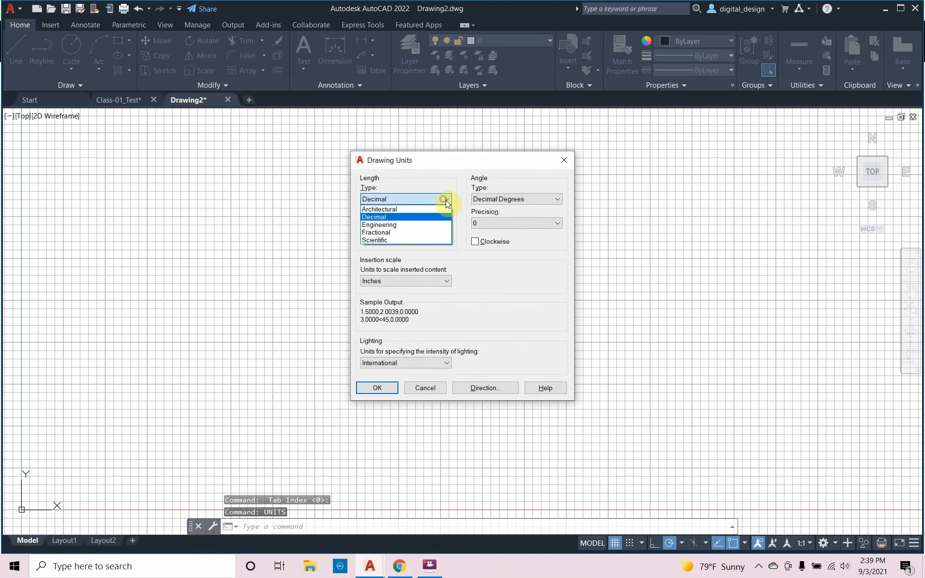
left_click(440, 208)
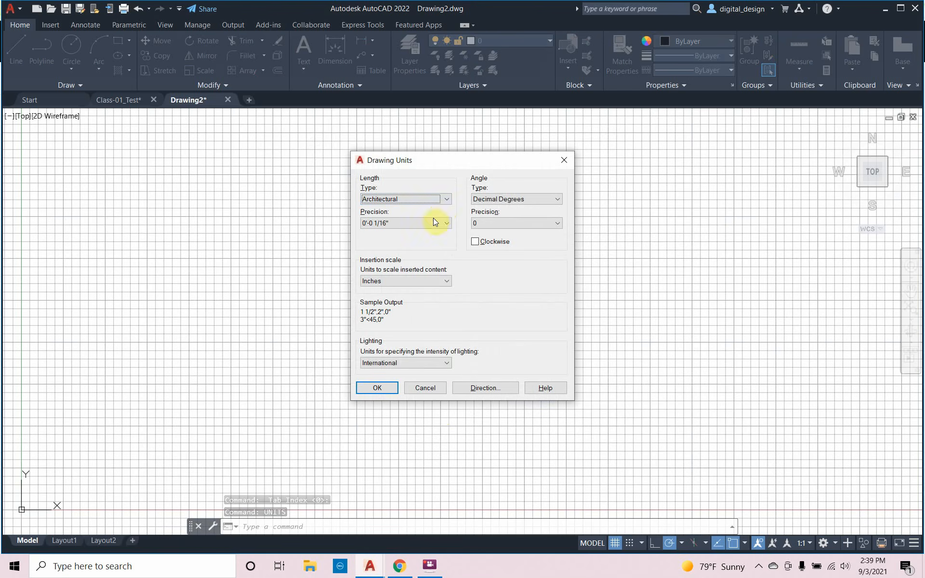
left_click(377, 388)
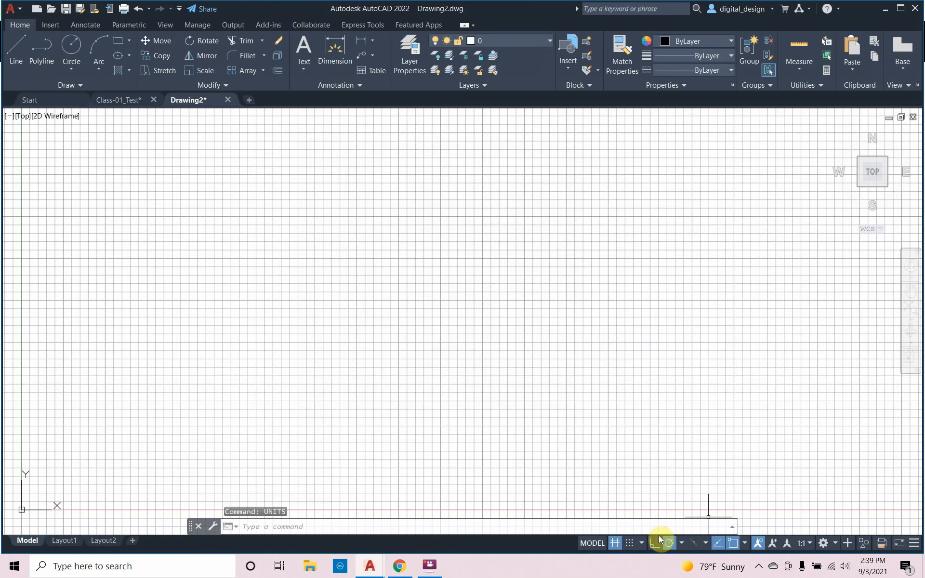
Set the snap X and Y spacing to 1' in the drafting settings
left_click(645, 544)
left_click(642, 529)
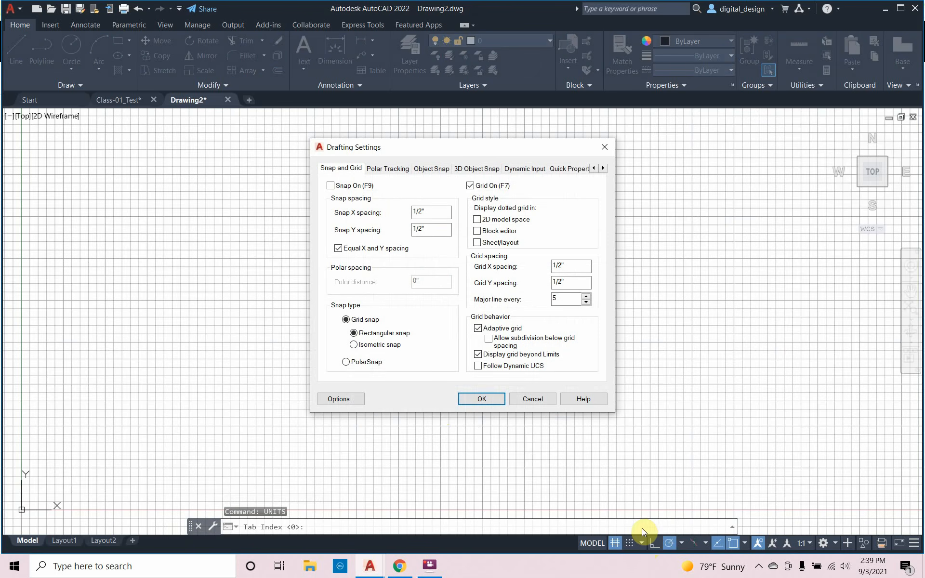
left_click(432, 212)
left_click_drag(432, 213, 368, 237)
type("1'")
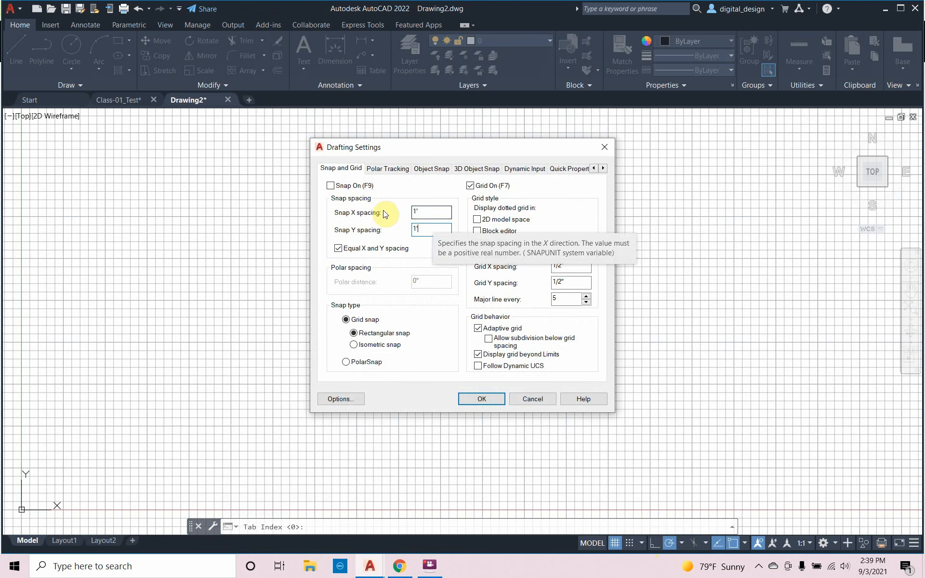
Set the grid X and Y spacing to 1' and accept the drafting settings
double_click(562, 264)
type("1'")
double_click(562, 284)
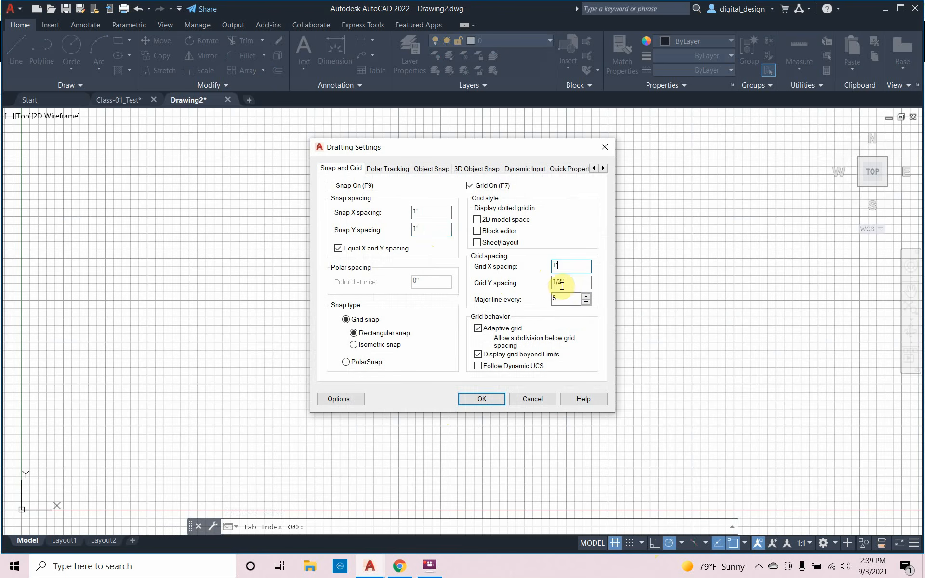
type("1")
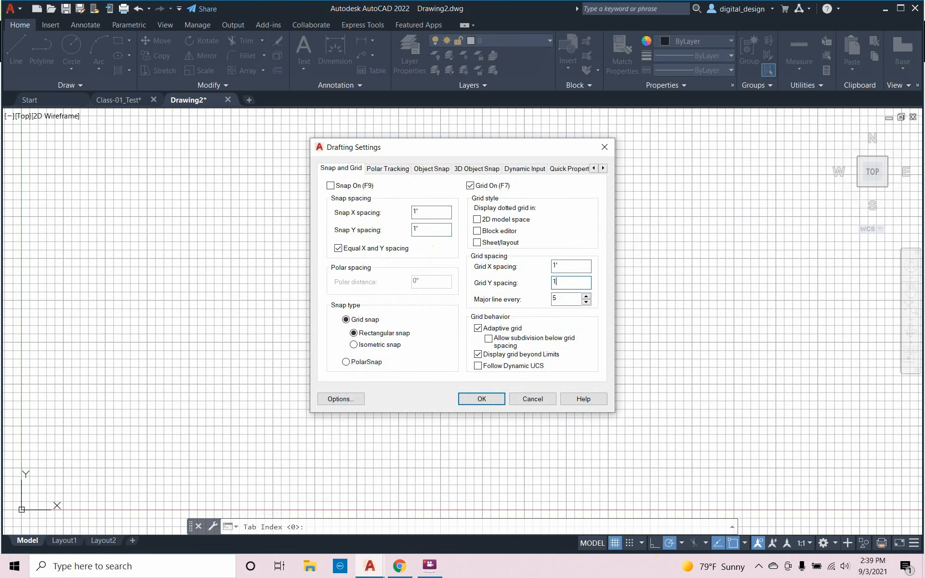
type("'")
left_click(482, 400)
Create a new layer named Wall in the Layer Properties Manager
scroll(350, 357, "down", 5)
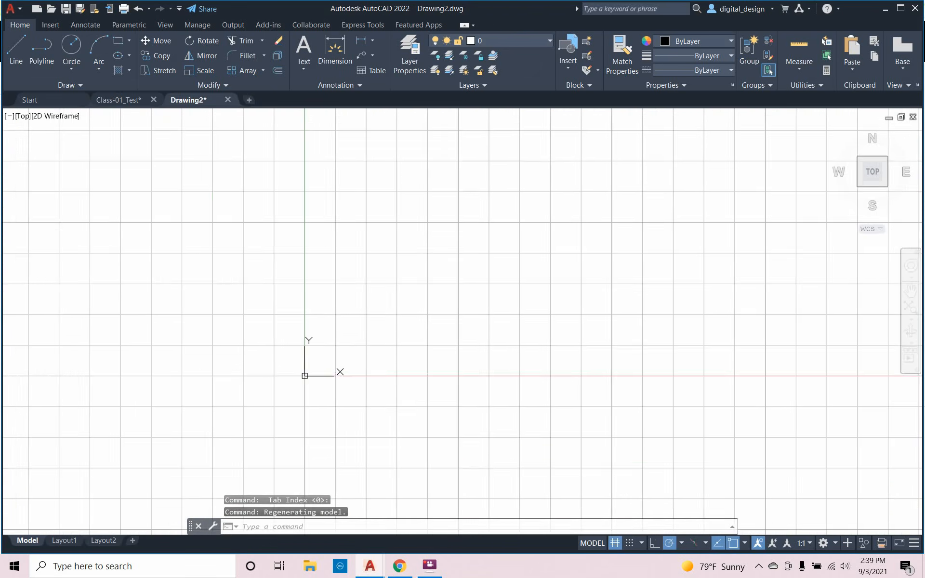
mouse_move(347, 363)
middle_mouse_down()
mouse_move(289, 428)
mouse_move(290, 404)
mouse_move(325, 384)
middle_mouse_up()
scroll(291, 404, "up", 2)
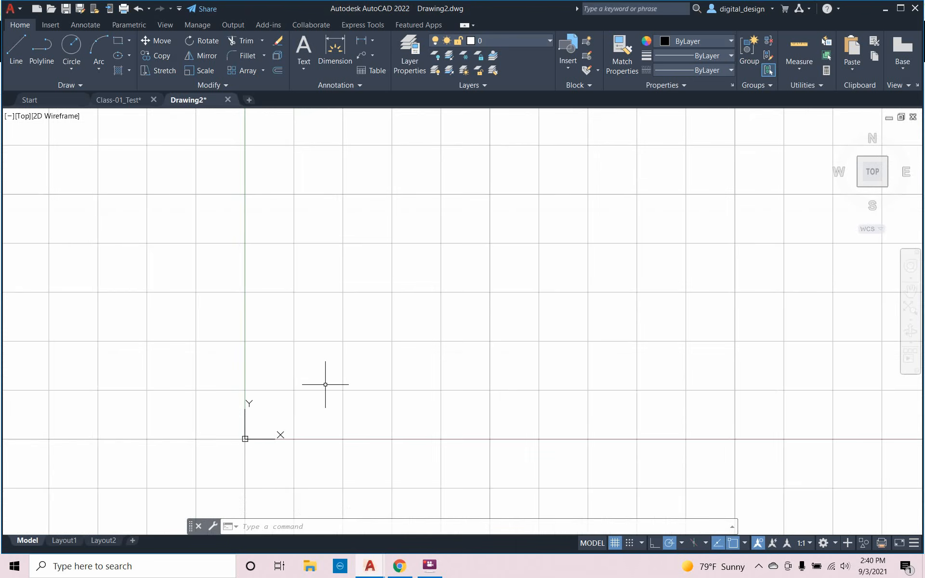
type("la")
key("Return")
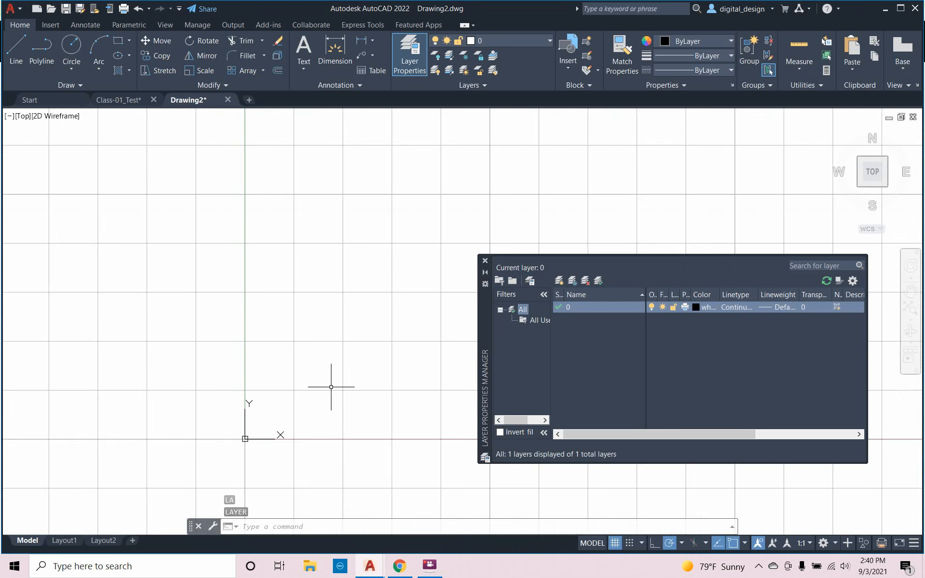
left_click(571, 325)
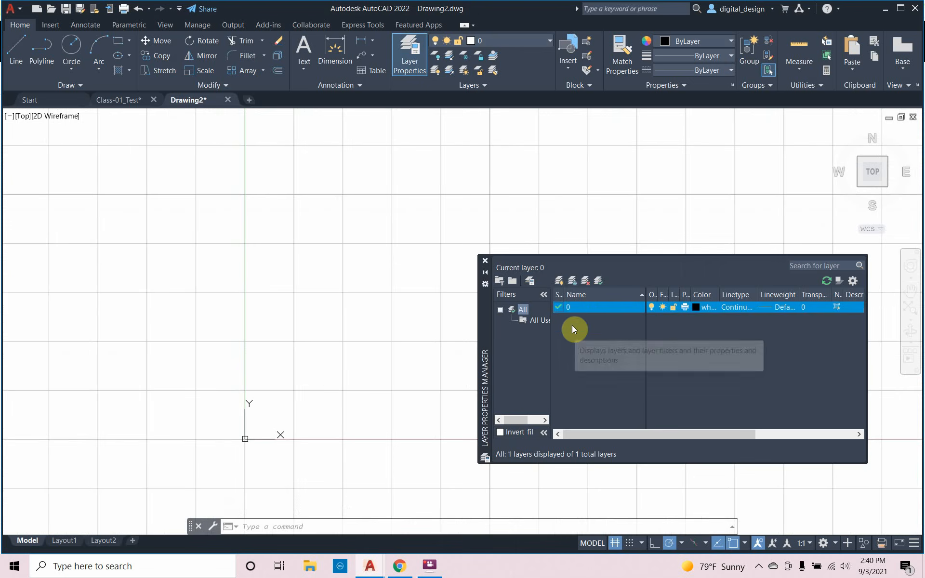
left_click(560, 281)
type("Wa")
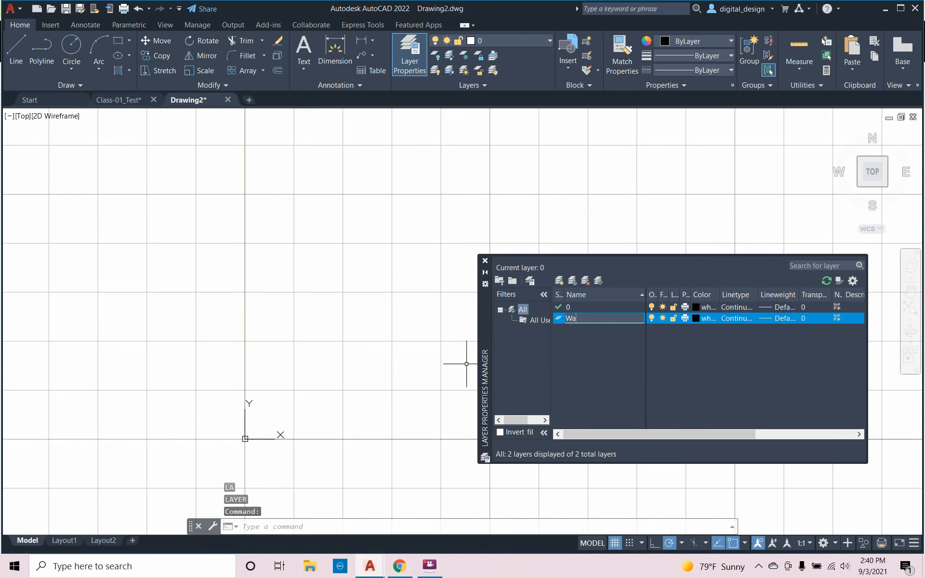
type("ll")
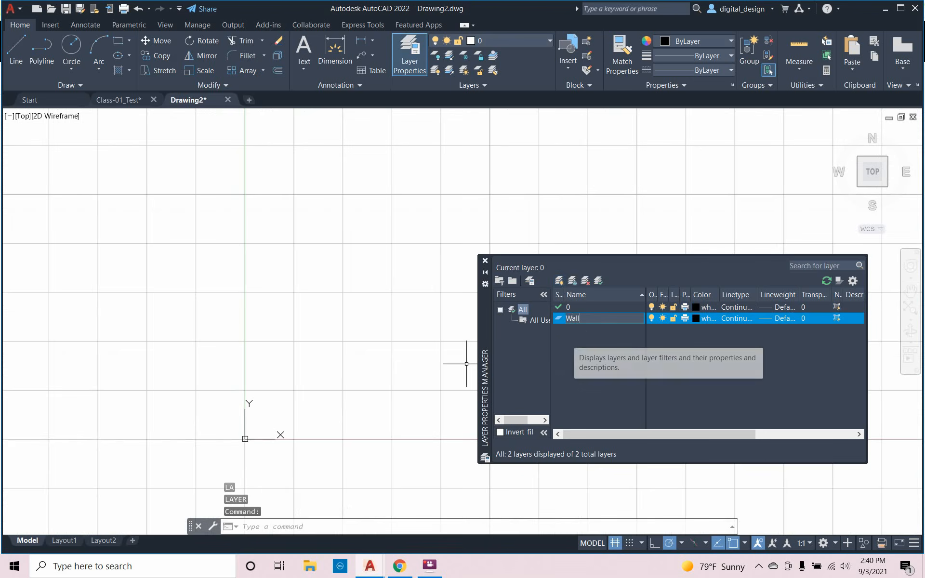
Set the Wall layer's color to magenta and close the Layer Properties Manager
left_click(694, 318)
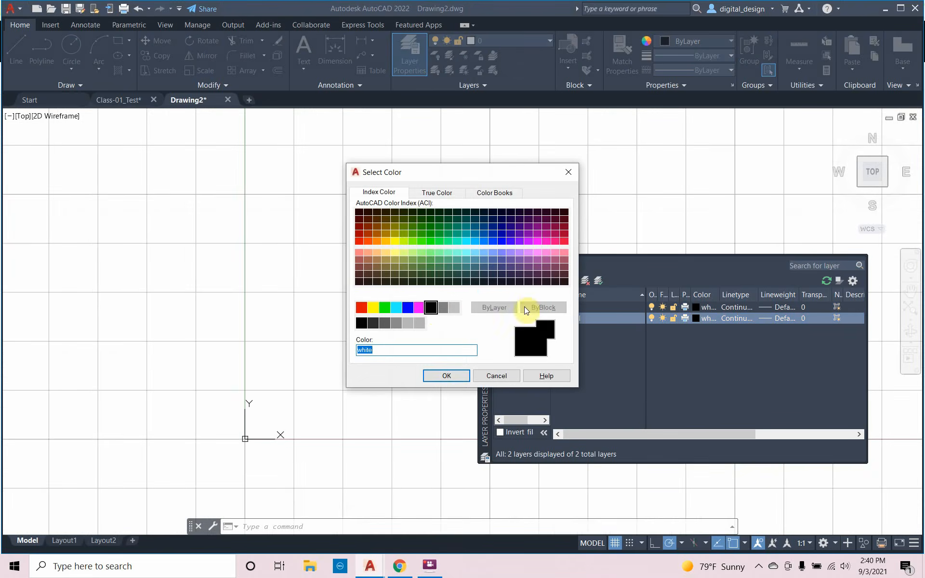
left_click(420, 307)
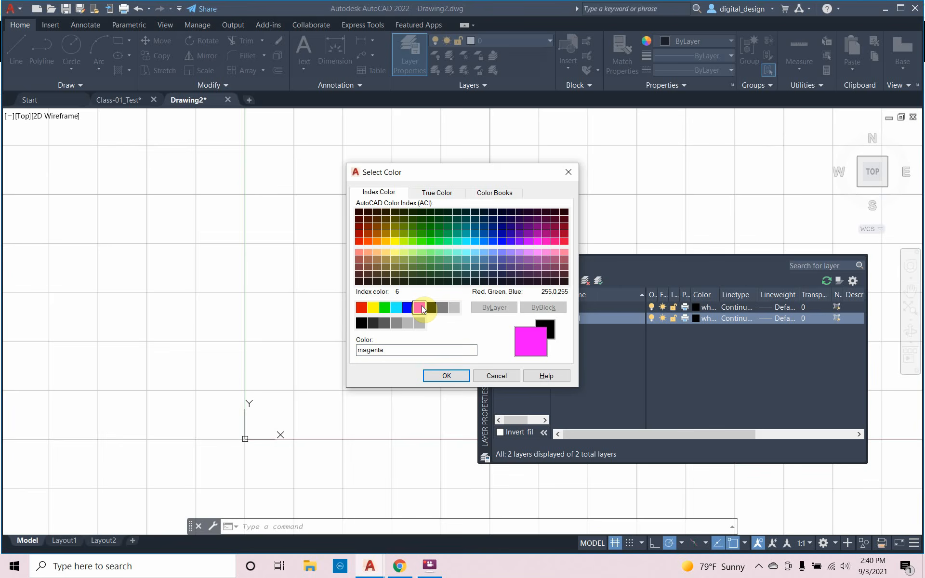
left_click(447, 374)
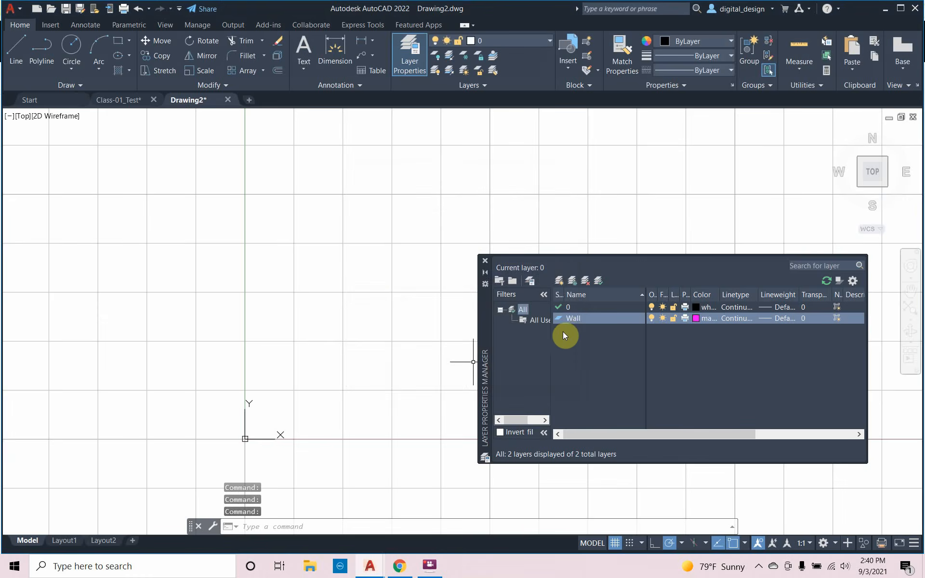
left_click(484, 262)
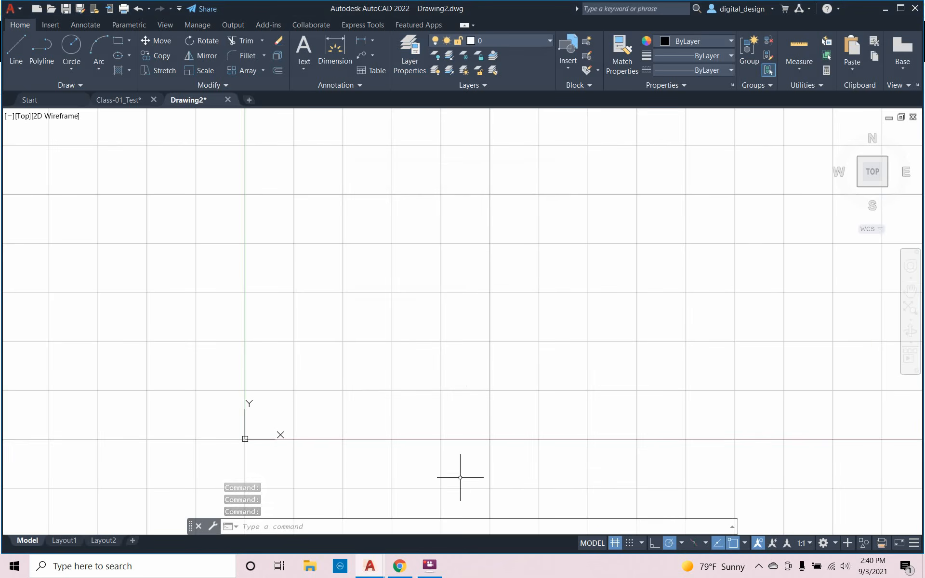
Turn on snap mode for the drawing grid
left_click(630, 543)
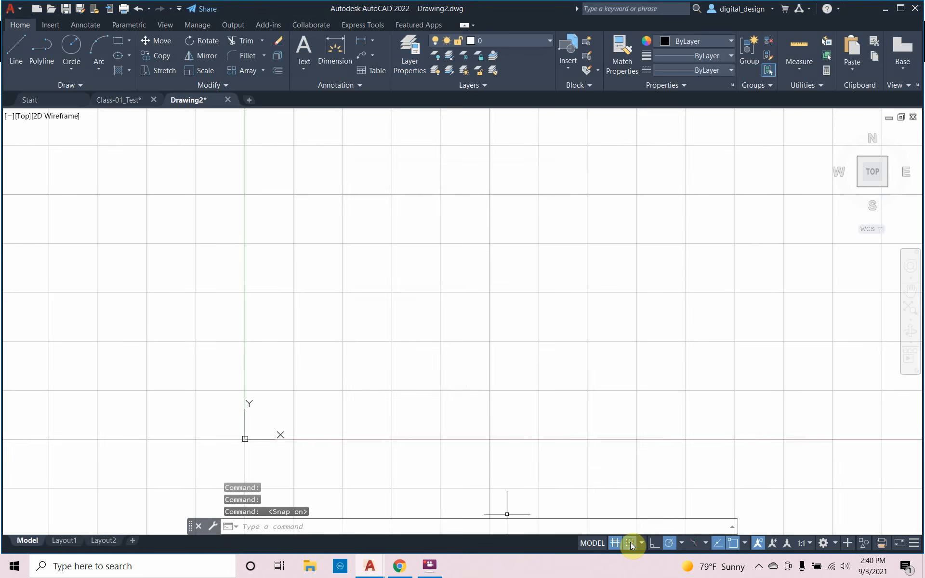
Draw a rectangle from the origin with a width of 10 inches and a height of 10'
type("r")
key("Return")
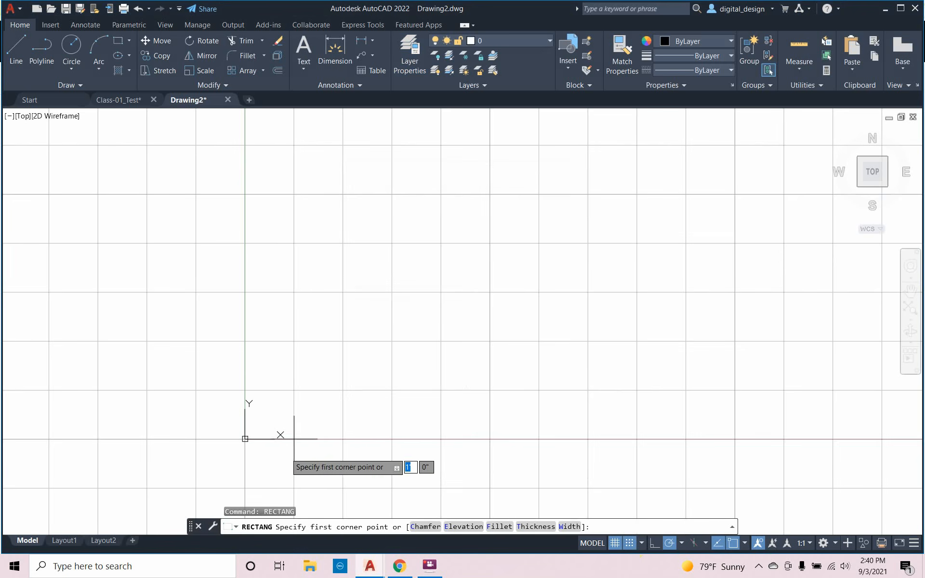
left_click(245, 439)
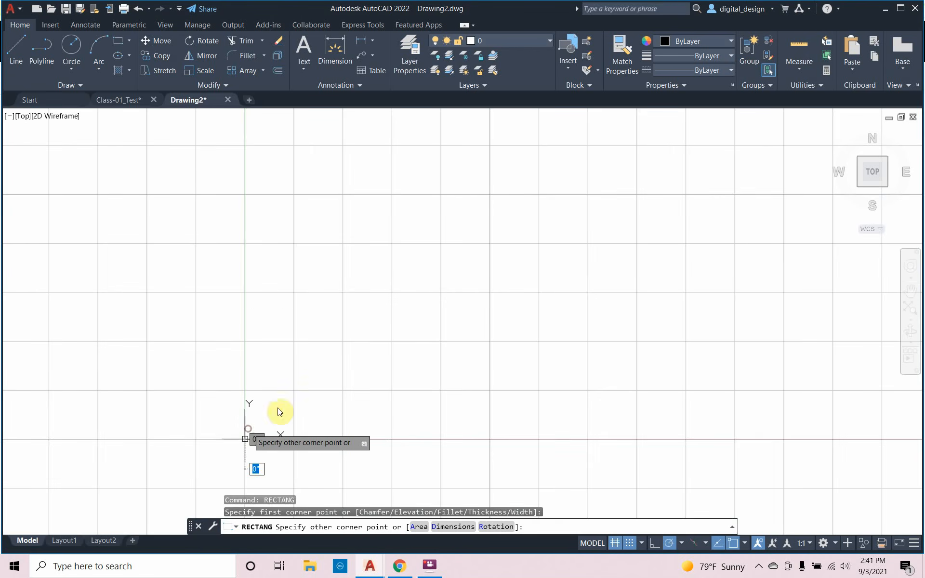
type("4")
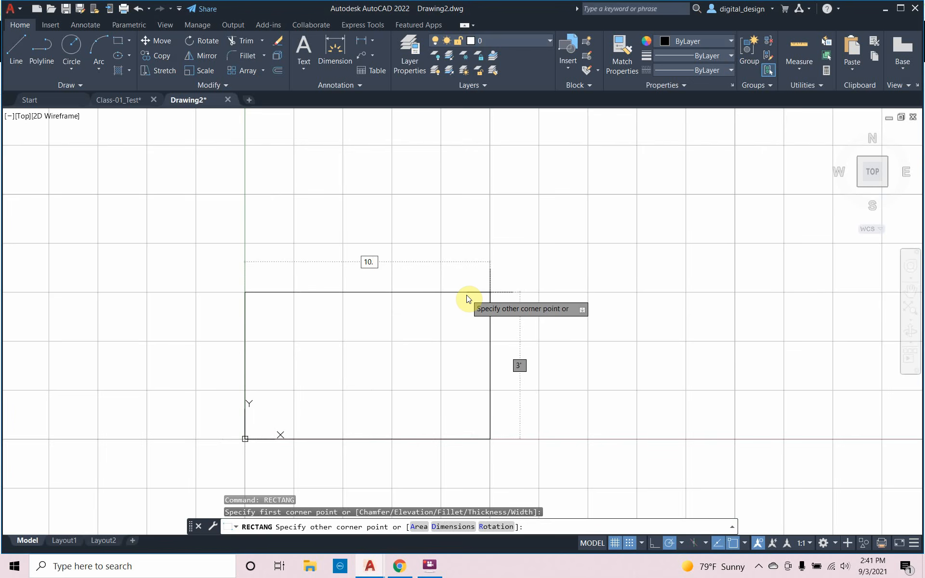
key("Tab")
type("1")
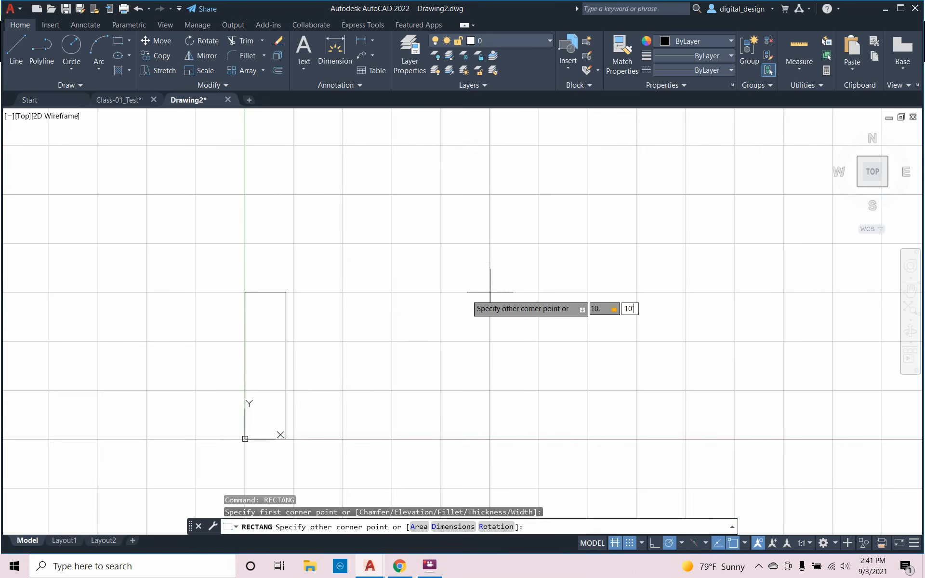
key("Return")
Restore the plan view of the current UCS and frame the narrow rectangle
scroll(450, 314, "down", 3)
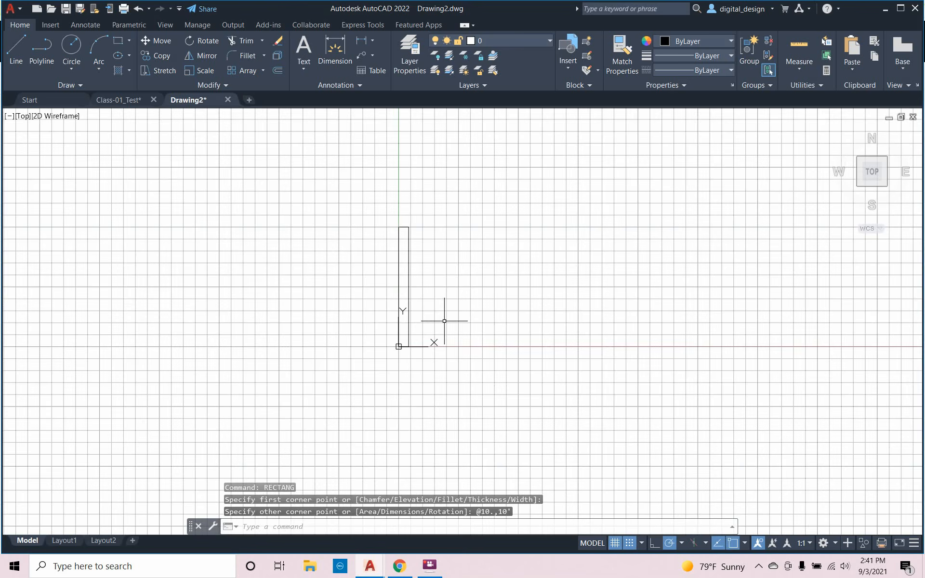
mouse_move(444, 321)
middle_mouse_down("shift")
mouse_move(424, 337)
mouse_move(441, 333)
middle_mouse_up("shift")
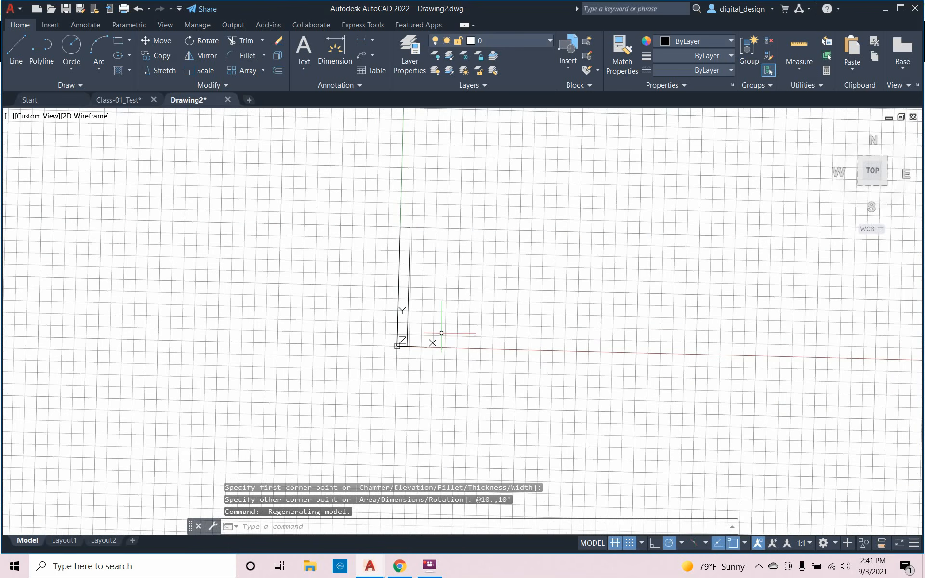
type("plan")
key("Return")
key("Return")
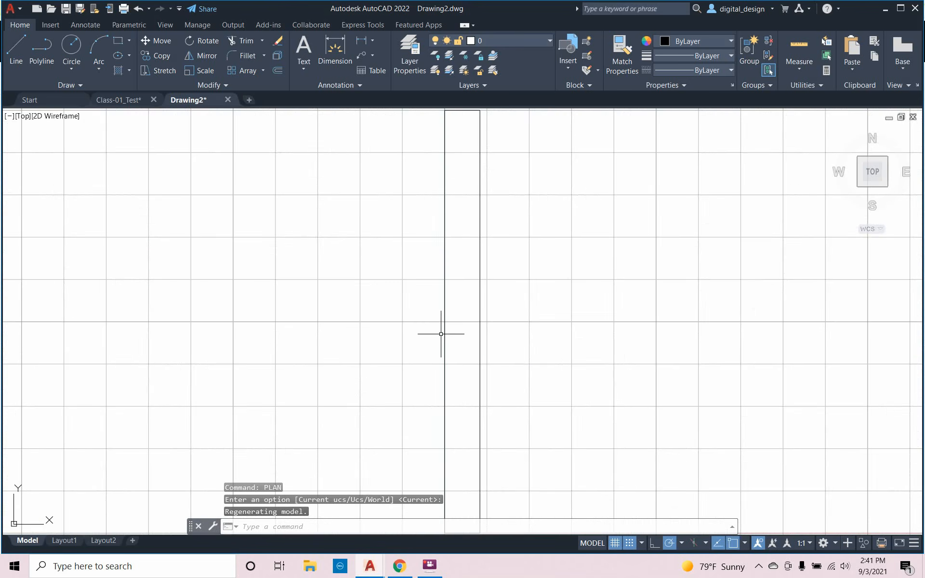
scroll(401, 308, "down", 3)
scroll(382, 342, "up", 3)
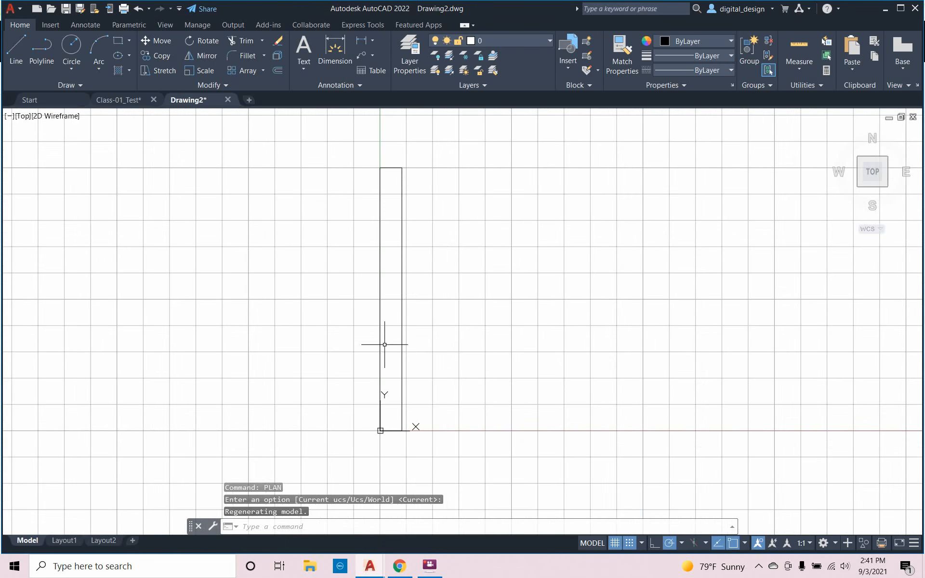
Make Wall the current layer and delete the narrow rectangle at the origin
left_click(550, 41)
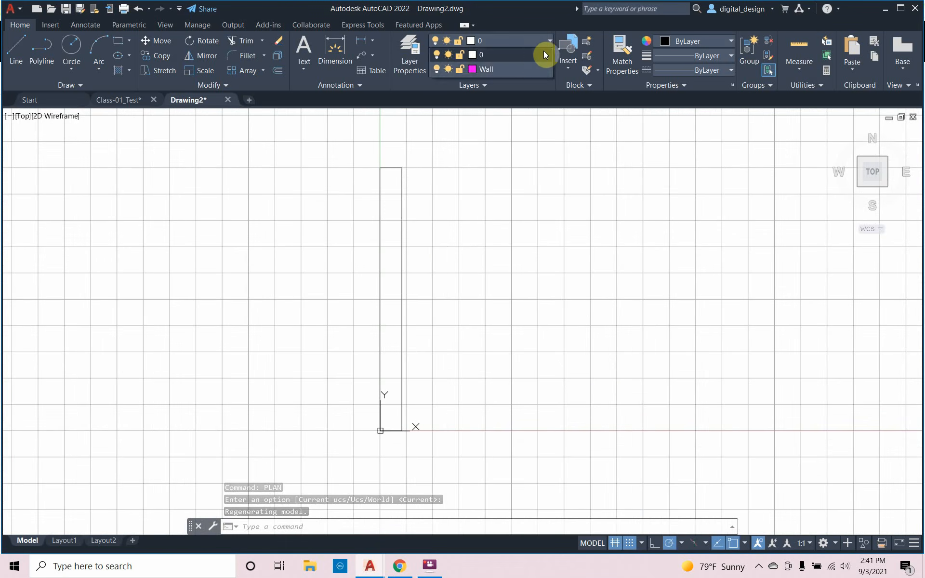
left_click(530, 70)
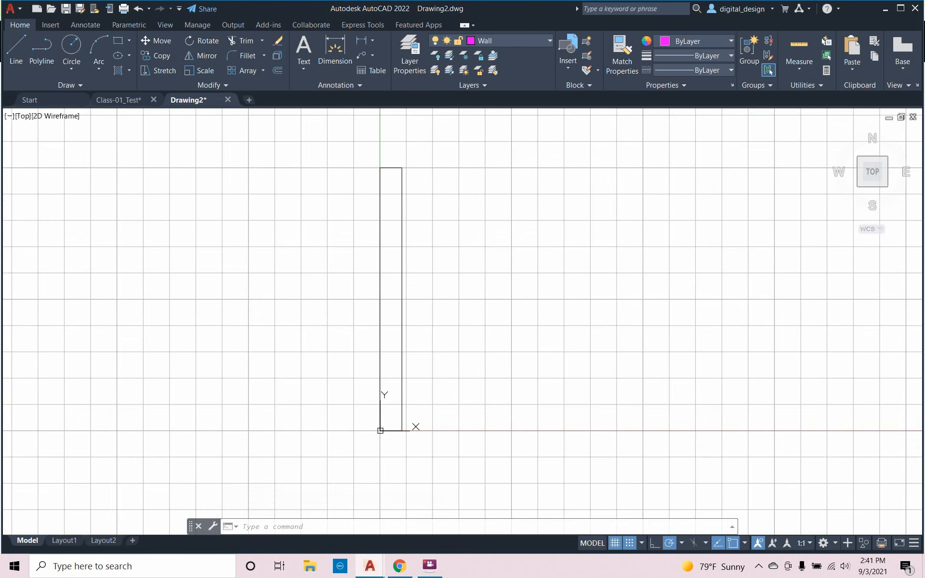
left_click(402, 267)
key("Delete")
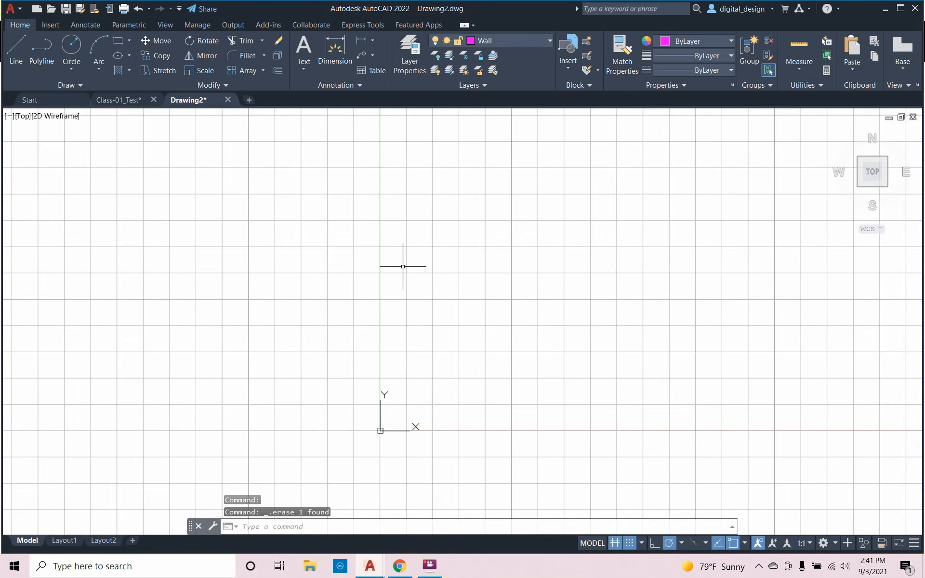
Draw a 10' by 10' rectangle on the Wall layer, starting from the origin
type("rec")
key("Return")
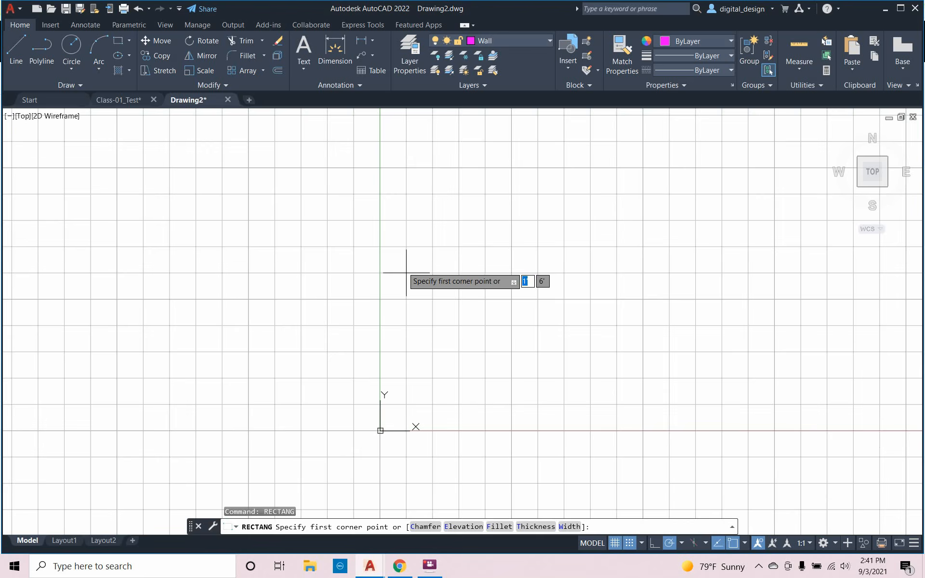
left_click(381, 430)
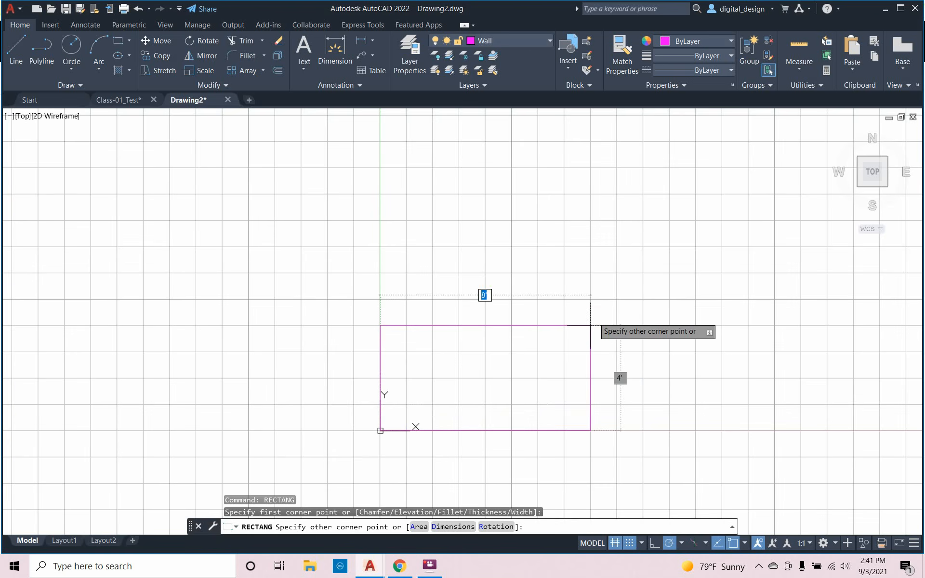
type("10")
key("Tab")
type("10")
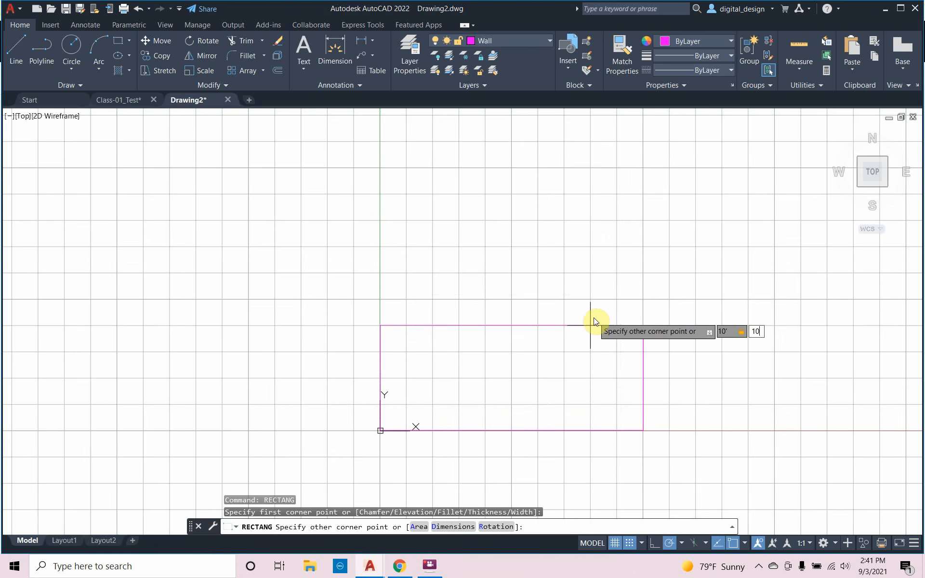
key("Return")
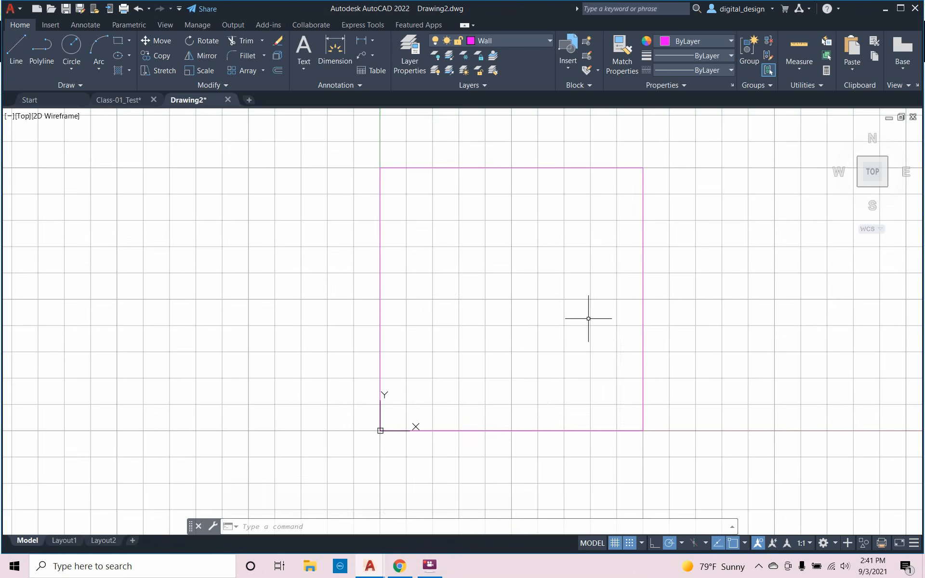
Offset the 10' square outward by 6" to form the wall thickness
middle_click_drag(588, 316, 537, 331)
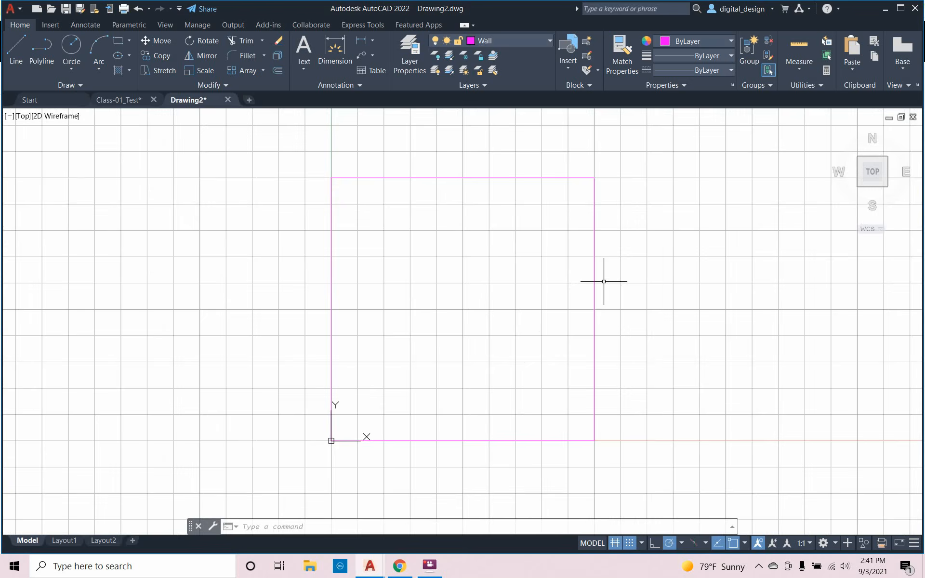
type("off")
key("Return")
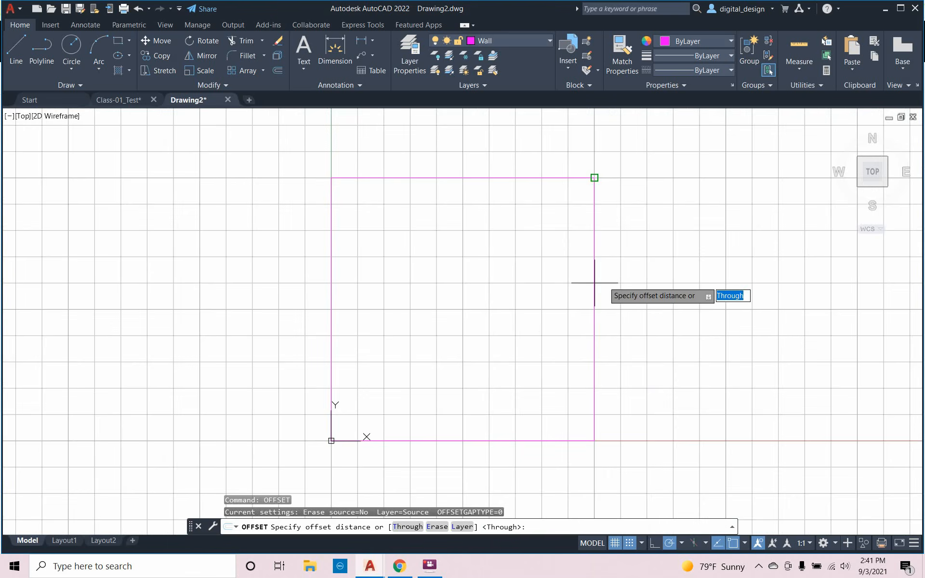
type("6\"")
key("Return")
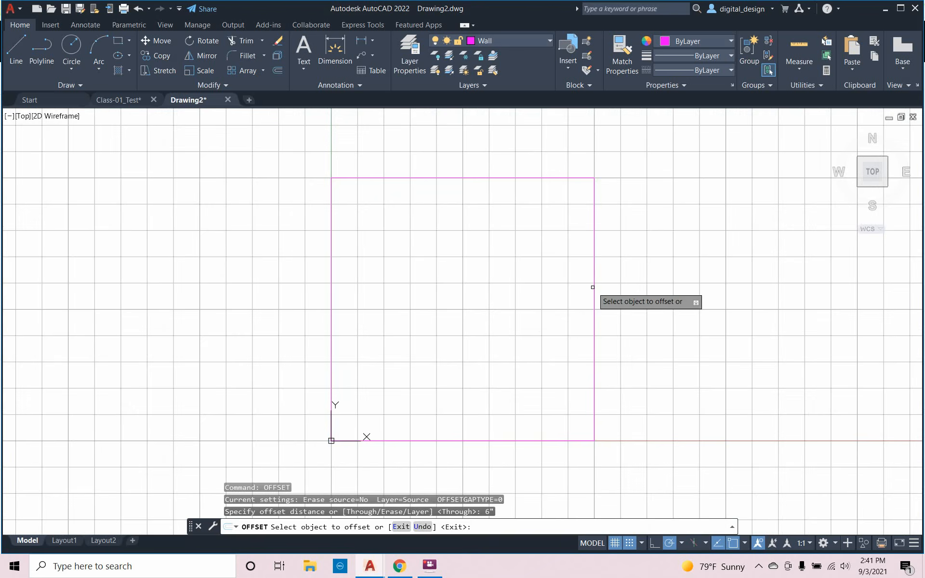
left_click(595, 283)
left_click(621, 284)
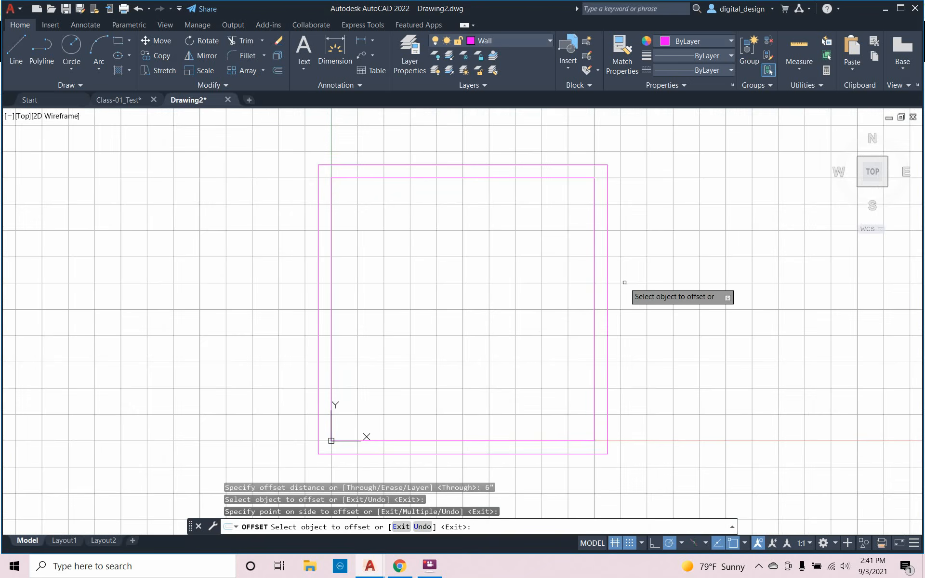
scroll(627, 295, "down", 4)
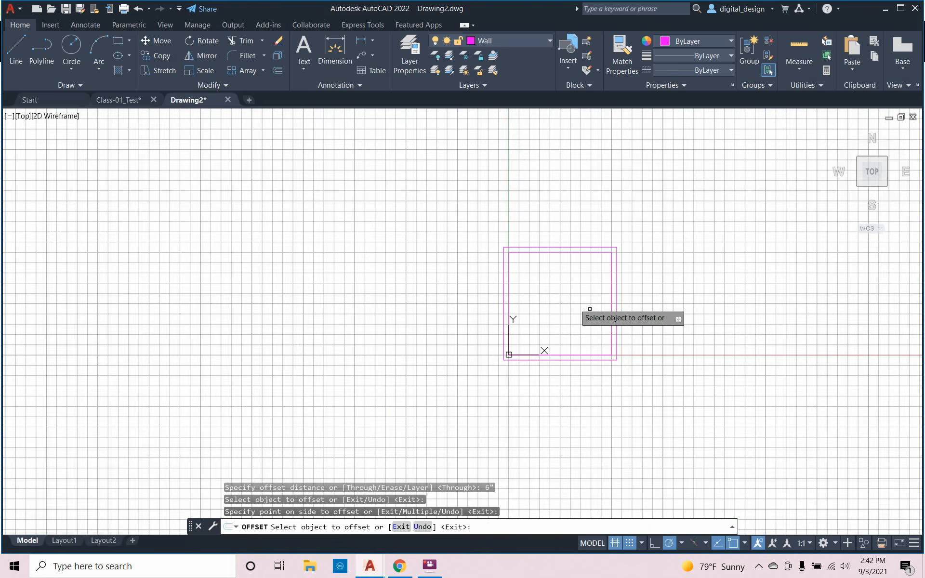
middle_click_drag(568, 302, 477, 273)
scroll(509, 277, "up", 2)
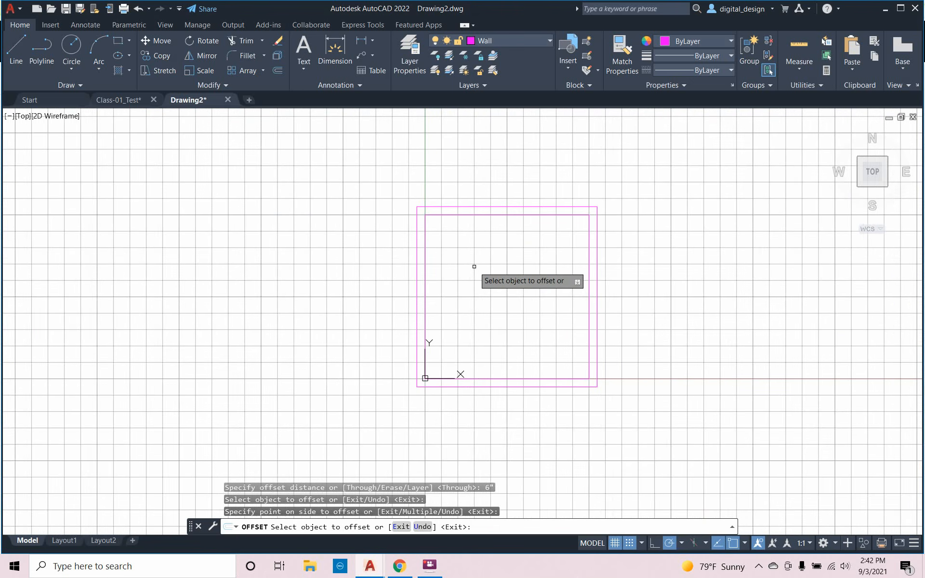
scroll(433, 236, "up", 2)
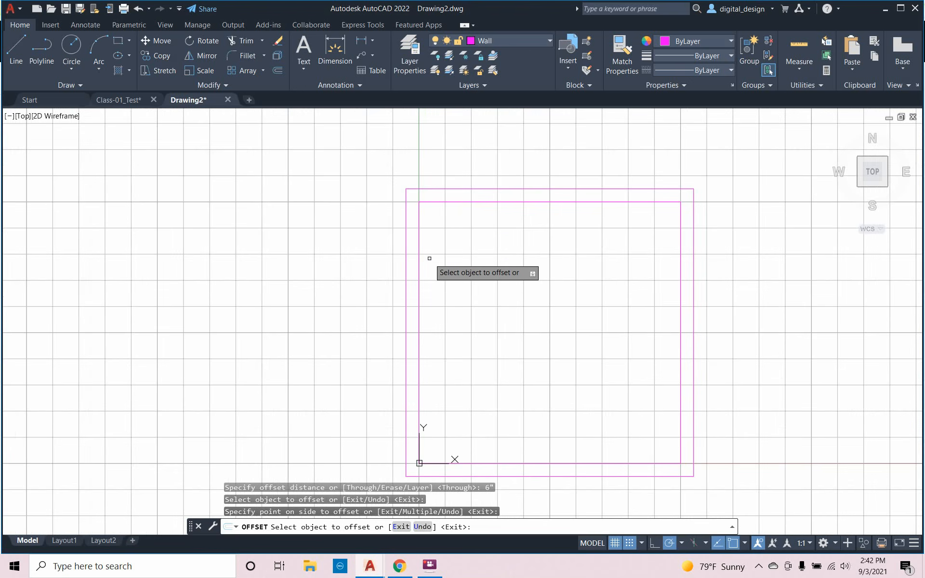
type("line")
key("Return")
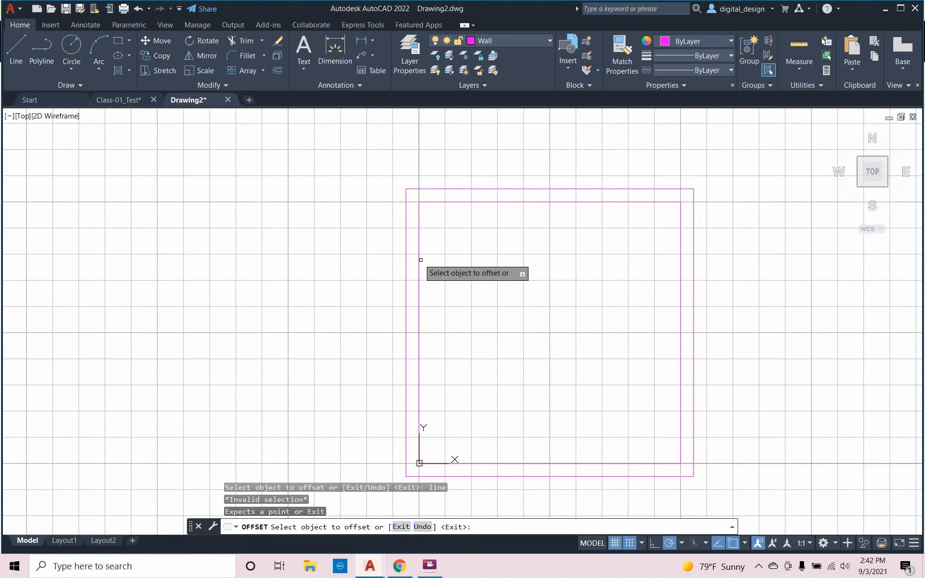
key("Escape")
key("Escape")
key("Escape")
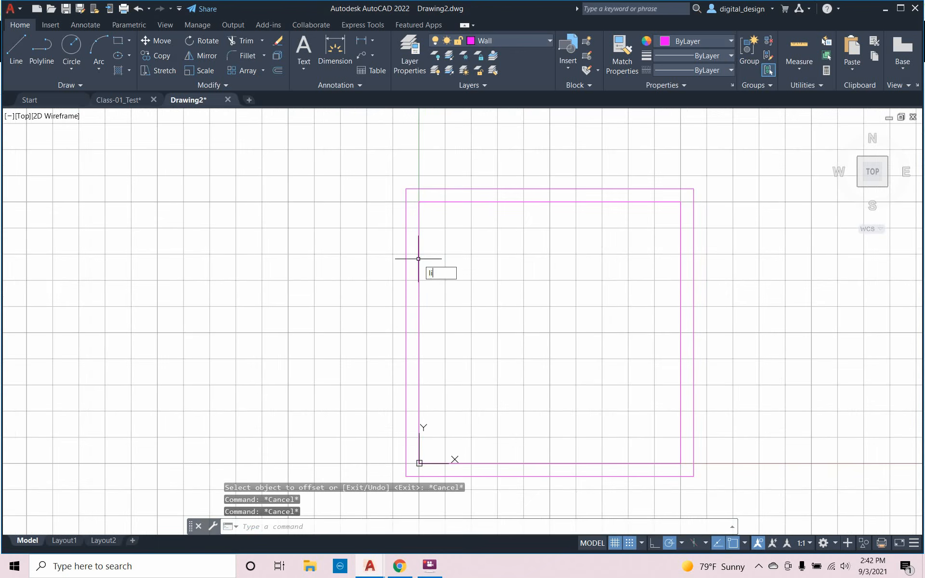
Draw a horizontal line about 3' long across the left wall at 8' above the origin, starting 2' left of it
type("line")
key("Return")
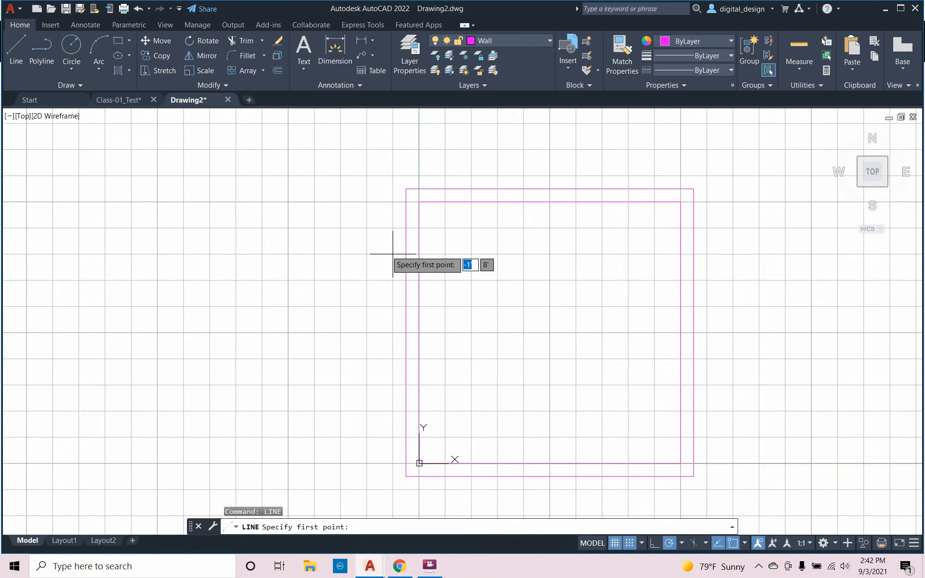
left_click(367, 254)
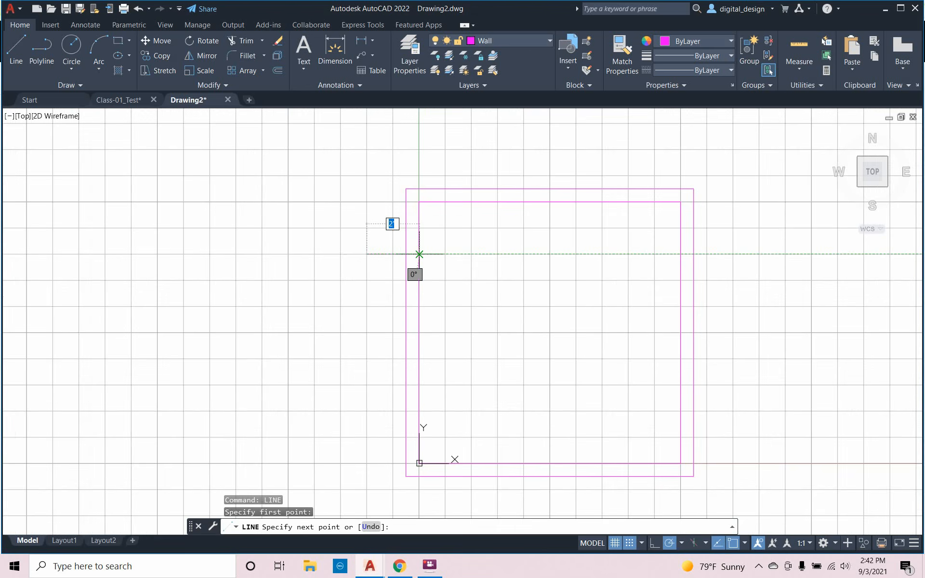
left_click(445, 254)
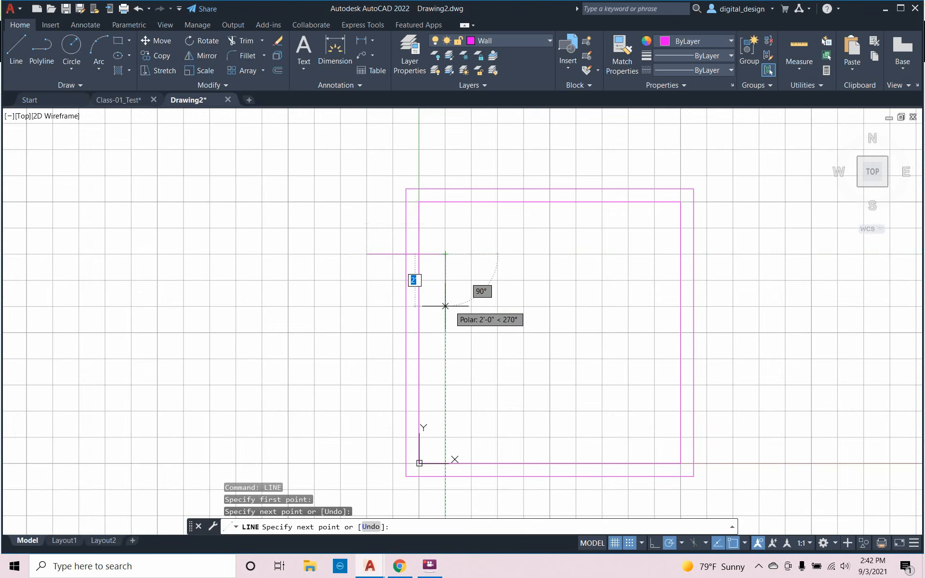
key("Escape")
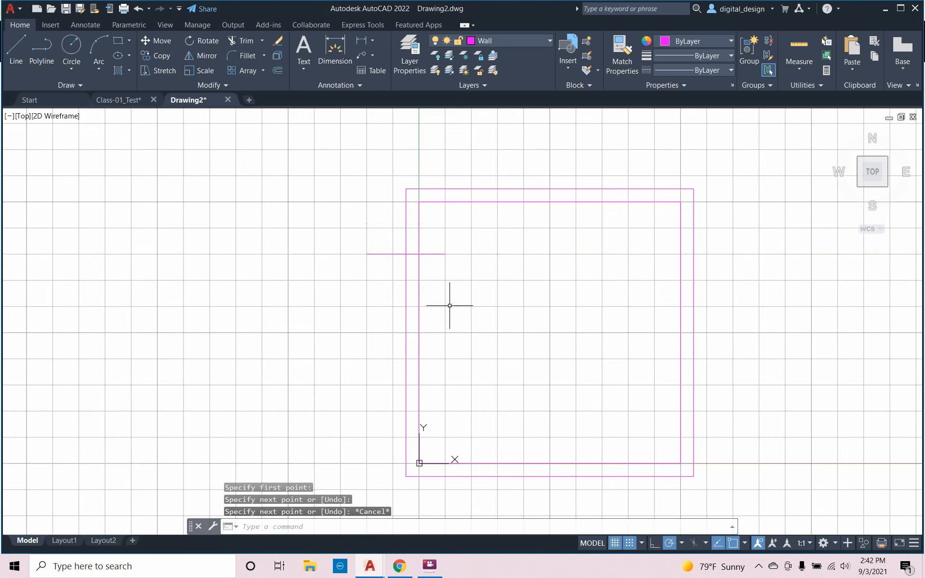
Draw a second horizontal line about 3' long across the left wall, 3' below the first one
right_click(439, 330)
left_click(450, 337)
left_click(445, 332)
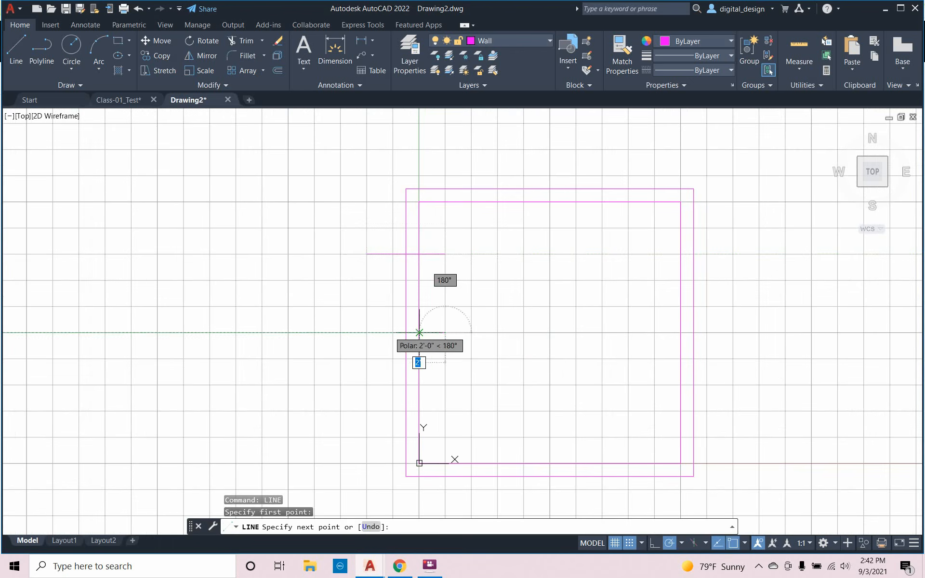
left_click(366, 332)
key("Escape")
key("Escape")
key("Escape")
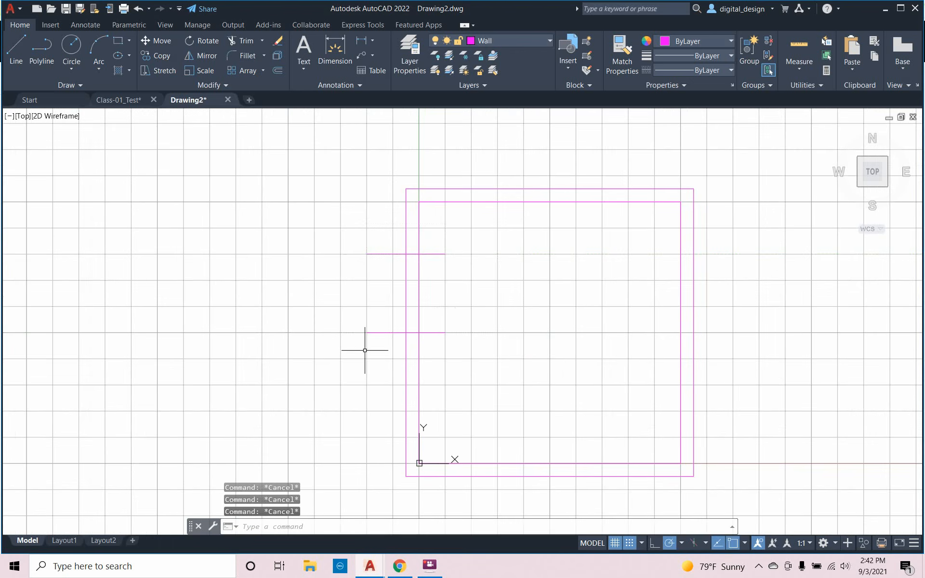
Trim the inner and outer left-wall lines between the two horizontal lines to open the wall
type("trim")
key("Return")
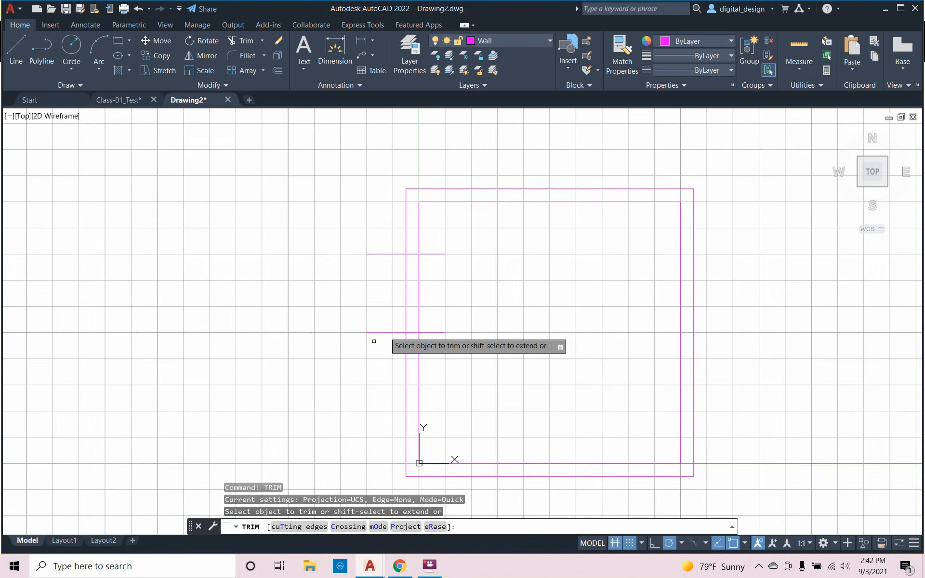
left_click(410, 313)
left_click(408, 311)
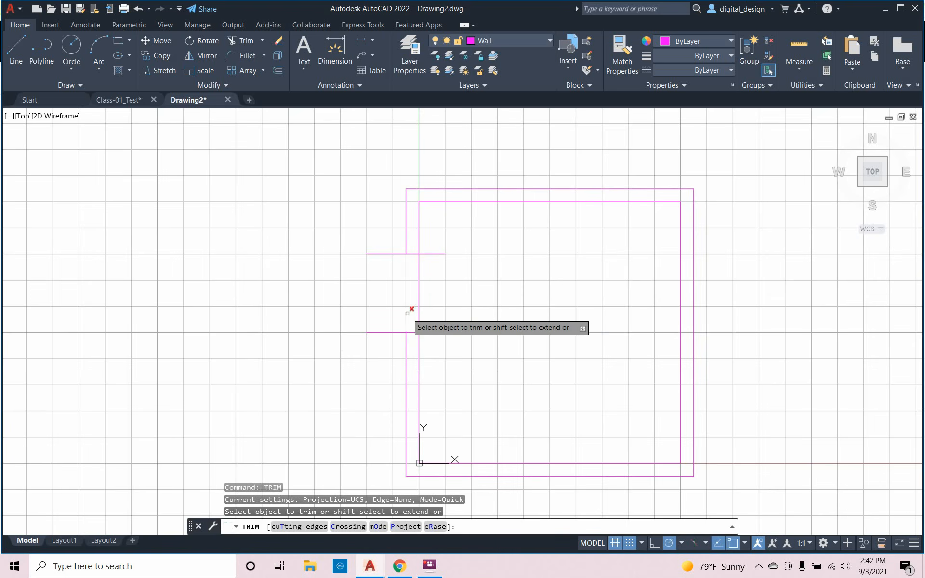
left_click(419, 308)
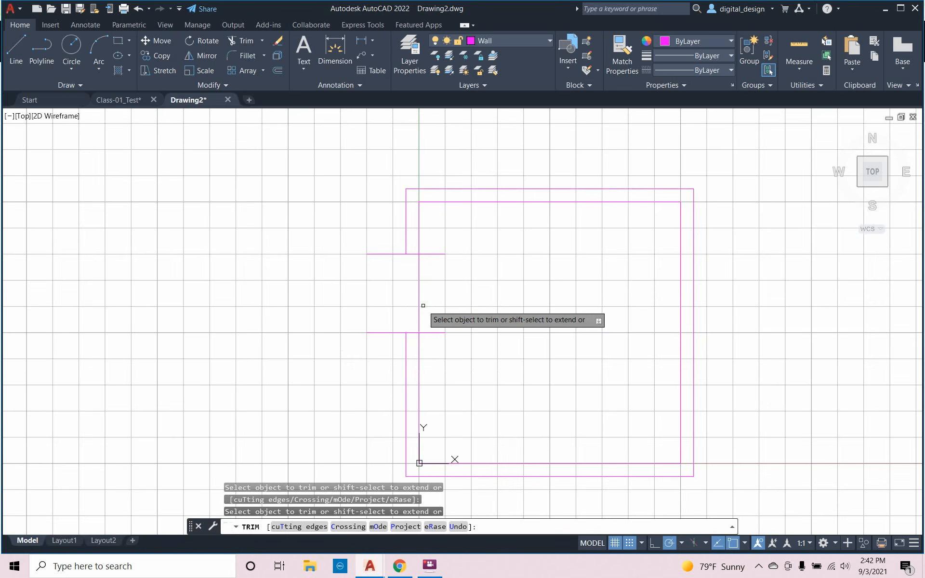
Trim the overhanging ends of both horizontal lines so they only cap the left-wall opening
left_click(432, 254)
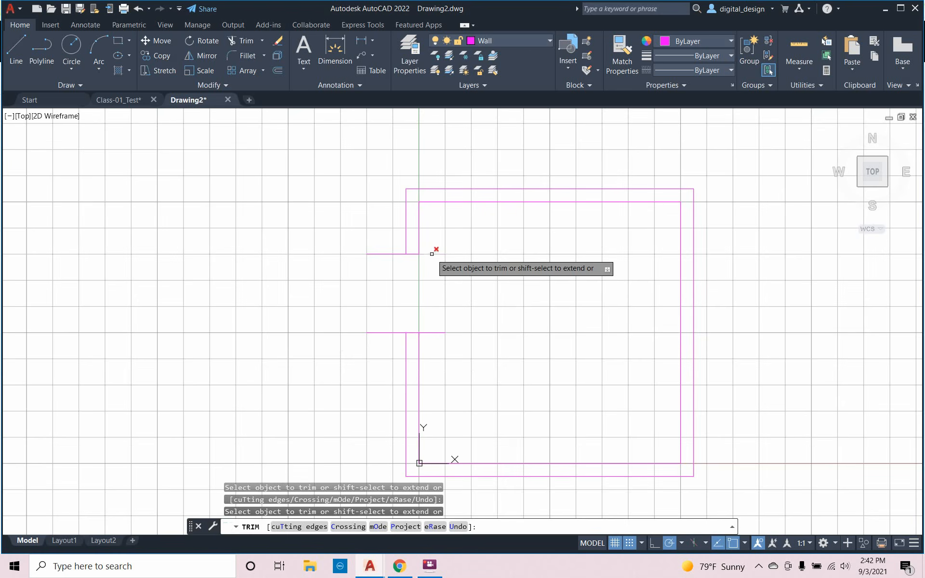
left_click(392, 255)
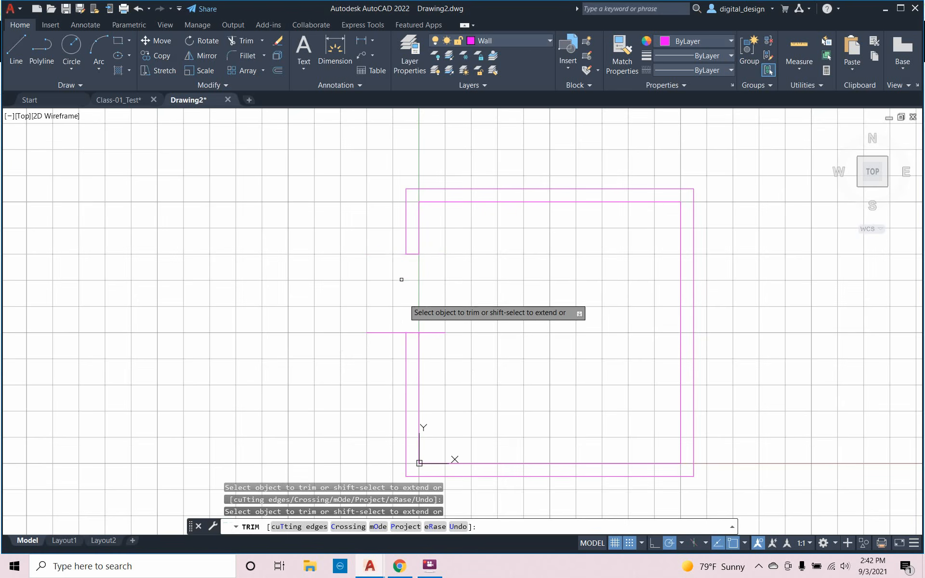
left_click(393, 332)
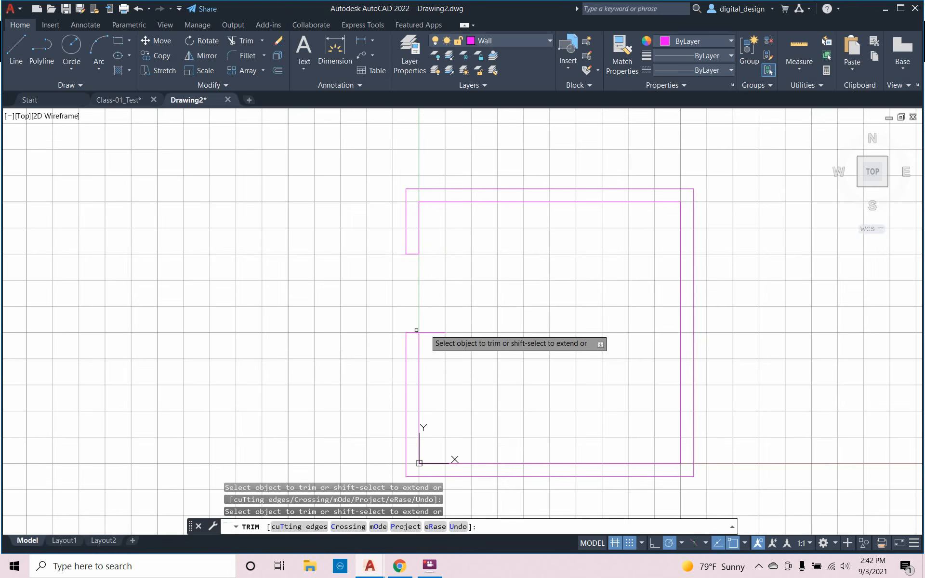
left_click(437, 333)
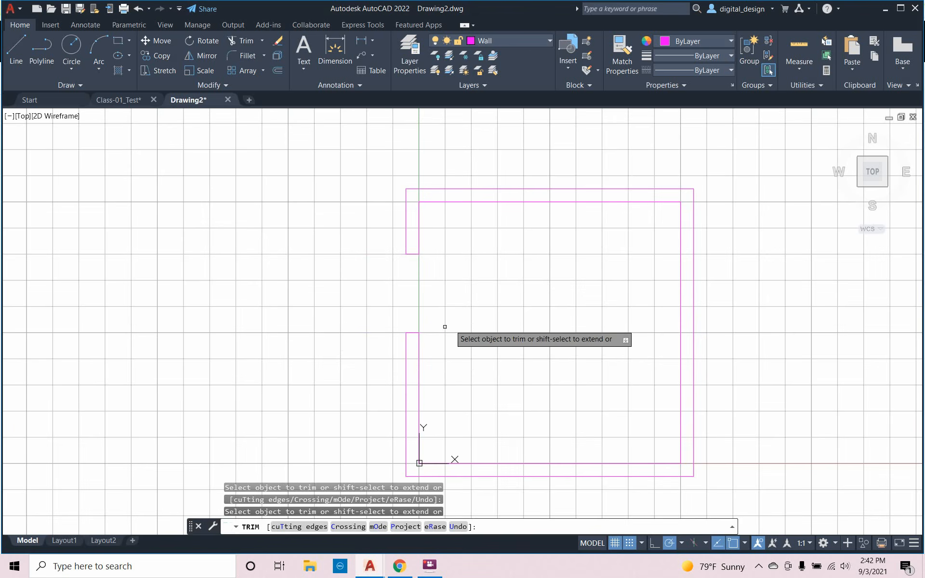
key("Escape")
key("Escape")
key("Escape")
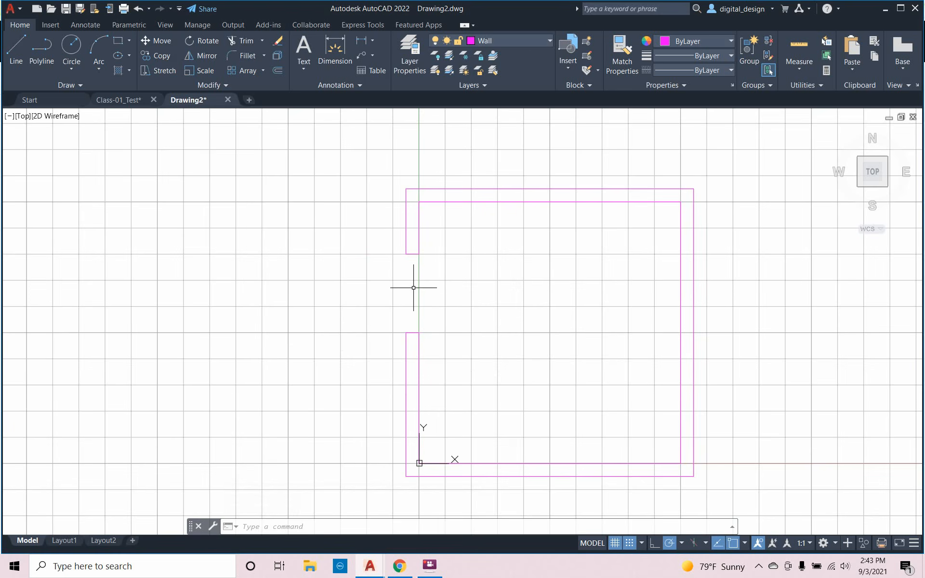
mouse_move(445, 282)
middle_mouse_down()
mouse_move(374, 271)
mouse_move(352, 254)
middle_mouse_up()
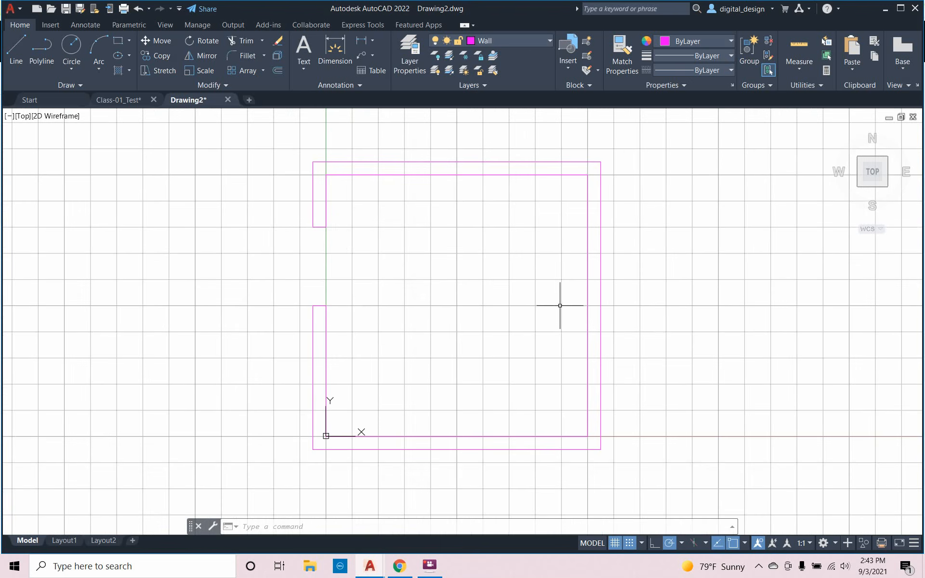
type("lin")
key("Return")
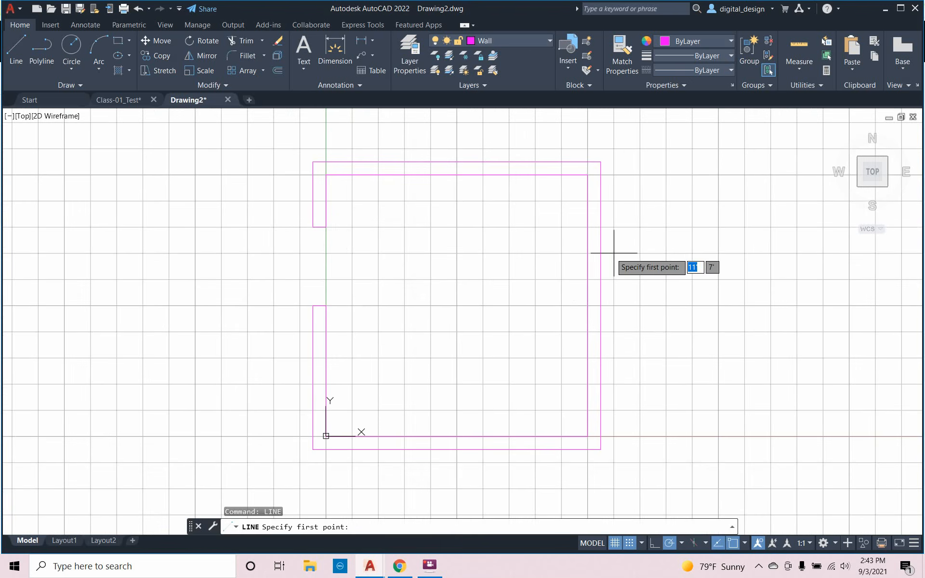
left_click(614, 252)
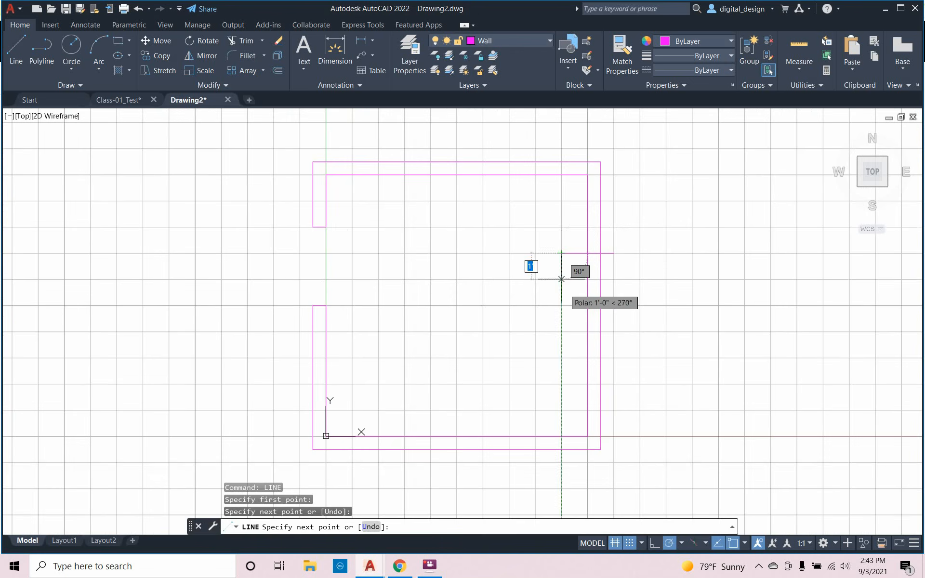
key("Escape")
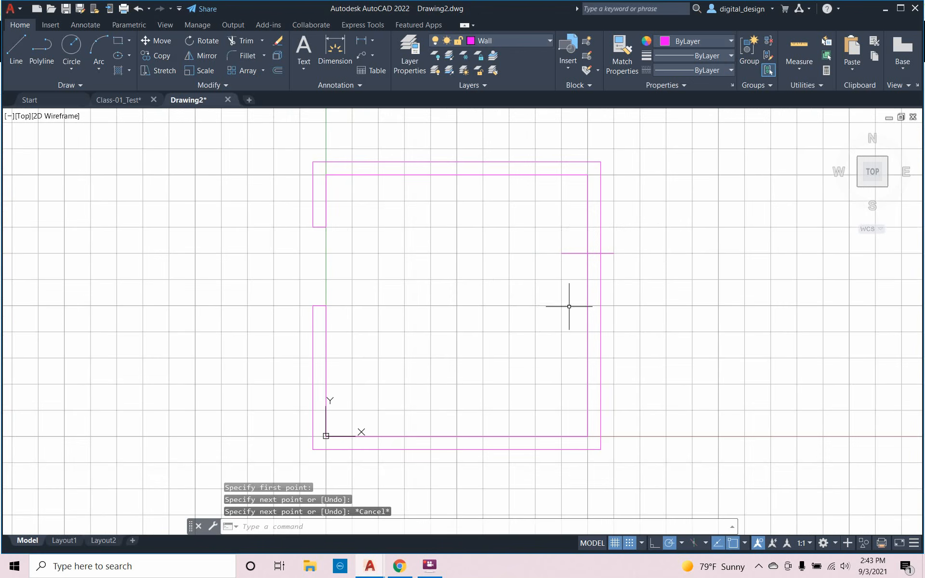
left_click(579, 255)
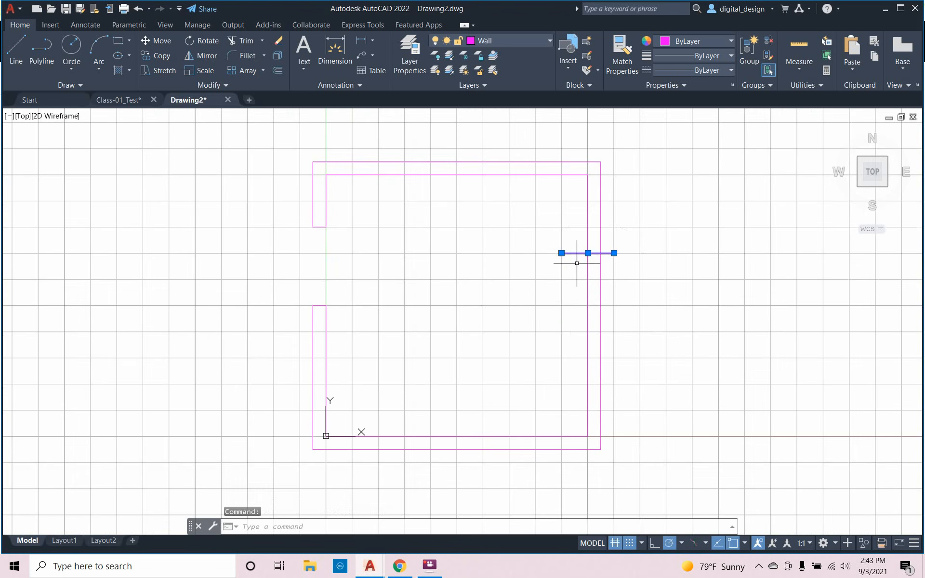
key("Delete")
Draw a horizontal line about 3' long across the right wall at 8' above the origin, starting 1' outside the inner face
type("line")
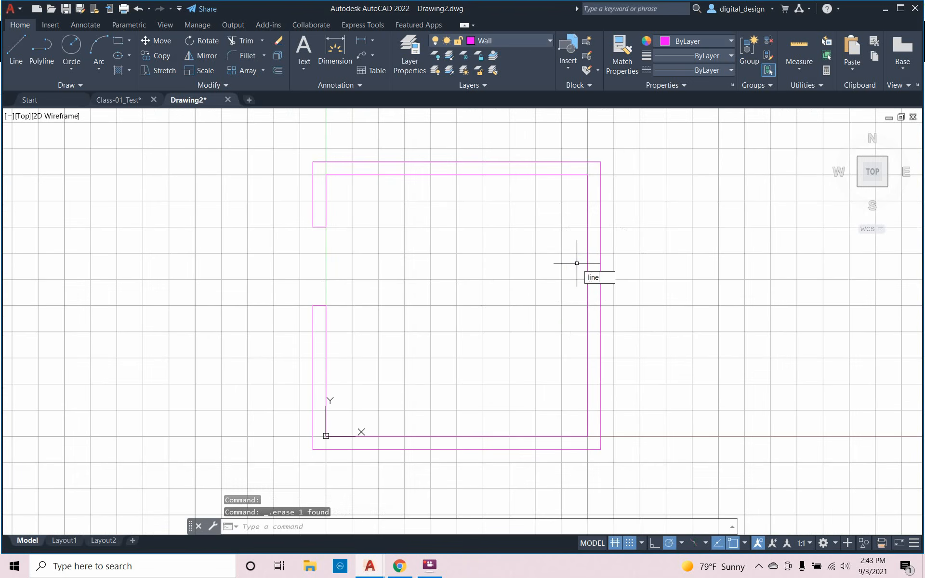
key("Return")
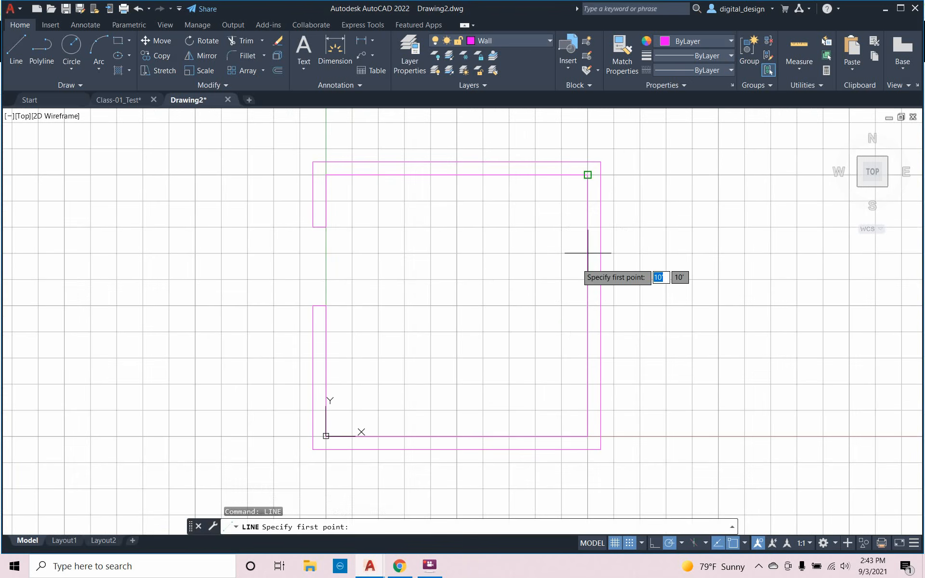
left_click(614, 227)
left_click(535, 227)
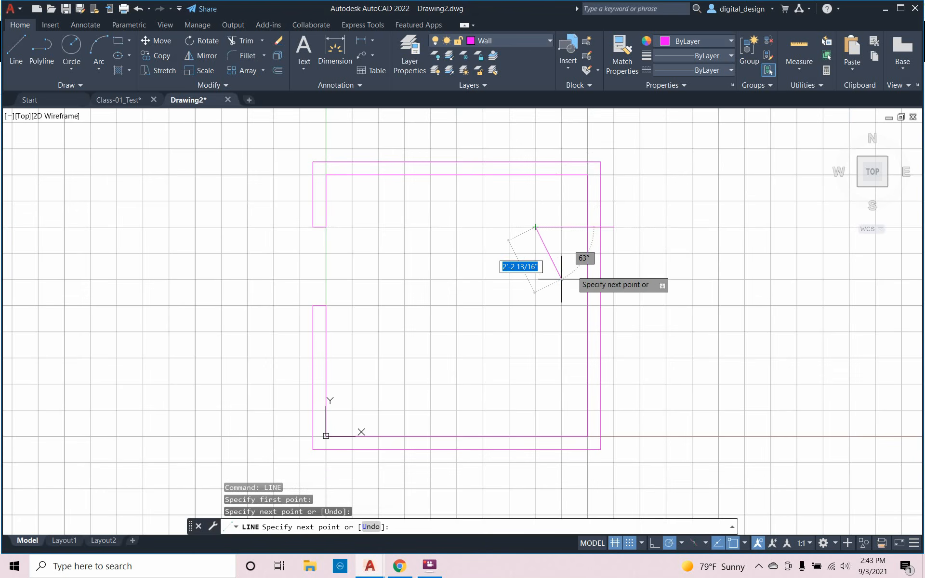
key("Escape")
key("Escape")
Draw a second horizontal line about 2' long across the right wall, 4' below the first one
right_click(554, 332)
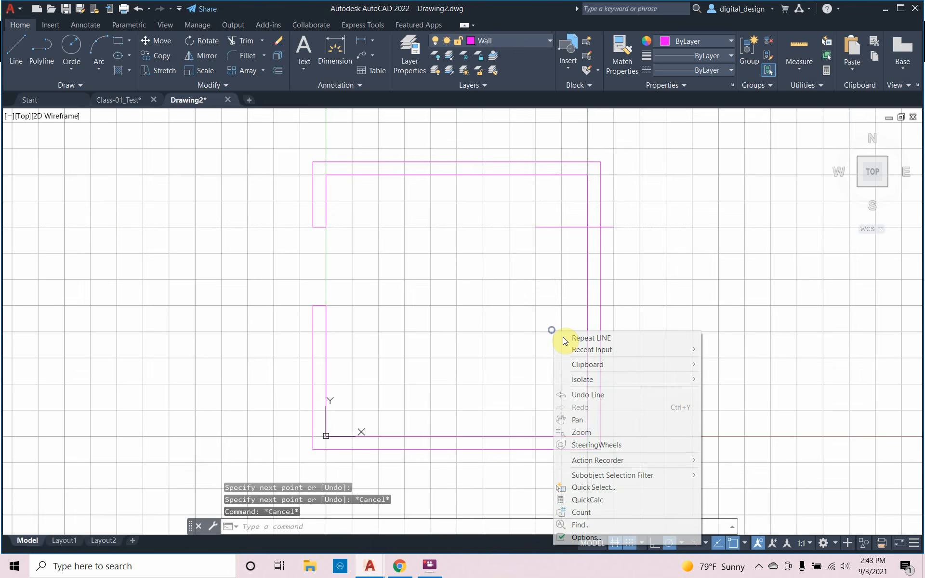
left_click(610, 339)
left_click(614, 331)
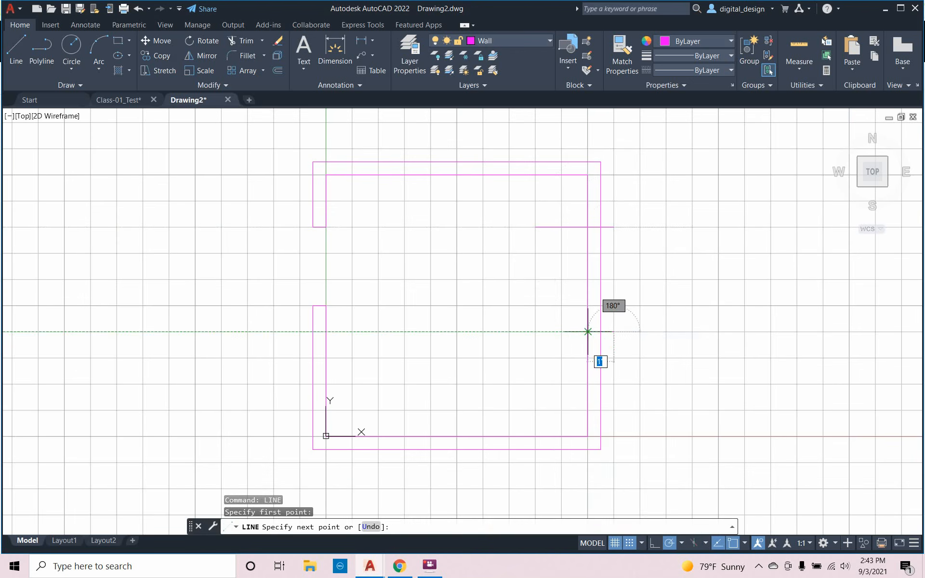
left_click(562, 332)
key("Escape")
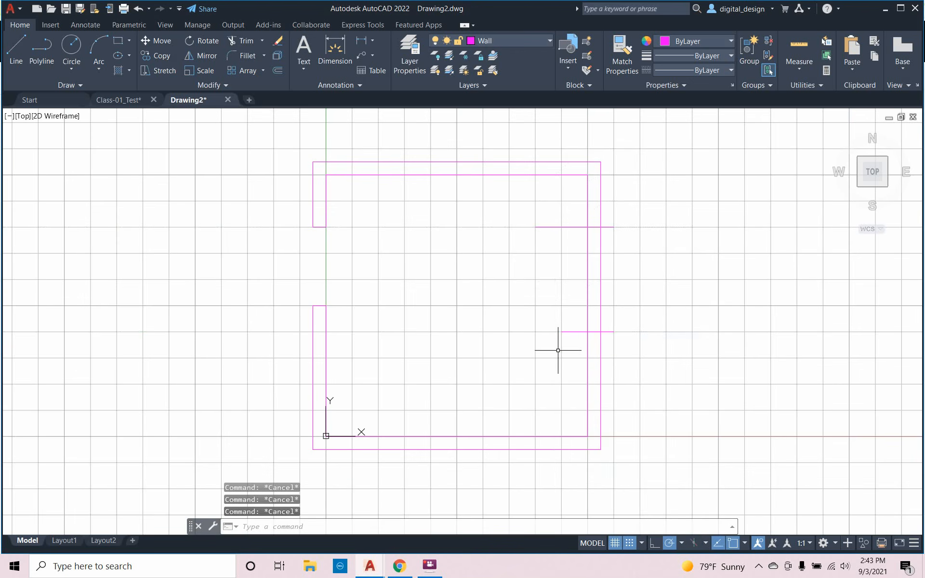
Trim the inner and outer right-wall lines between the two horizontal lines to open the wall
type("ttr")
key("Return")
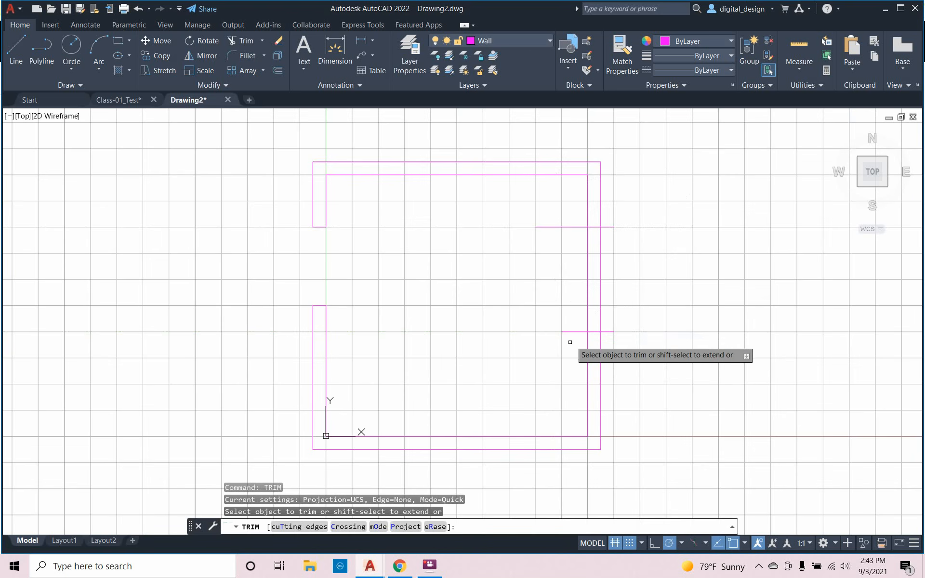
left_click(587, 318)
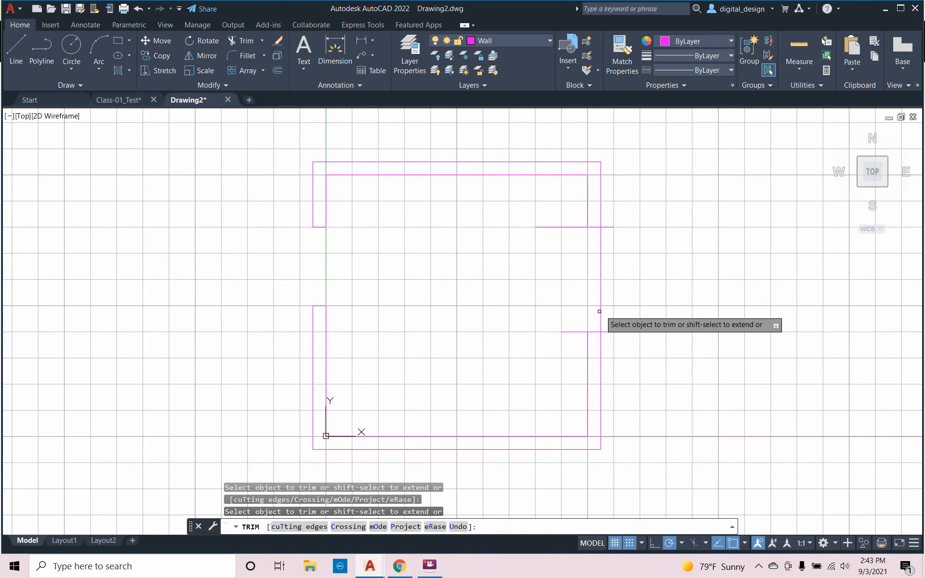
left_click(601, 317)
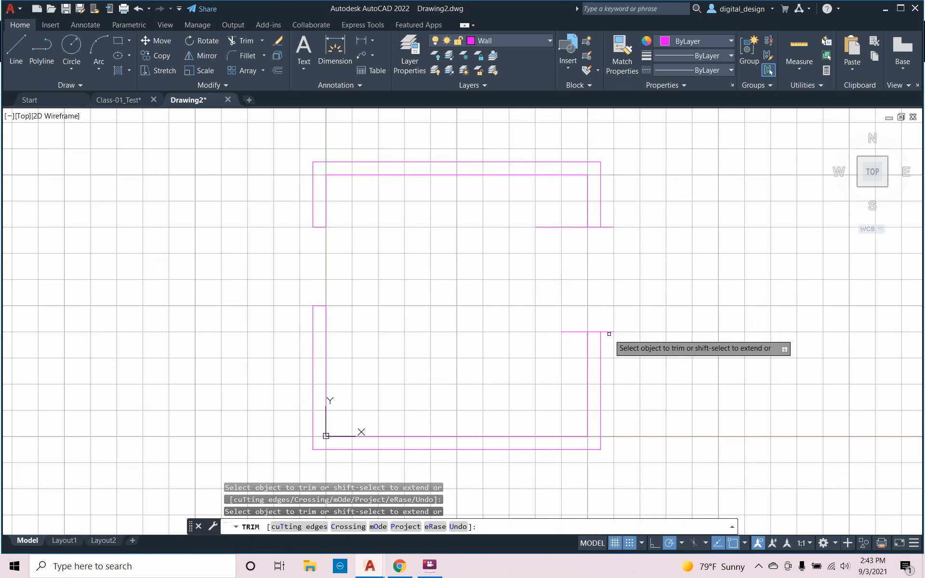
left_click(595, 330)
right_click(591, 334)
left_click(606, 341)
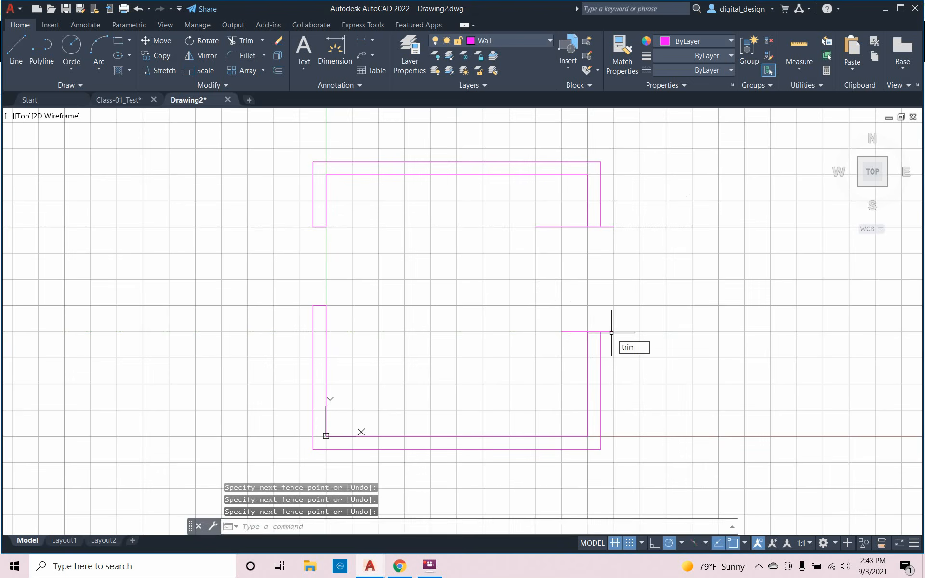
Trim the overhanging ends of both horizontal lines so they only cap the right-wall opening
key("Return")
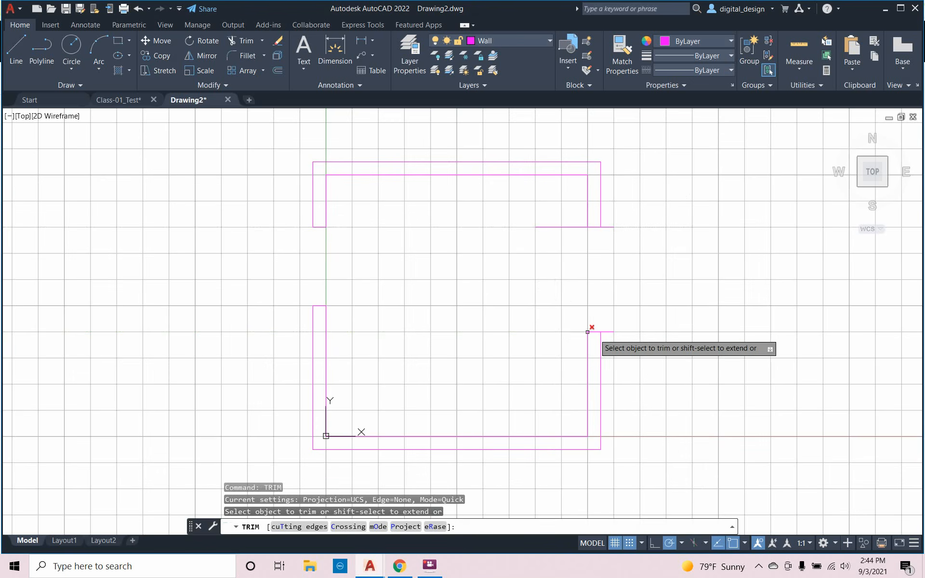
left_click(598, 332)
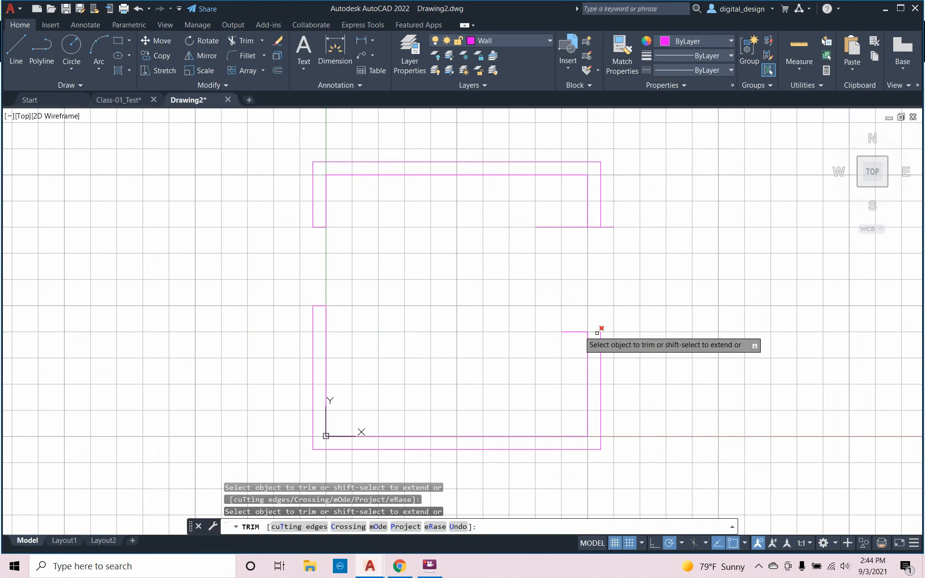
left_click(574, 332)
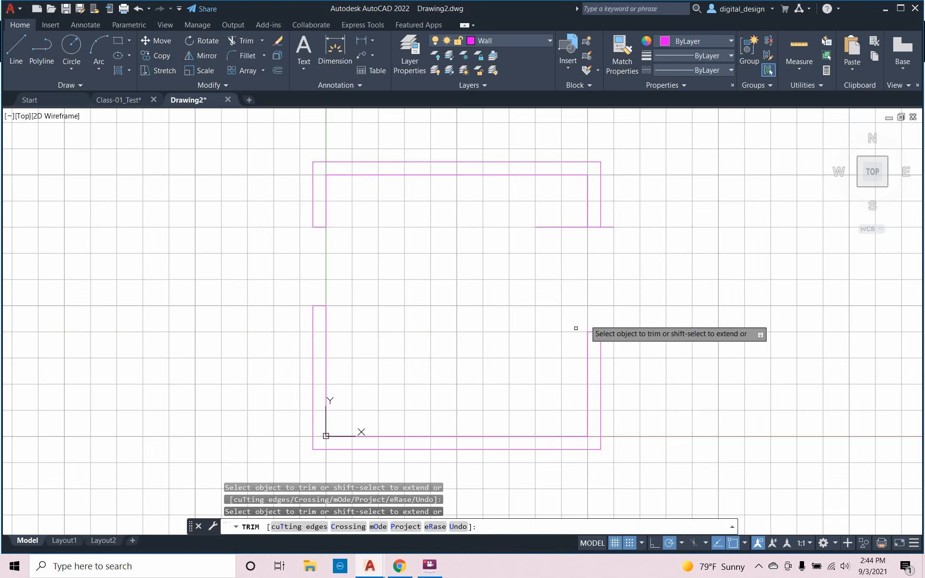
left_click(574, 227)
left_click(608, 227)
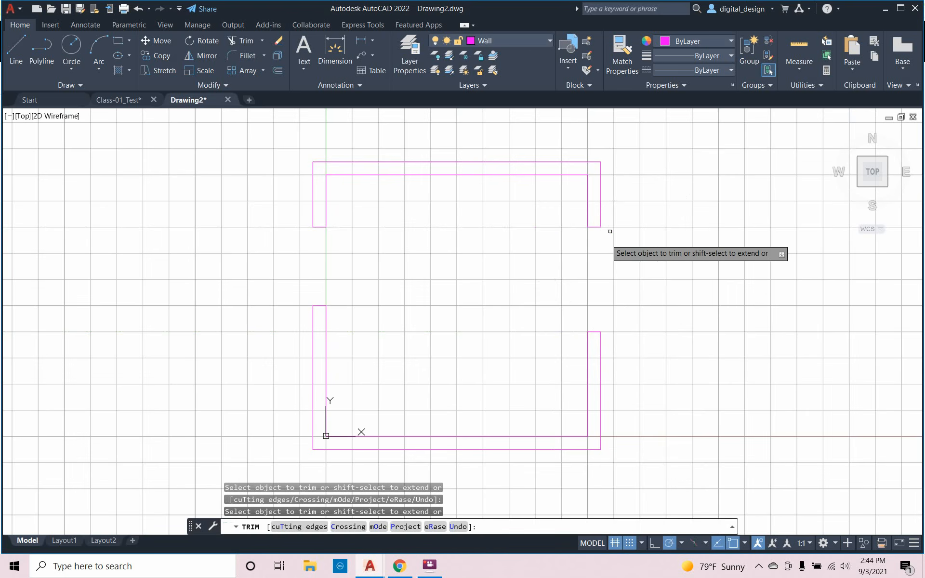
key("Escape")
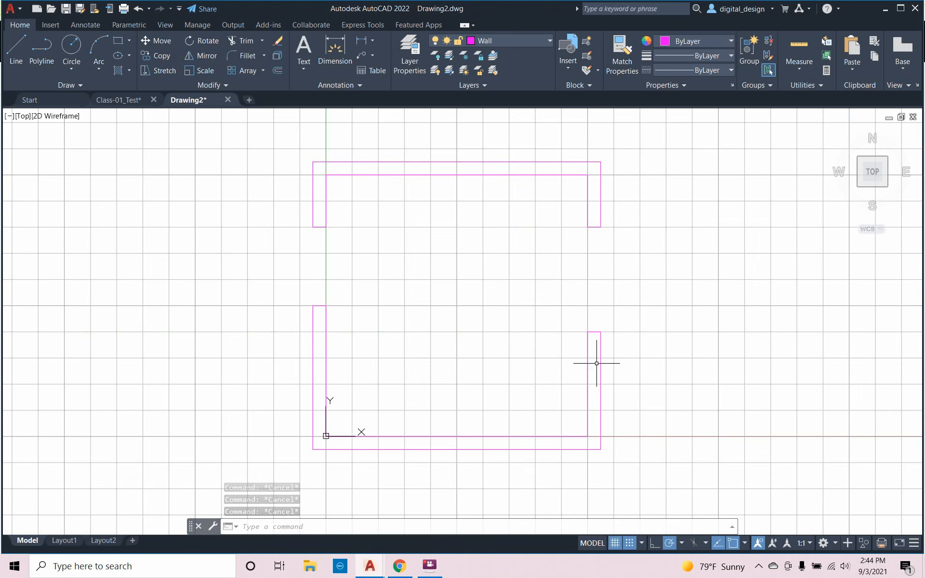
Join all segments of the lower U-shaped wall outline into one polyline
type("join")
key("Return")
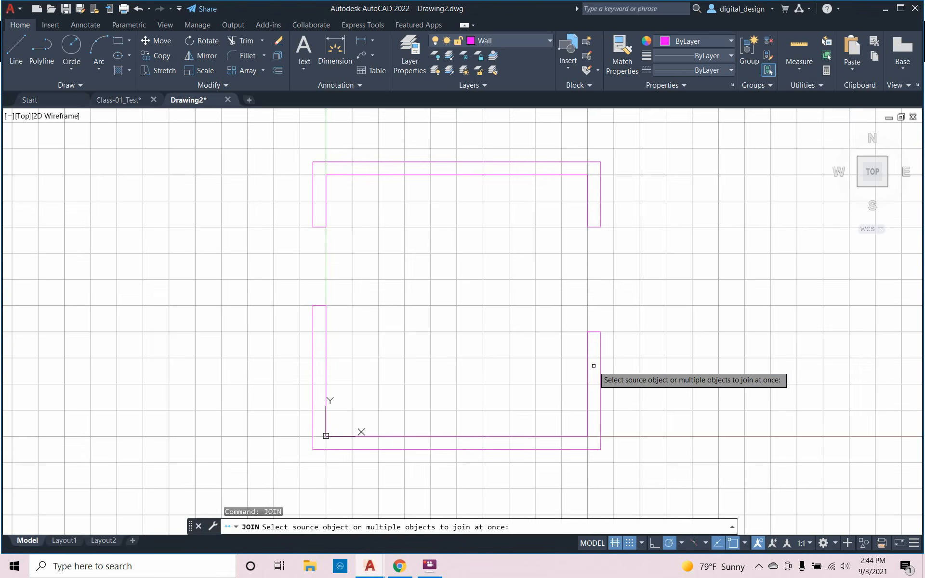
left_click(609, 465)
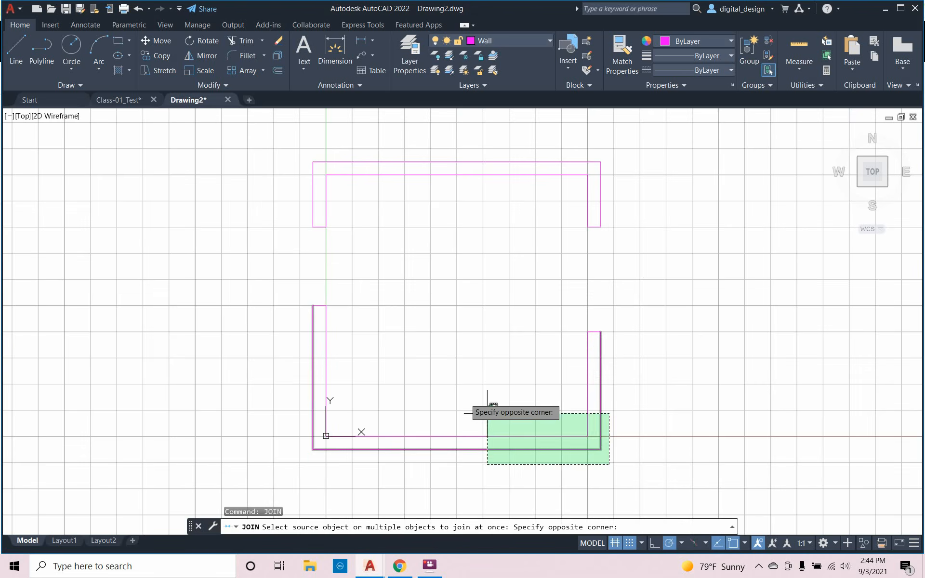
left_click(265, 302)
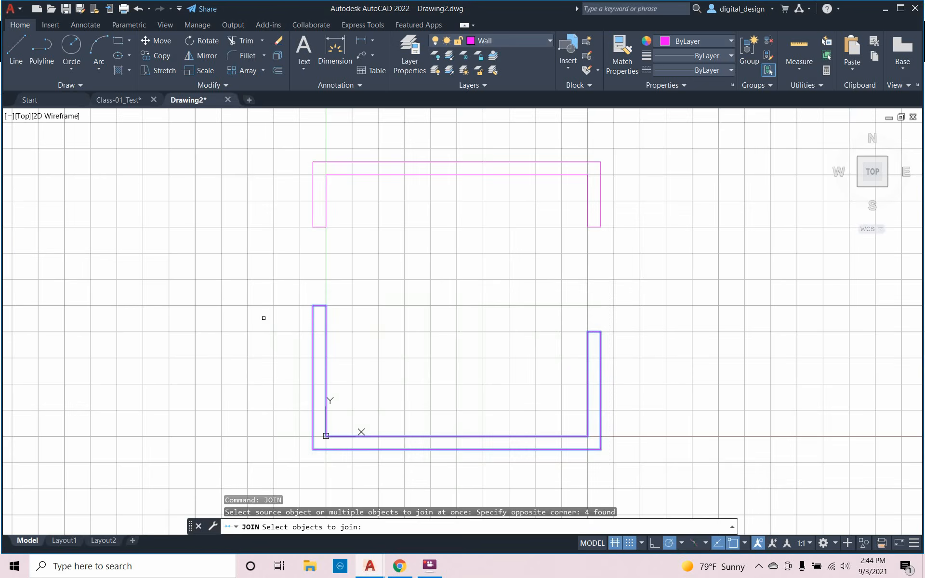
key("Return")
Join all segments of the upper U-shaped wall outline into one polyline
right_click(654, 256)
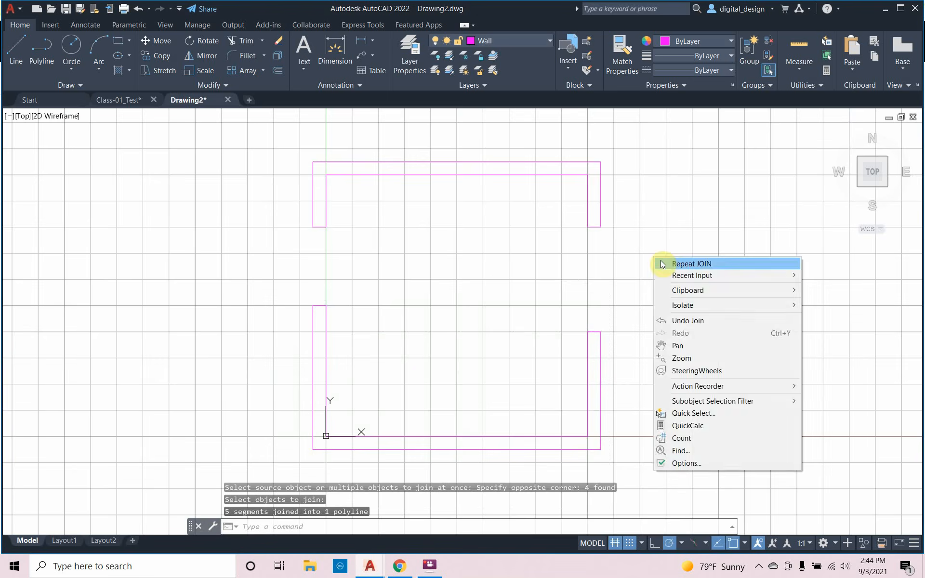
left_click(661, 262)
left_click(649, 259)
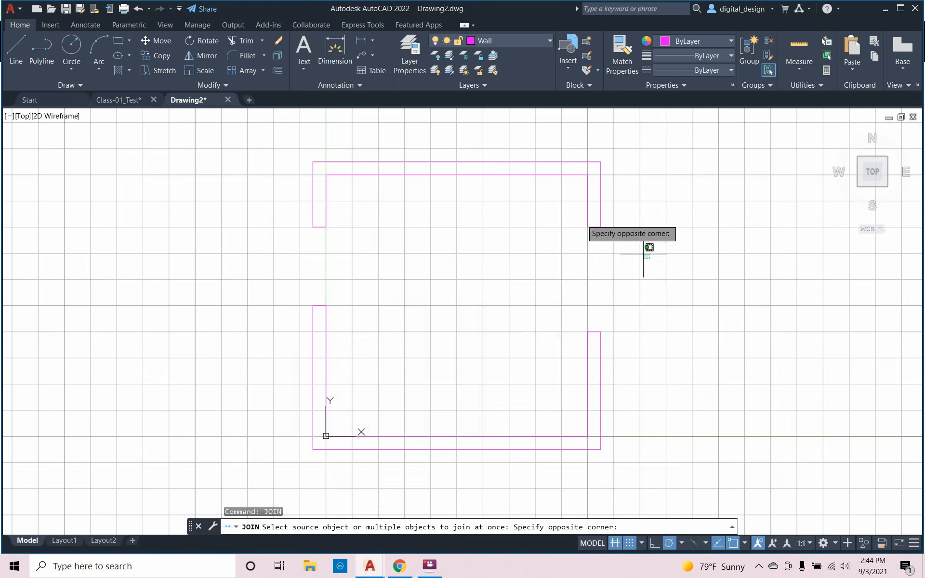
left_click(323, 140)
key("Return")
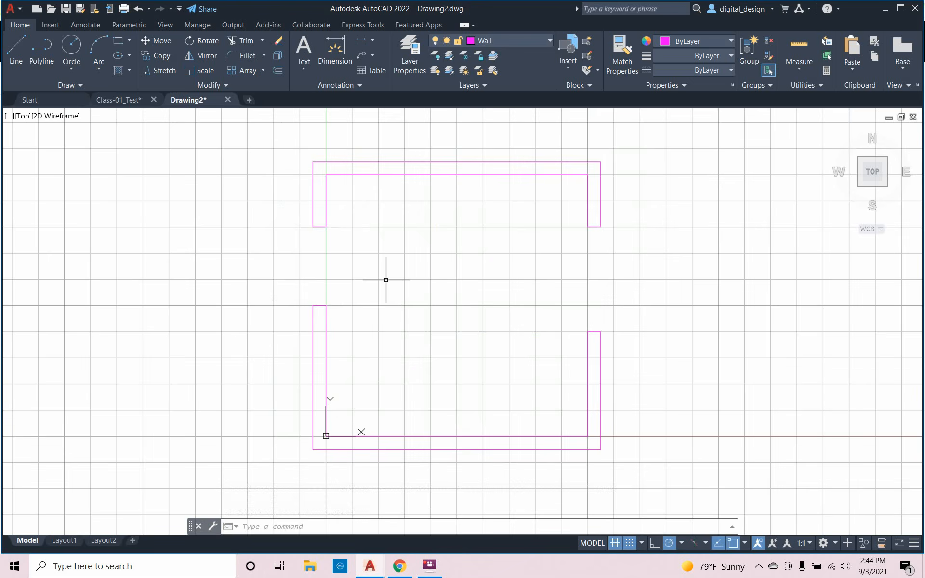
scroll(386, 280, "down", 2)
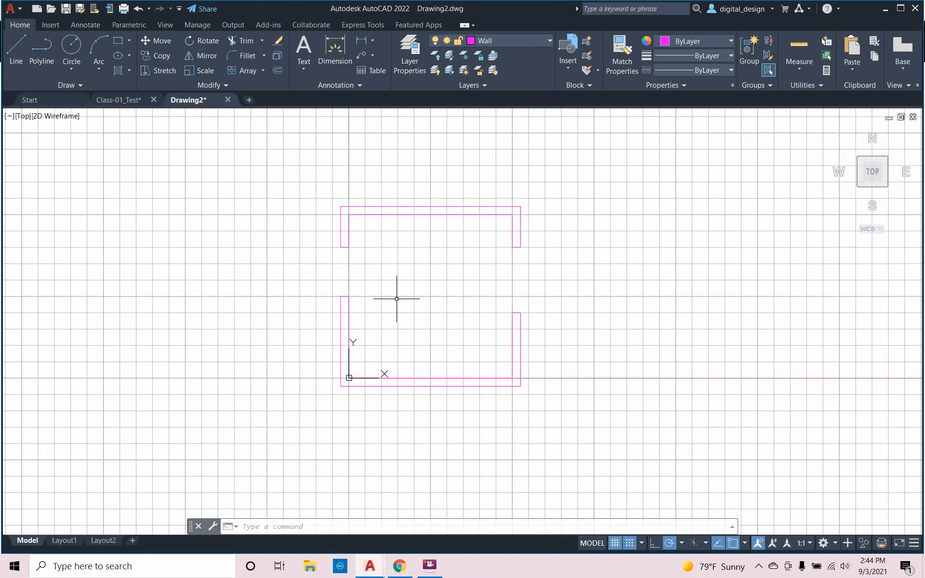
middle_click_drag(397, 299, 404, 282)
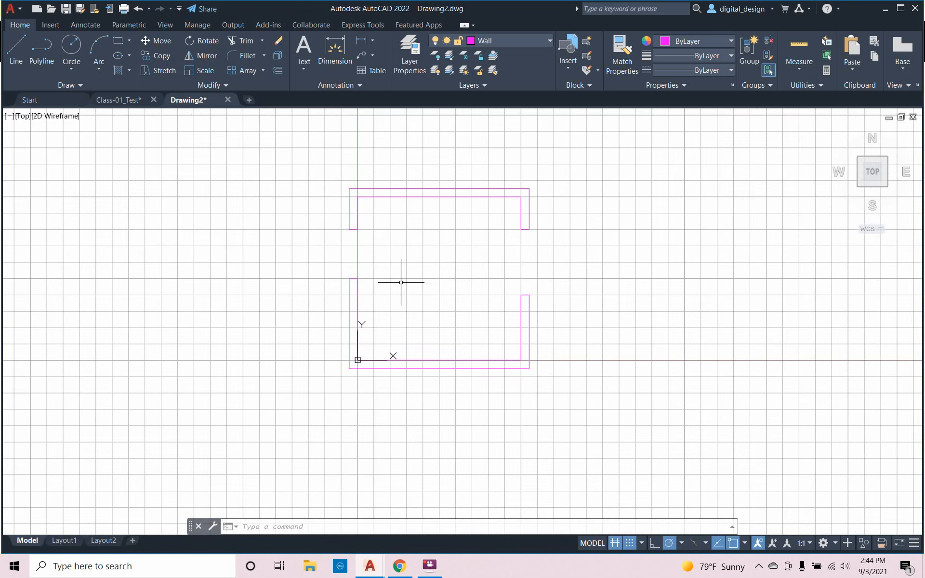
scroll(533, 367, "up", 4)
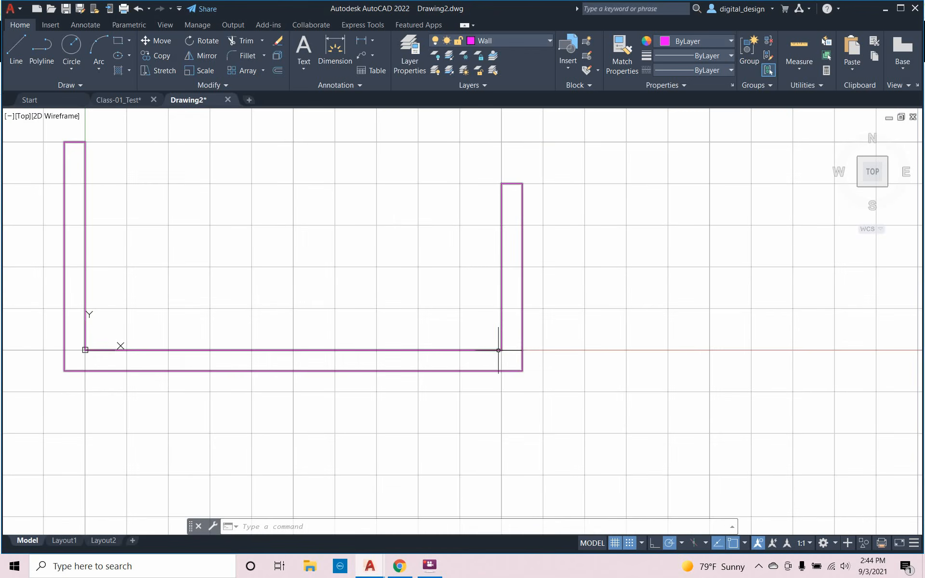
scroll(502, 350, "down", 4)
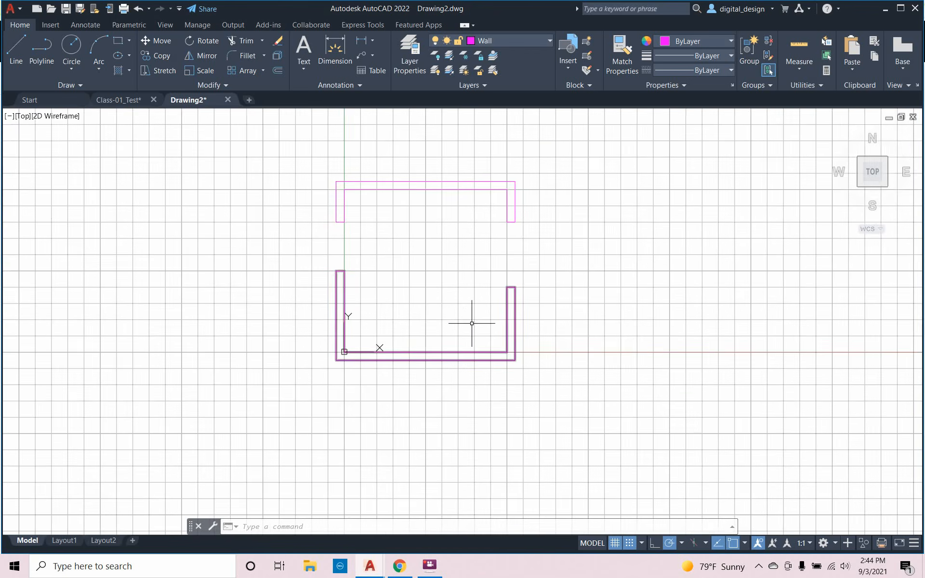
middle_click_drag(473, 320, 457, 332)
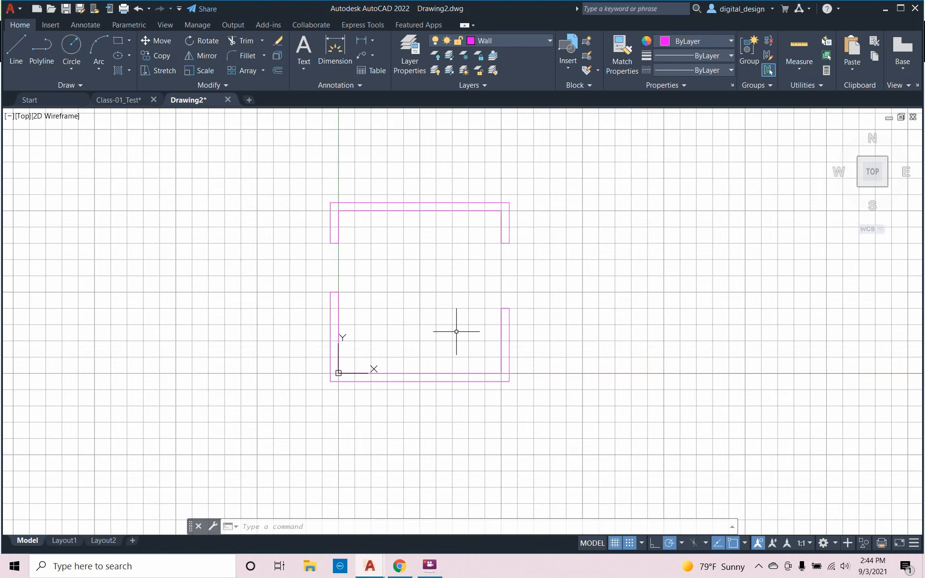
Create a new layer named Section Guides
type("LA")
key("Return")
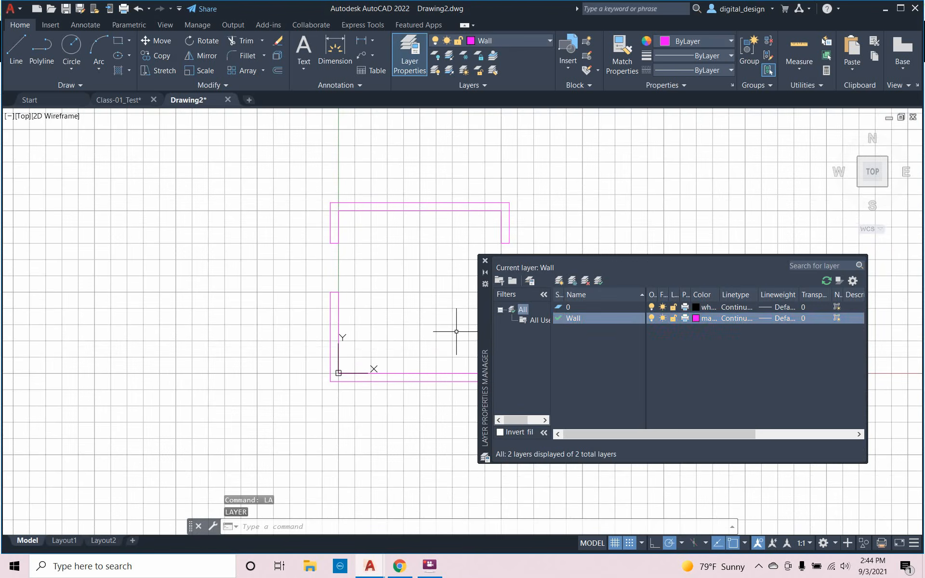
right_click(559, 332)
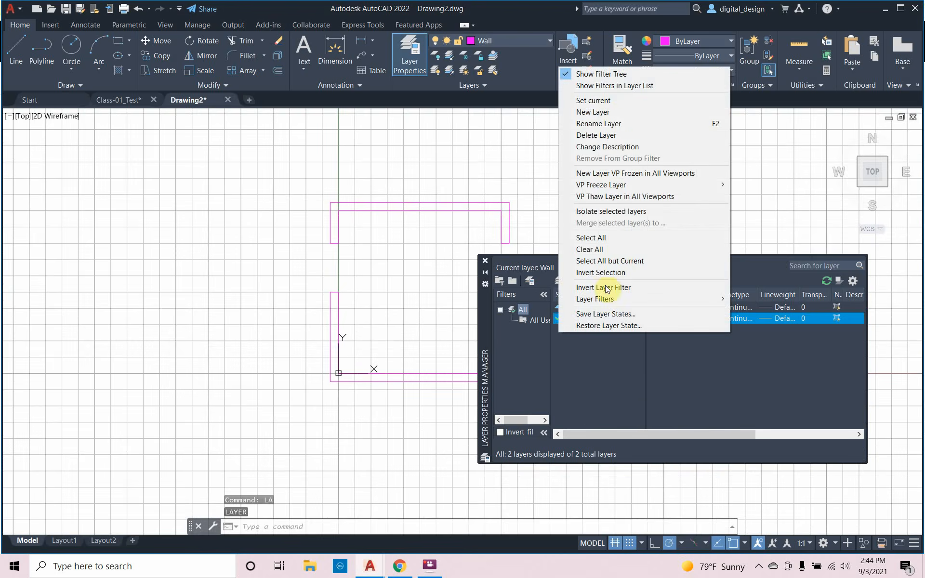
left_click(615, 112)
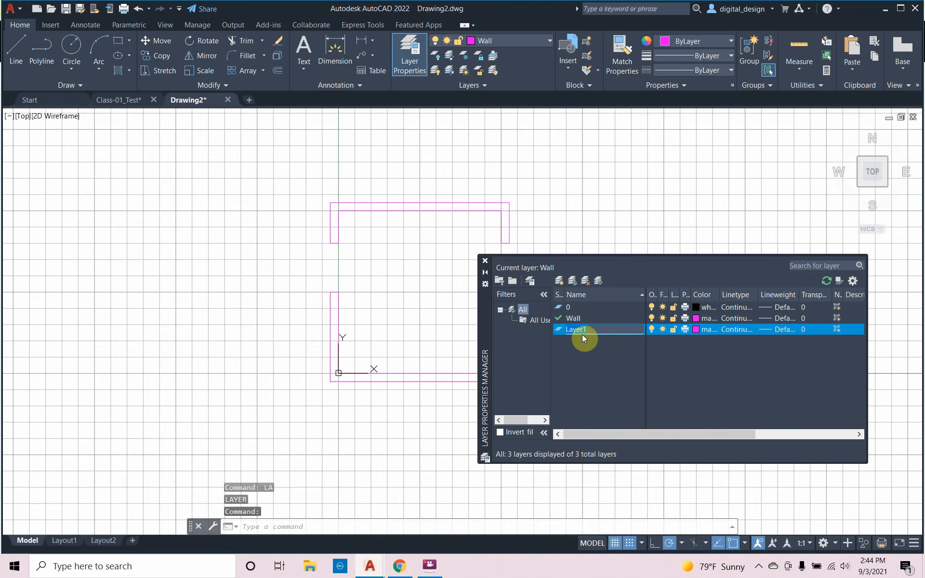
type("Section")
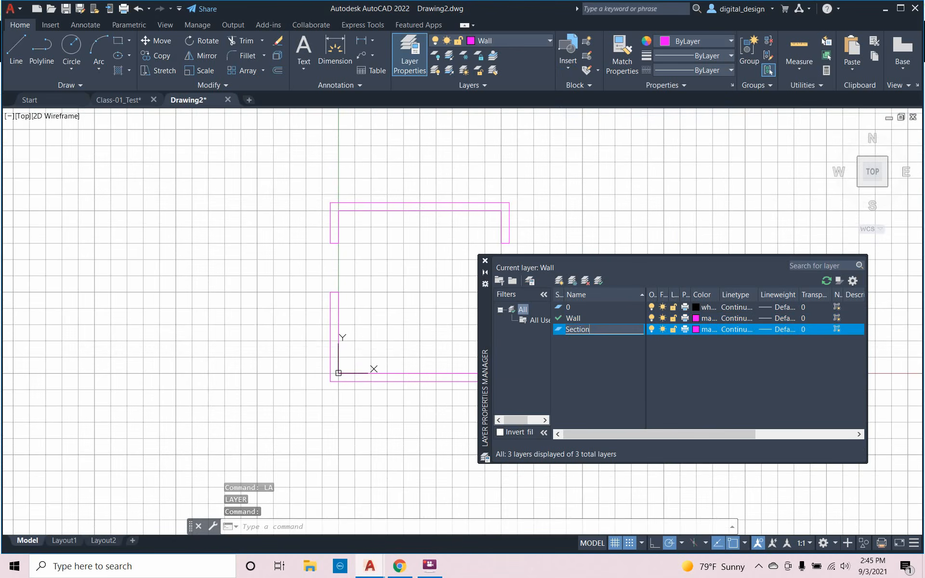
type(" Guide")
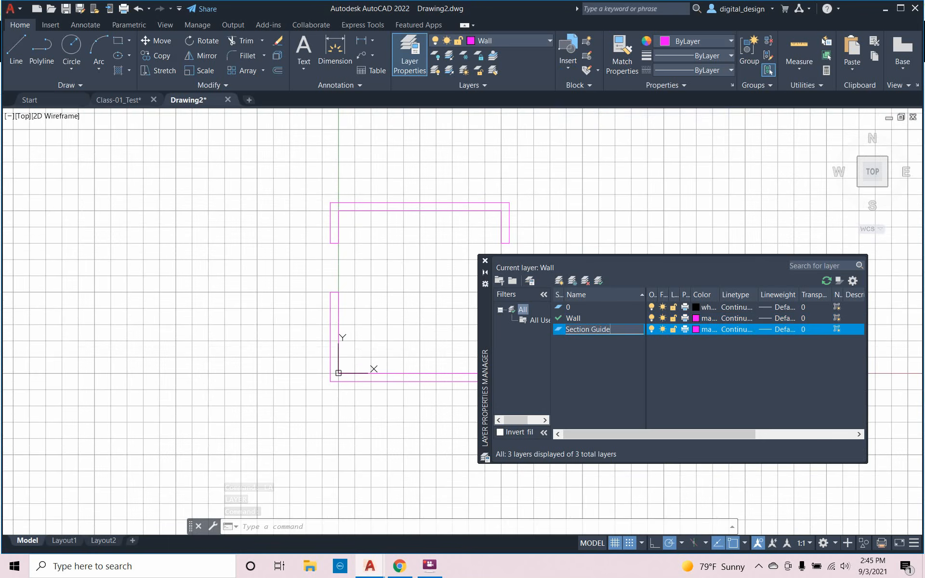
type("s")
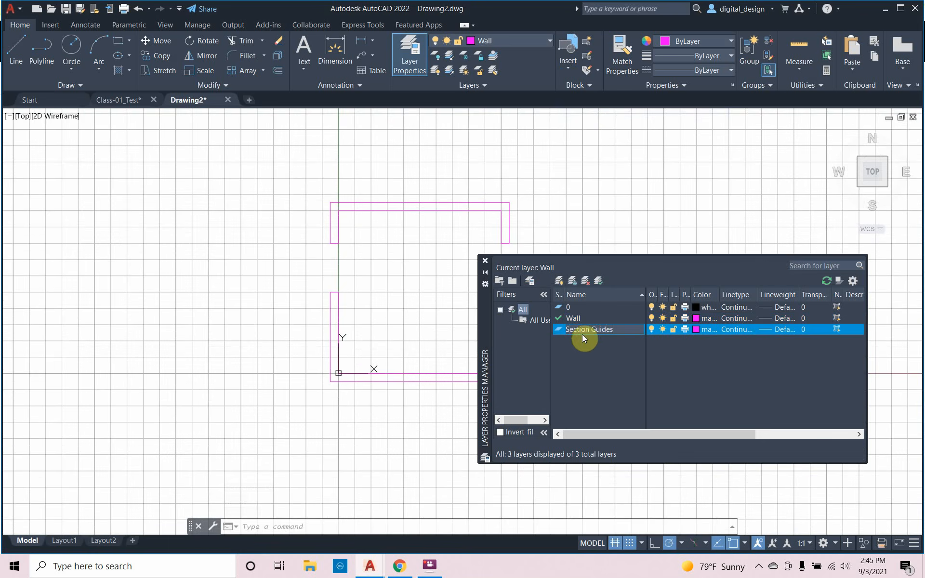
Set the Section Guides layer's color to green and make it the current layer
left_click(694, 330)
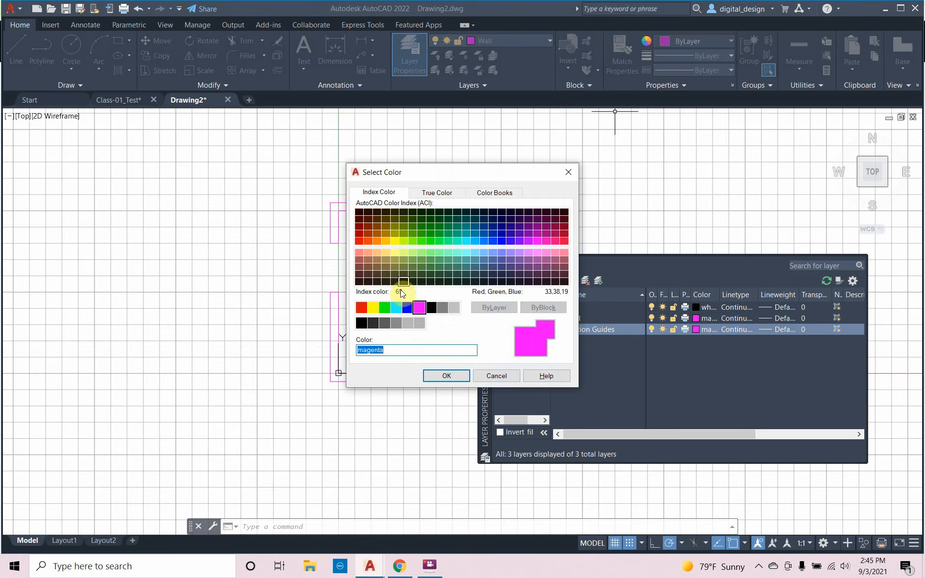
left_click(387, 307)
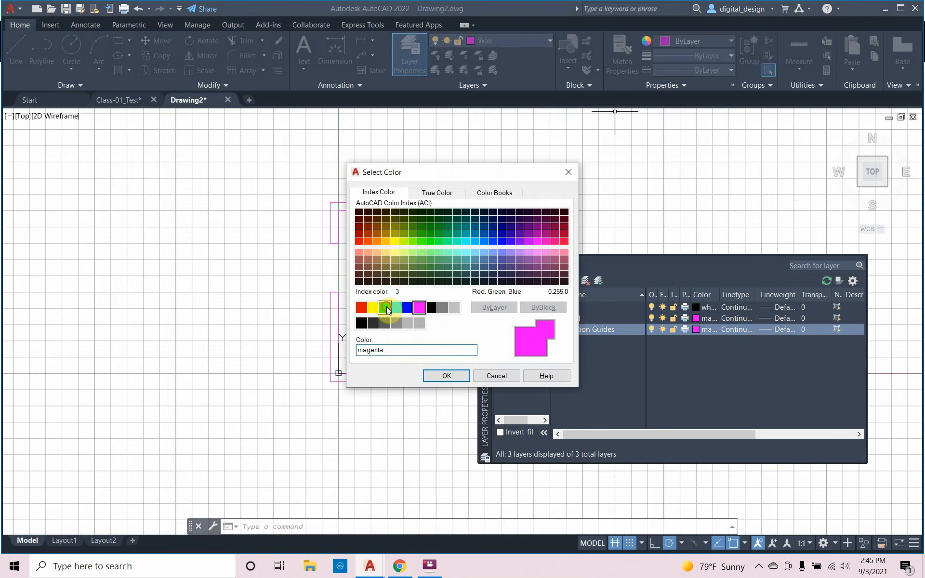
left_click(430, 375)
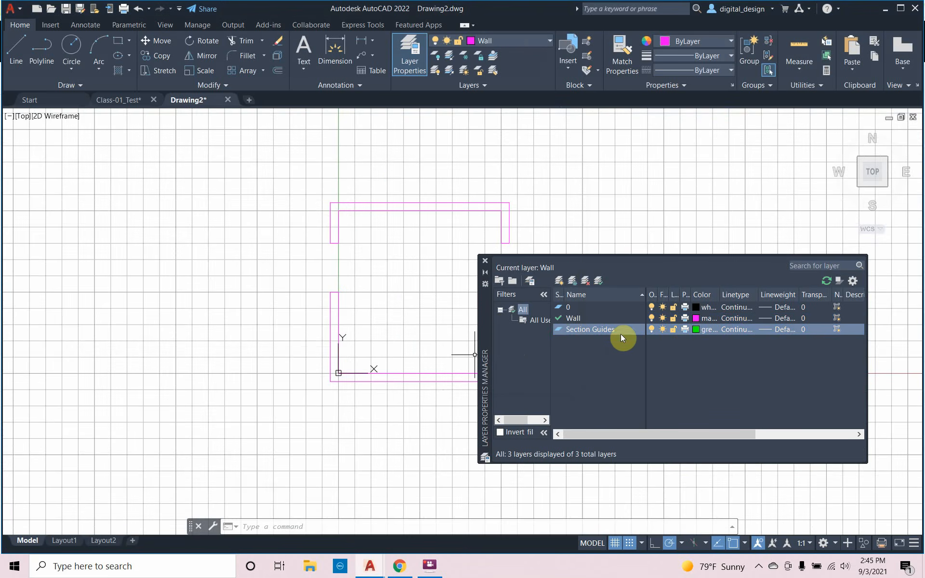
double_click(621, 334)
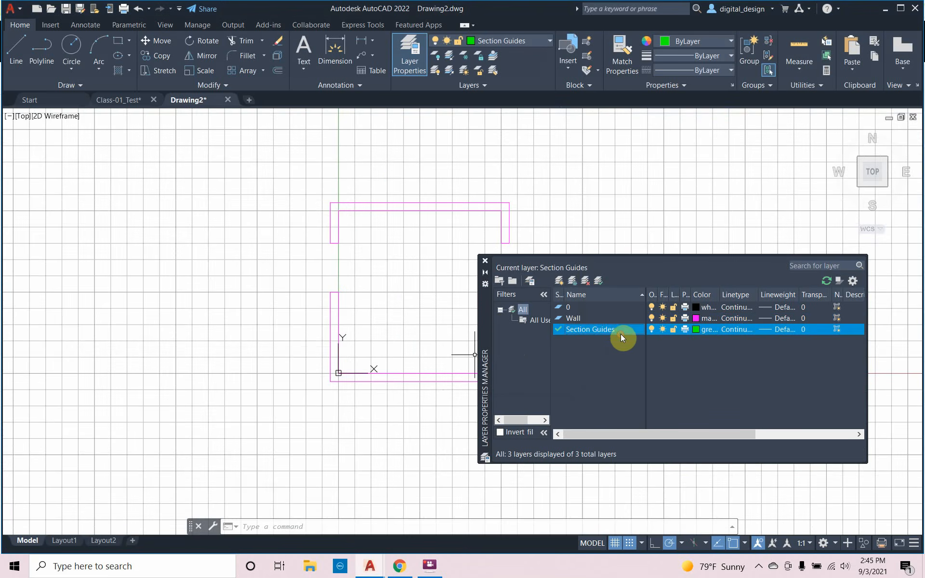
left_click(486, 261)
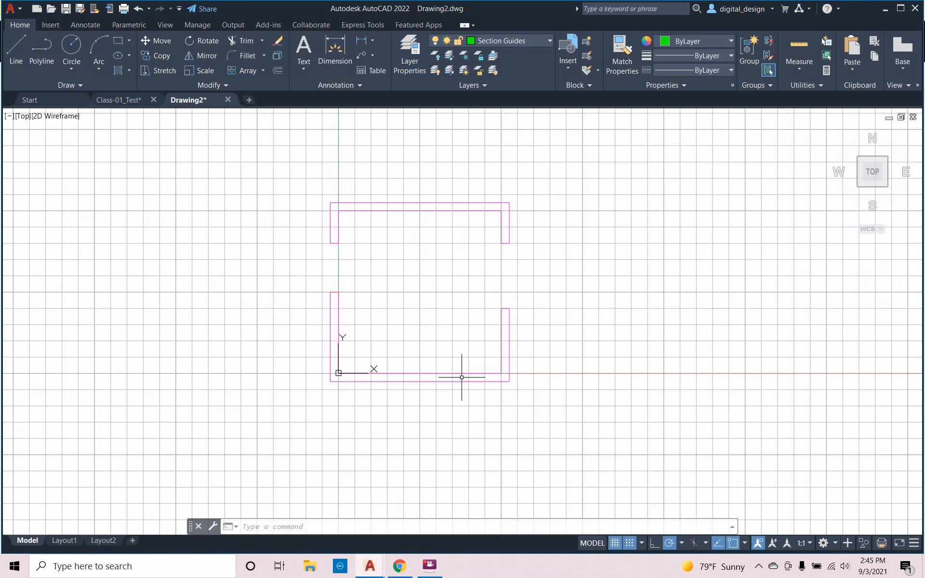
type("li")
key("Return")
left_click(501, 374)
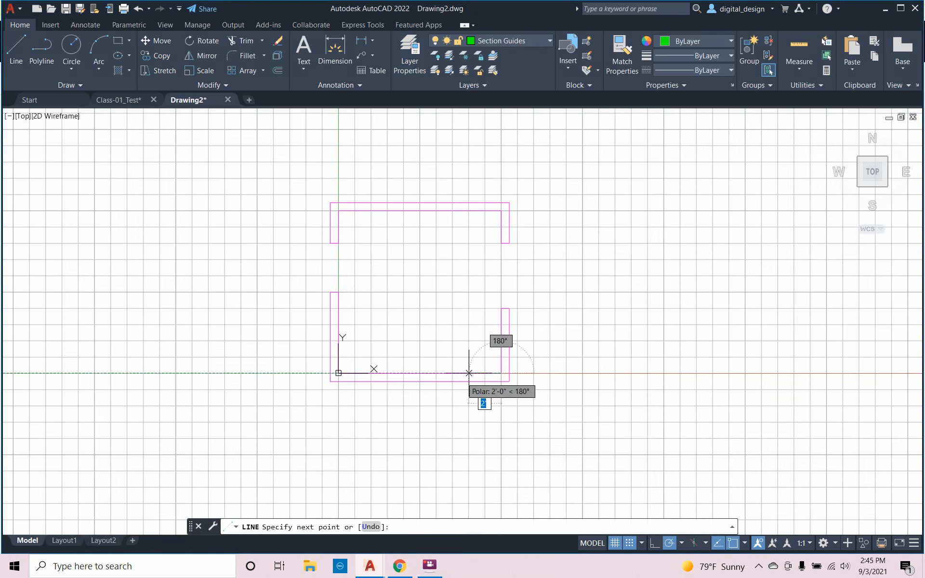
key("BackSpace")
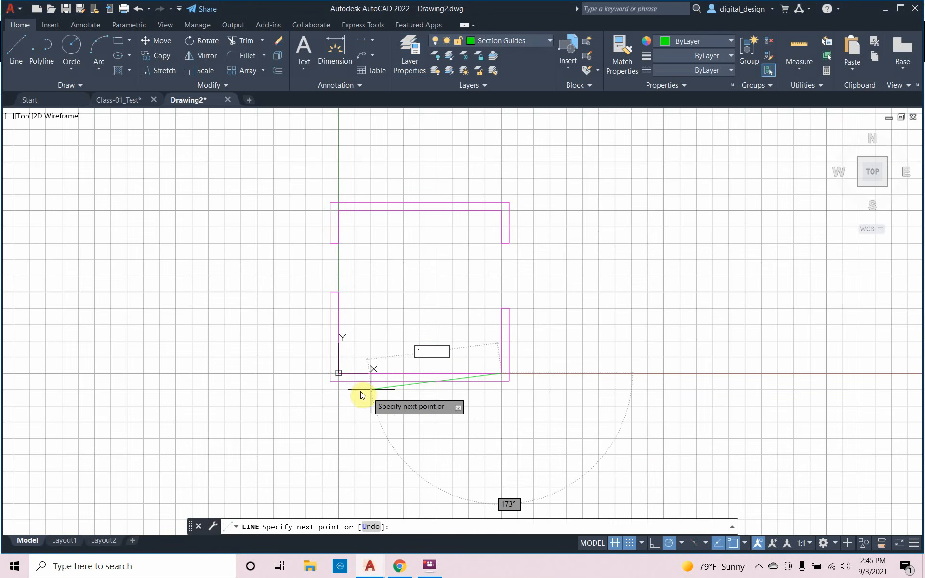
key("Escape")
key("Escape")
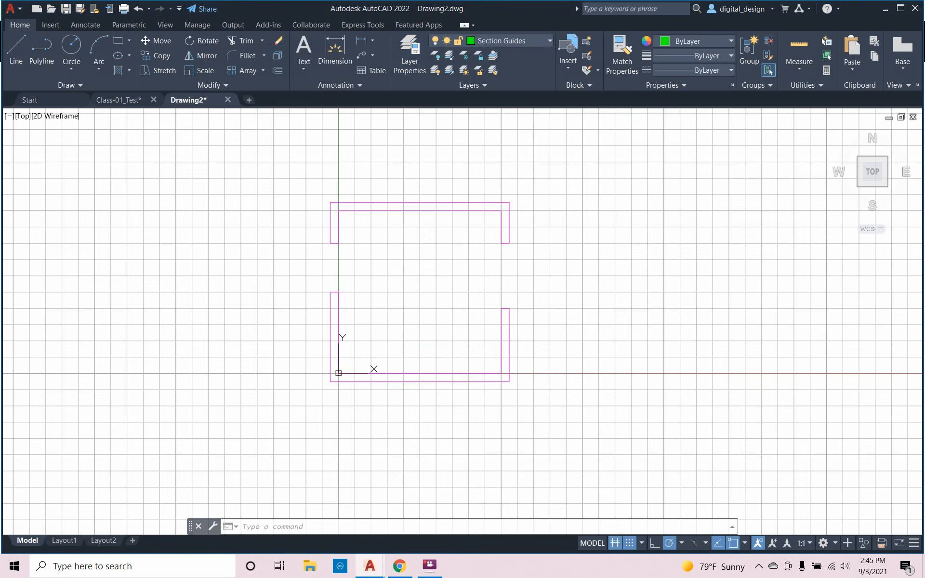
Draw a horizontal guide line from the room's inner lower-left corner along the inner bottom wall edge and past the right wall
right_click(351, 379)
left_click(378, 172)
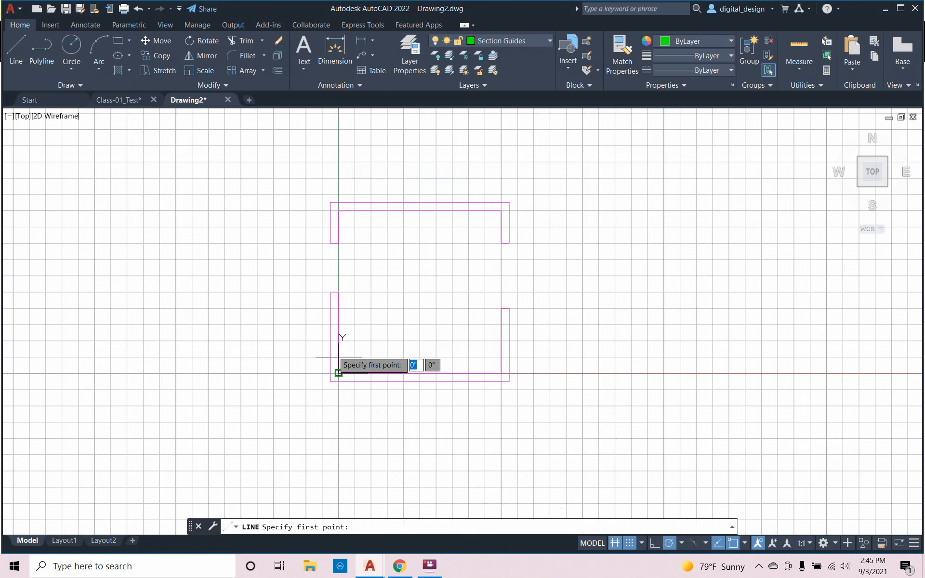
left_click(339, 373)
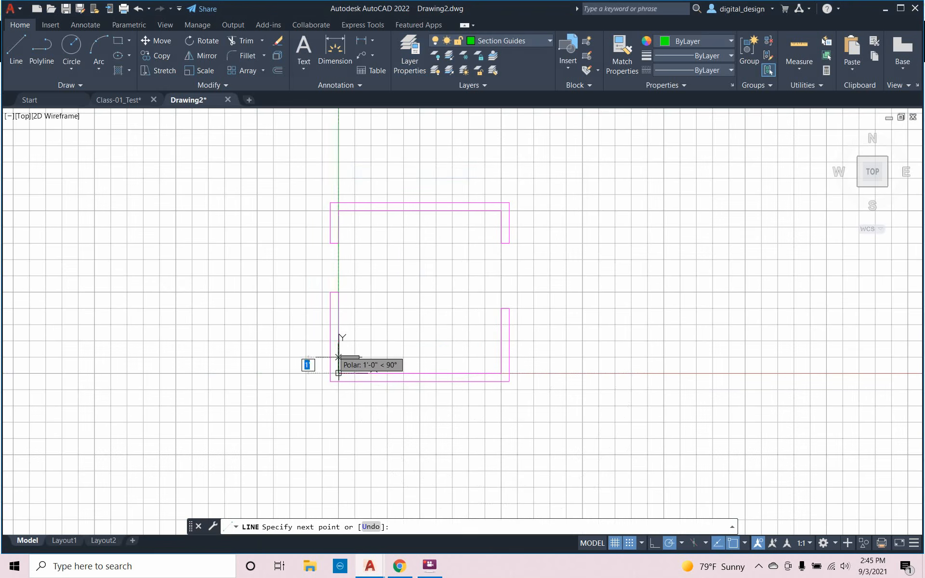
left_click(550, 373)
key("Escape")
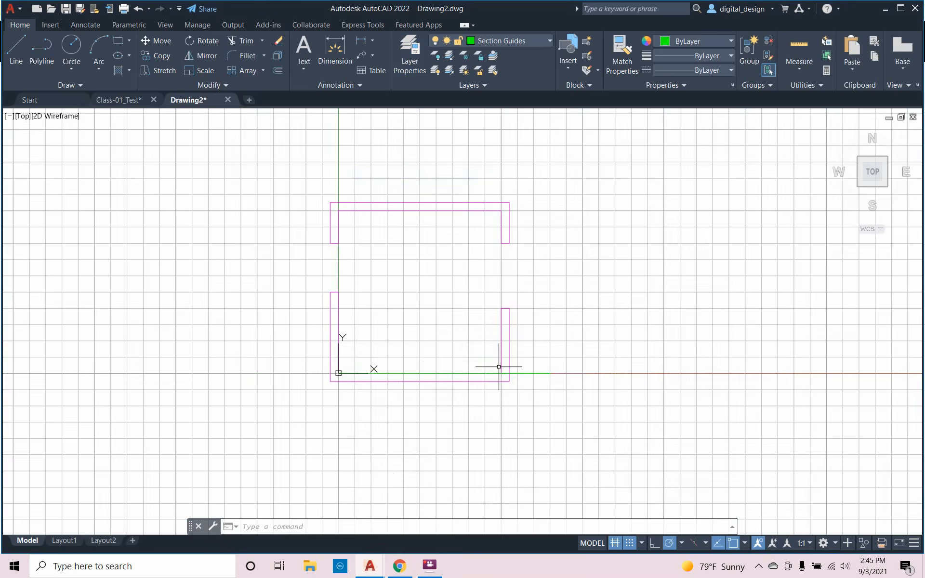
Offset the bottom guide line upward by 1'
scroll(498, 369, "up", 2)
scroll(496, 367, "down", 2)
middle_click_drag(469, 351, 485, 376)
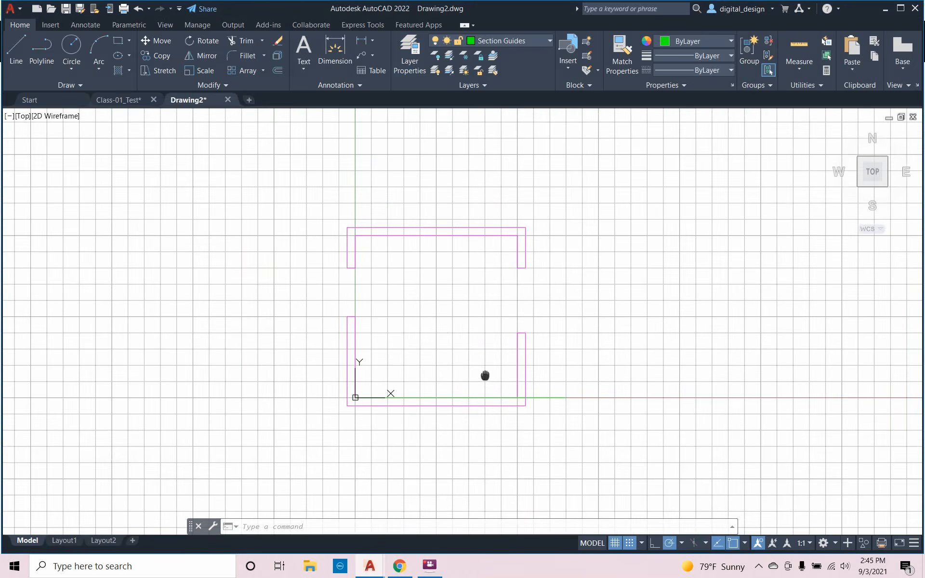
scroll(493, 373, "up", 2)
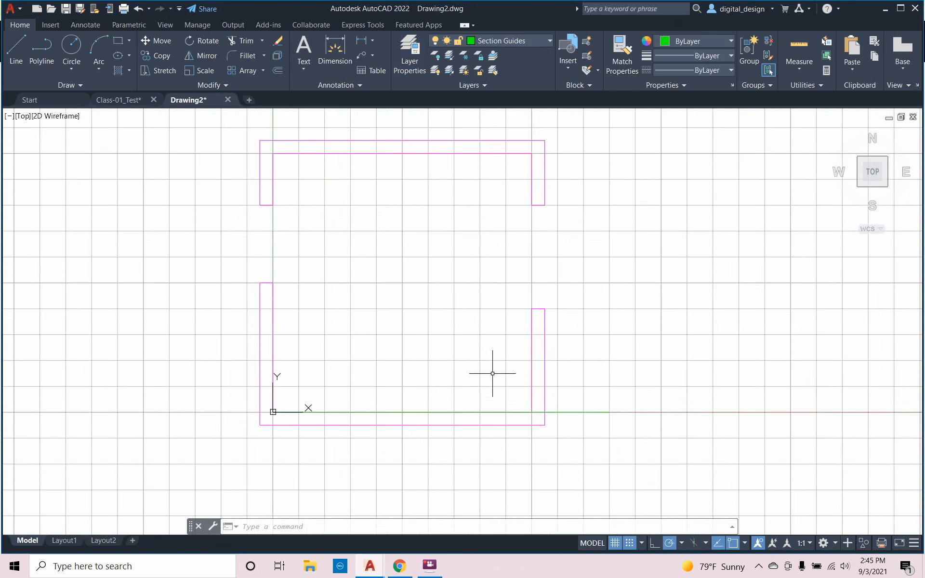
type("of")
key("Return")
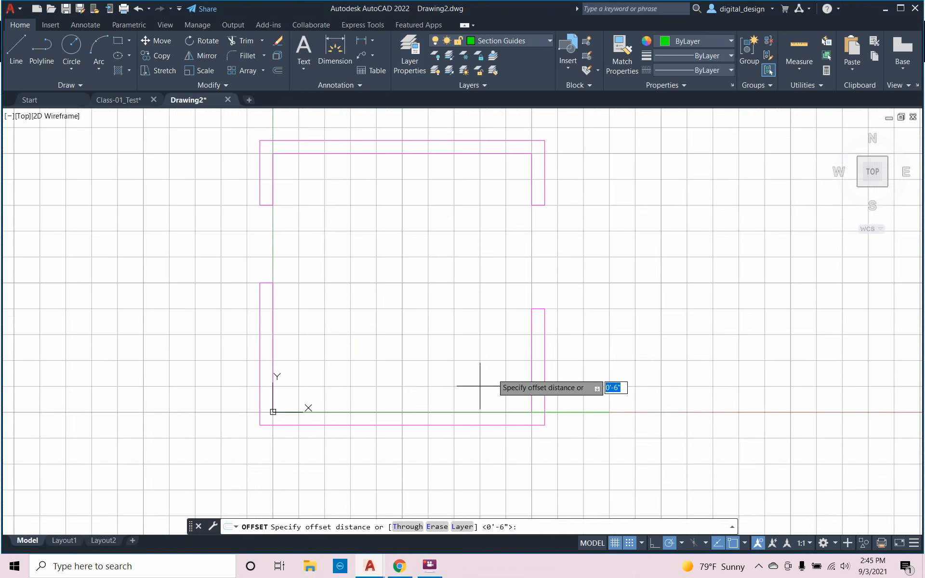
key("Return")
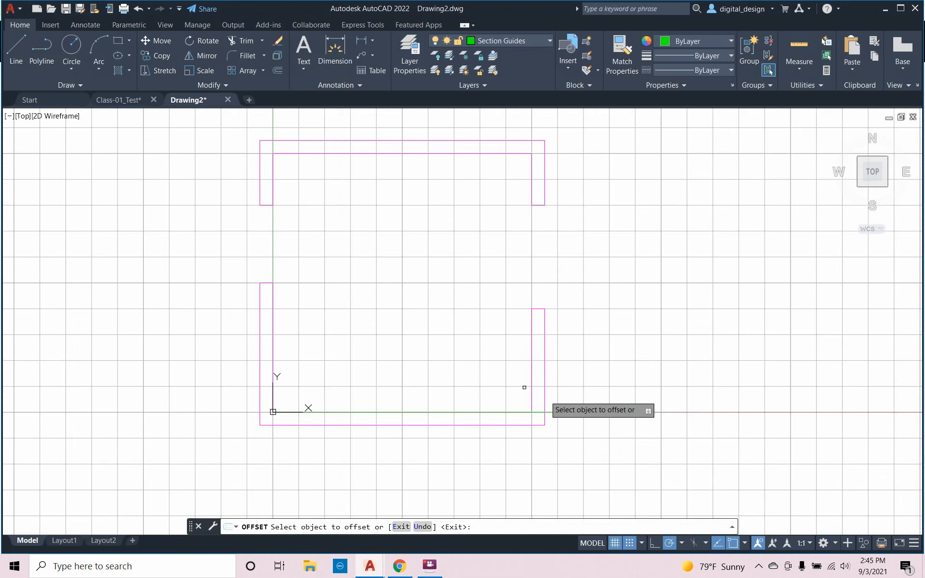
left_click(574, 411)
left_click(580, 383)
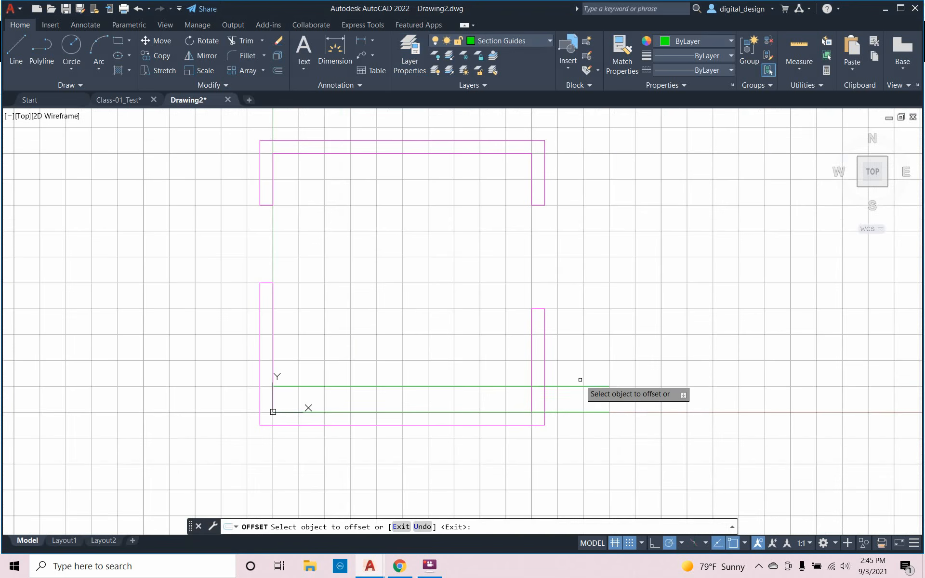
right_click(581, 381)
left_click(598, 384)
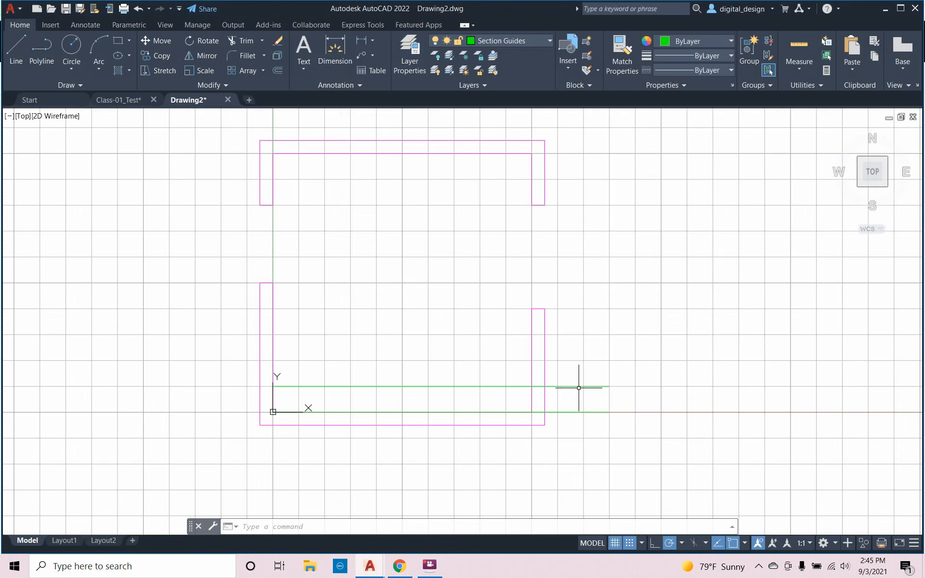
Offset the uppermost guide line upward by 1' repeatedly until one meets the inner top wall edge, and turn off the grid display
left_click(579, 387)
type("of")
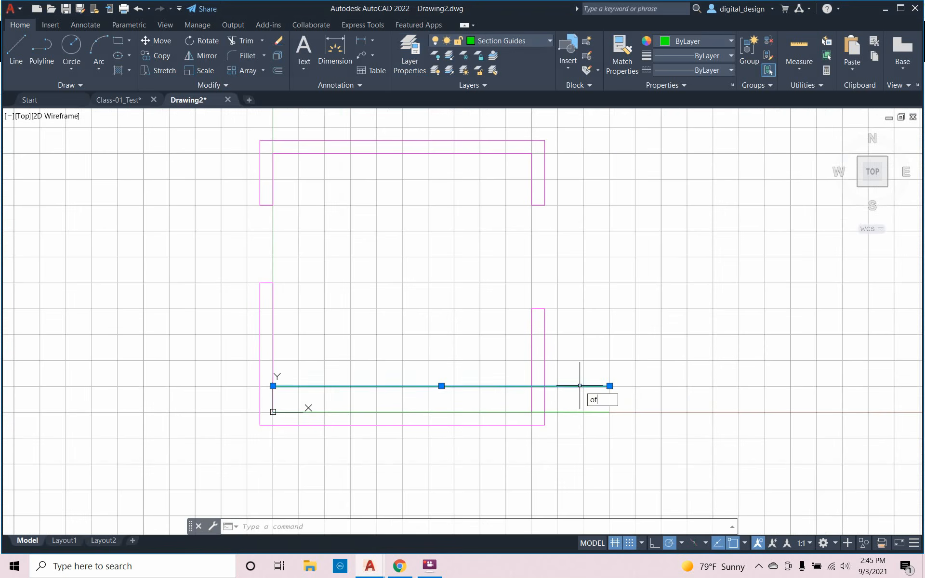
key("Return")
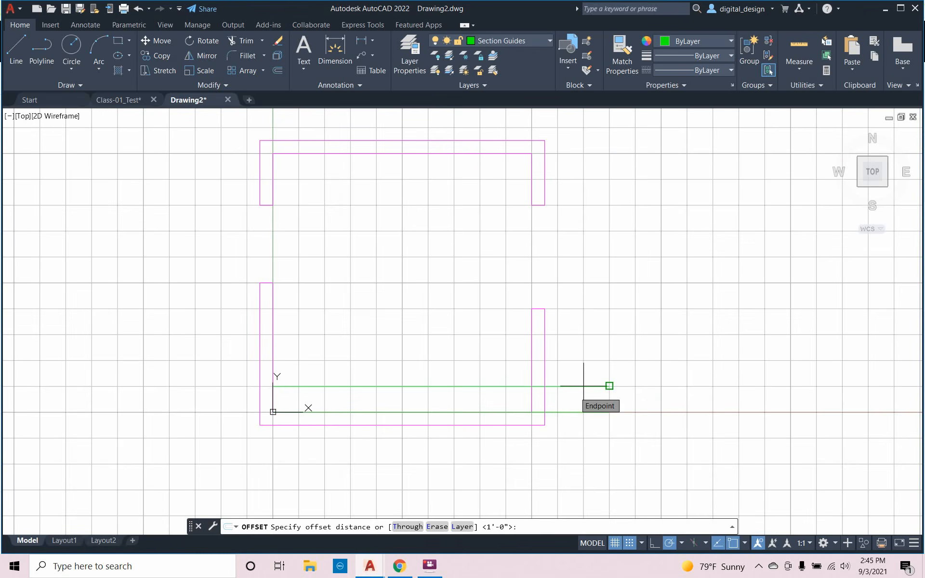
key("Return")
left_click(571, 386)
left_click(576, 381)
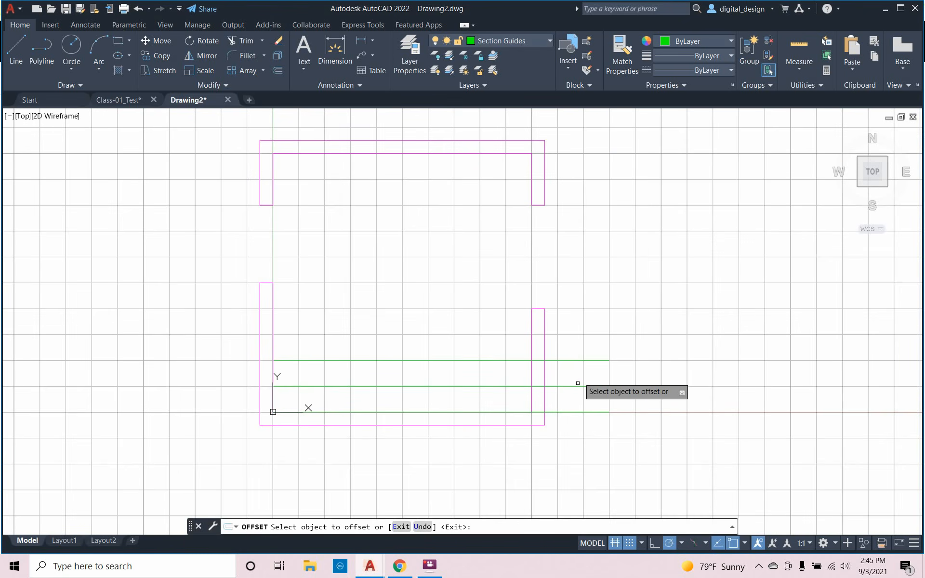
left_click(573, 360)
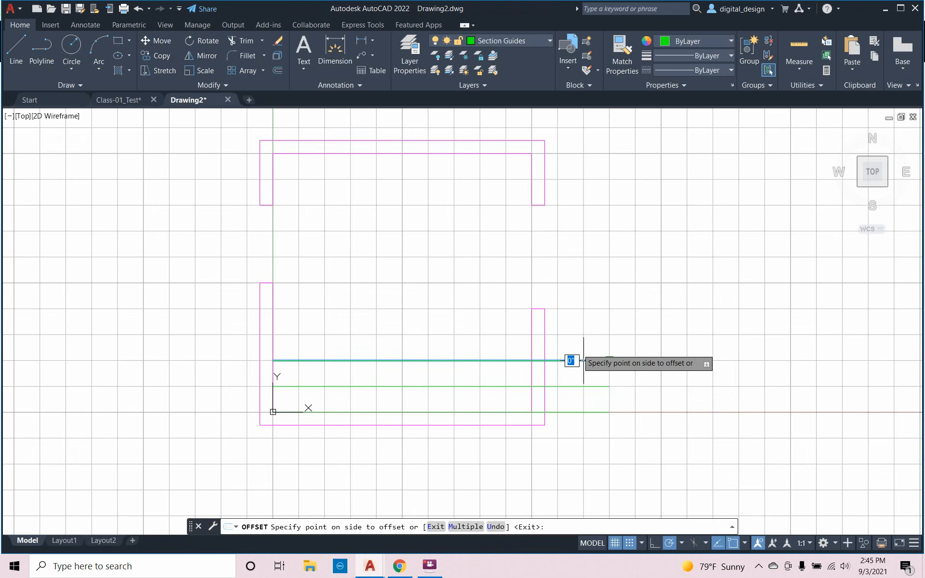
left_click(583, 334)
left_click(582, 335)
left_click(587, 311)
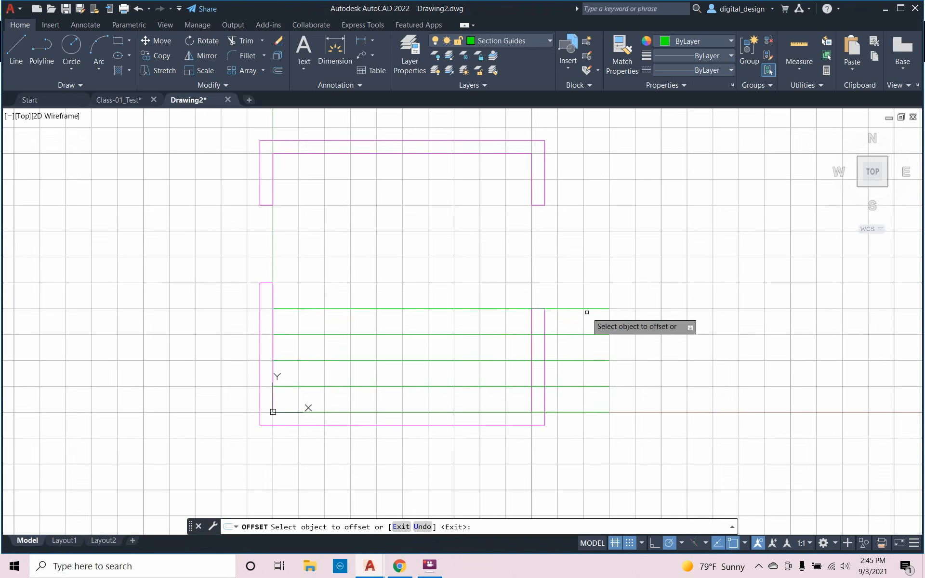
left_click(574, 308)
left_click(584, 286)
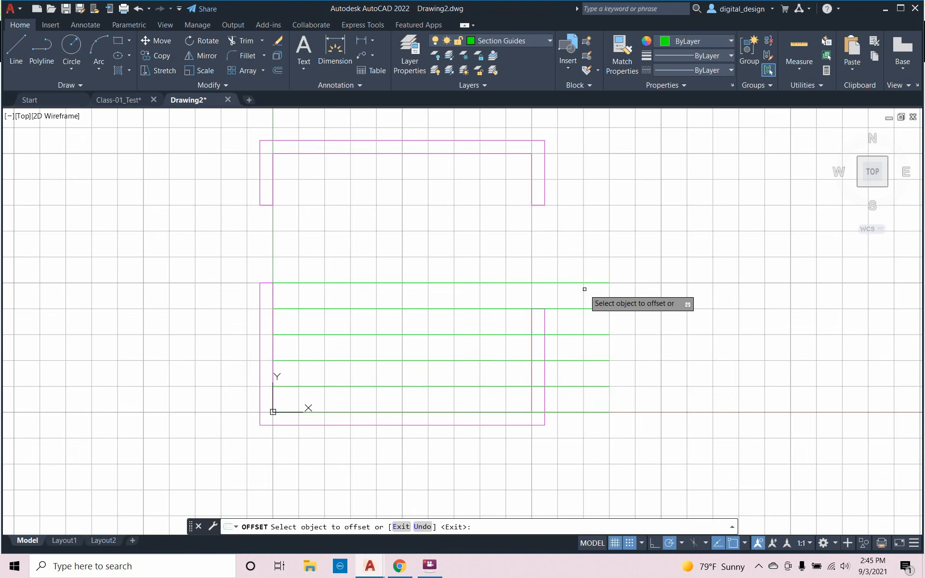
left_click(574, 283)
left_click(583, 259)
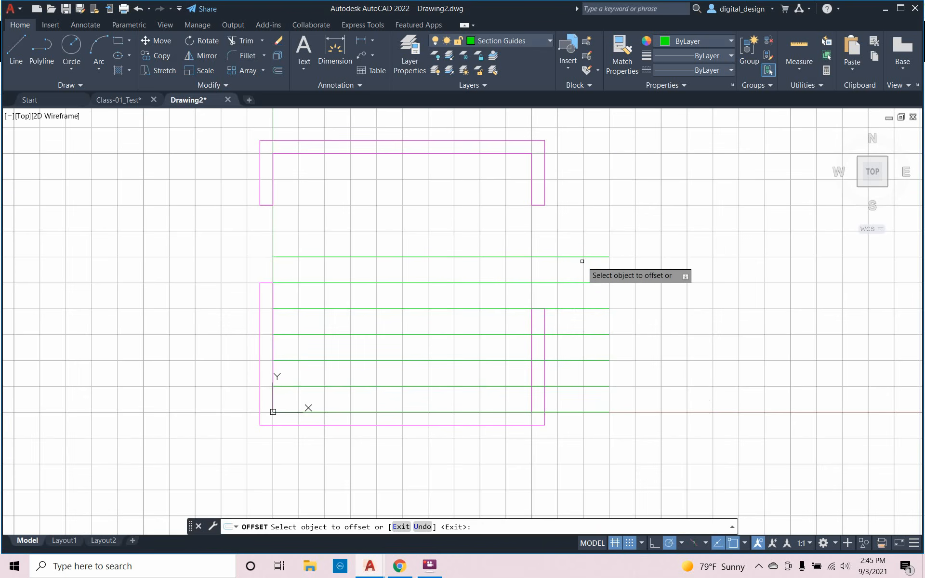
left_click(582, 258)
left_click(585, 237)
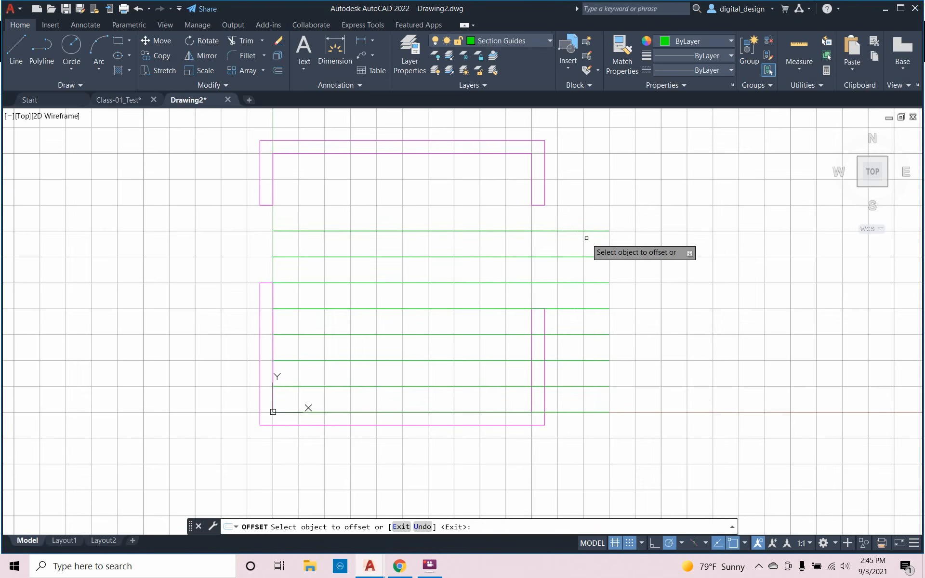
left_click(586, 231)
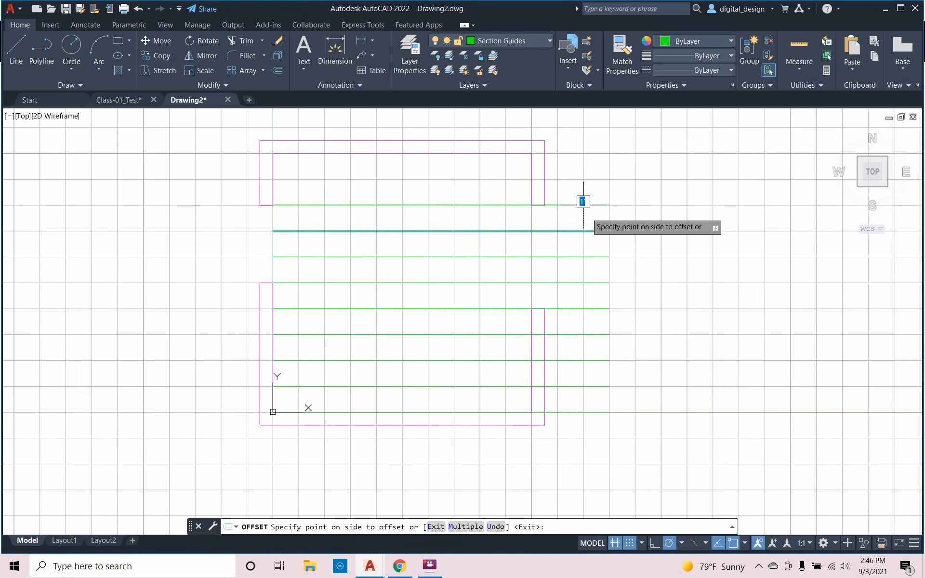
left_click(586, 212)
left_click(586, 205)
left_click(588, 188)
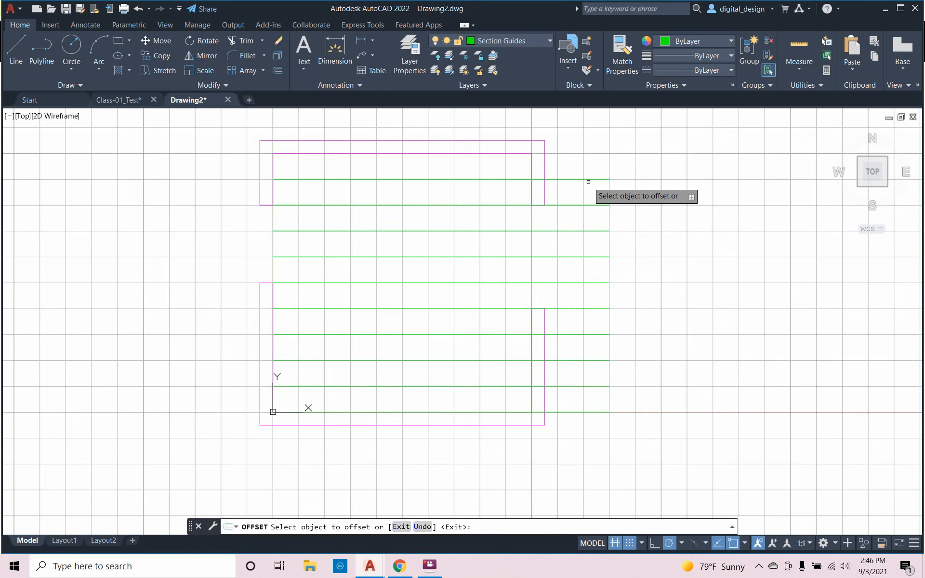
left_click(585, 179)
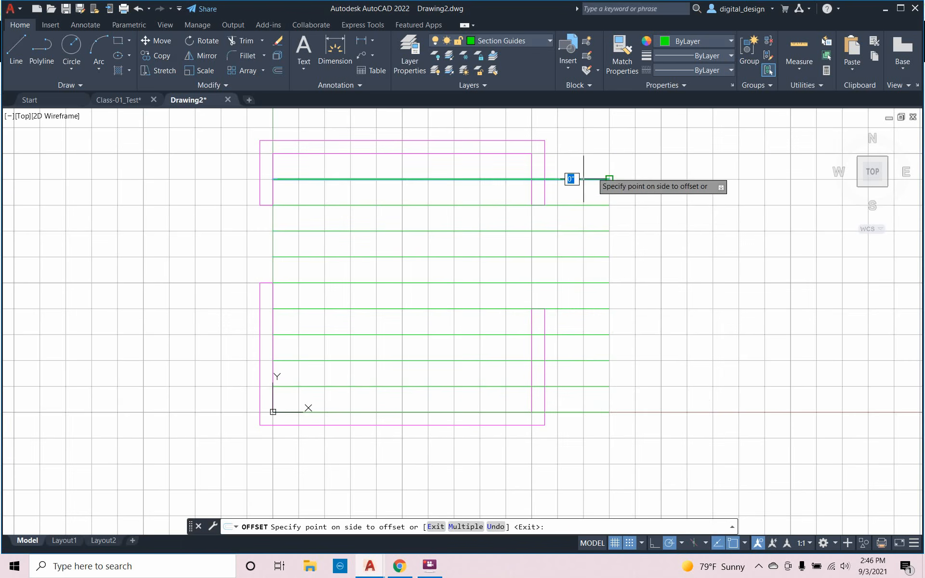
left_click(584, 154)
key("Escape")
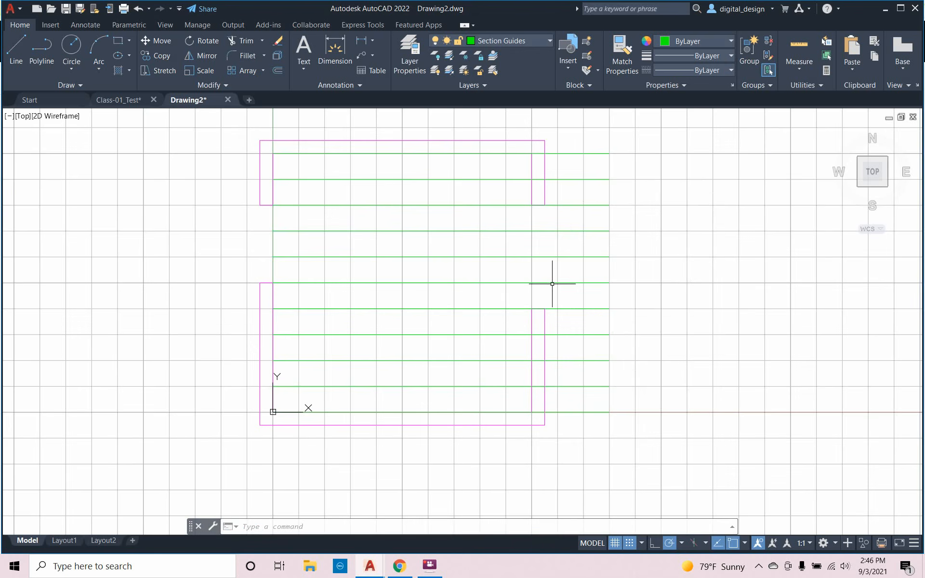
left_click(616, 544)
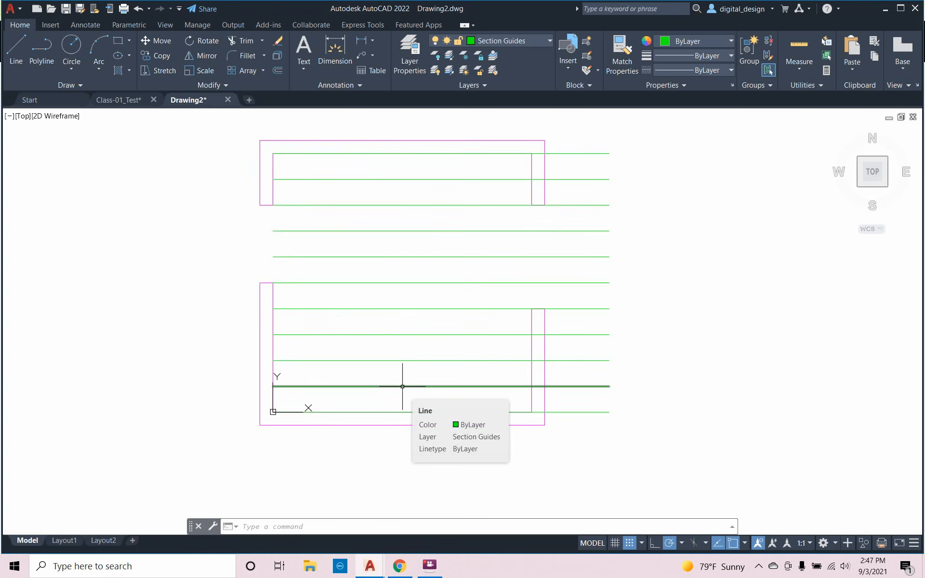
Create a new layer named Bed
type("la")
key("Return")
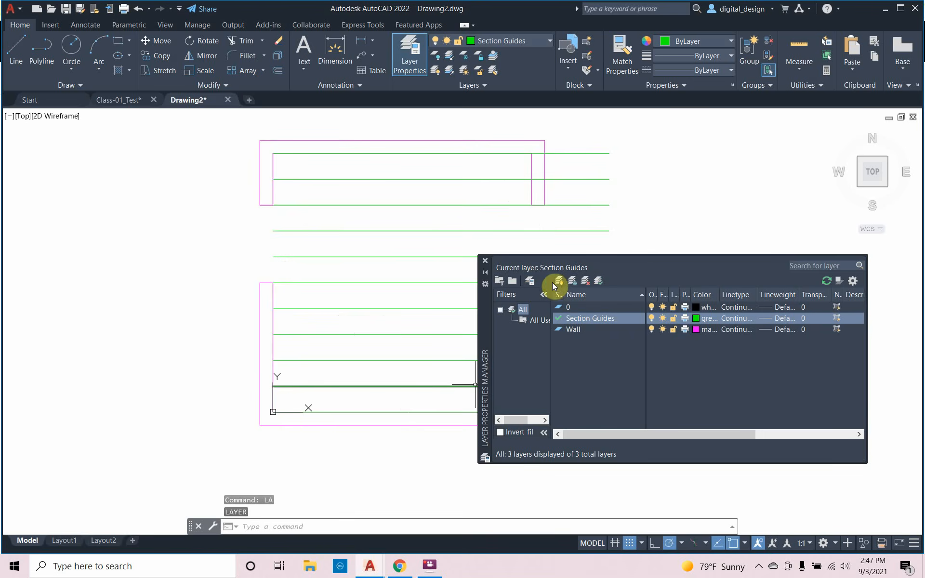
left_click(560, 281)
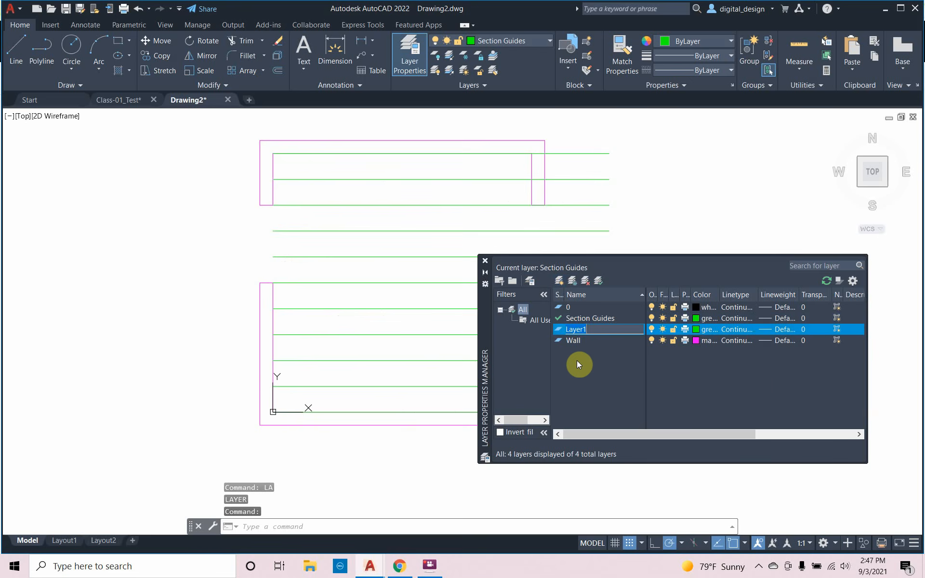
type("Bed")
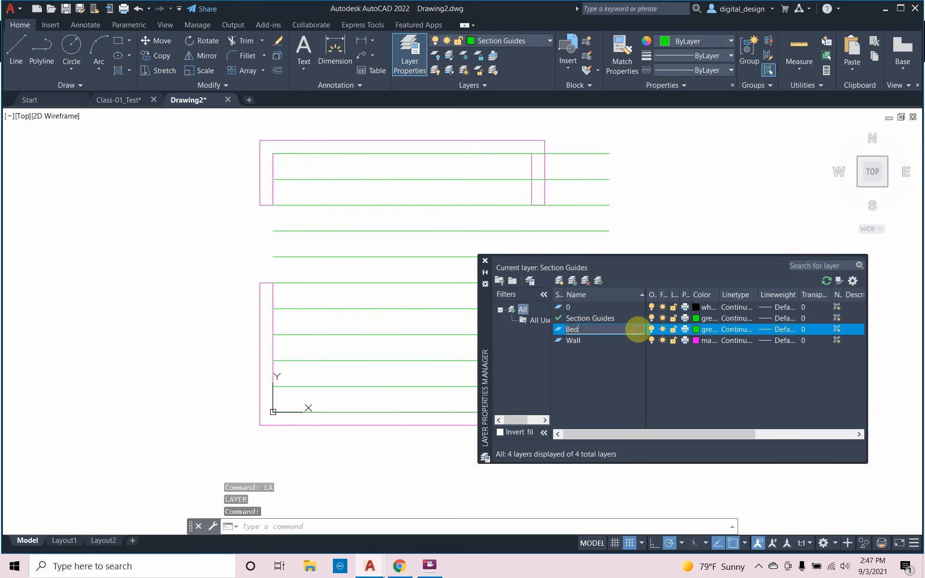
Set the Bed layer's color to cyan and make it the current layer
left_click(695, 331)
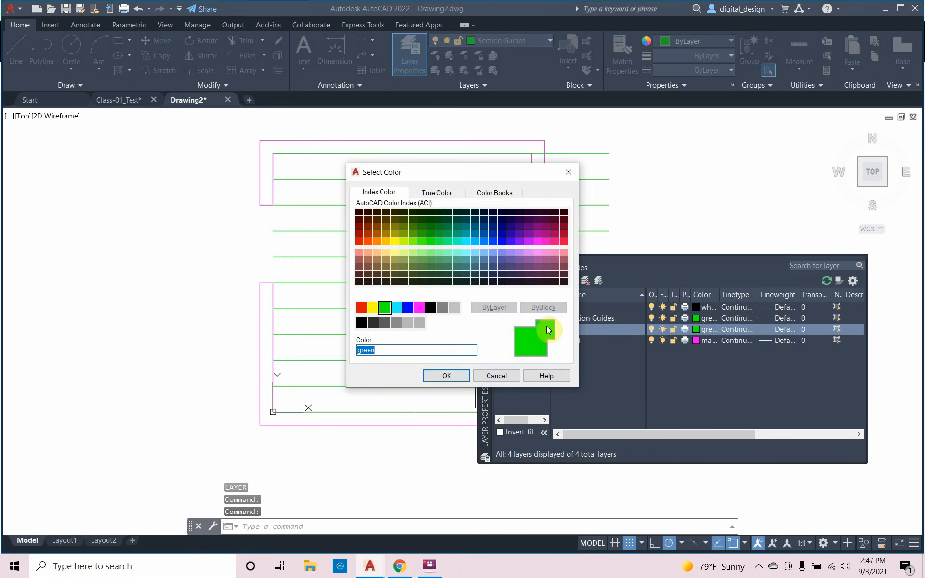
left_click(400, 308)
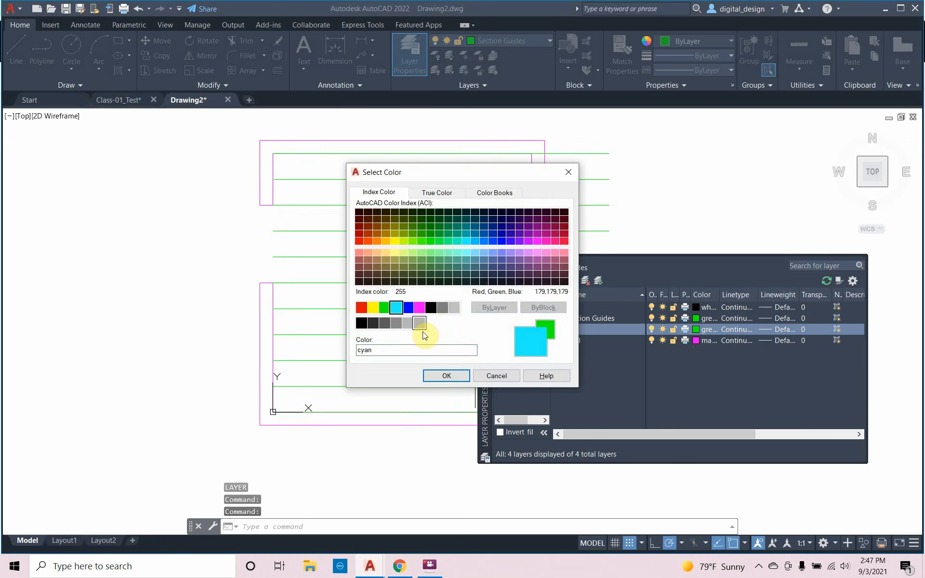
left_click(442, 376)
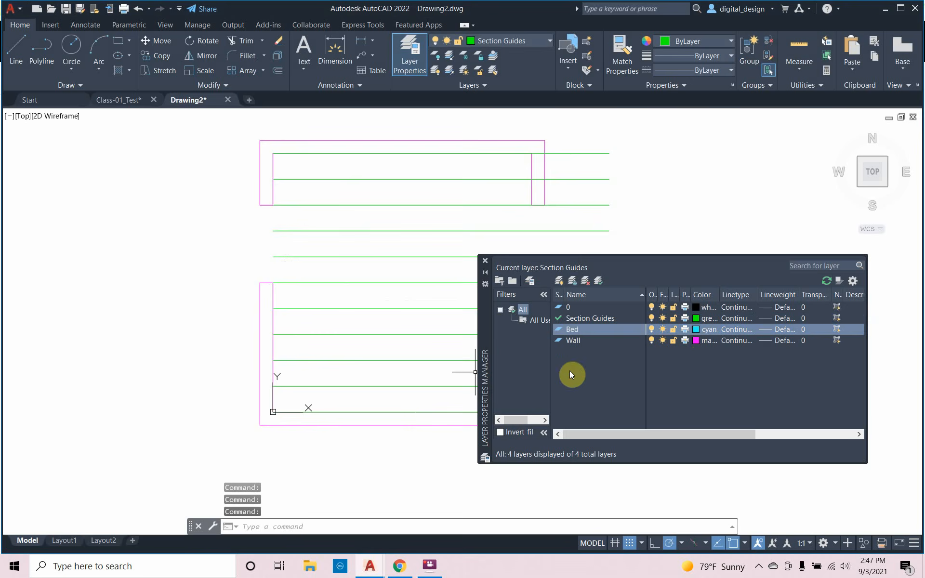
double_click(589, 331)
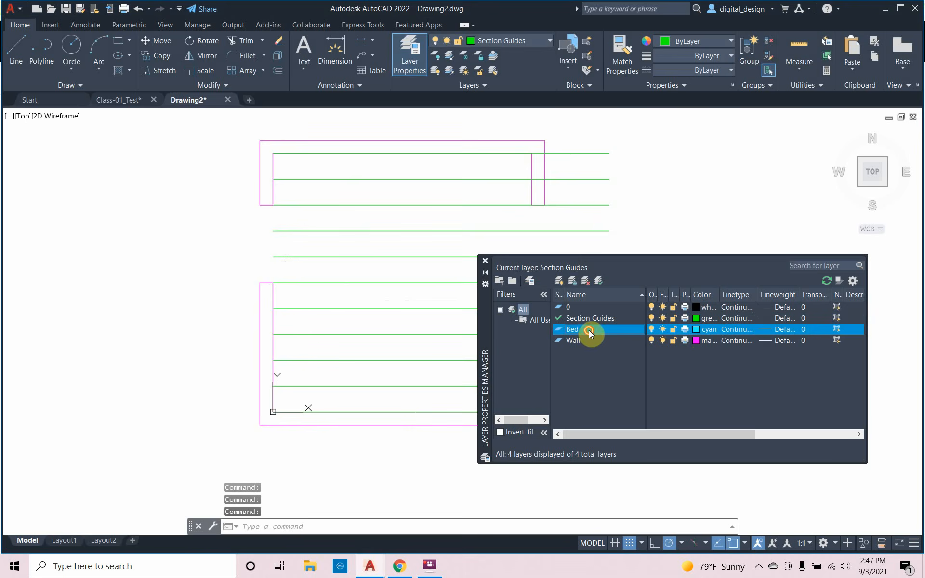
left_click(486, 260)
Begin a rectangle for the bed with its first corner at the room's inner lower-left corner
type("rex")
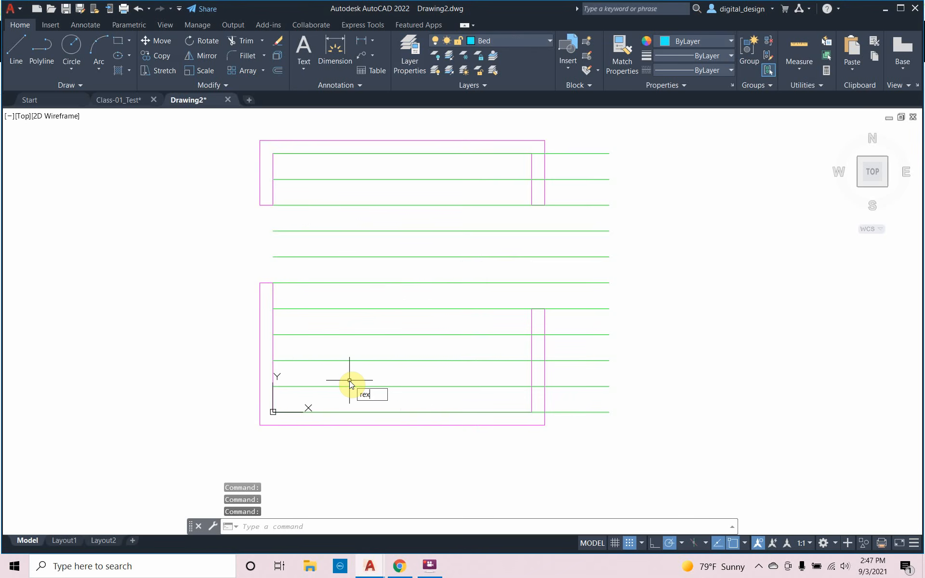
key("BackSpace")
type("c")
key("Return")
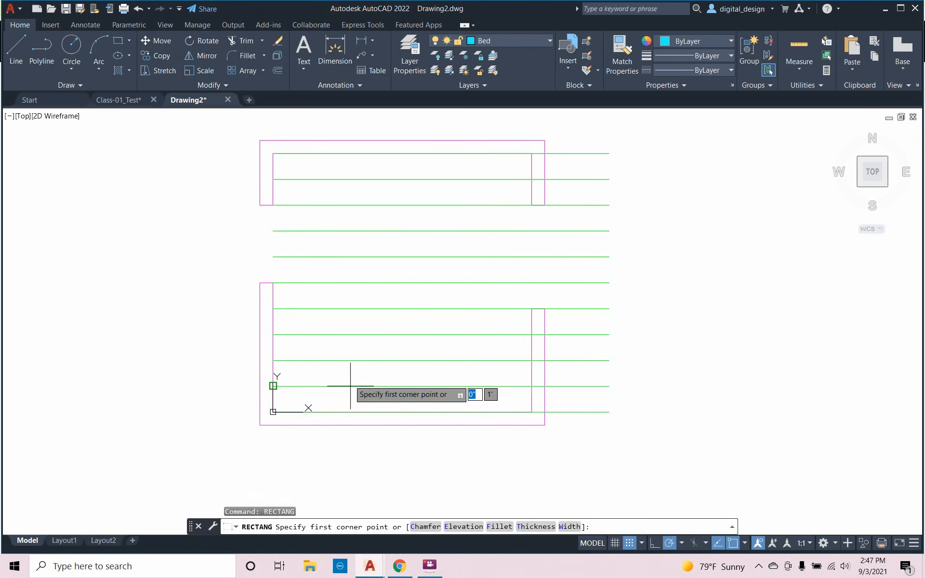
left_click(274, 412)
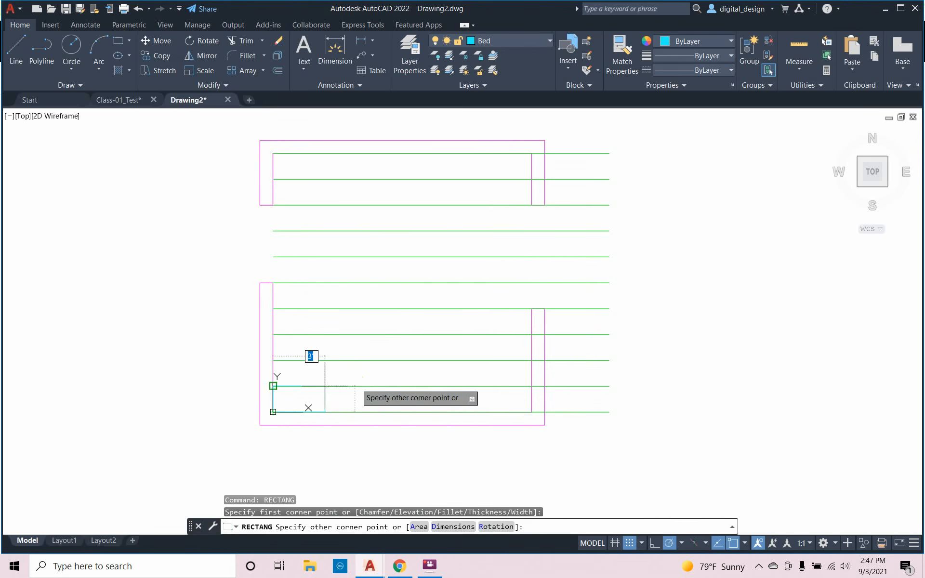
Switch to Chrome, search Google for "twin size bed", check the twin mattress dimensions in the size chart, and return to AutoCAD
left_click(398, 565)
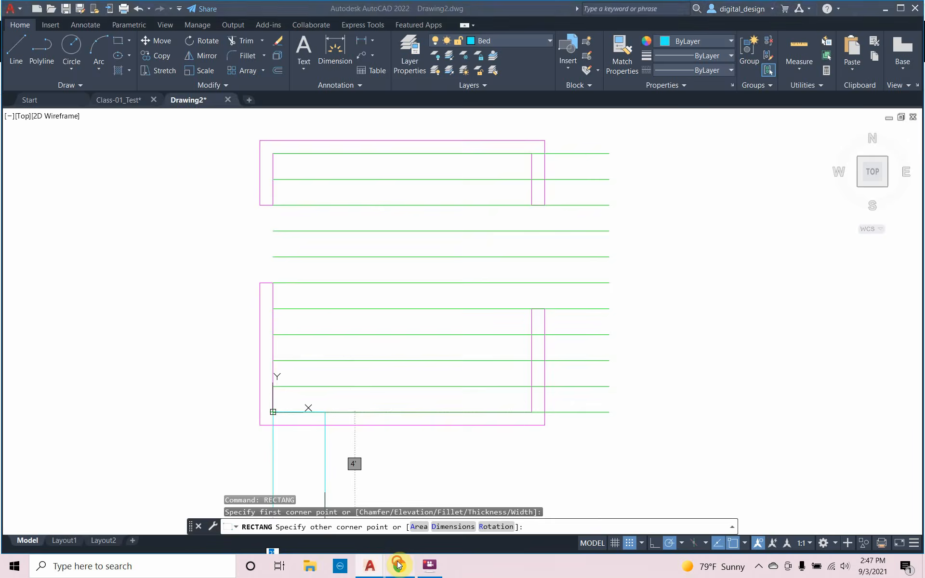
left_click(594, 10)
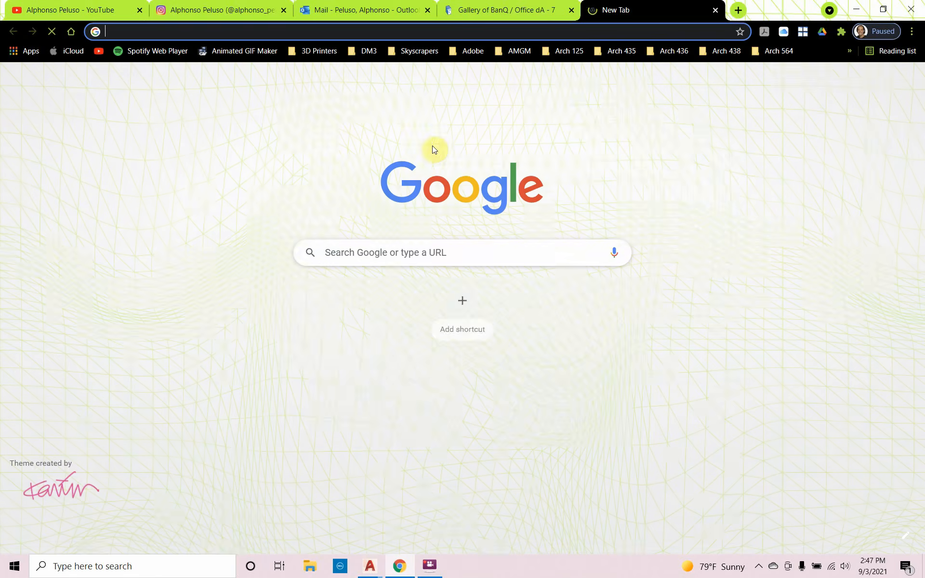
left_click(367, 249)
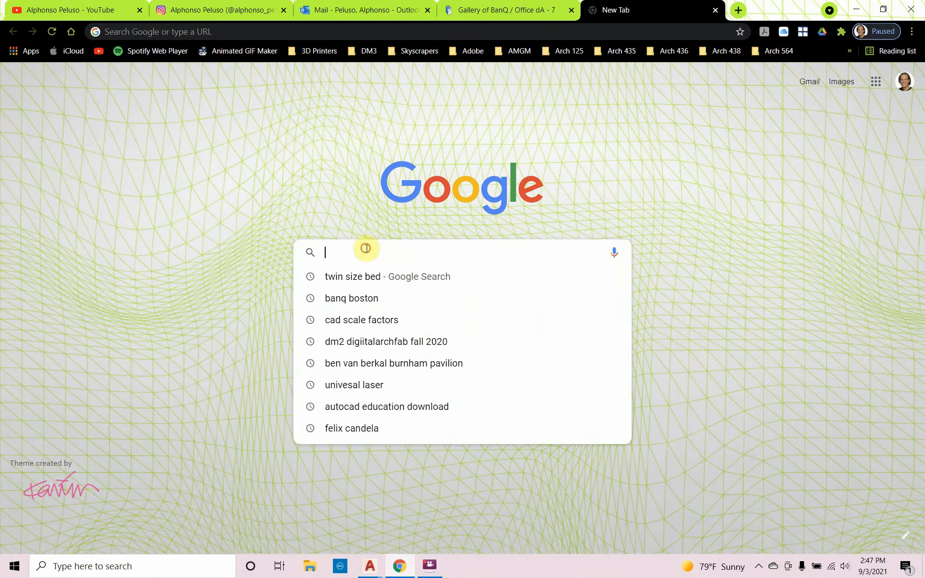
left_click(371, 282)
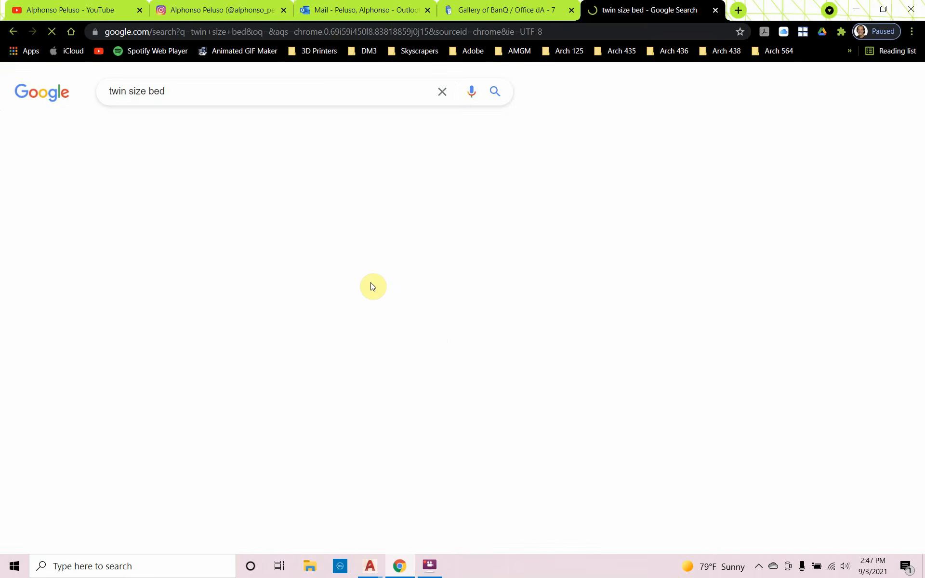
scroll(123, 382, "down", 4)
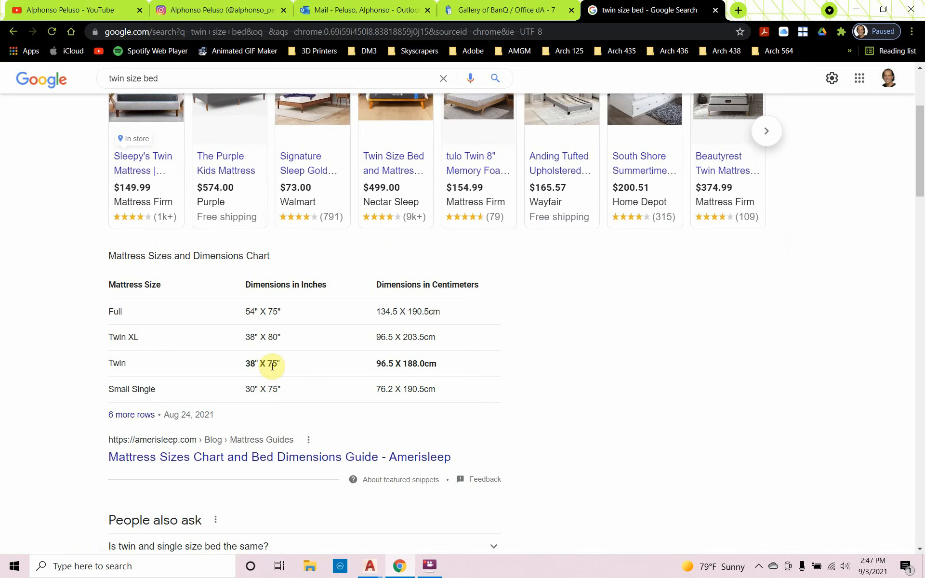
left_click(857, 9)
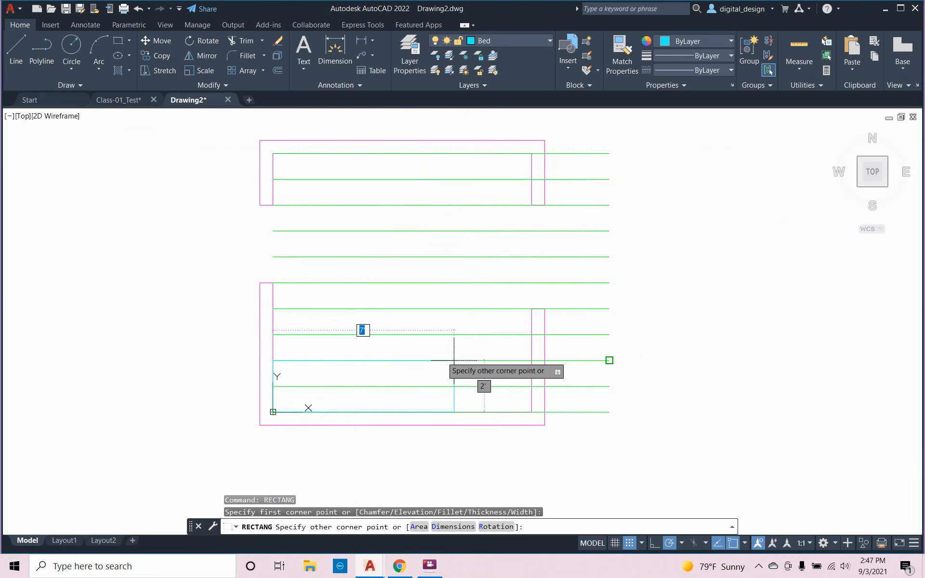
Complete the bed rectangle with a horizontal length of 75" and a vertical width of 38"
type("75")
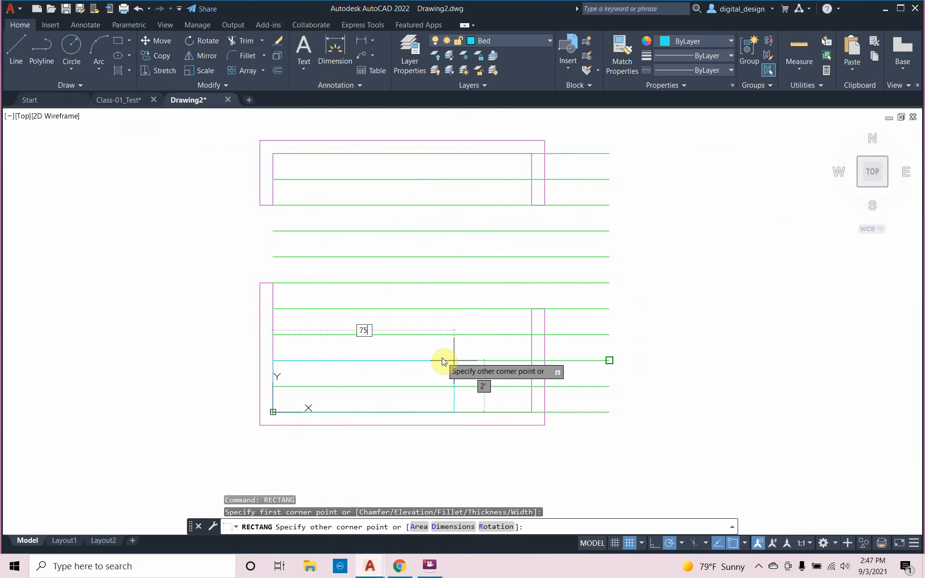
key("Tab")
type("3")
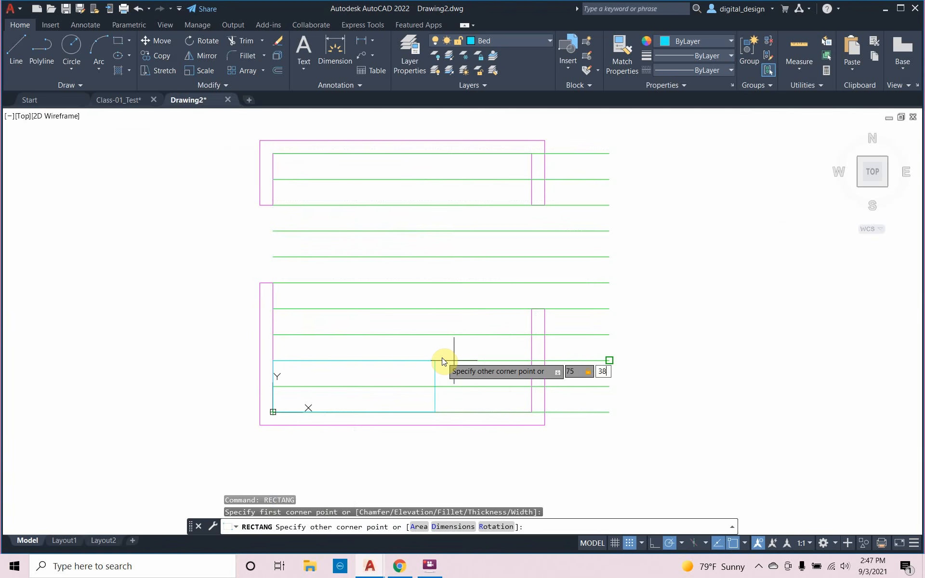
type("8")
key("Return")
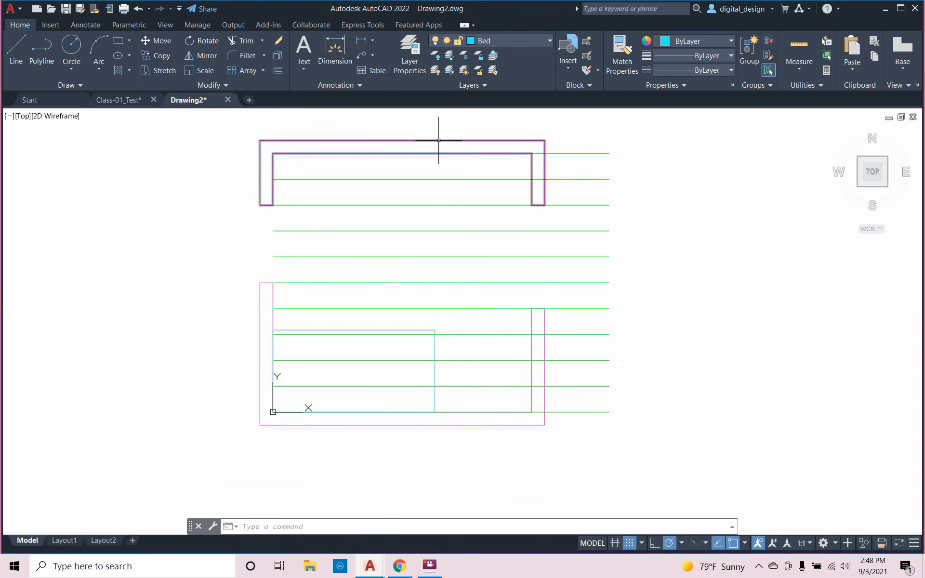
Create a new layer named Section Cut
type("LA")
key("Return")
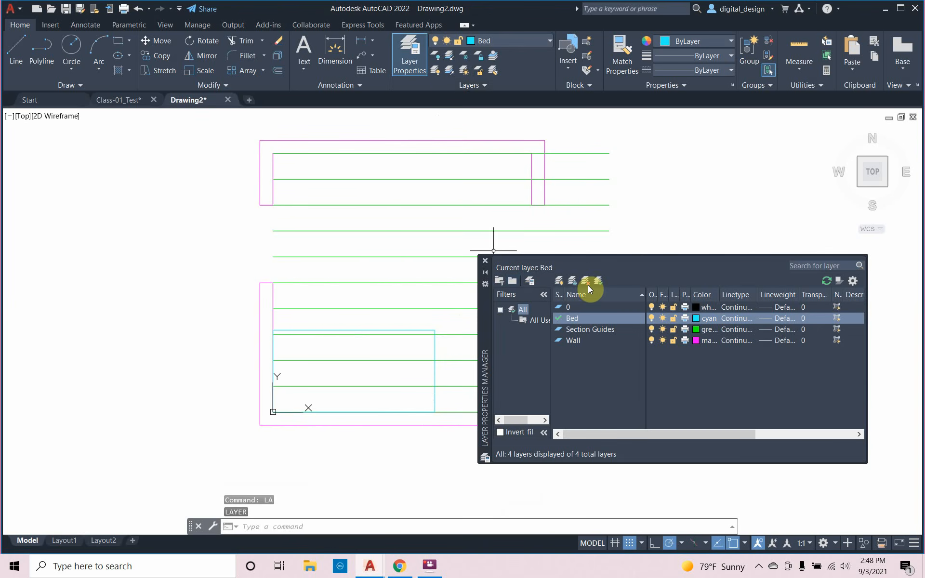
left_click(560, 282)
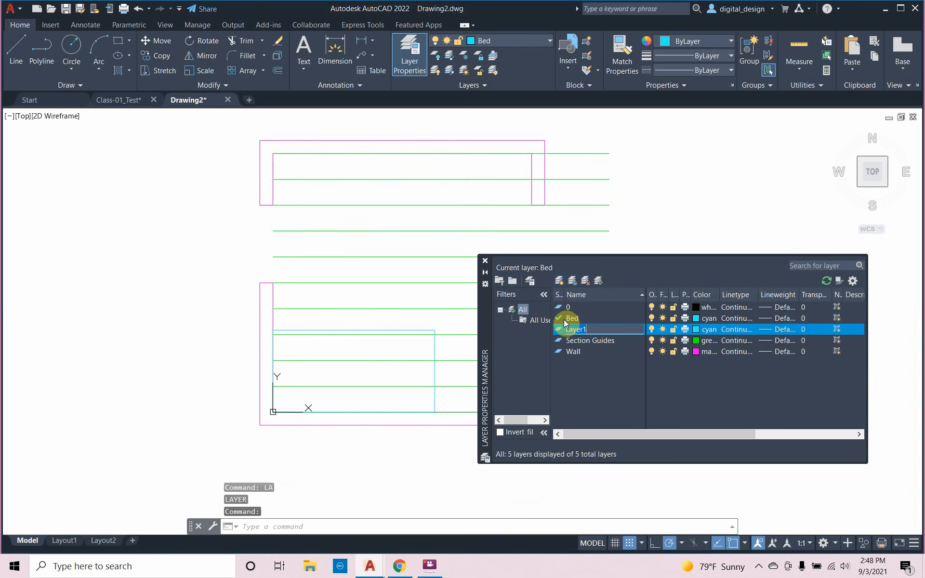
type("Section Cut")
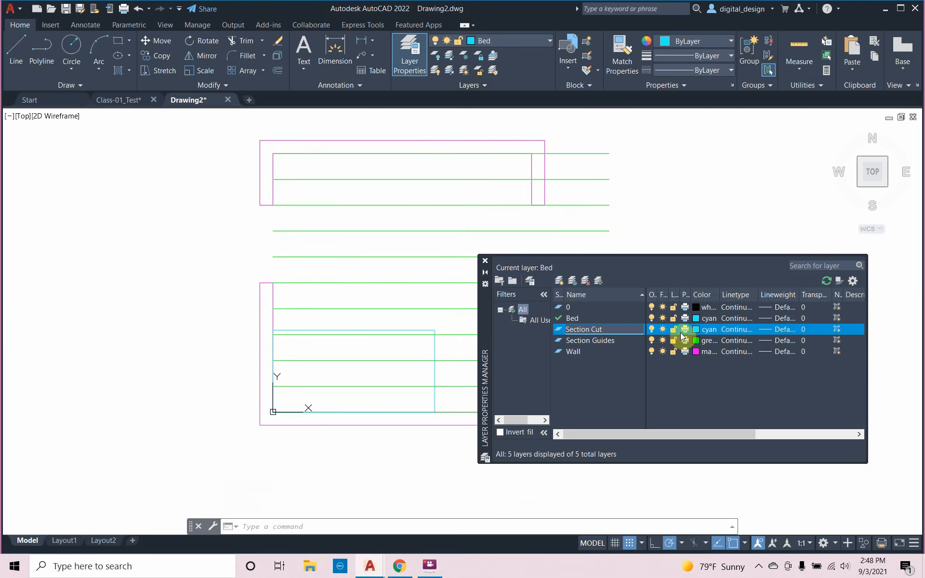
Set the Section Cut layer's color to red, make it the current layer, and close the layer manager
left_click(696, 329)
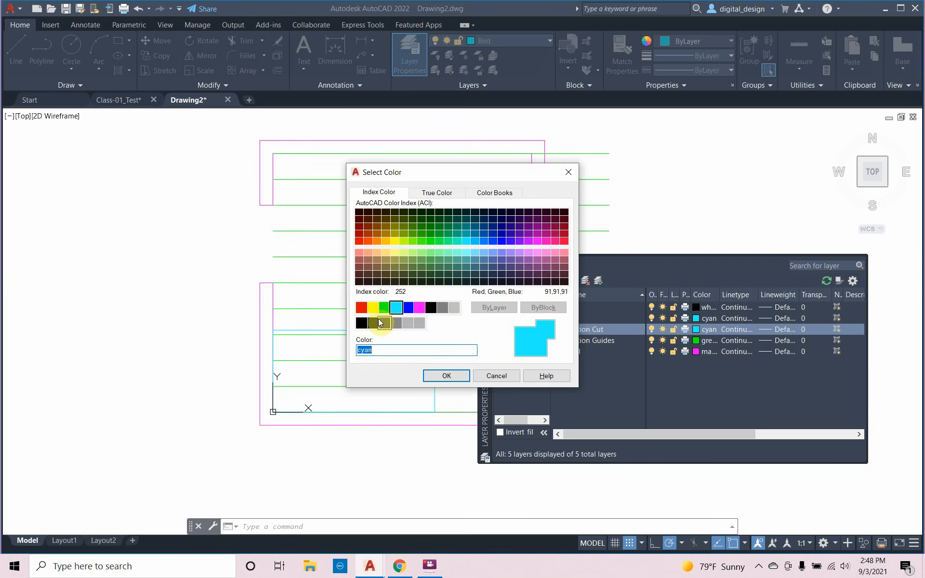
left_click(361, 307)
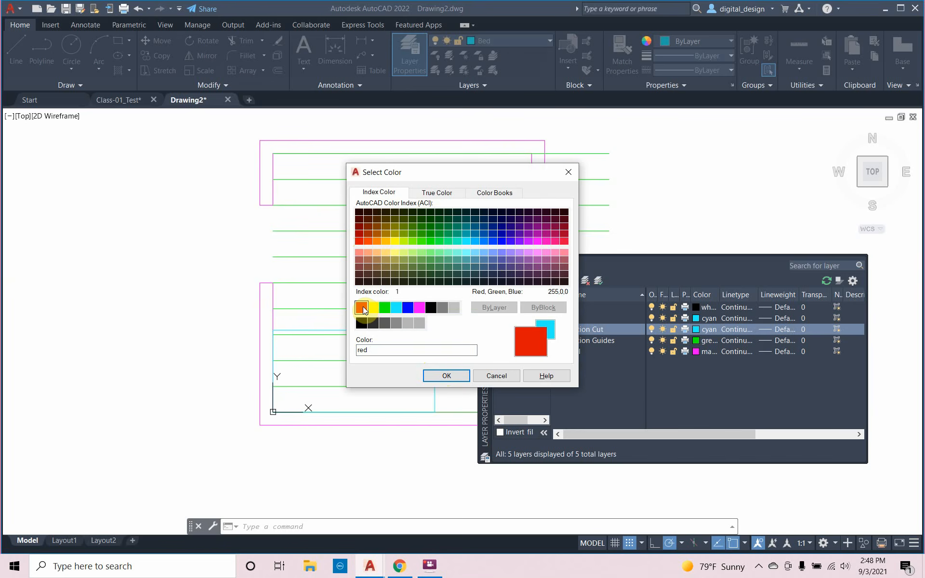
left_click(438, 375)
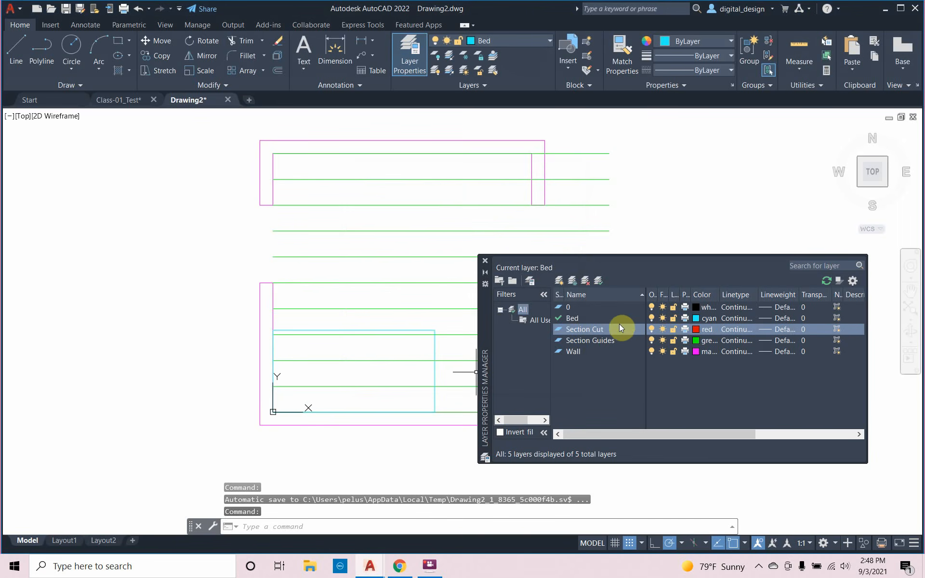
double_click(618, 330)
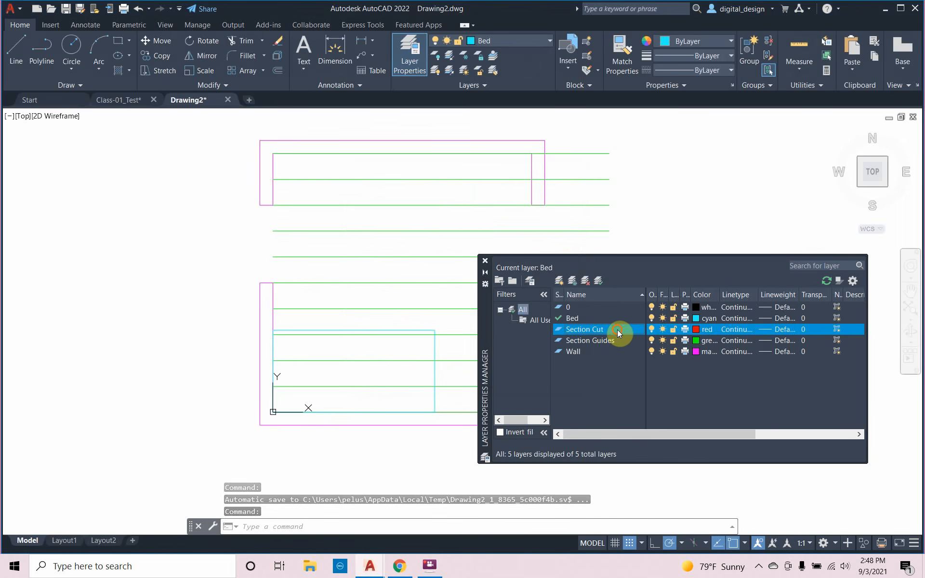
left_click(486, 261)
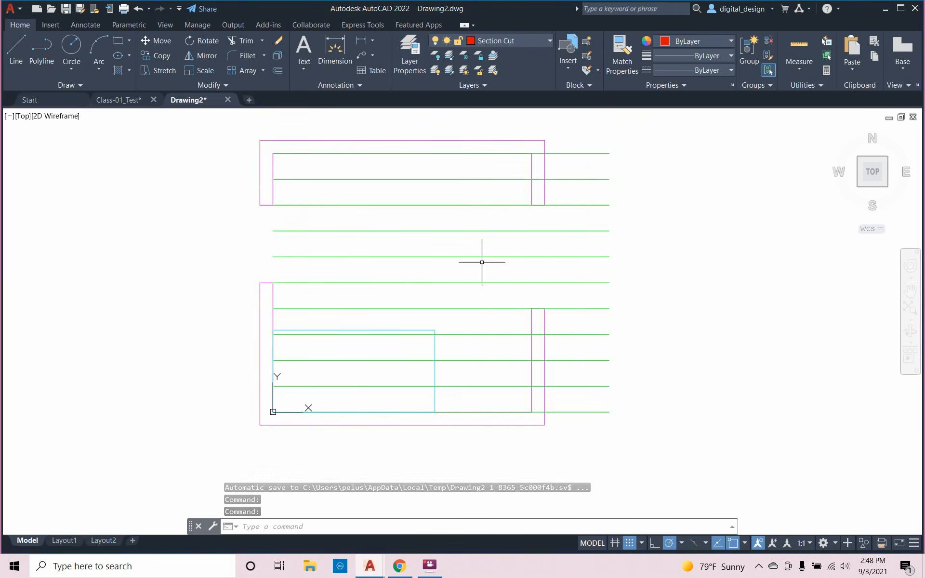
Turn on the drawing grid, with empty space in view below the room plan for the section
scroll(480, 263, "down", 3)
scroll(418, 364, "up", 1)
scroll(419, 364, "up", 1)
middle_click_drag(427, 346, 405, 423)
scroll(405, 422, "down", 1)
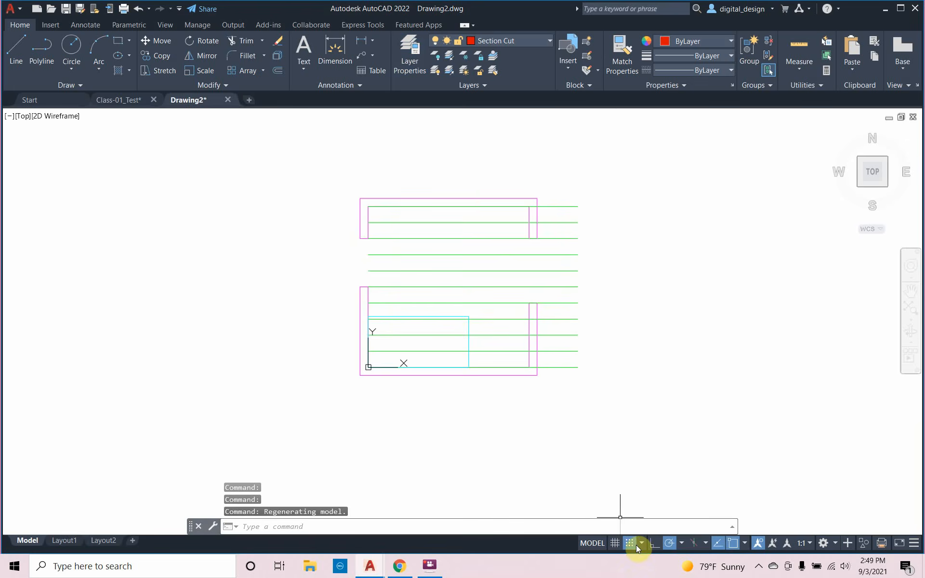
left_click(618, 542)
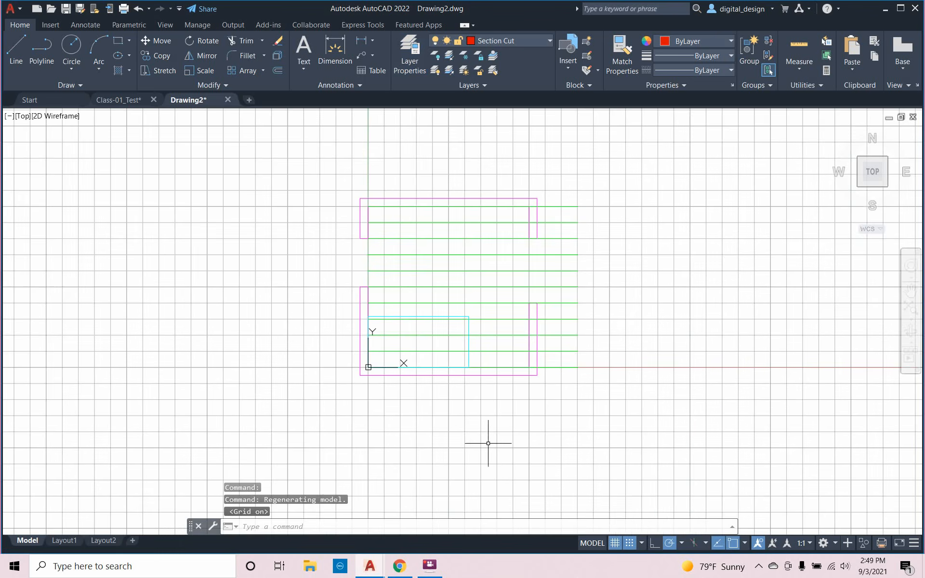
middle_click_drag(488, 440, 474, 404)
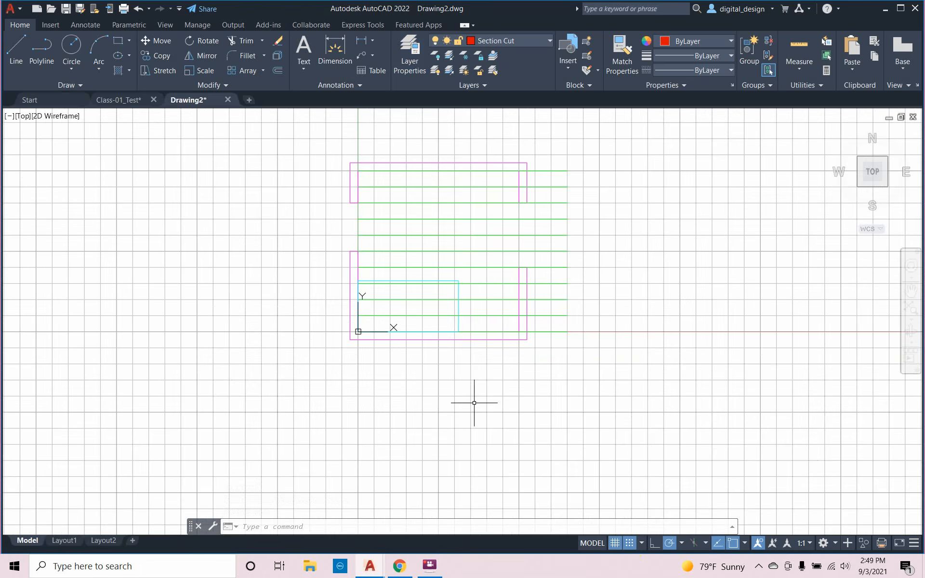
Draw a closed rectangular polyline 8' high below the plan, aligned with the room's inner left and right wall faces
type("POL")
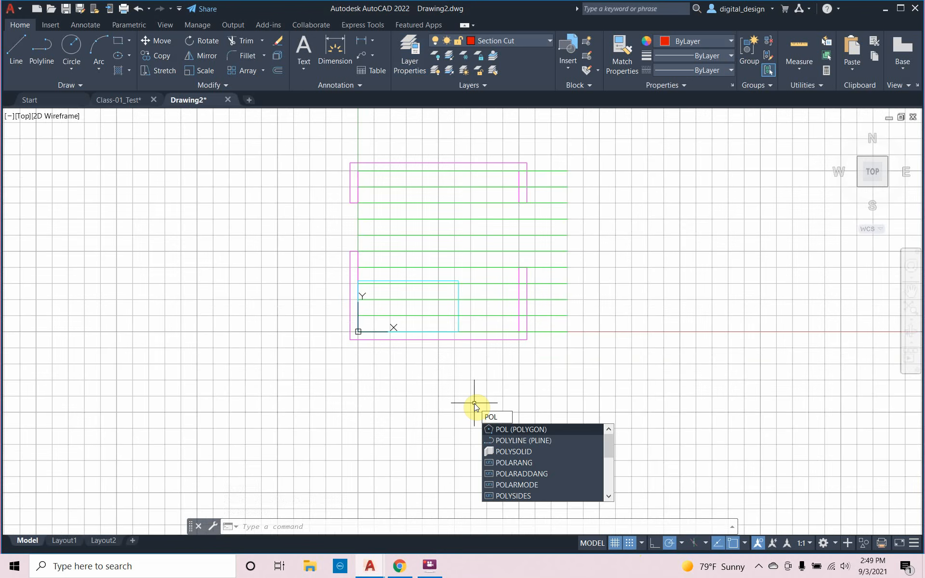
left_click(507, 440)
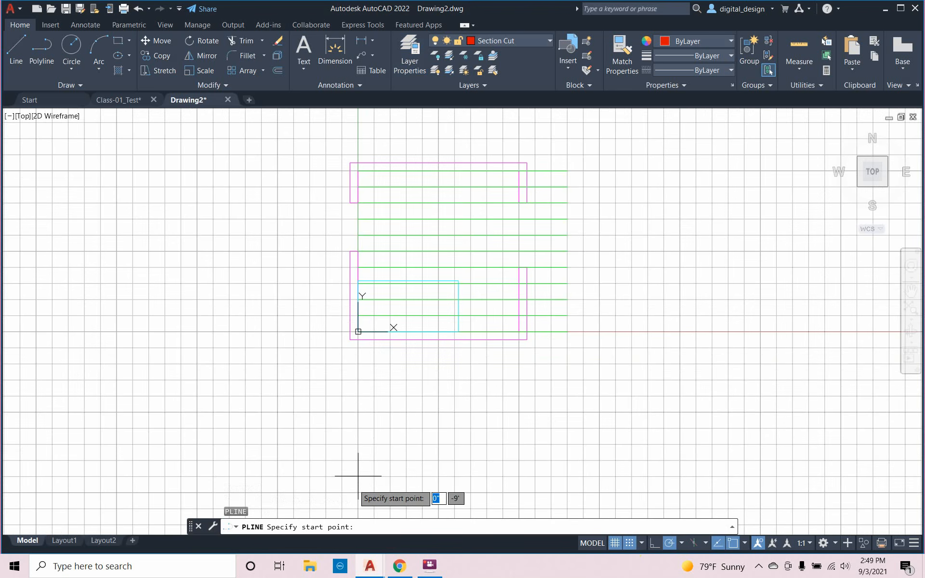
left_click(358, 493)
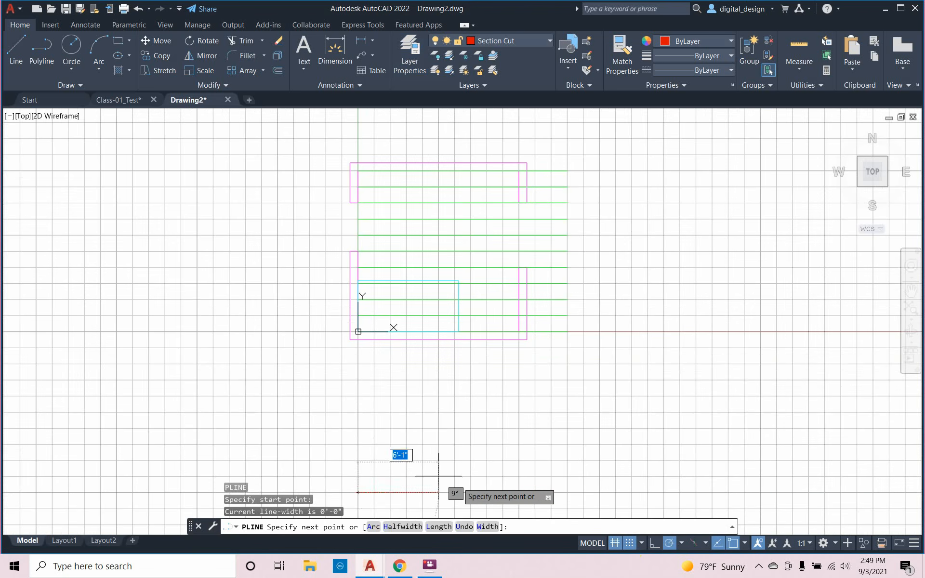
left_click(519, 493)
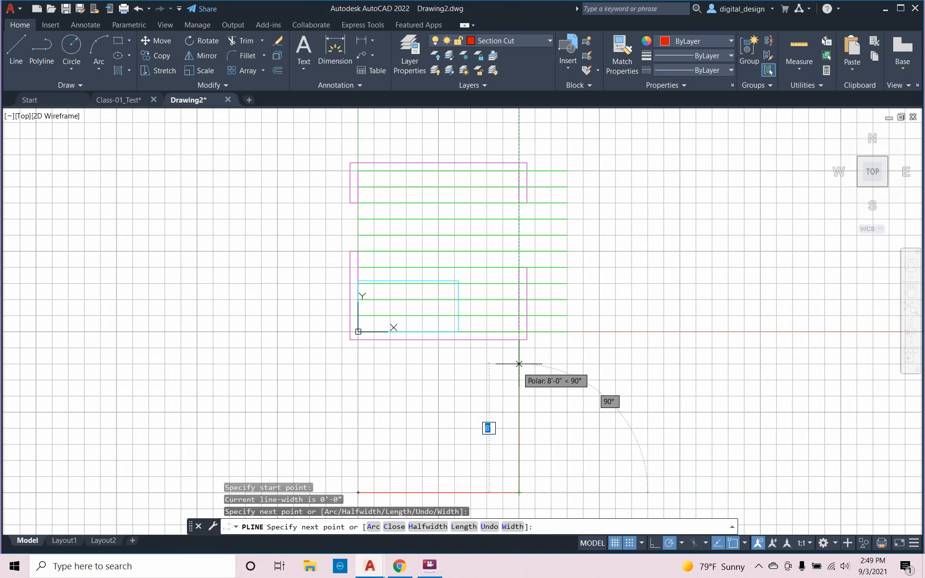
left_click(519, 364)
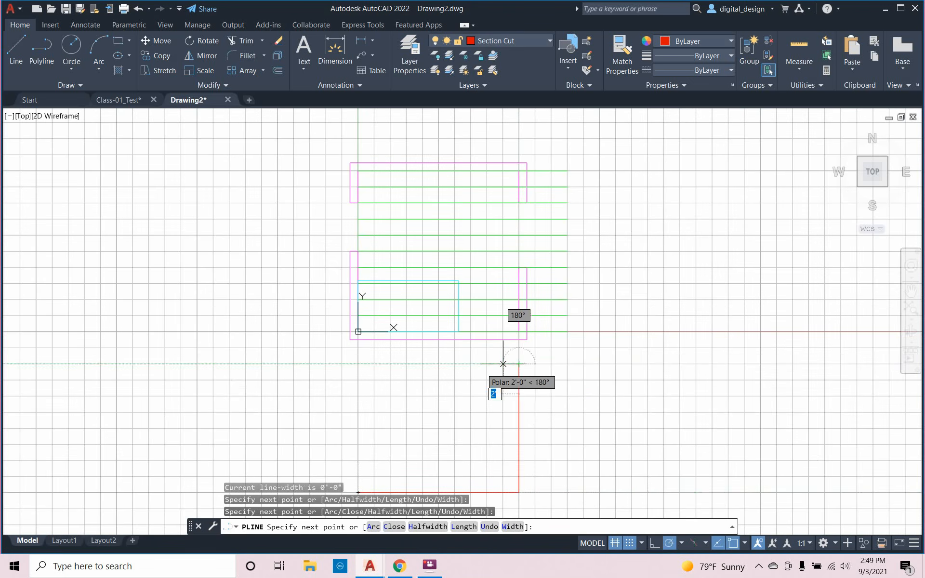
left_click(358, 364)
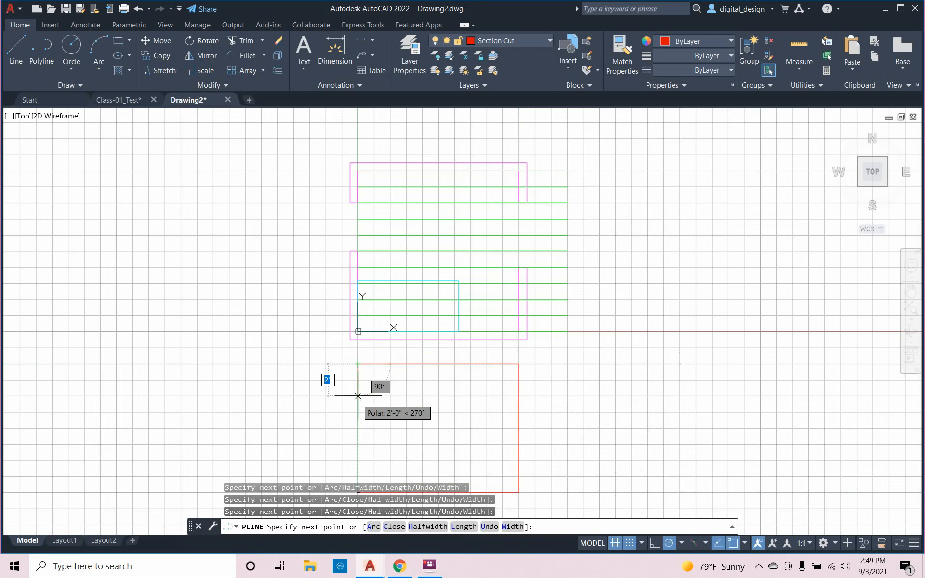
type("c")
key("Return")
scroll(385, 379, "down", 2)
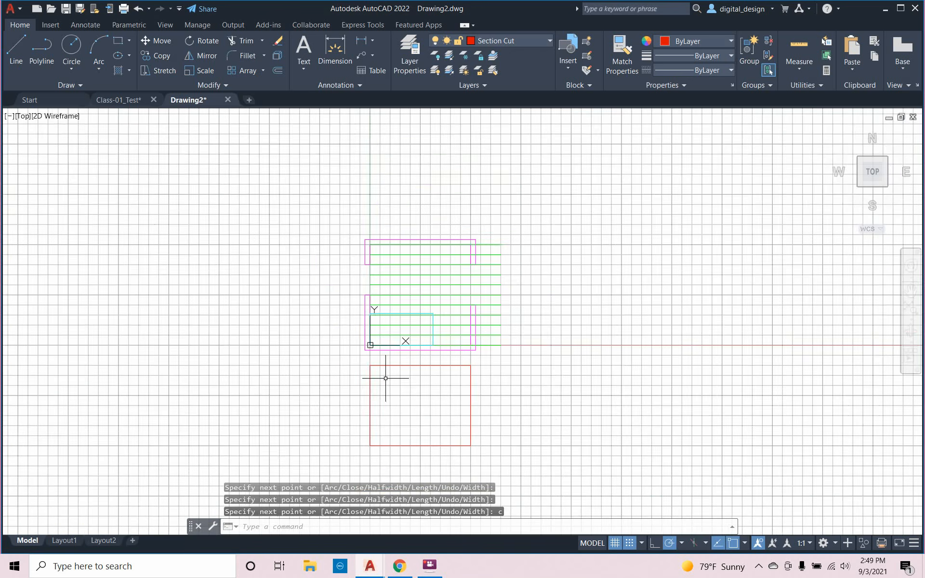
Offset the red section rectangle outward by 6", and offset the resulting rectangle outward by another 6"
scroll(385, 379, "up", 4)
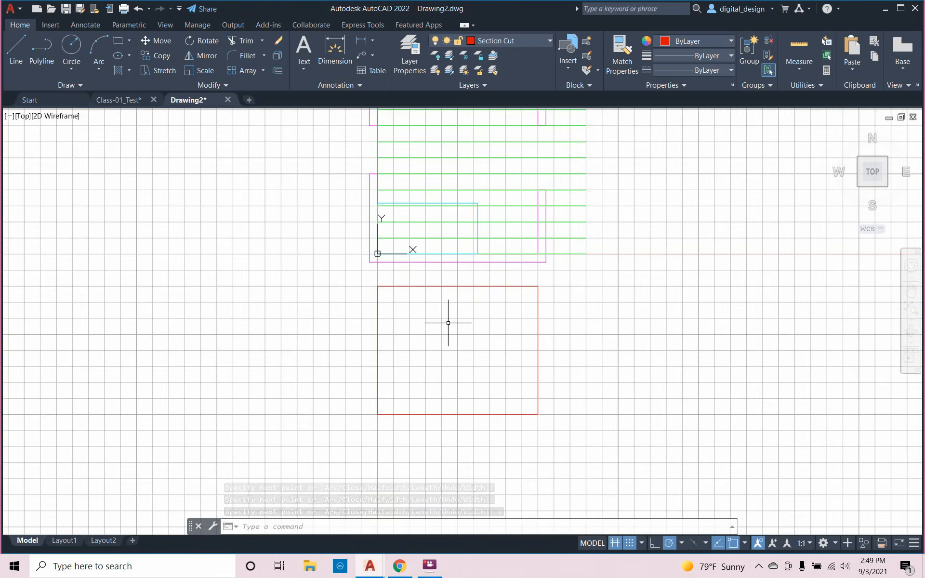
type("off")
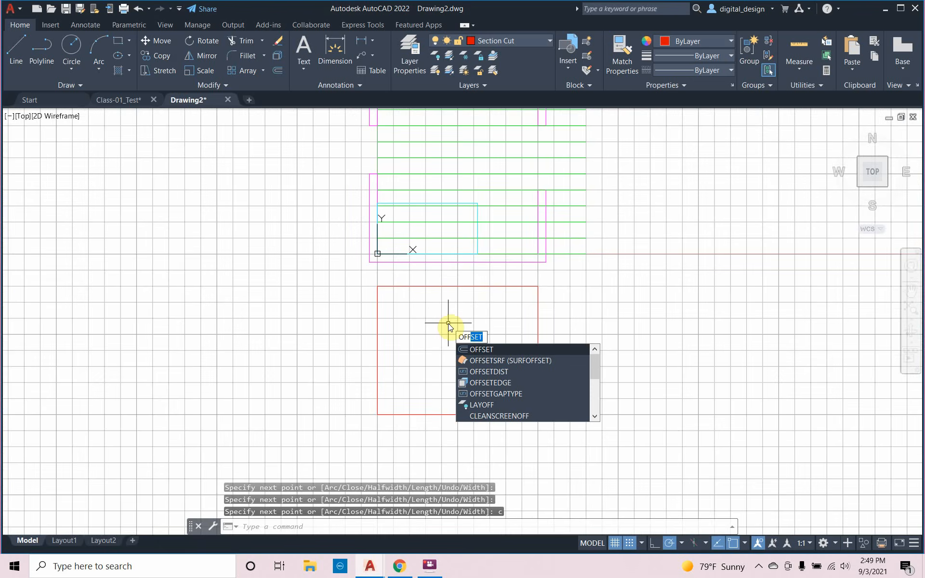
left_click(481, 349)
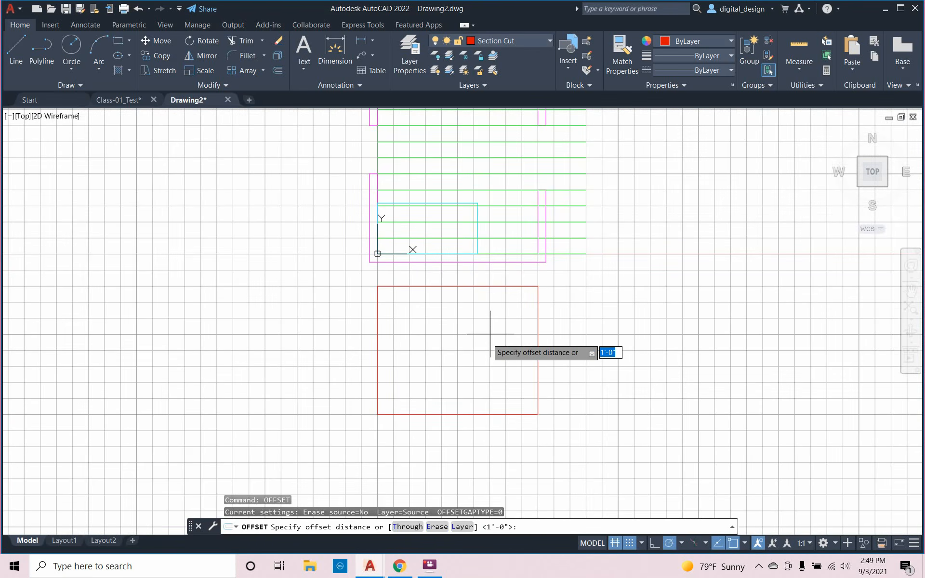
type("6\"")
key("Return")
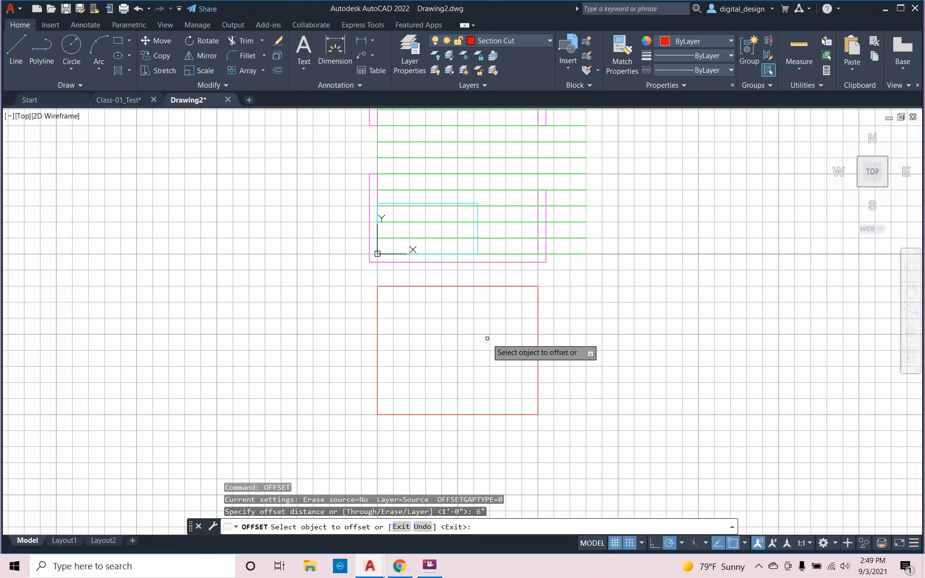
left_click(538, 344)
left_click(558, 342)
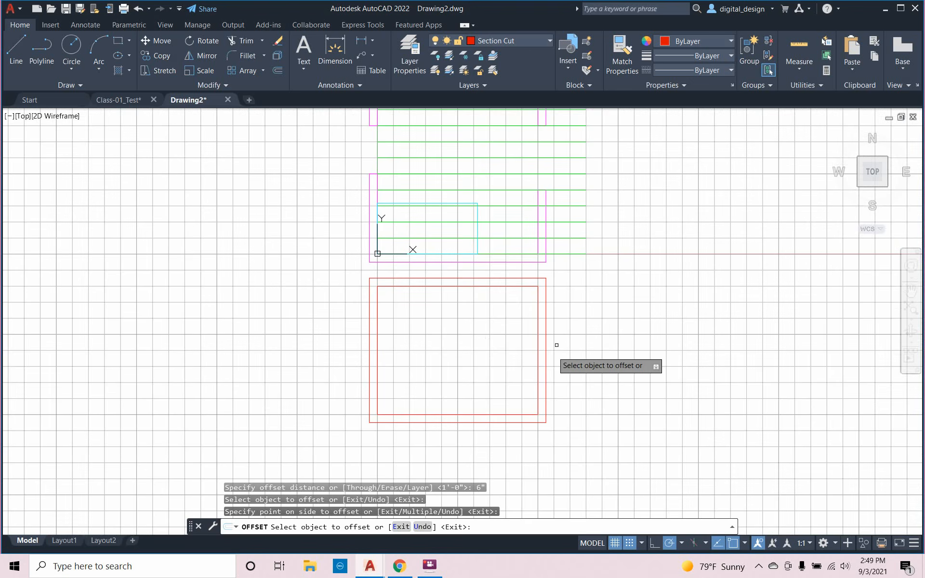
left_click(523, 422)
left_click(522, 430)
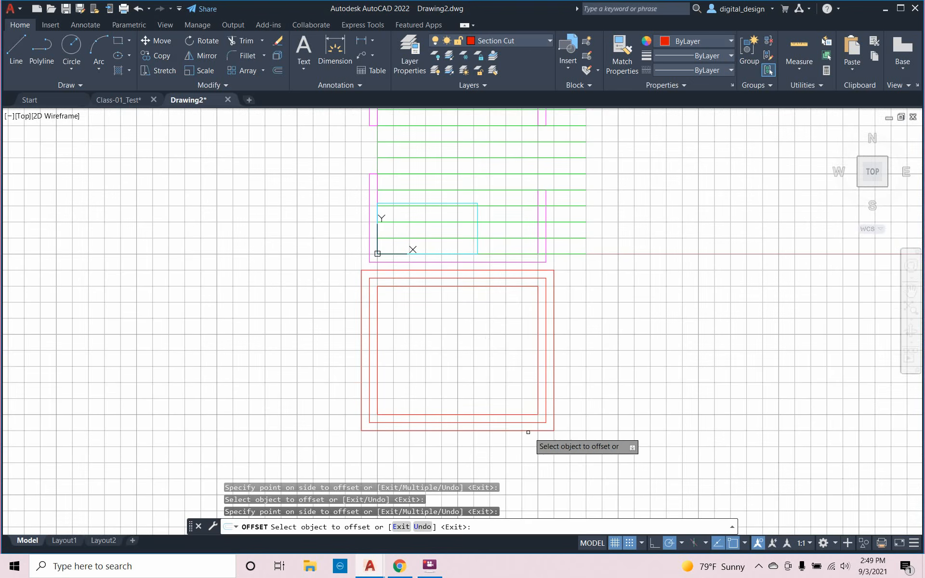
key("Escape")
key("Escape")
key("Escape")
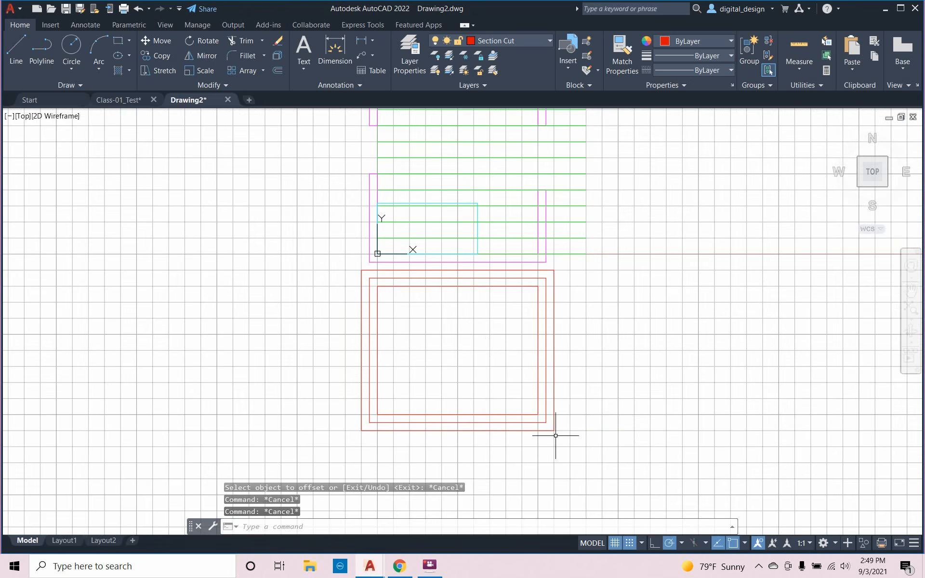
Turn off the drawing grid and explode the three nested section rectangles into separate lines
left_click(615, 543)
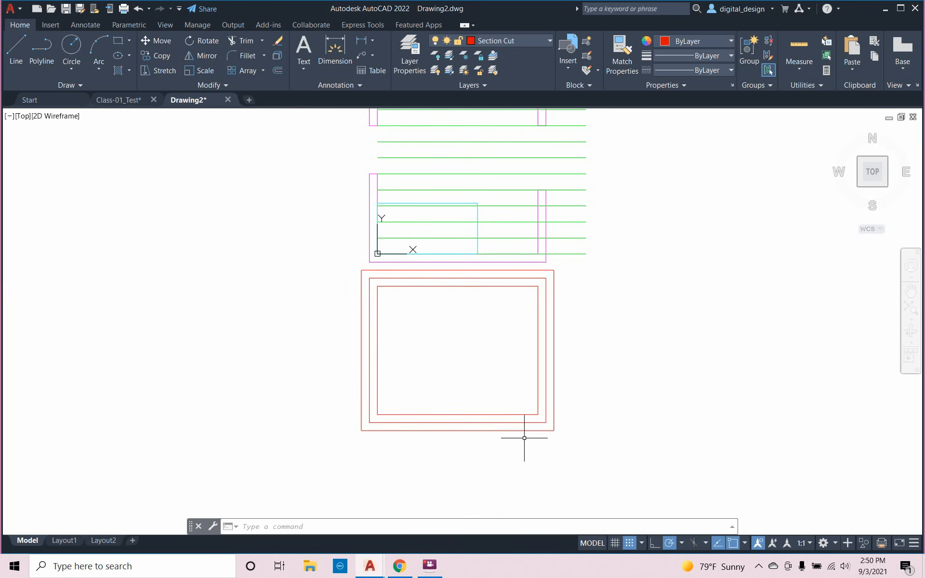
left_click(579, 459)
left_click(496, 407)
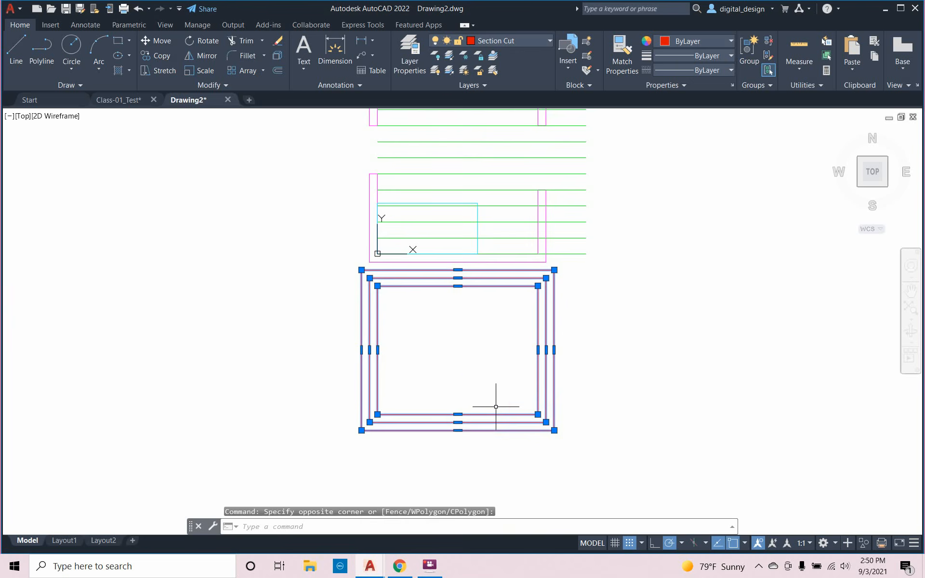
type("explode")
key("Return")
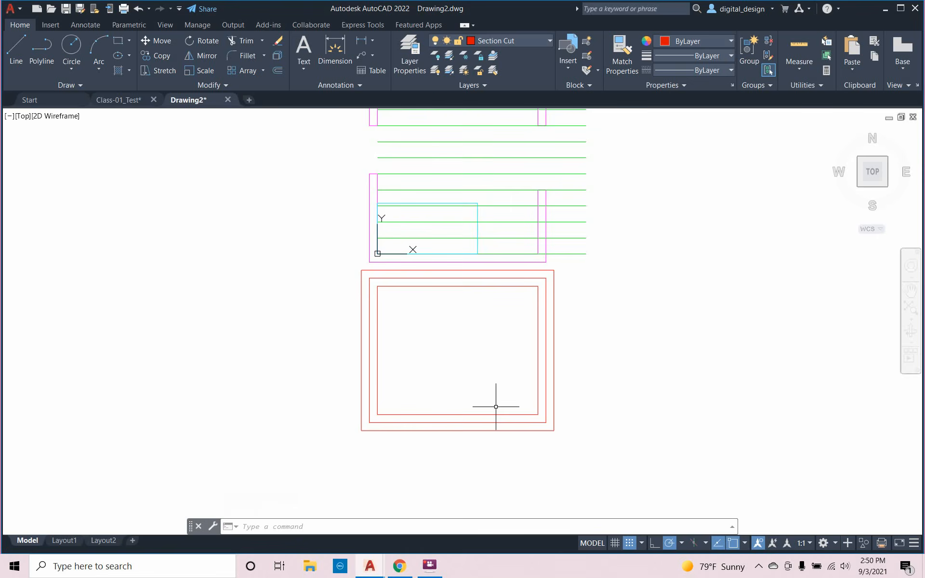
Fillet the middle rectangle's right line with the outer rectangle's top line to form the section's upper-right corner
type("fill")
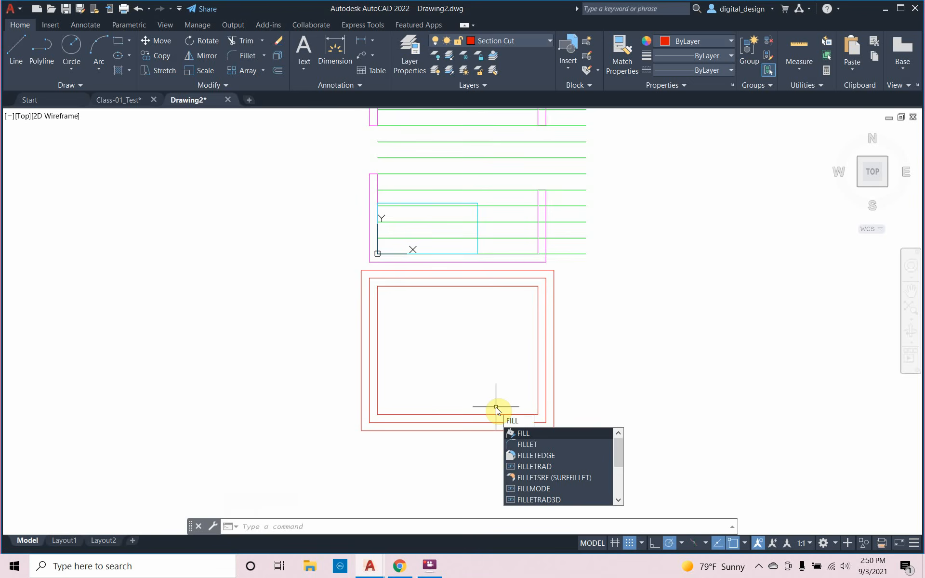
key("Return")
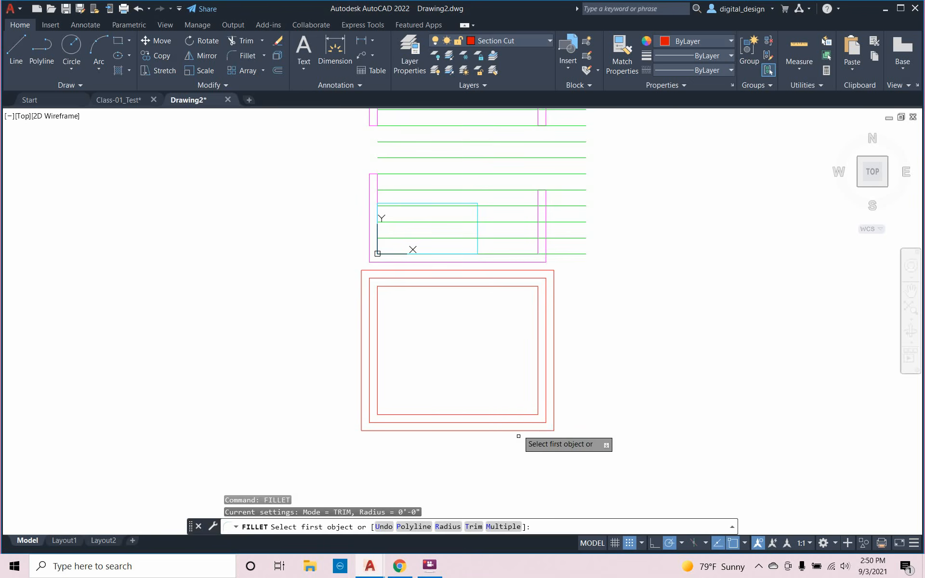
left_click(546, 307)
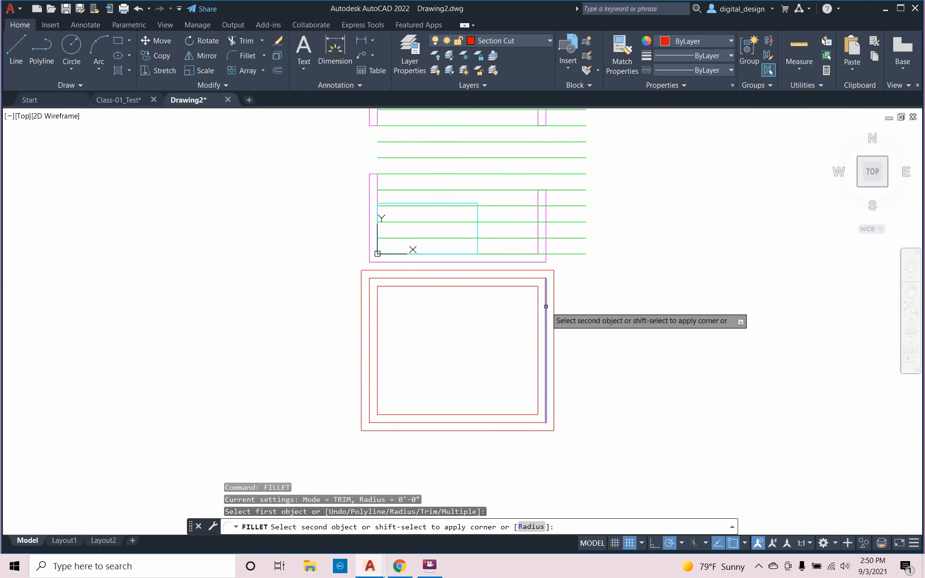
left_click(529, 269)
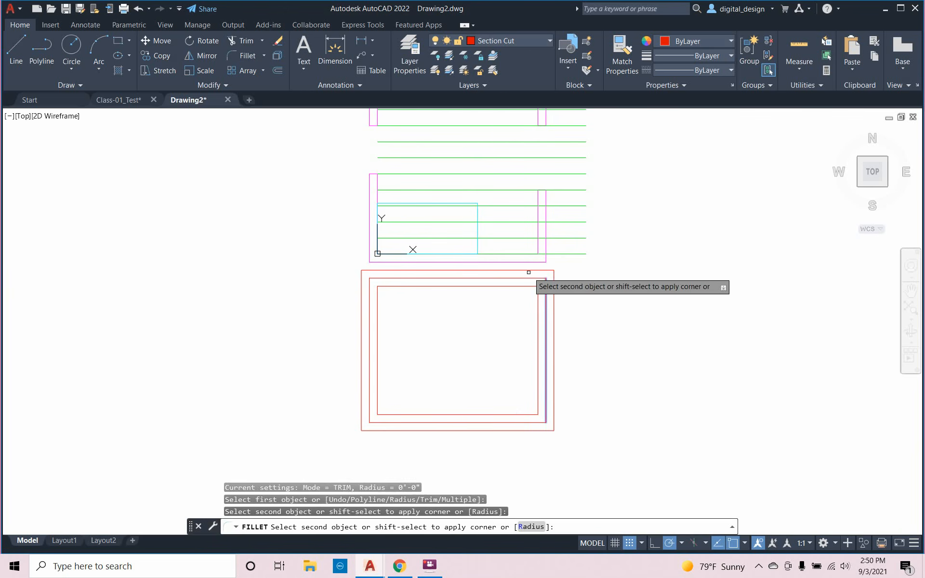
left_click(529, 270)
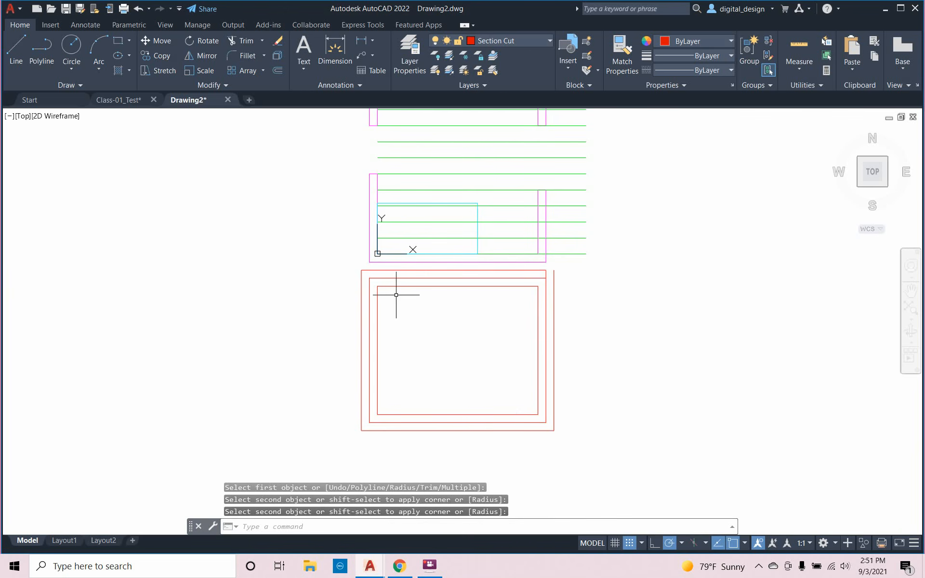
Fillet the middle rectangle's left line with the outer rectangle's top line to form the section's upper-left corner
right_click(372, 295)
left_click(382, 300)
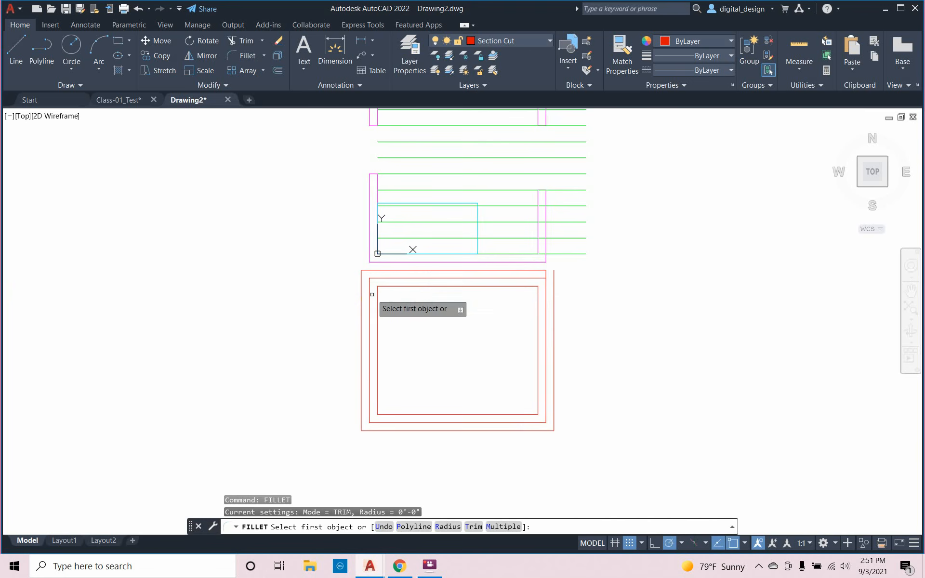
left_click(370, 295)
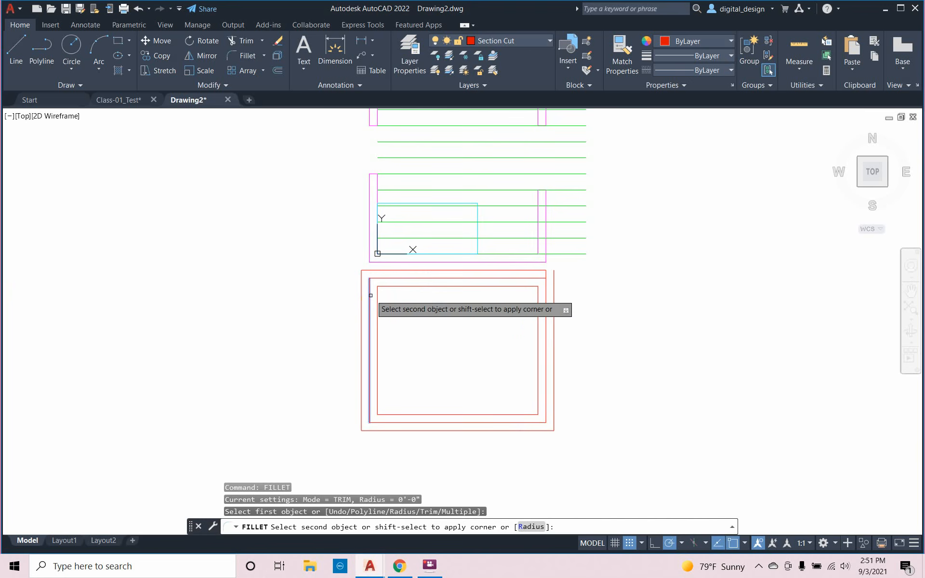
left_click(385, 271)
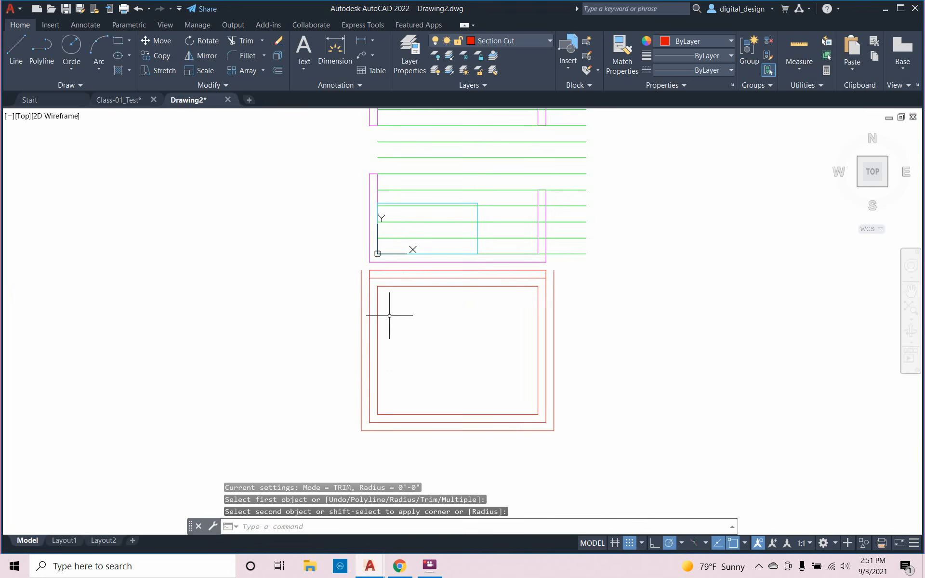
Fillet the middle rectangle's left line with the outer rectangle's bottom line to form the section's lower-left corner
right_click(387, 351)
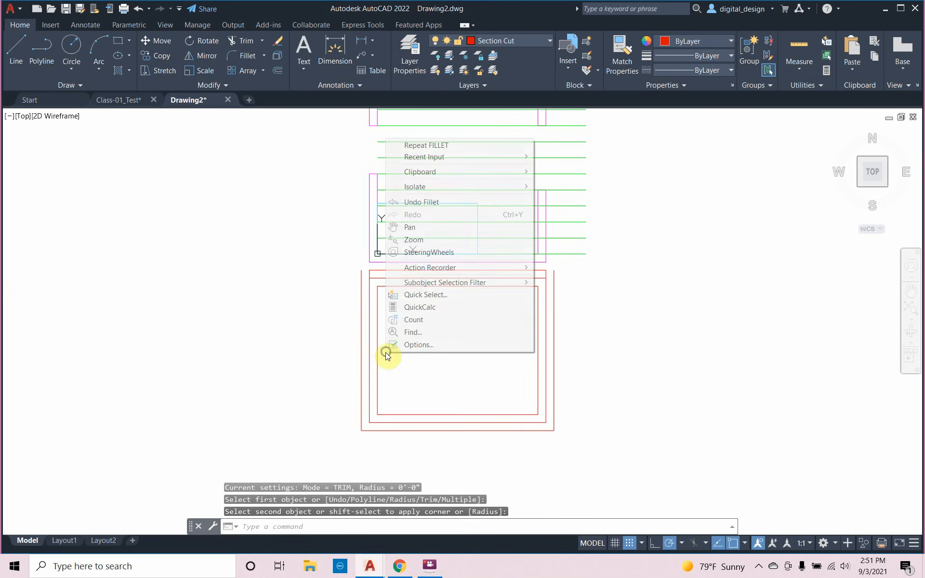
left_click(420, 146)
left_click(370, 390)
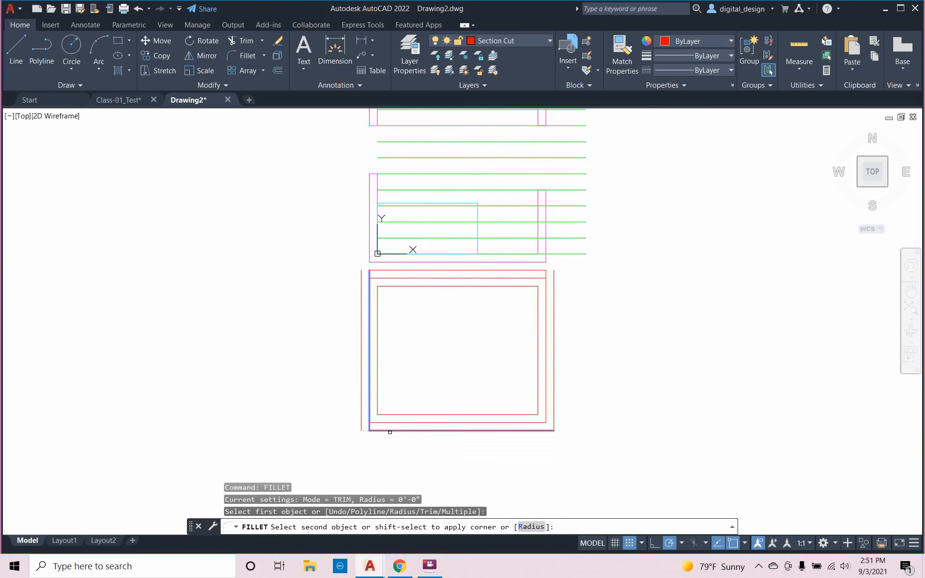
left_click(390, 433)
Fillet the outer rectangle's bottom line with the middle rectangle's right line to form the section's lower-right corner
right_click(483, 435)
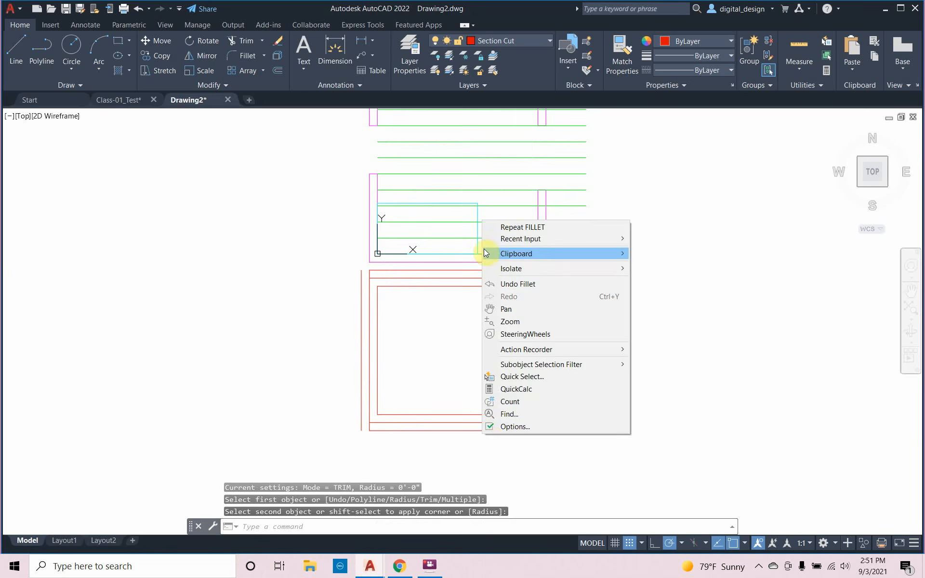
left_click(495, 227)
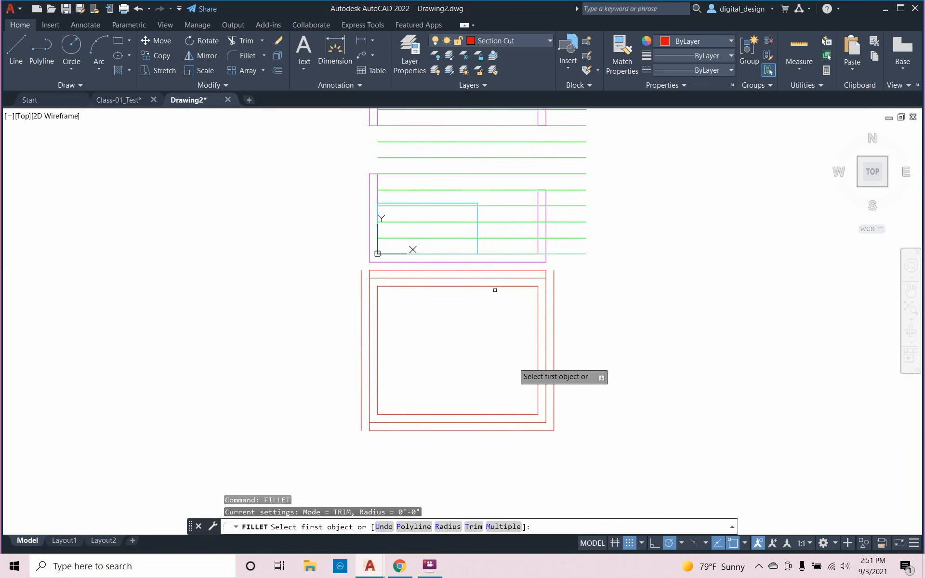
left_click(533, 432)
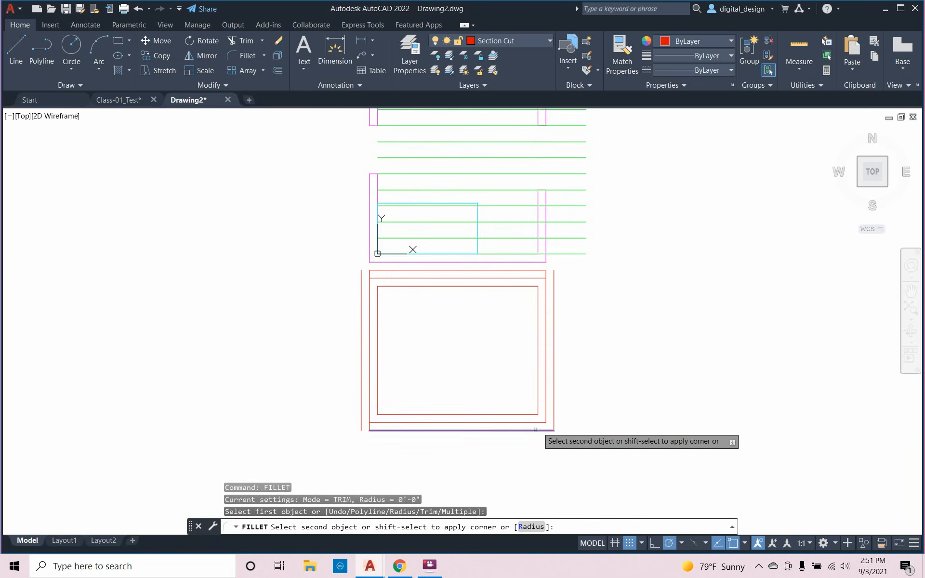
left_click(547, 412)
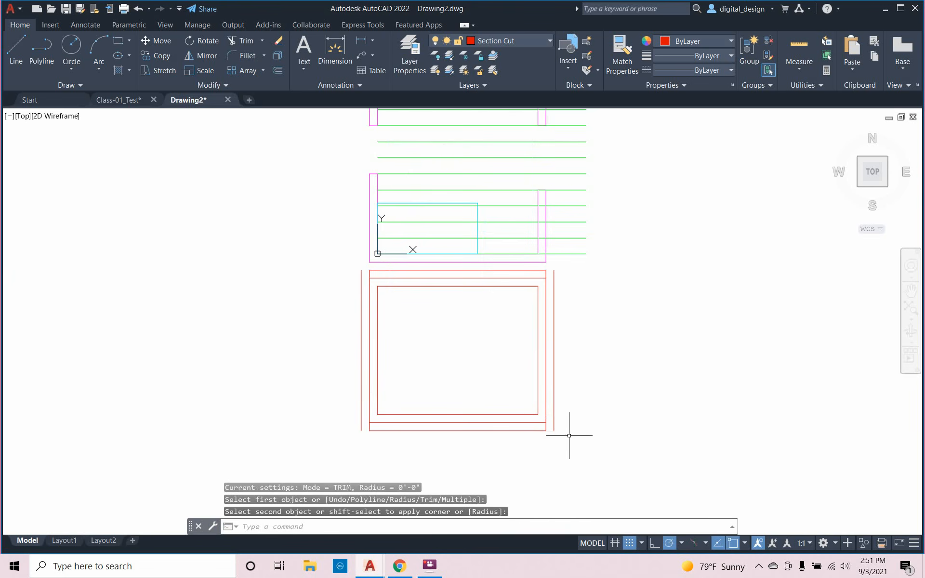
key("Escape")
key("Escape")
Erase the outer rectangle's leftover right and left vertical lines
left_click(554, 419)
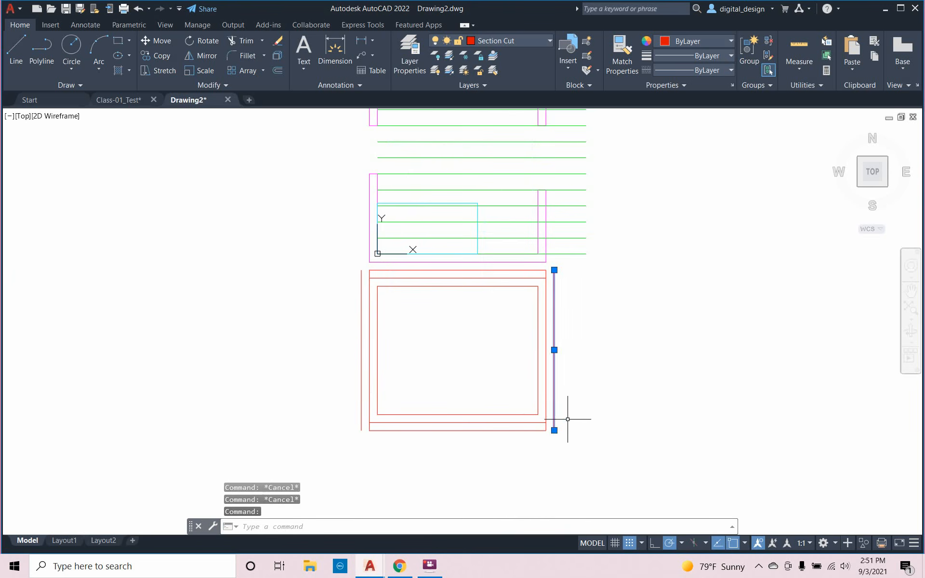
key("Delete")
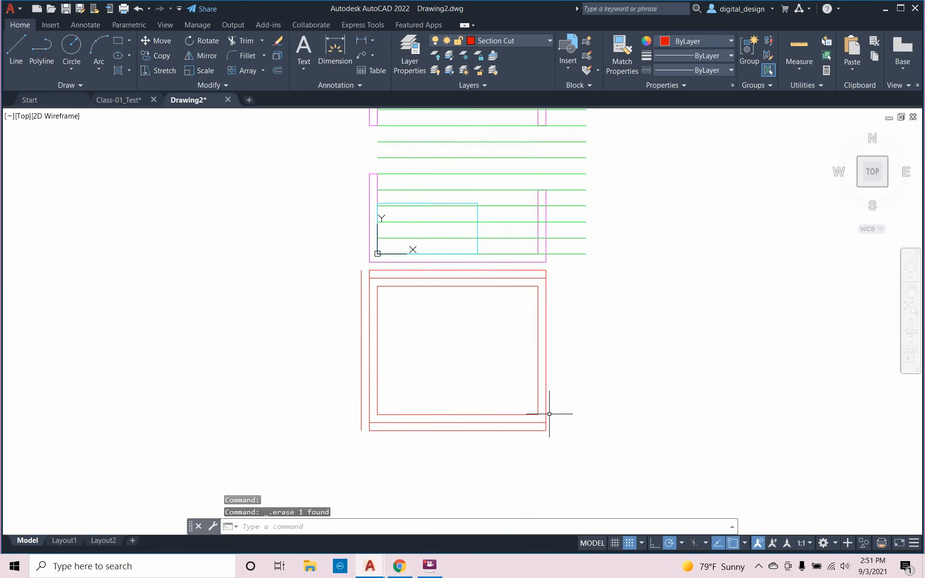
left_click(361, 350)
key("Delete")
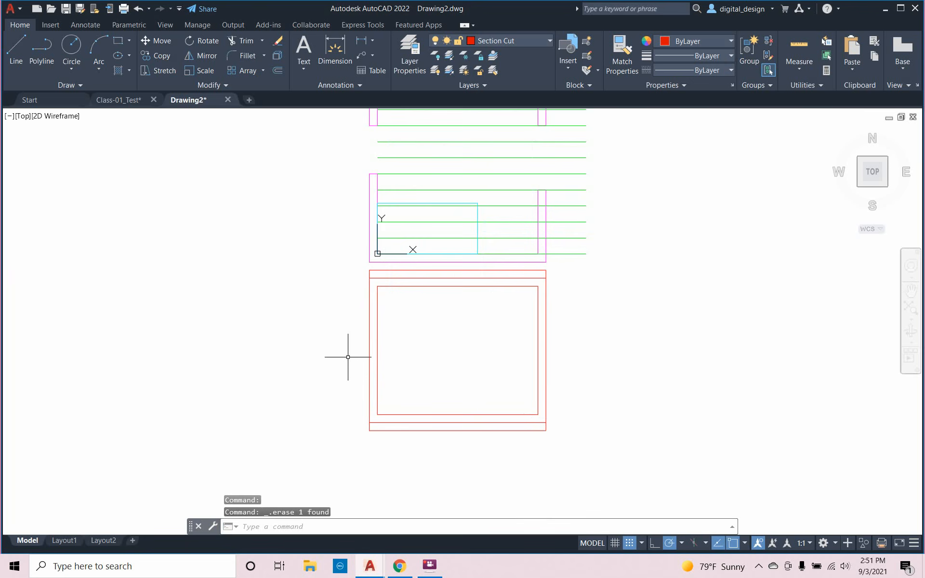
Erase the middle rectangle's leftover top and bottom horizontal lines, leaving only the section's inner and outer outlines
left_click(395, 279)
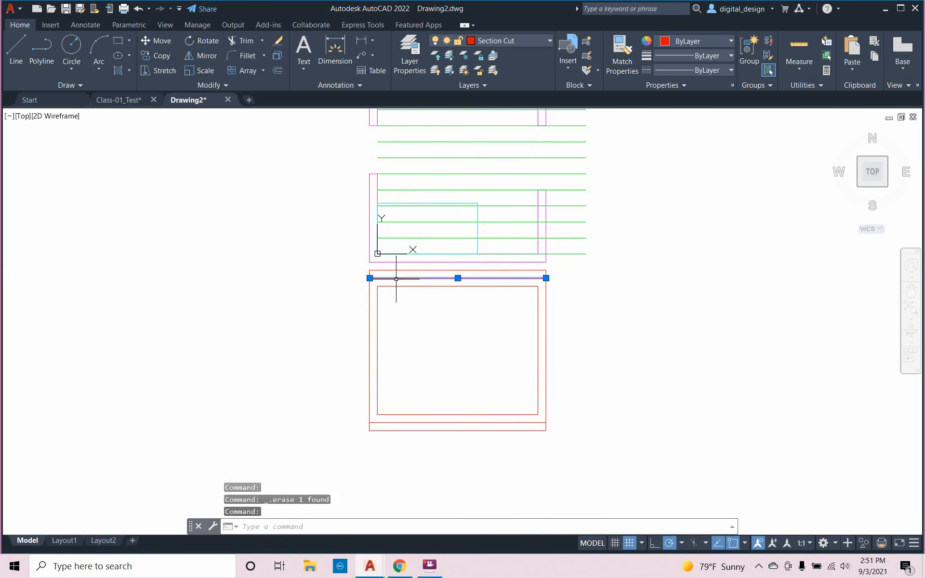
key("Delete")
left_click(407, 423)
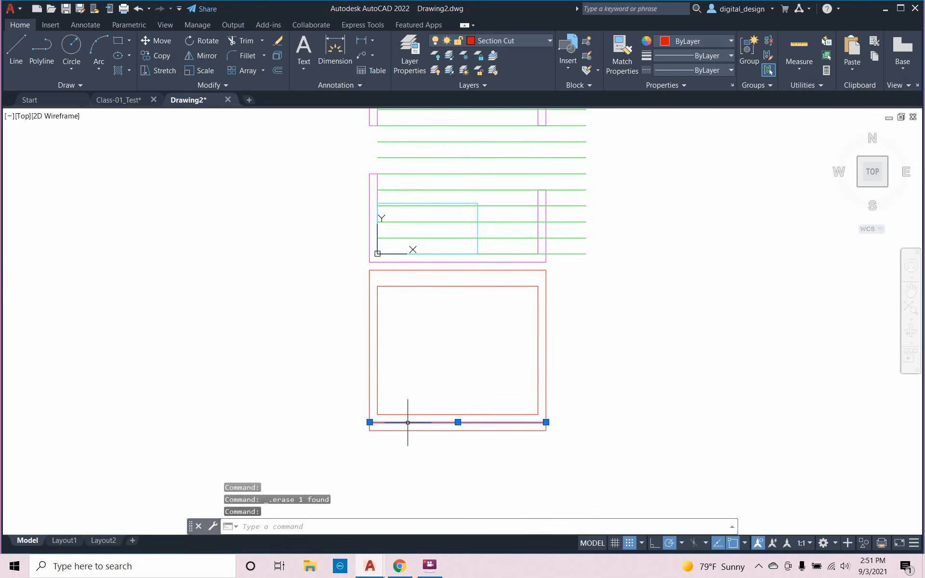
key("Delete")
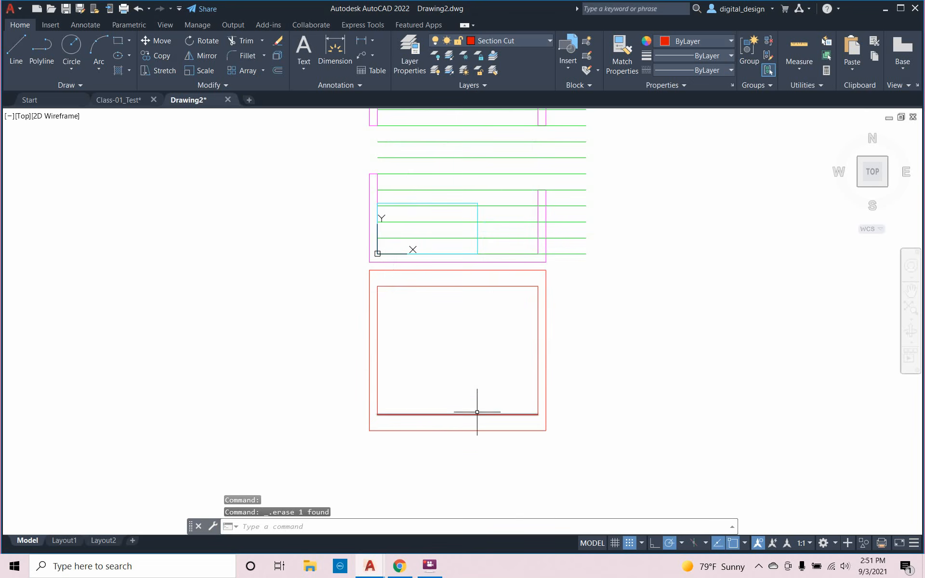
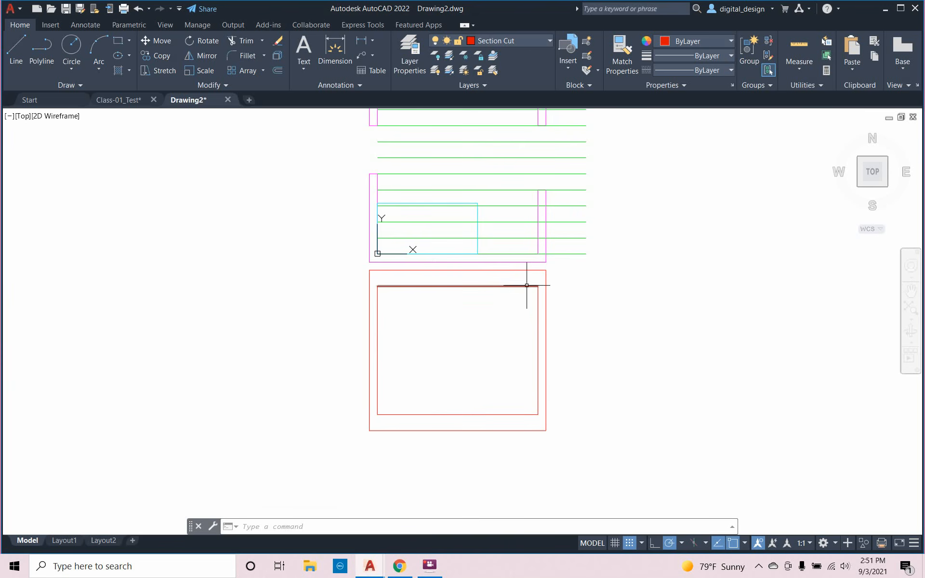
Using the grid temporarily, draw a 2' horizontal line leftward across the section's right wall and a 2' vertical line up to the outer top edge
left_click(615, 543)
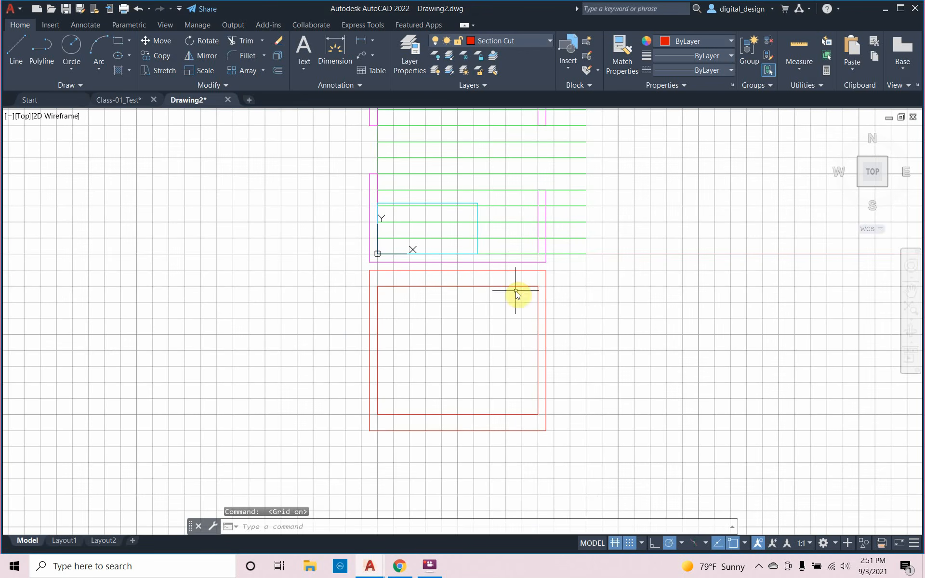
type("lin")
key("Return")
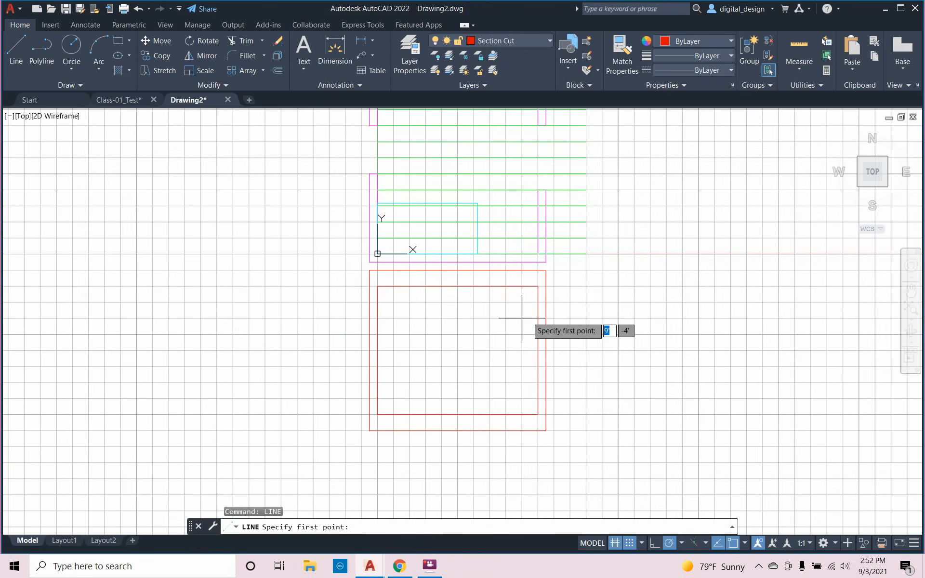
scroll(533, 299, "up", 6)
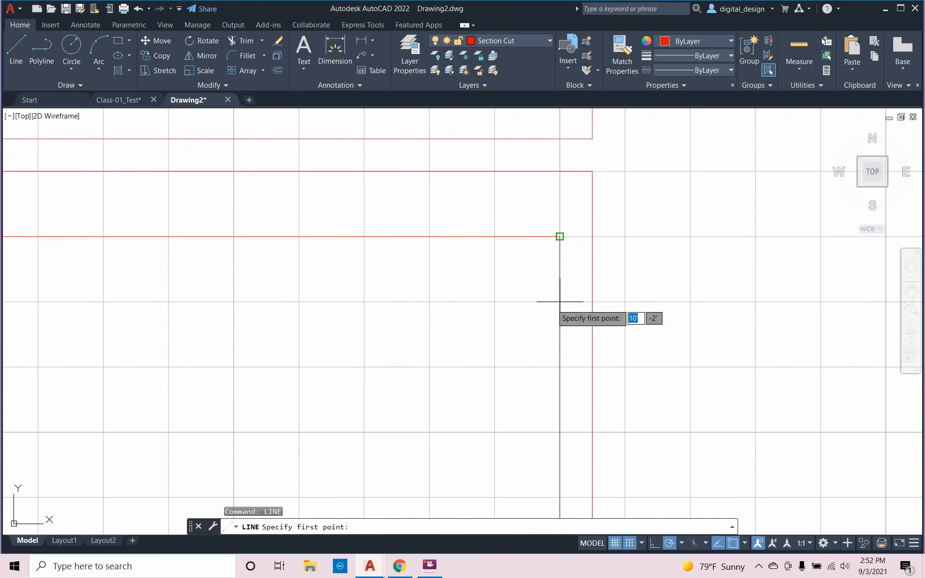
left_click(625, 301)
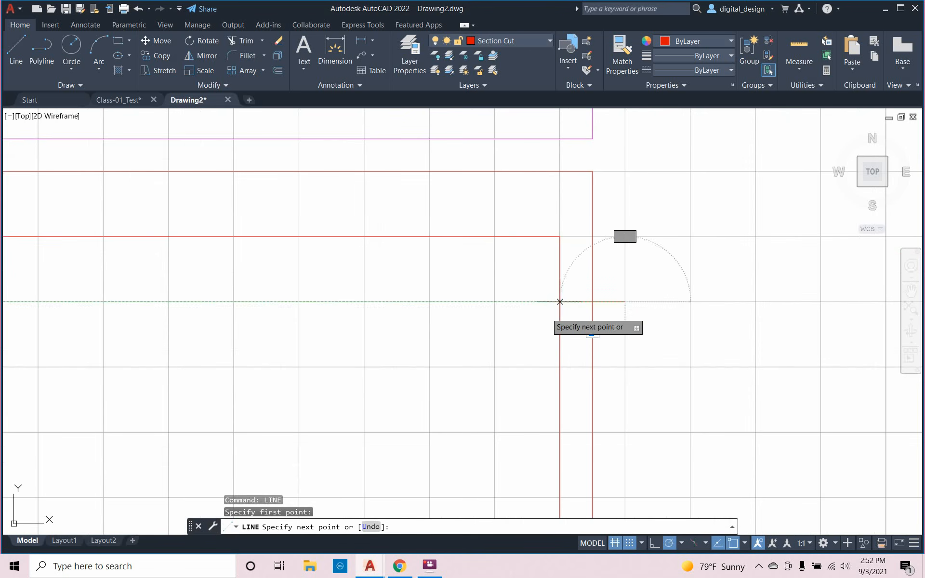
left_click(495, 302)
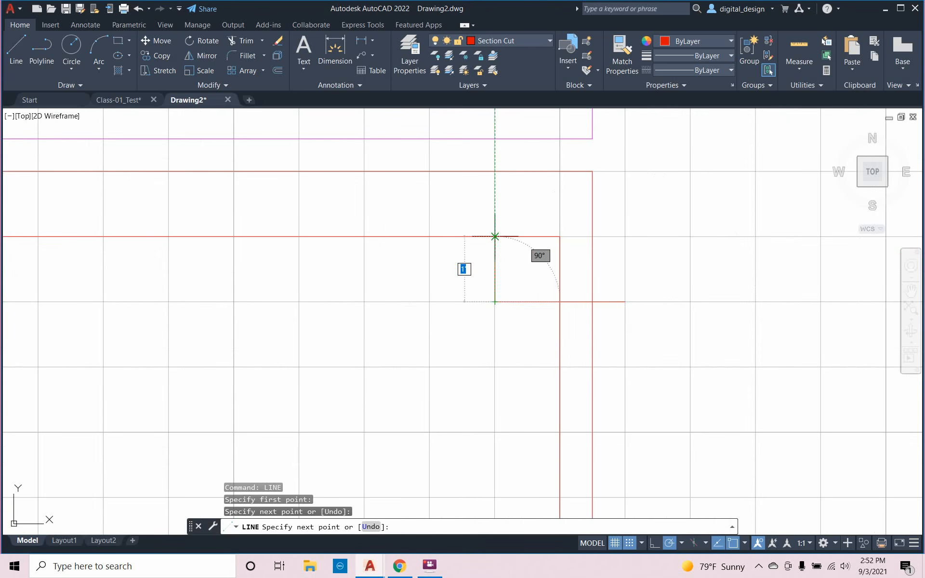
left_click(495, 171)
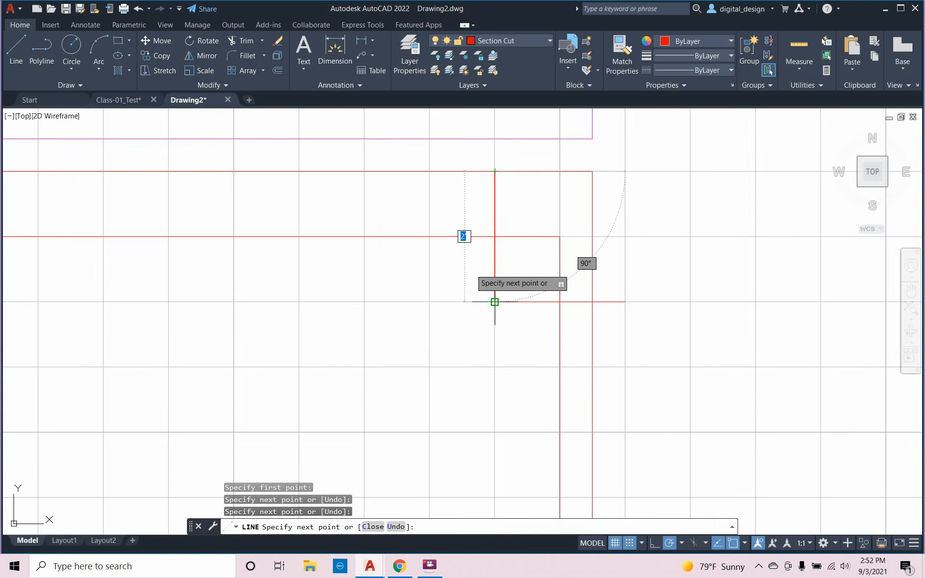
key("Escape")
left_click(617, 542)
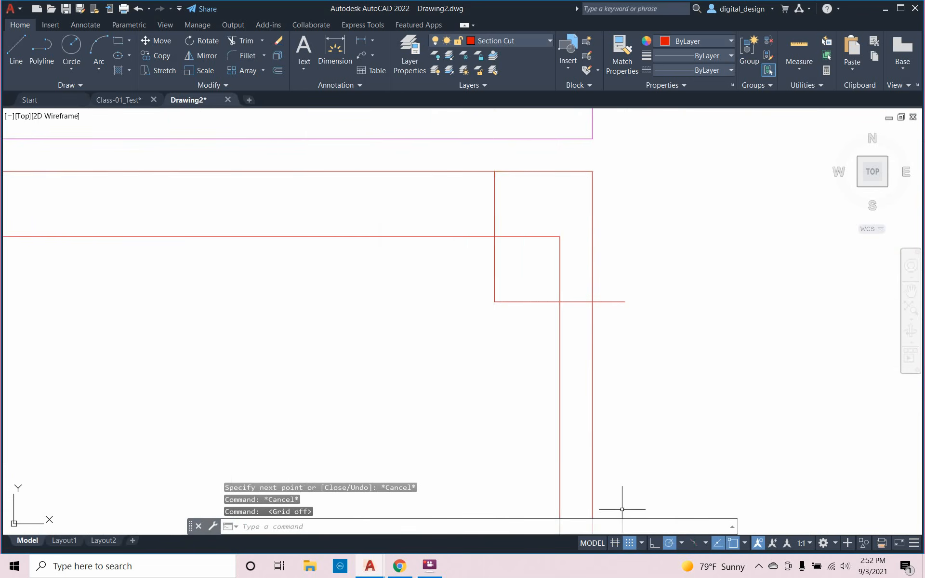
Trim the new horizontal line between the right wall's two lines and the new vertical line above the inner outline's top
scroll(593, 399, "down", 2)
scroll(569, 378, "down", 4)
middle_click_drag(537, 388, 519, 355)
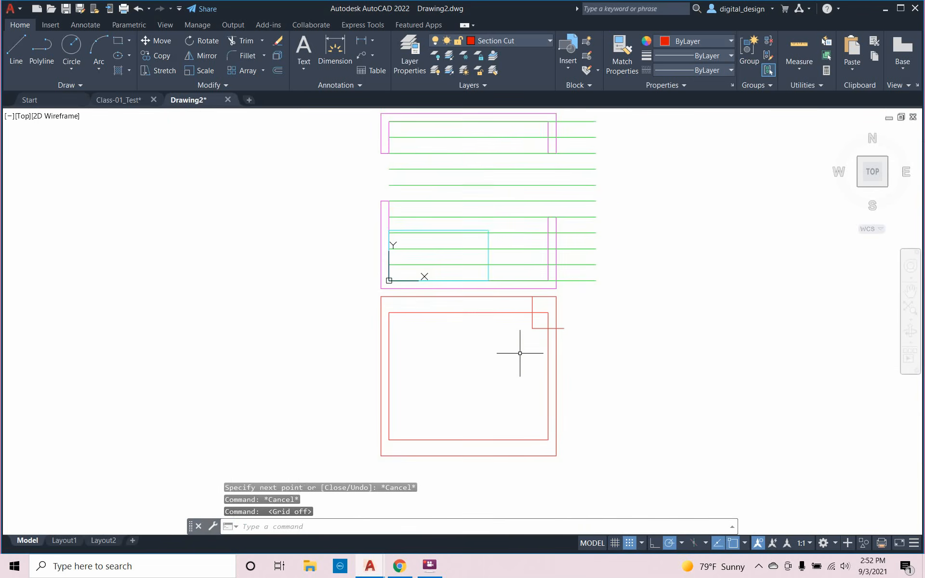
scroll(530, 335, "up", 2)
type("t")
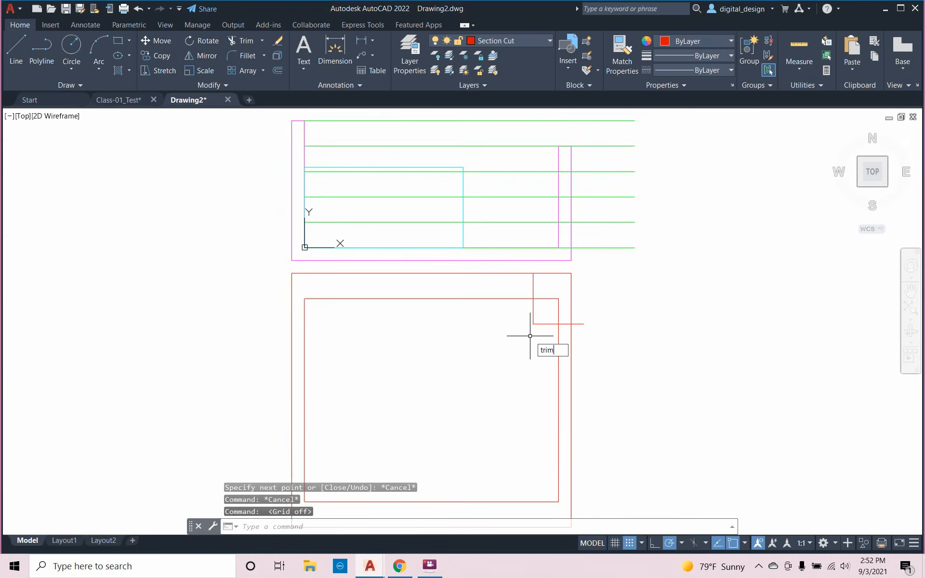
type("rim")
key("Return")
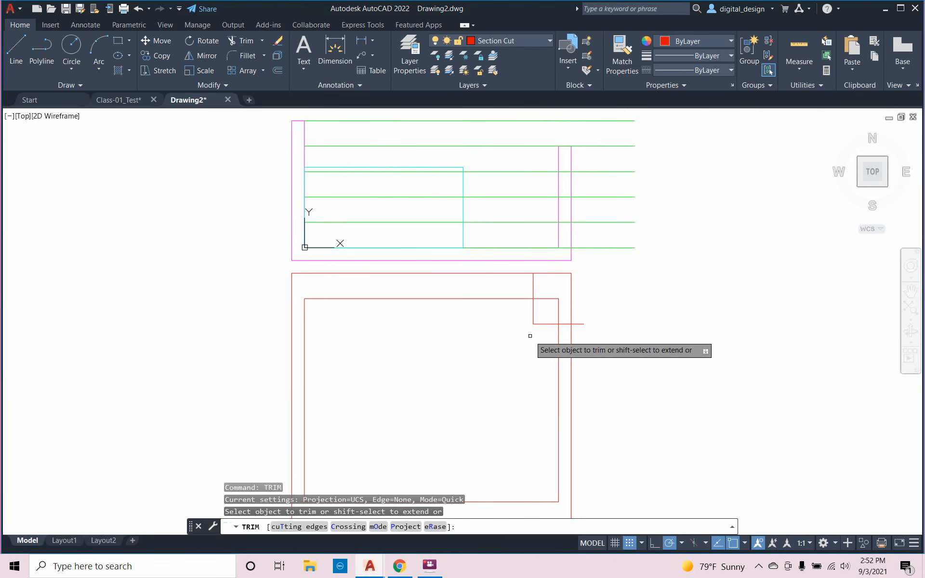
left_click(566, 325)
left_click(532, 287)
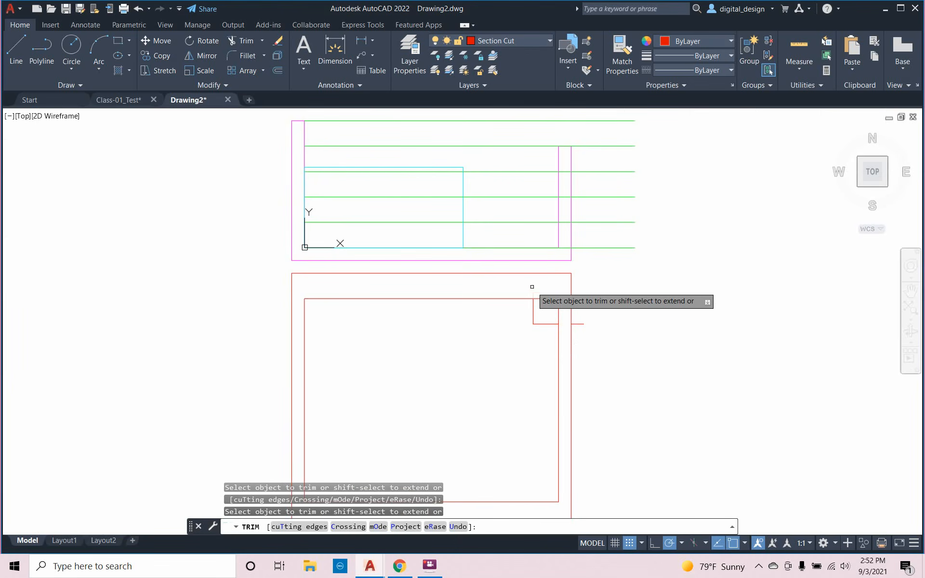
left_click(542, 301)
right_click(543, 299)
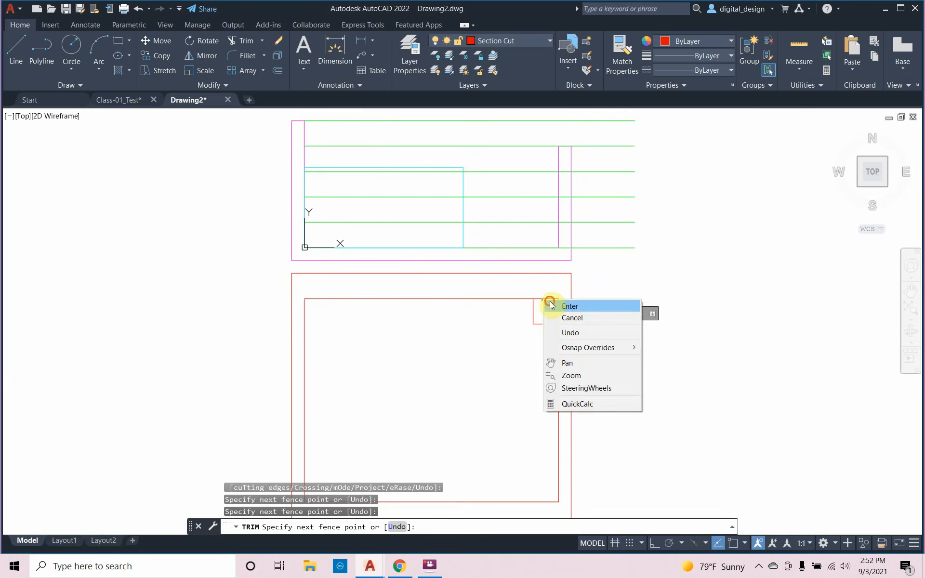
left_click(569, 306)
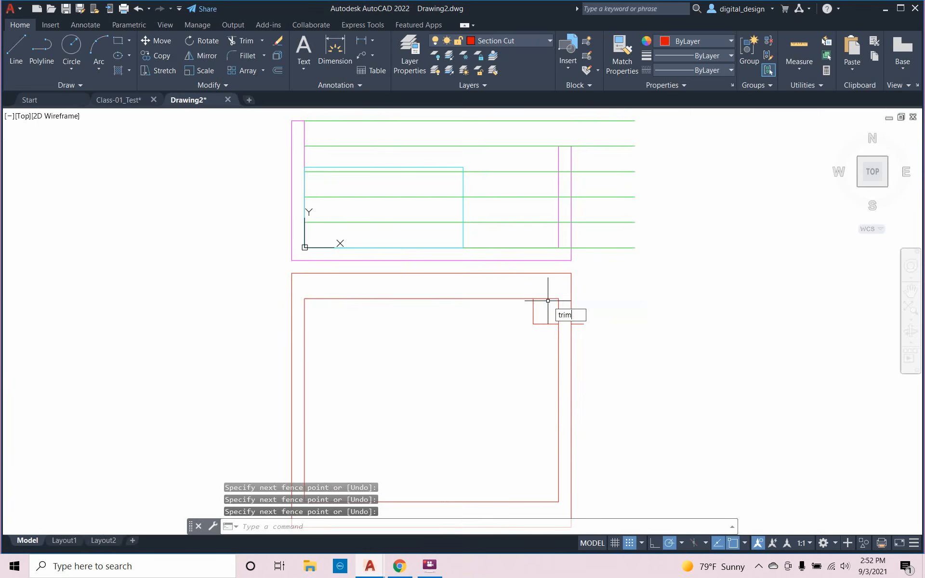
Trim the inner outline's upper-right corner to form a square notch, and erase the stub outside the right wall
type("trim")
key("Return")
left_click(547, 299)
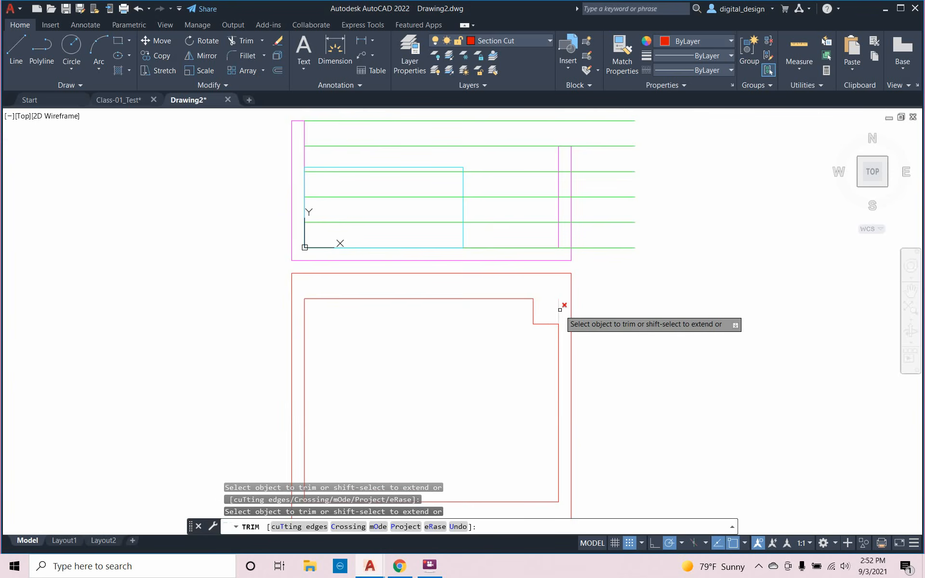
left_click(561, 310)
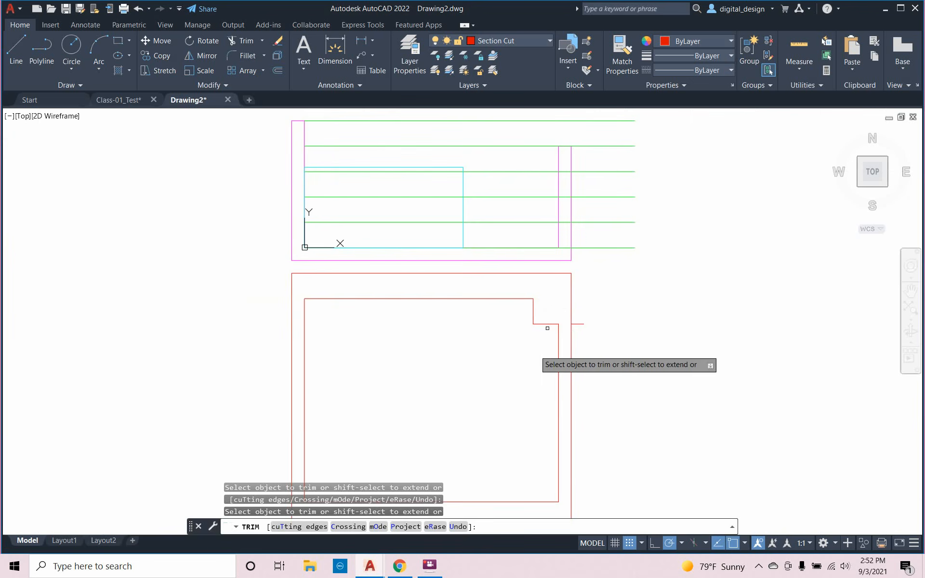
key("Escape")
key("Escape")
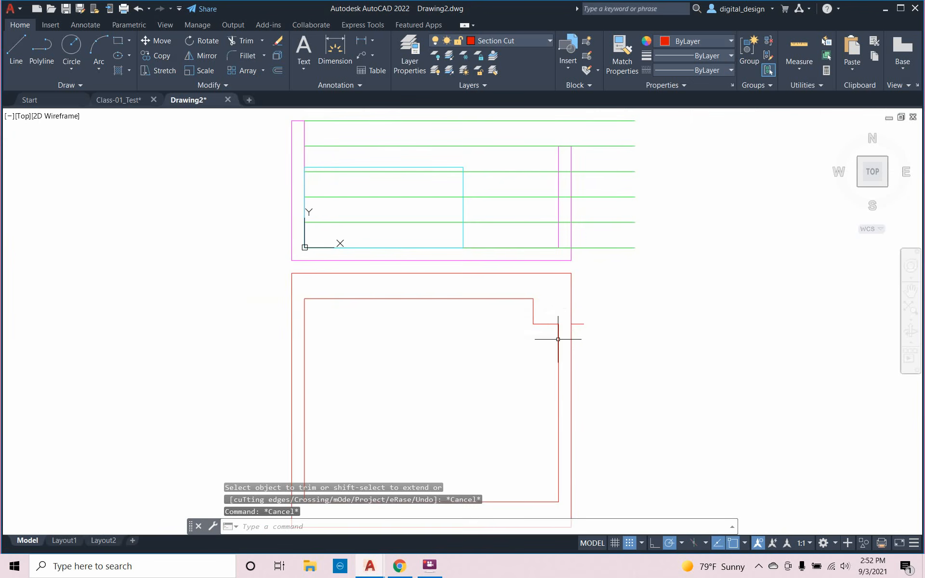
left_click(581, 325)
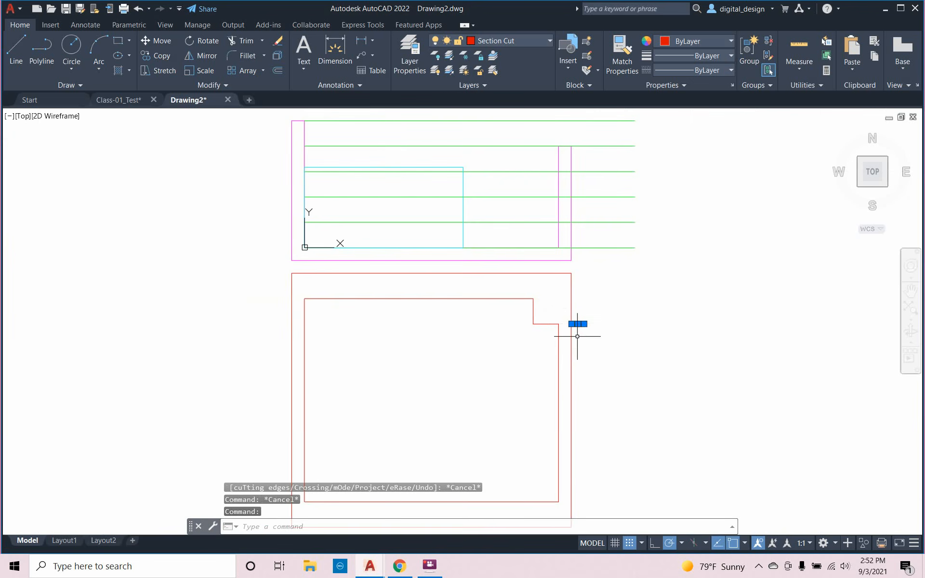
key("Delete")
Join all the red section lines into continuous inner and outer outlines
scroll(577, 336, "down", 2)
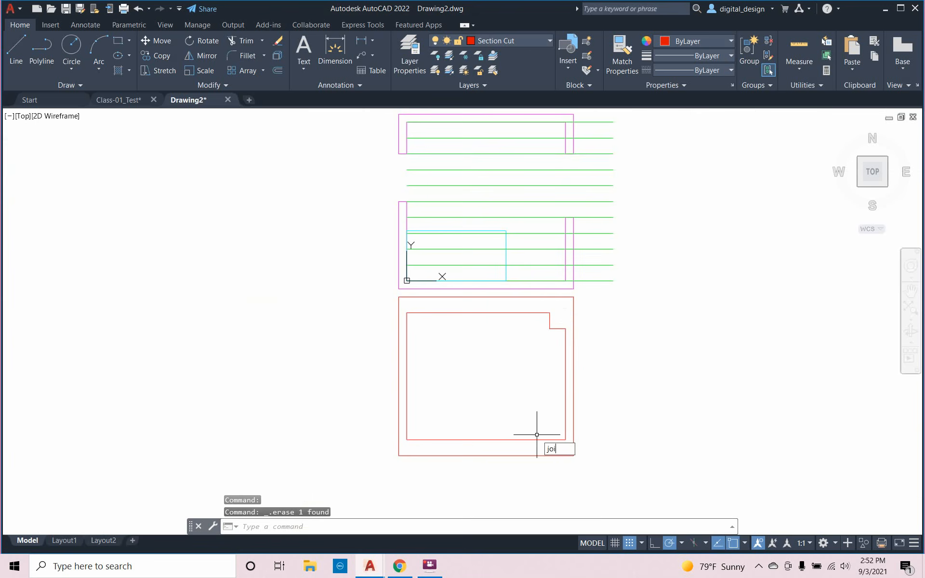
type("n")
key("Return")
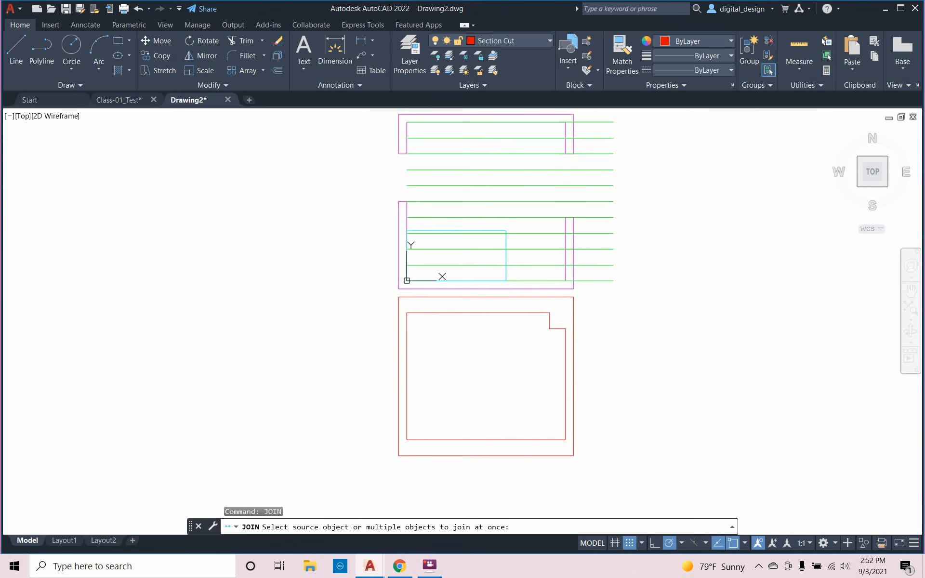
left_click(584, 471)
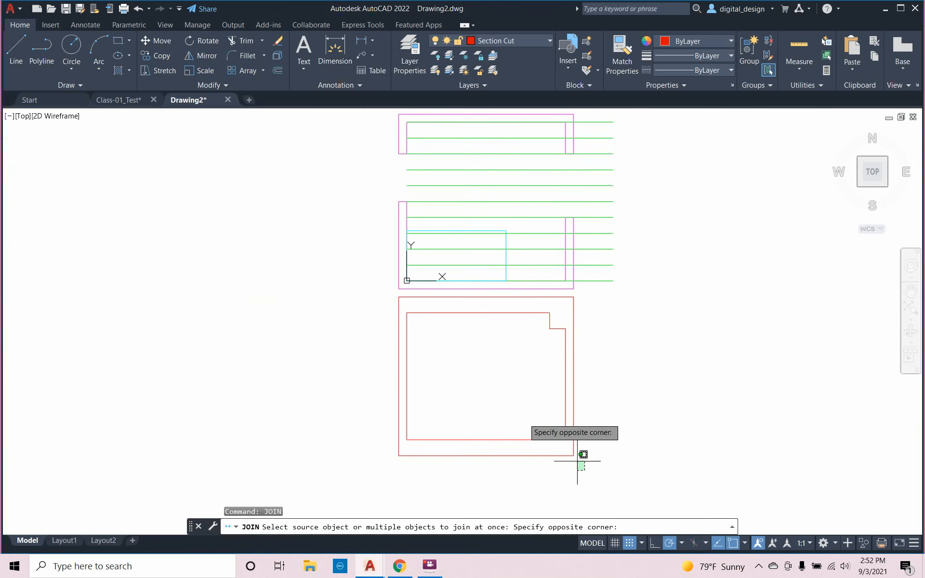
left_click(330, 283)
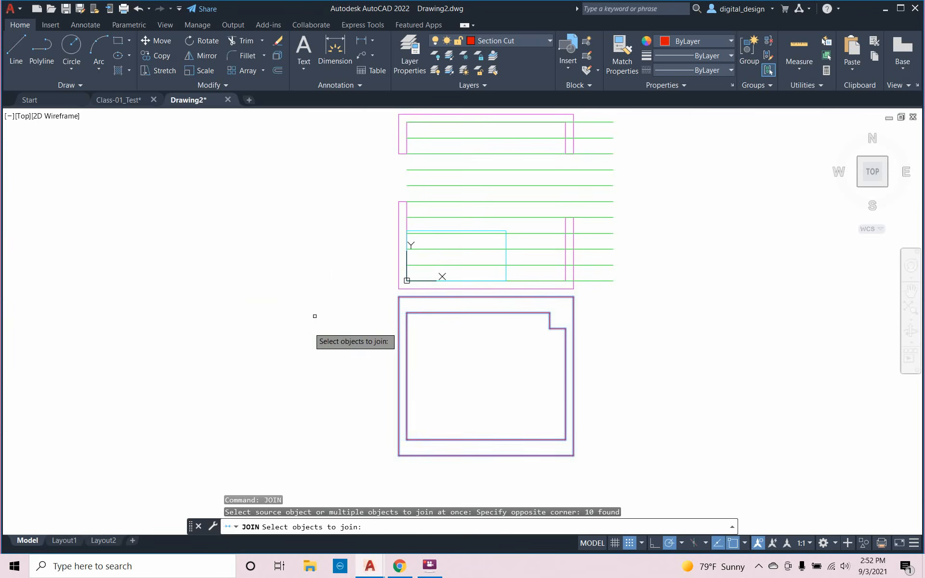
key("Return")
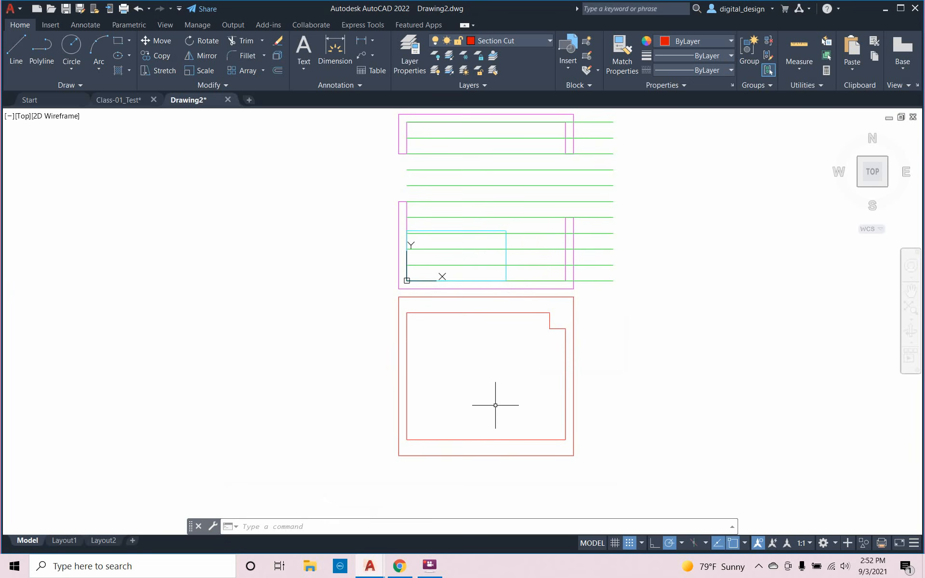
Draw a vertical line from the bed's lower-right corner straight down through the section, ending just below its outer floor line
key("Return")
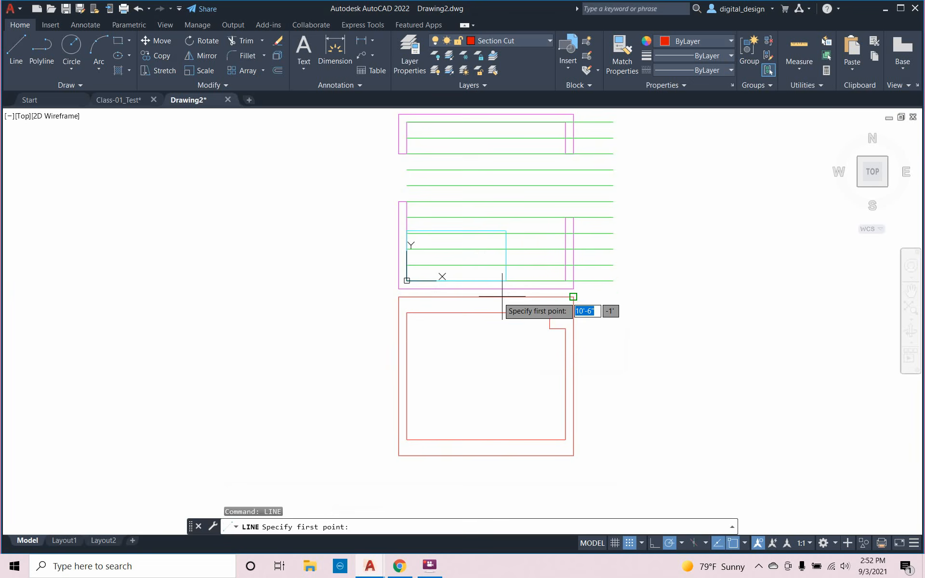
left_click(506, 280)
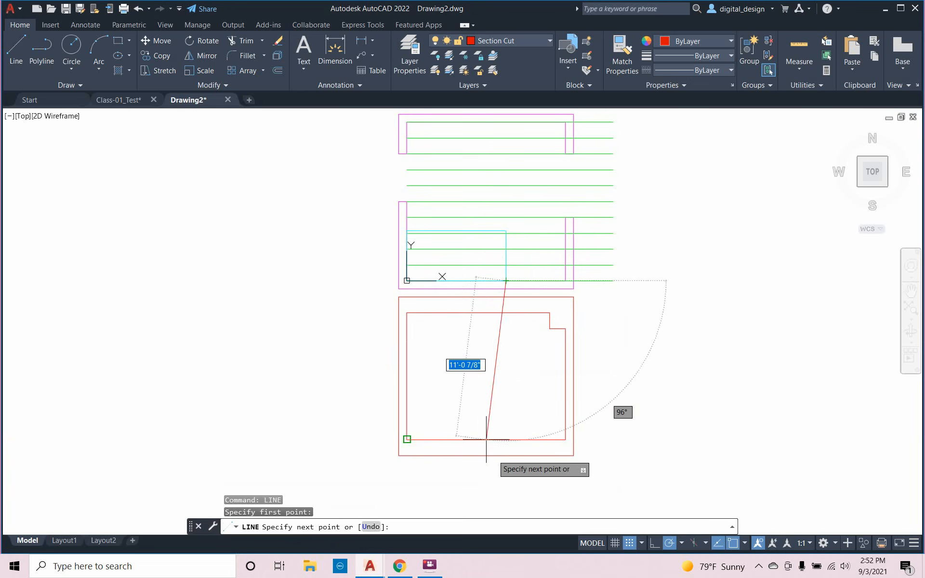
left_click(506, 472)
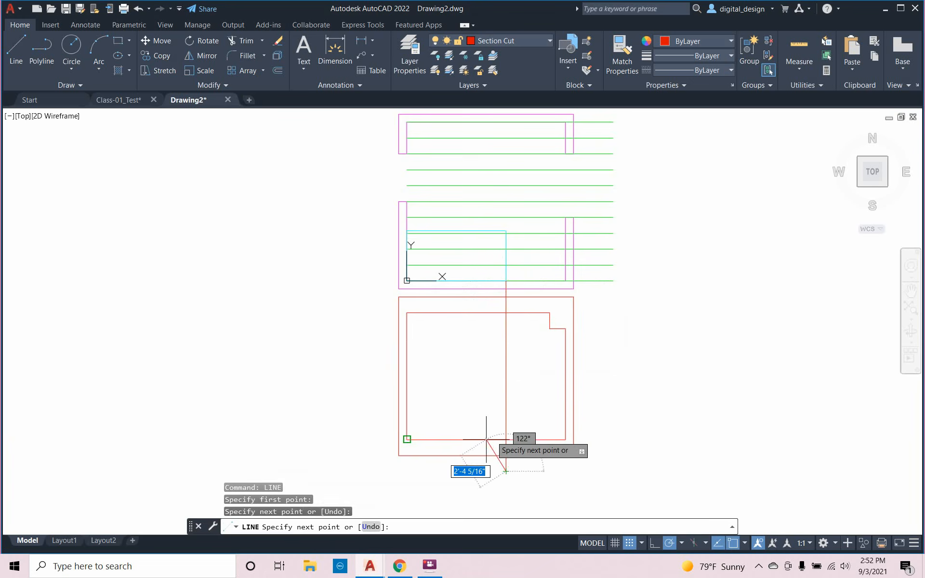
key("Escape")
key("Escape")
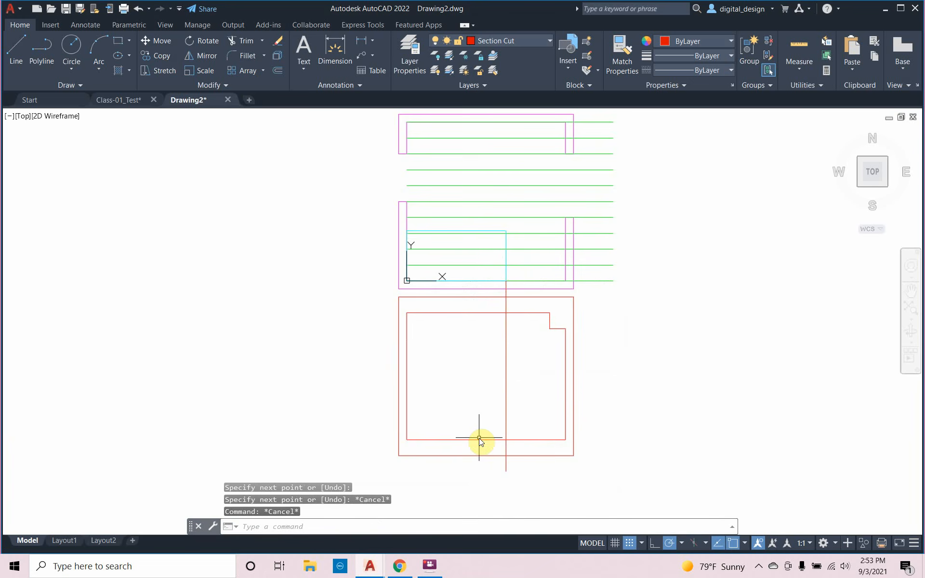
Draw a horizontal line from the section's inner lower-left corner along the floor, past the right wall to align with the green guides' ends
type("lin")
key("Return")
left_click(407, 440)
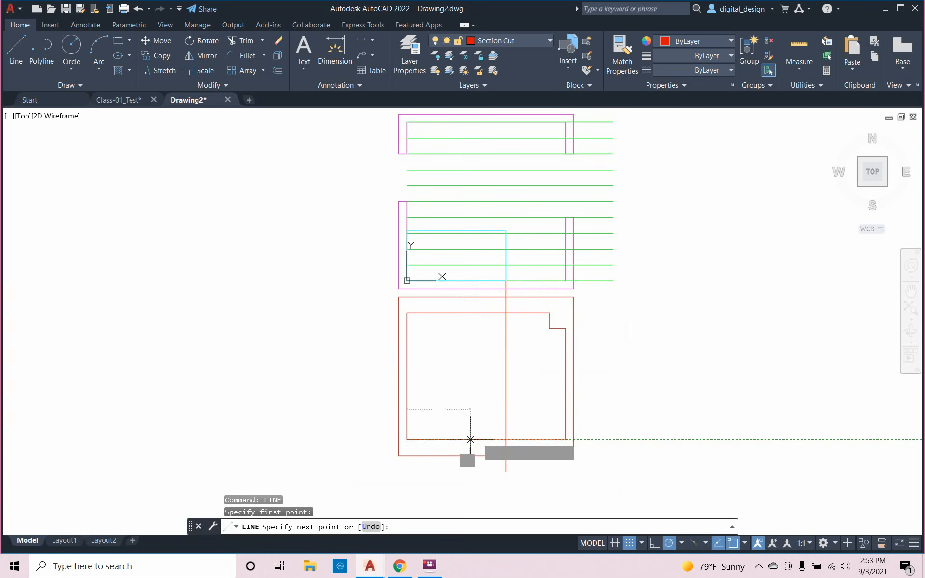
left_click(613, 440)
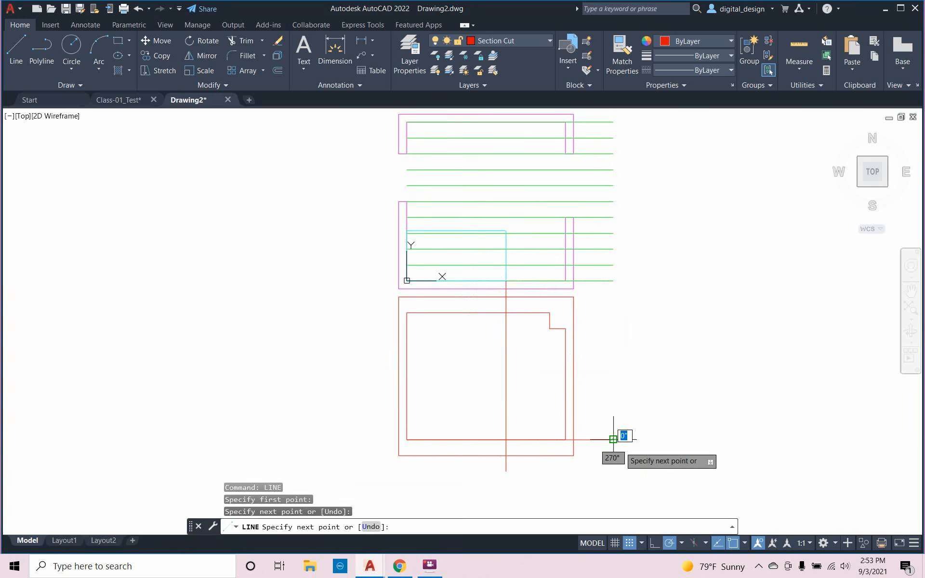
key("Escape")
key("Escape")
key("Escape")
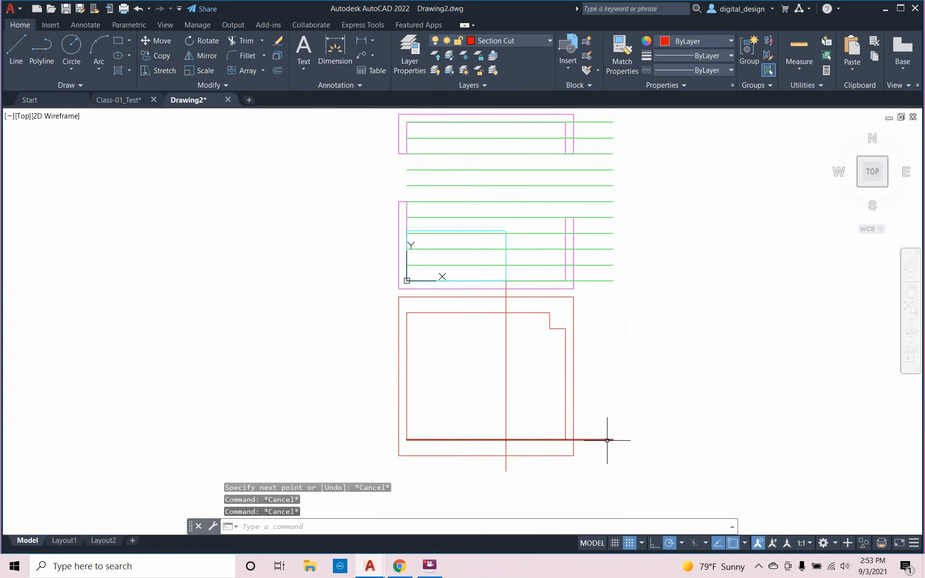
Copy the new horizontal floor line straight up at distances of 20" and 2'
left_click(608, 441)
type("copy")
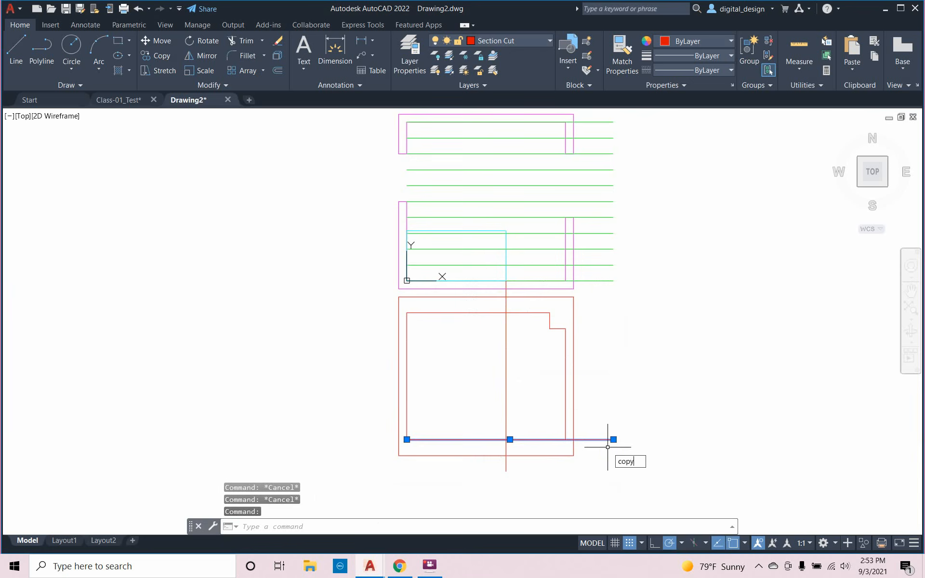
key("Return")
left_click(630, 455)
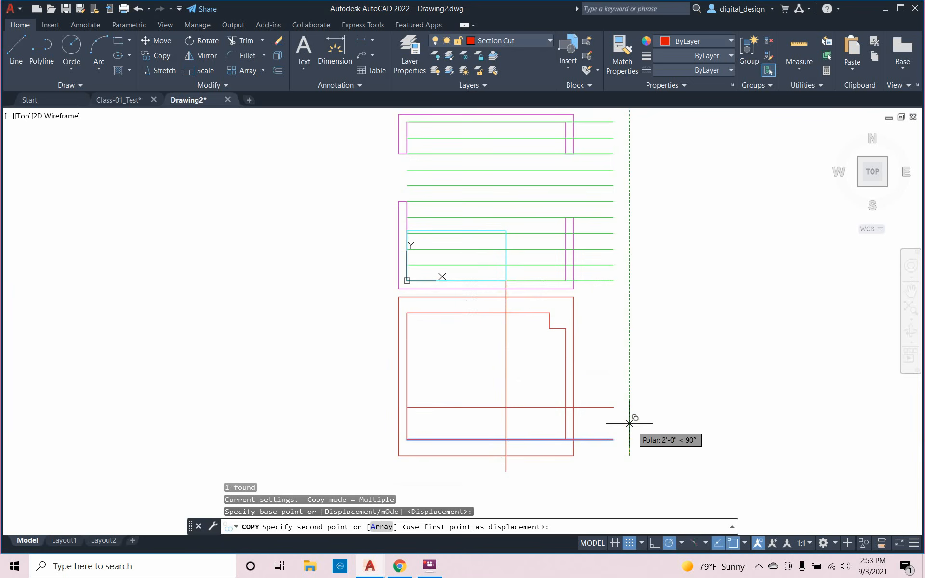
type("2")
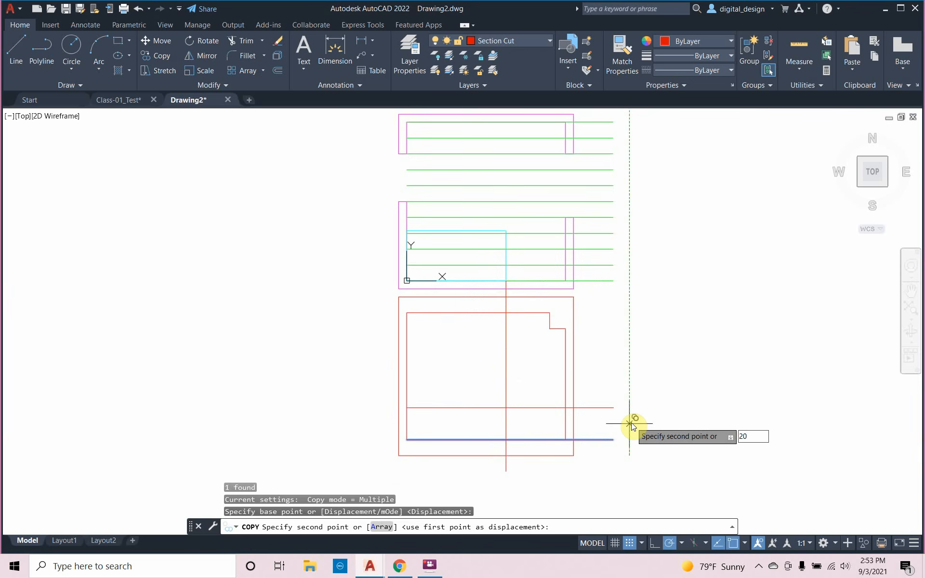
type("0")
key("Return")
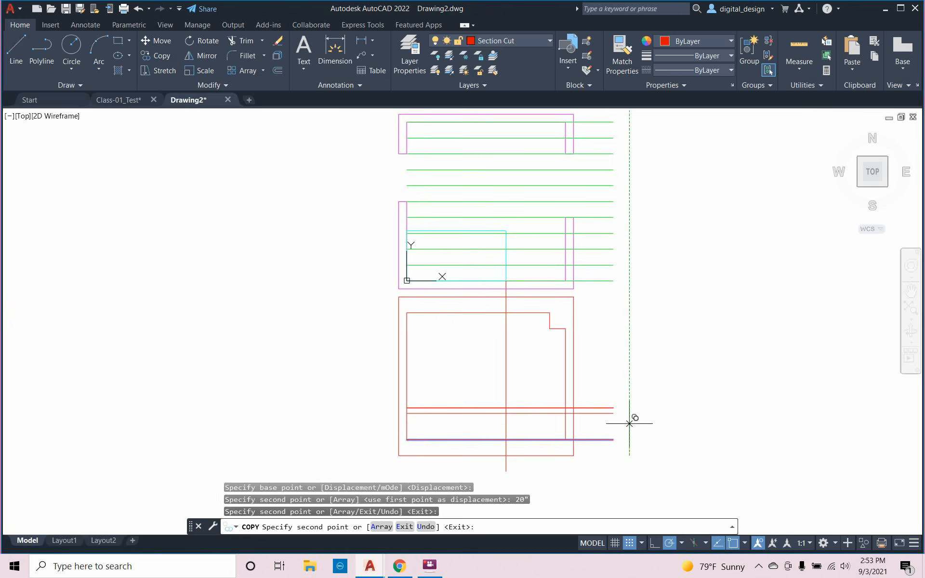
key("Escape")
key("Escape")
key("Escape")
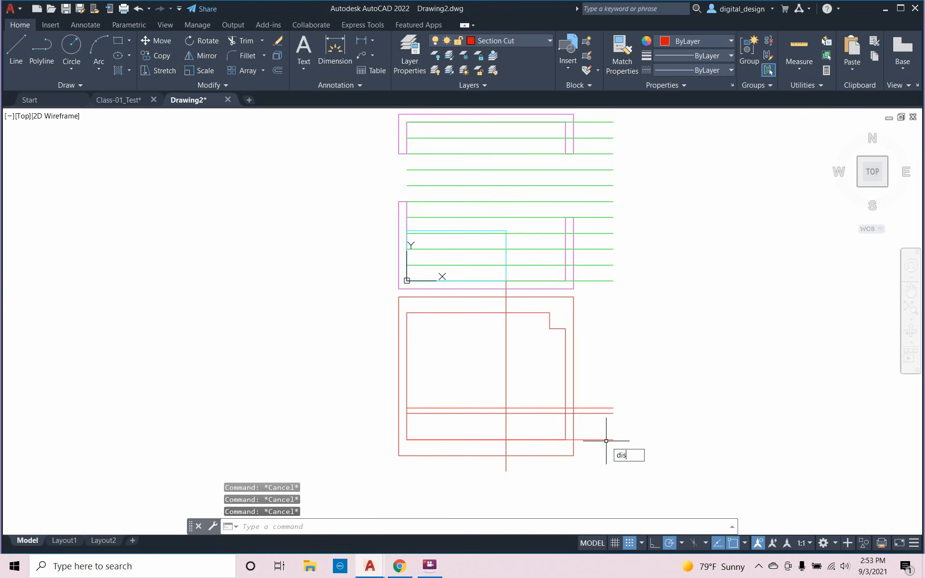
Measure the vertical distance from the floor line's right end to the upper copied line's end
key("Return")
left_click(614, 440)
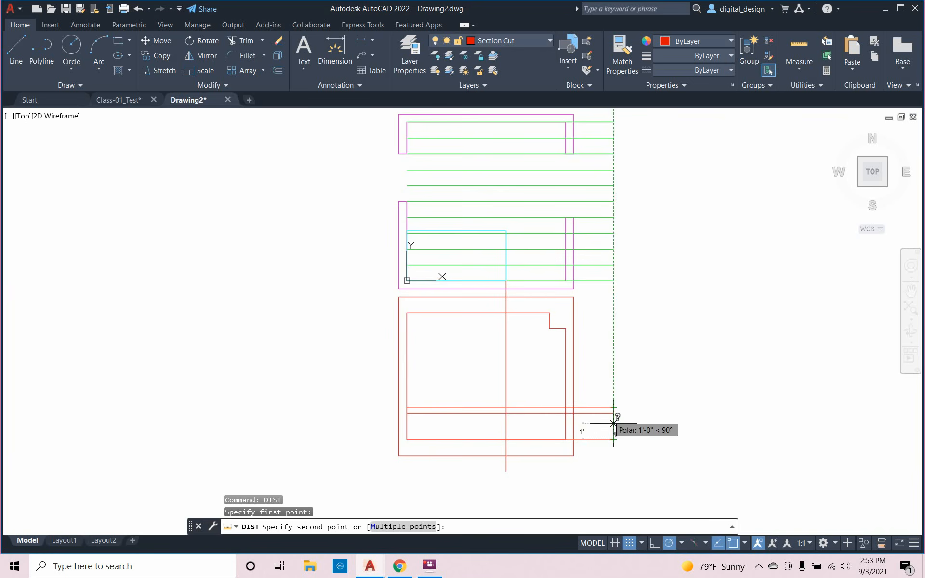
scroll(615, 407, "up", 6)
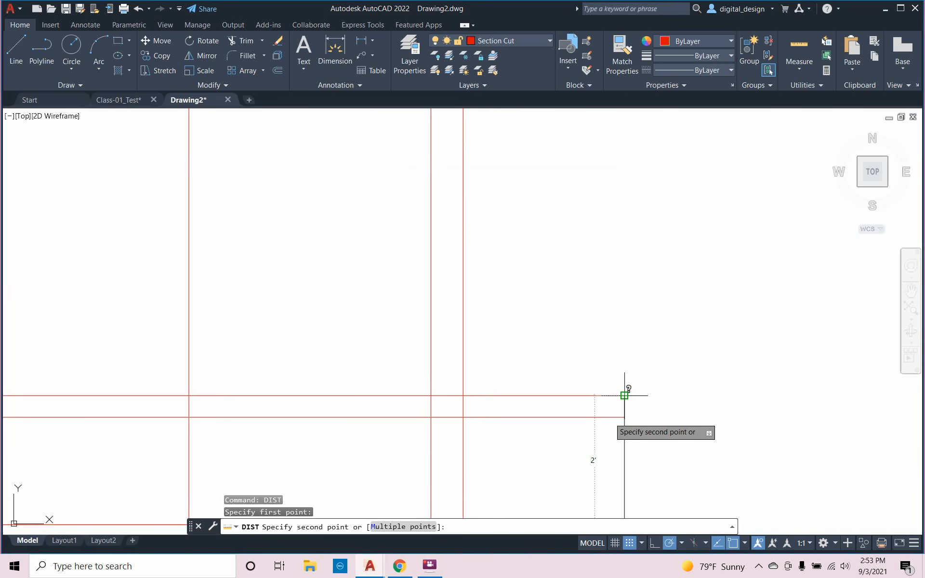
Cancel the distance measurement and erase the upper of the two closely spaced horizontal guide lines in the red section
key("Escape")
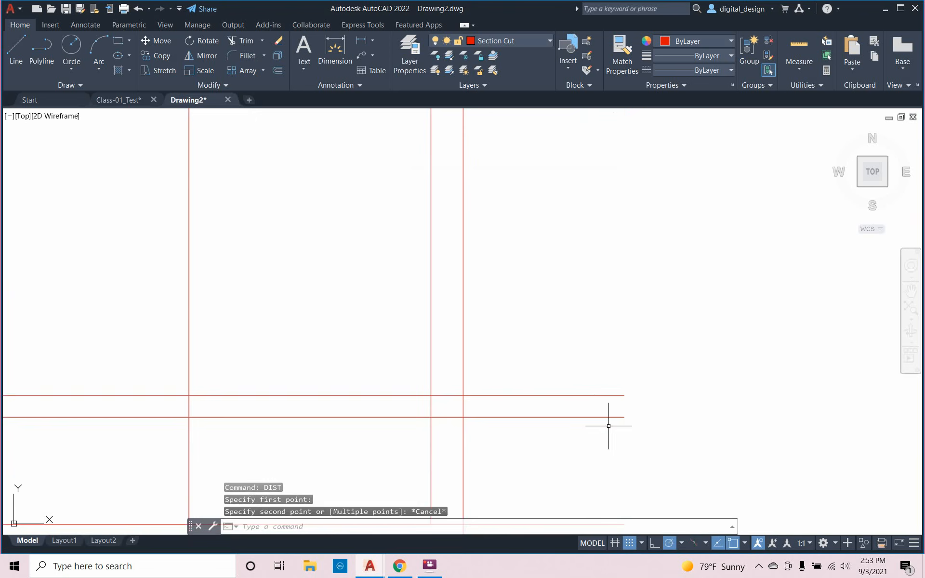
key("Escape")
key("Escape")
scroll(601, 399, "down", 6)
left_click(598, 384)
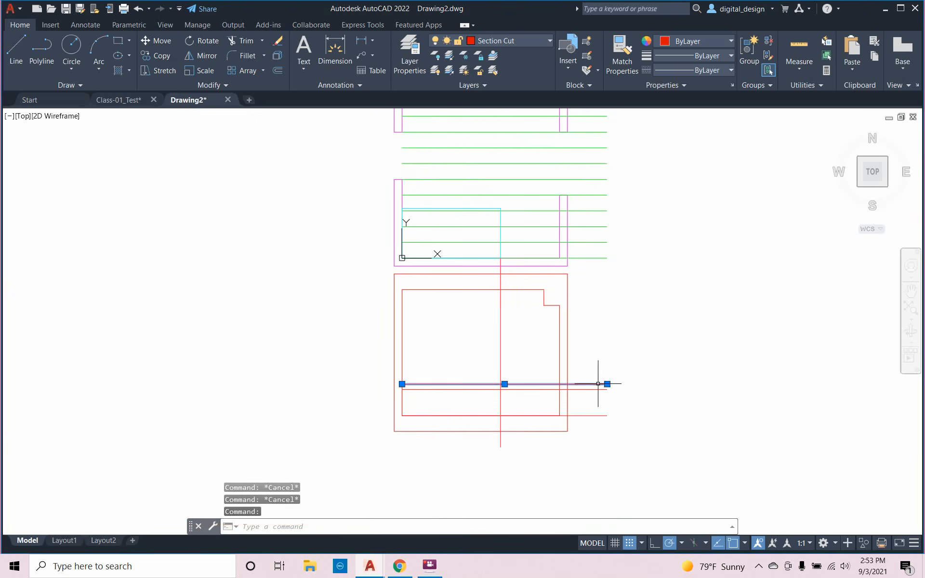
key("Delete")
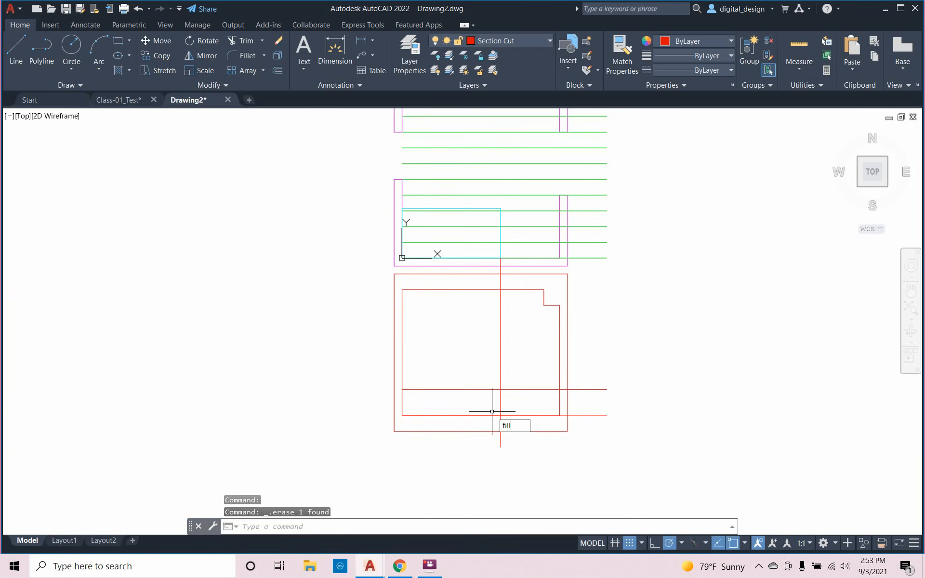
Fillet the vertical bed guide line with the remaining horizontal bed-height line at zero radius to form the bed's upper corner
key("Return")
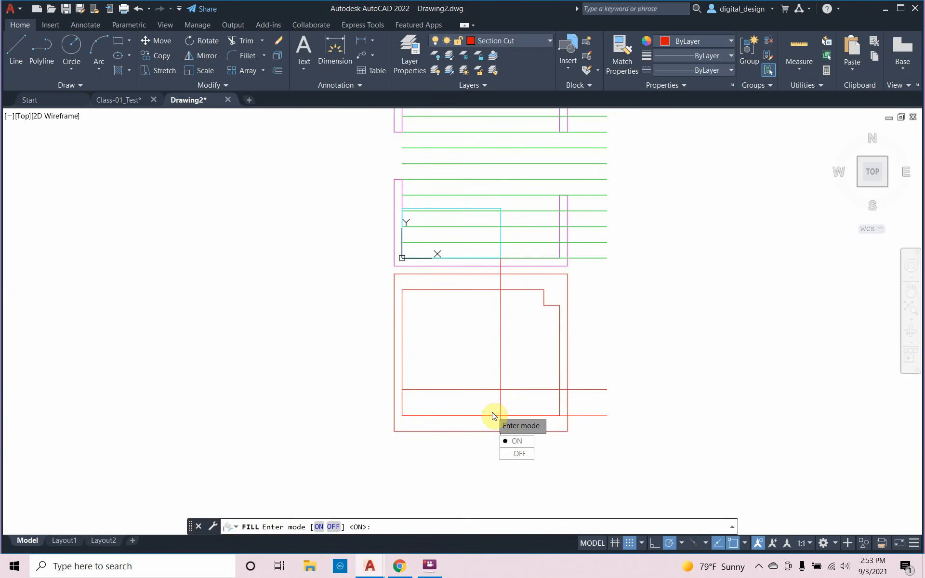
key("Escape")
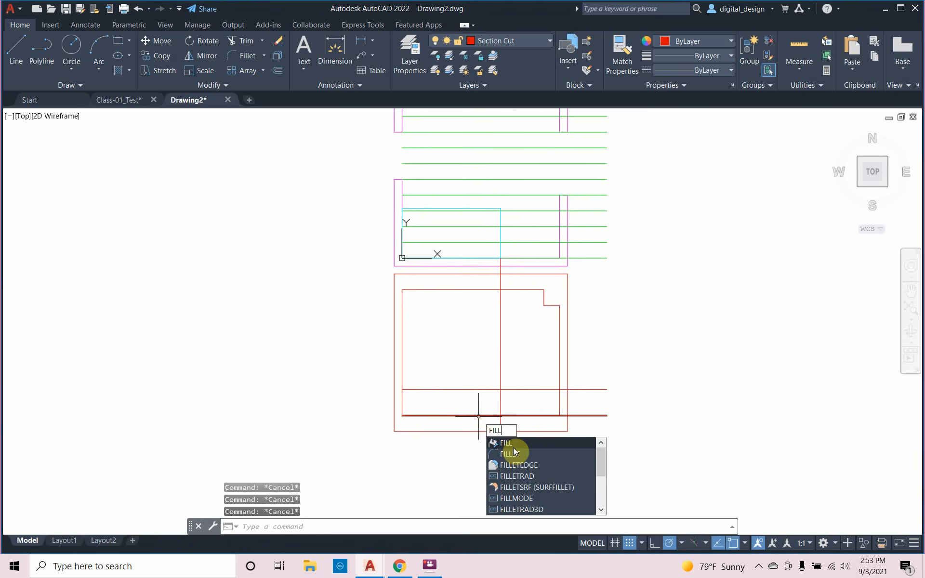
left_click(512, 453)
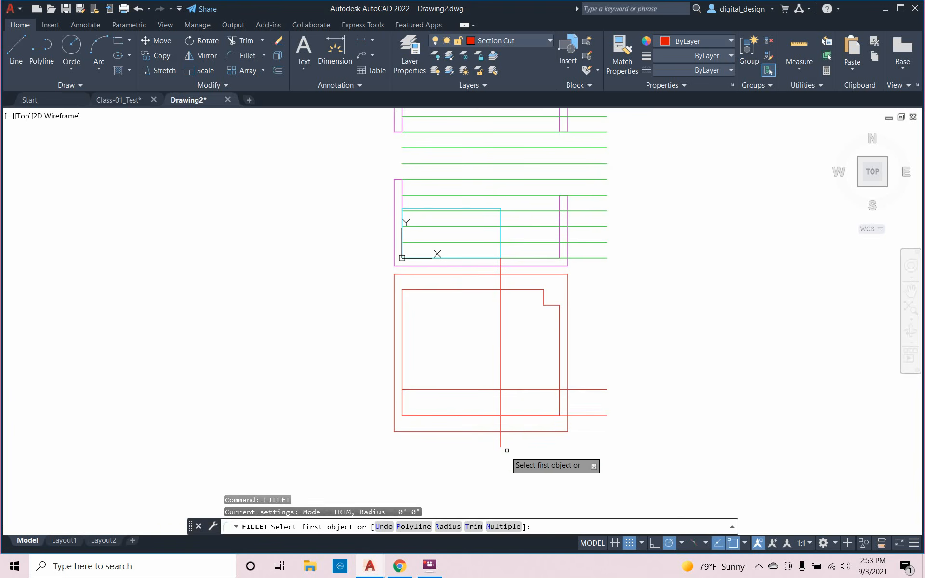
left_click(499, 406)
left_click(487, 389)
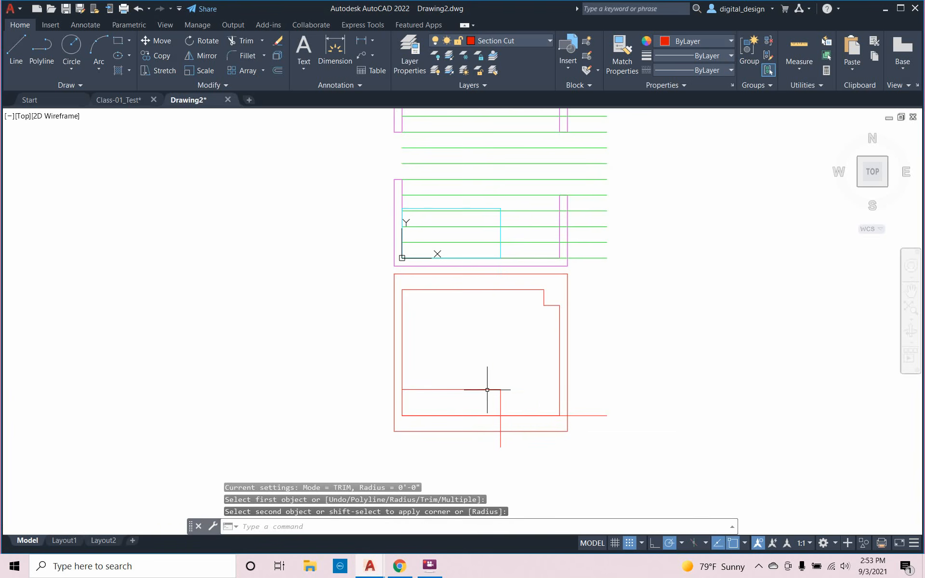
Trim the vertical bed line at the inner outline's bottom edge, then erase its leftover stub and the long horizontal floor guide line
type("trim")
key("Return")
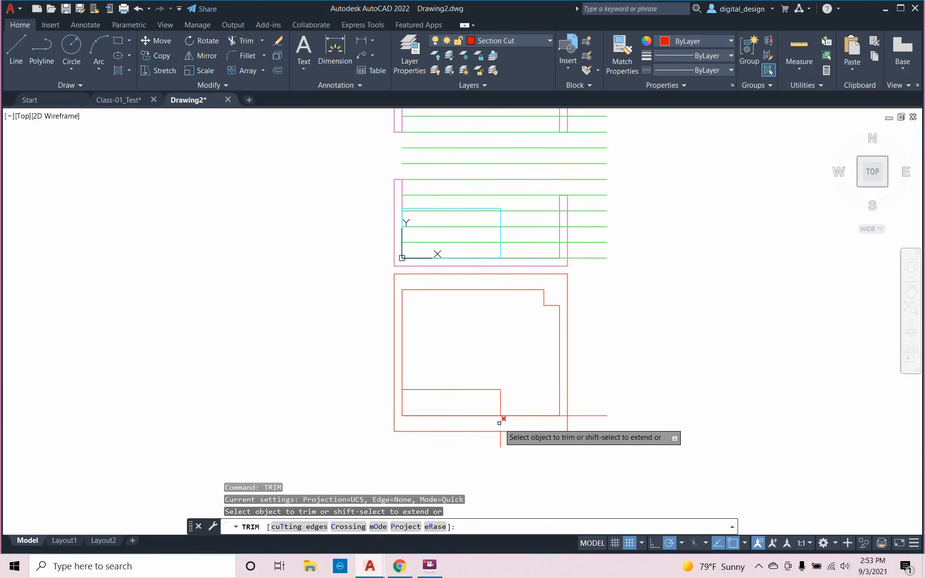
left_click(501, 423)
key("Escape")
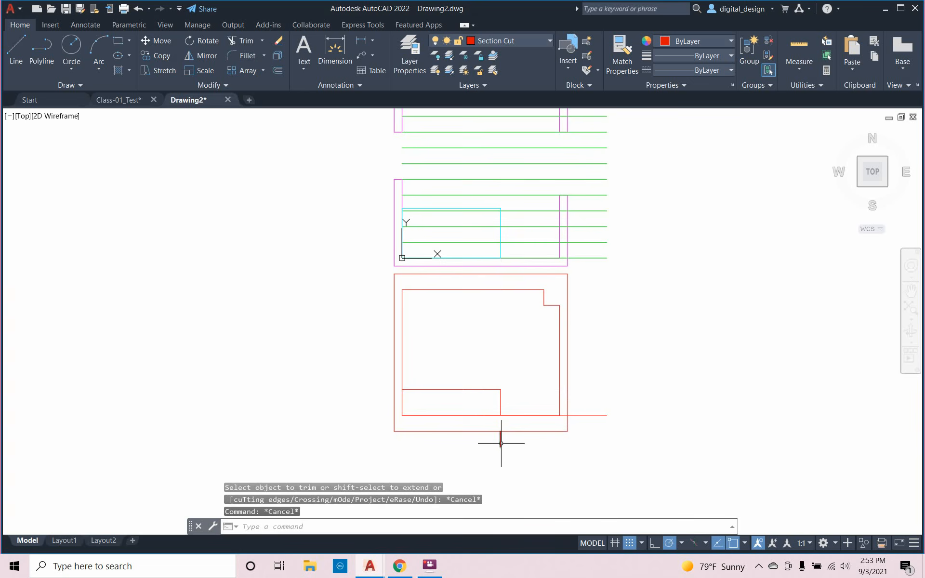
left_click(501, 443)
key("Delete")
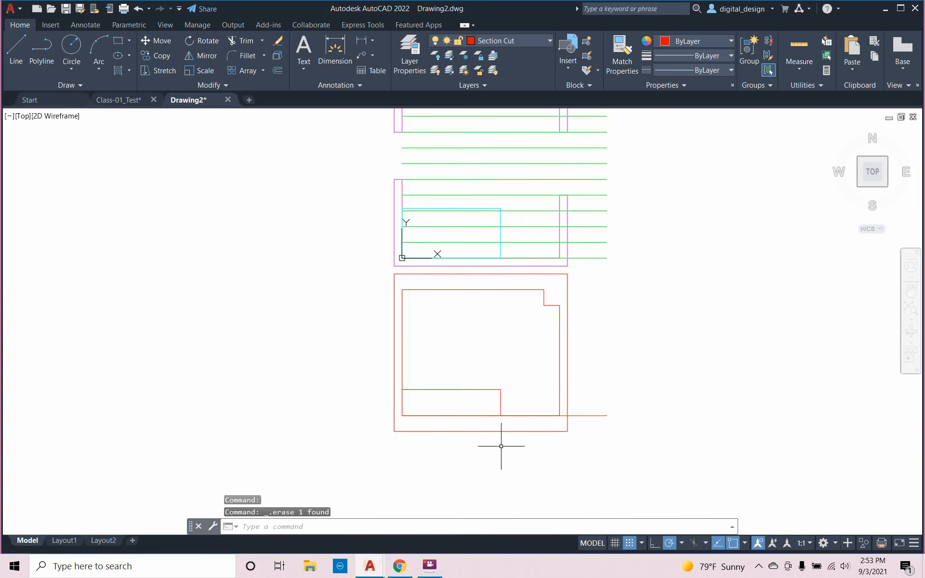
left_click(586, 417)
key("Delete")
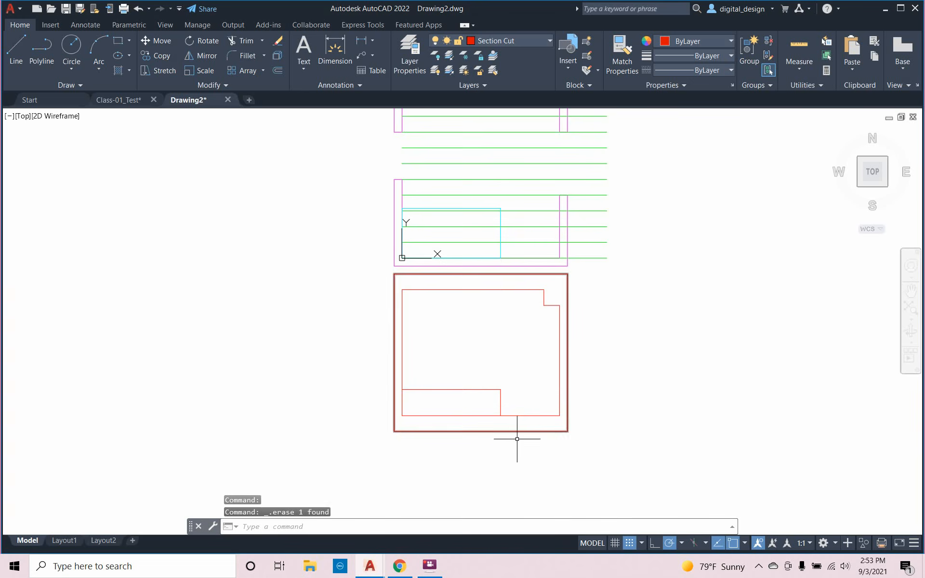
Trim the inner outline's bottom and left segments around the bed rectangle so the bed becomes a step in the outline
type("trim")
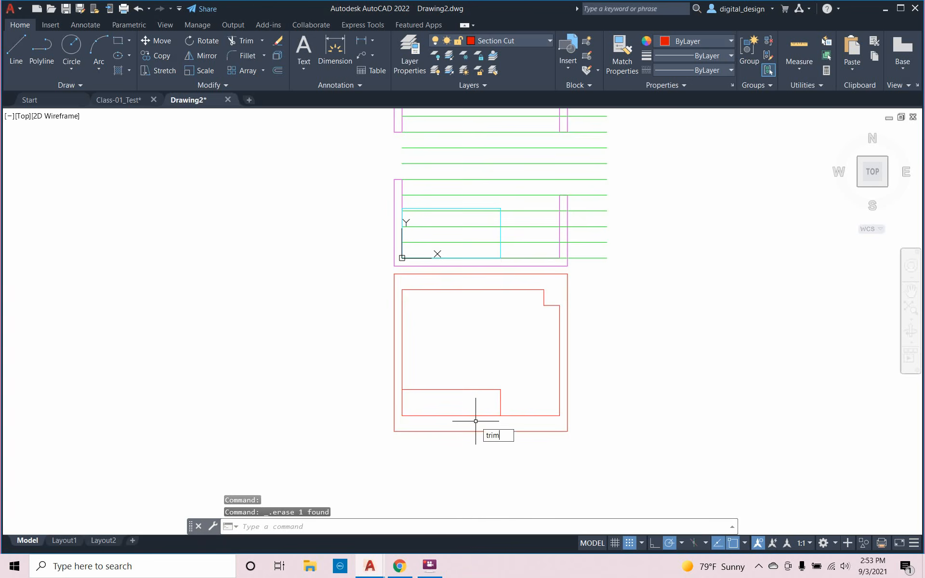
key("Return")
left_click(500, 405)
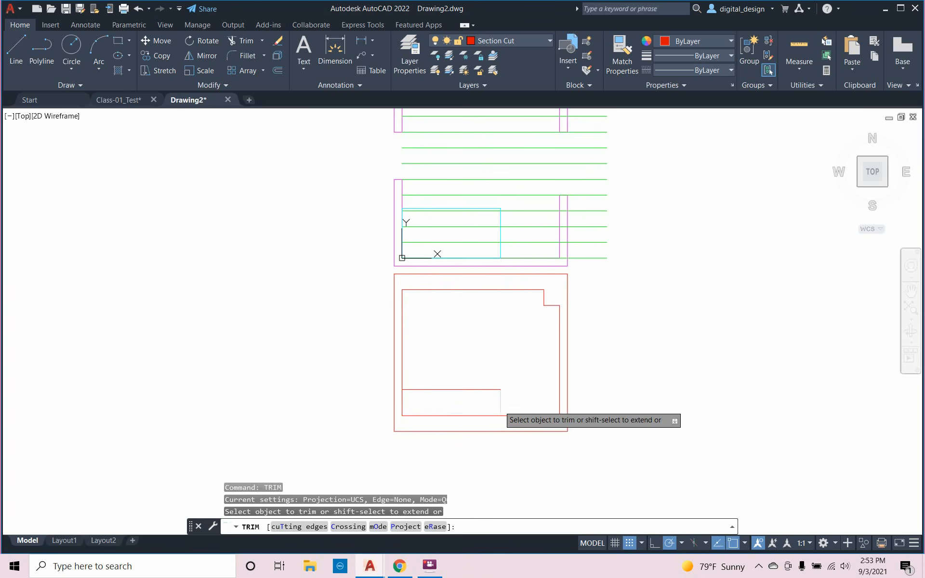
key("ctrl+z")
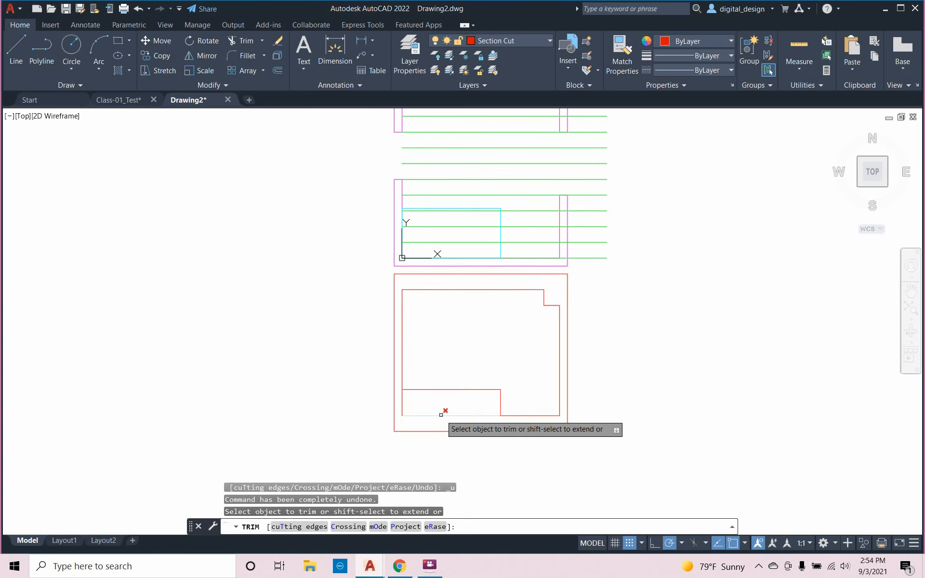
left_click(442, 414)
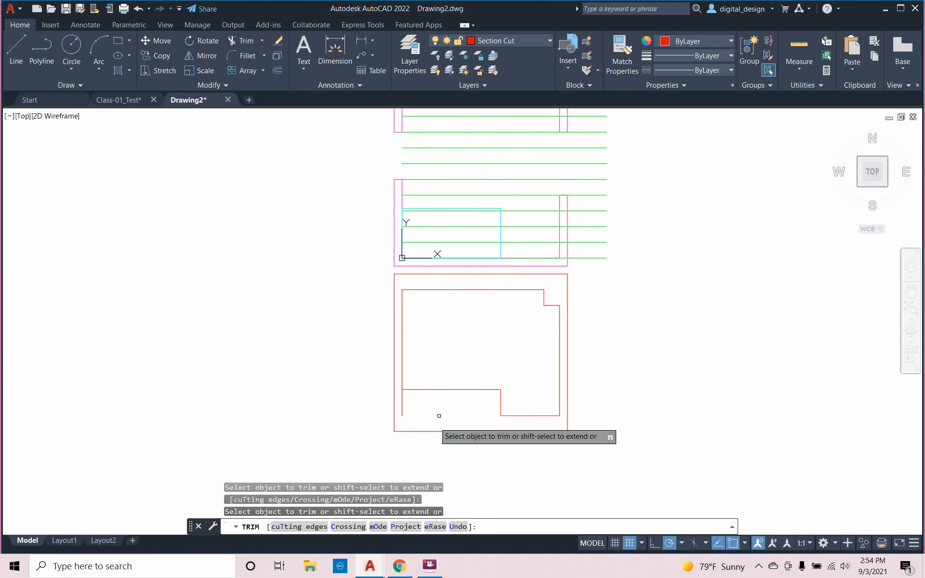
left_click(403, 401)
key("Escape")
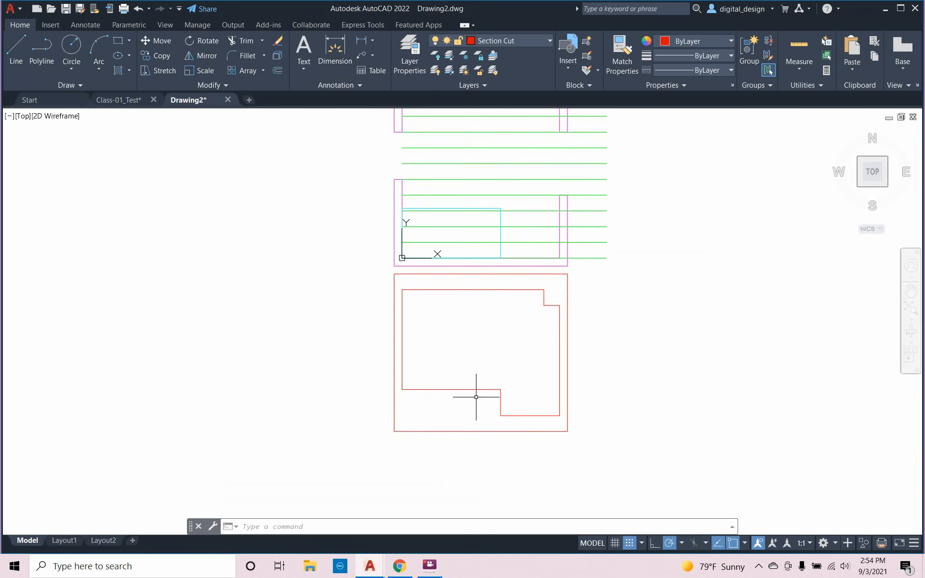
Join all the segments of the red section's inner and outer outlines
left_click(577, 441)
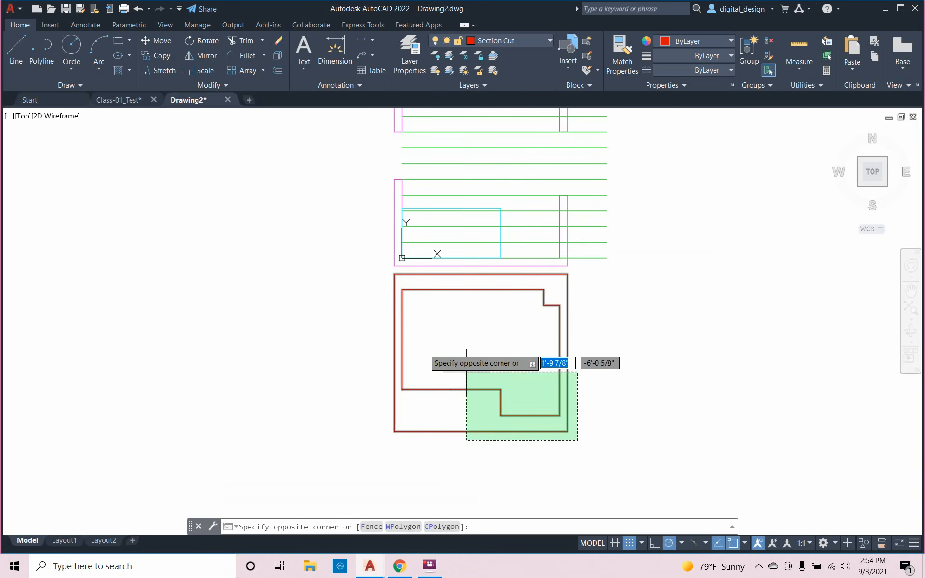
left_click(366, 272)
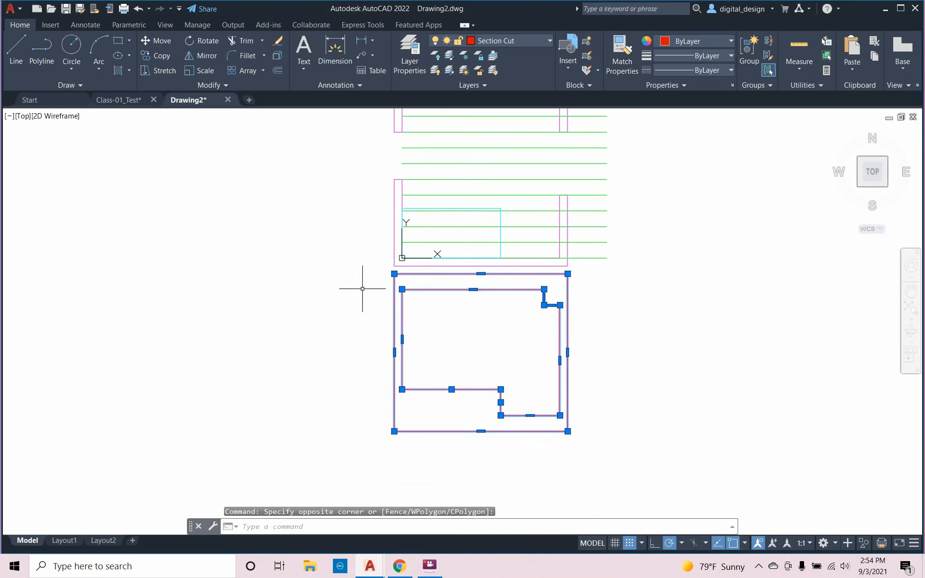
type("jo")
key("Return")
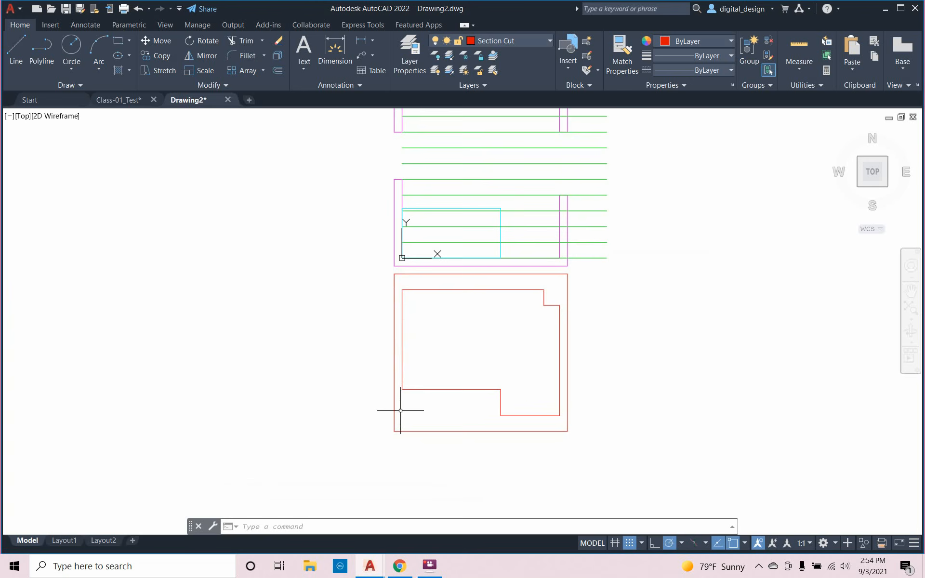
Create a new layer named Text Engraving and make it the current layer
type("la")
key("Return")
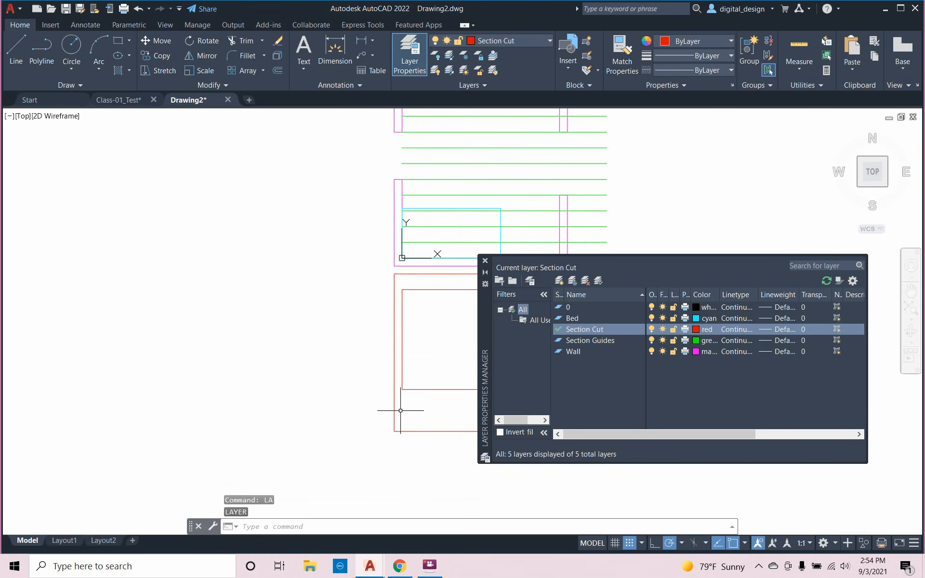
left_click(559, 282)
type("Tex")
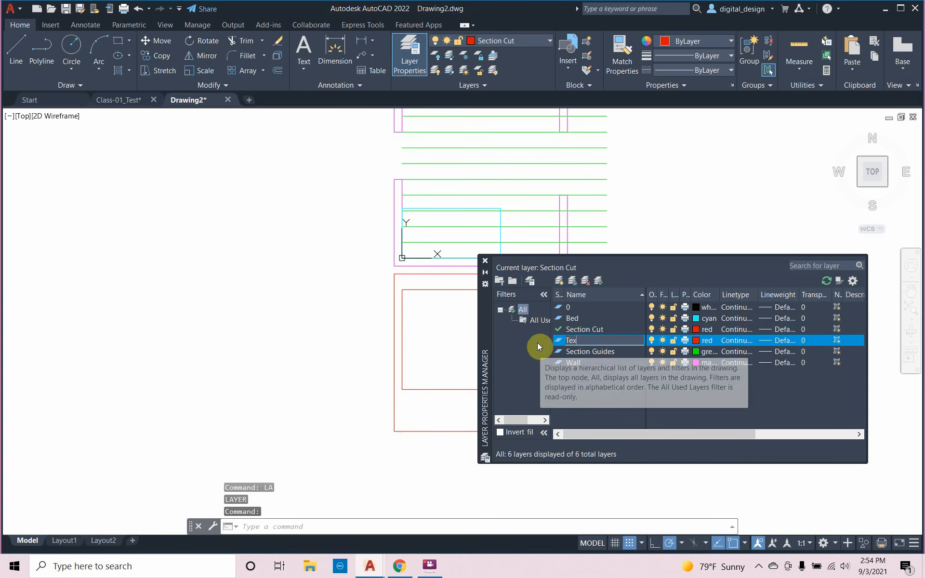
type("t Engraving")
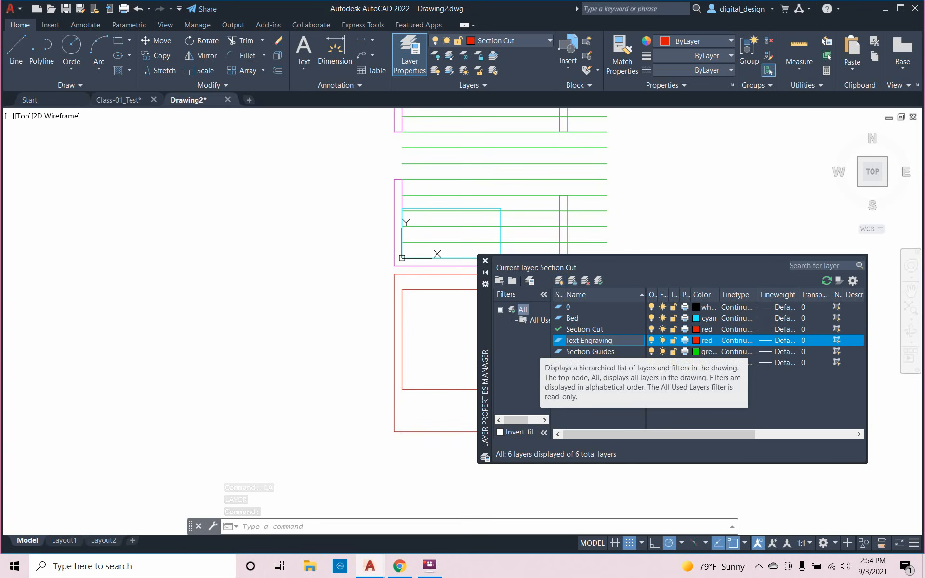
left_click(637, 337)
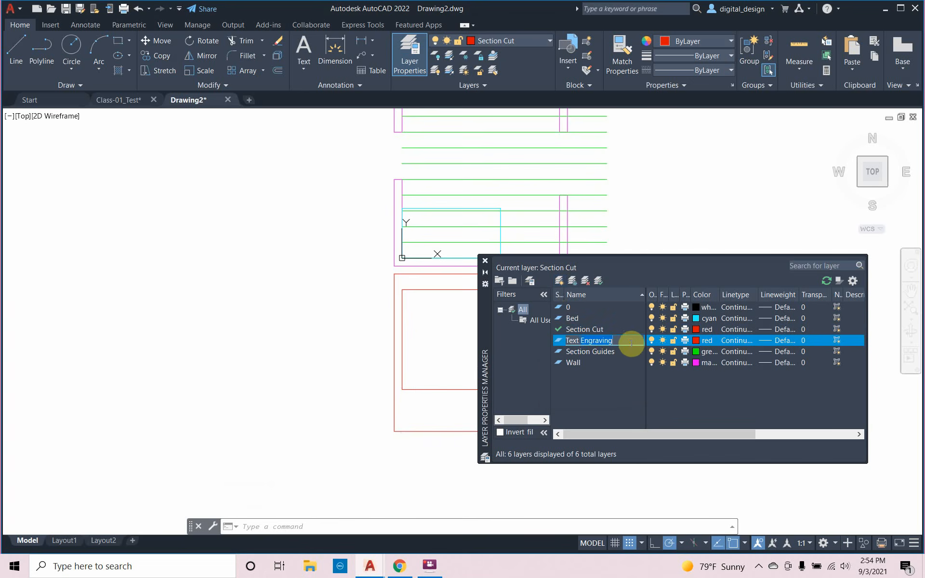
double_click(560, 341)
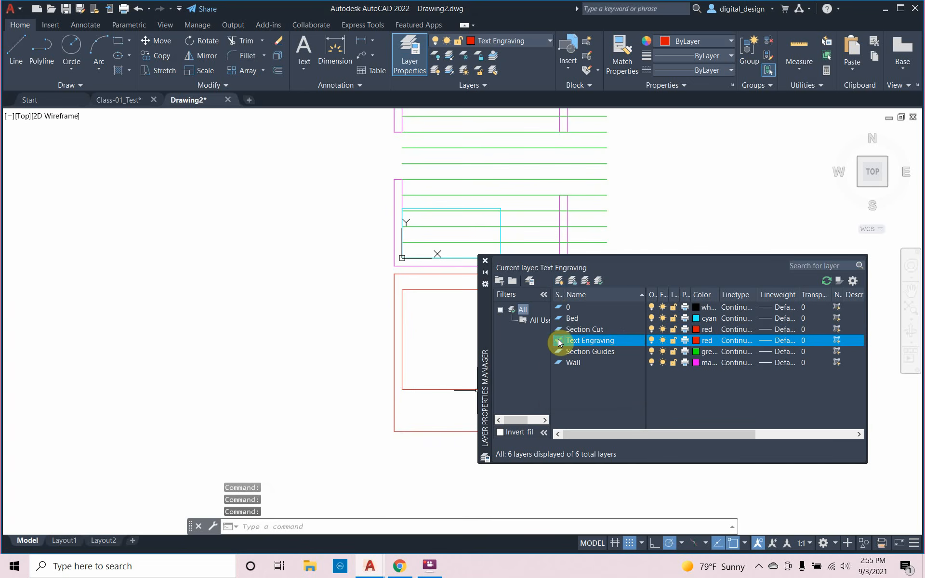
Set the Text Engraving layer's colour to blue and close the layer manager
left_click(696, 340)
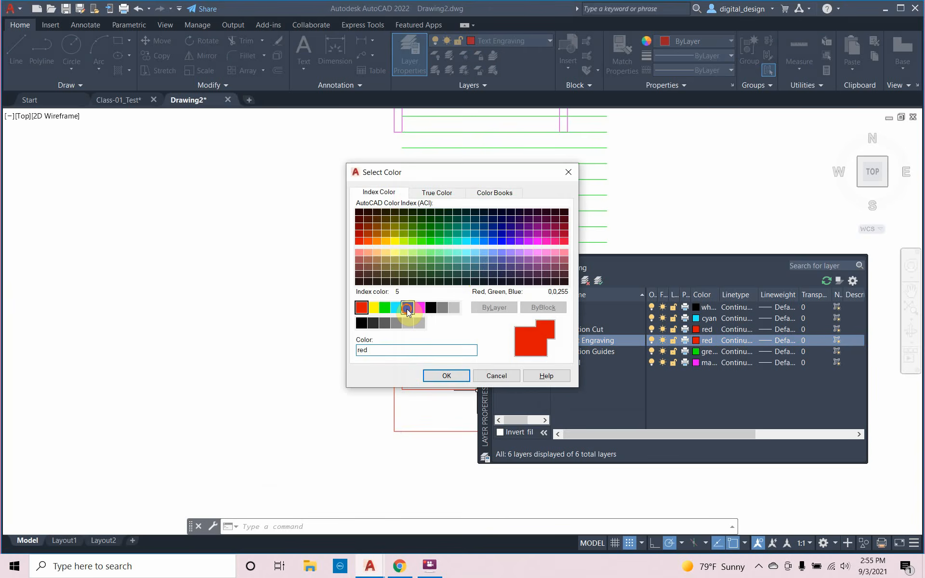
left_click(407, 309)
left_click(444, 375)
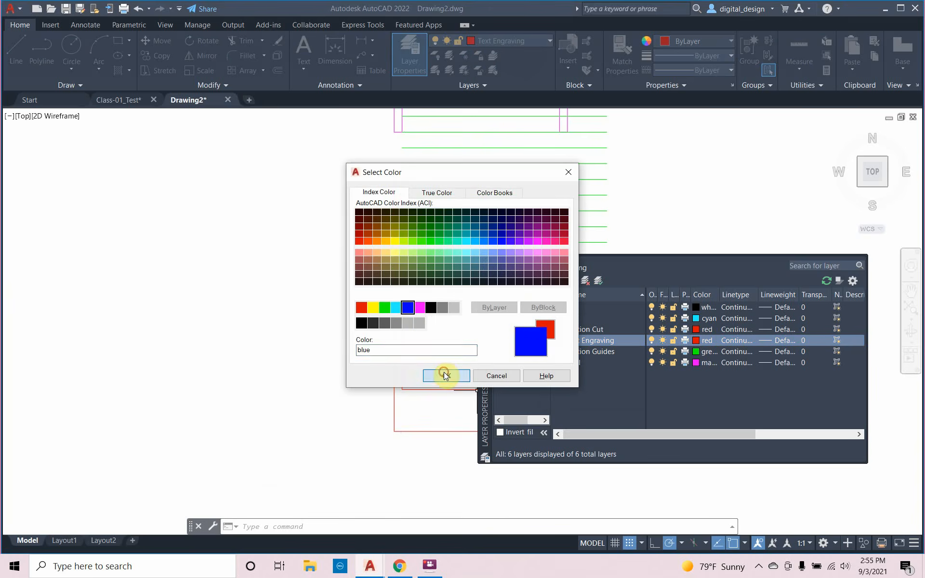
left_click(485, 262)
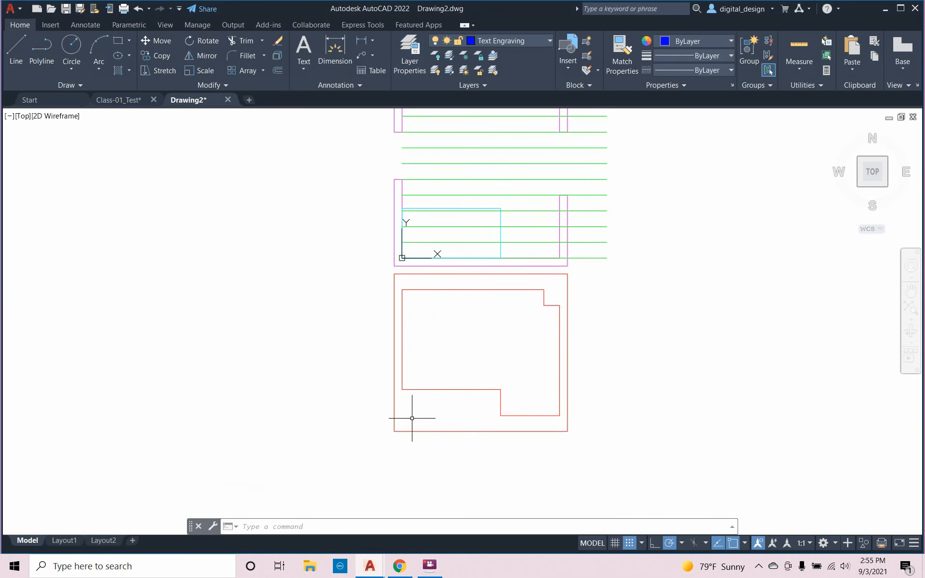
Add the multiline text "A" below the bed step, starting at the former lower-left inner corner, in a box about 4' wide
type("mt")
key("Return")
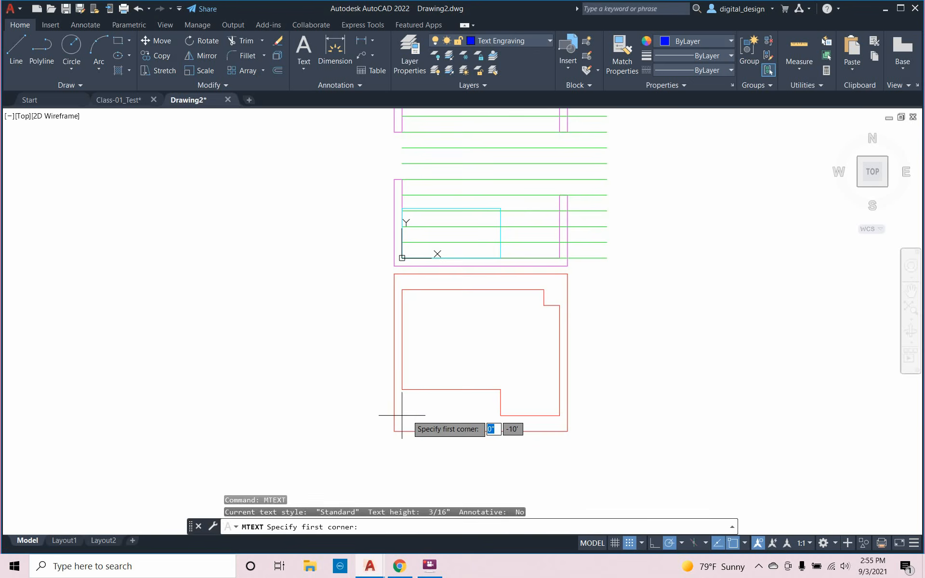
left_click(418, 416)
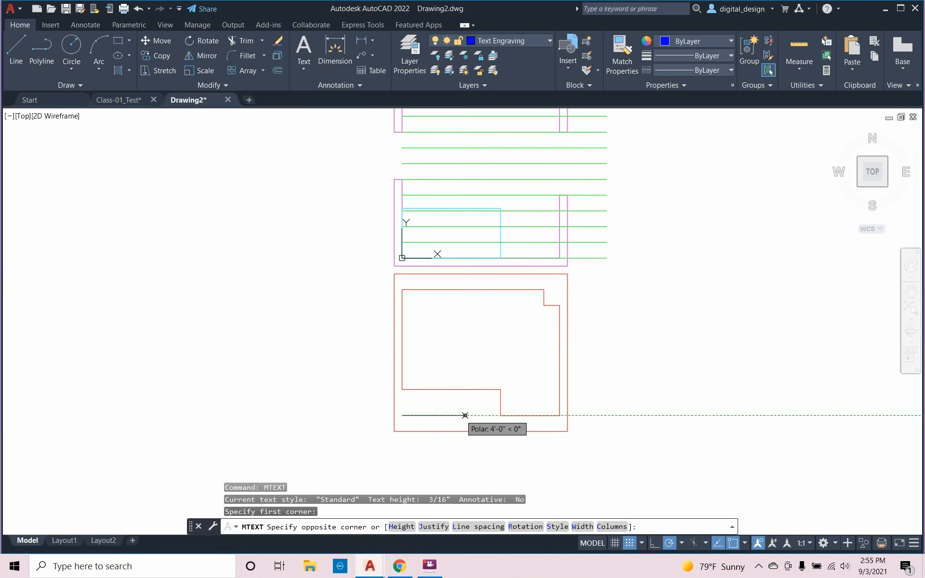
left_click(465, 415)
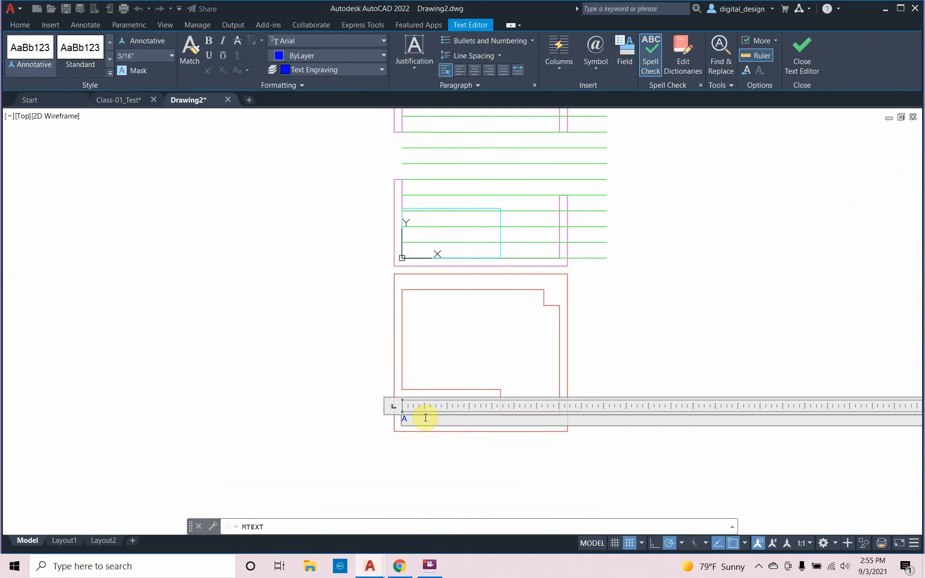
left_click(413, 445)
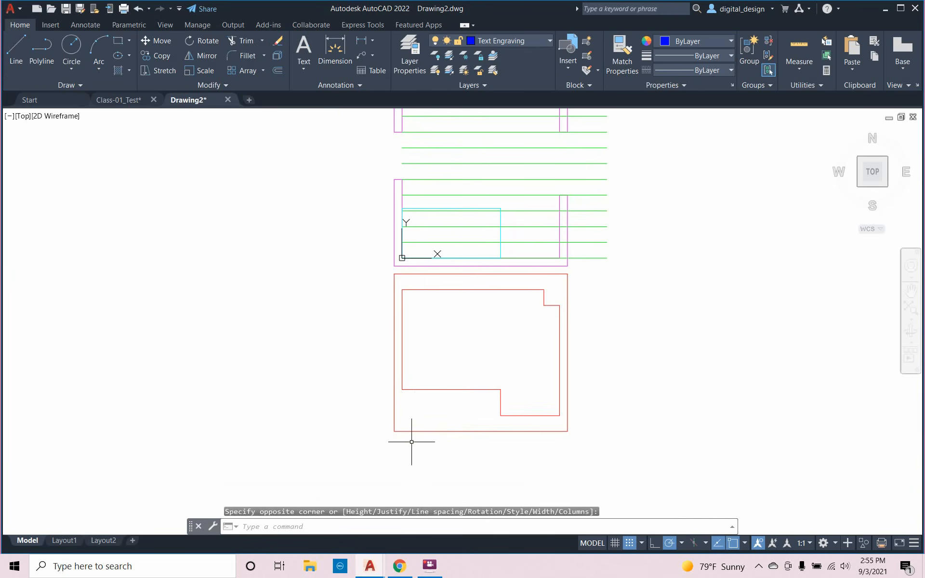
scroll(411, 442, "up", 5)
scroll(362, 344, "up", 4)
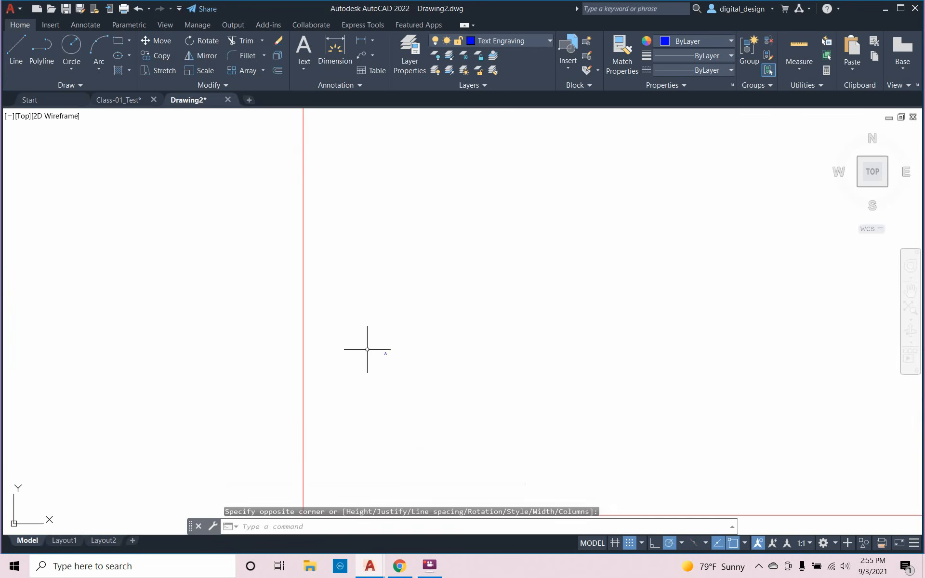
left_click(384, 353)
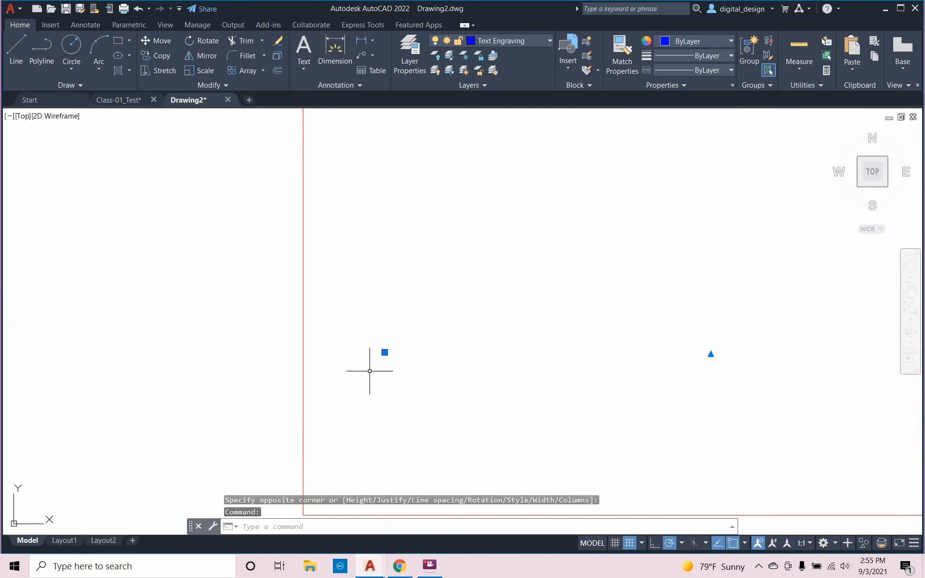
type("scale")
key("Return")
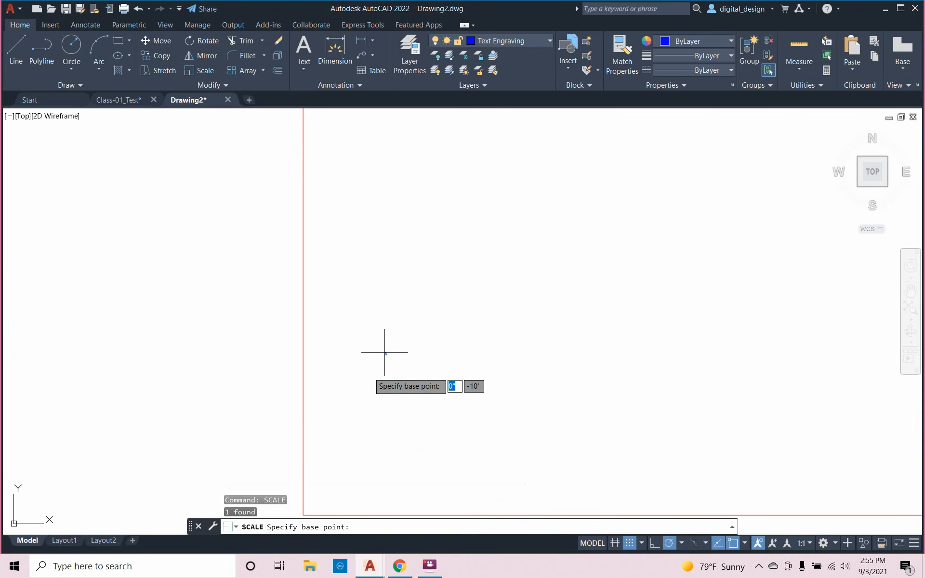
left_click(385, 354)
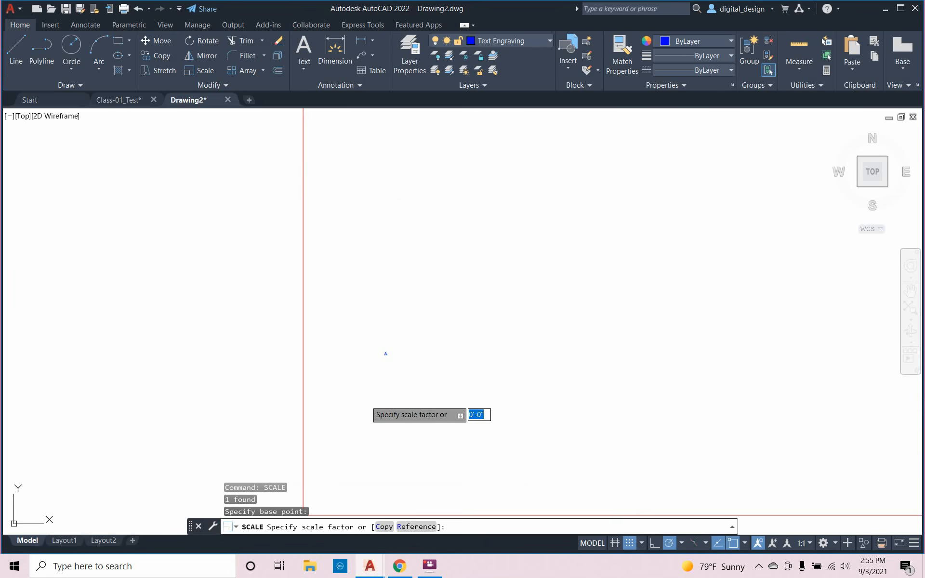
scroll(332, 332, "down", 3)
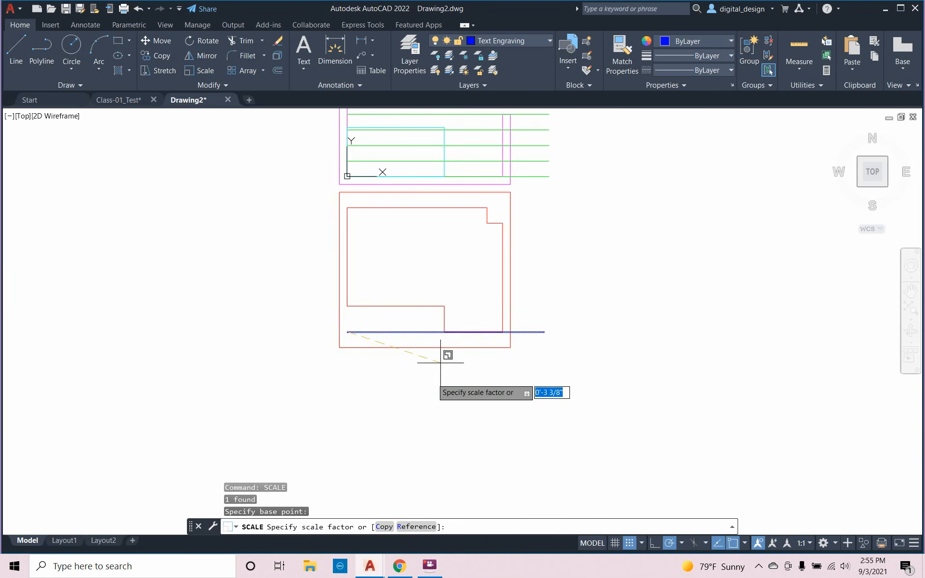
key("Escape")
key("Escape")
key("Escape")
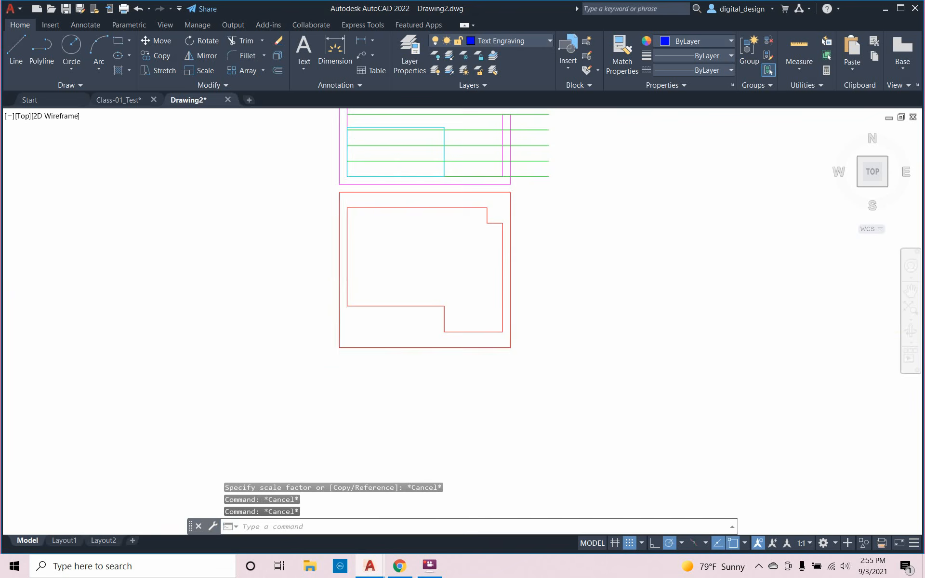
Turn off grid snap and scale up the tiny letter A freehand to roughly one-tenth of the red section's height
scroll(345, 341, "up", 4)
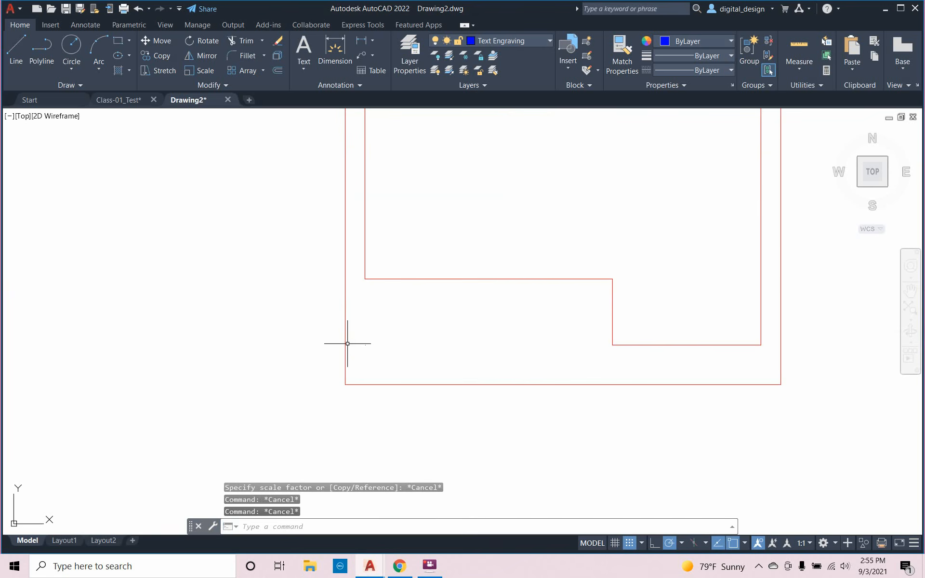
left_click(631, 543)
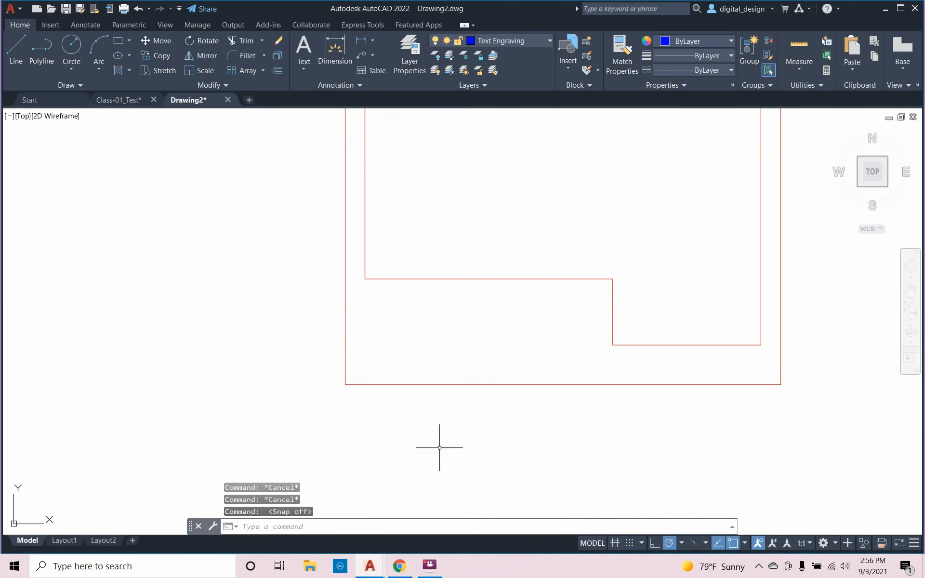
scroll(366, 347, "up", 4)
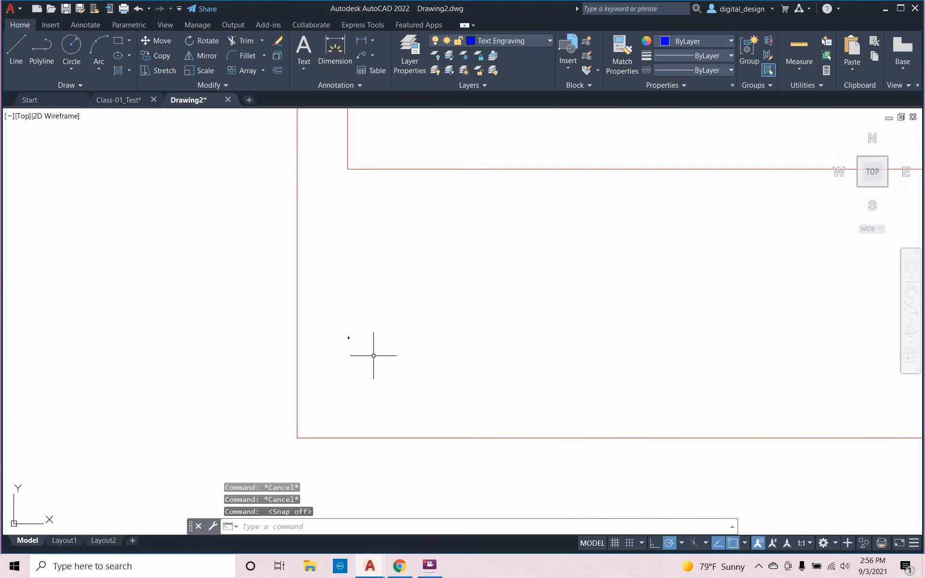
type("scale")
key("Return")
left_click(372, 350)
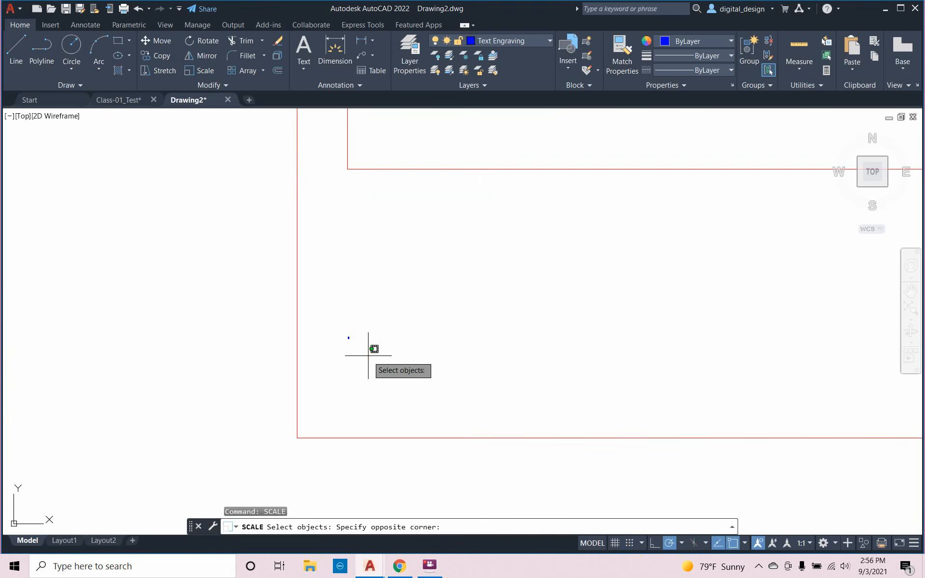
left_click(337, 325)
key("Return")
left_click(338, 344)
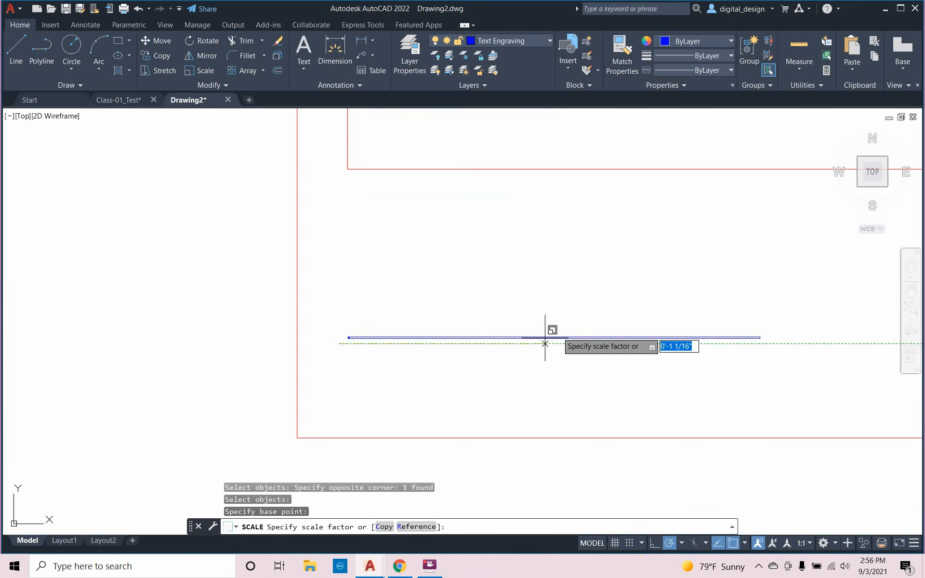
scroll(530, 285, "down", 5)
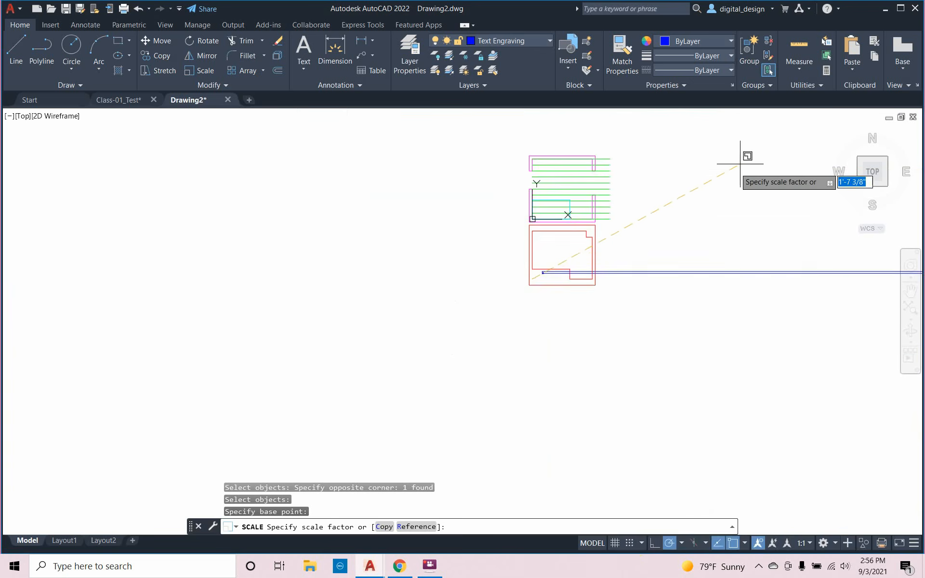
scroll(689, 207, "down", 3)
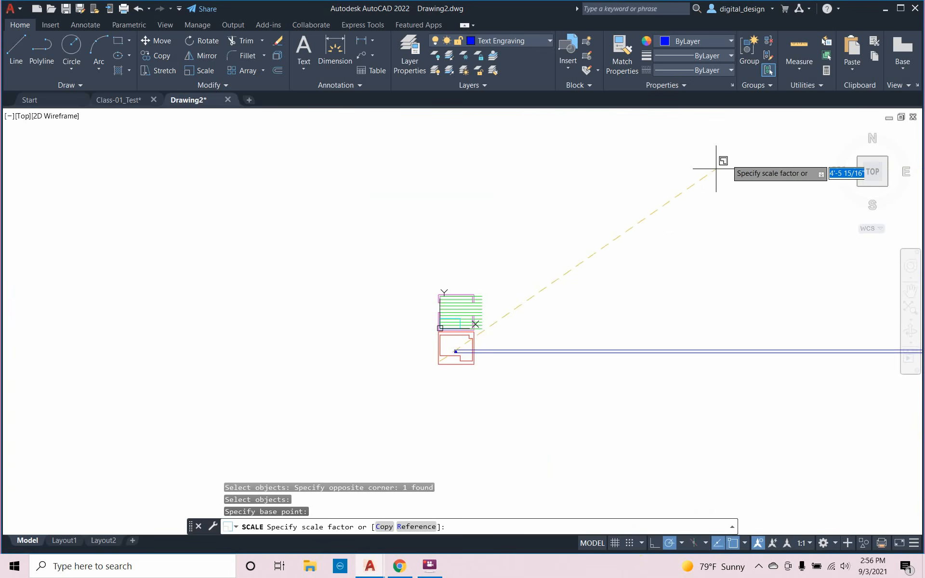
left_click(683, 197)
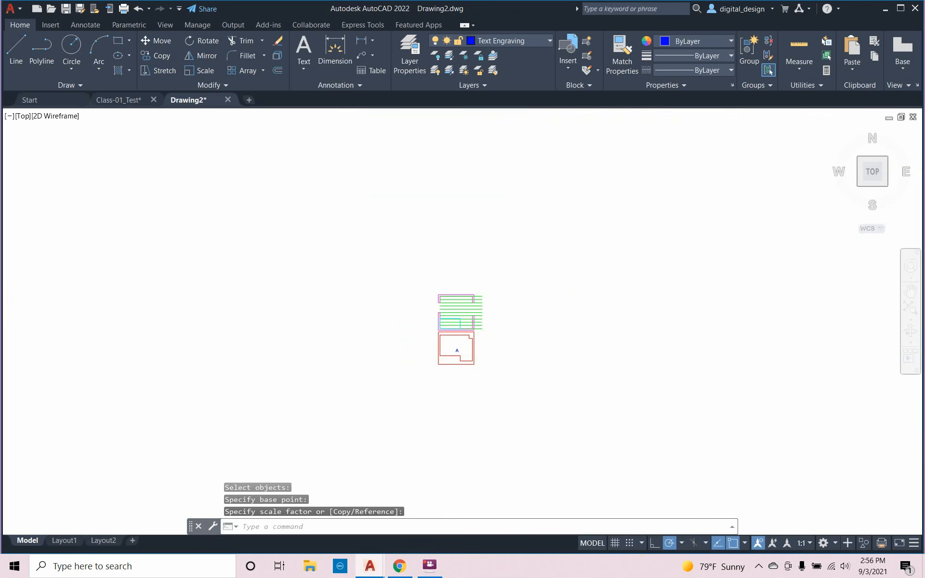
Move the enlarged letter A into the solid area below the bed step, near the section's left wall
scroll(428, 372, "up", 2)
scroll(426, 376, "up", 1)
scroll(427, 375, "up", 4)
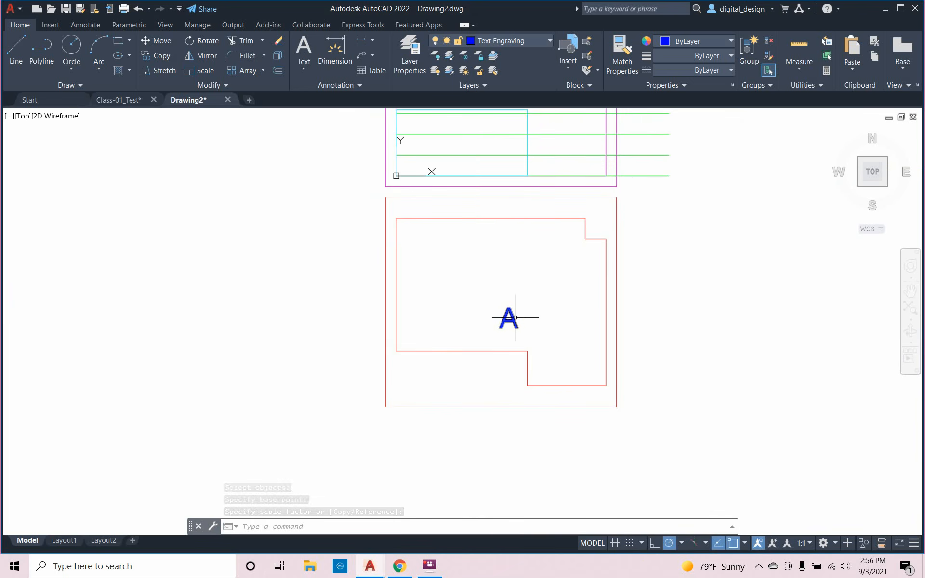
left_click(524, 316)
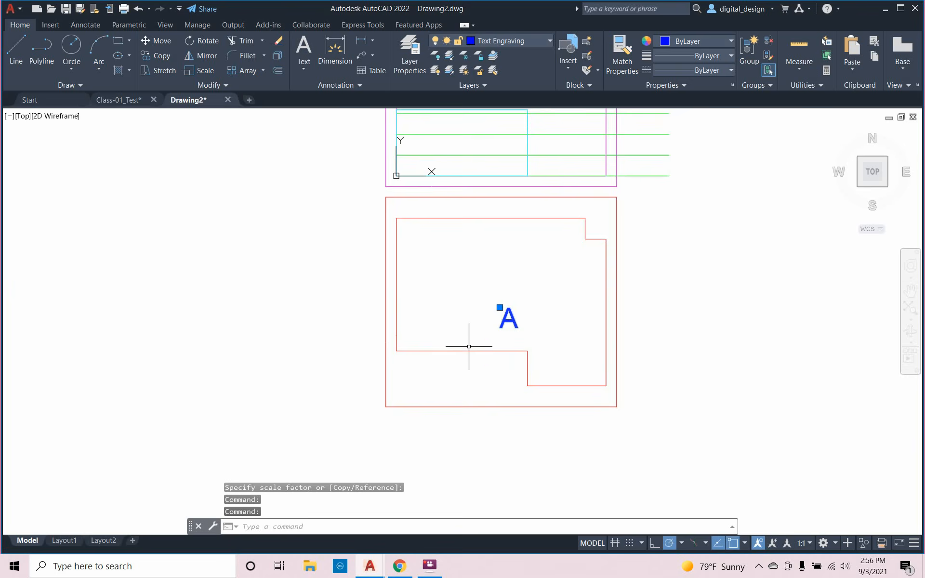
type("moc")
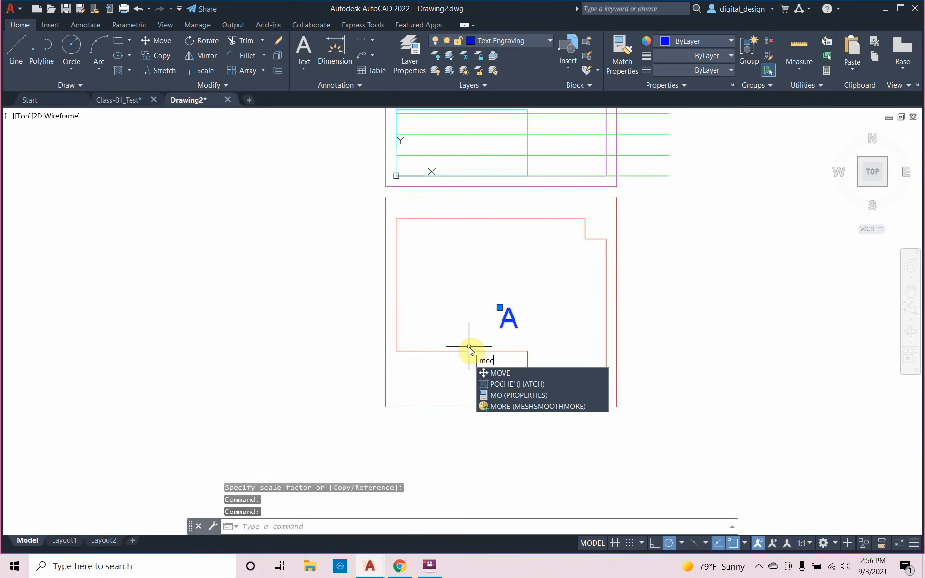
key("BackSpace")
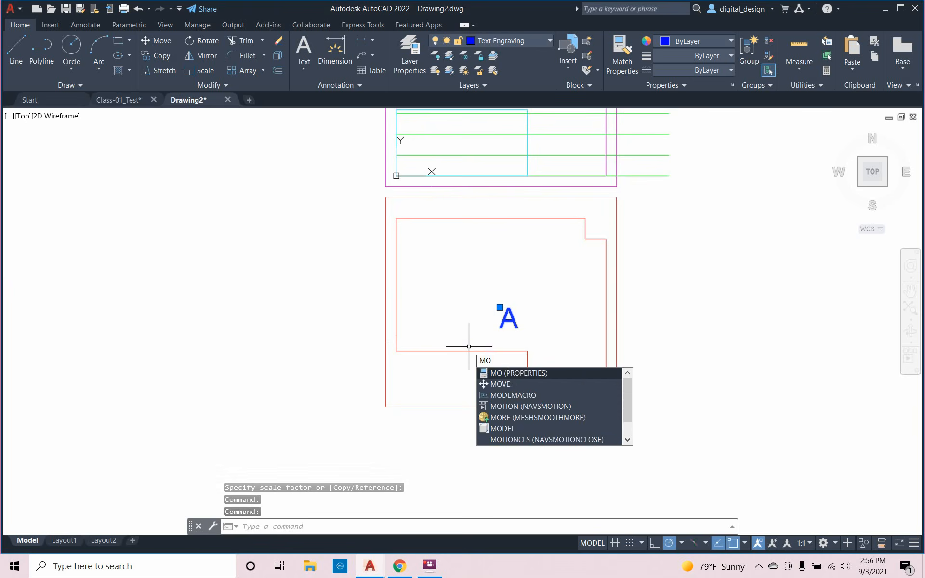
type("v")
key("Return")
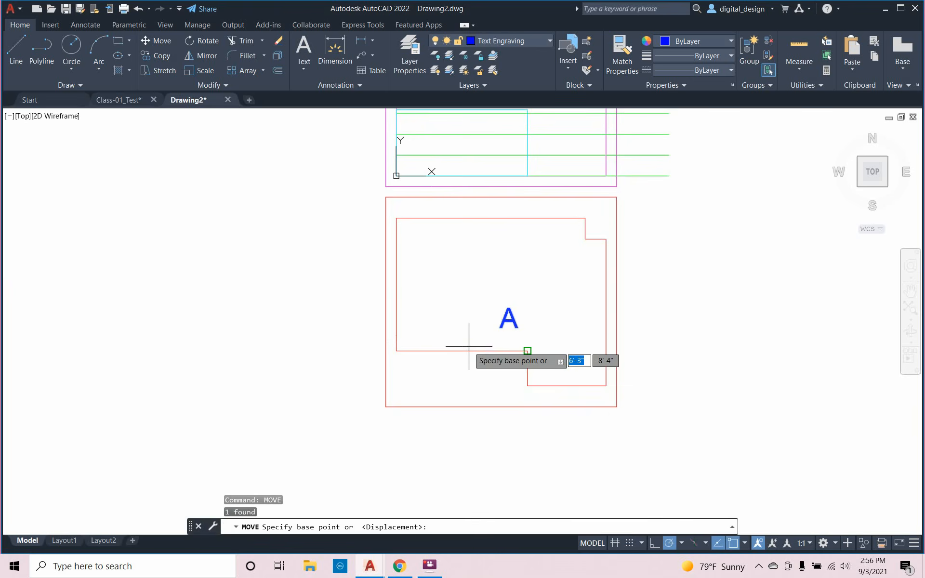
left_click(518, 321)
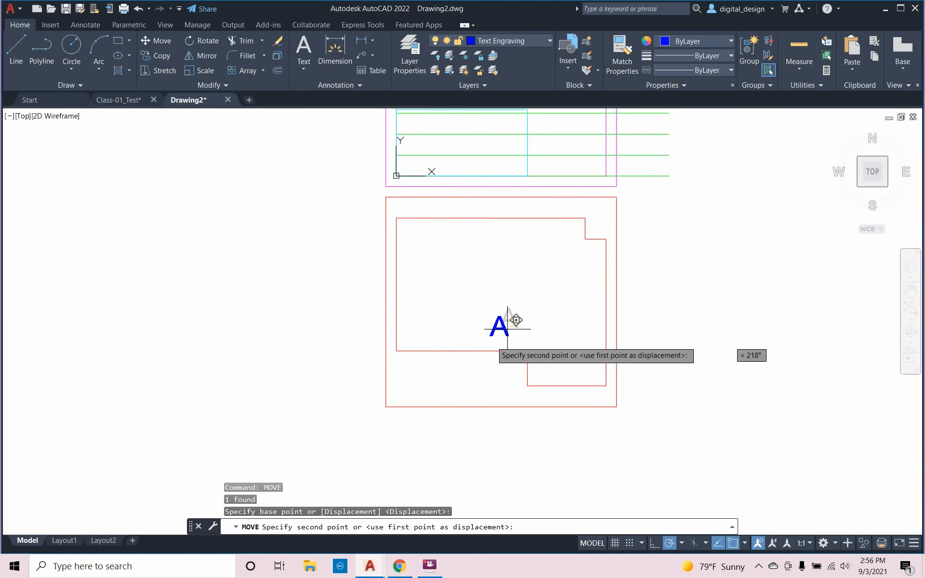
left_click(430, 373)
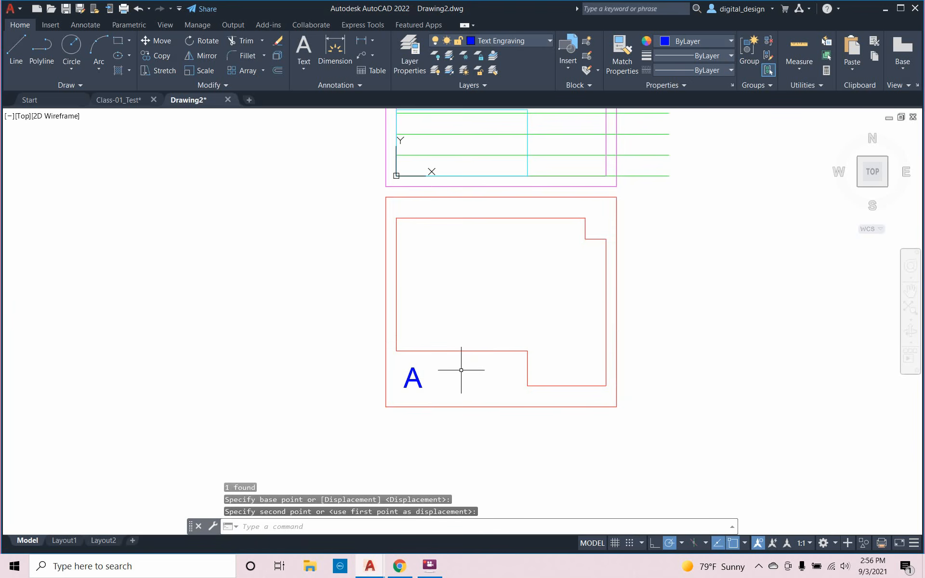
Move the letter A down and left to the lower-left corner of the red outer outline
left_click(407, 388)
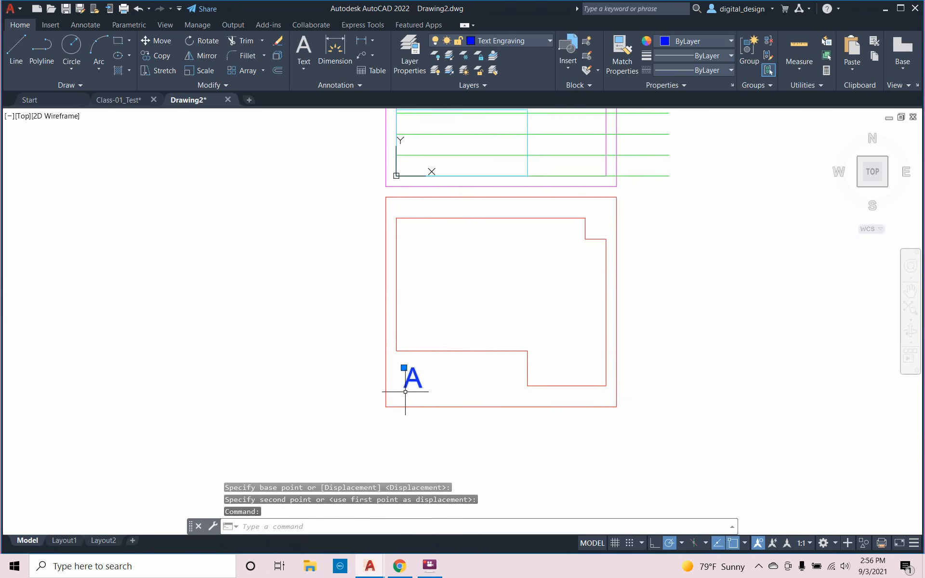
type("mo")
key("Return")
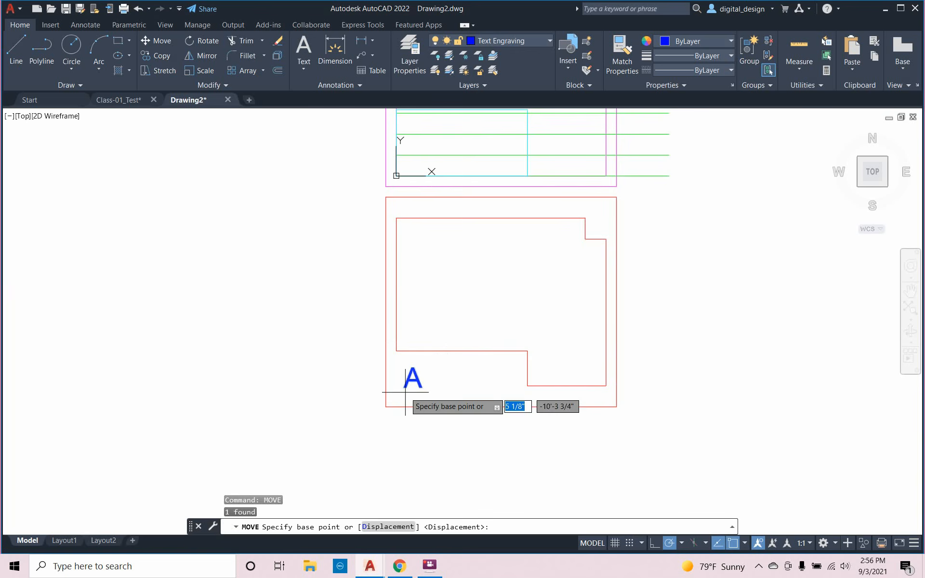
left_click(405, 394)
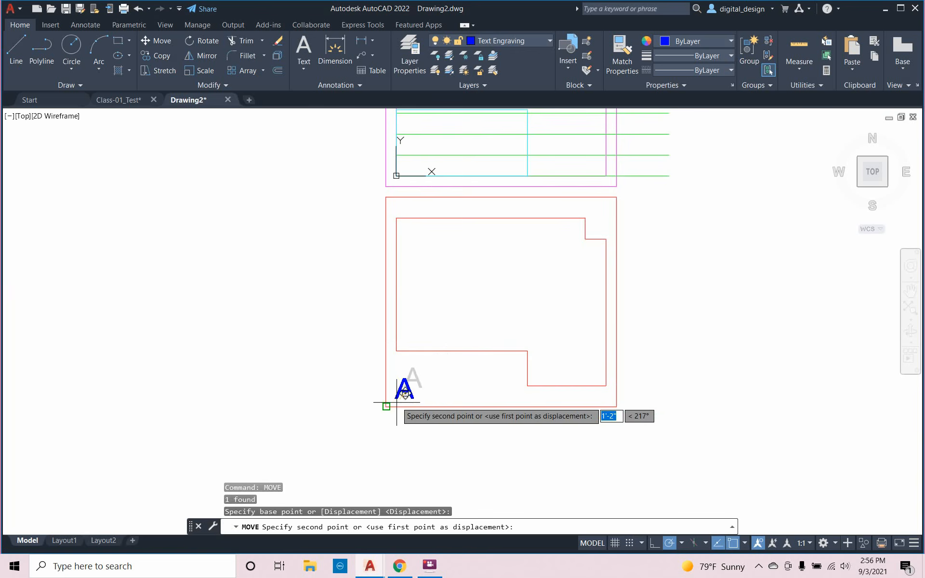
left_click(397, 402)
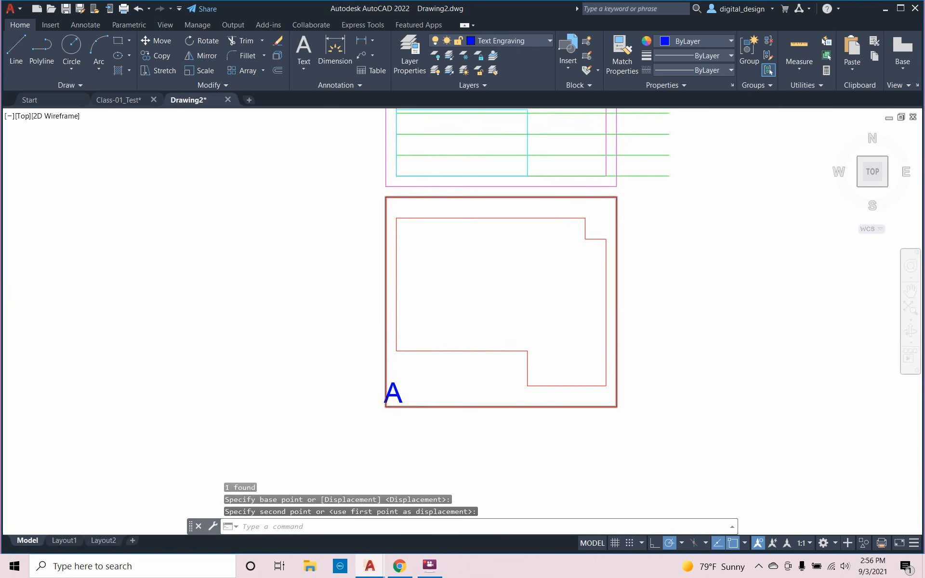
Move the letter A slightly to the right so it sits fully inside the lower-left corner of the outer outline
scroll(405, 403, "up", 4)
left_click(406, 391)
left_click(430, 381)
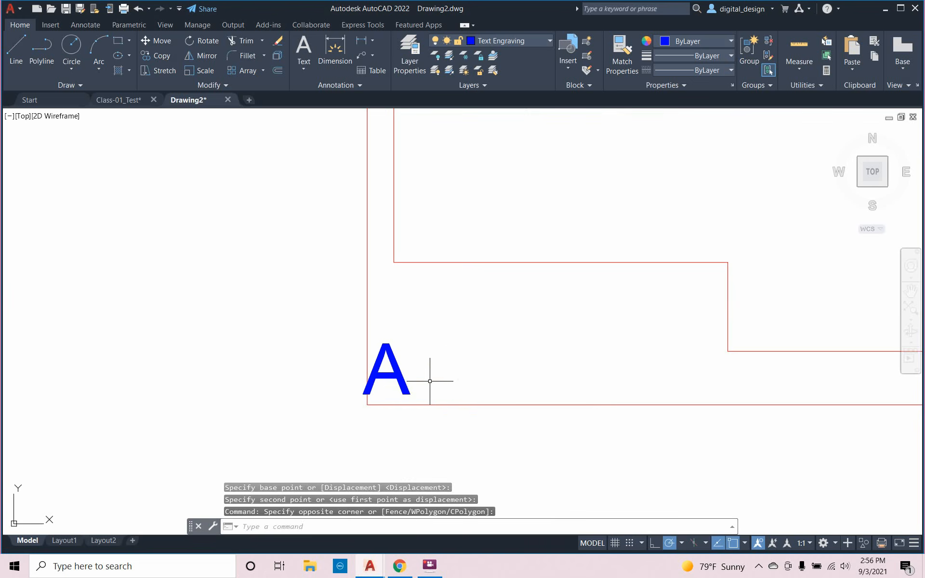
type("mo")
key("Return")
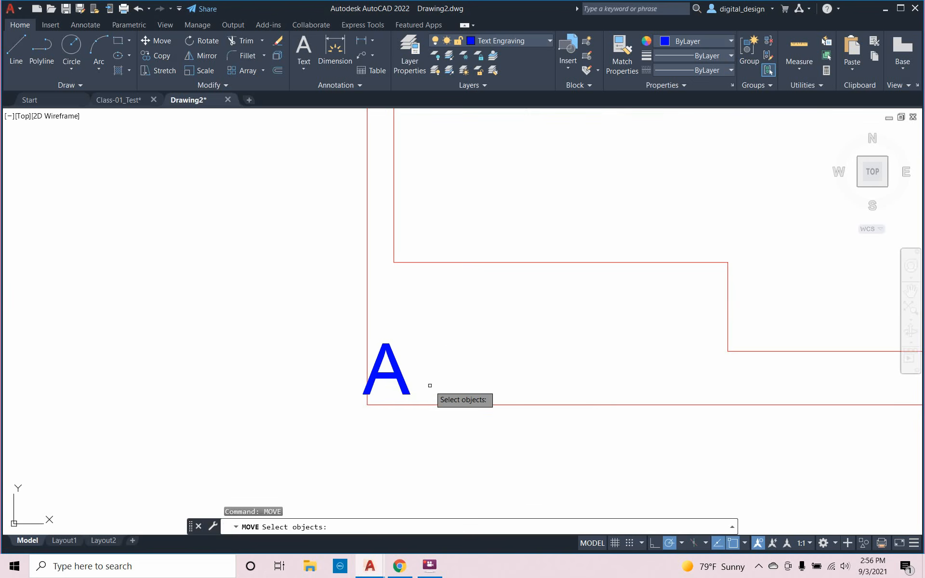
left_click(407, 391)
left_click(409, 391)
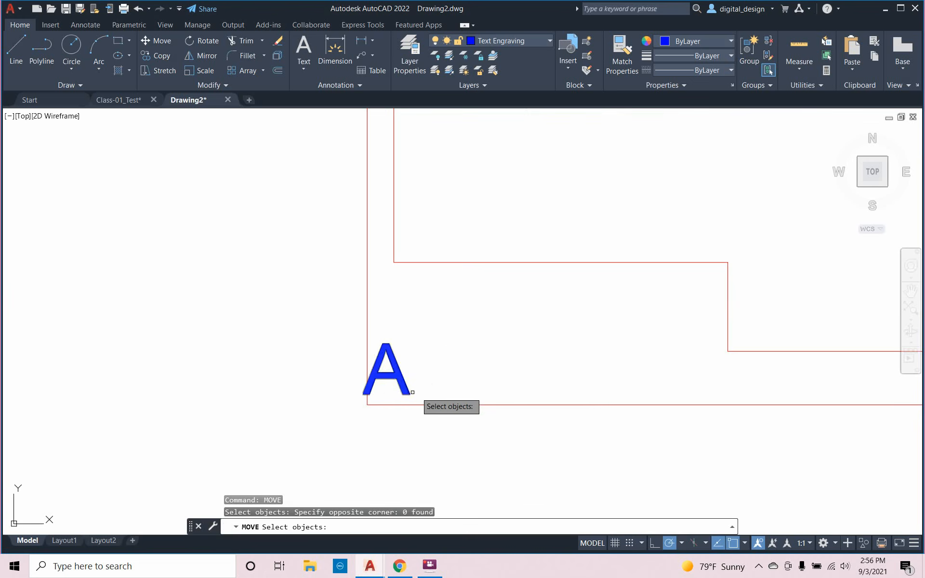
left_click(408, 391)
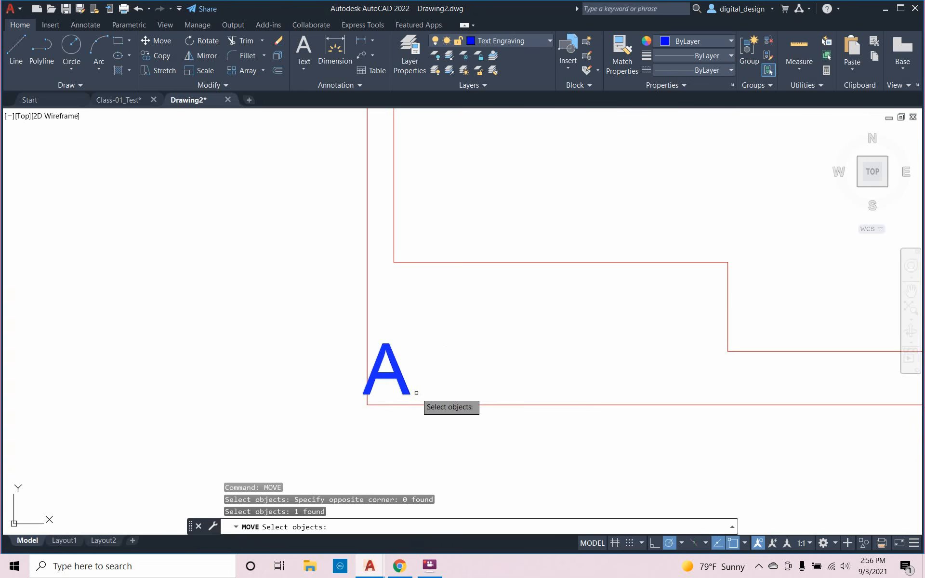
left_click(410, 395)
key("Return")
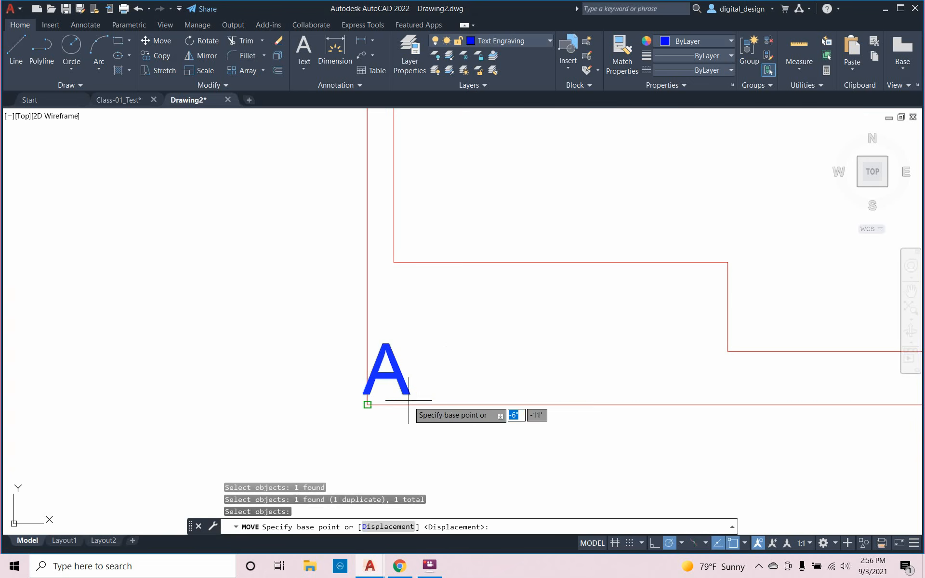
left_click(367, 405)
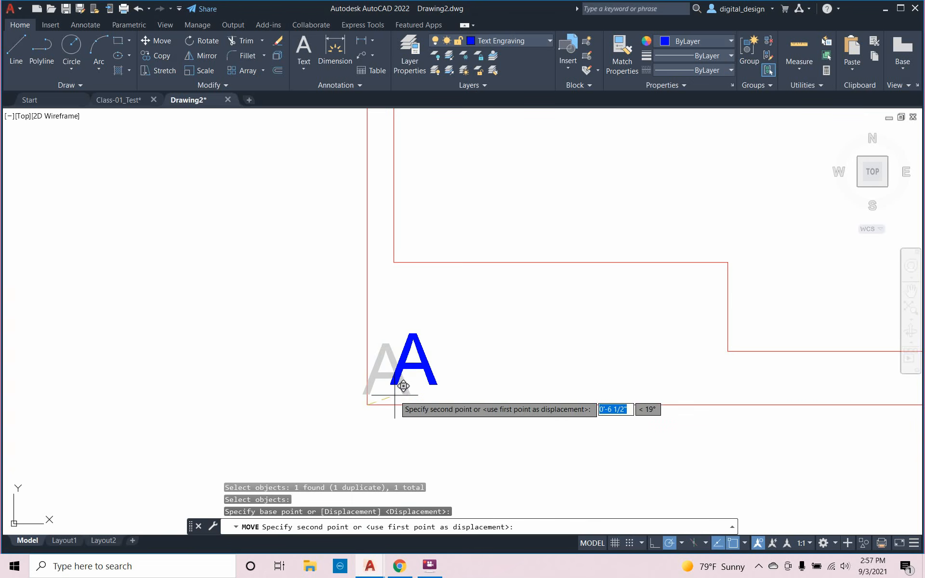
key("Escape")
key("Escape")
key("Escape")
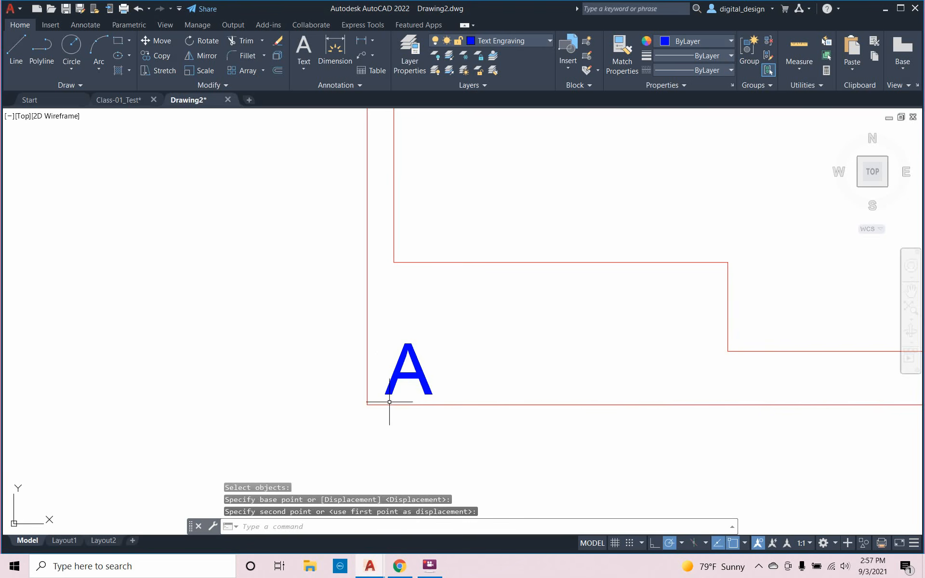
Try to rescale the letter A freehand from its lower-left corner, and undo the scaling
left_click(408, 371)
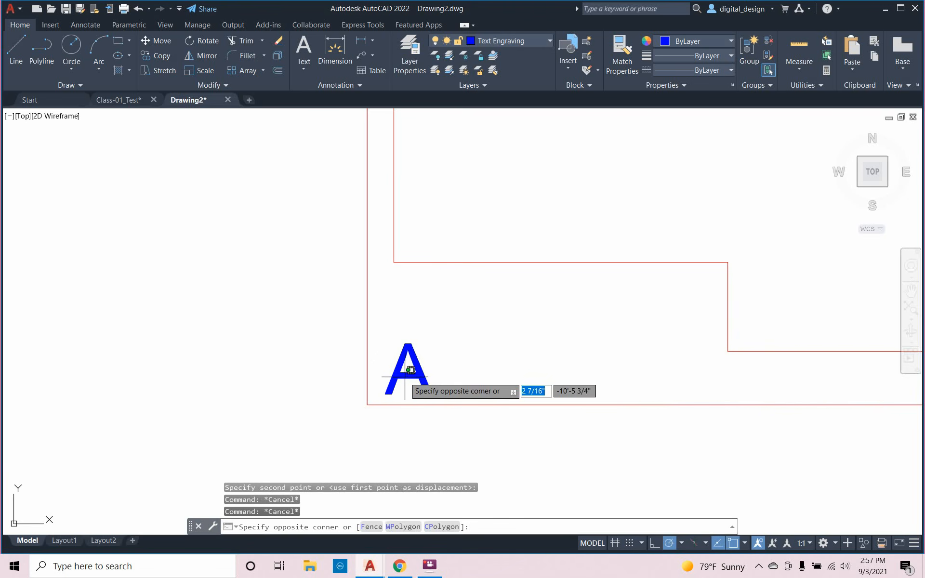
key("Escape")
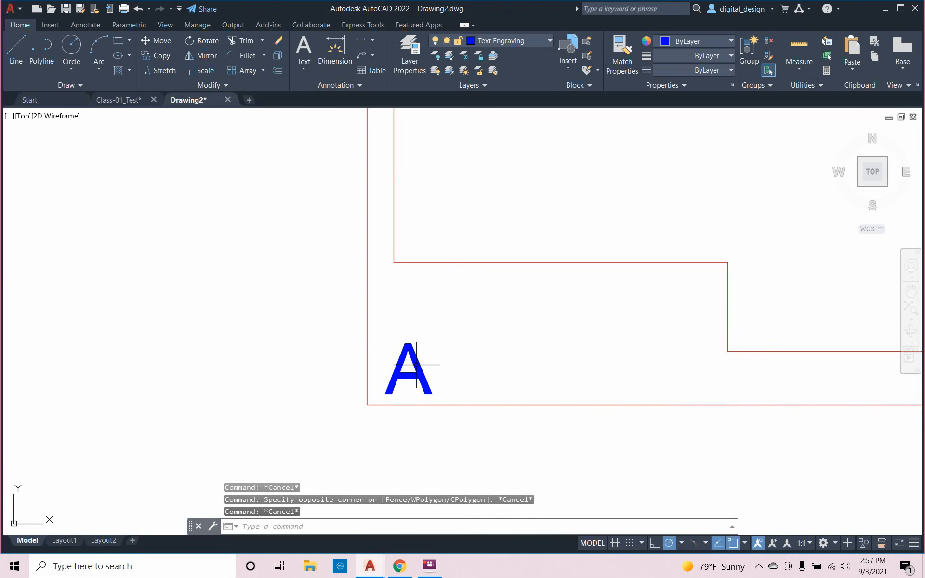
left_click(418, 362)
type("scale")
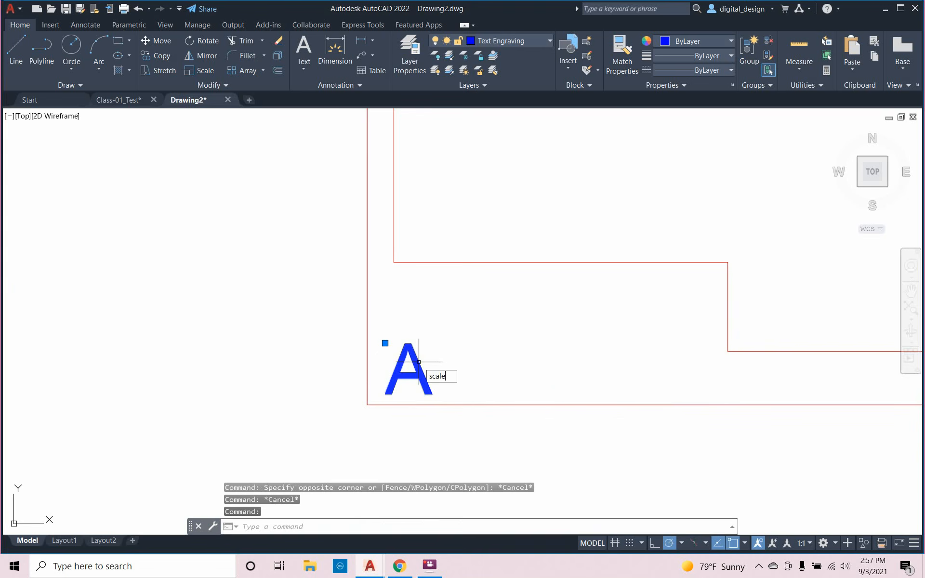
key("Return")
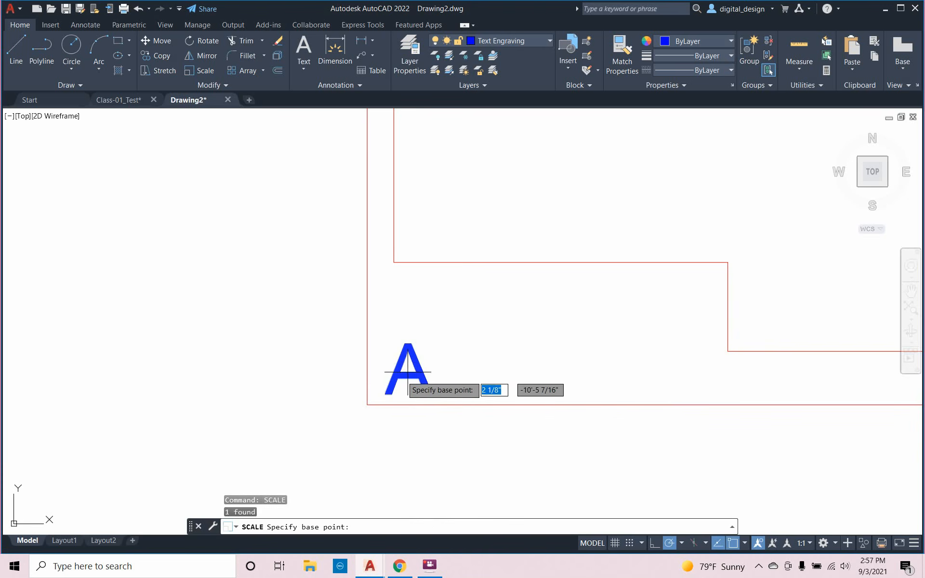
left_click(388, 393)
left_click(438, 386)
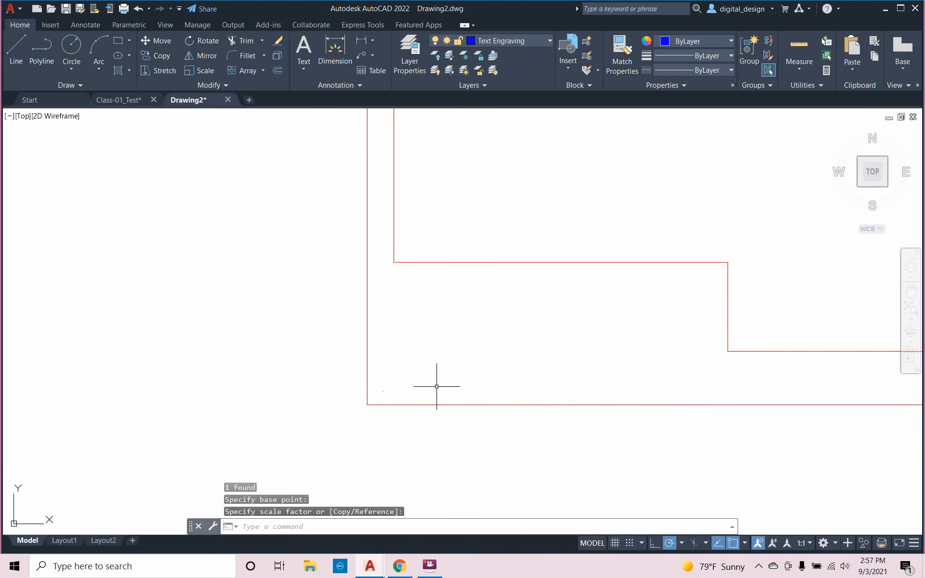
type("u")
key("Return")
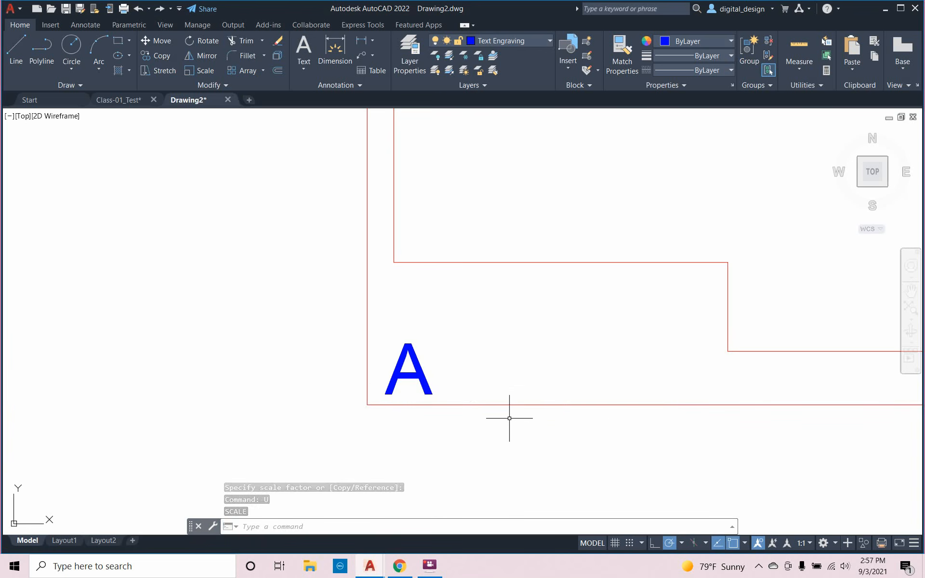
Scale the letter A freehand from its lower-left corner down to about half its size
type("scale")
key("Return")
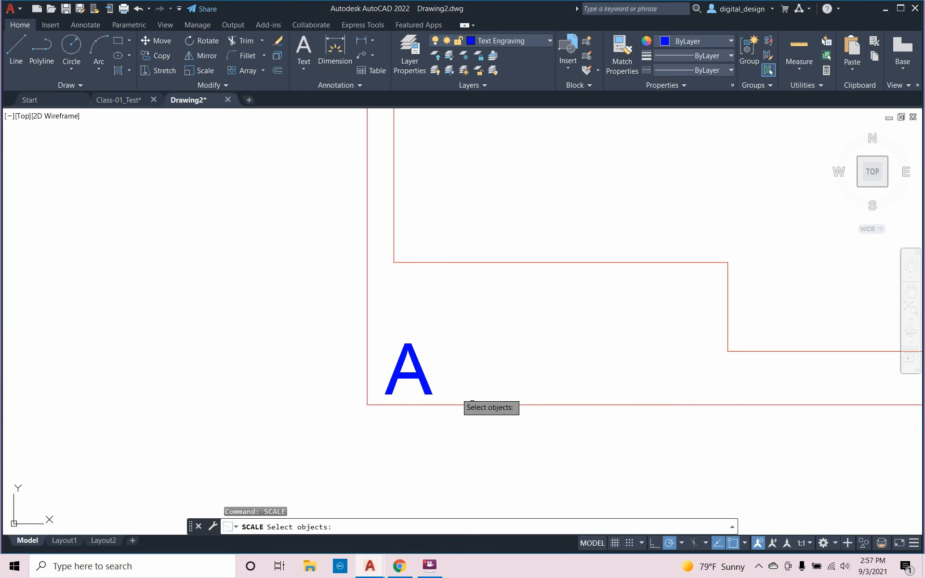
left_click(428, 385)
key("Return")
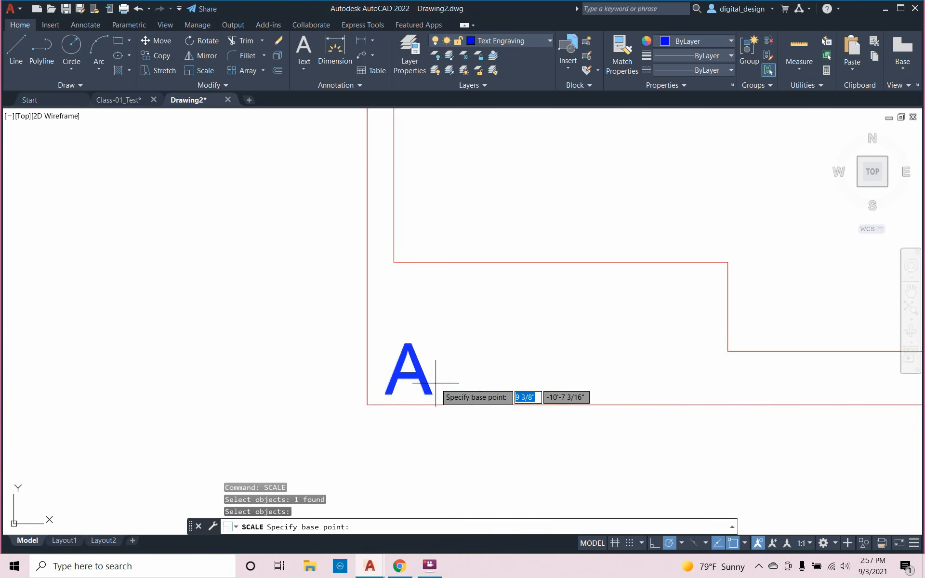
left_click(385, 392)
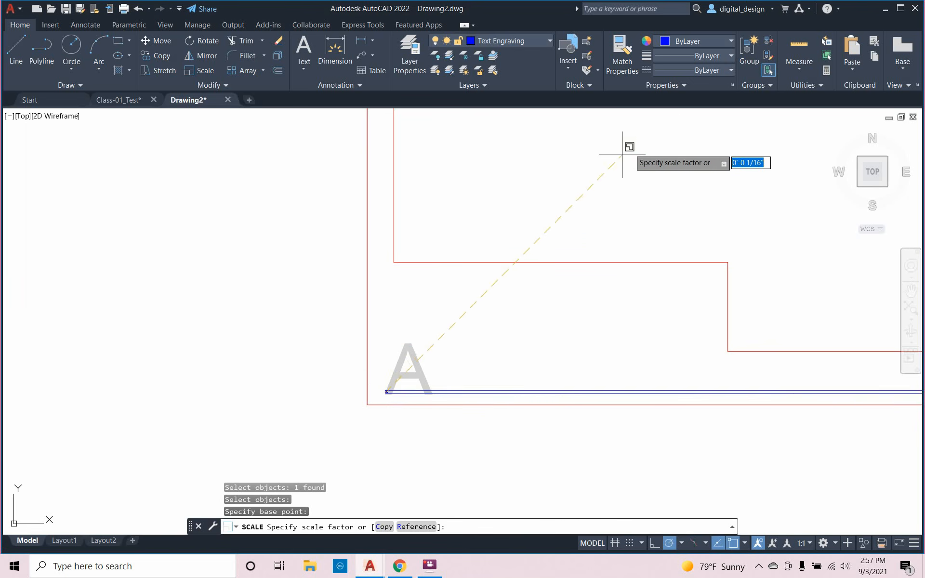
scroll(571, 200, "down", 5)
scroll(536, 241, "up", 4)
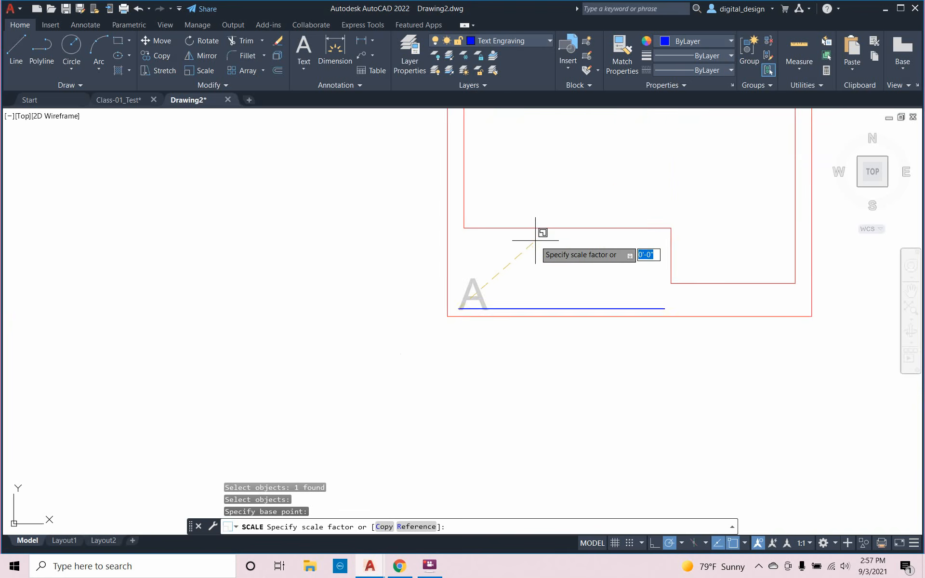
scroll(610, 201, "down", 6)
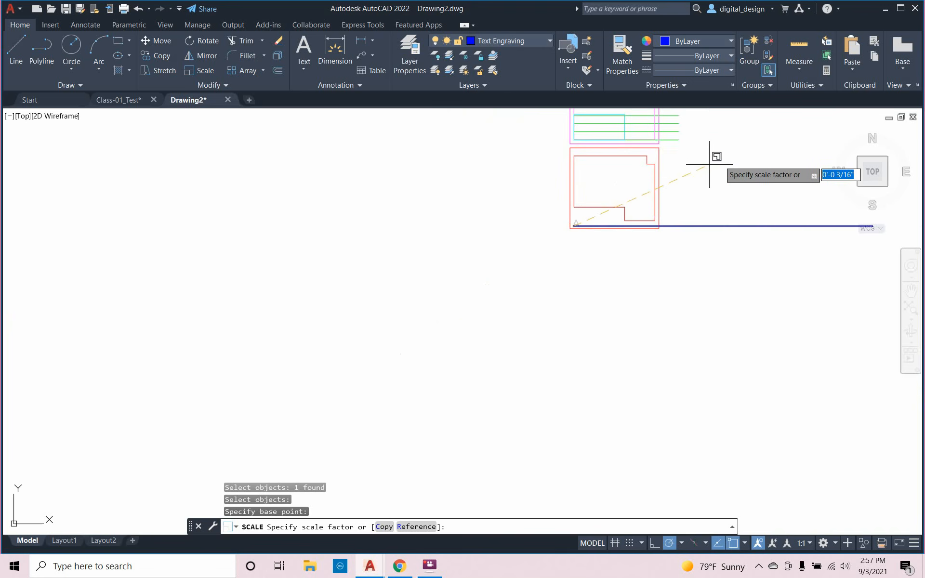
middle_click_drag(682, 190, 522, 345)
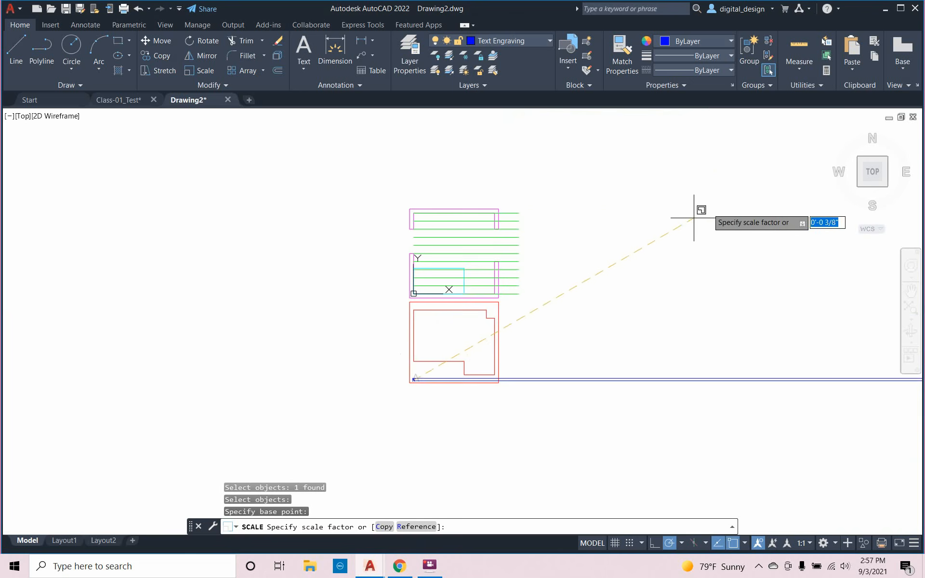
left_click(771, 160)
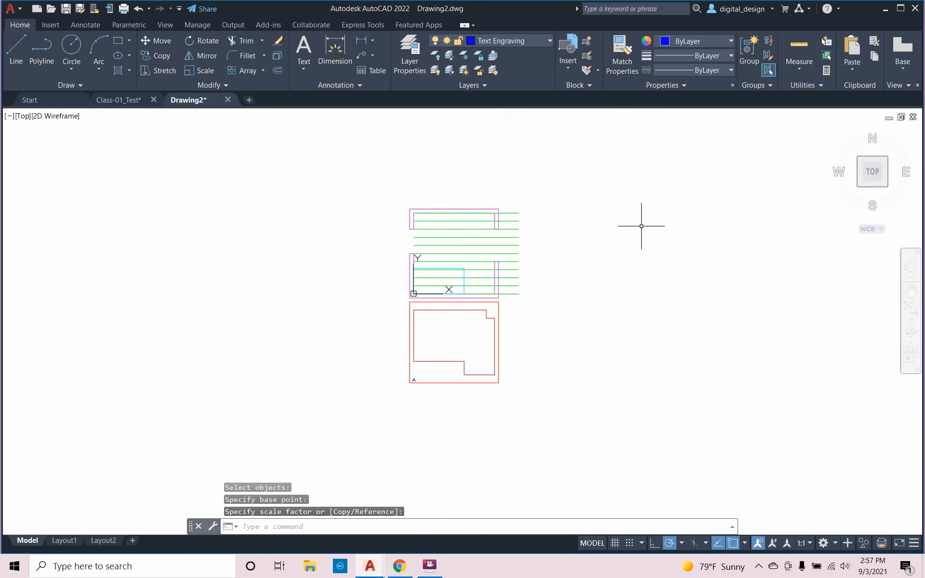
Copy both red section outlines and the letter A horizontally to the right with Ortho on, leaving a gap about a quarter of the section's width
scroll(380, 425, "up", 2)
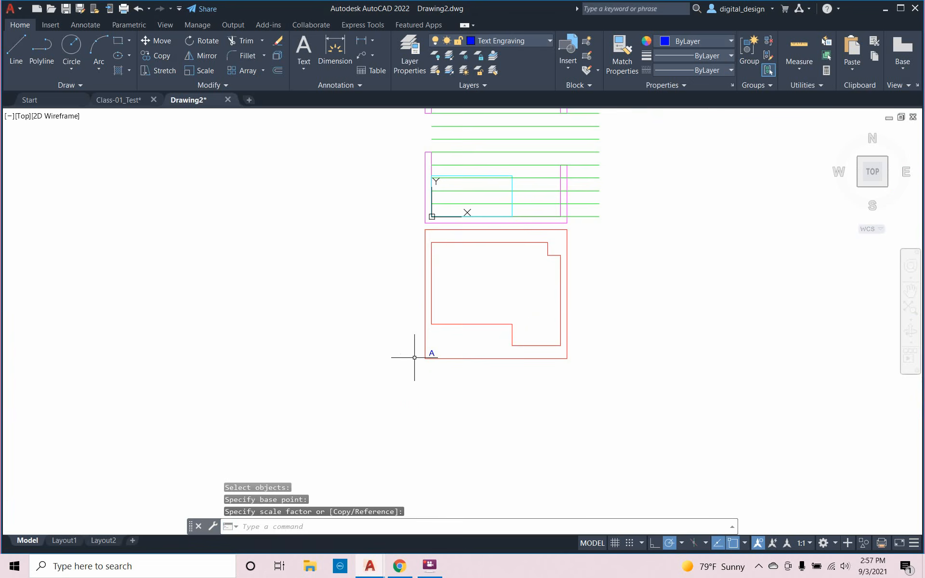
middle_click_drag(414, 358, 337, 419)
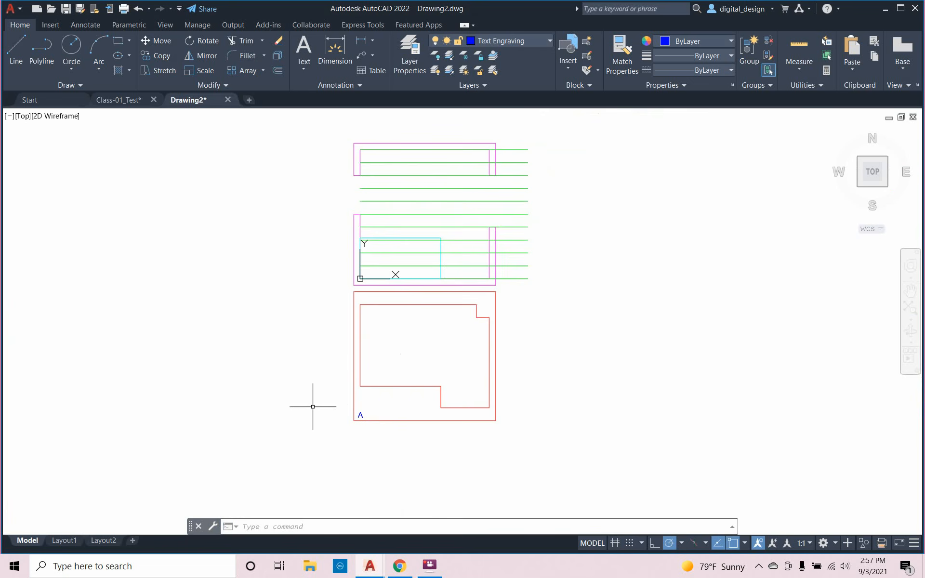
middle_click_drag(340, 428, 330, 434)
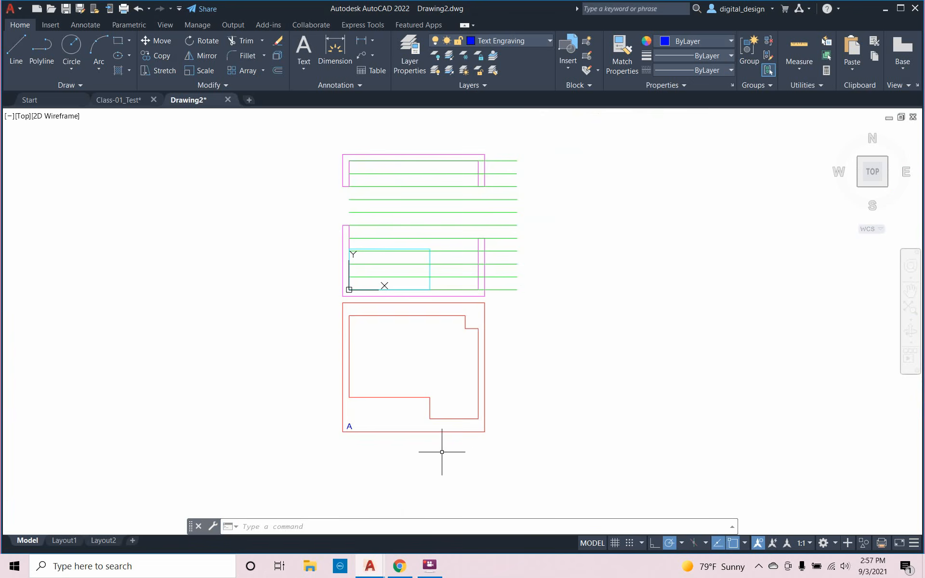
left_click(498, 445)
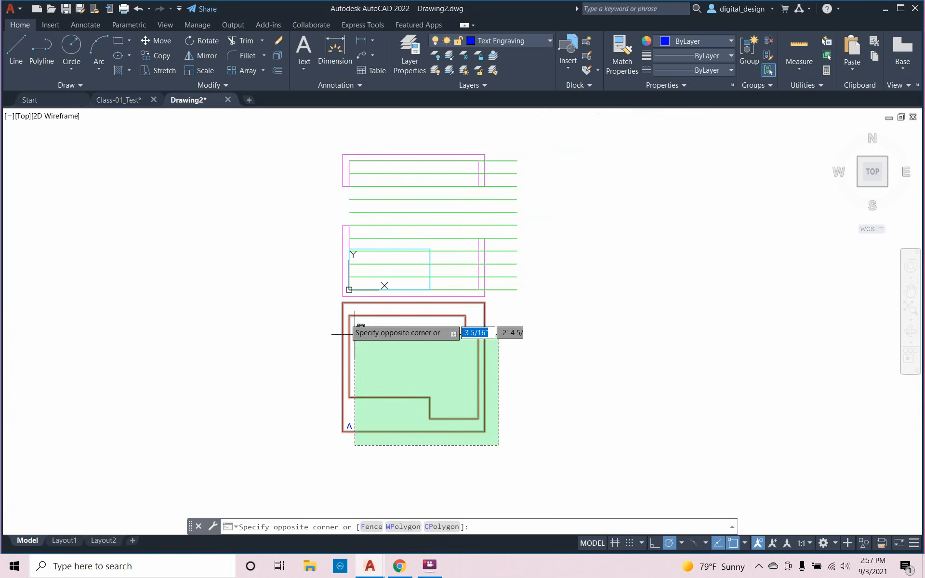
left_click(333, 304)
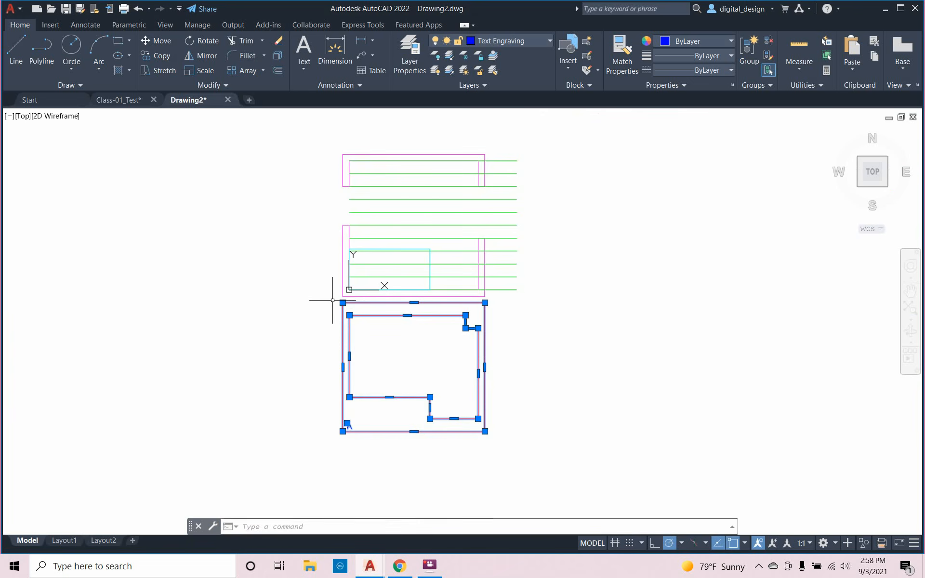
type("cop")
key("Return")
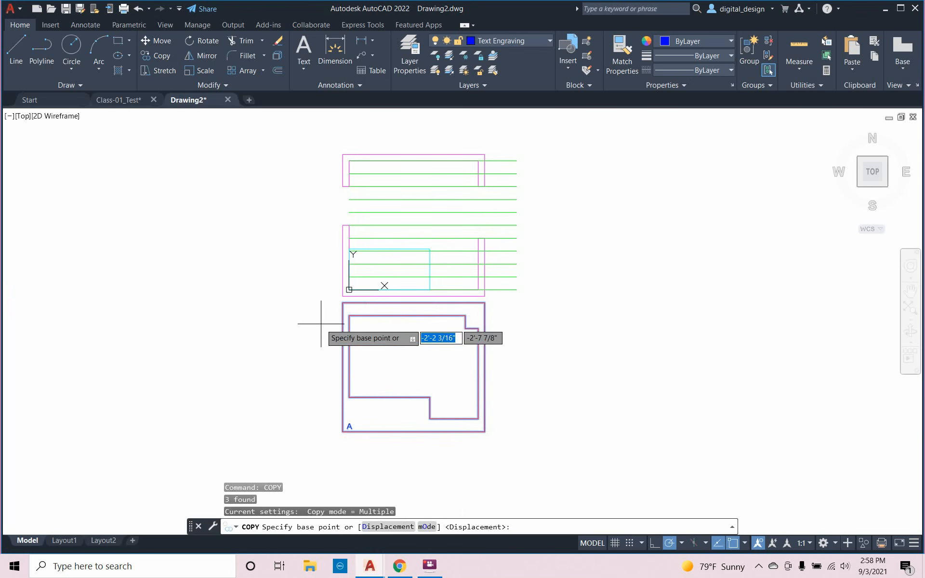
left_click(346, 452)
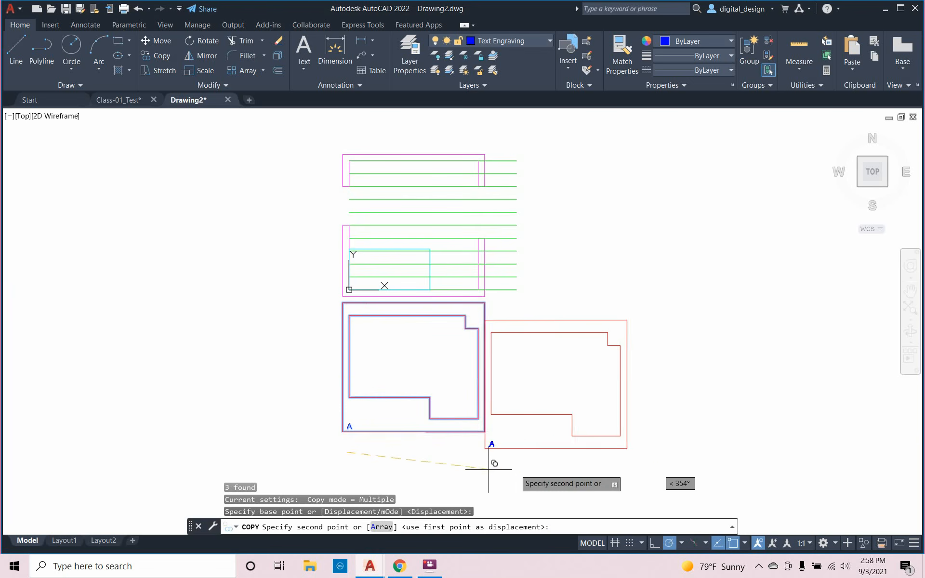
key("F8")
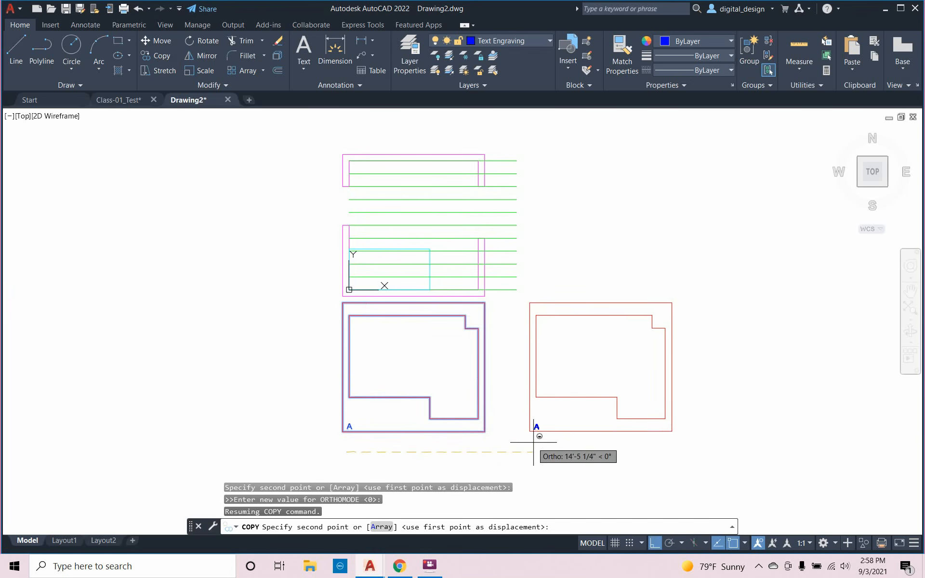
left_click(523, 442)
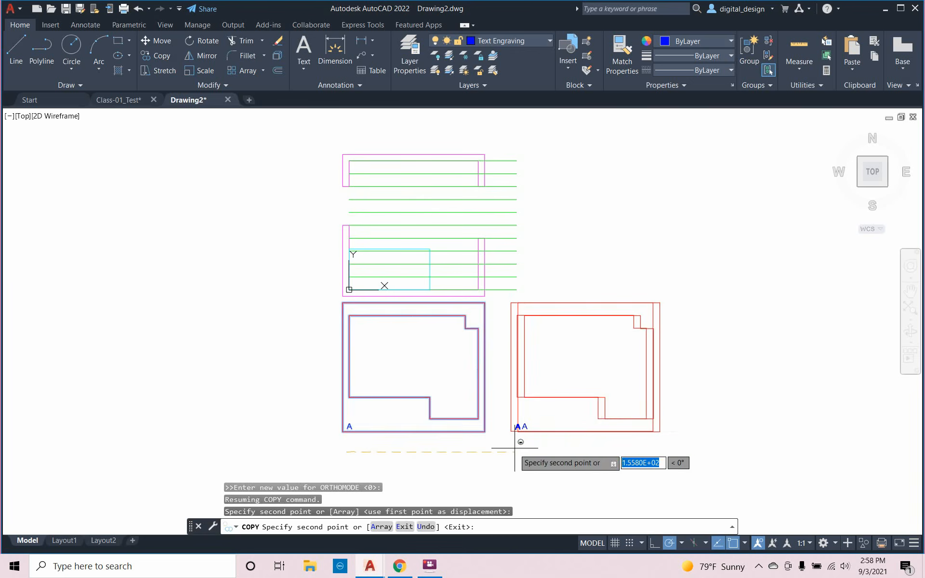
key("Escape")
key("Escape")
key("Escape")
key("Escape")
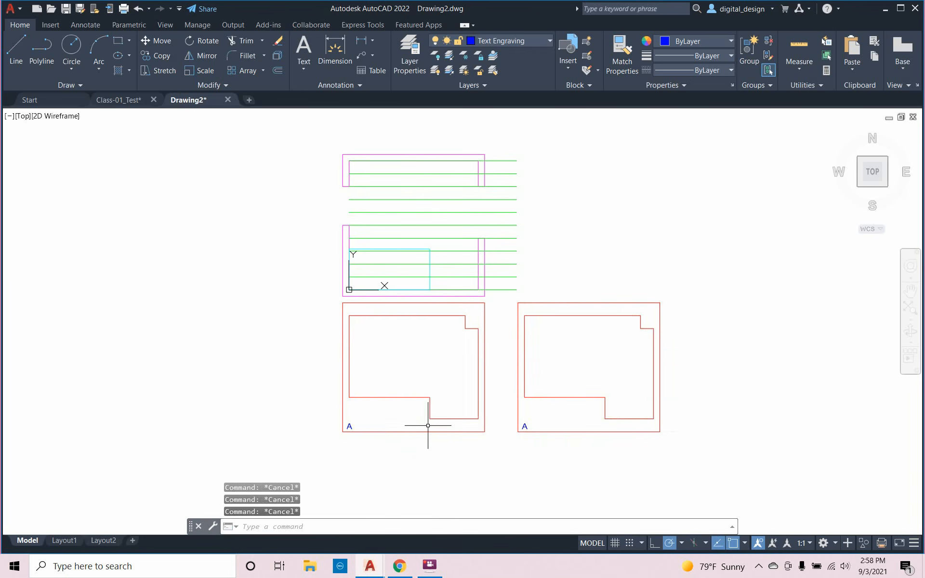
Explode the inner red outline of the original left-hand section into separate lines
scroll(394, 419, "up", 2)
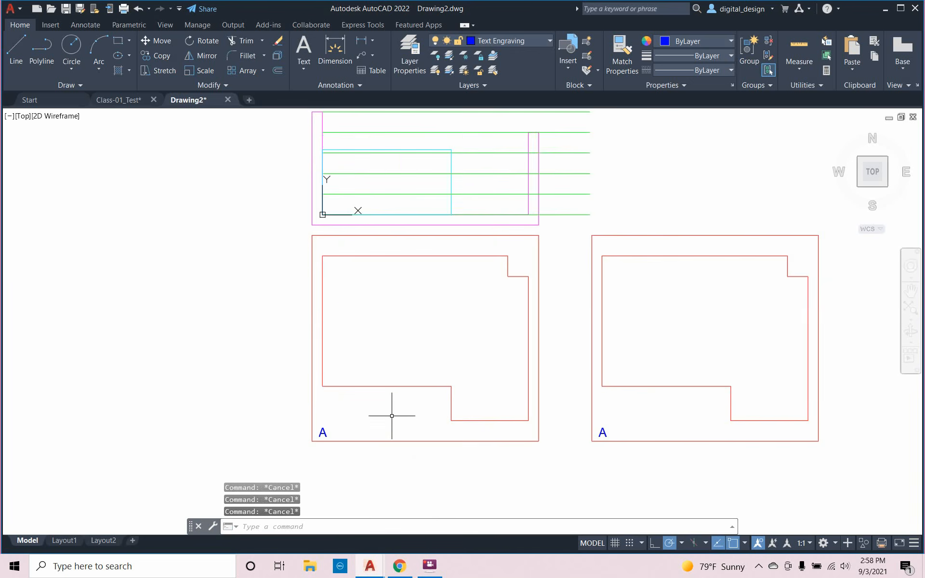
type("explod")
key("Return")
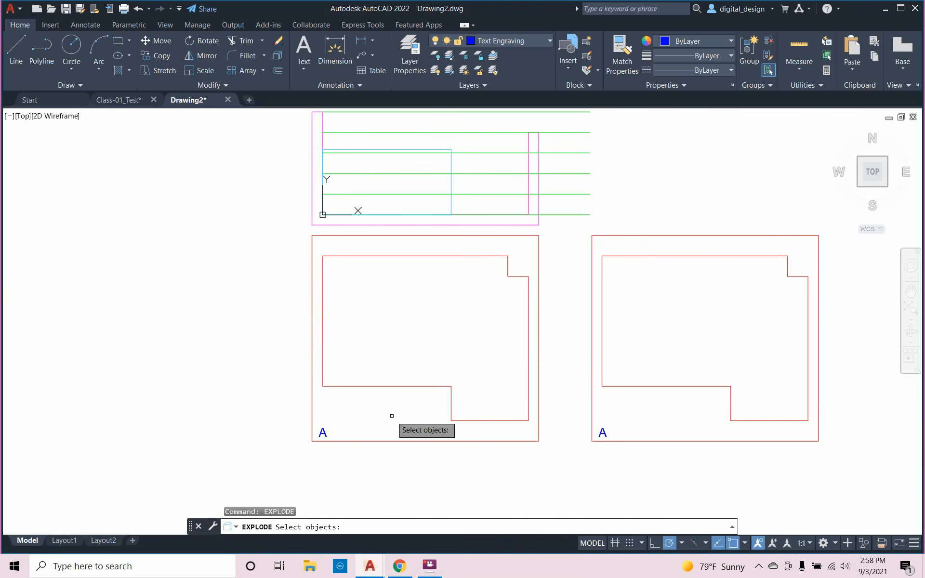
left_click(384, 387)
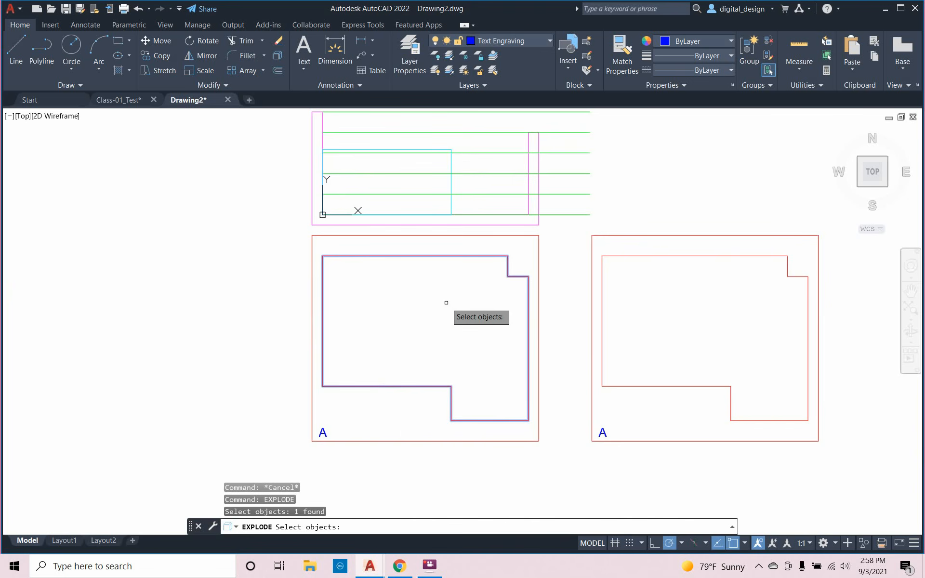
key("Return")
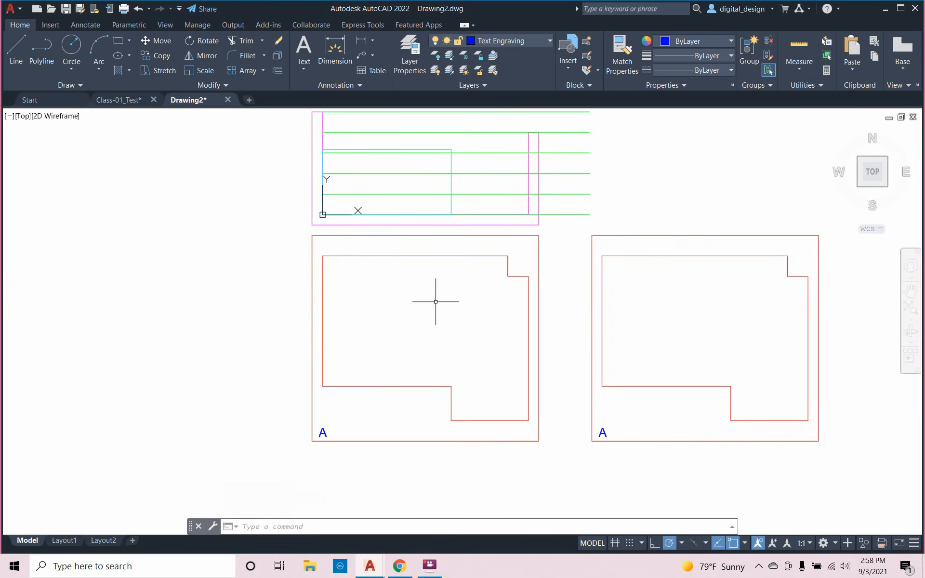
Fillet the left section's lowest inner floor line and inner left wall line with radius 0 to form a square corner
type("fil")
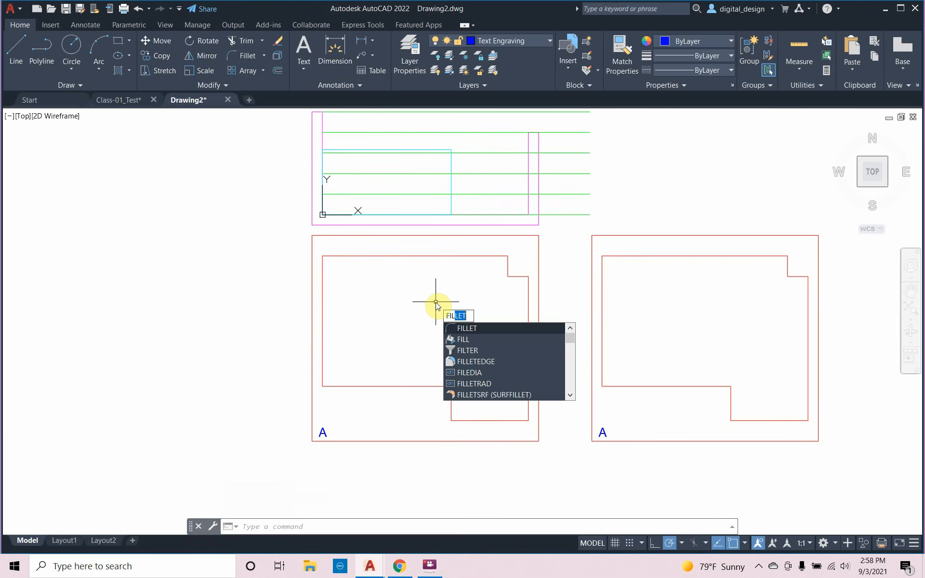
key("Return")
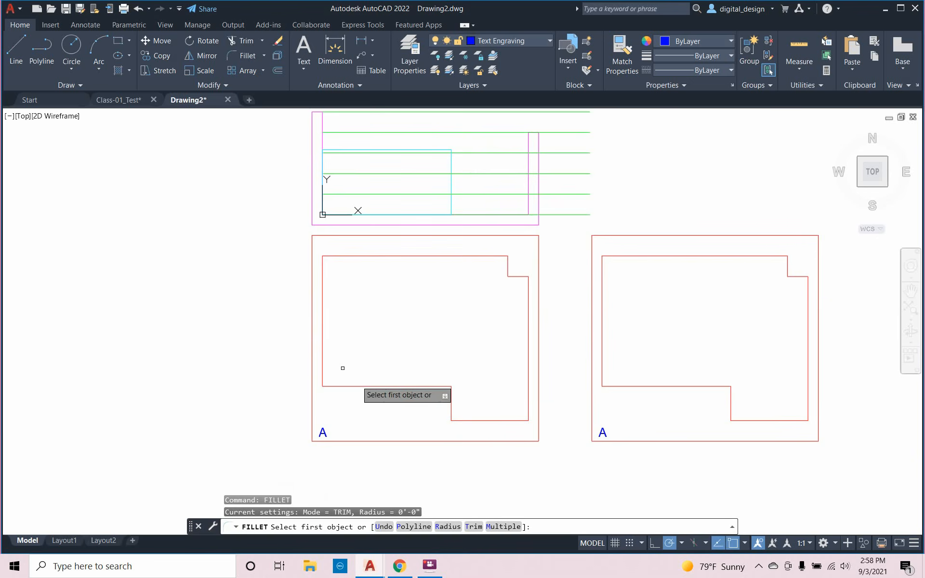
left_click(461, 420)
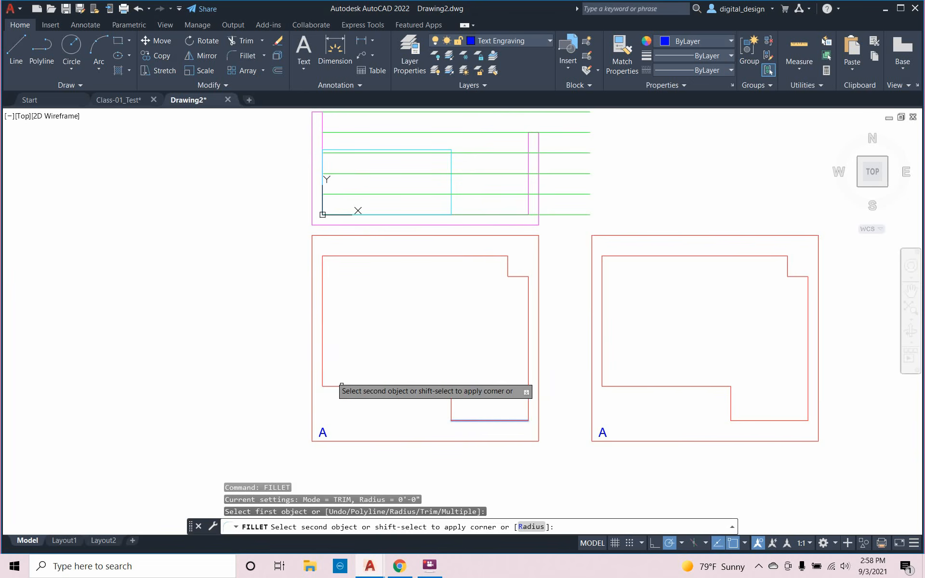
left_click(320, 366)
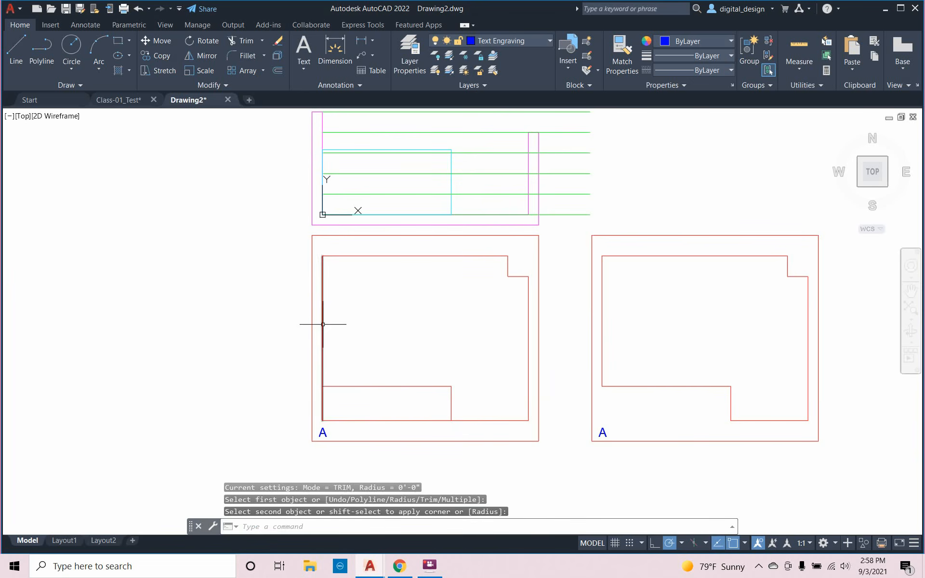
key("Escape")
key("Escape")
key("Escape")
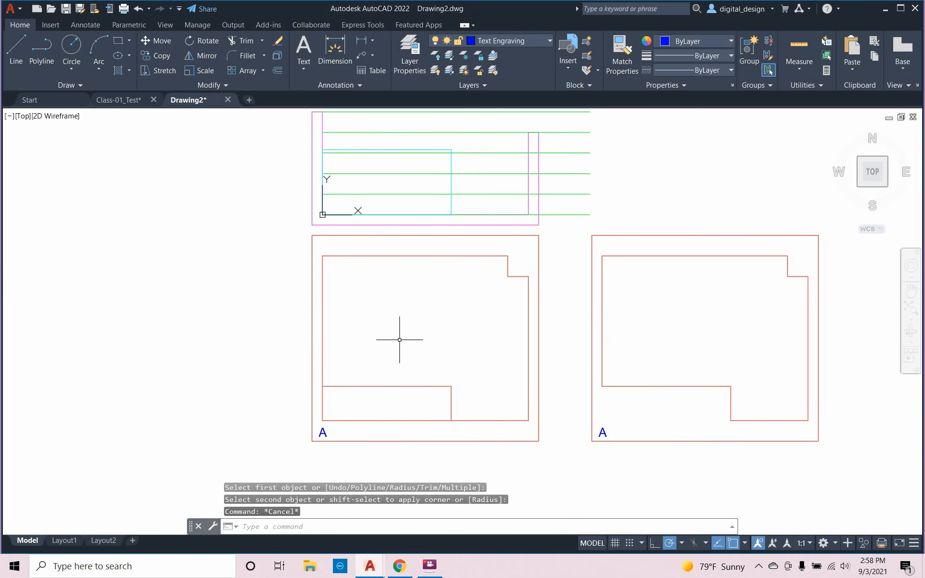
Delete the leftover horizontal and vertical bed step lines inside the left section
left_click(416, 386)
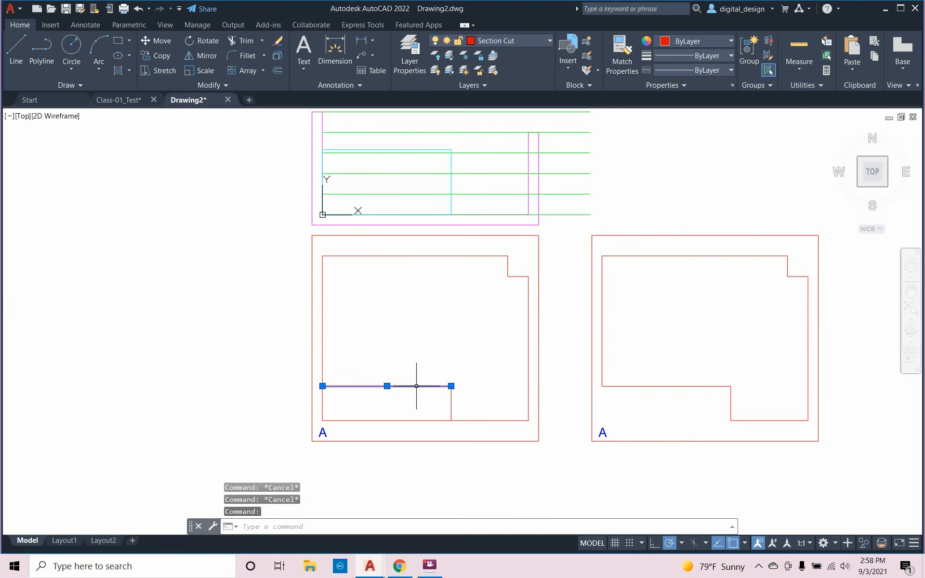
key("Delete")
left_click(451, 393)
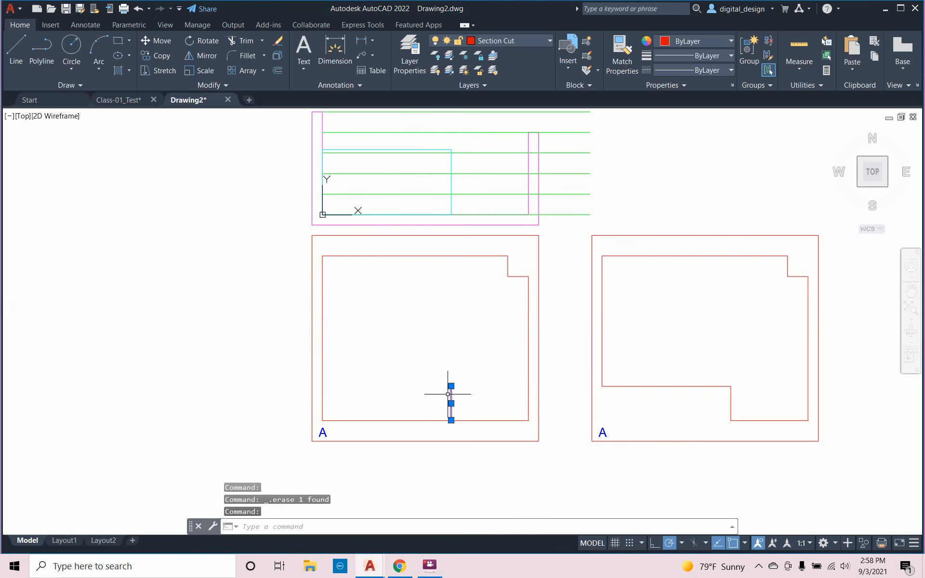
key("Delete")
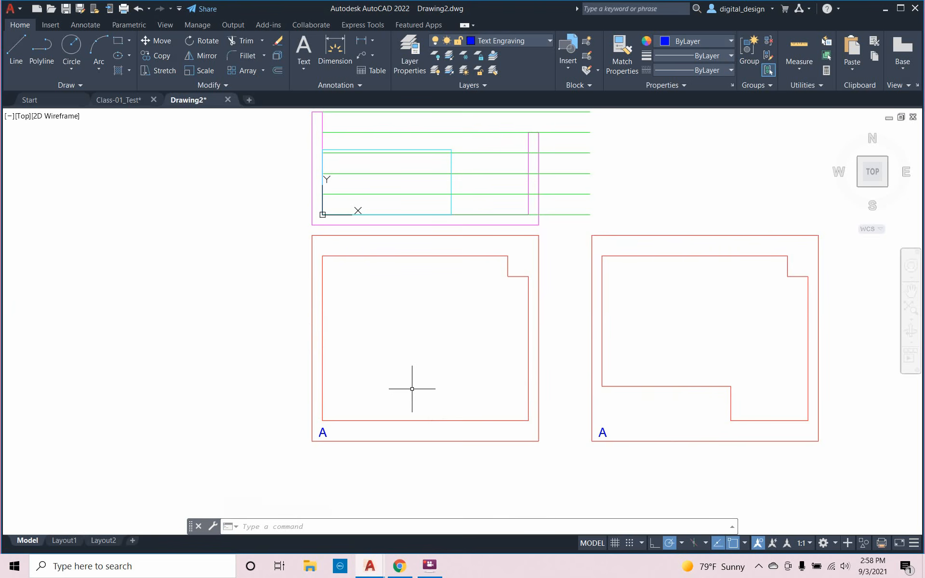
Copy the simplified left section and its letter A horizontally to beyond the middle section, leaving a gap about a sixth of a section's width
scroll(403, 374, "down", 3)
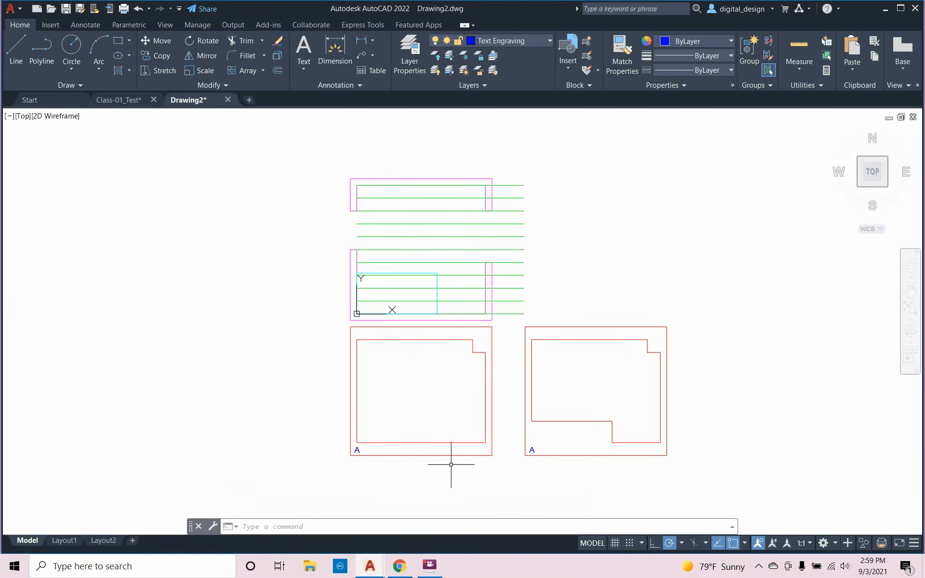
left_click(501, 466)
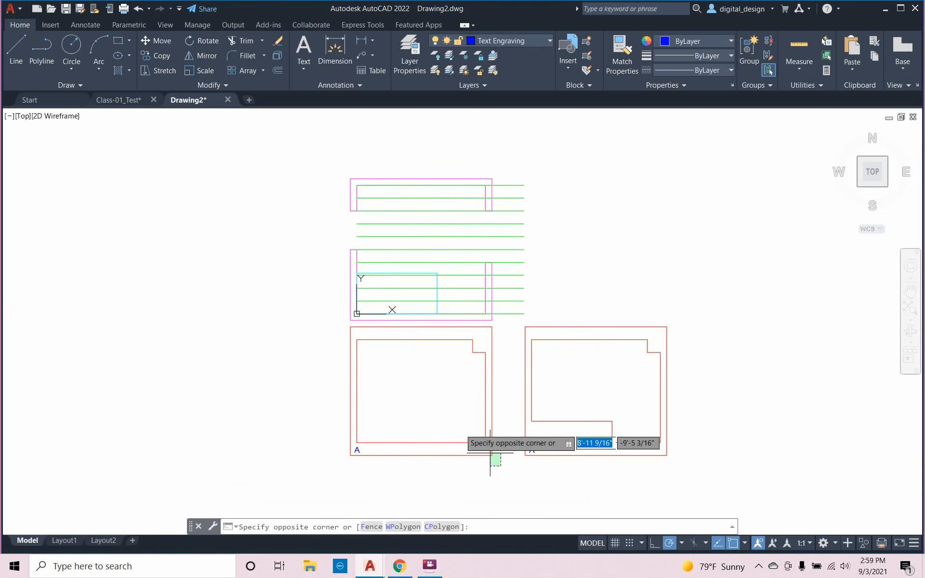
left_click(339, 332)
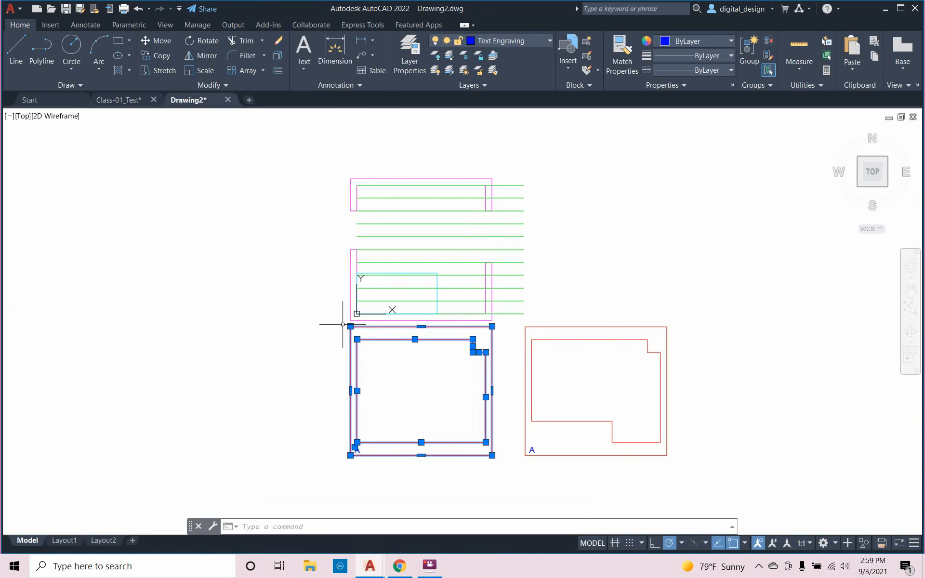
key("Return")
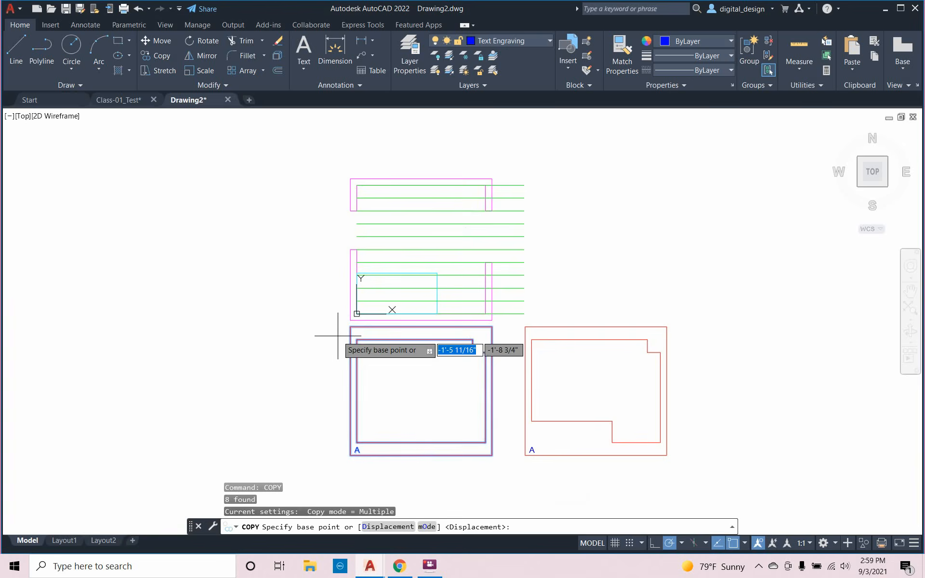
left_click(326, 474)
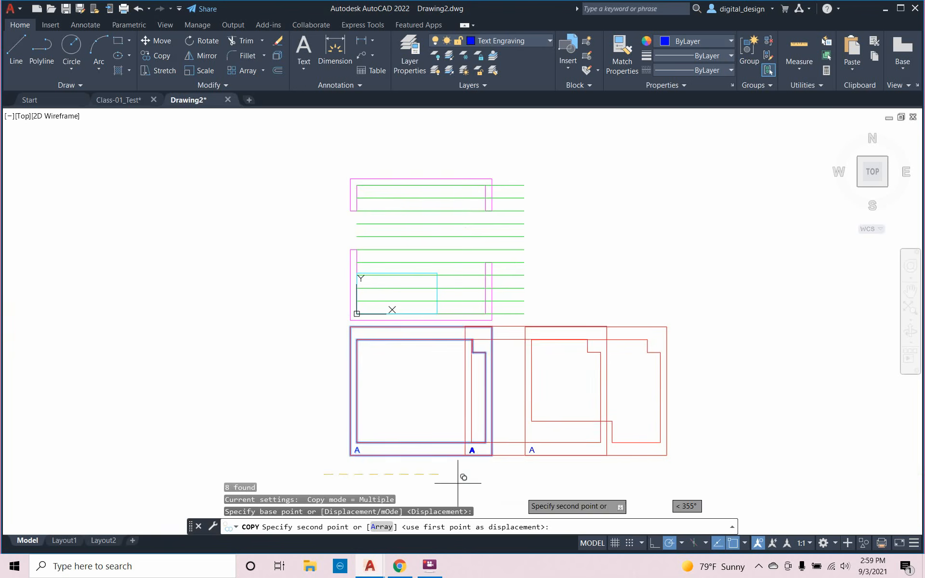
left_click(666, 477)
key("Escape")
key("Escape")
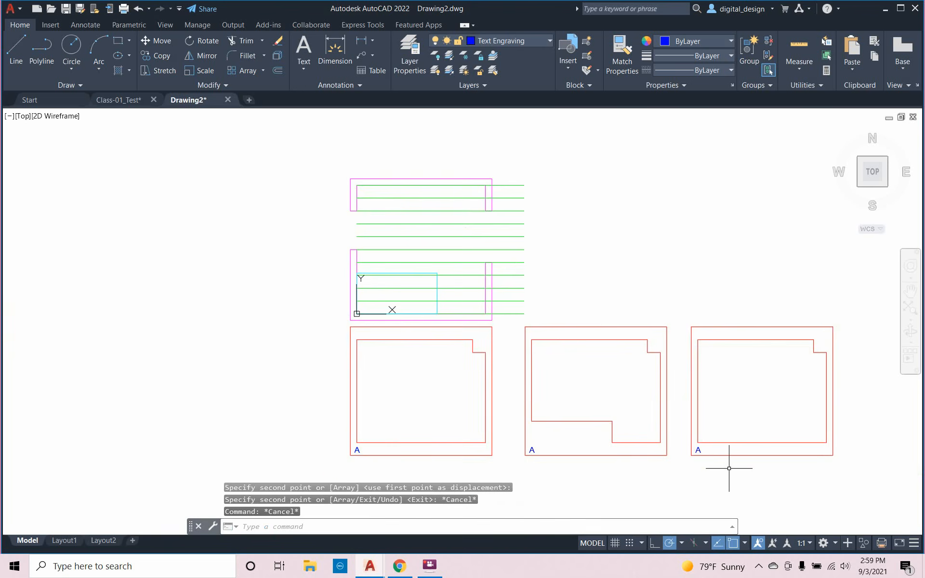
Change the engraved label of the far-right section to J and that of the left section to G
double_click(699, 450)
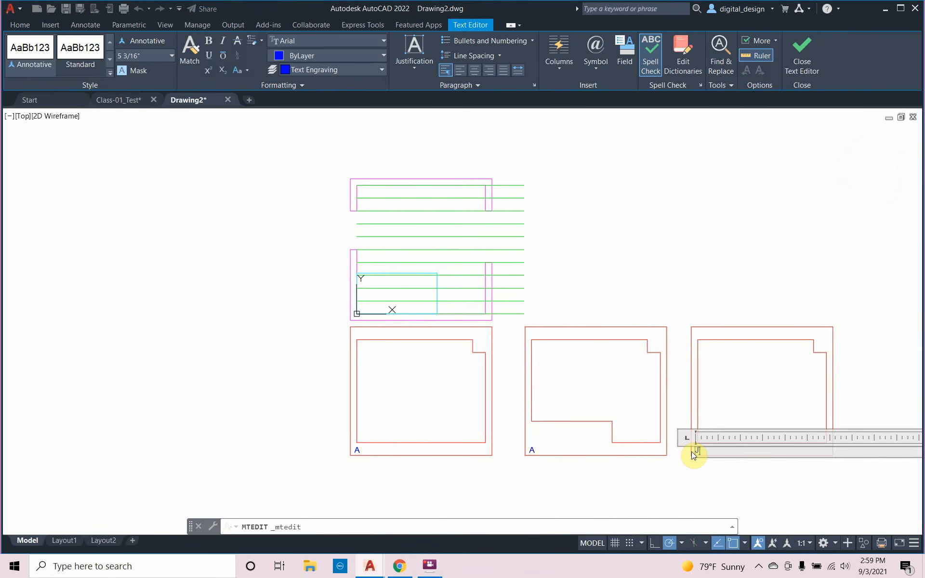
left_click(676, 465)
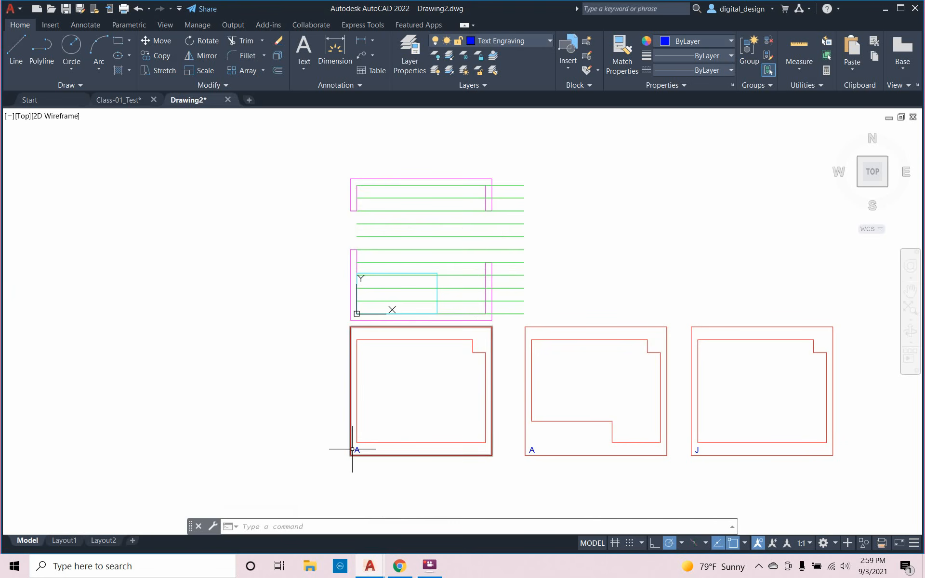
double_click(357, 450)
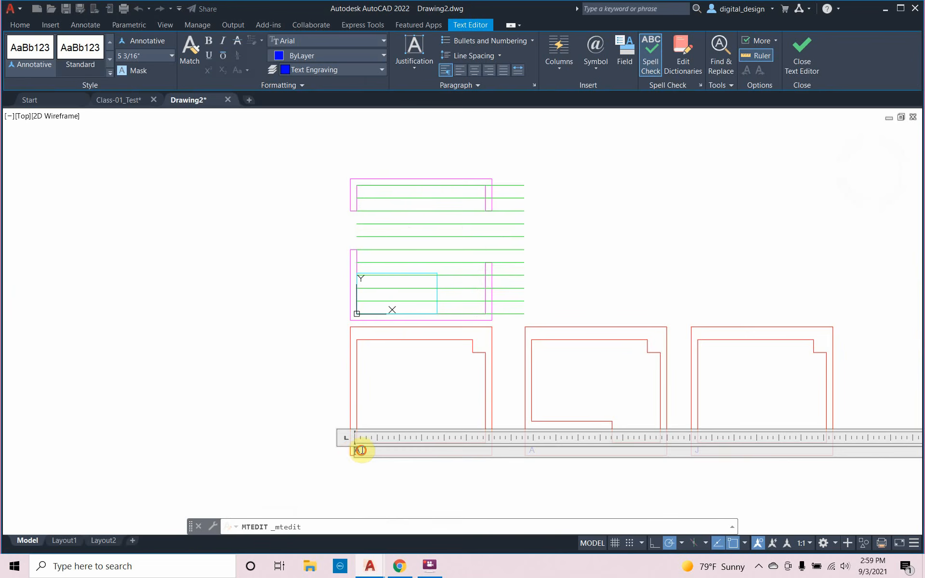
left_click(337, 460)
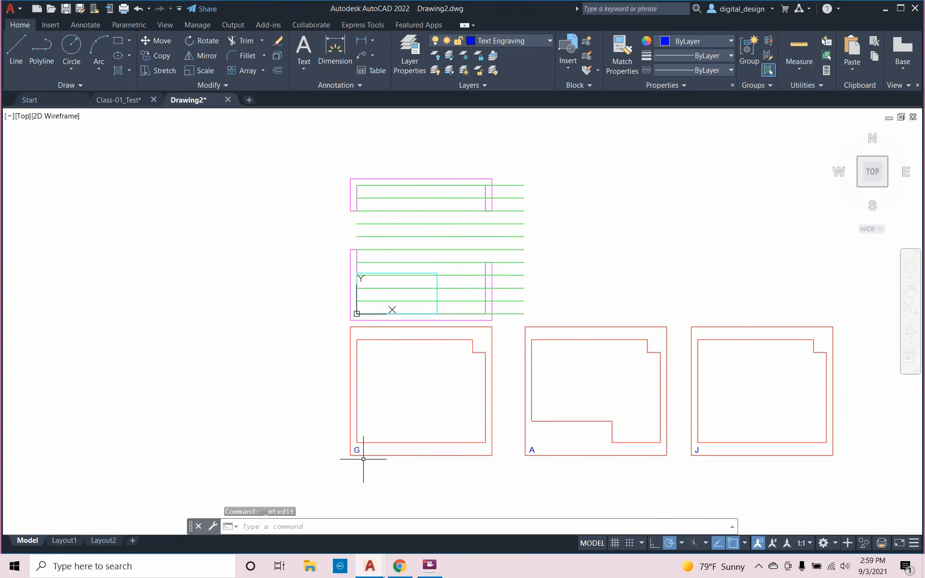
With Grid and Snap on, draw a 3' horizontal line across section G's left wall, 1' below the inner ceiling line
left_click(616, 543)
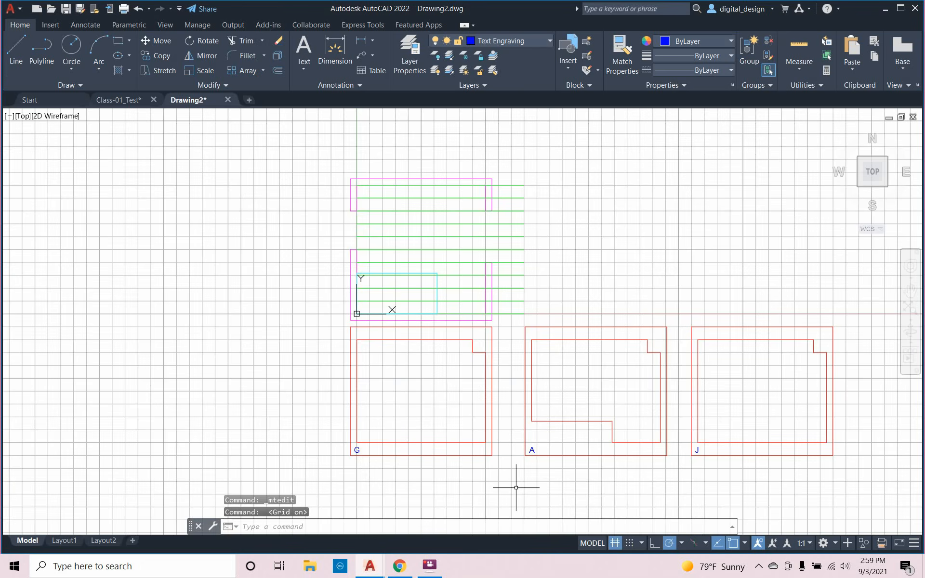
scroll(428, 429, "up", 2)
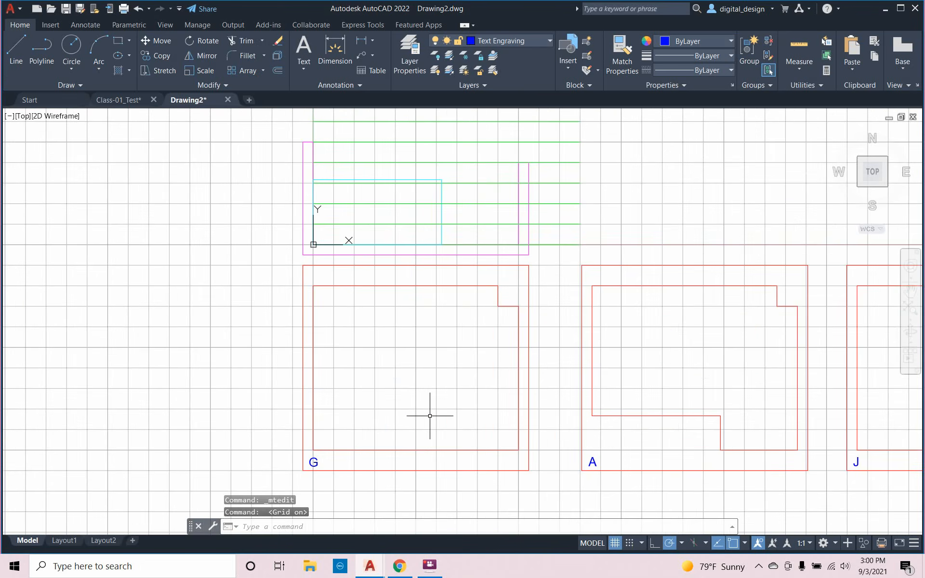
type("lil")
key("Return")
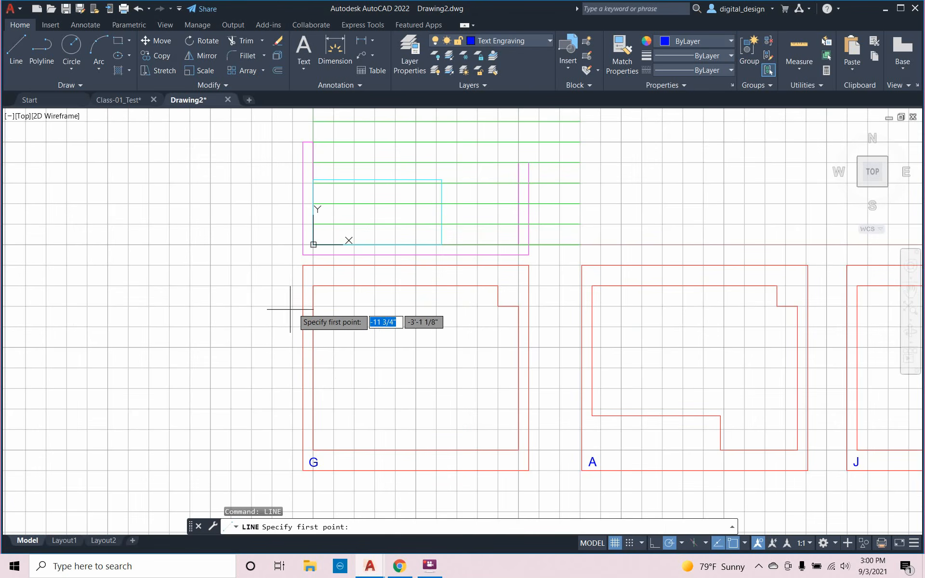
scroll(294, 309, "down", 2)
scroll(299, 310, "up", 2)
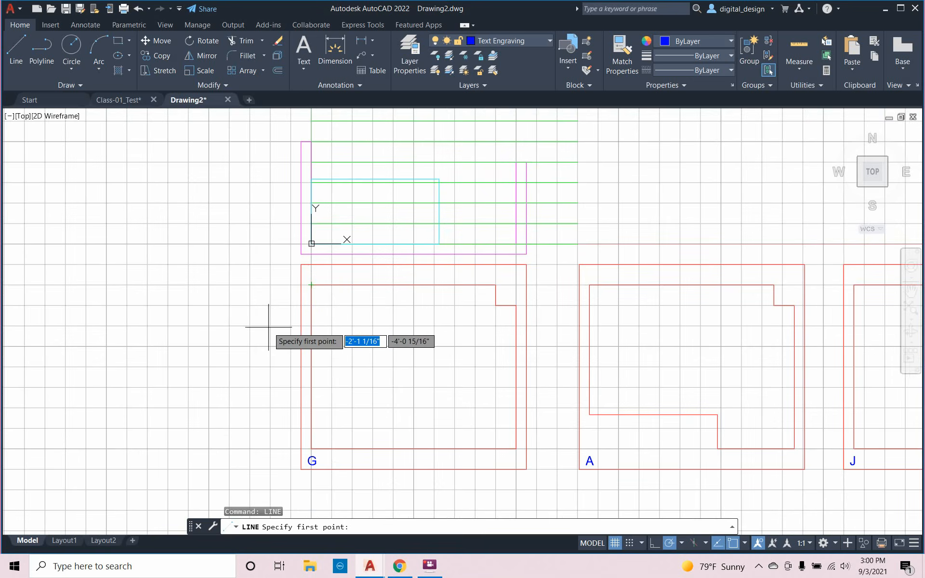
scroll(296, 324, "up", 2)
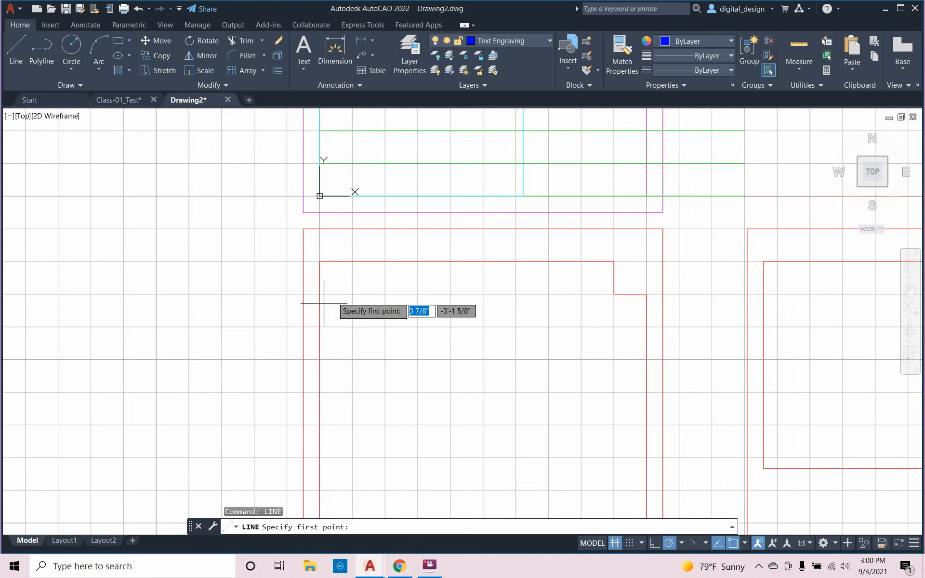
scroll(350, 301, "down", 2)
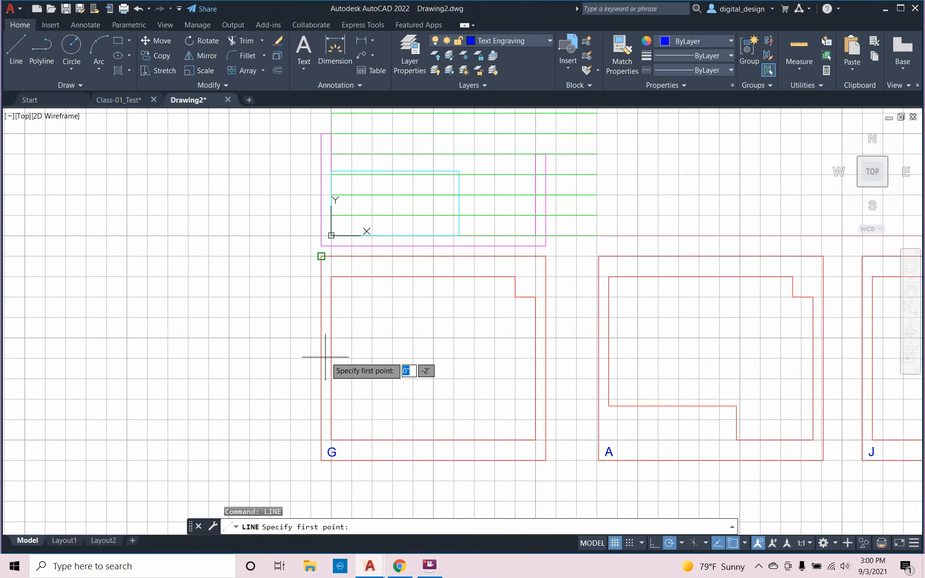
left_click(629, 542)
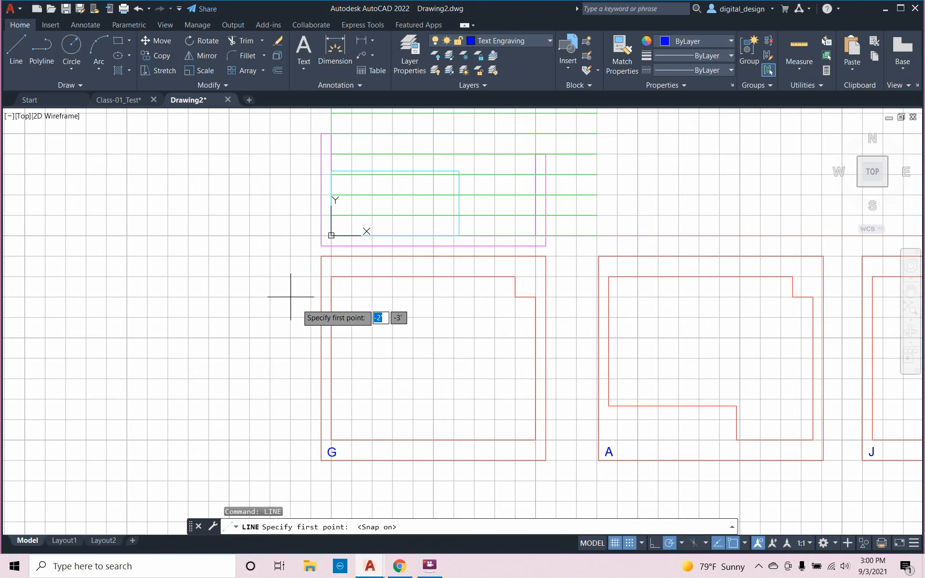
left_click(352, 297)
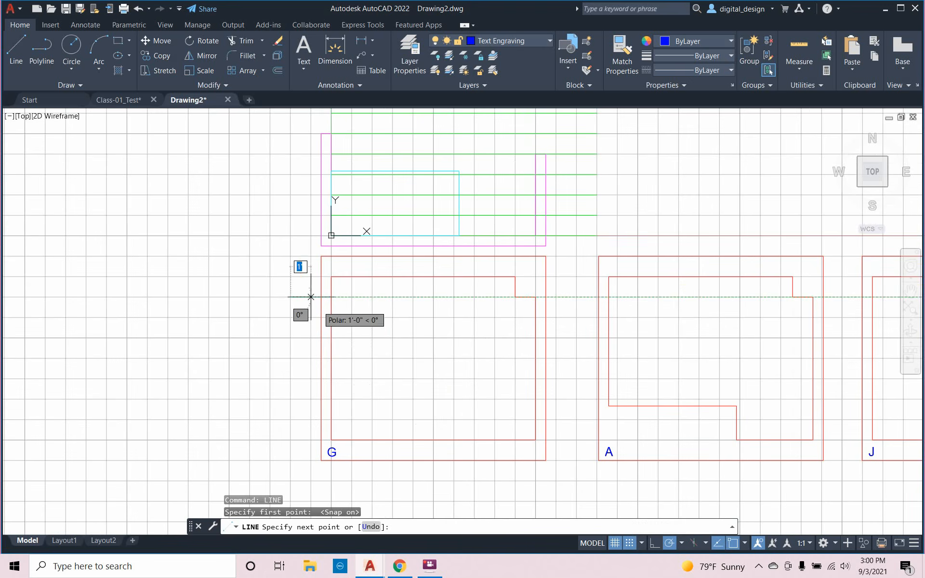
right_click(332, 317)
left_click(348, 331)
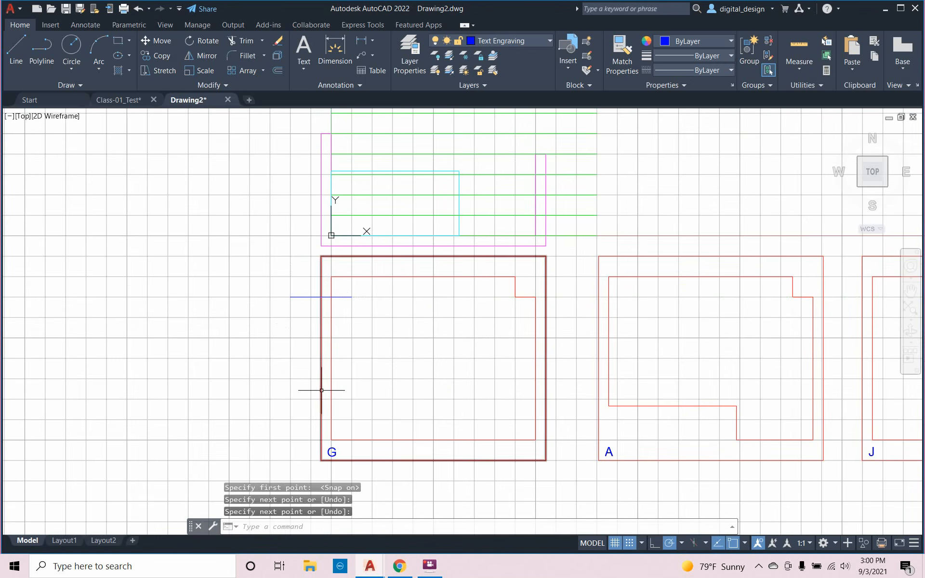
Draw a 2' horizontal line across section G's right wall, 1' below the ceiling step
right_click(527, 329)
left_click(549, 338)
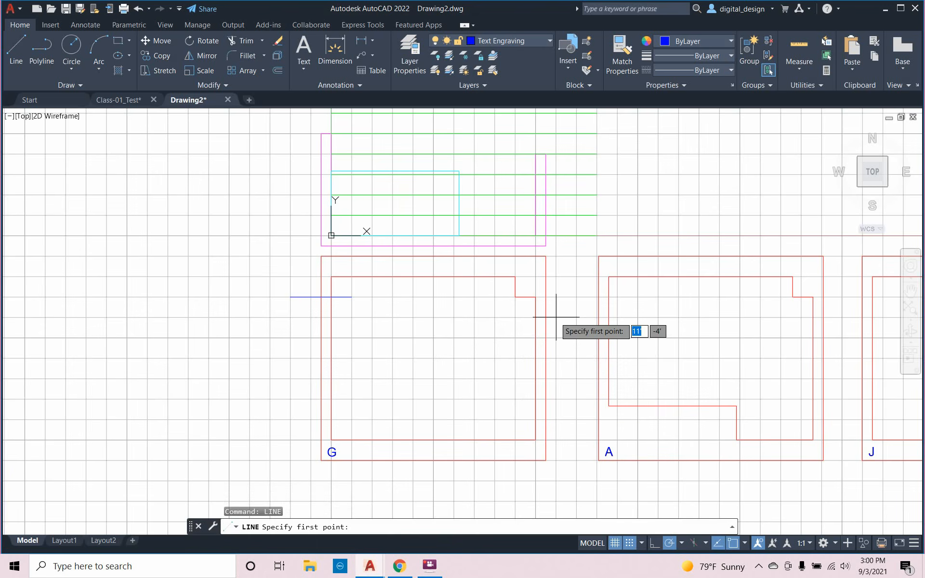
left_click(515, 318)
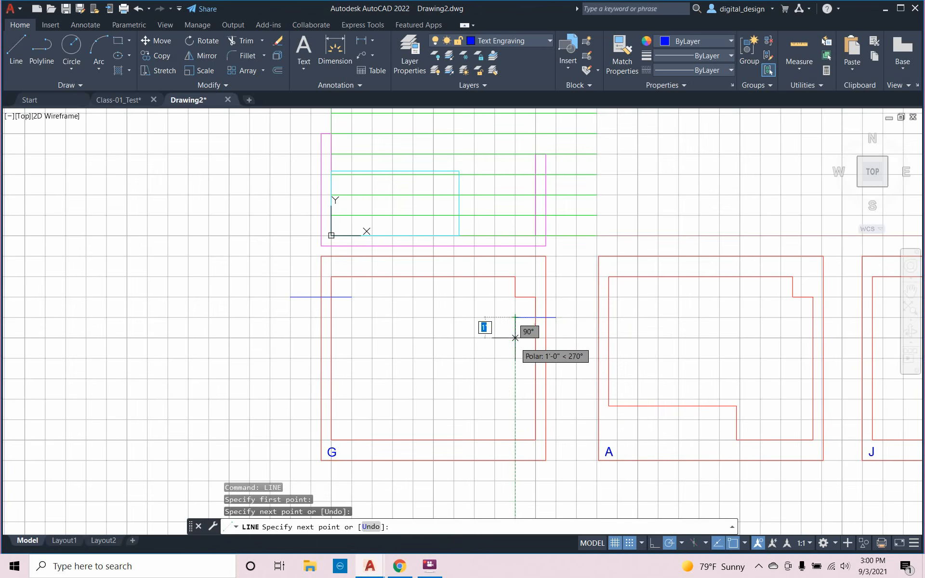
key("Escape")
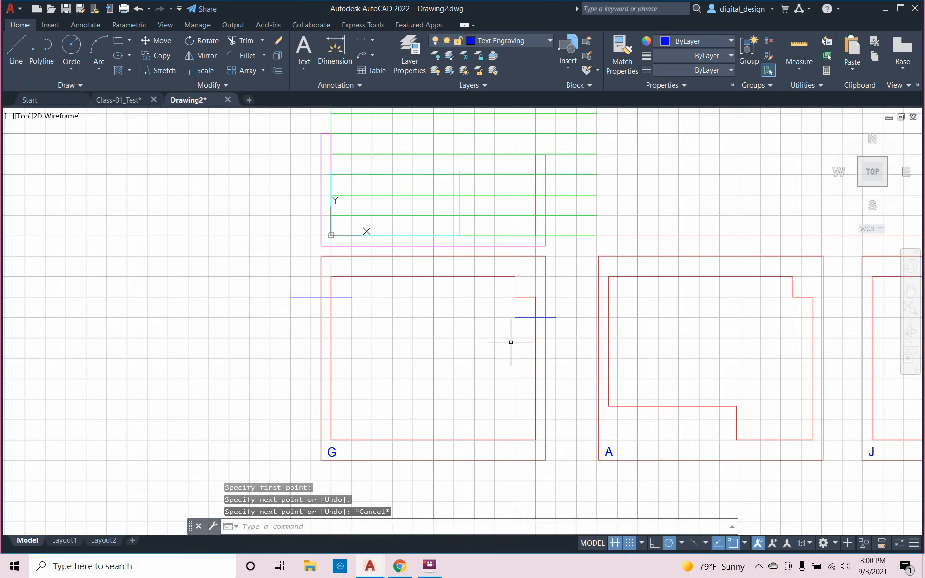
Draw another 2' horizontal line across section G's right wall, 1' above the inner floor line, and turn Grid and Snap off
right_click(512, 397)
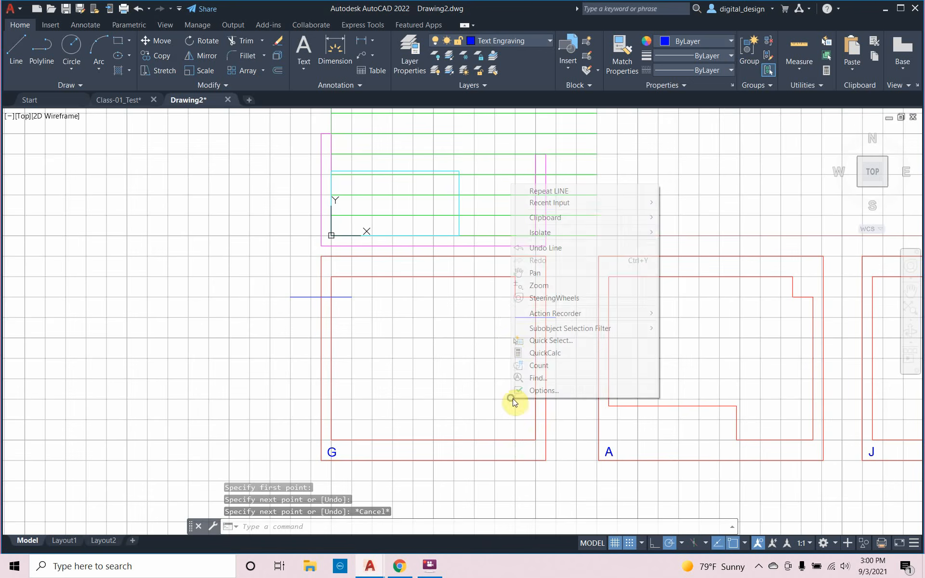
left_click(560, 192)
left_click(556, 419)
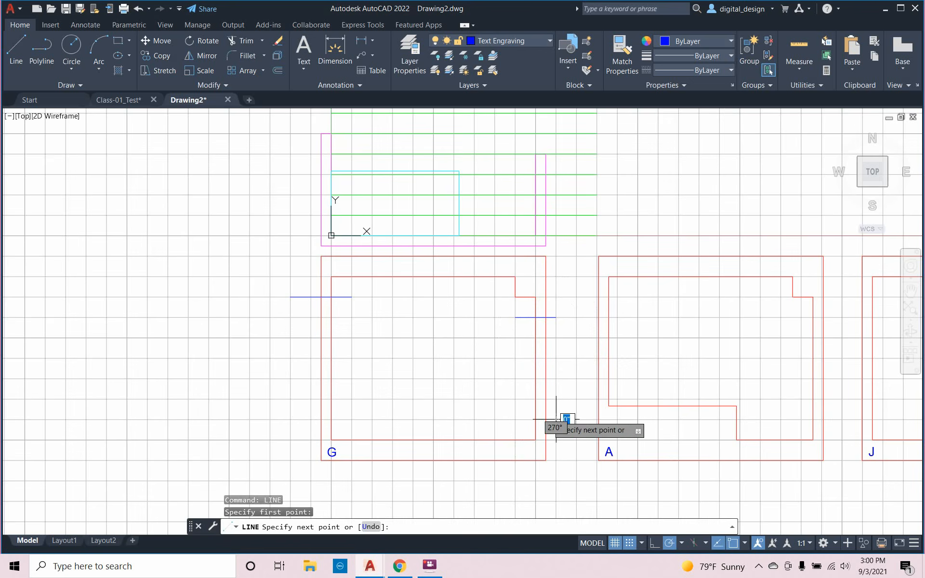
left_click(515, 419)
key("Escape")
key("Escape")
key("Escape")
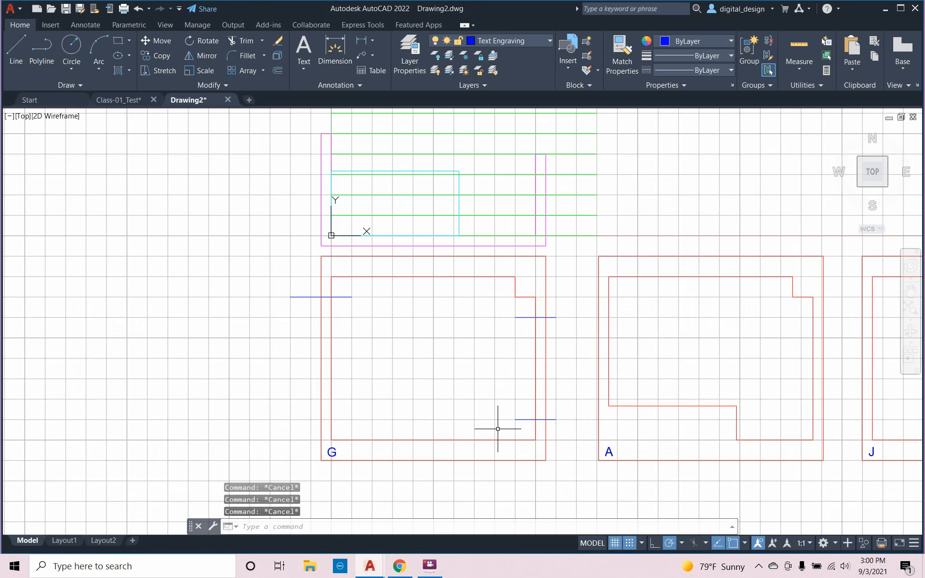
left_click(615, 543)
left_click(632, 545)
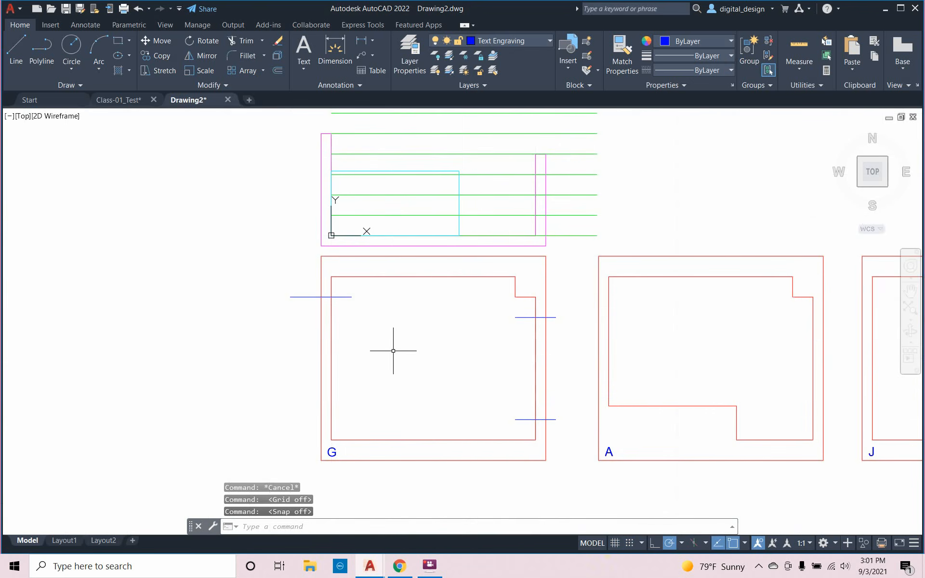
Trim section G's right wall between the two blue lines, their overhanging ends, and the inner left wall below the upper blue line
type("tr")
key("space")
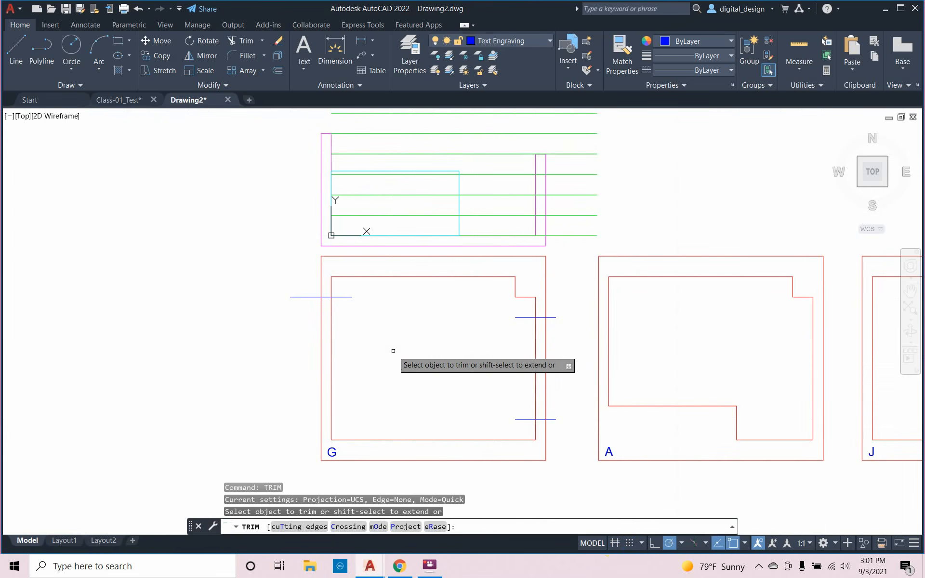
left_click(536, 326)
left_click(547, 330)
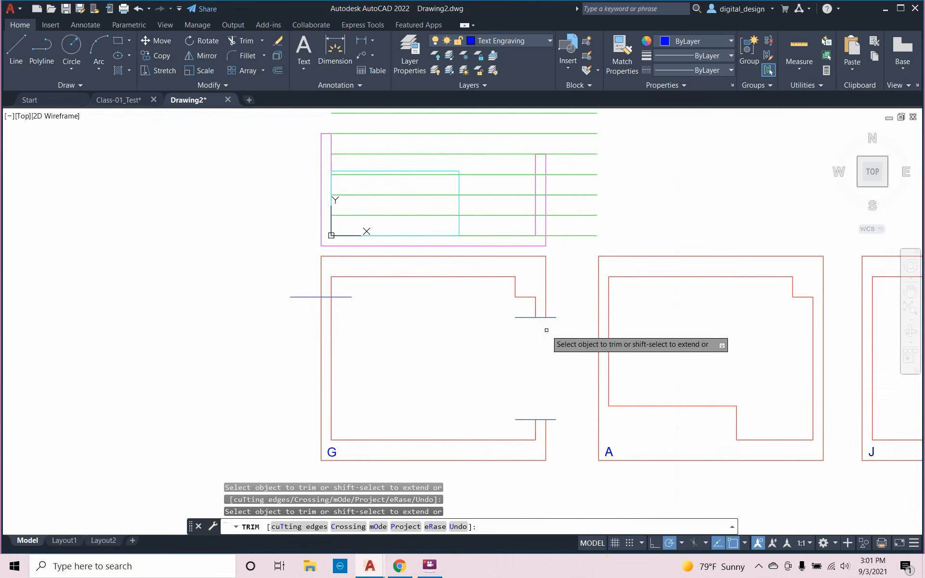
left_click(552, 318)
left_click(525, 317)
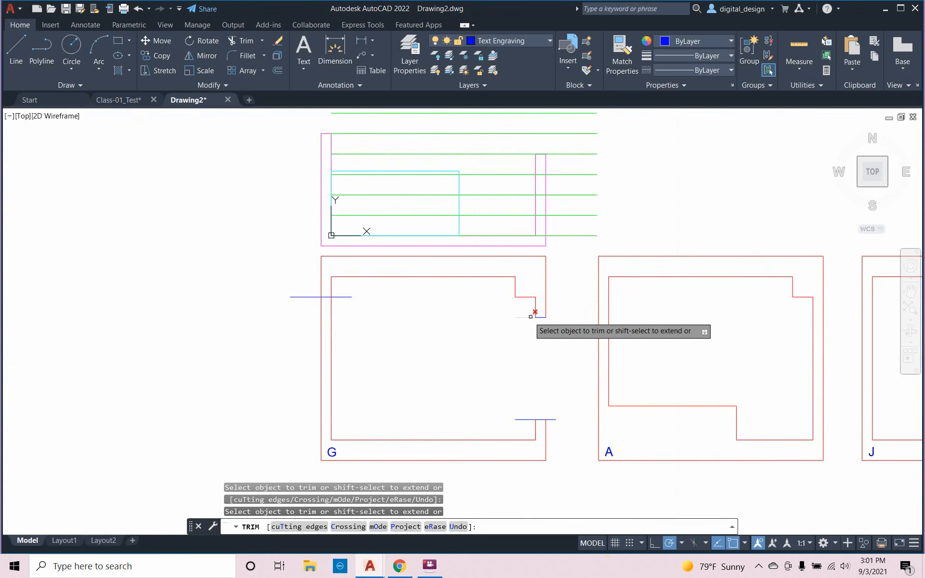
left_click(525, 419)
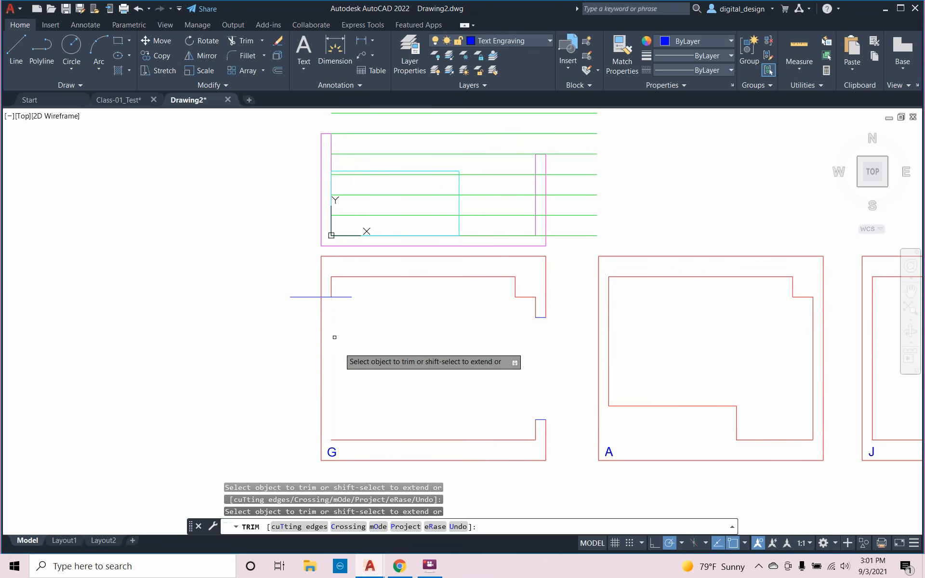
key("Escape")
key("Escape")
key("Escape")
key("Escape")
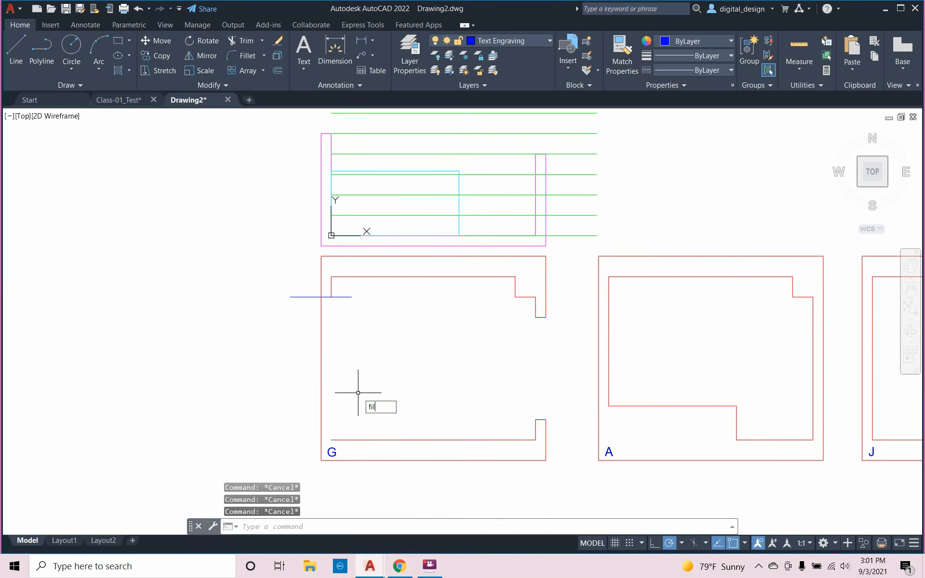
Try to fillet section G's inner floor line with the outer outline's left edge at radius 0
type("f")
key("Return")
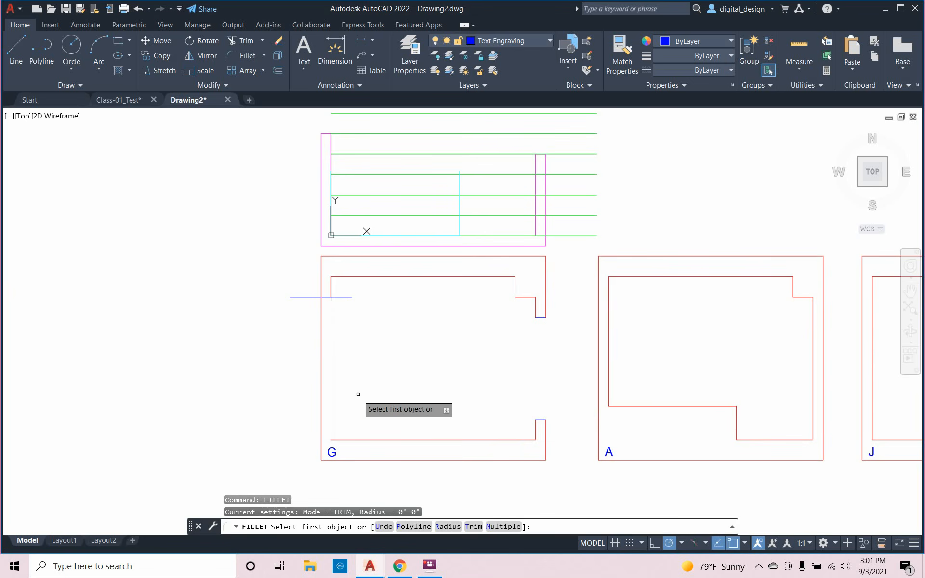
left_click(375, 440)
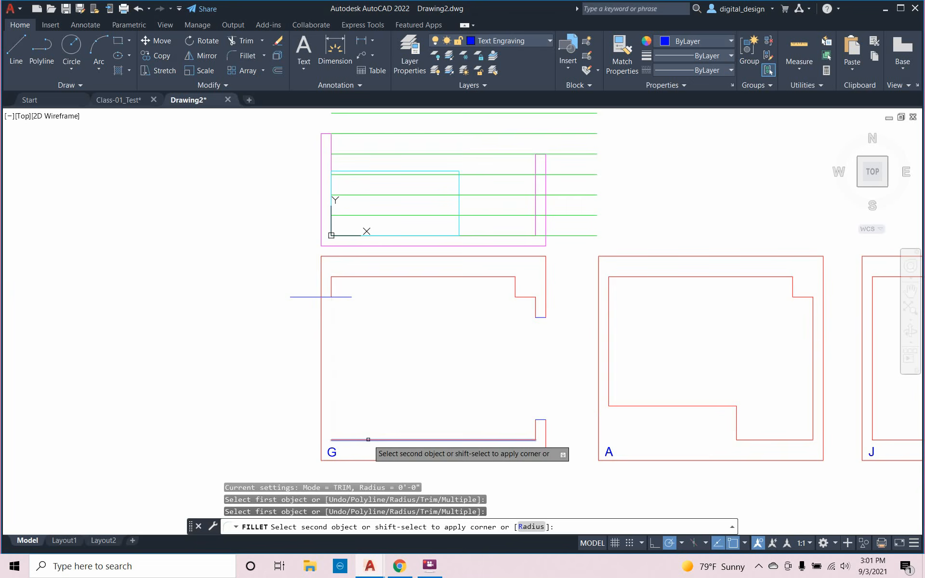
left_click(320, 451)
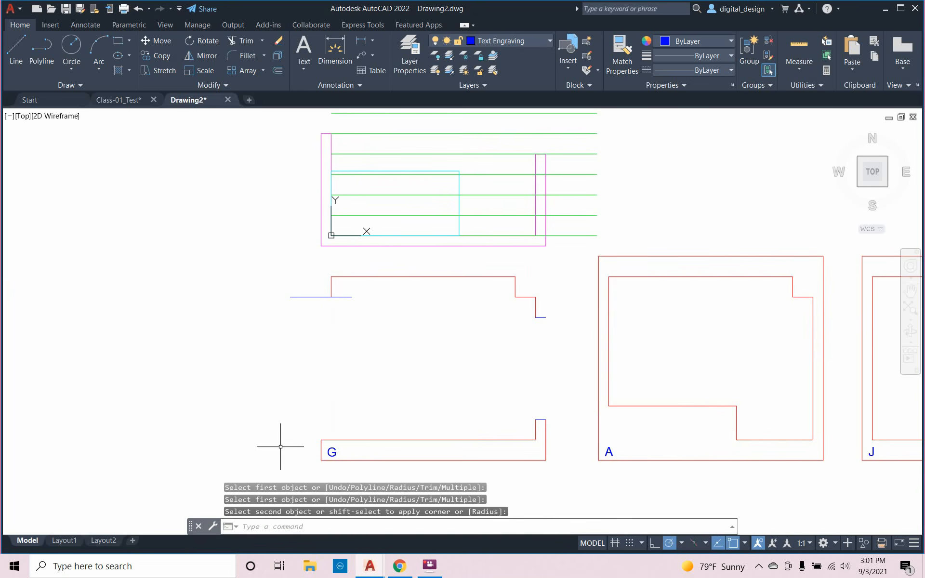
key("ctrl+z")
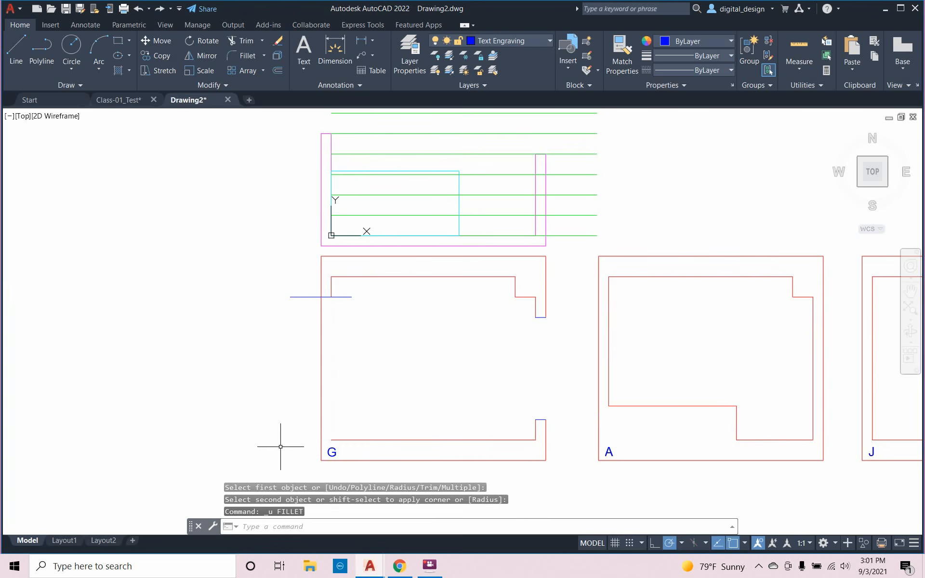
Draw a horizontal line from the open end of section G's inner floor line outward past the outer left wall
key("Escape")
key("Escape")
type("li")
key("Return")
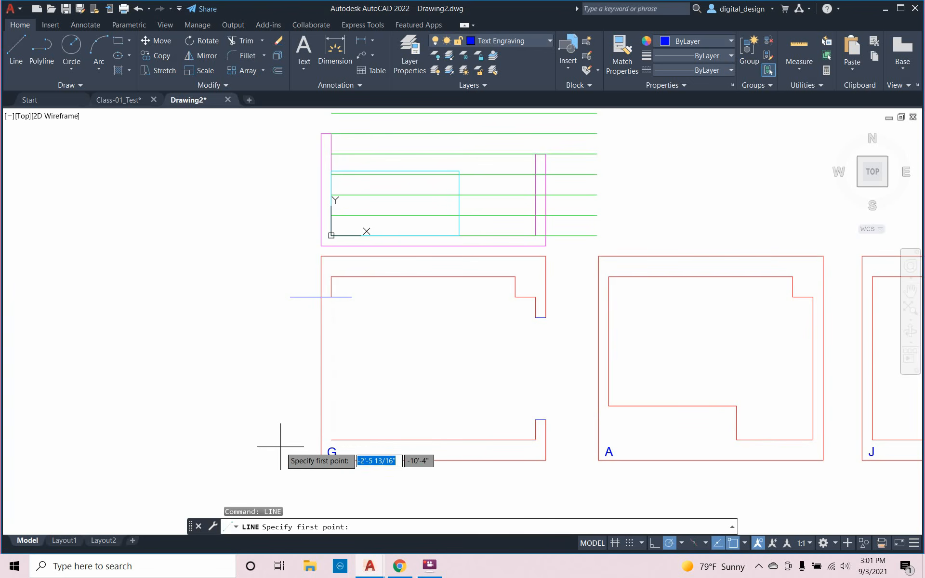
left_click(331, 440)
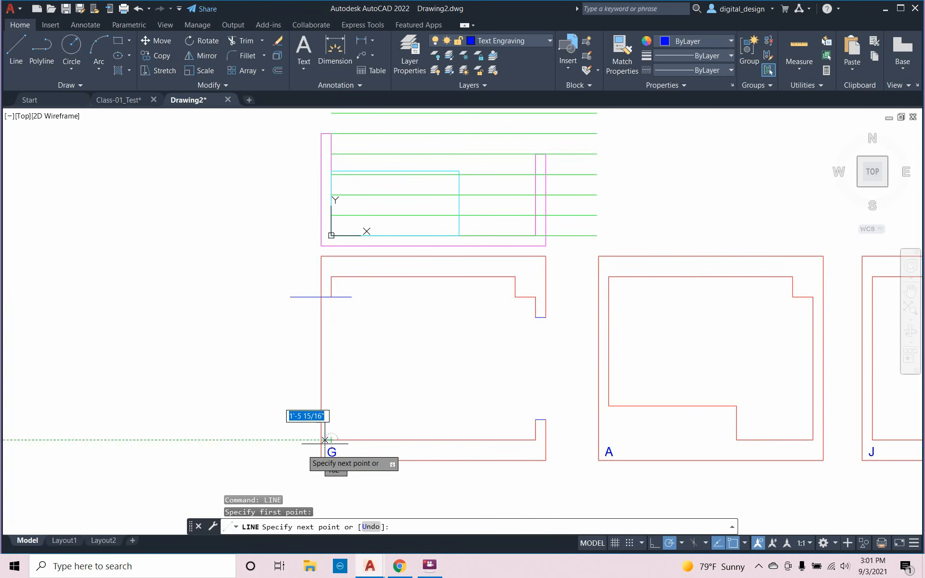
key("Escape")
key("Escape")
key("Escape")
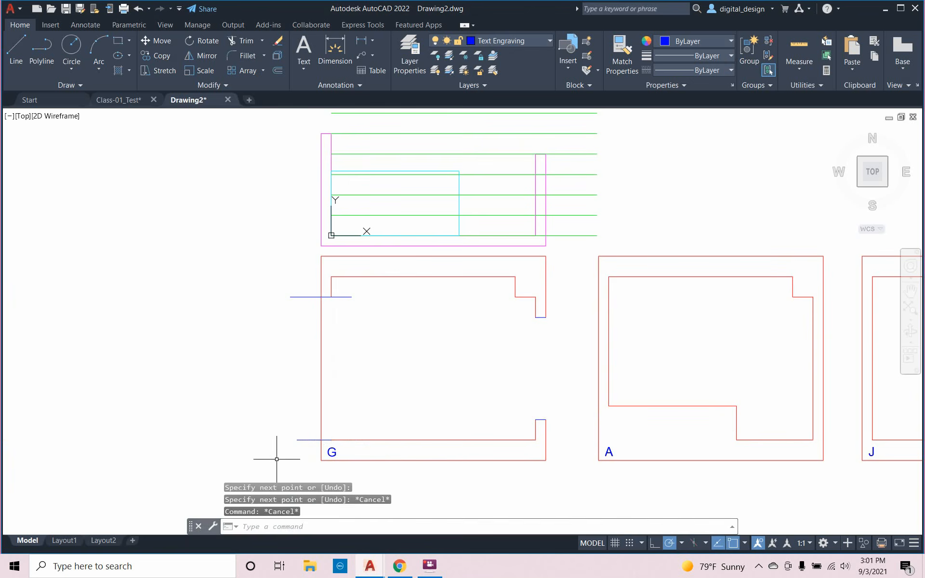
Trim section G's outer left wall between the upper blue line and the blue line at floor level
type("tri")
key("Return")
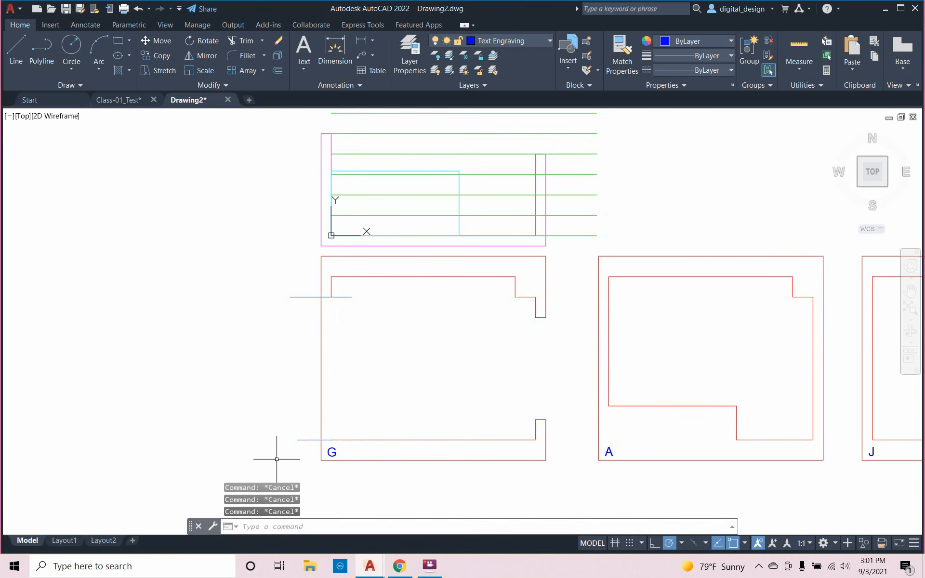
left_click(320, 417)
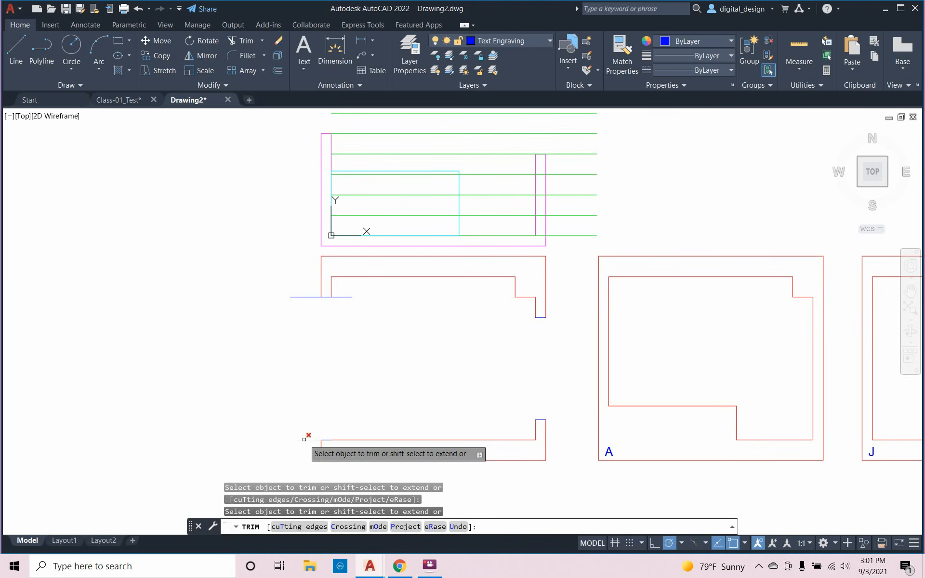
key("Escape")
key("Escape")
key("Escape")
key("Escape")
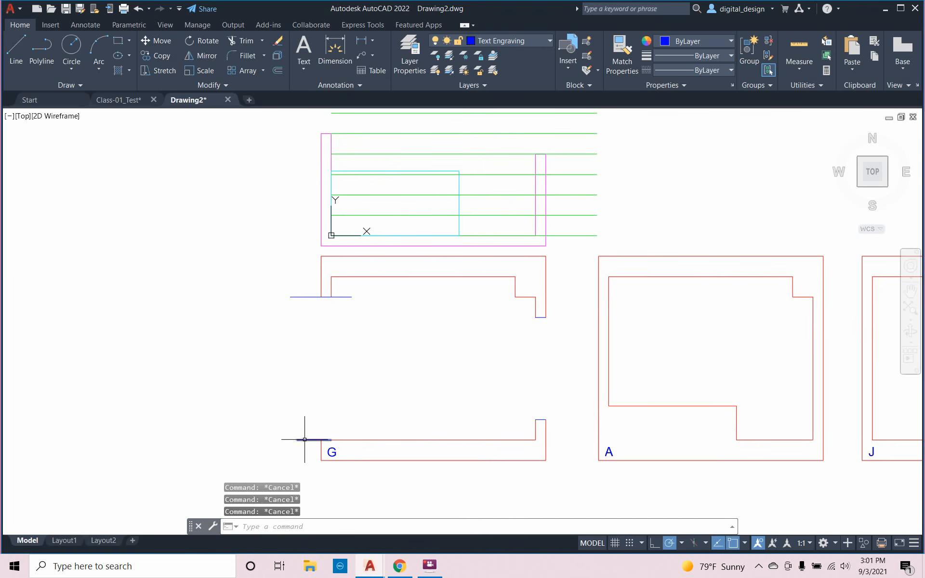
Delete the blue line at floor level and fillet section G's remaining lower-left wall edge to the inner floor line at radius 0
left_click(305, 440)
key("Delete")
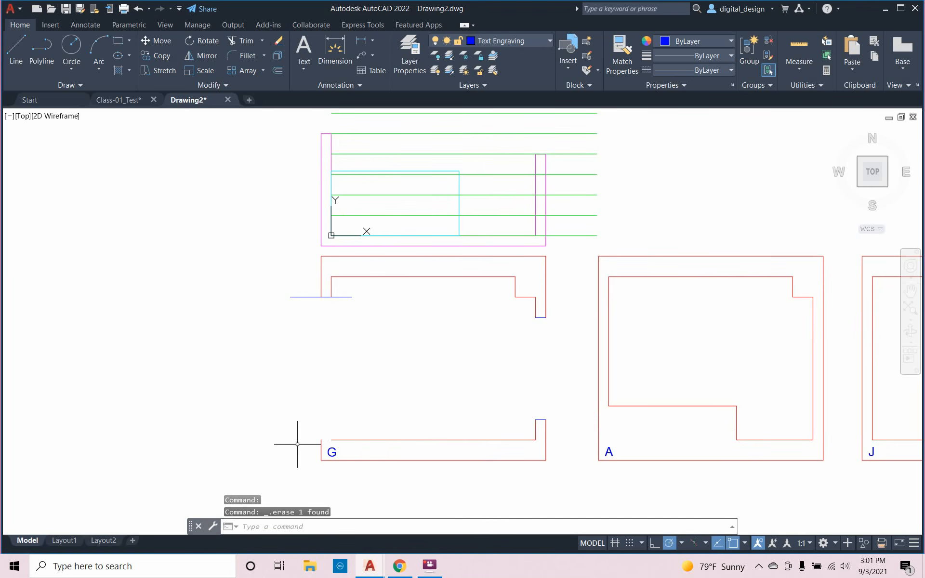
type("fillet")
key("Return")
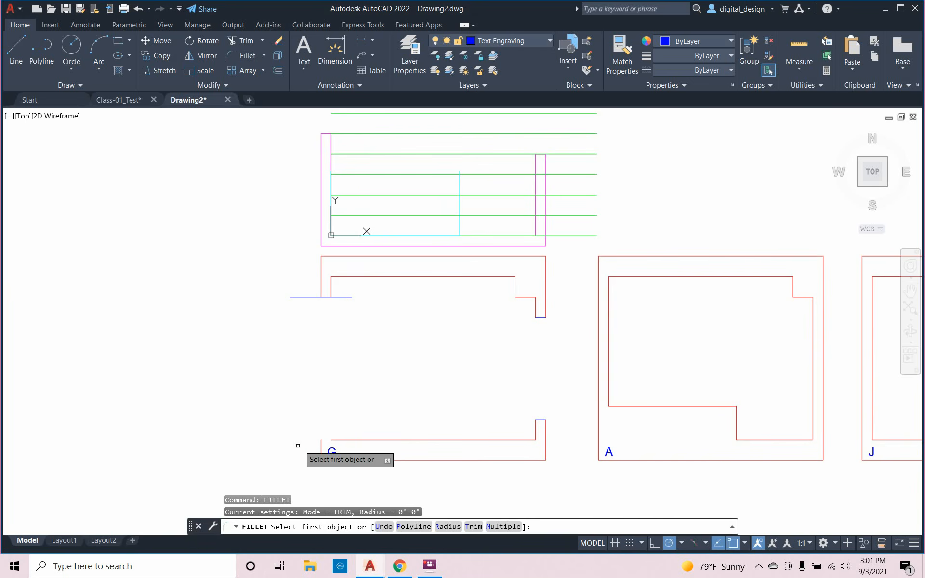
left_click(320, 452)
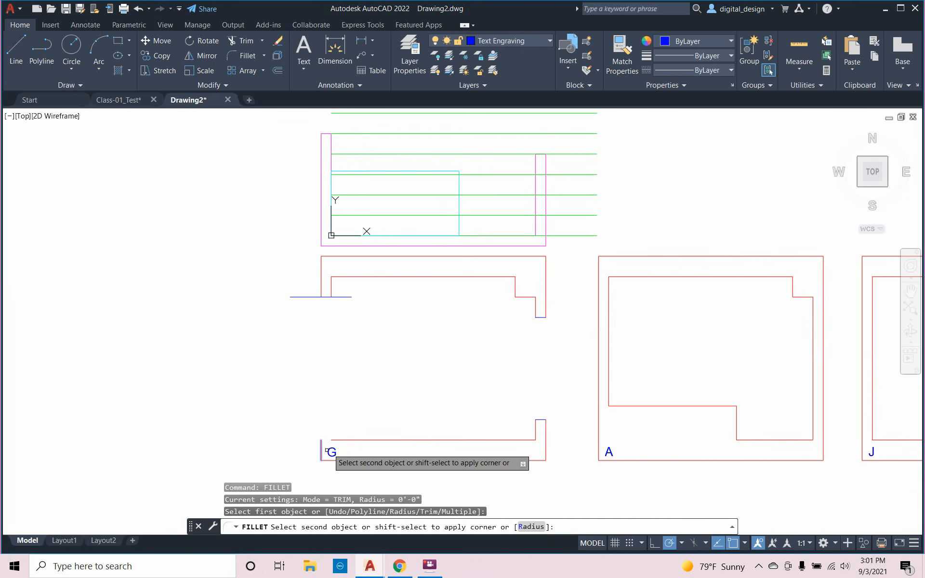
left_click(337, 440)
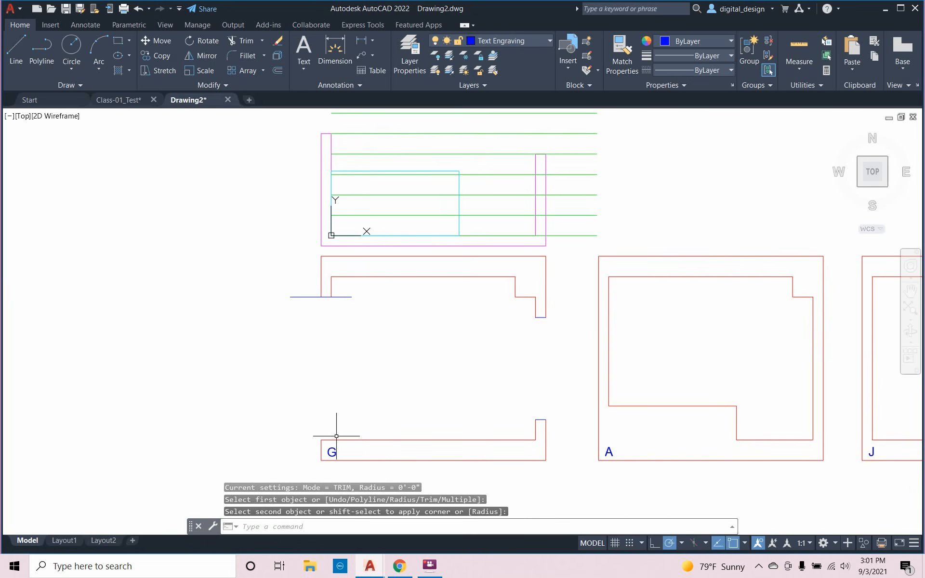
Fillet the upper blue line at radius 0 with the inner and outer left wall edges, closing section G's upper-left wall end
right_click(337, 336)
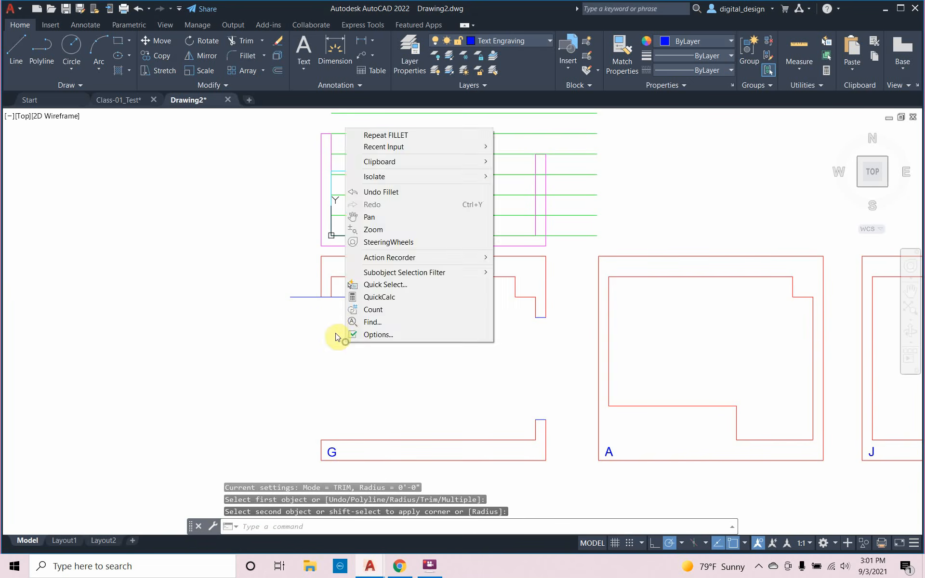
left_click(385, 135)
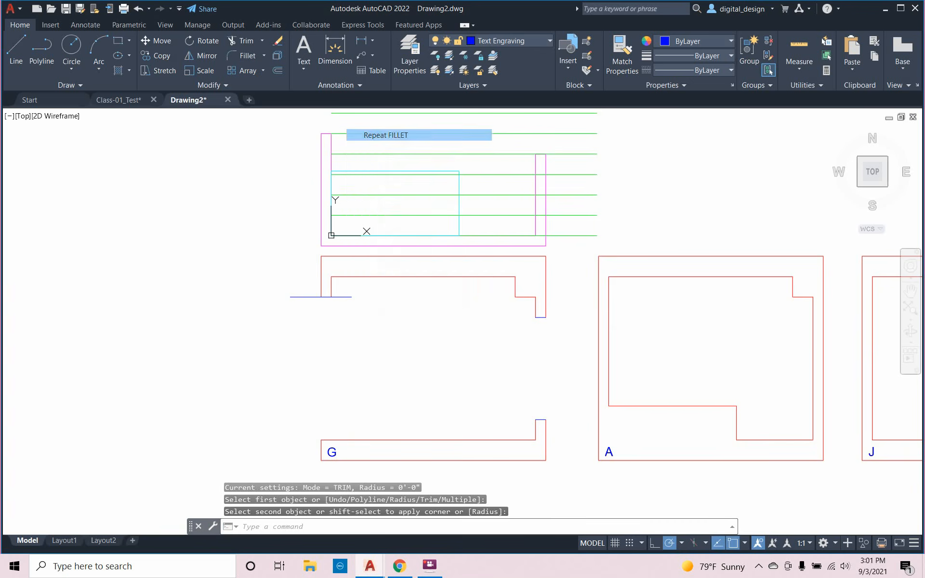
left_click(324, 297)
right_click(324, 298)
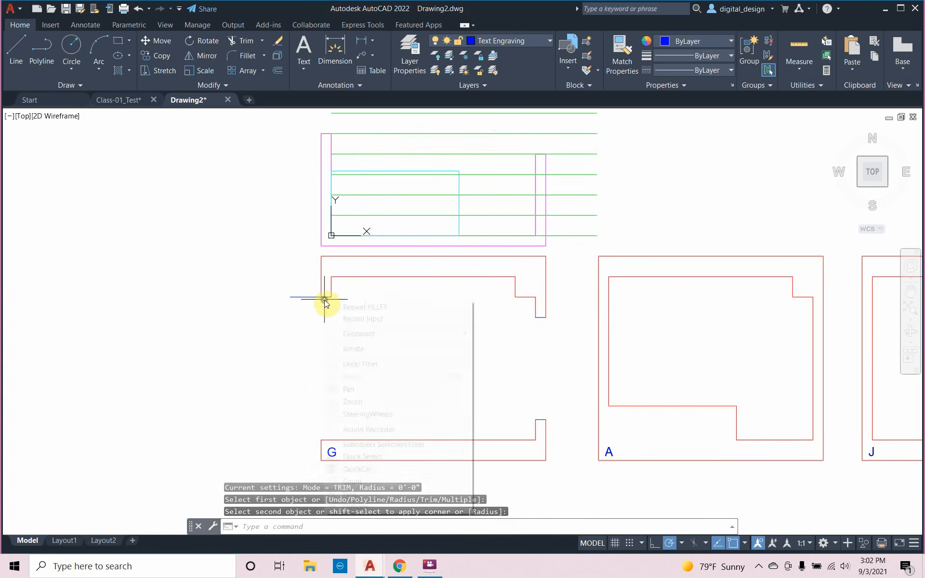
left_click(331, 304)
left_click(327, 297)
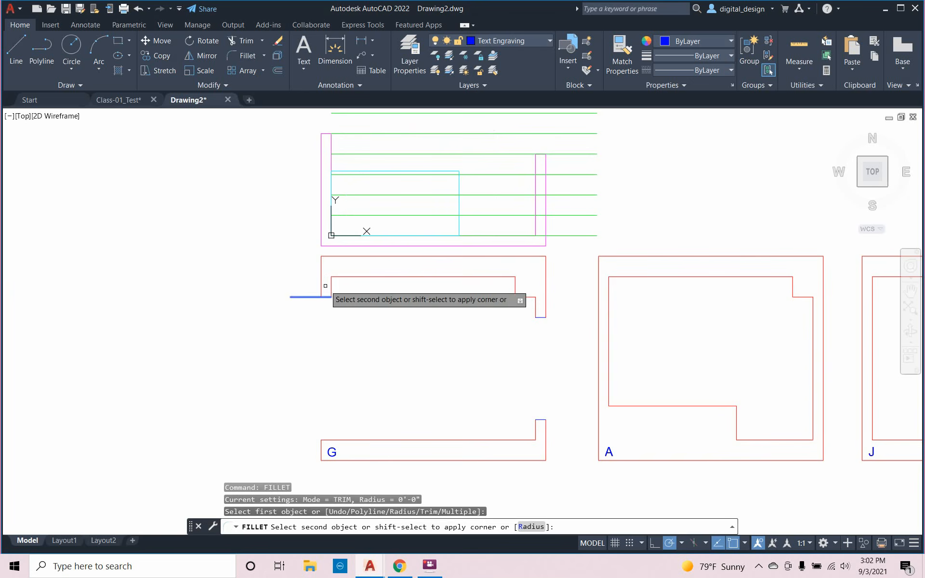
left_click(323, 285)
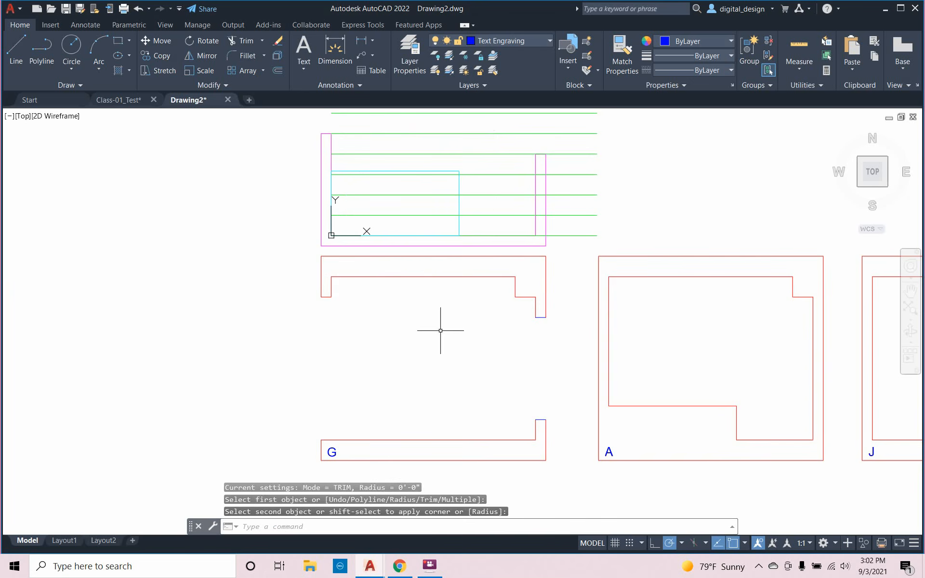
key("Escape")
key("Escape")
key("Escape")
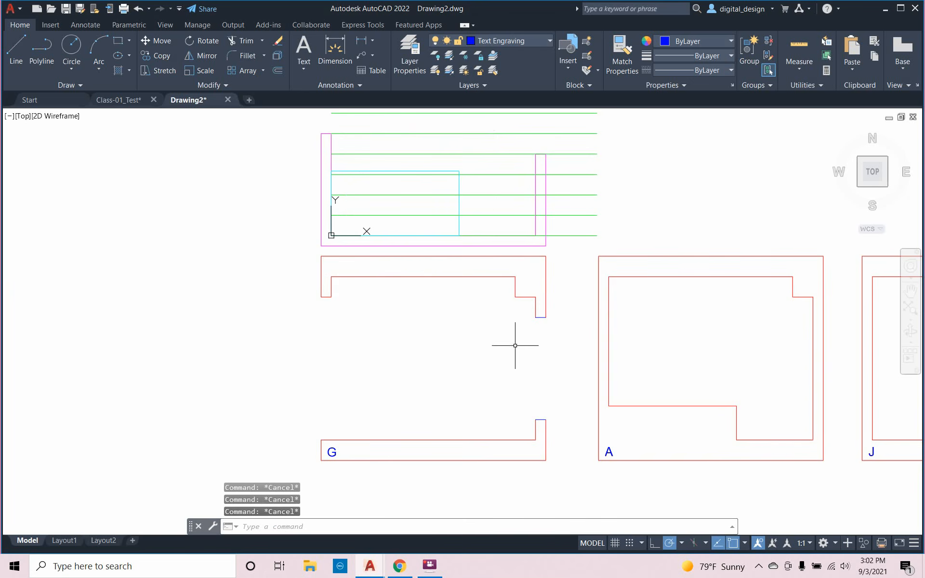
Join the outline segments of section G's upper piece into one polyline, and do the same for its lower piece
left_click(300, 347)
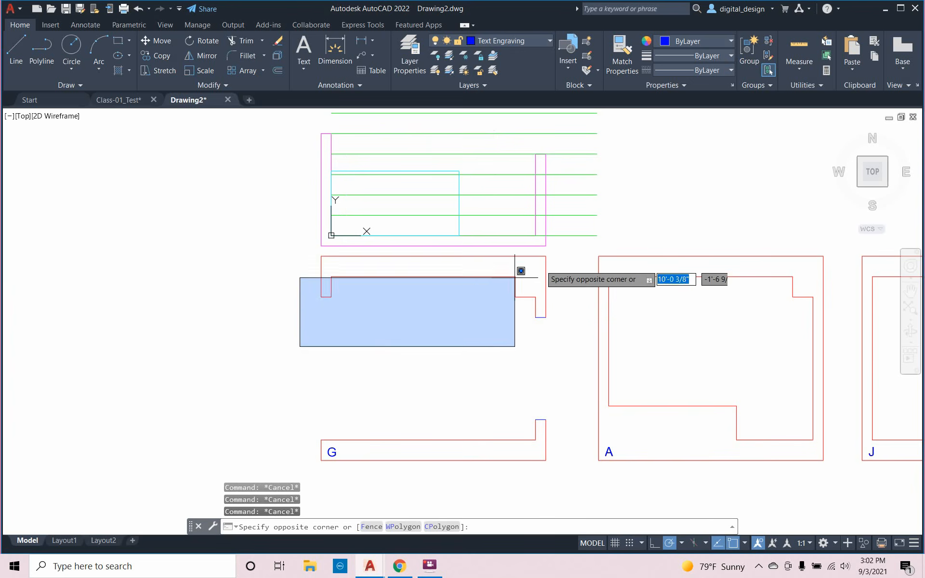
left_click(566, 250)
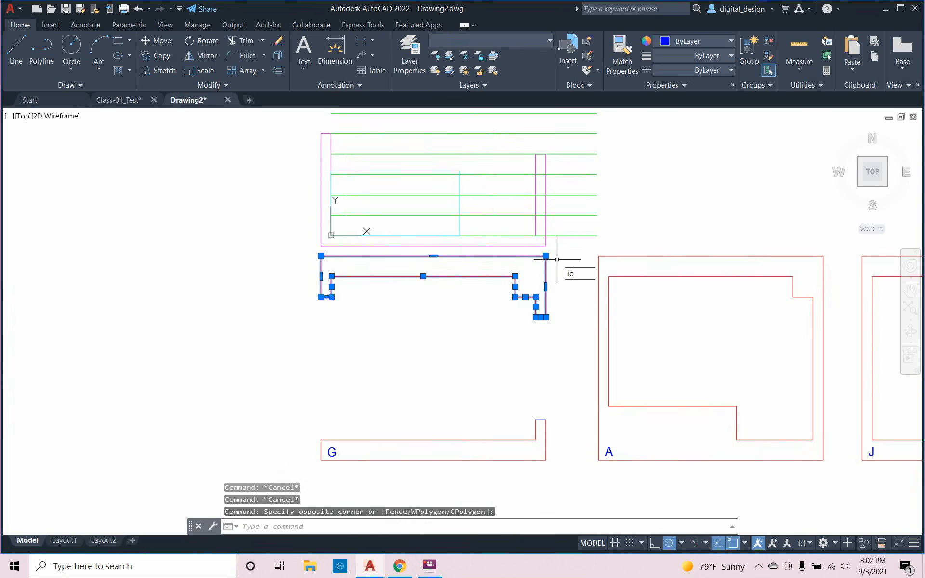
key("Return")
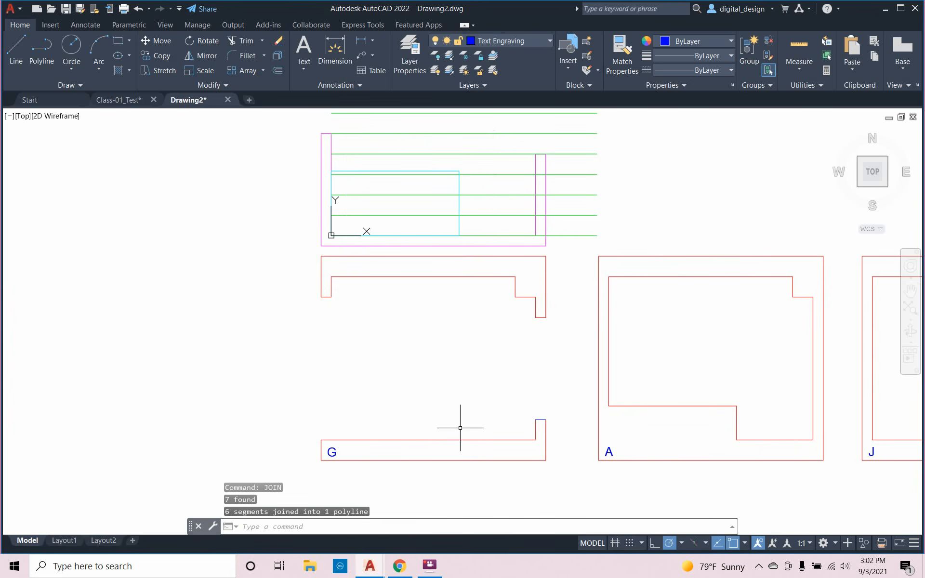
left_click(312, 482)
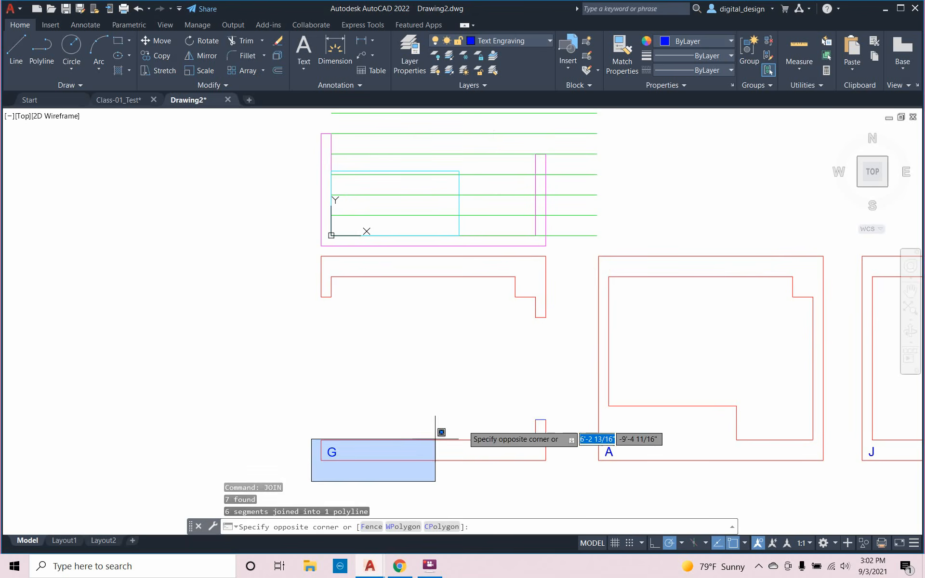
left_click(553, 385)
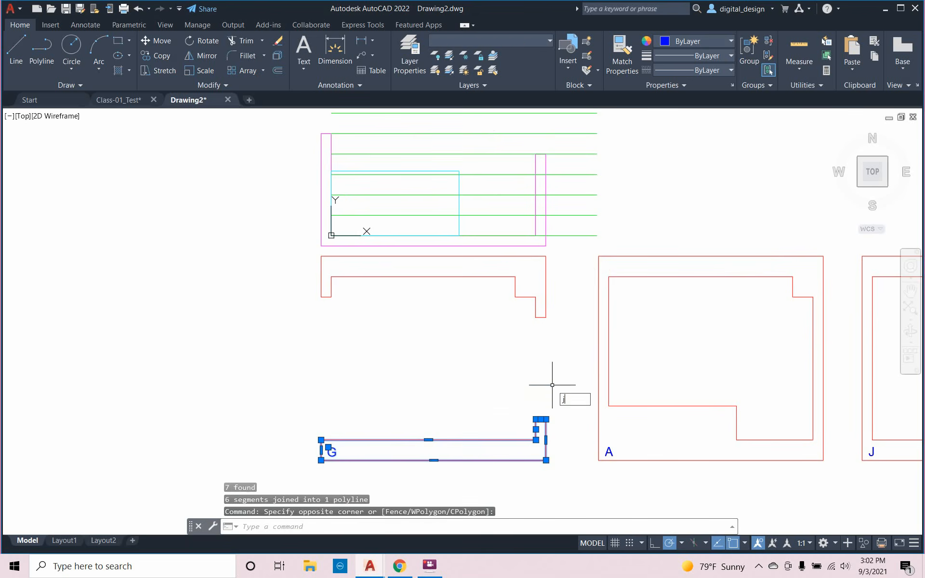
key("Return")
Change the label on section G's lower piece to "G 1"
scroll(532, 393, "down", 2)
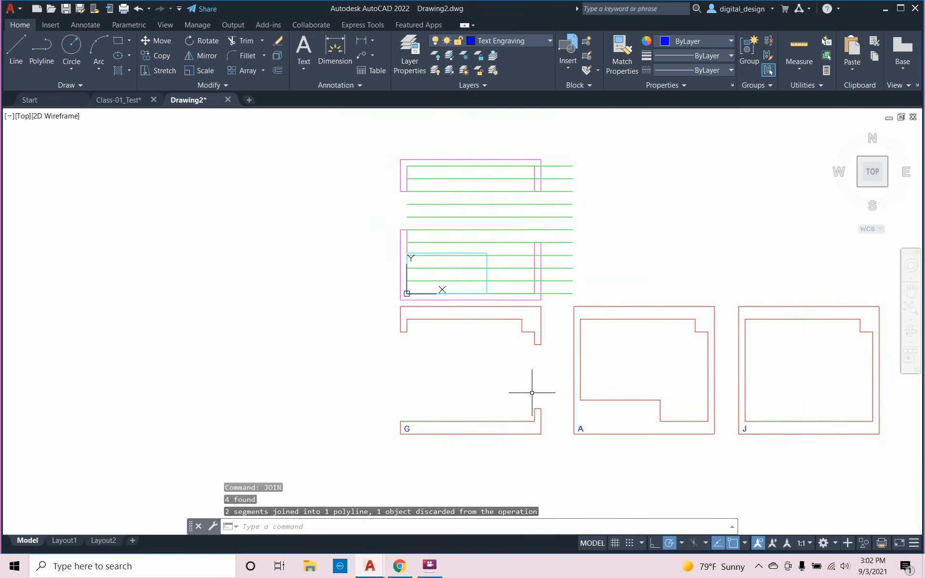
scroll(520, 386, "down", 2)
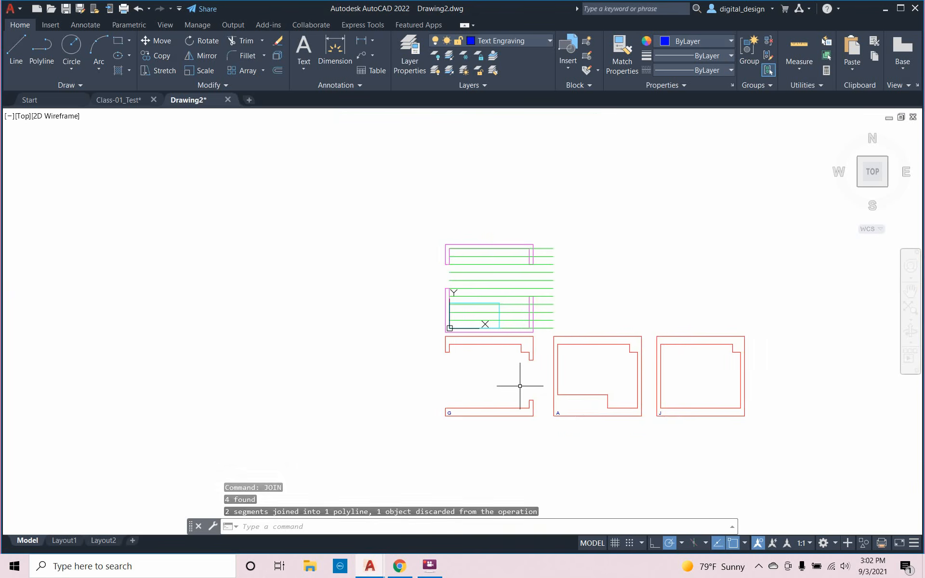
middle_click_drag(521, 384, 414, 401)
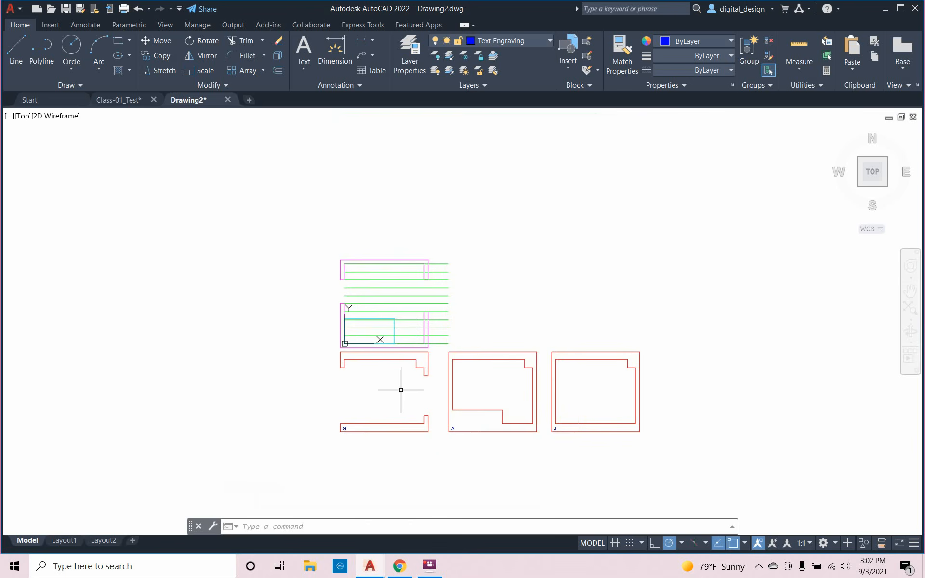
scroll(354, 408, "up", 6)
scroll(352, 410, "down", 2)
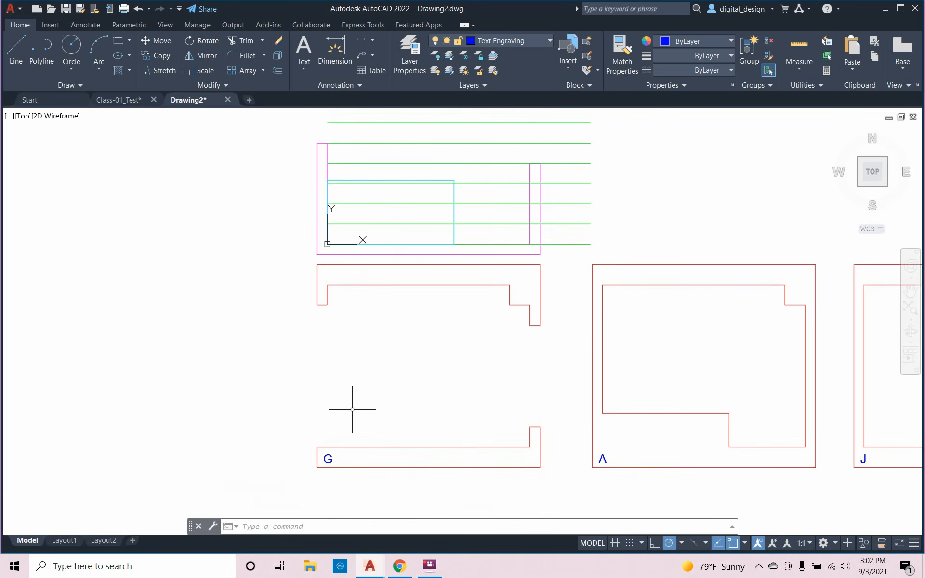
double_click(329, 459)
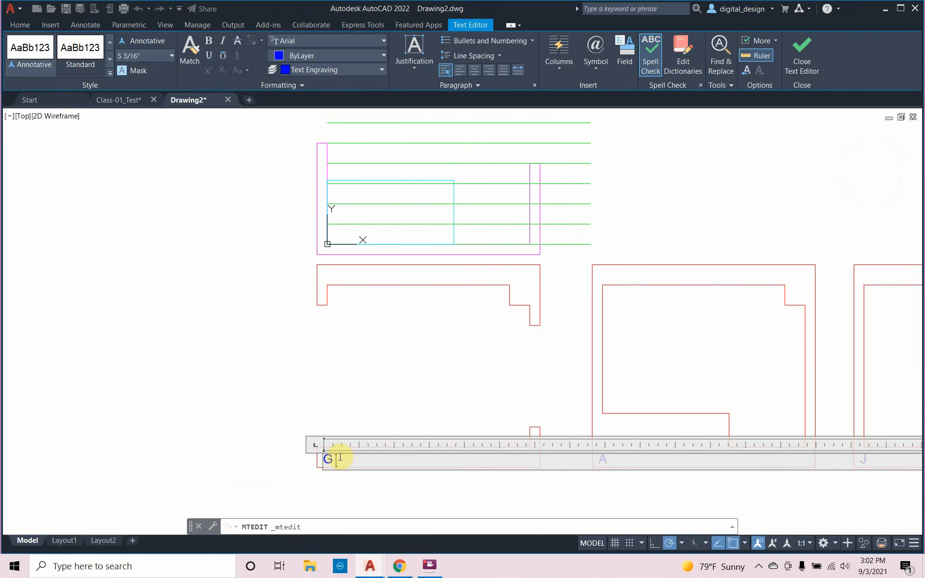
left_click(320, 479)
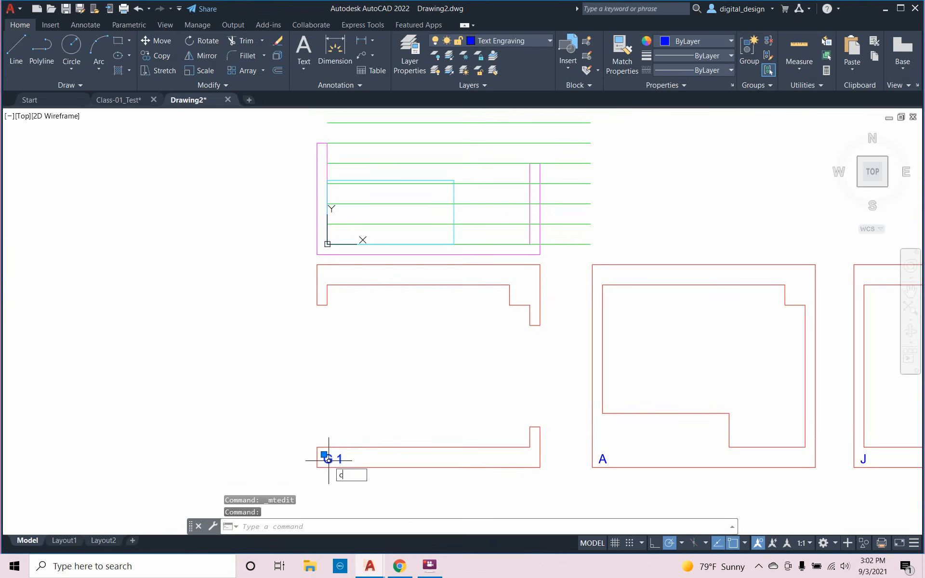
Copy the G 1 label up onto section G's upper piece and change the copy to "G 2"
type("copy")
key("Return")
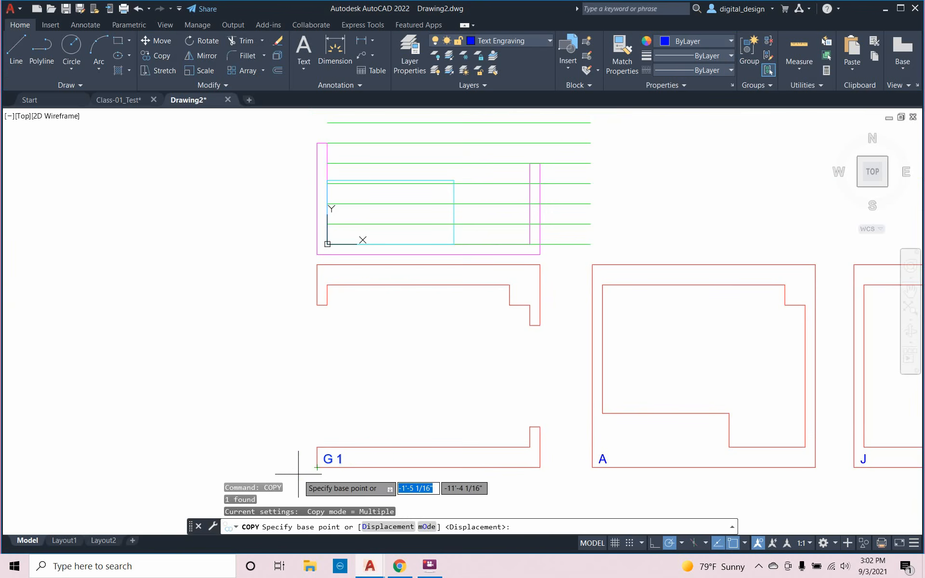
left_click(304, 467)
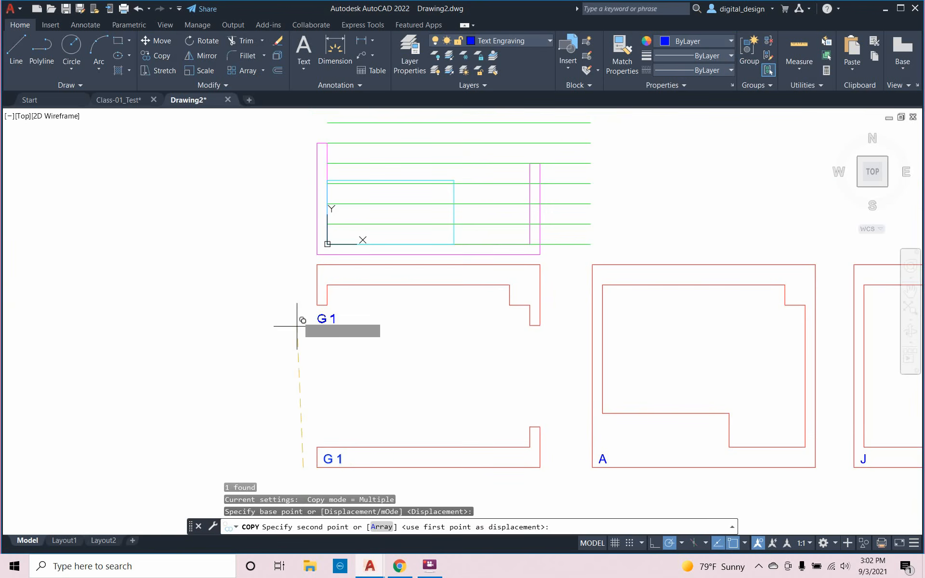
left_click(303, 280)
key("Escape")
key("Escape")
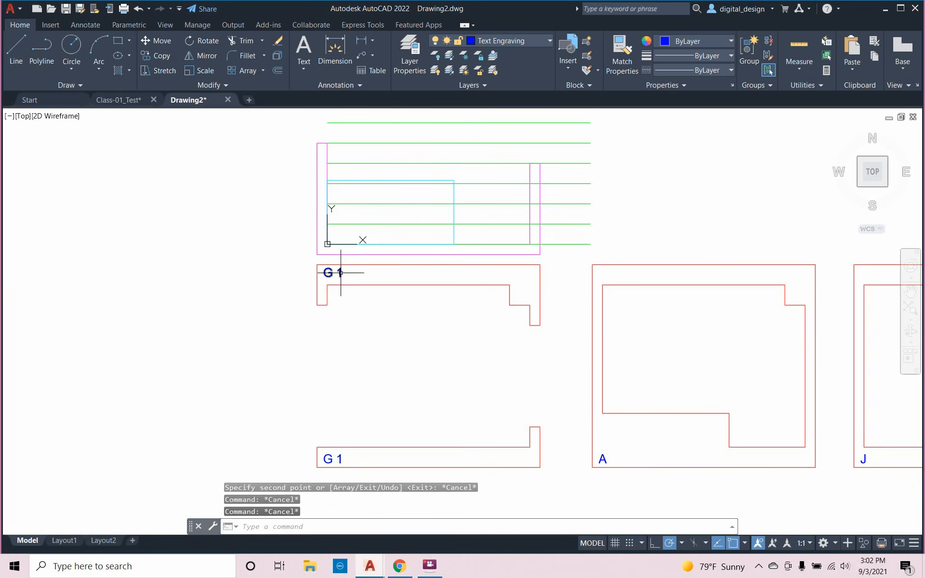
double_click(341, 273)
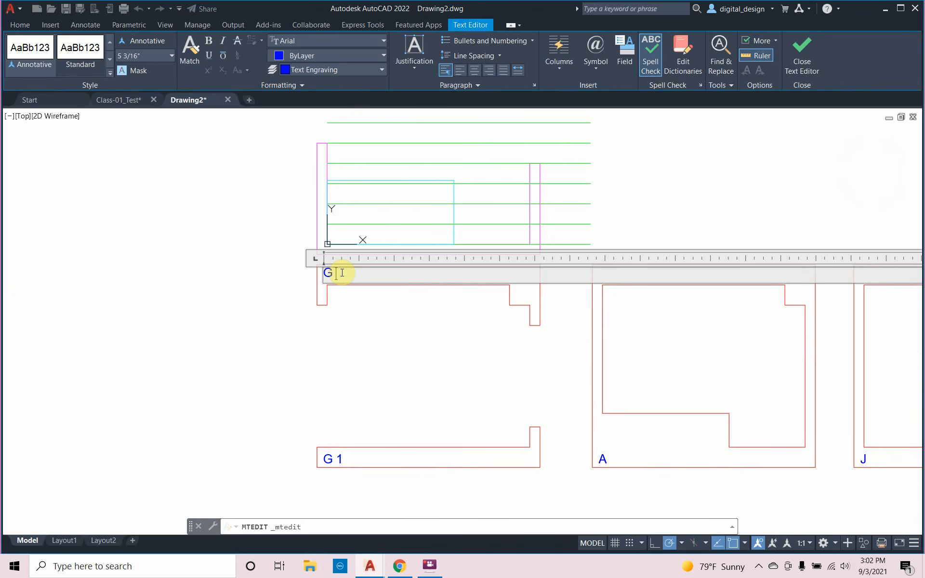
left_click(297, 299)
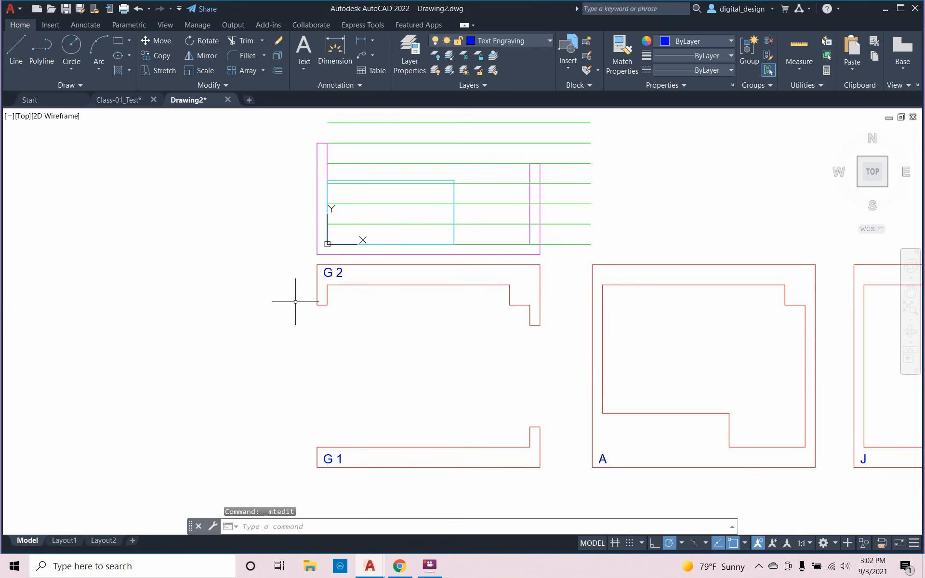
Save the drawing as Class-01_Video in the Class-01 folder
scroll(284, 316, "down", 3)
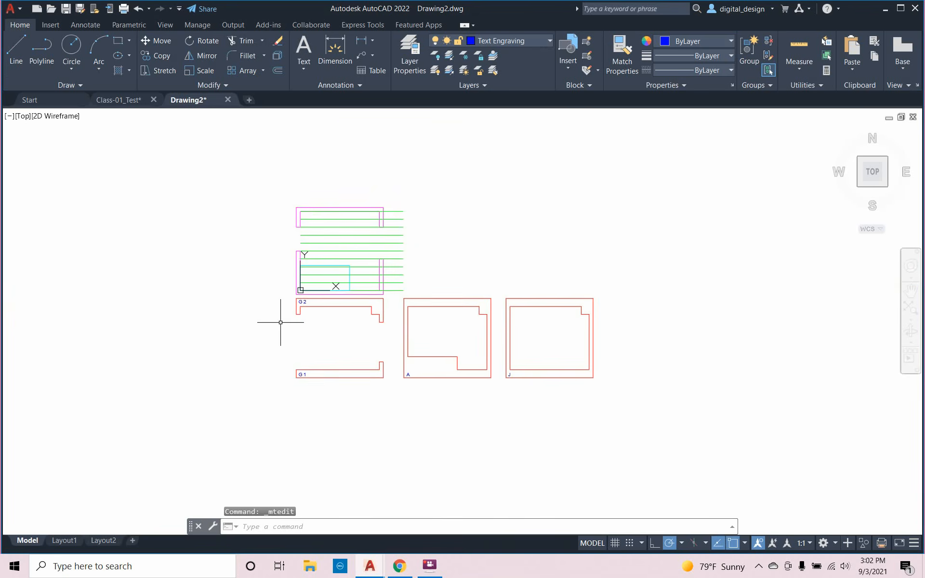
middle_click_drag(280, 323, 295, 364)
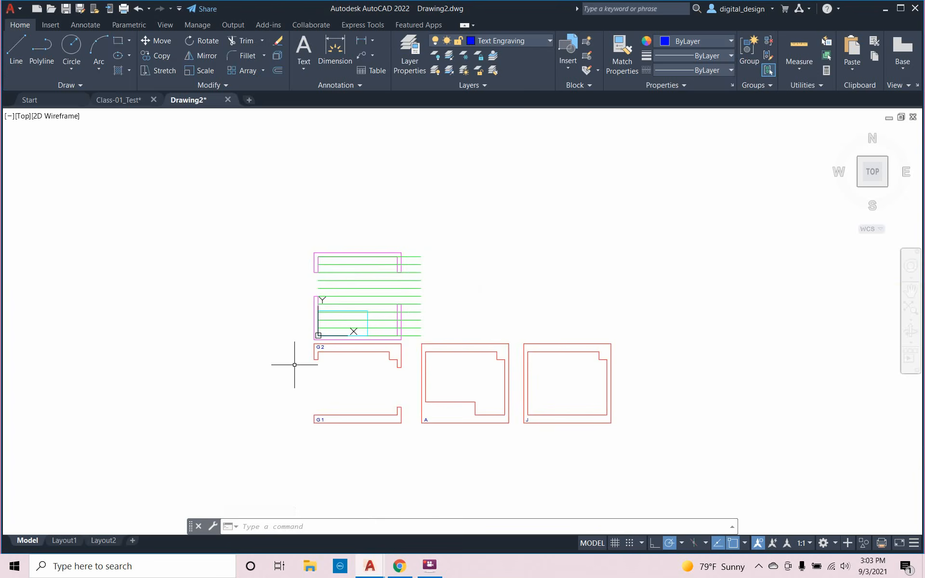
key("ctrl+s")
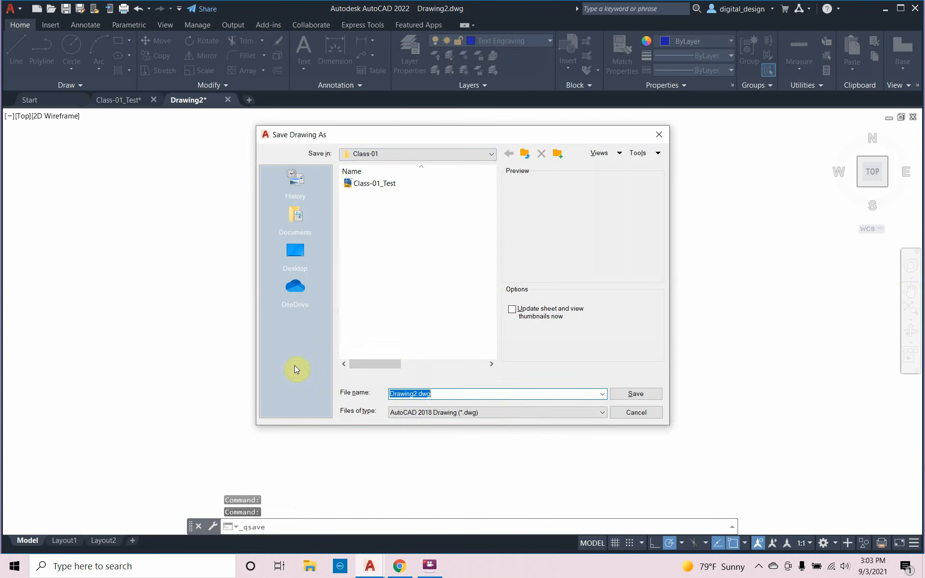
left_click(359, 183)
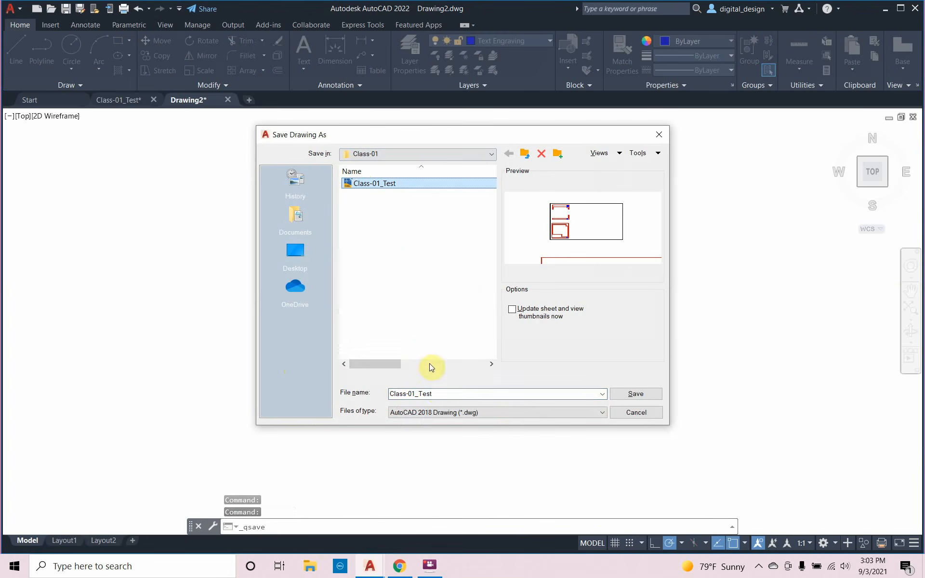
left_click(437, 393)
left_click(438, 393)
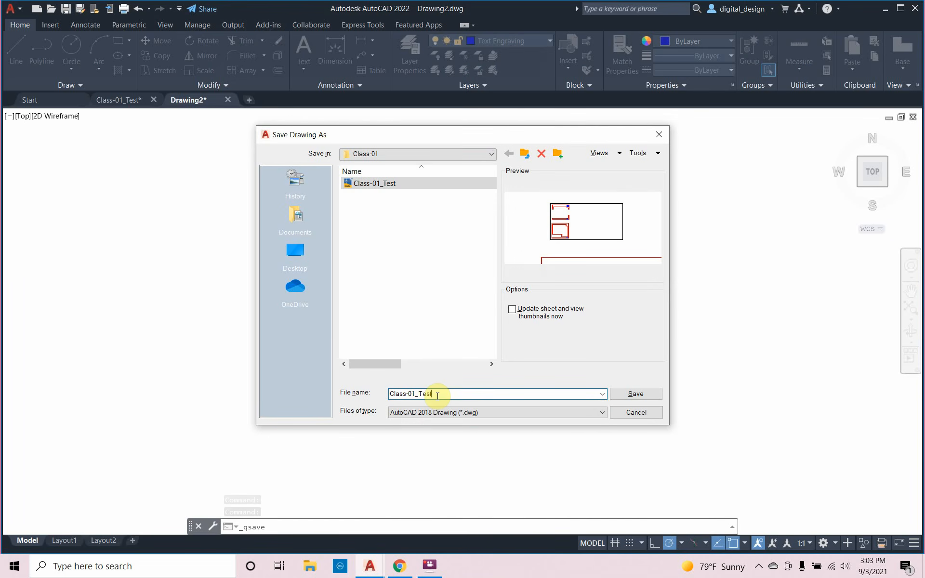
key("BackSpace")
type("Video")
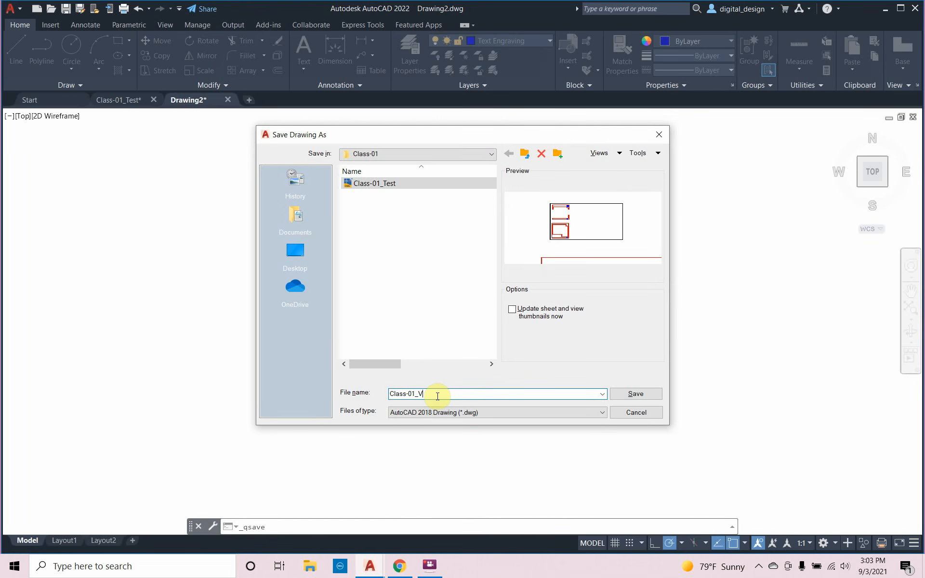
left_click(624, 399)
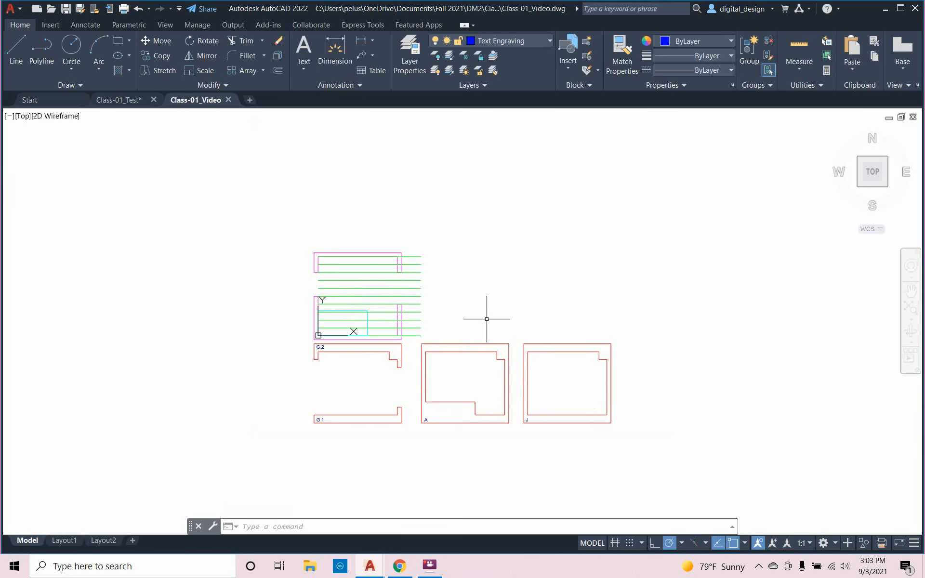
Create a new layer named Defpoints and make it the current layer
type("la")
key("Return")
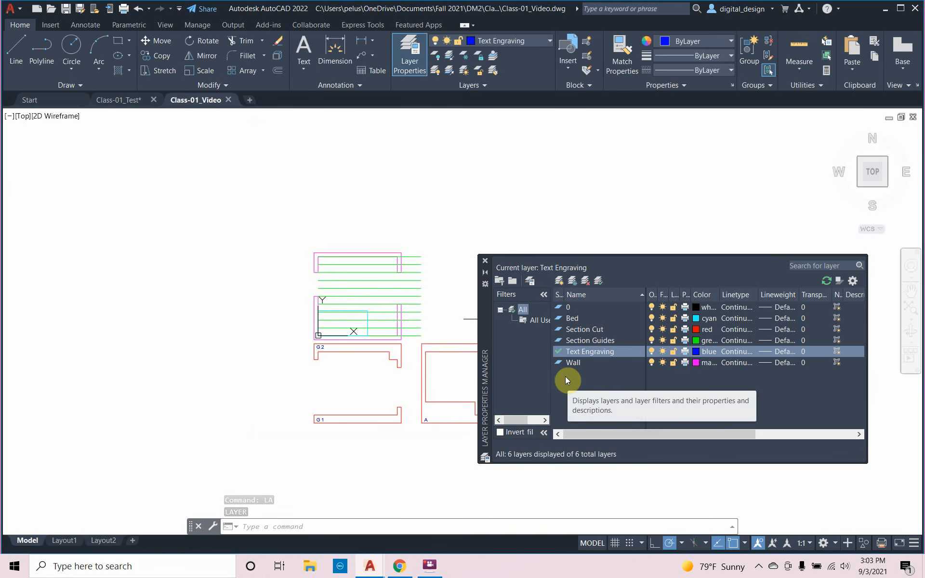
left_click(559, 281)
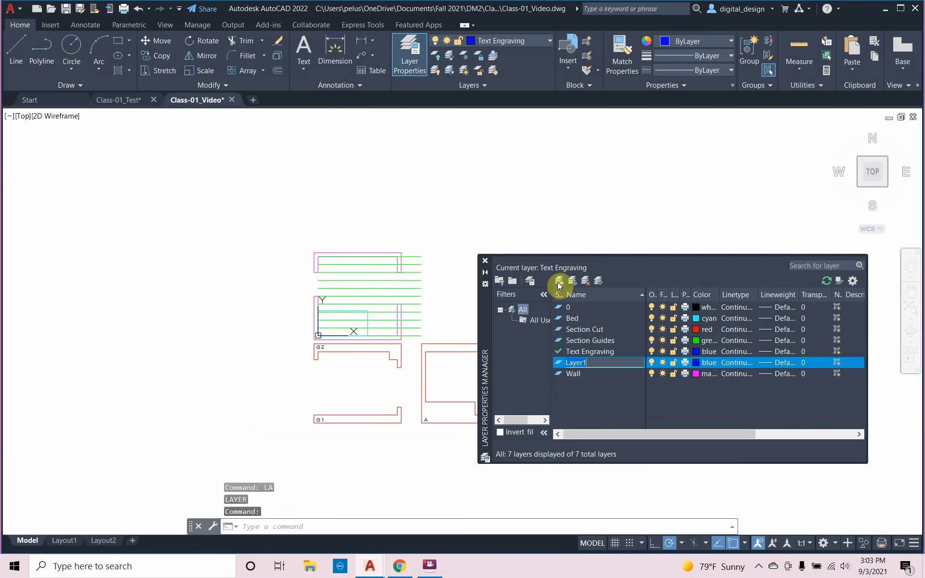
type("Defpoin")
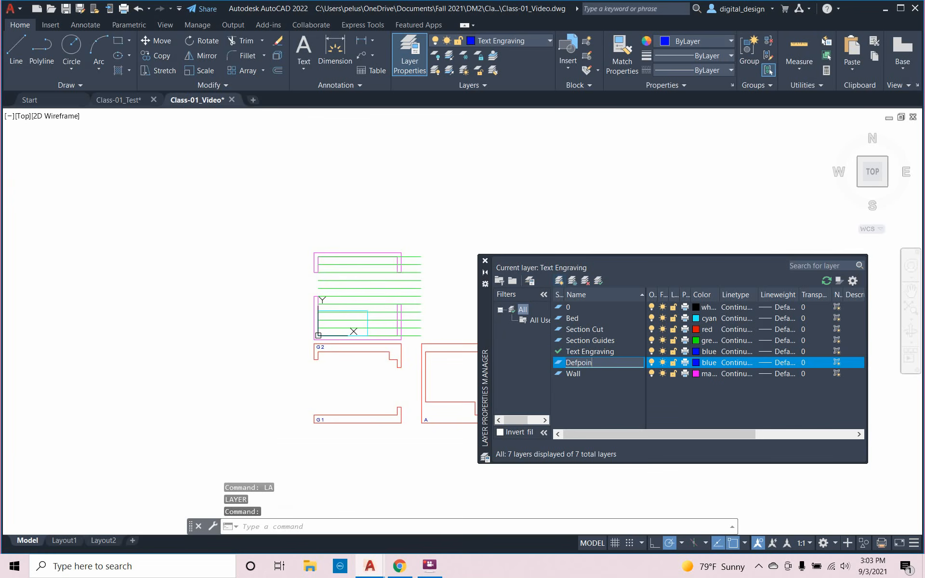
type("ts")
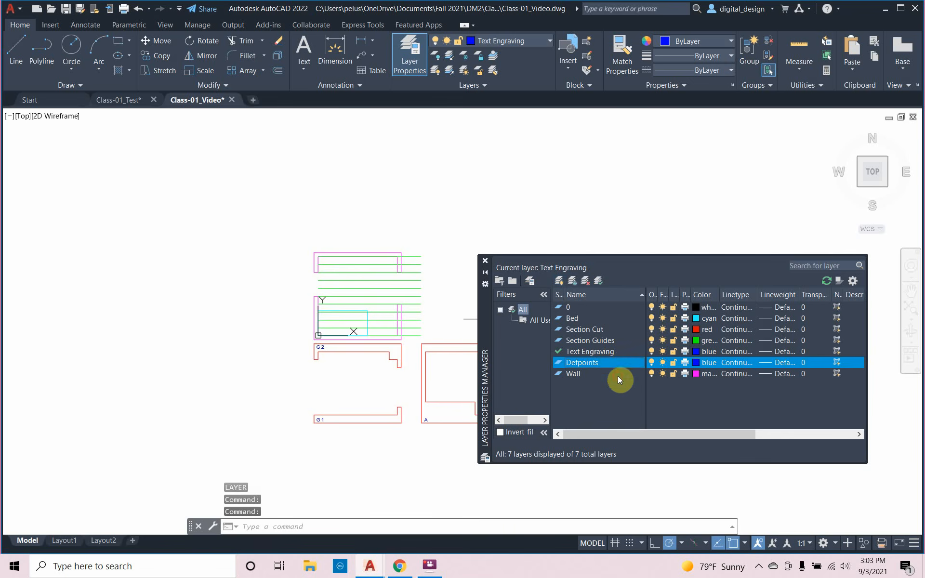
left_click(621, 361)
left_click(621, 361)
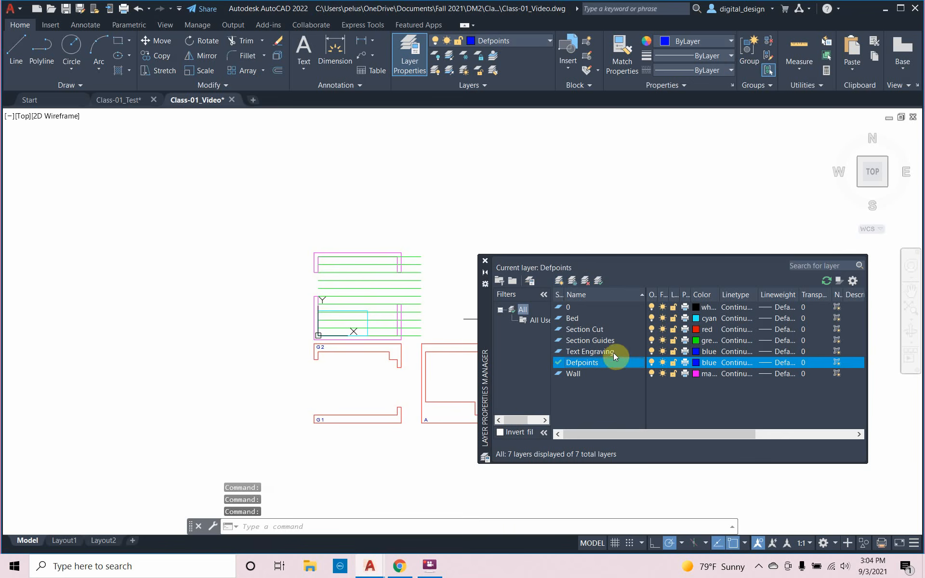
left_click(486, 261)
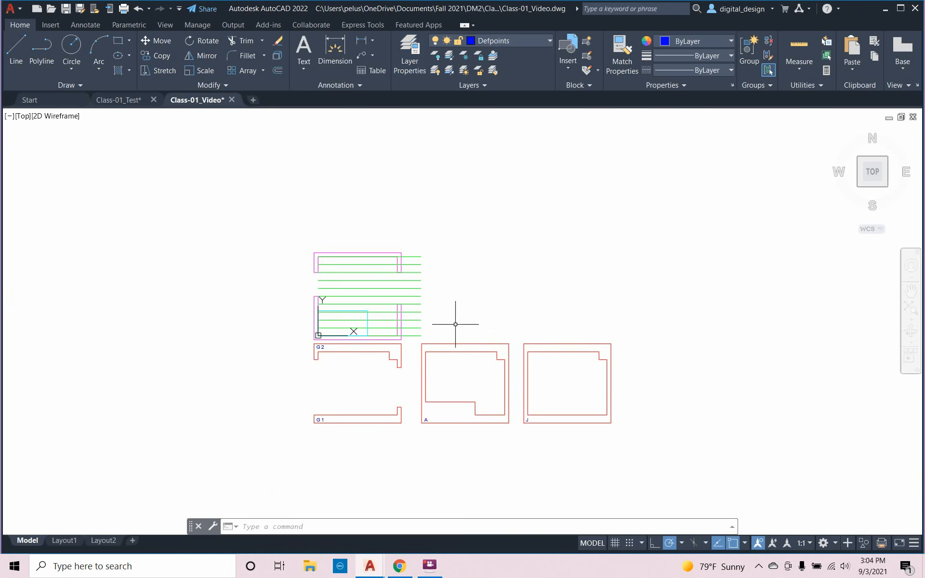
Draw a rectangle 48 wide by 24 high in the empty space above section A
key("Return")
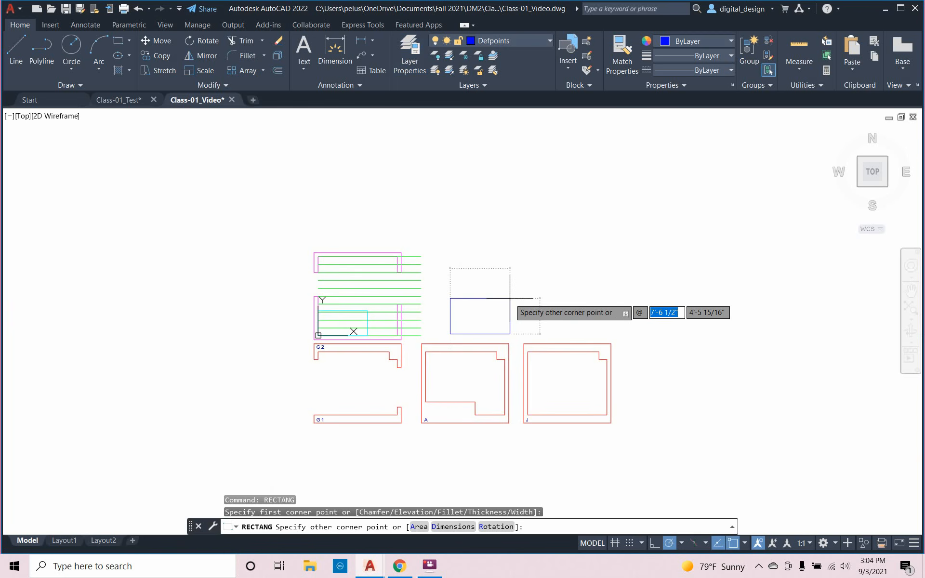
type("4")
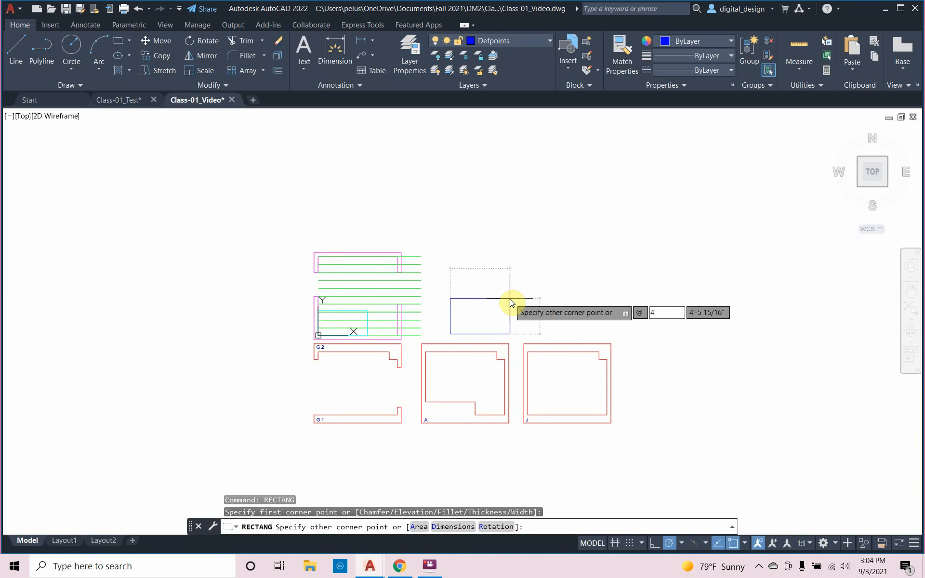
type("8")
key("Tab")
type("2")
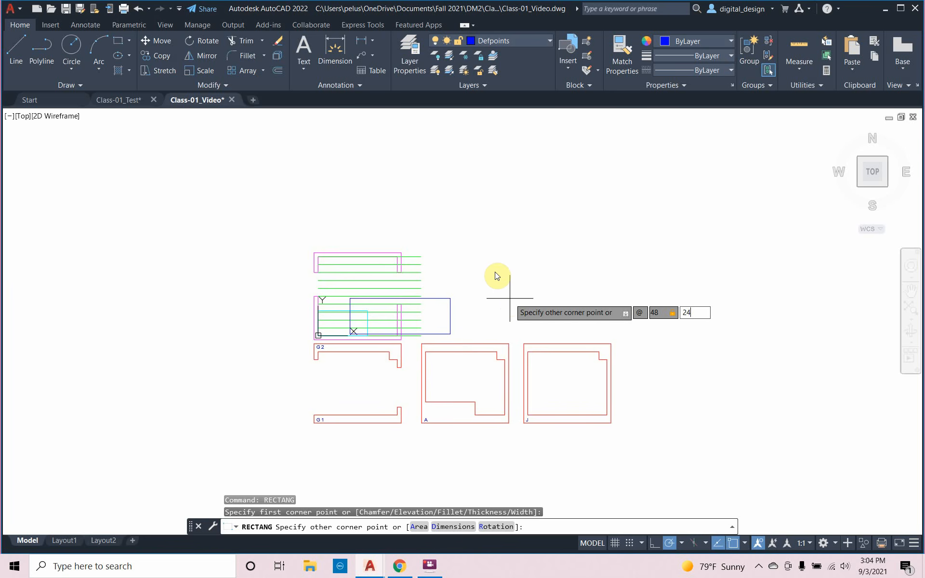
key("Return")
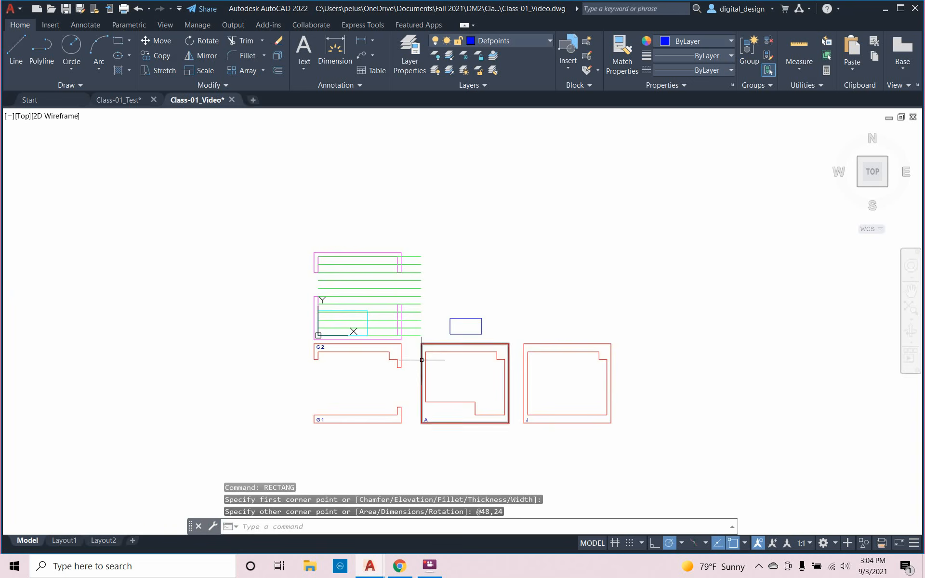
Measure the new rectangle's bottom edge and right edge with the DIST command
scroll(425, 359, "up", 4)
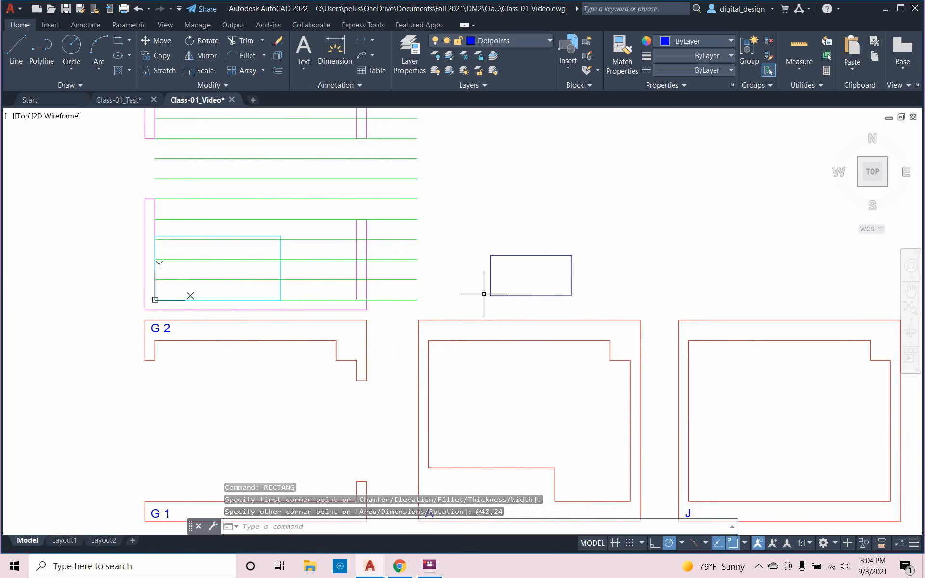
type("dist")
key("Return")
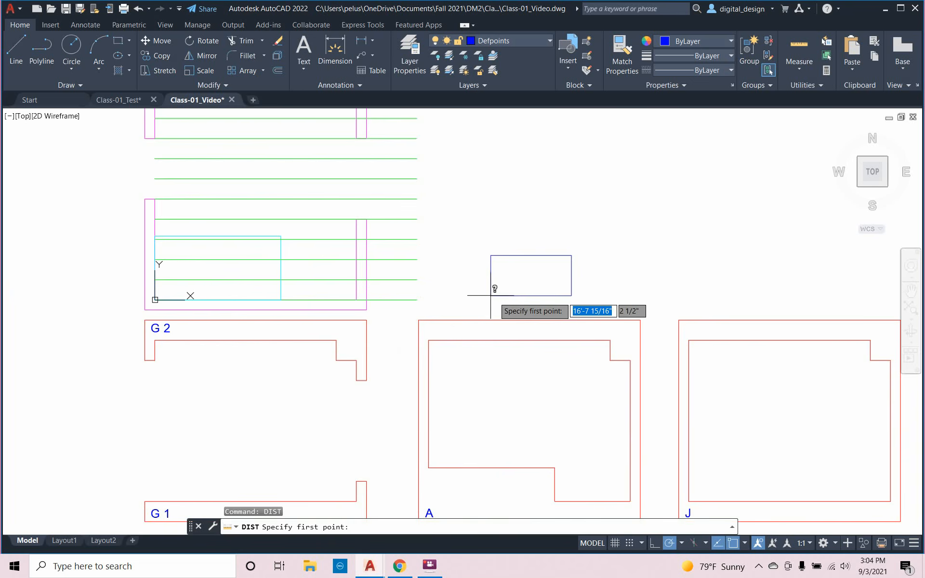
left_click(491, 296)
left_click(571, 296)
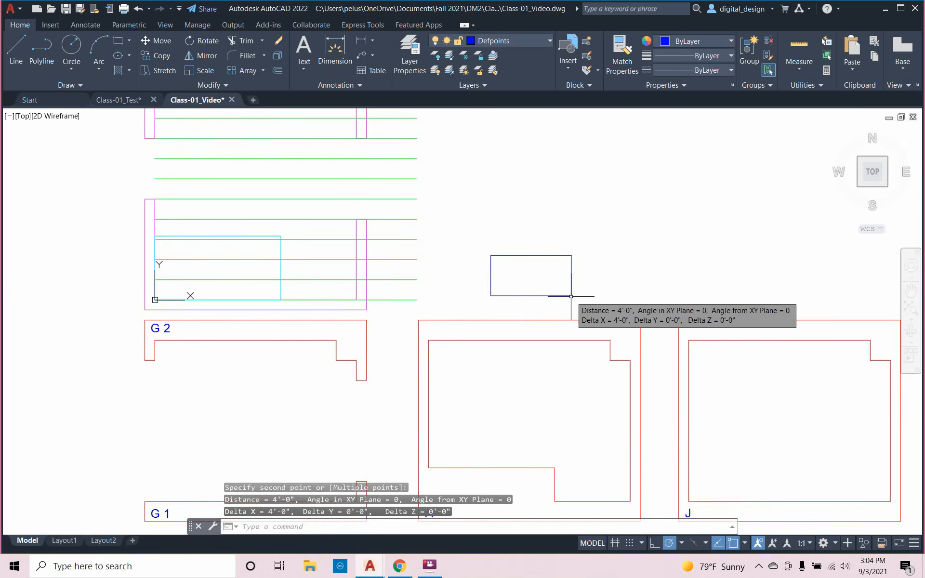
right_click(573, 296)
left_click(581, 303)
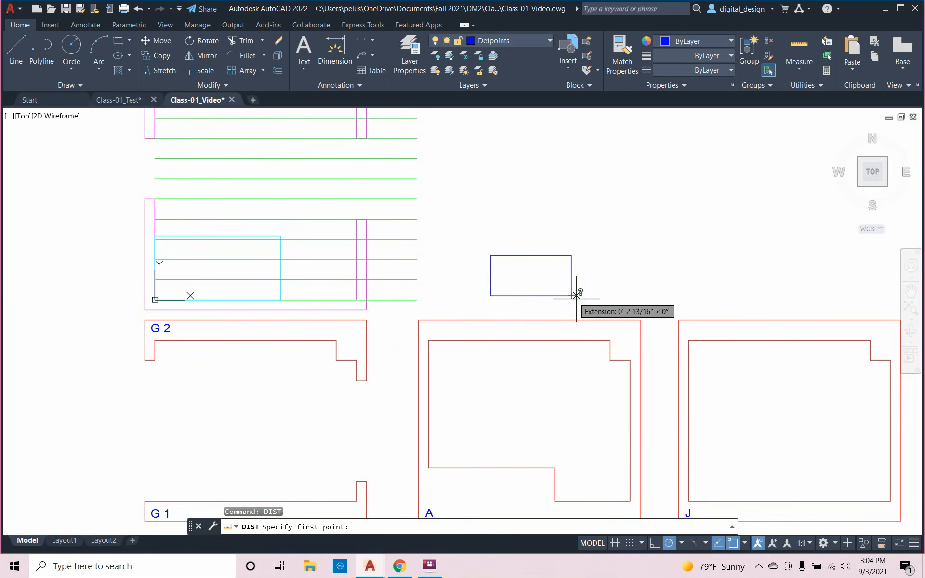
left_click(571, 296)
left_click(571, 255)
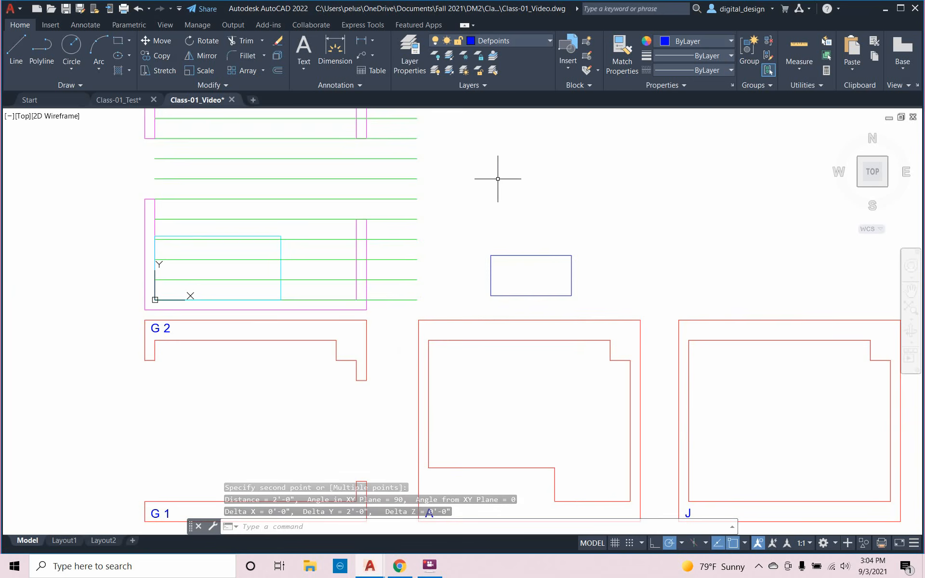
Change the Defpoints layer's color to white (index color 7)
type("la")
key("Return")
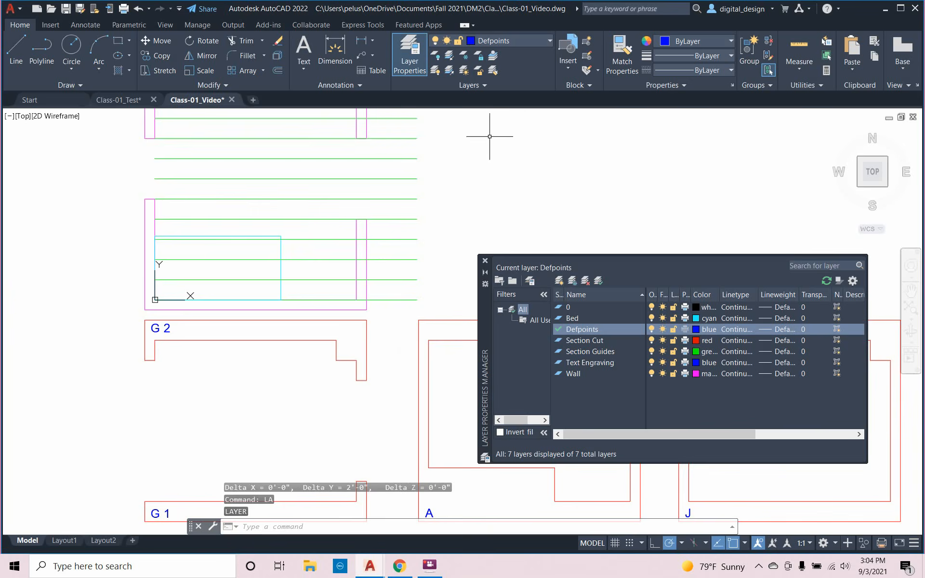
left_click(698, 329)
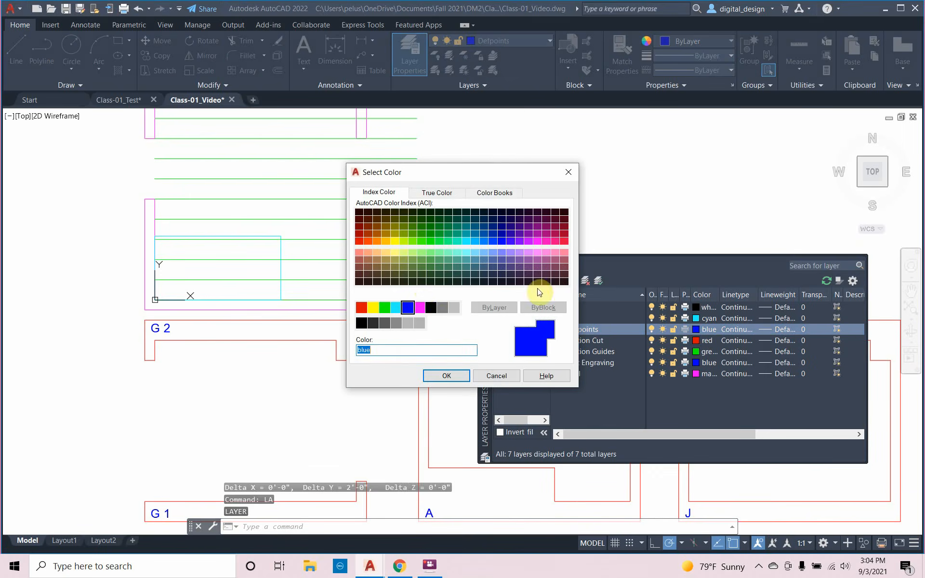
left_click(431, 307)
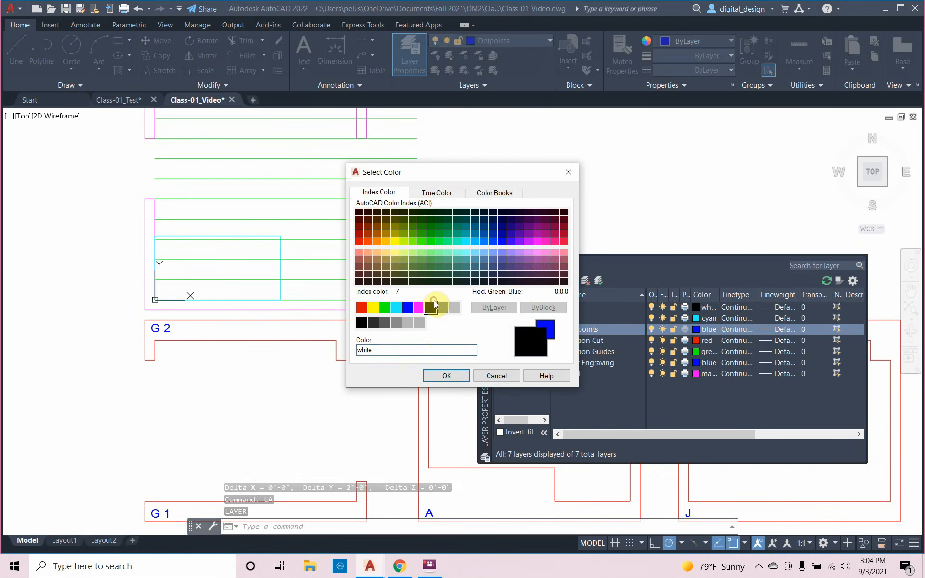
left_click(446, 375)
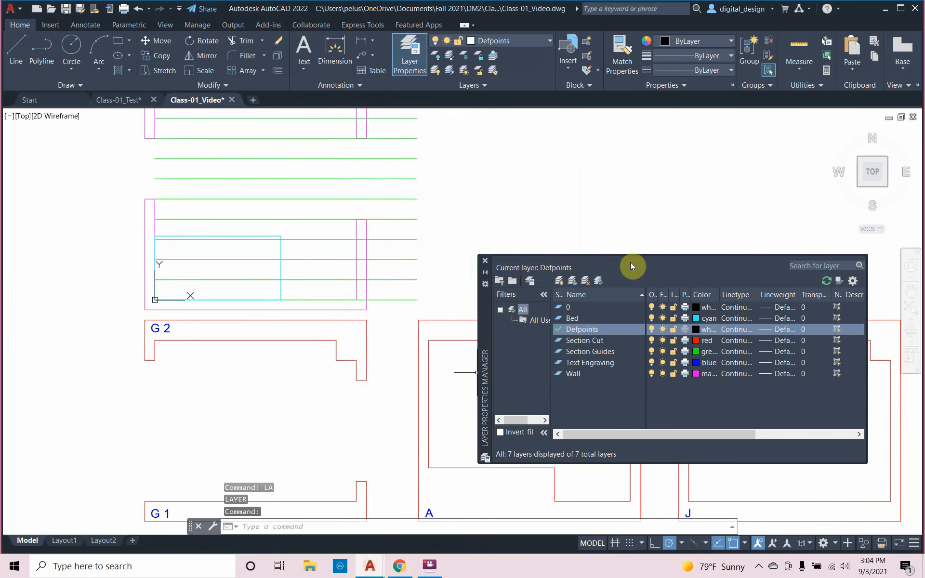
left_click(485, 261)
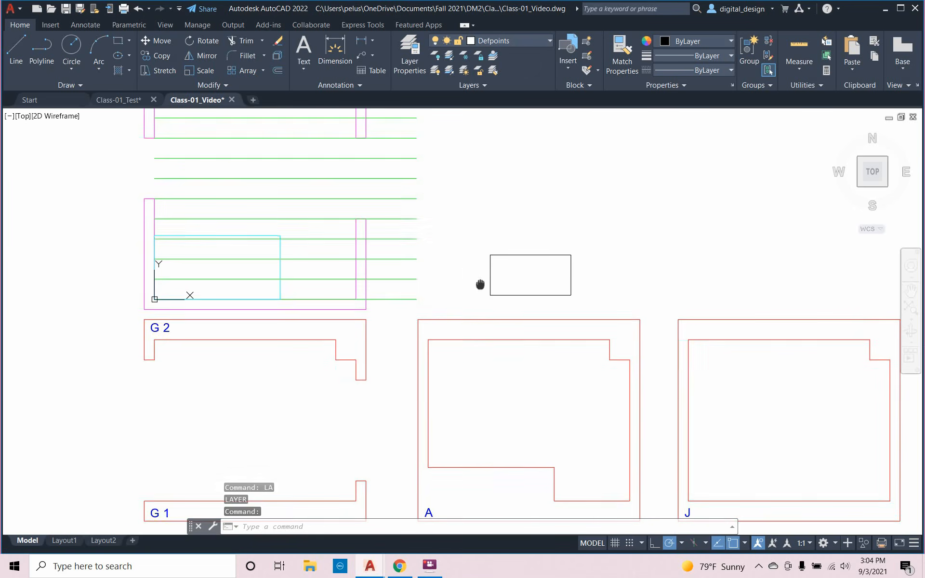
Copy the red sections G 1, G 2, A and J with their labels up and to the right, above the small rectangle
middle_click_drag(480, 285, 436, 283)
scroll(470, 285, "up", 4)
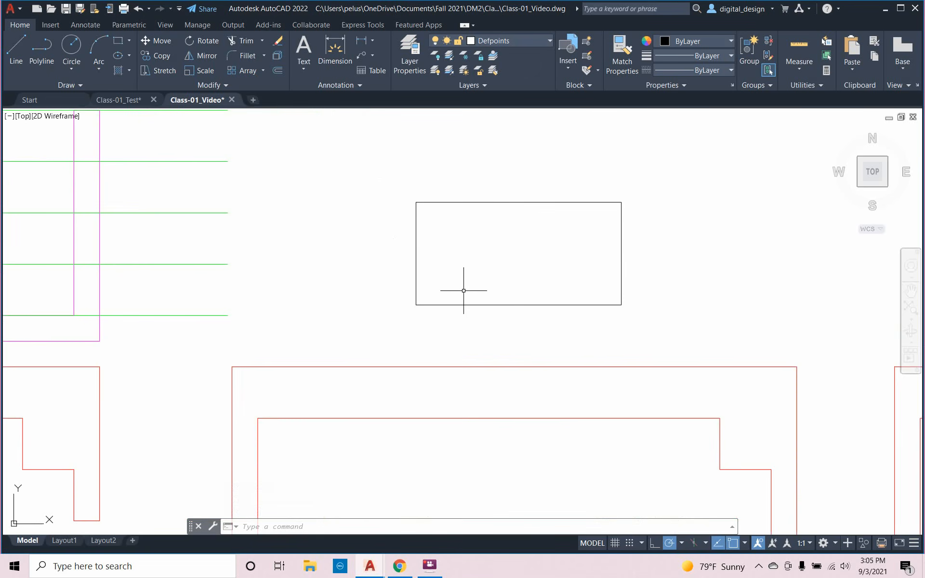
scroll(464, 291, "down", 8)
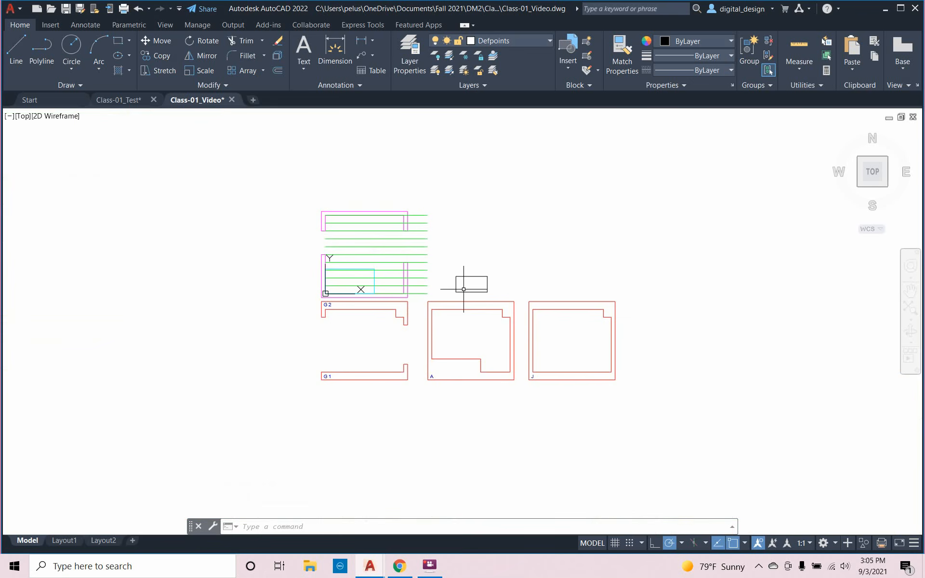
left_click(636, 388)
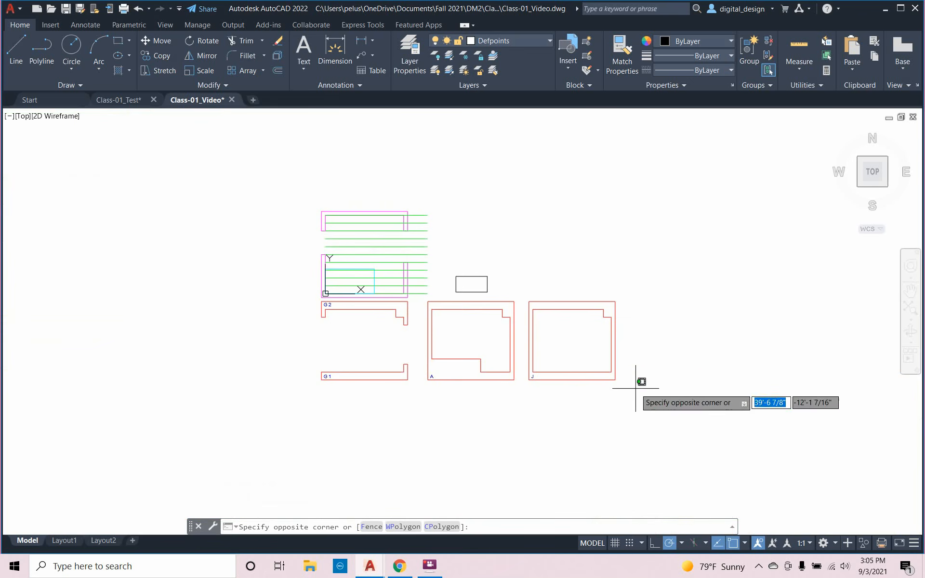
left_click(286, 299)
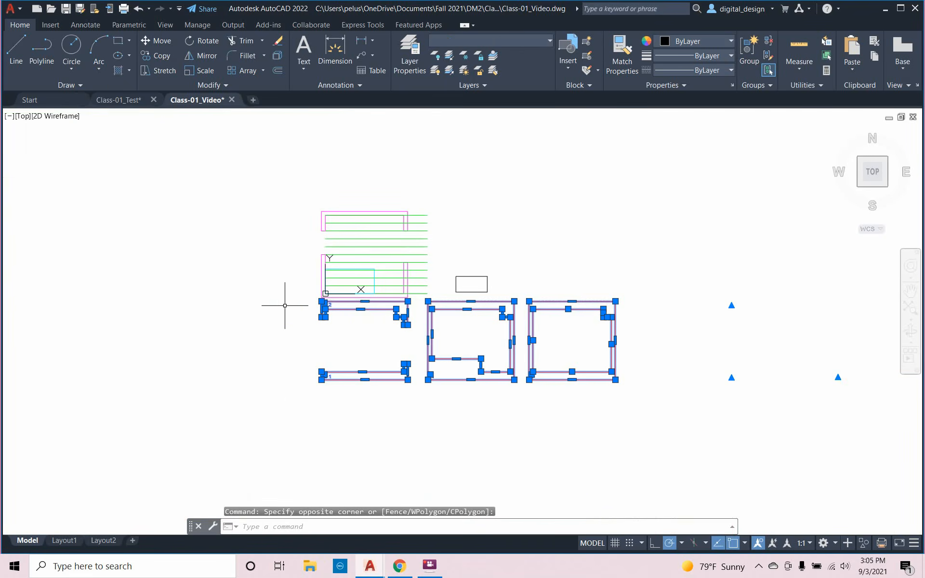
type("cop")
key("Return")
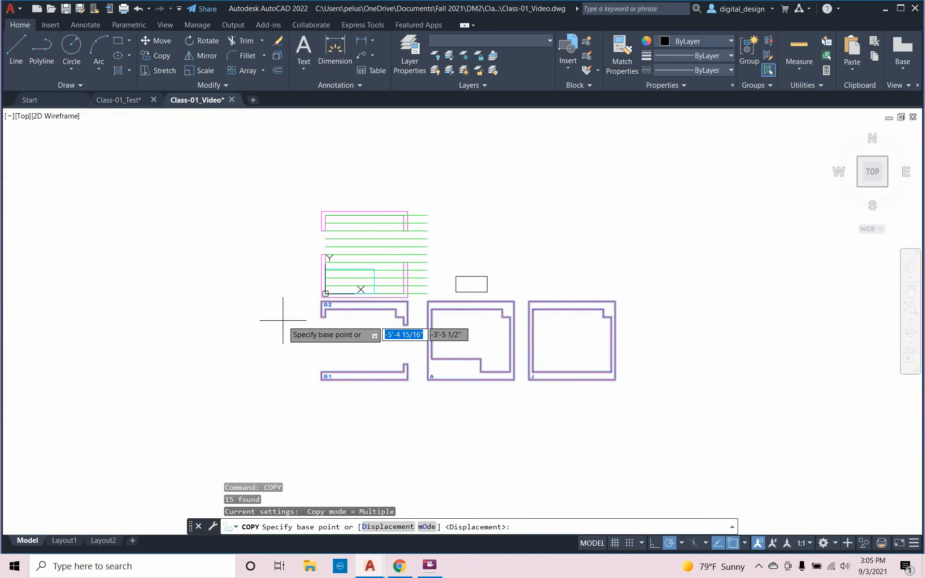
left_click(284, 409)
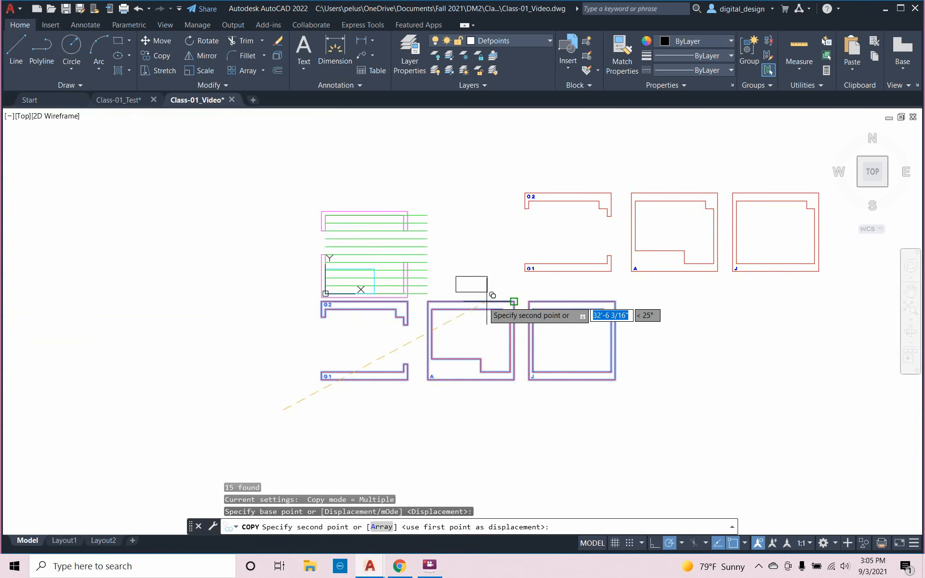
left_click(446, 271)
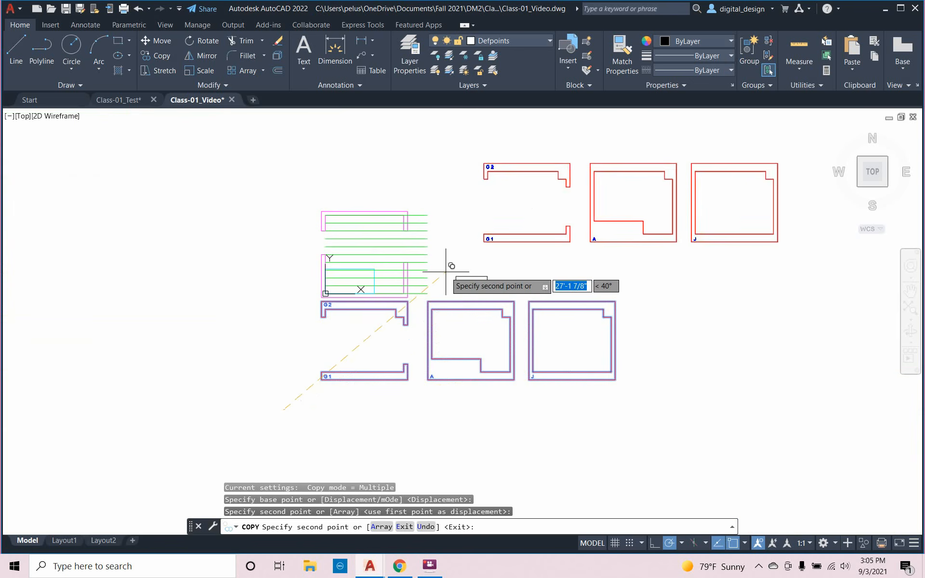
key("Escape")
key("Escape")
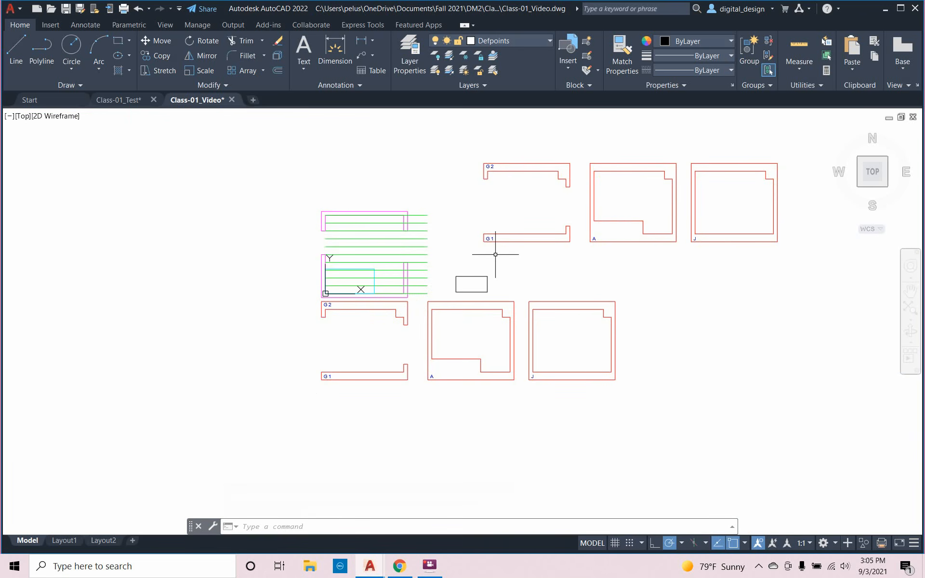
Scale the copied sections G 1, G 2, A and J with their labels by 1/12 from G 1's lower-left corner
type("sca")
key("Return")
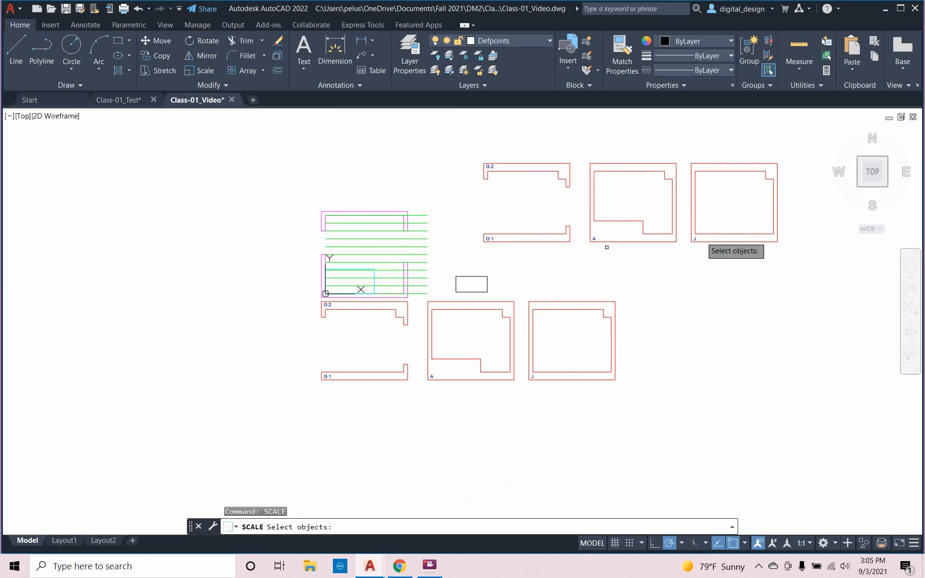
left_click(796, 254)
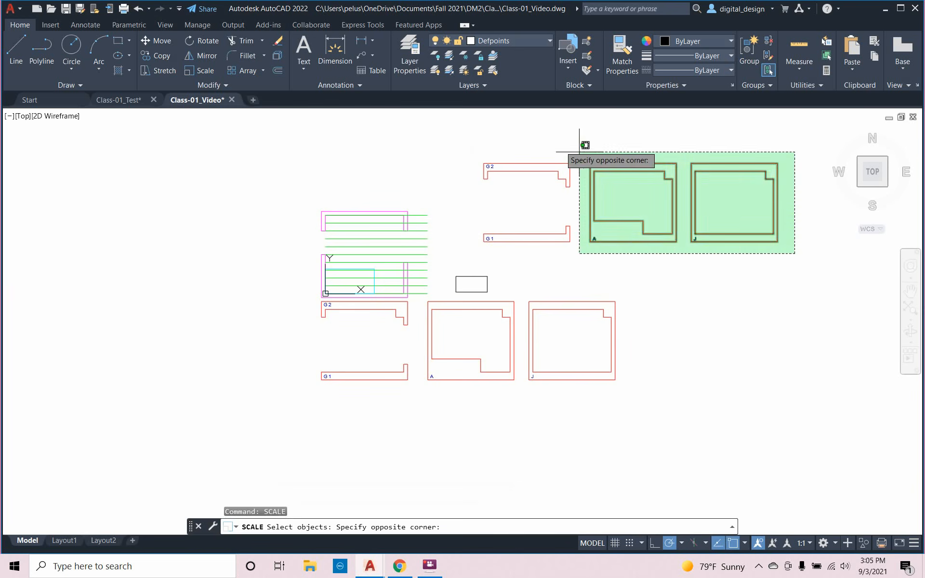
left_click(460, 150)
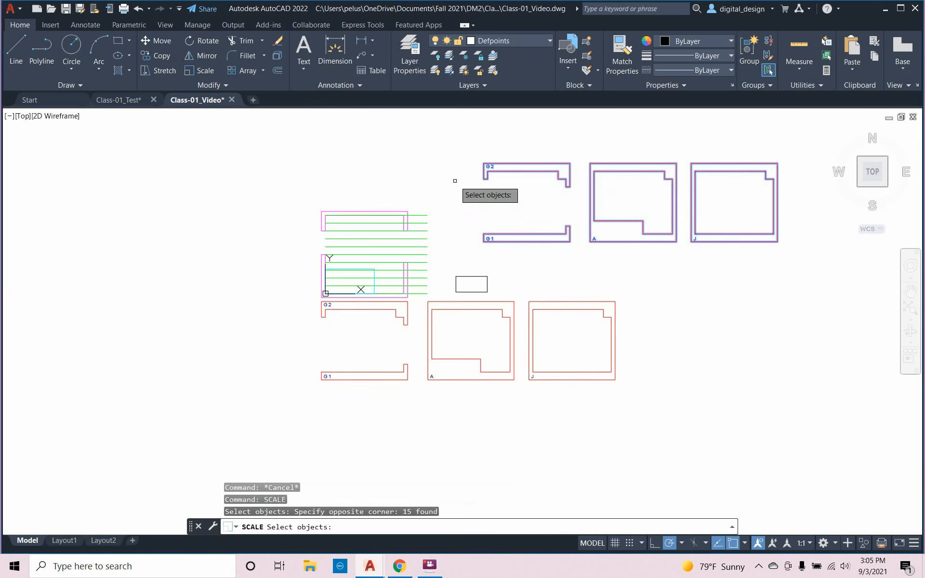
key("Return")
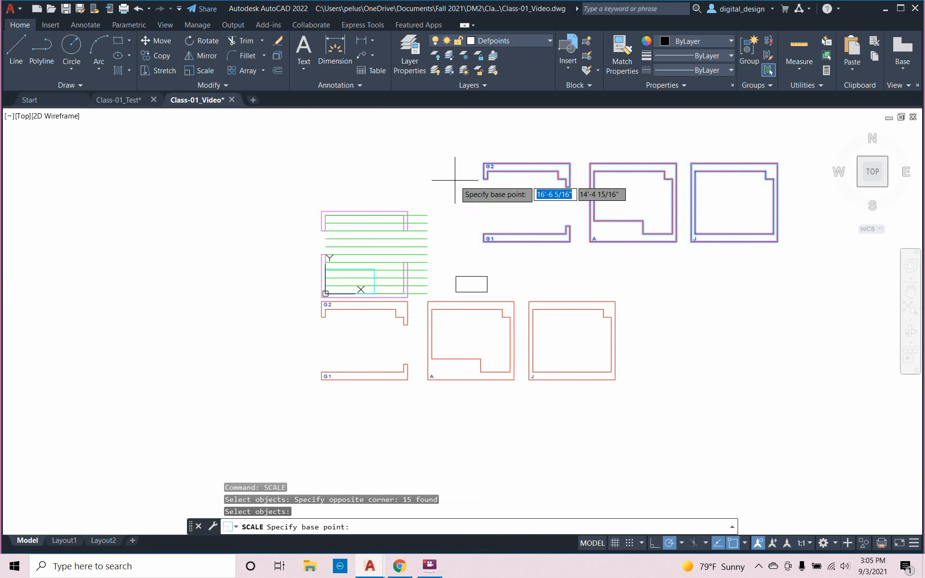
left_click(484, 238)
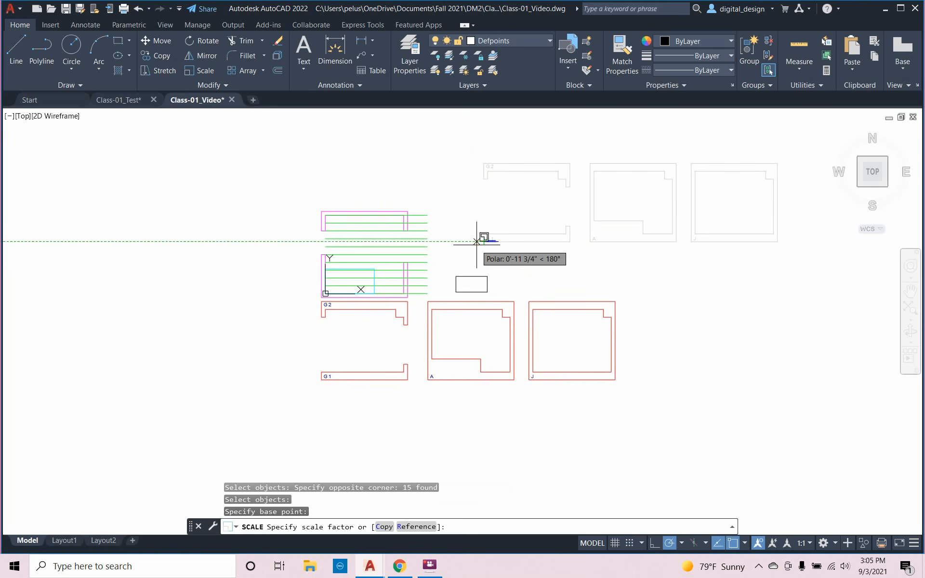
type("1/12")
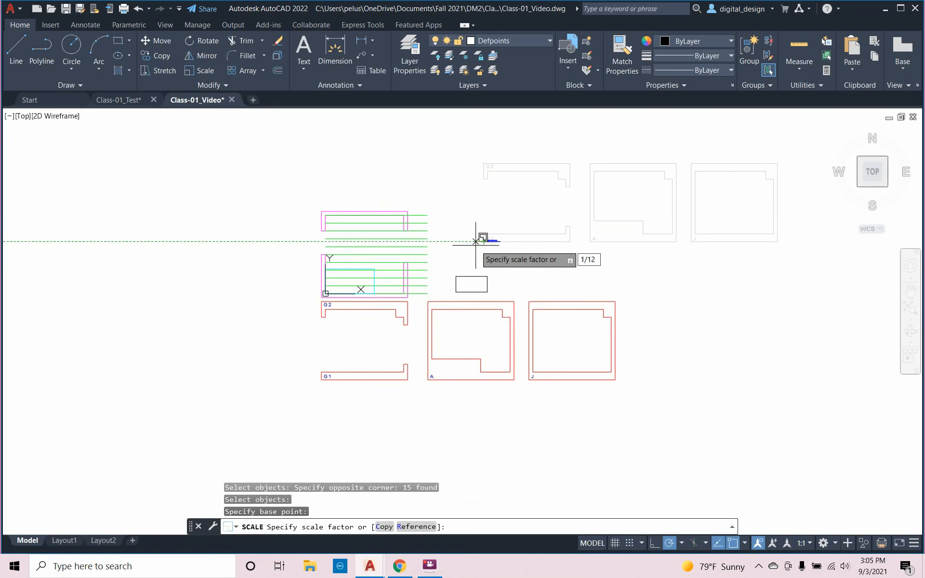
key("Return")
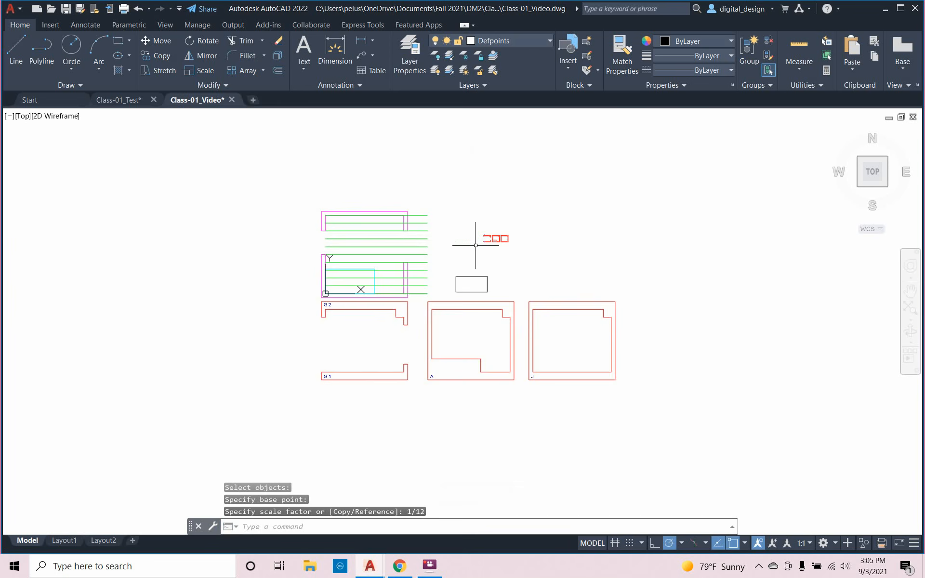
Move all the scaled-down sections into the upper-left corner of the sheet rectangle, leaving a small margin to its edges
scroll(455, 284, "up", 4)
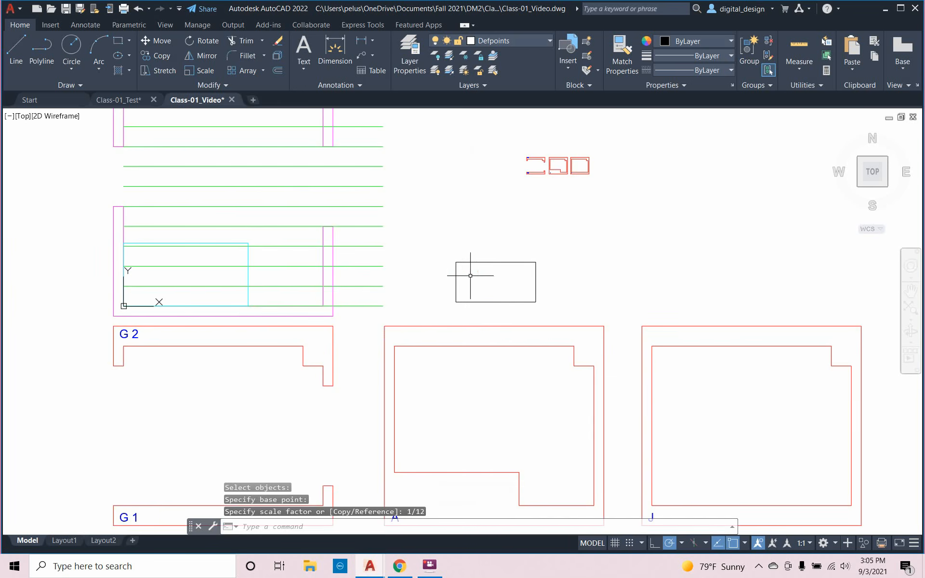
left_click(622, 185)
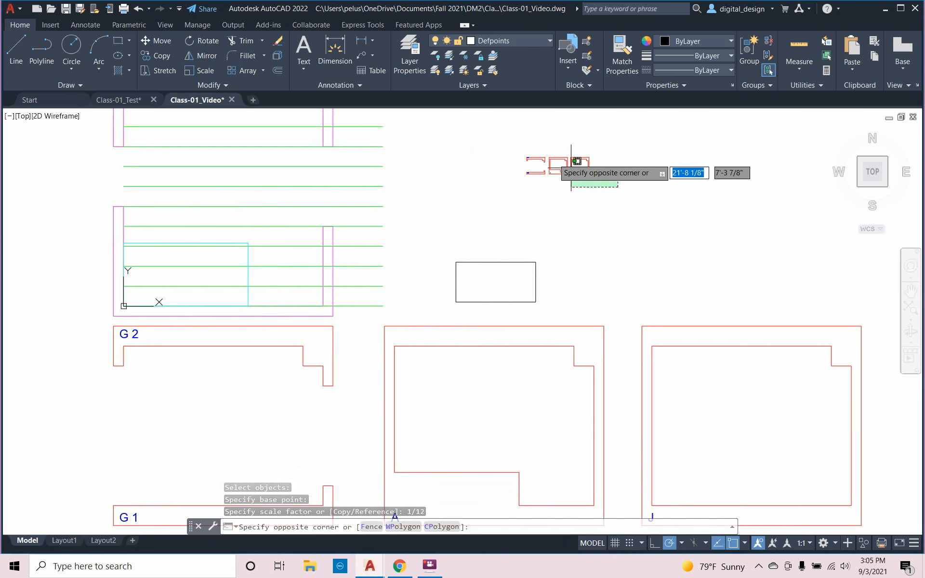
left_click(519, 148)
type("mo")
key("Return")
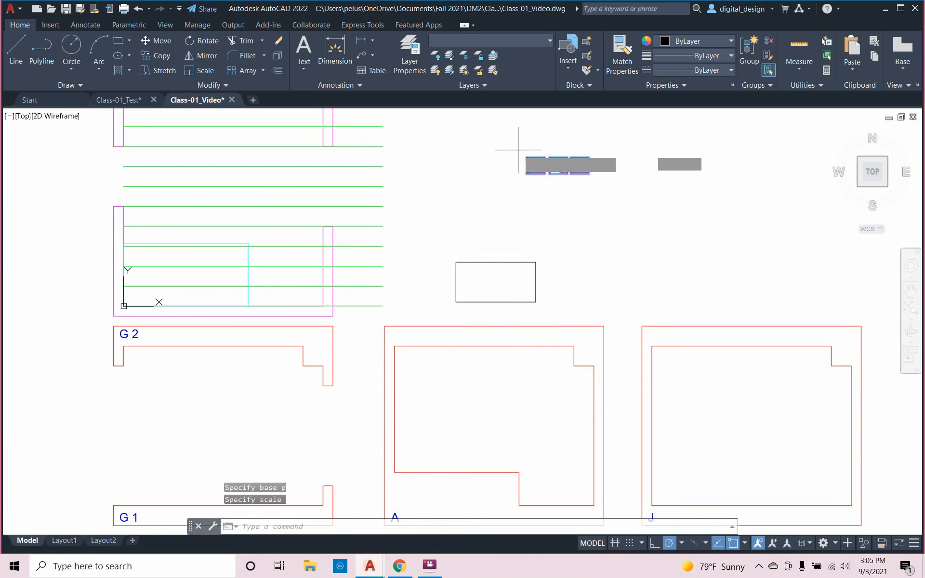
left_click(517, 150)
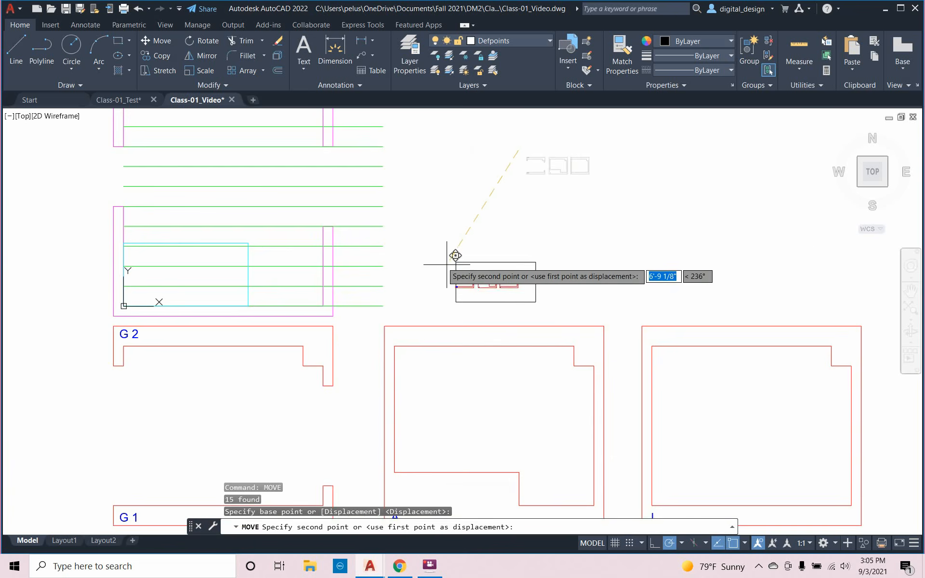
scroll(450, 254, "up", 2)
scroll(451, 254, "up", 4)
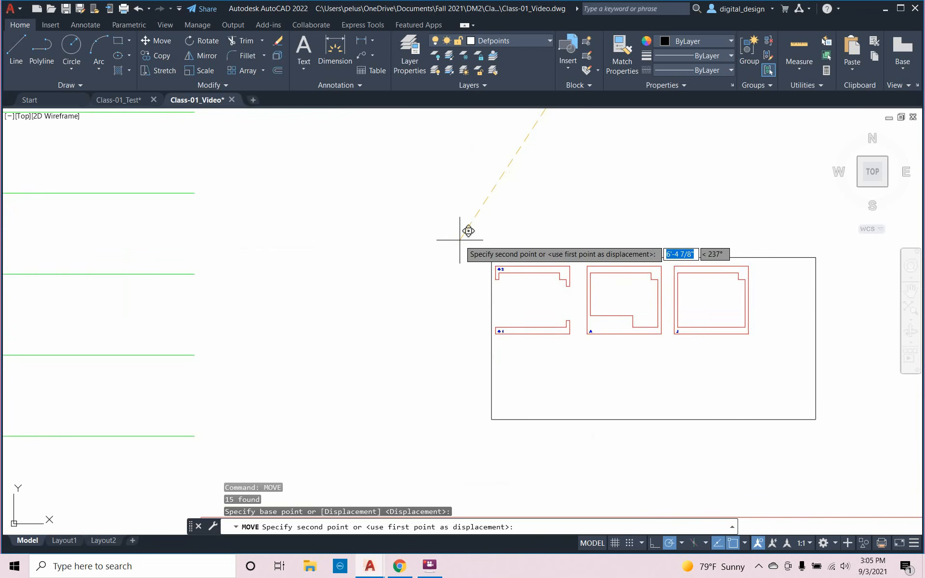
left_click(468, 227)
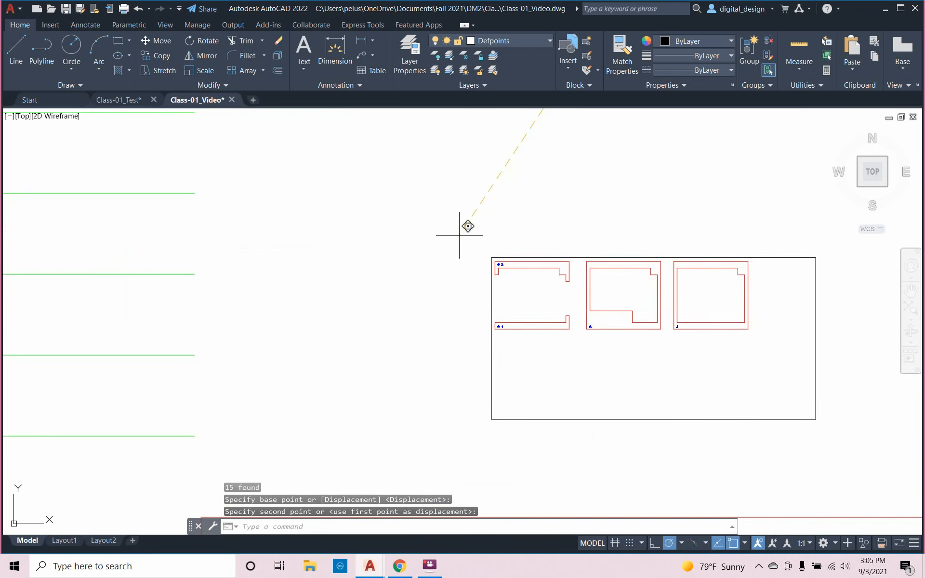
Move the small section A with its label directly below section G 1 inside the sheet rectangle
middle_click_drag(585, 366, 527, 299)
left_click(524, 281)
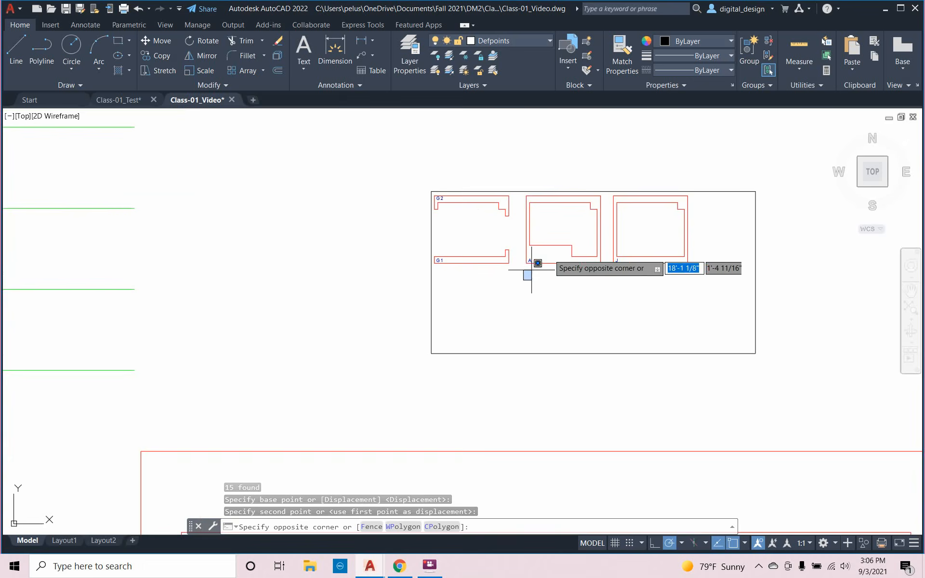
left_click(607, 192)
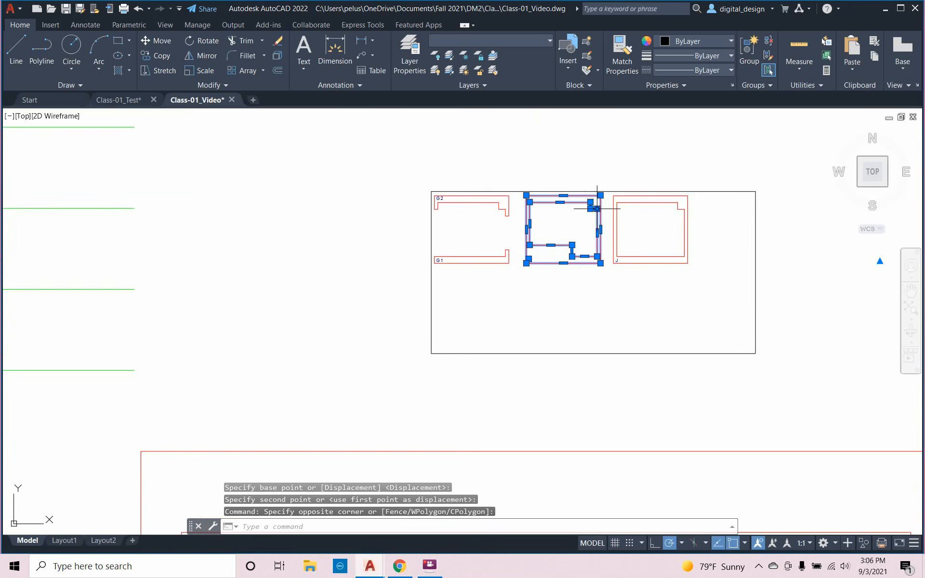
type("m")
key("Return")
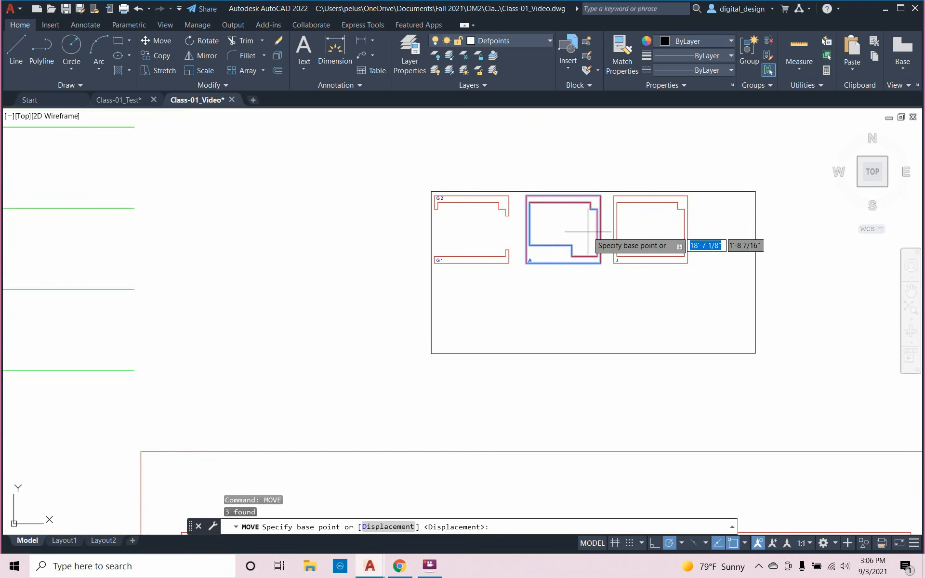
left_click(592, 163)
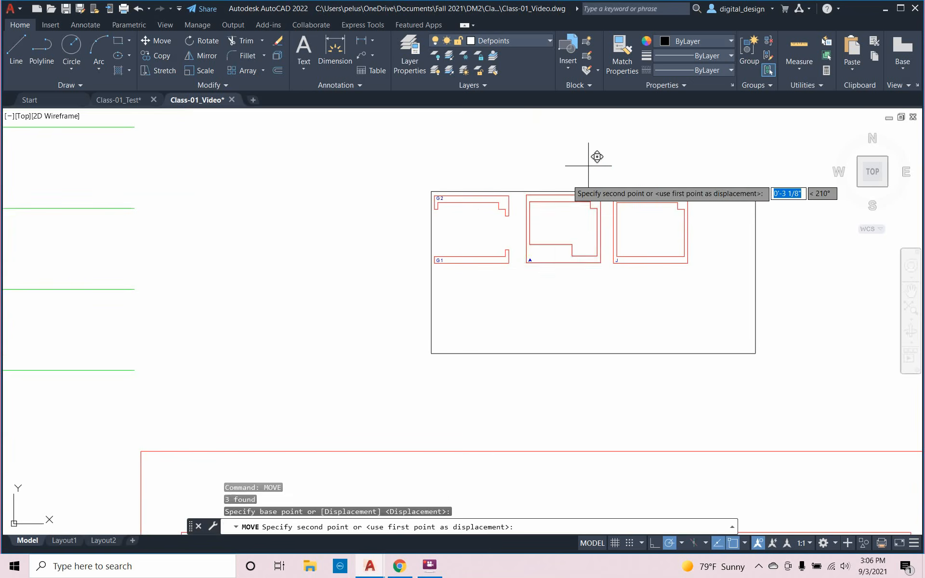
left_click(497, 242)
Move the small section J with its label horizontally left, close beside sections G 1 and G 2
left_click(584, 291)
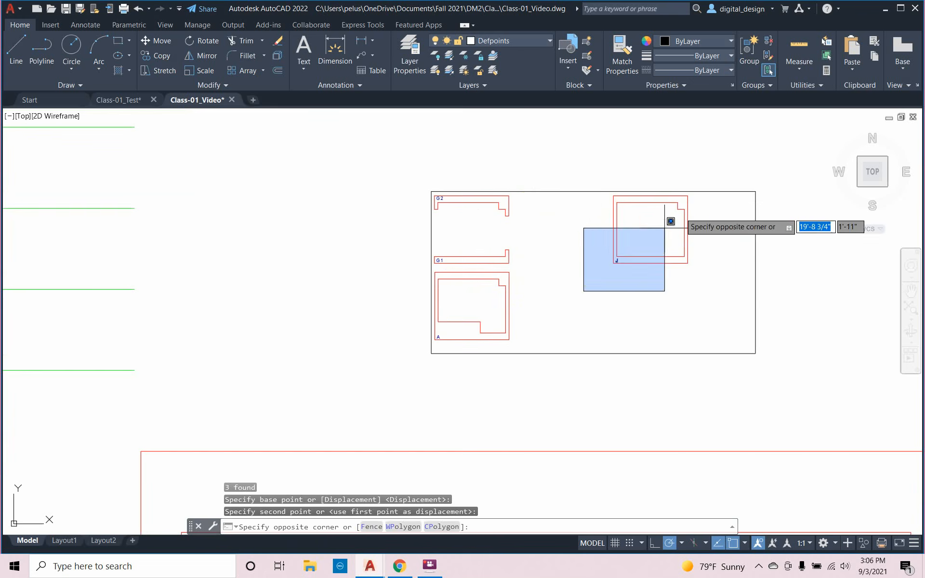
left_click(703, 189)
left_click(661, 228)
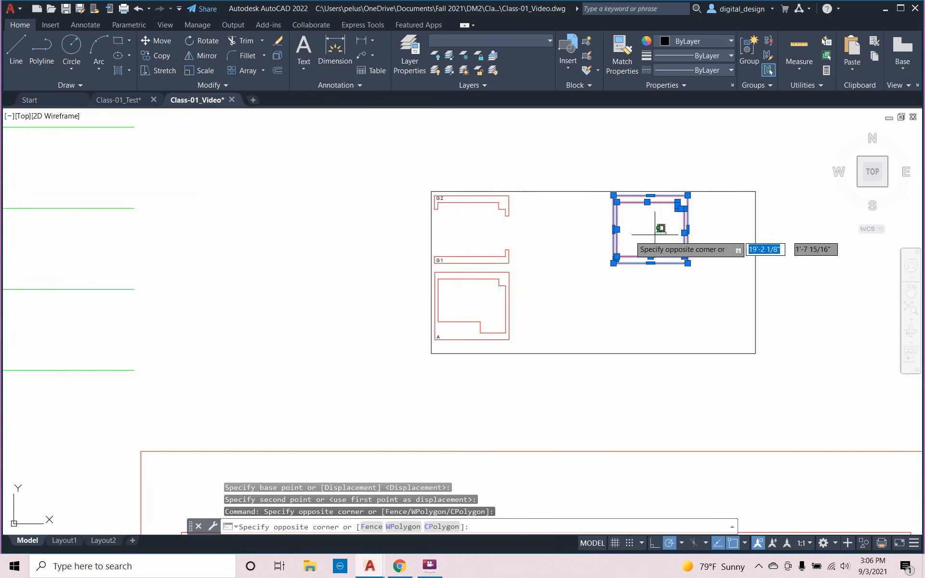
key("Escape")
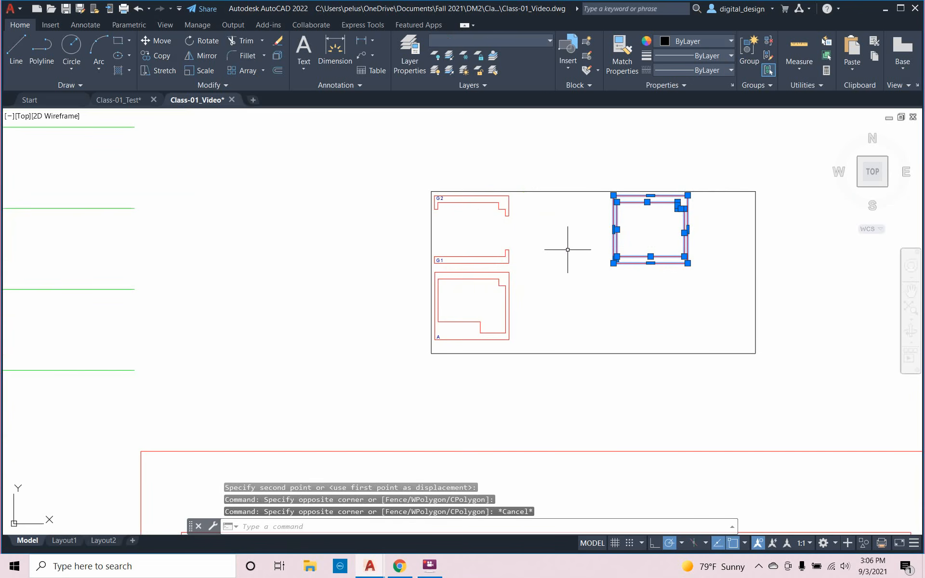
type("mov")
key("Return")
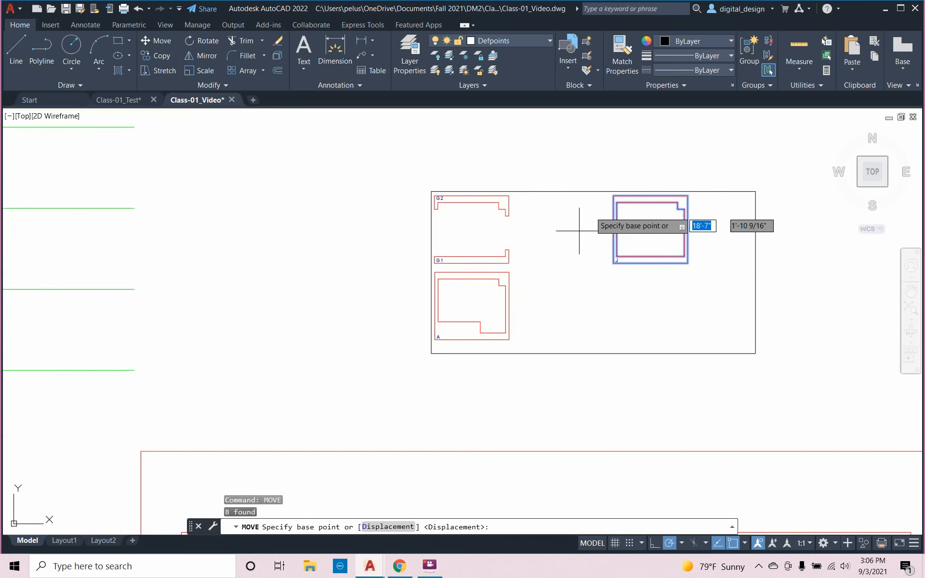
left_click(624, 166)
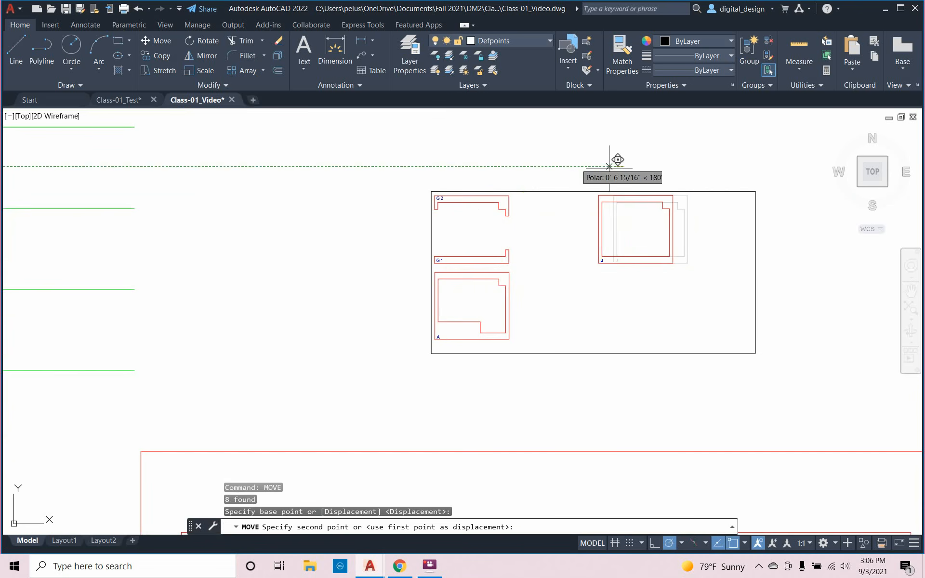
left_click(527, 166)
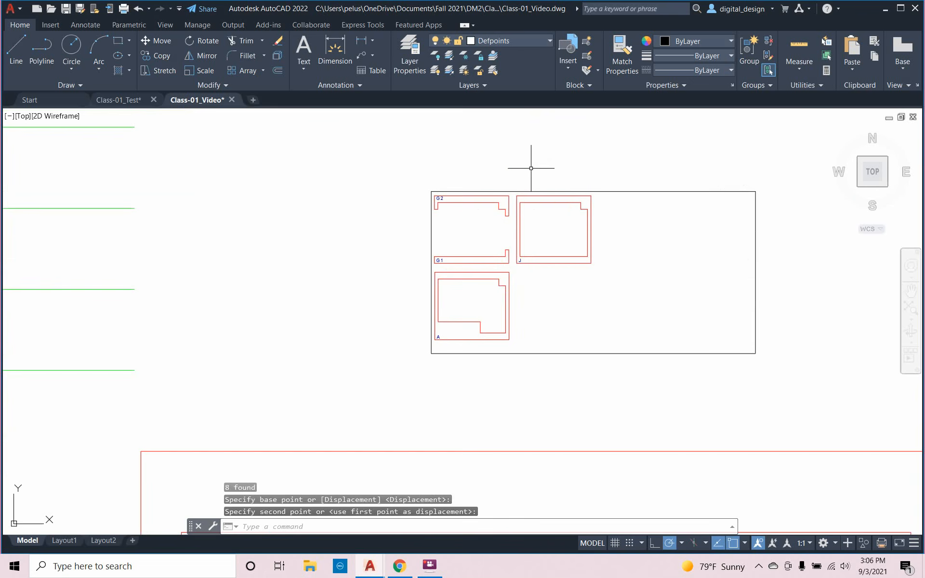
key("Escape")
key("Escape")
key("Escape")
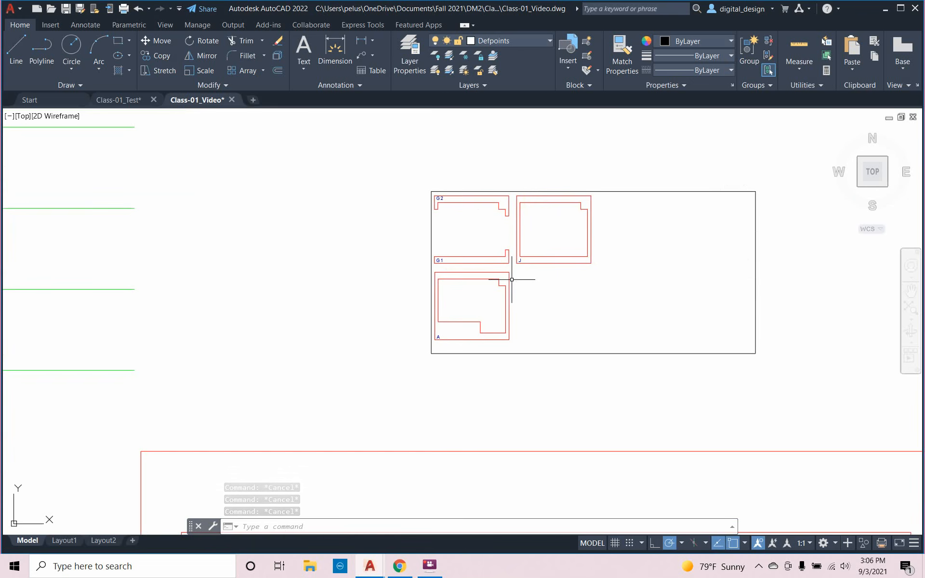
Examine the spacing of the scaled sections on the sheet and compare them with the full-size sections and plan
scroll(512, 279, "up", 4)
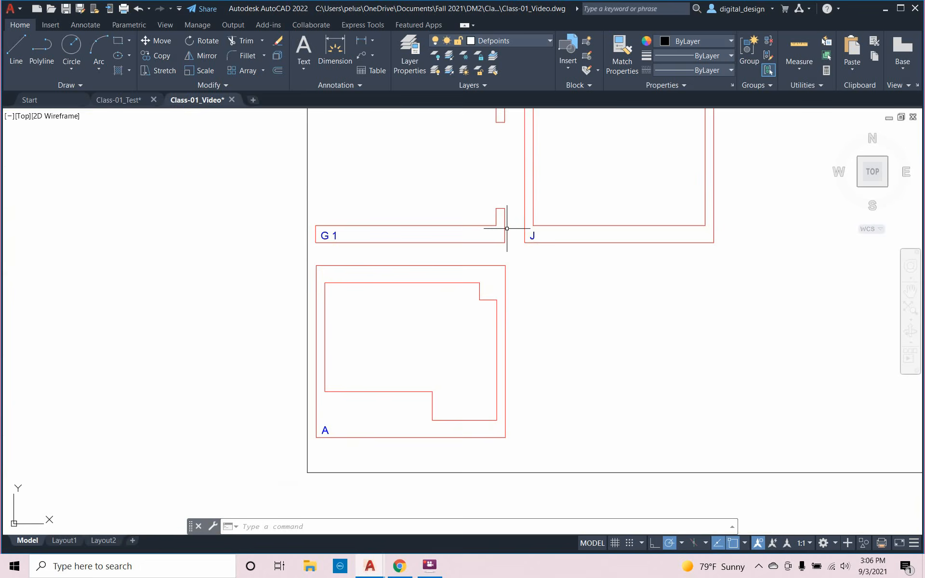
scroll(511, 242, "down", 7)
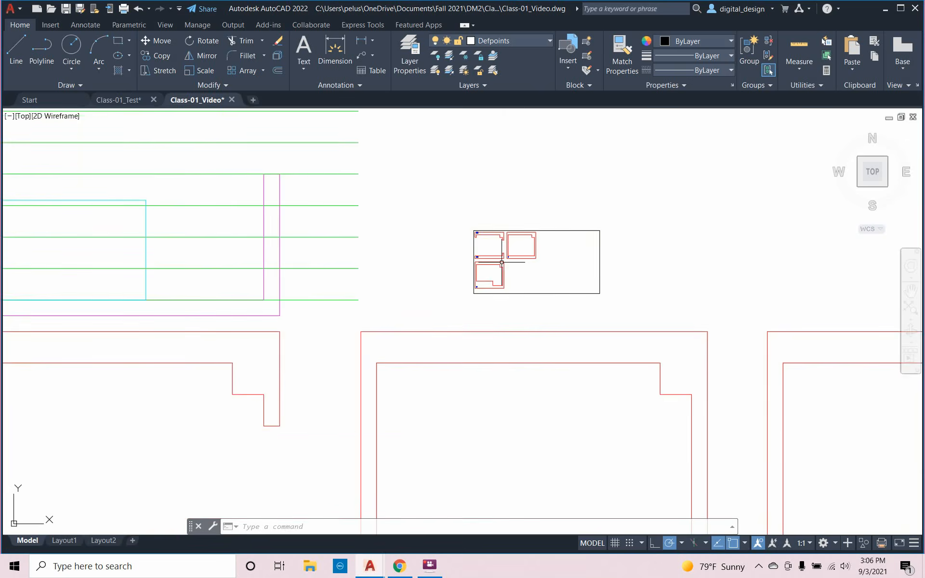
scroll(502, 263, "down", 4)
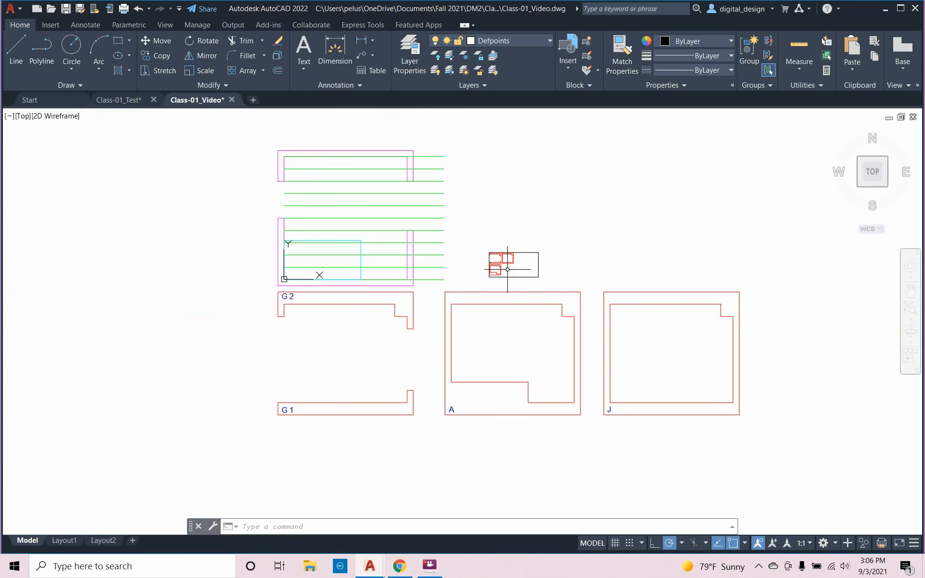
scroll(510, 270, "up", 6)
scroll(499, 264, "up", 4)
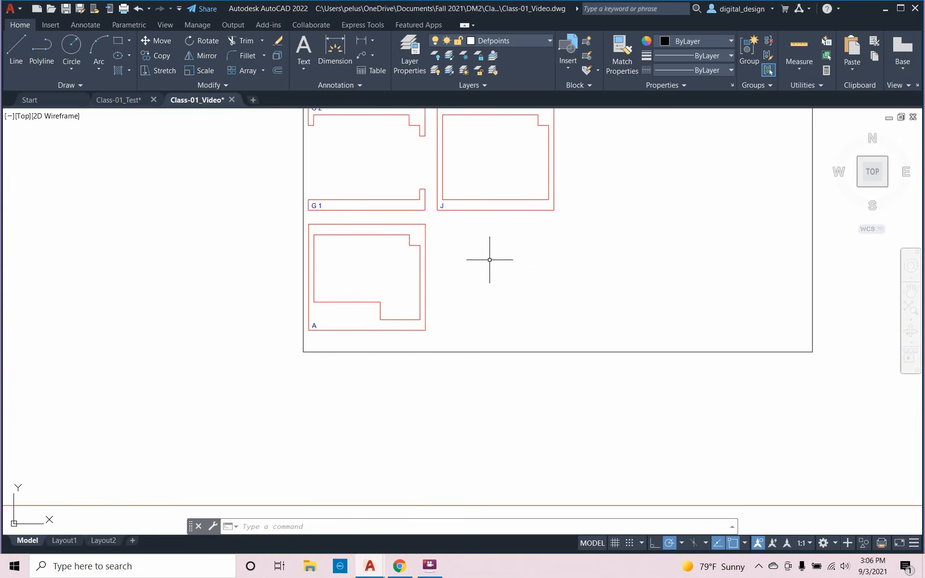
middle_click_drag(464, 241, 390, 311)
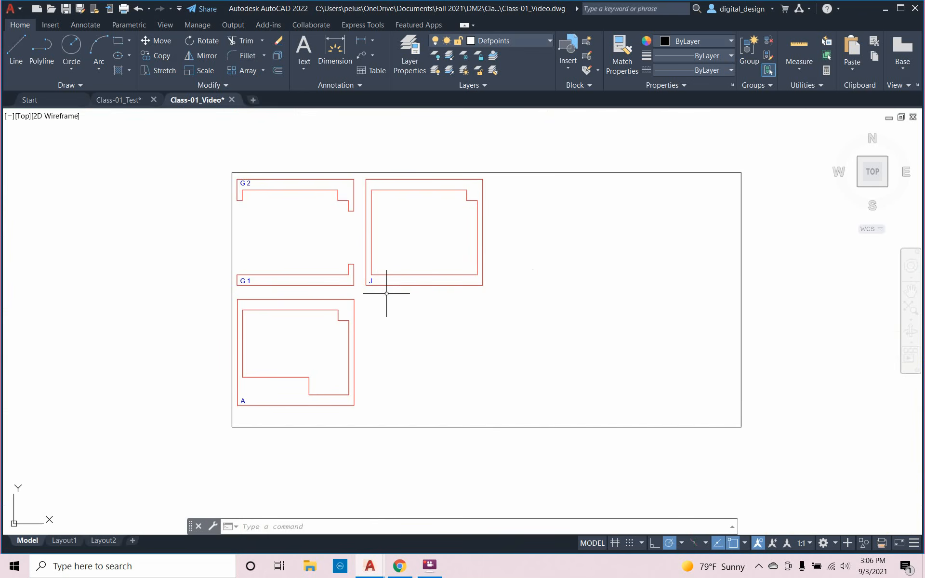
middle_click_drag(387, 314, 738, 241)
scroll(731, 246, "down", 4)
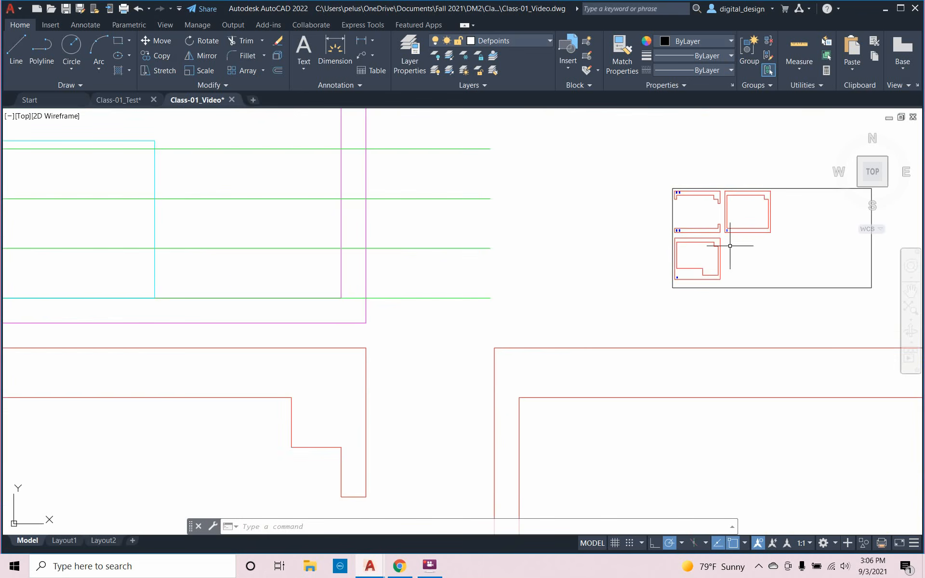
mouse_move(467, 289)
middle_mouse_down()
mouse_move(547, 345)
mouse_move(480, 383)
middle_mouse_up()
scroll(548, 346, "down", 2)
scroll(528, 340, "down", 2)
scroll(481, 384, "up", 2)
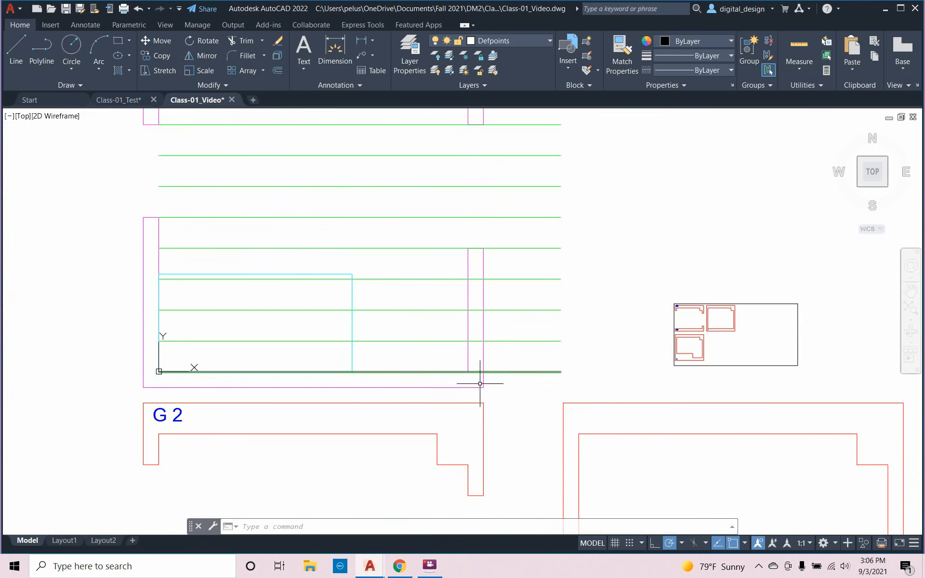
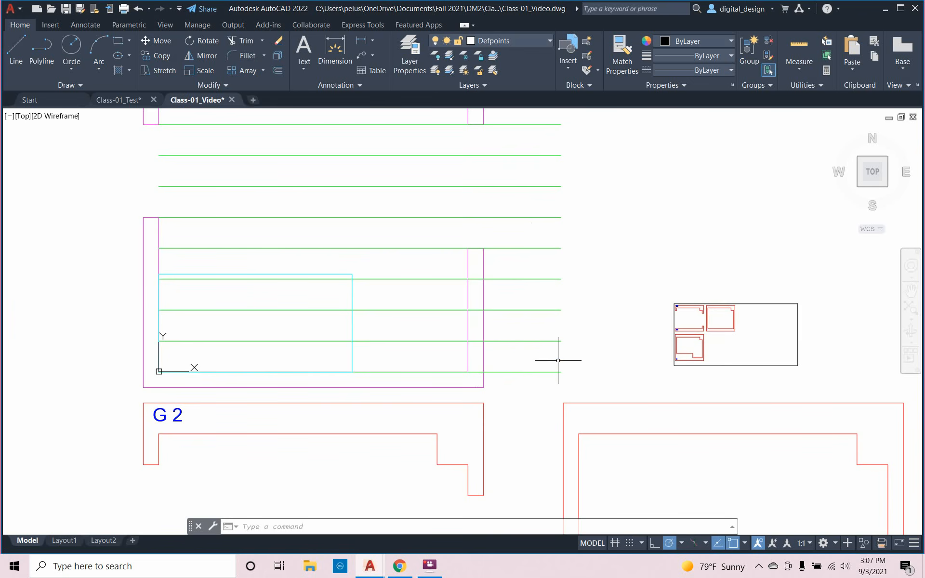
Make Section Cut the current layer for drawing on the laser-cut sheet
middle_click_drag(574, 352, 498, 365)
scroll(625, 370, "up", 6)
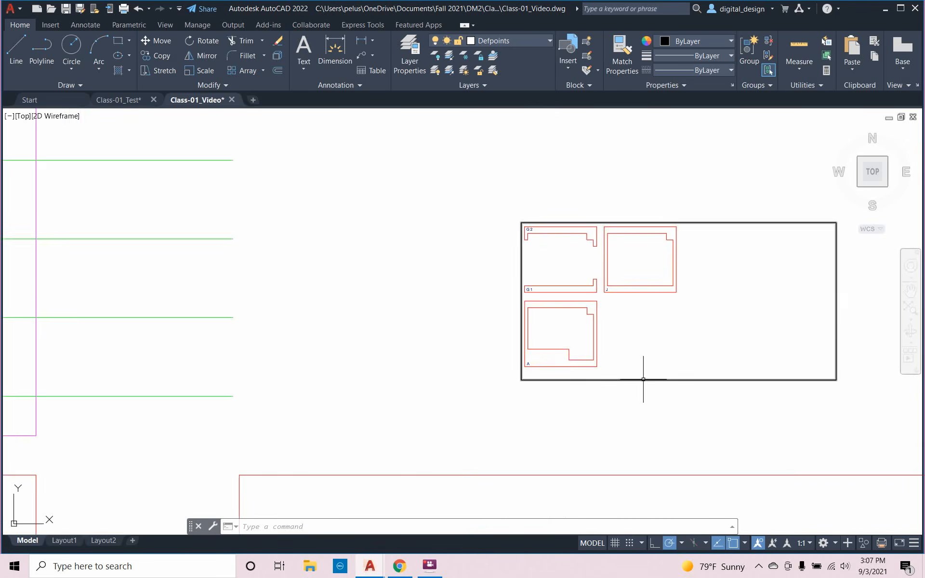
middle_click_drag(620, 320, 496, 364)
middle_click_drag(470, 359, 412, 358)
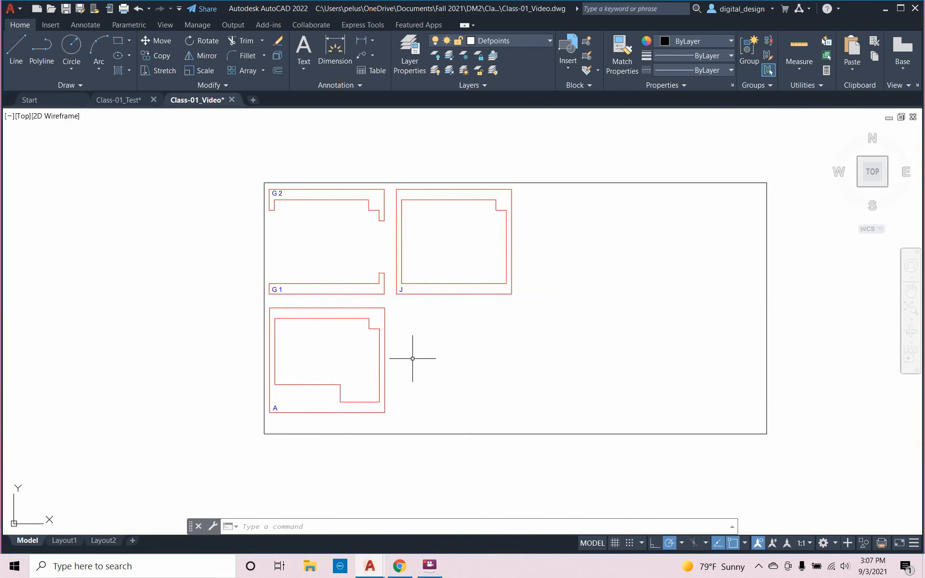
left_click(543, 39)
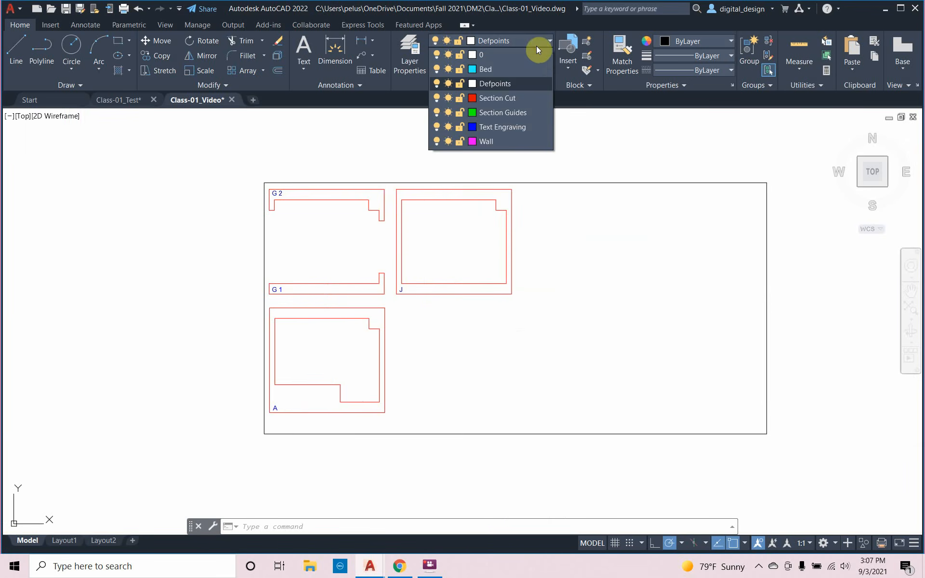
left_click(513, 99)
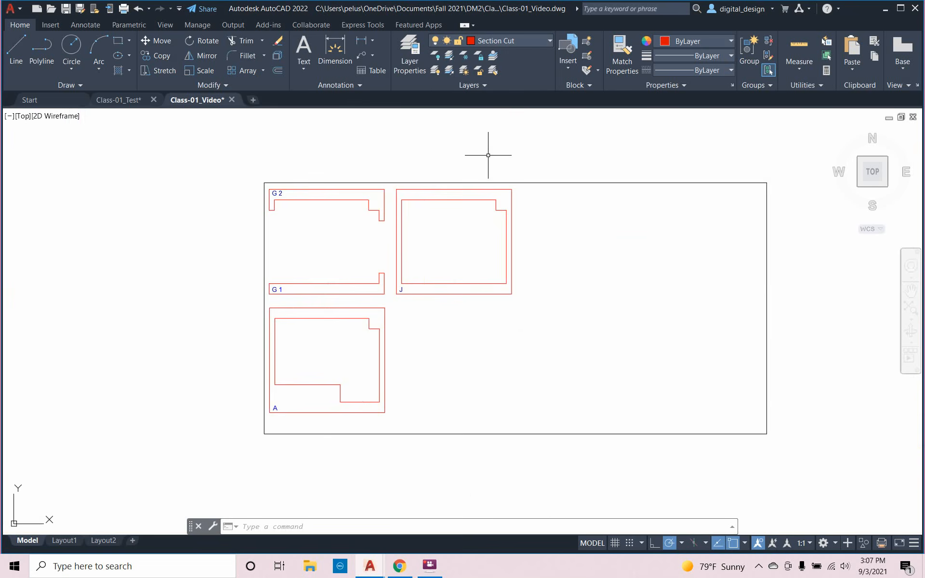
Draw a short vertical line in the empty sheet area just right of the scaled section A
scroll(416, 357, "up", 2)
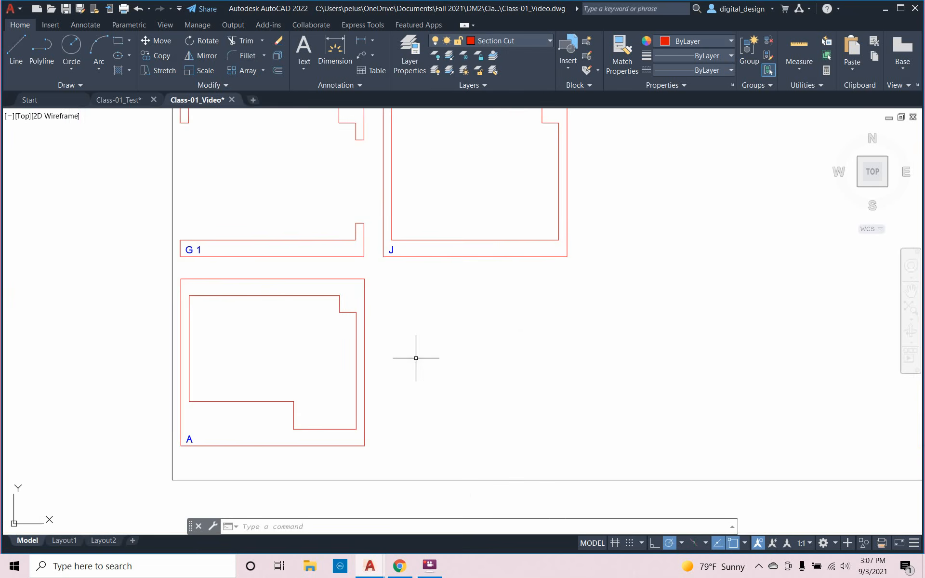
type("li")
key("Return")
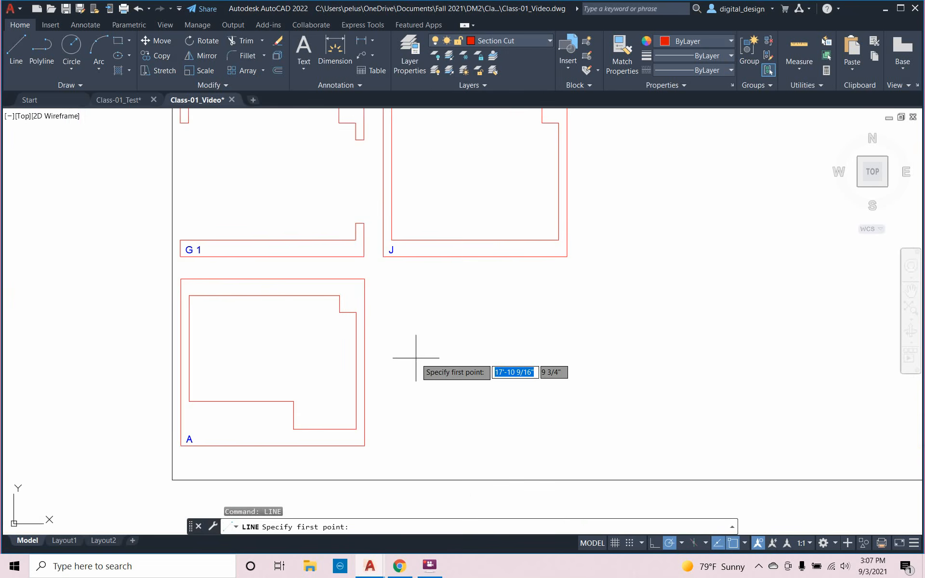
left_click(413, 386)
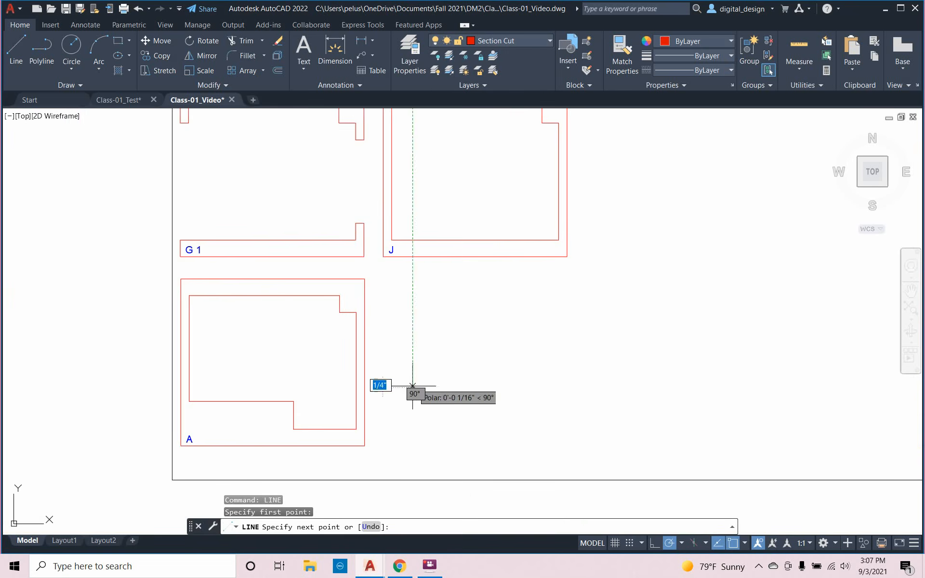
left_click(413, 348)
key("Escape")
key("Escape")
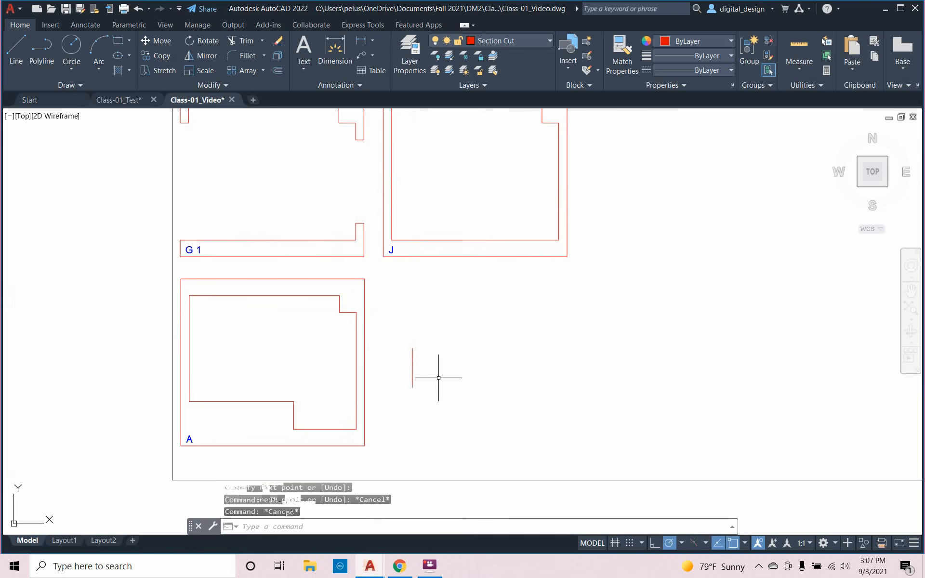
Copy the short vertical line 0.5" horizontally to the right
scroll(423, 388, "up", 4)
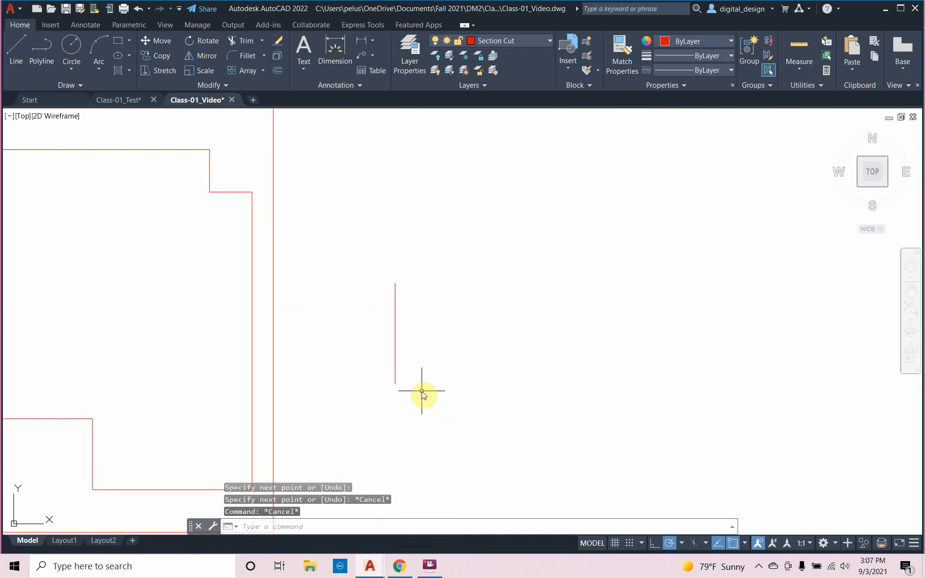
type("copy")
key("Return")
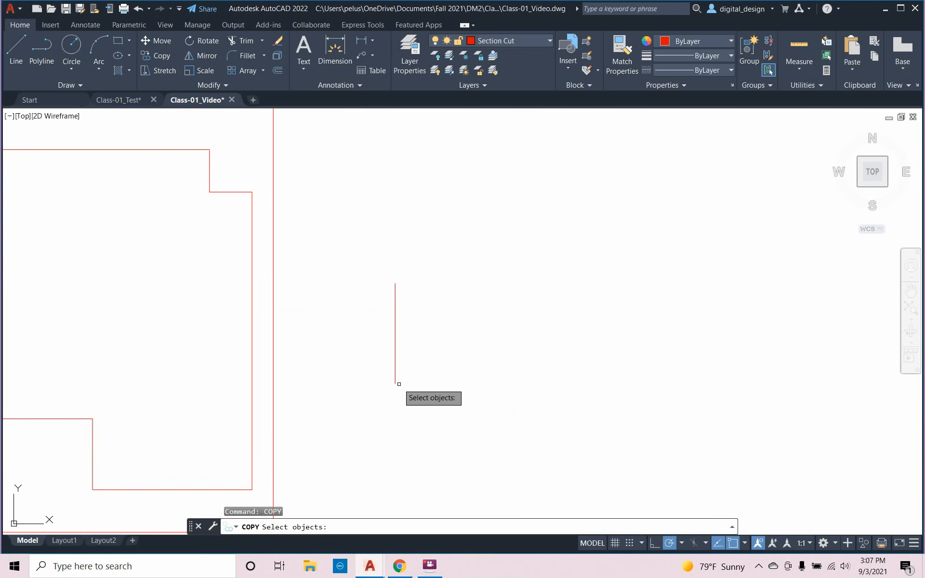
left_click(400, 384)
key("Return")
left_click(423, 400)
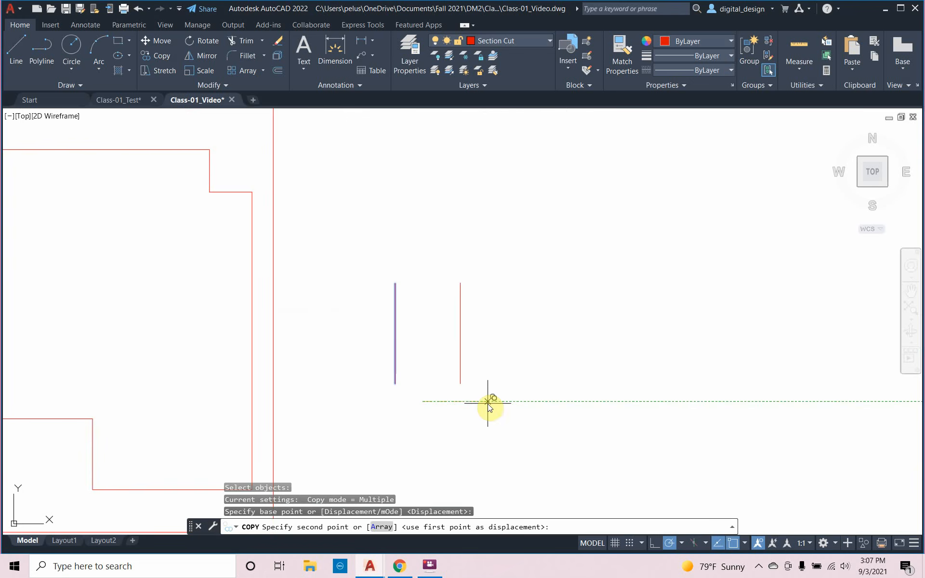
type(".5")
key("Return")
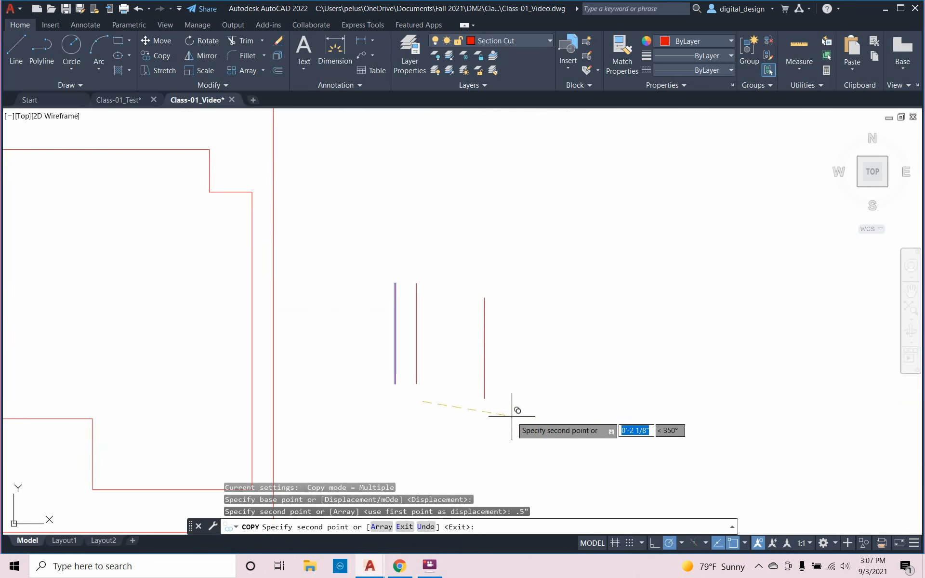
key("Escape")
key("Escape")
key("Escape")
Measure the horizontal distance between the two short vertical lines at their endpoints
type("dis")
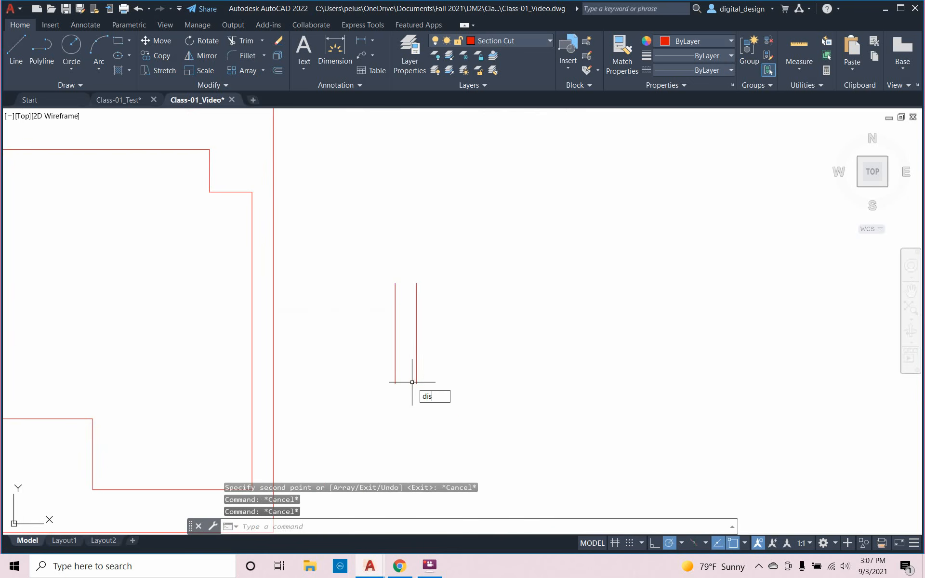
type("t")
key("Return")
left_click(403, 385)
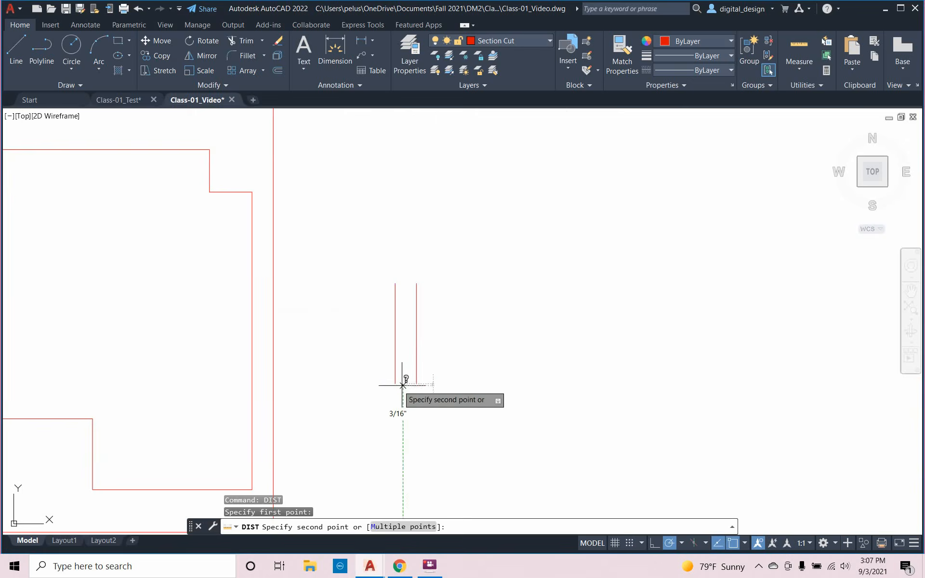
left_click(396, 383)
right_click(387, 398)
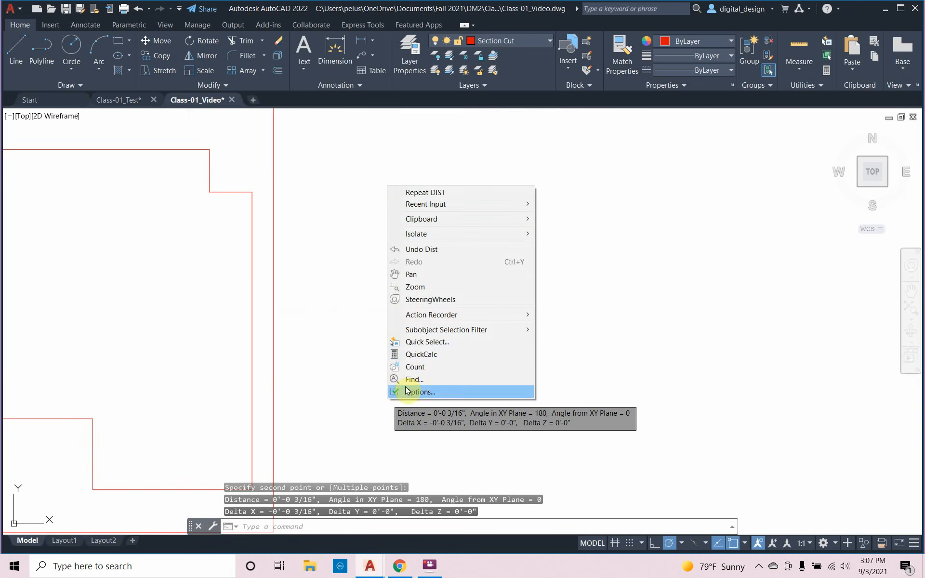
left_click(437, 196)
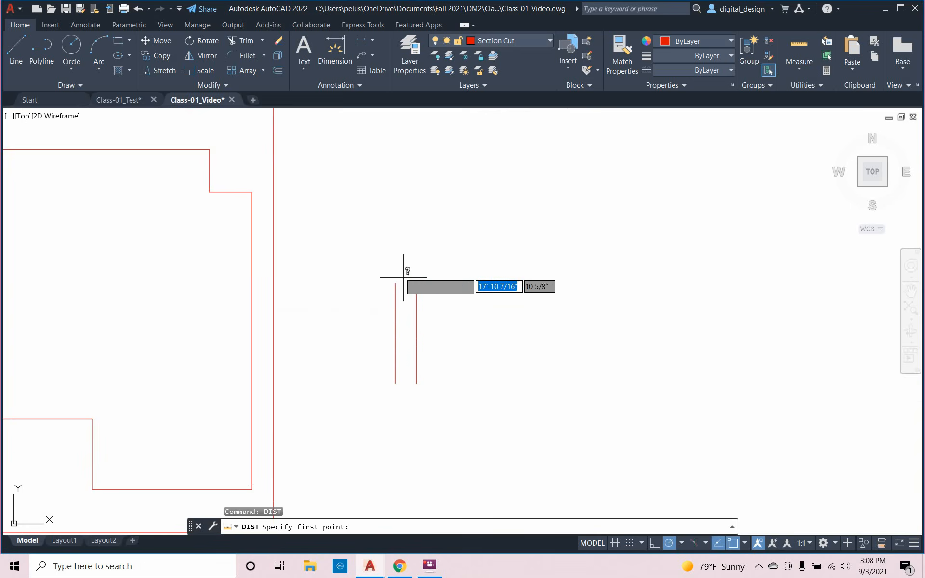
left_click(395, 283)
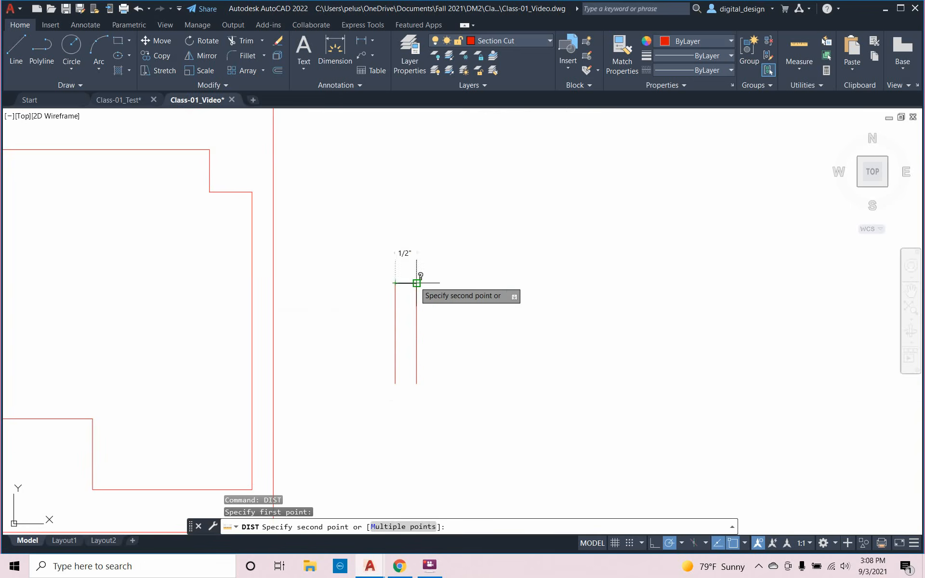
left_click(417, 283)
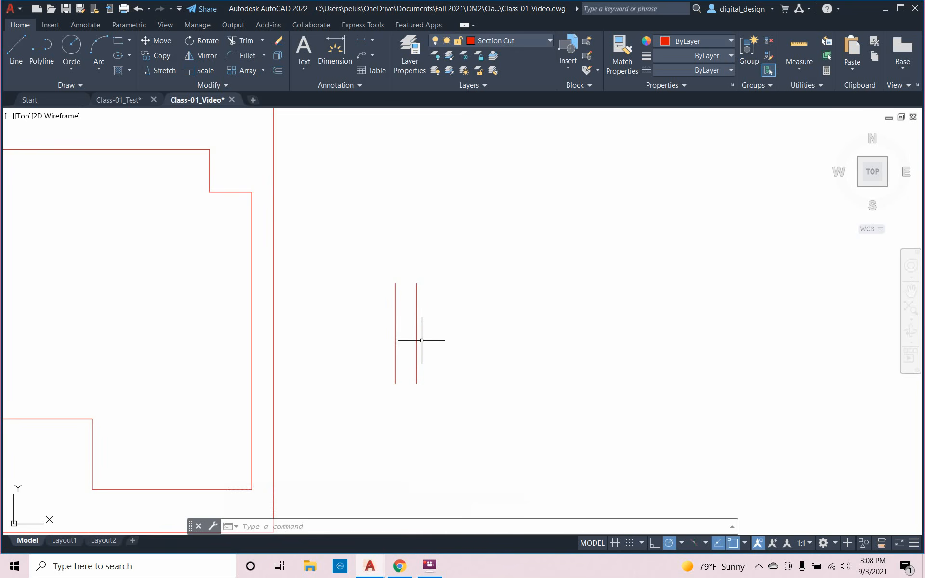
Offset the right-hand short vertical line by 1/6" to both its left and right sides
scroll(390, 326, "up", 2)
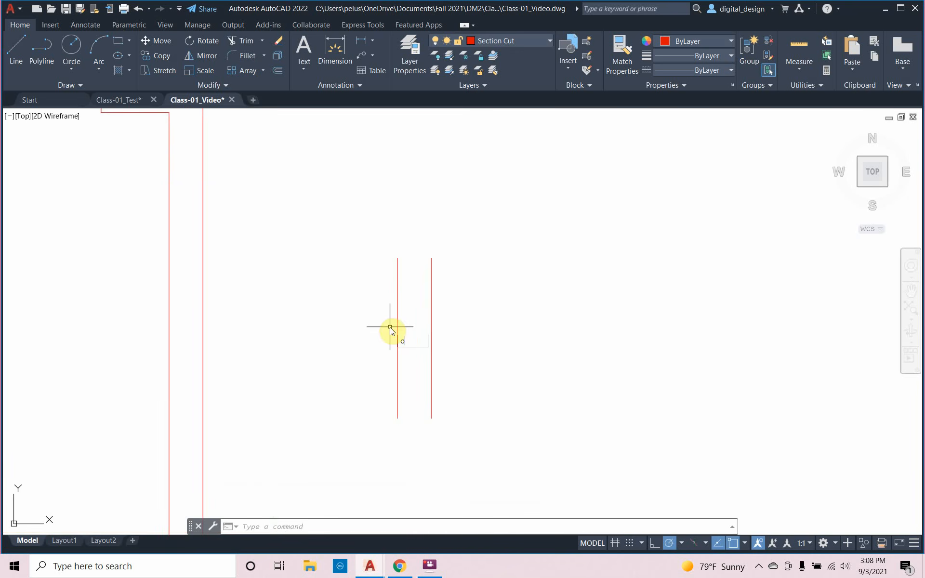
type("o")
key("Return")
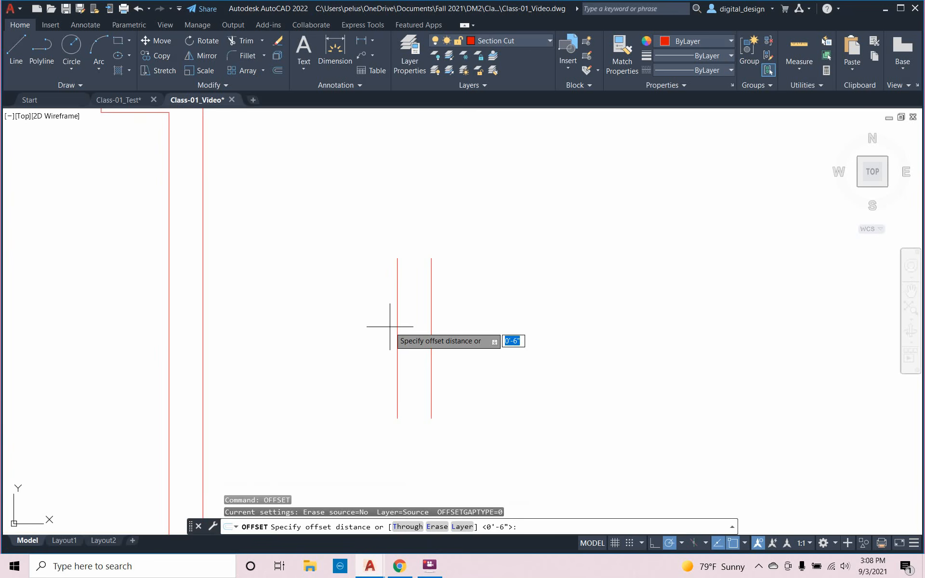
type("1/6\"")
key("Return")
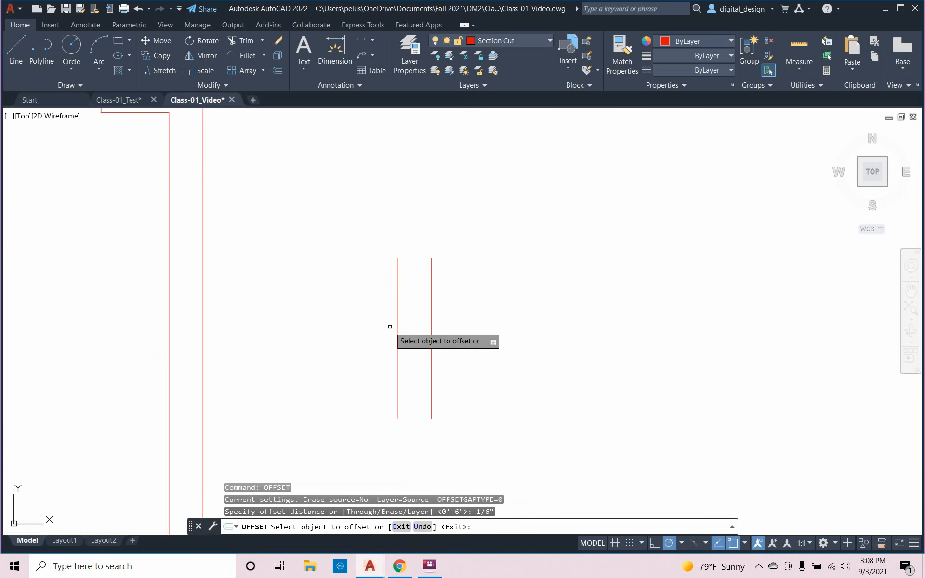
left_click(431, 336)
left_click(421, 335)
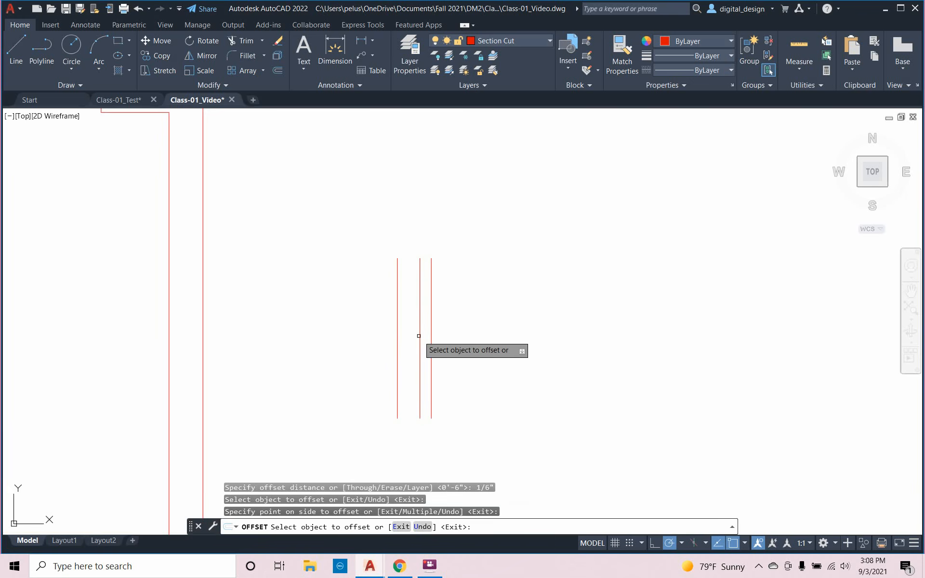
left_click(431, 336)
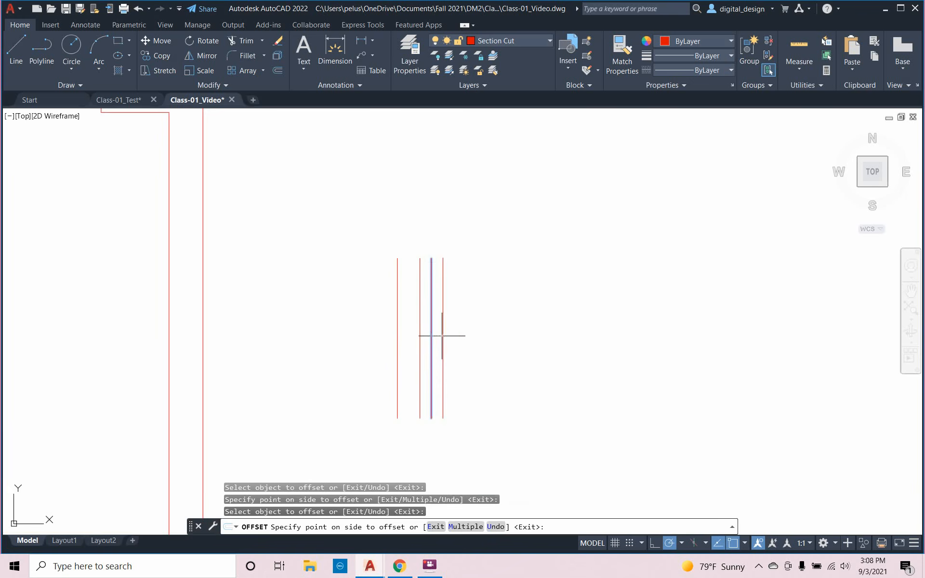
left_click(446, 336)
key("Escape")
key("Escape")
key("Escape")
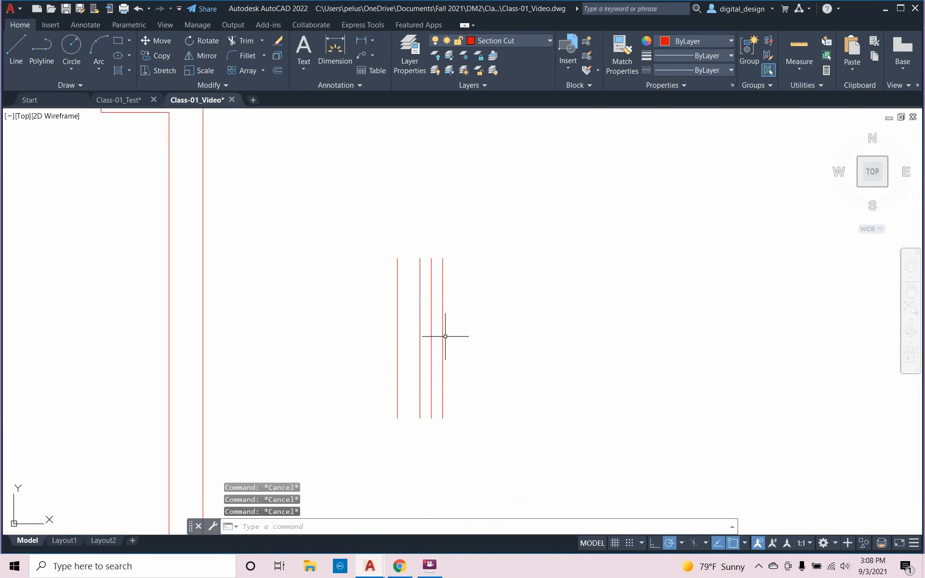
Erase the source line between the two offset lines and measure the gap between those offset lines
left_click(432, 338)
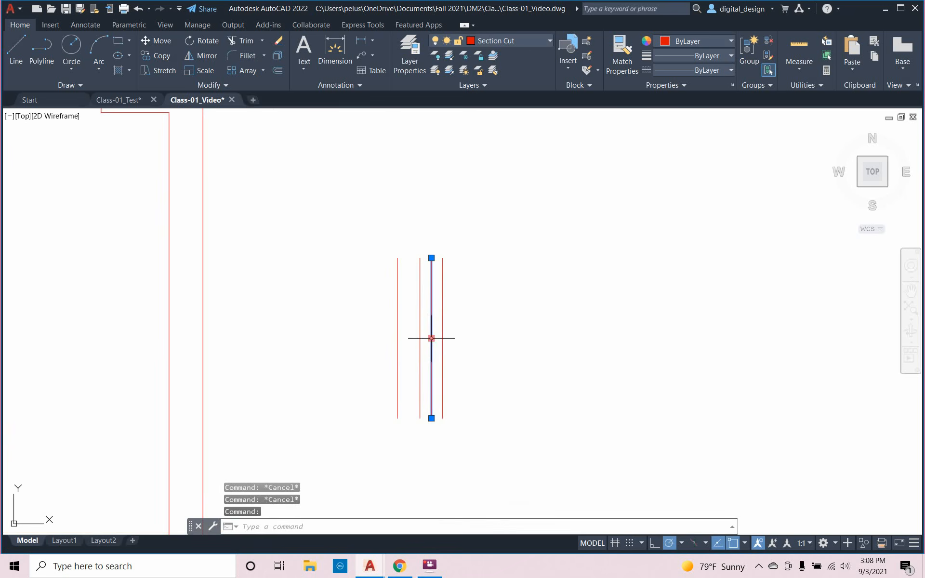
key("Delete")
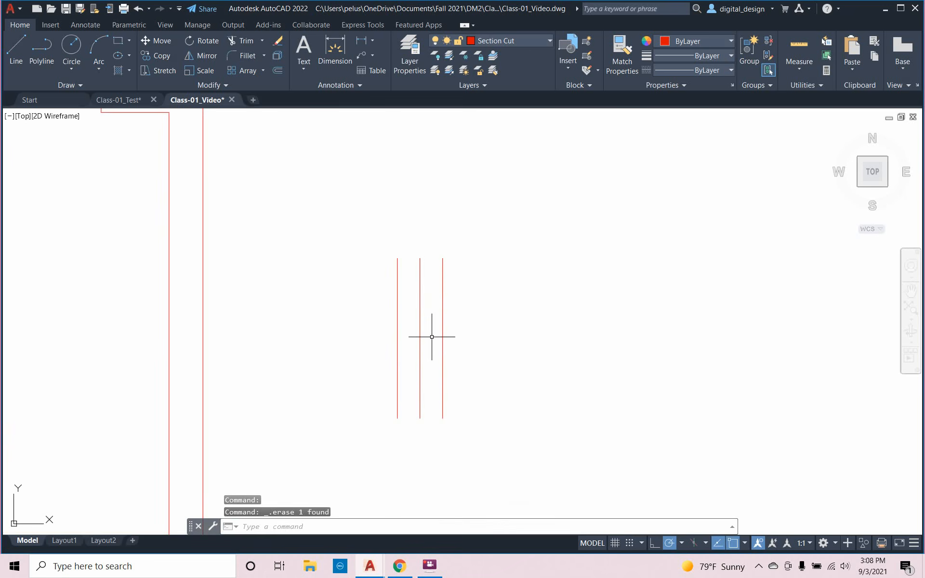
type("dist")
key("Return")
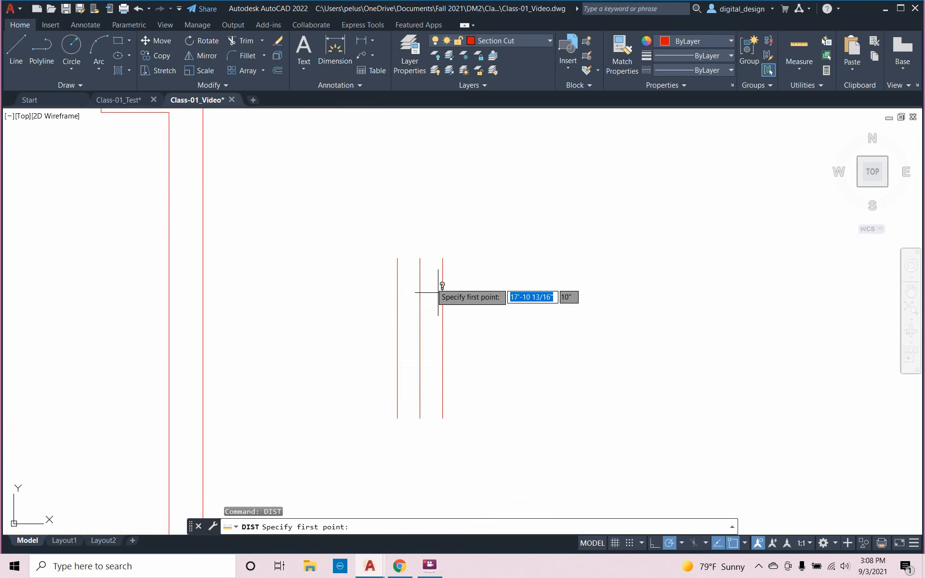
left_click(442, 259)
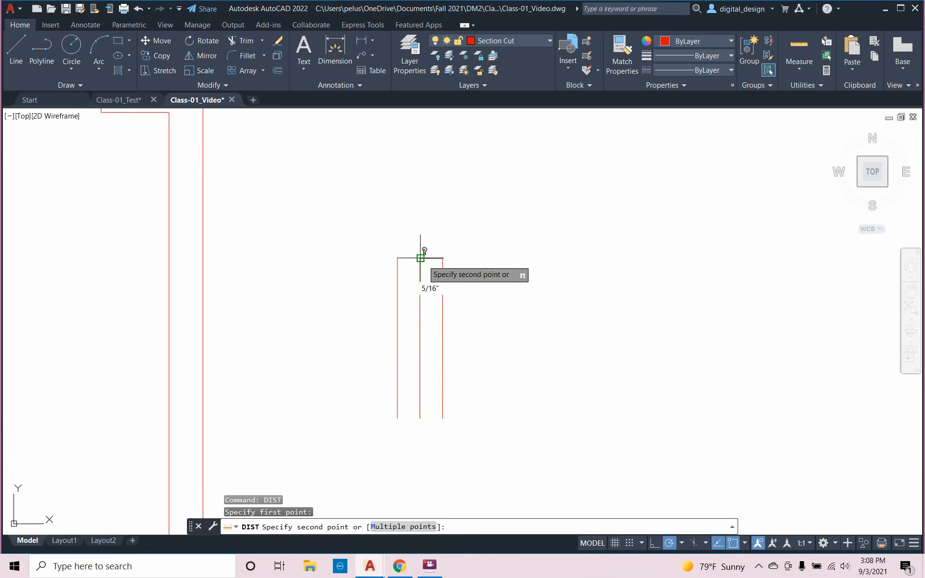
left_click(420, 258)
right_click(428, 264)
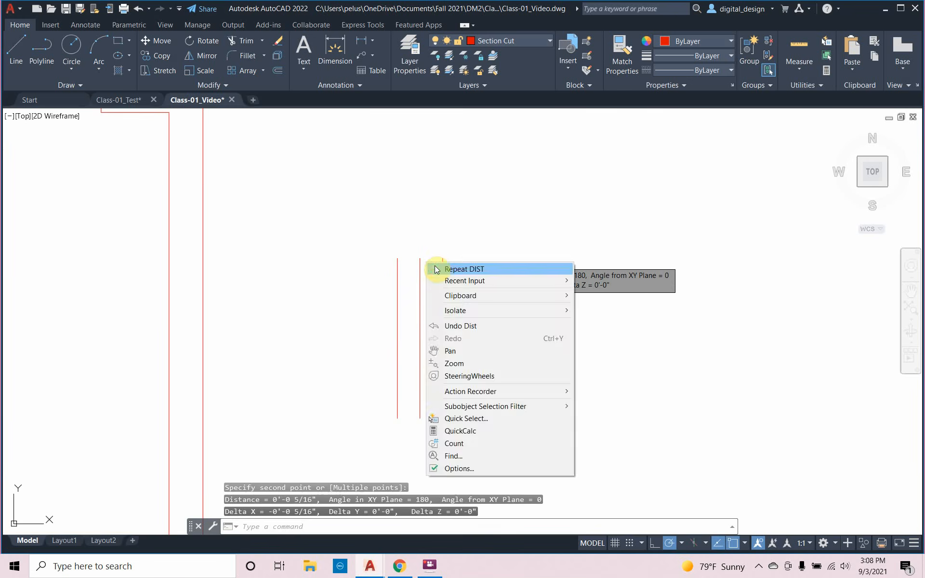
left_click(435, 270)
left_click(420, 258)
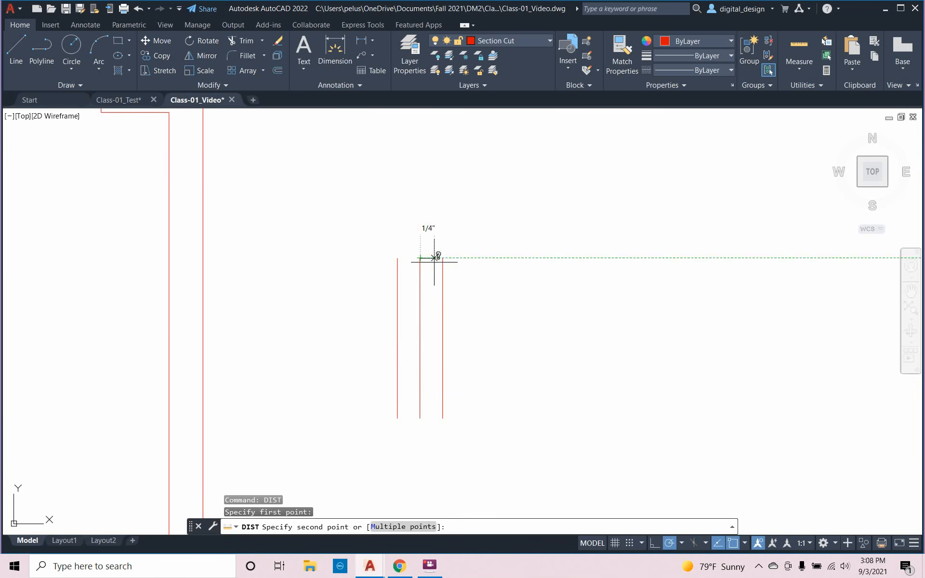
left_click(443, 263)
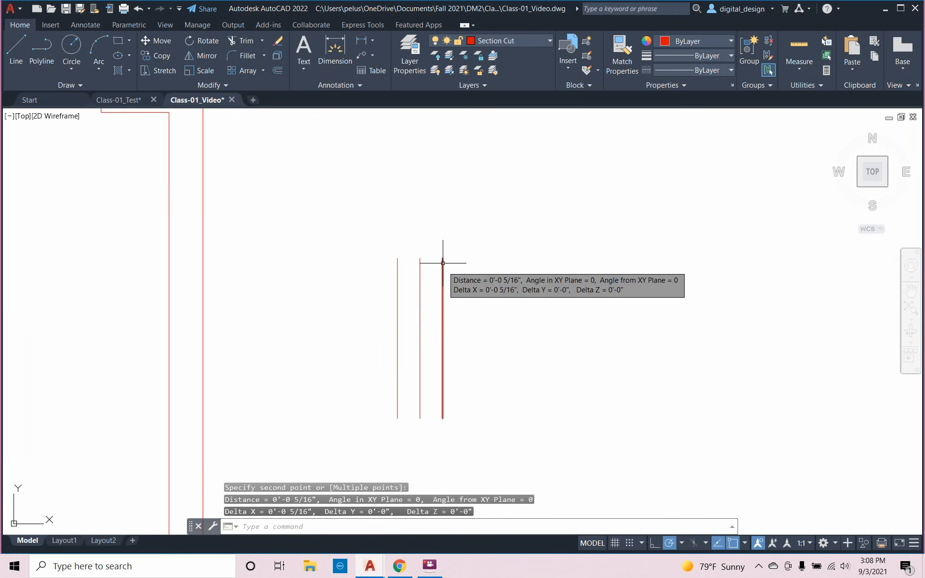
Undo the erasure of the source line and delete the two 1/6" offset lines on either side of it
key("ctrl+z")
key("ctrl+z")
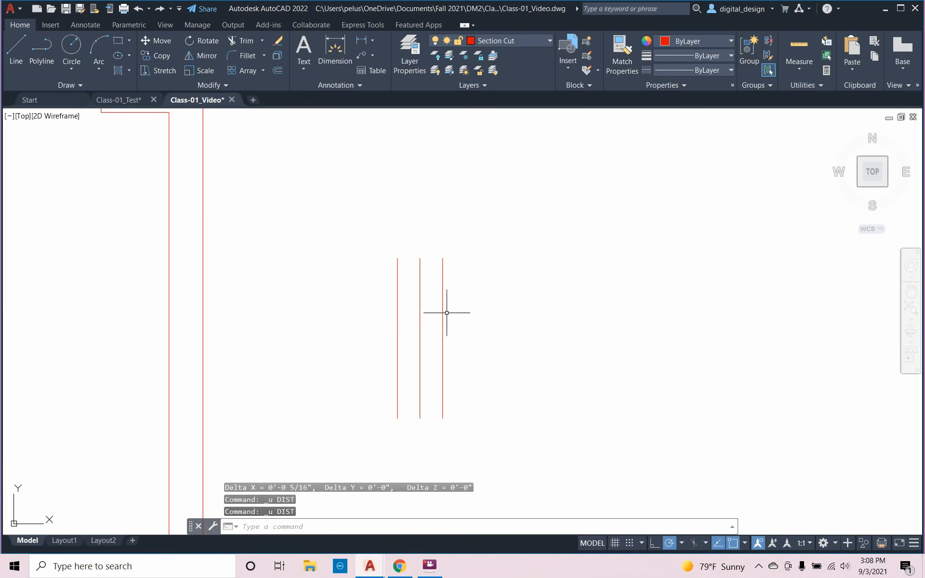
key("ctrl+z")
left_click(443, 315)
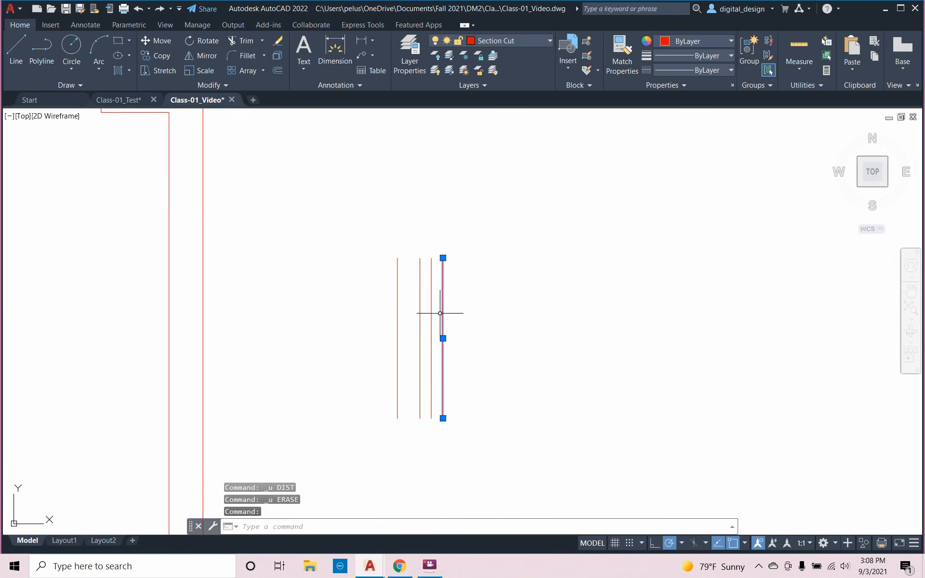
key("Delete")
left_click(423, 313)
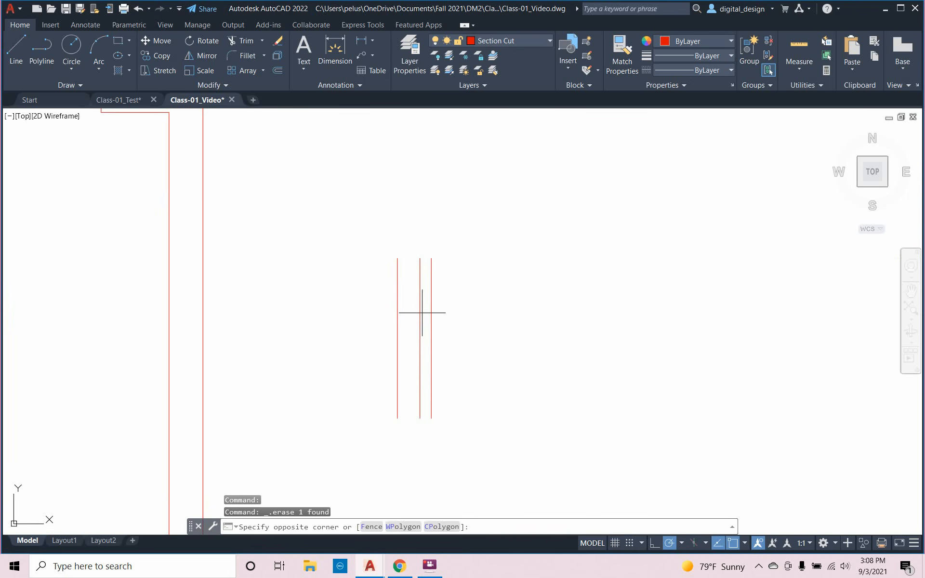
left_click(418, 322)
key("Delete")
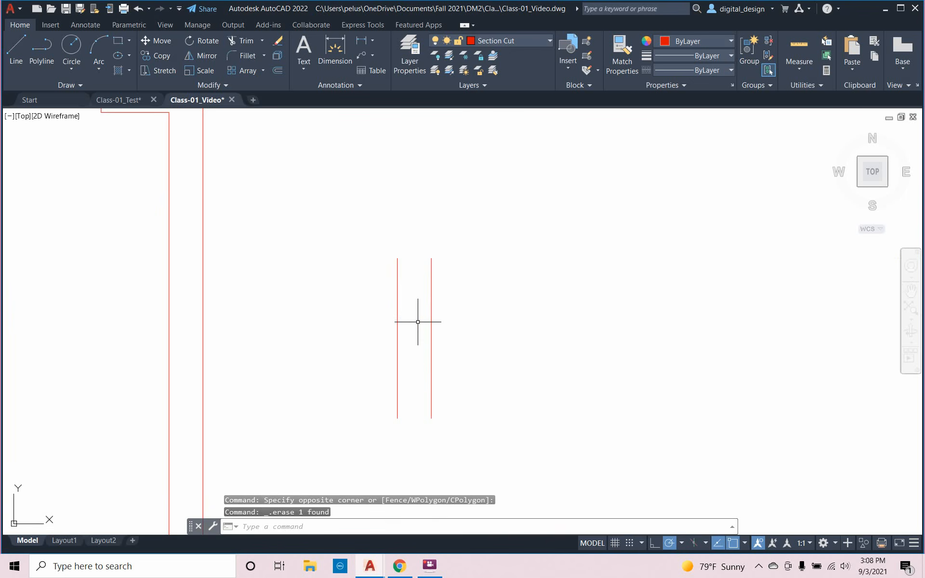
key("BackSpace")
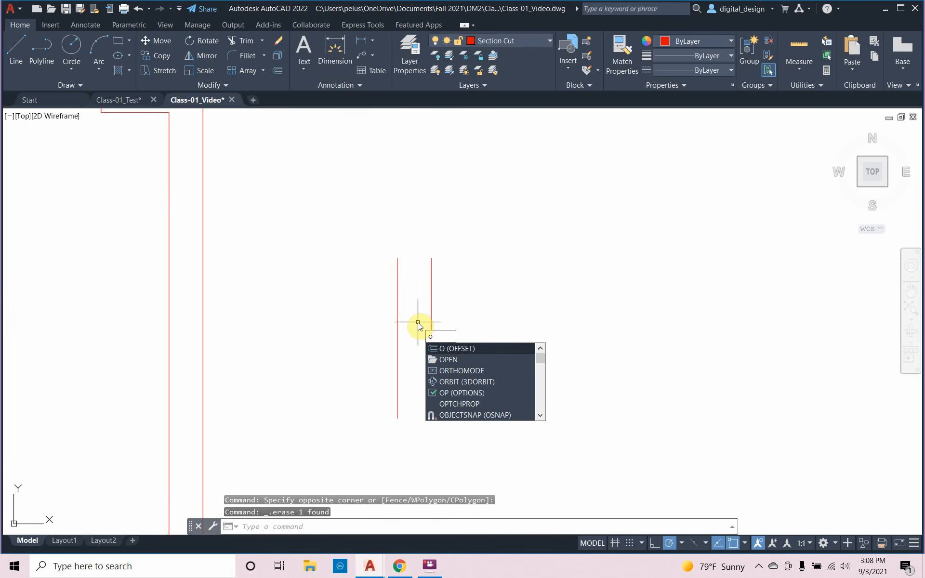
left_click(451, 347)
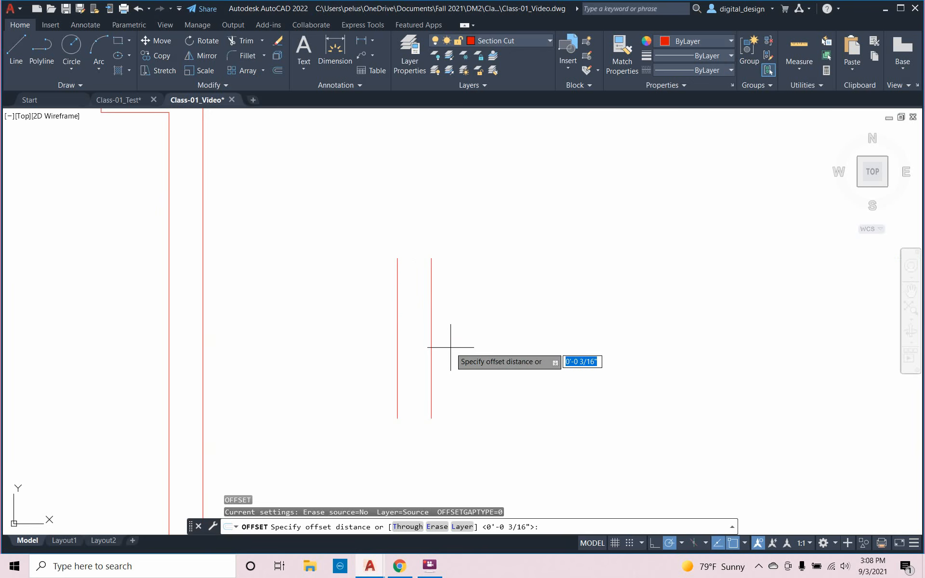
type("1/6")
key("Return")
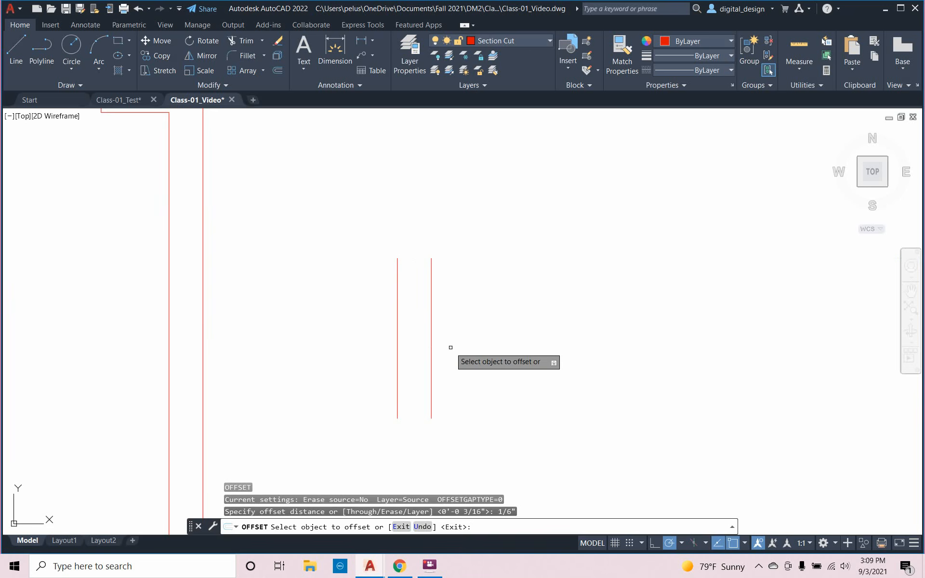
key("Escape")
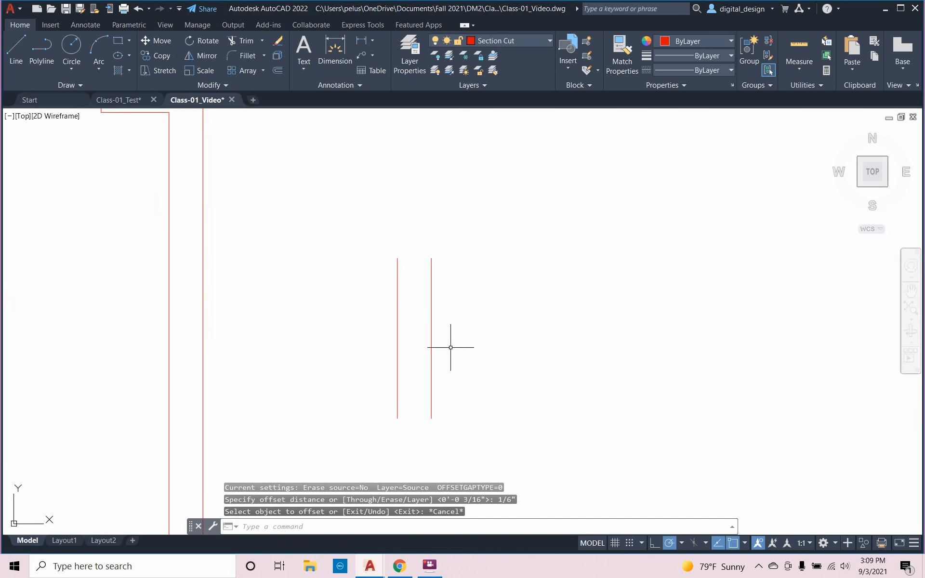
Offset the right-hand short vertical line by 1/16" to both its right and left sides
right_click(451, 347)
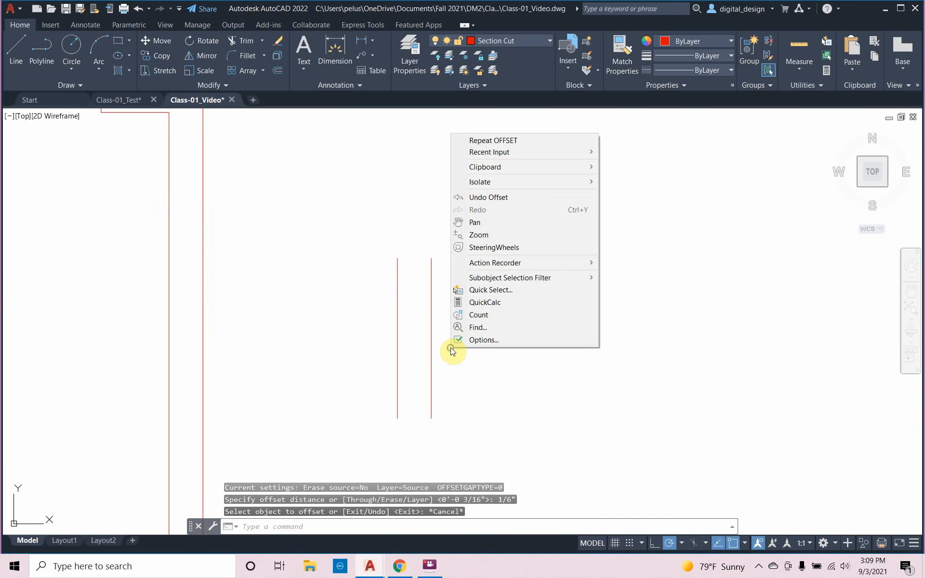
left_click(469, 143)
type("1/16\"")
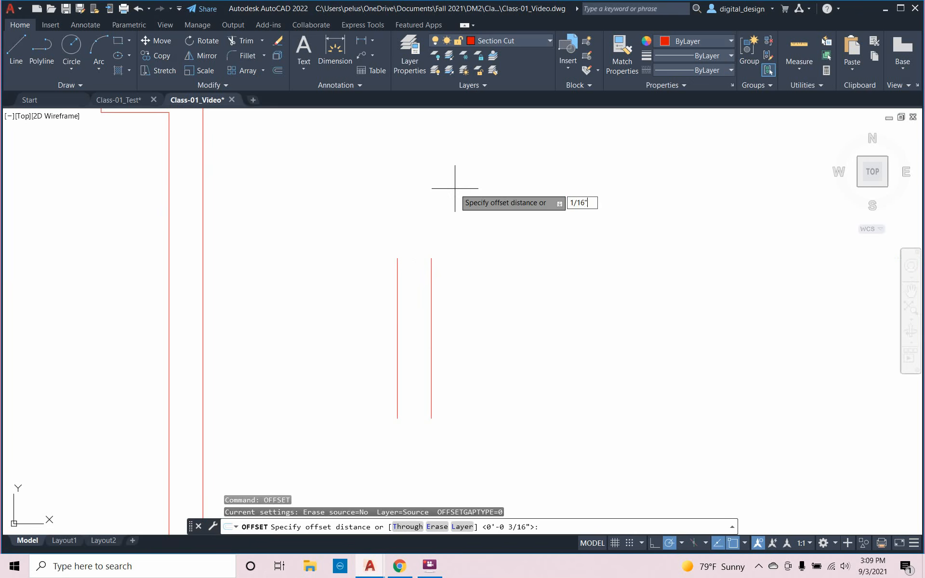
key("Return")
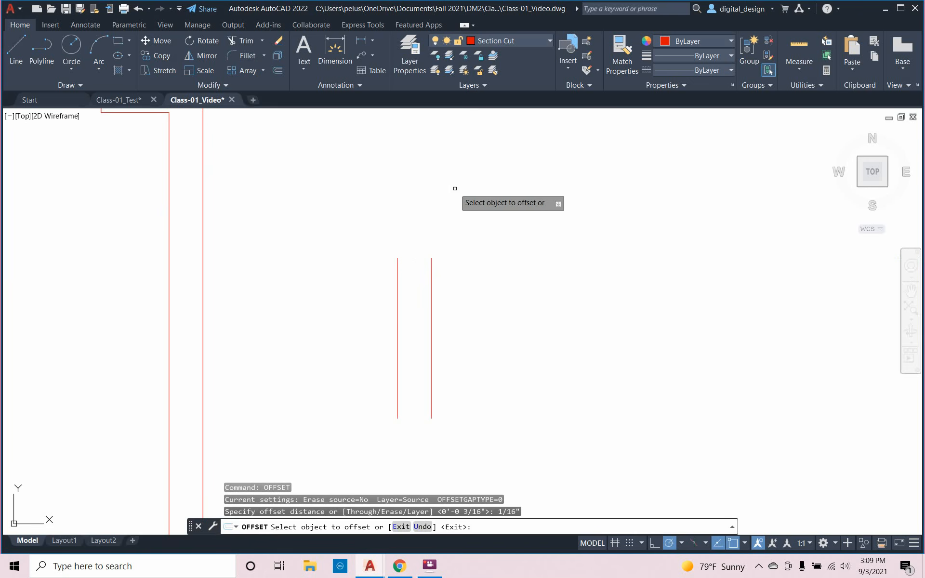
left_click(432, 298)
left_click(444, 311)
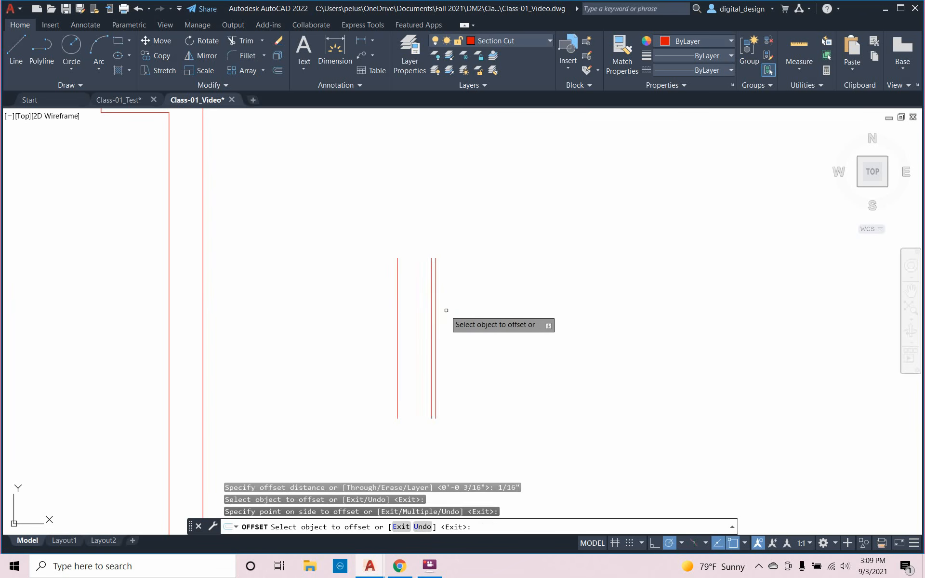
left_click(432, 310)
left_click(427, 308)
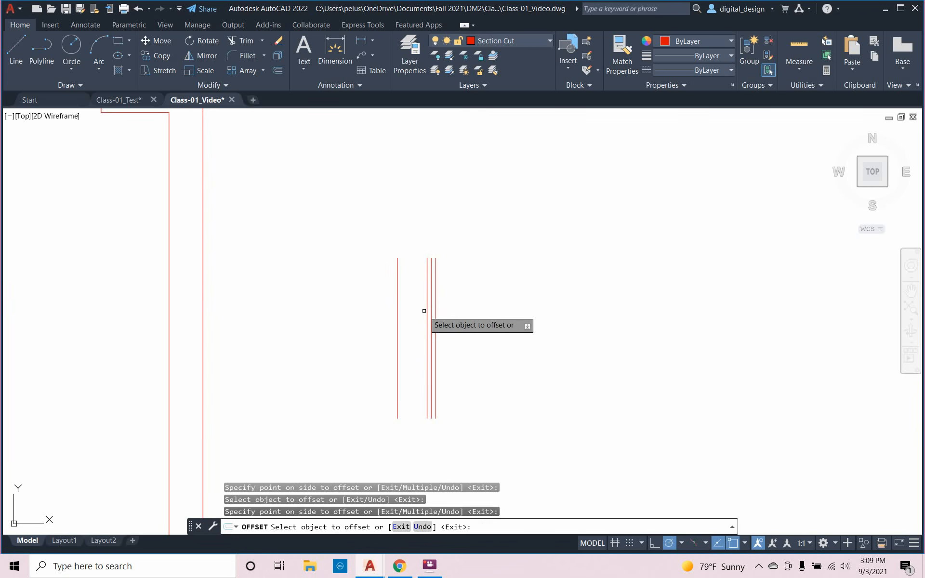
left_click(432, 309)
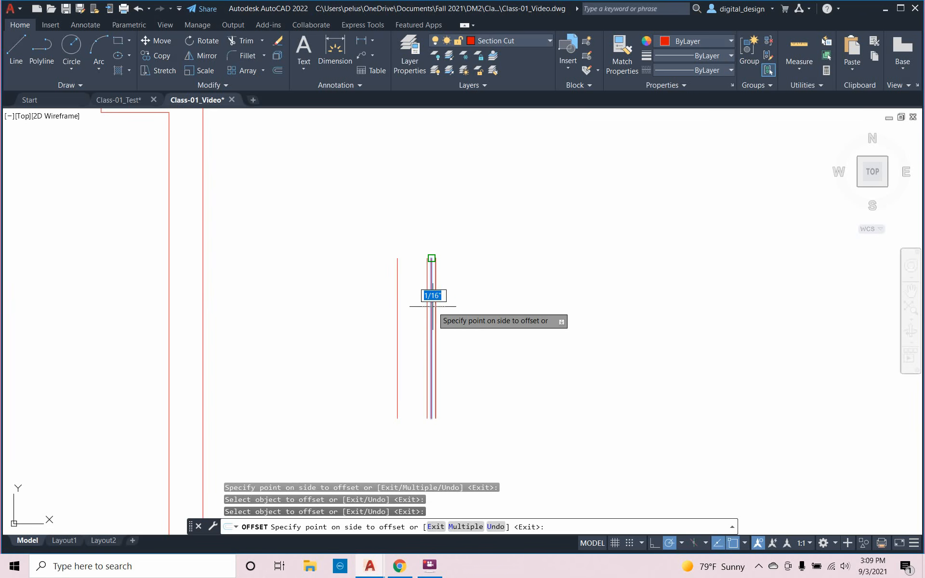
key("Escape")
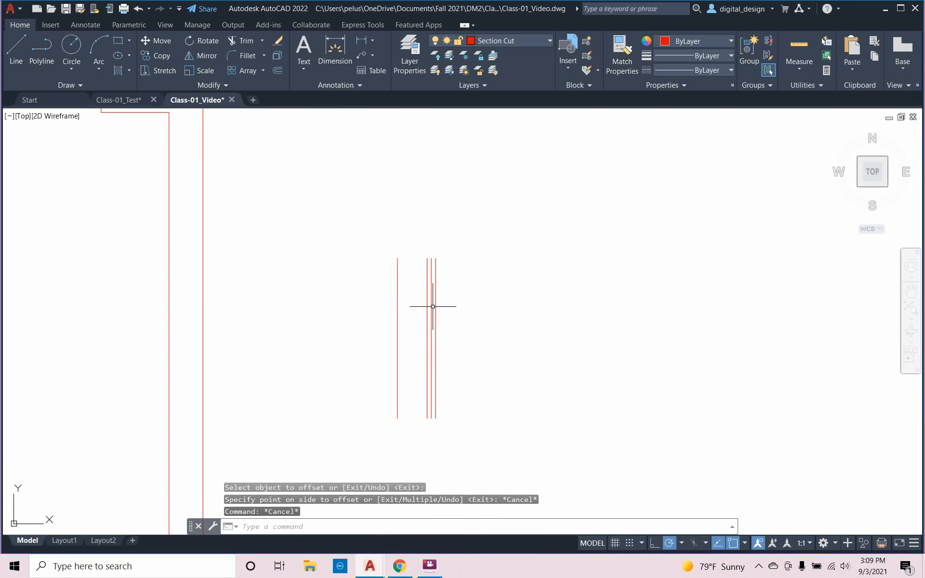
Select the source line midway between the two 1/16" offset lines
left_click(432, 307)
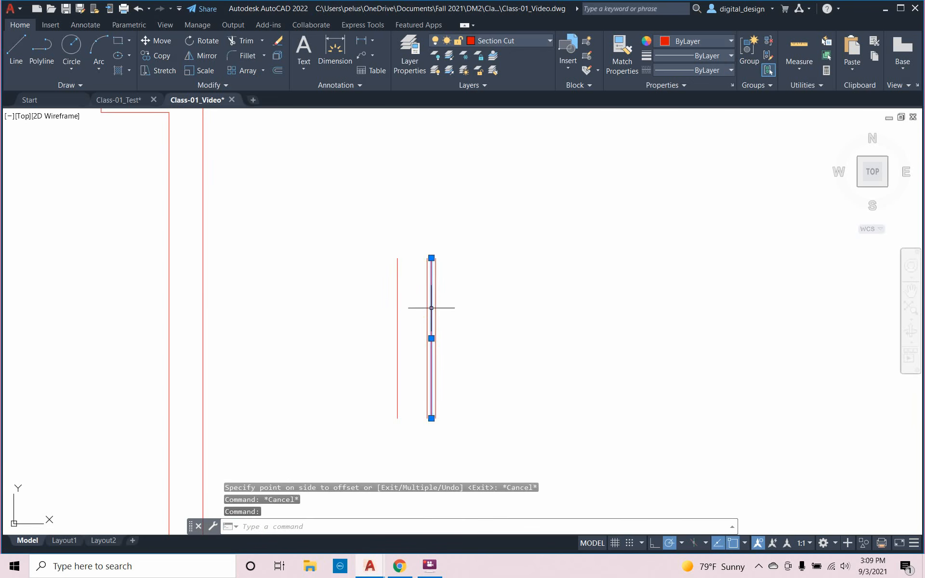
Delete the selected line between the two closely spaced vertical lines and measure the gaps between the three remaining vertical lines
key("Delete")
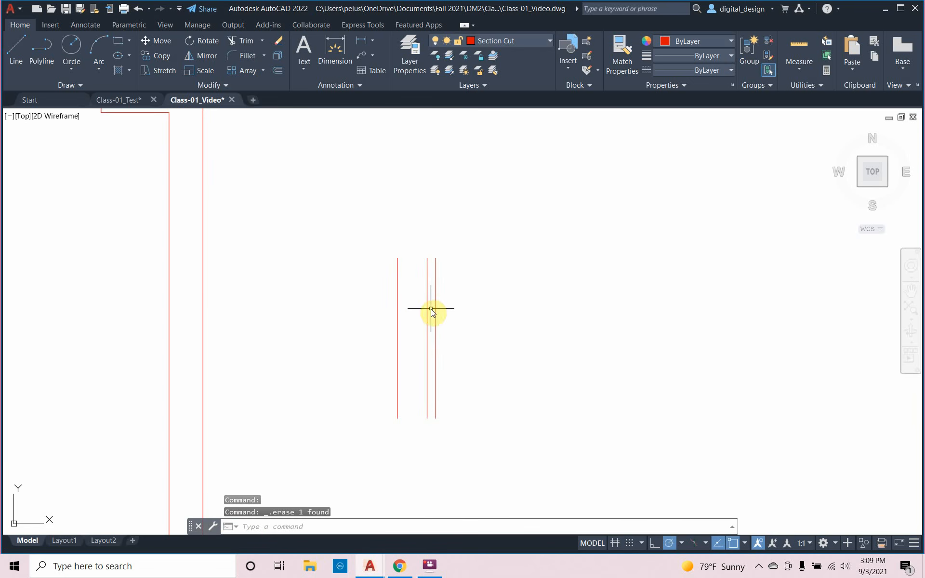
type("dist")
key("Return")
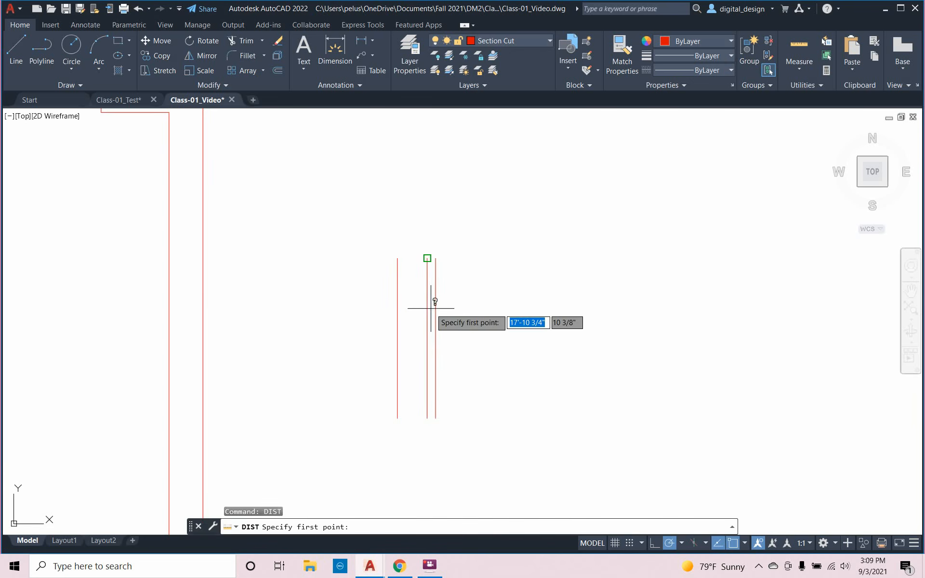
left_click(436, 258)
left_click(427, 259)
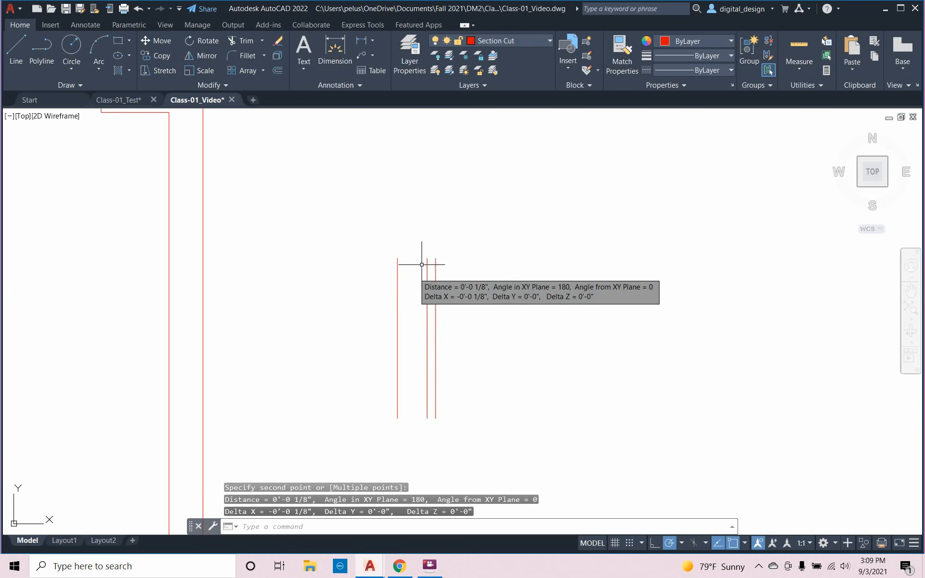
right_click(406, 281)
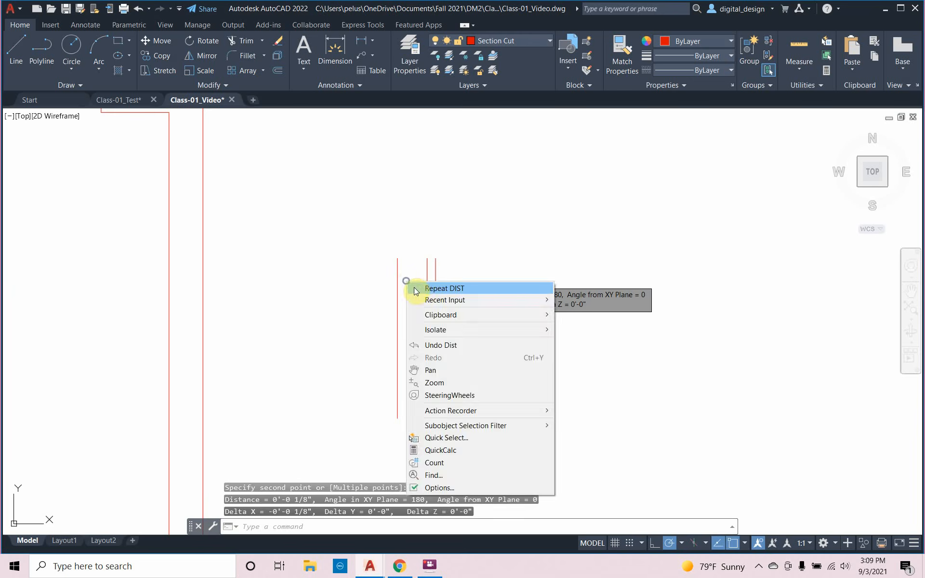
left_click(445, 288)
left_click(427, 259)
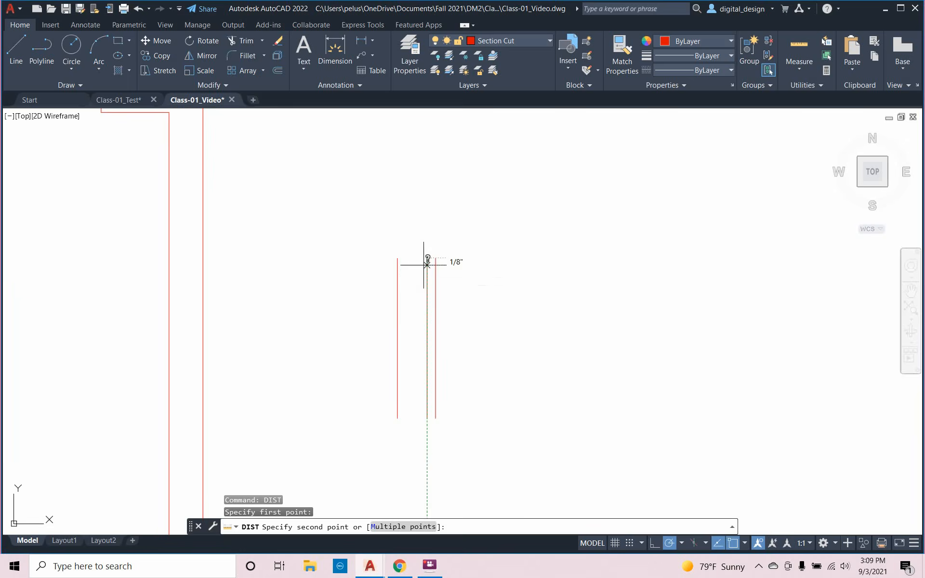
left_click(395, 264)
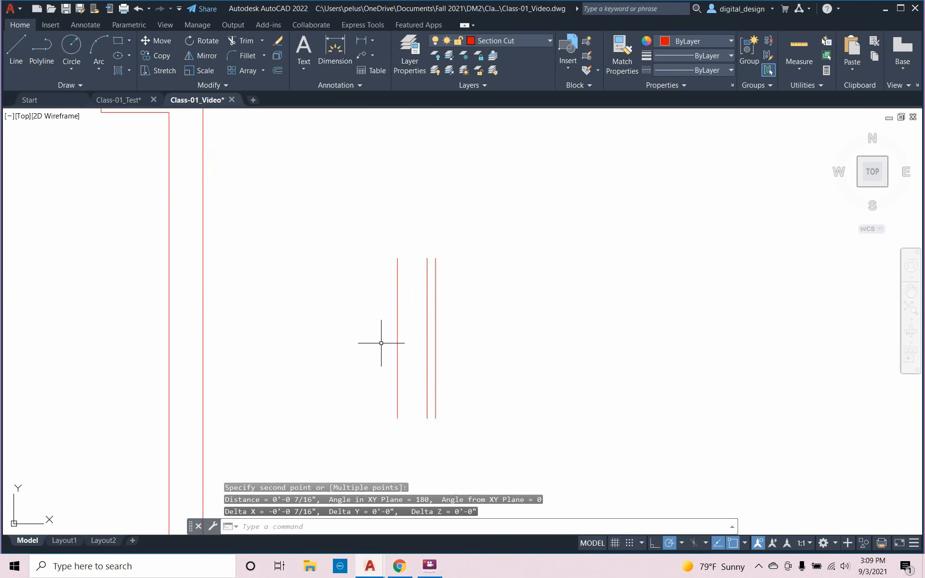
Draw a horizontal line joining the upper endpoints of the middle and left vertical lines
type("l")
key("Return")
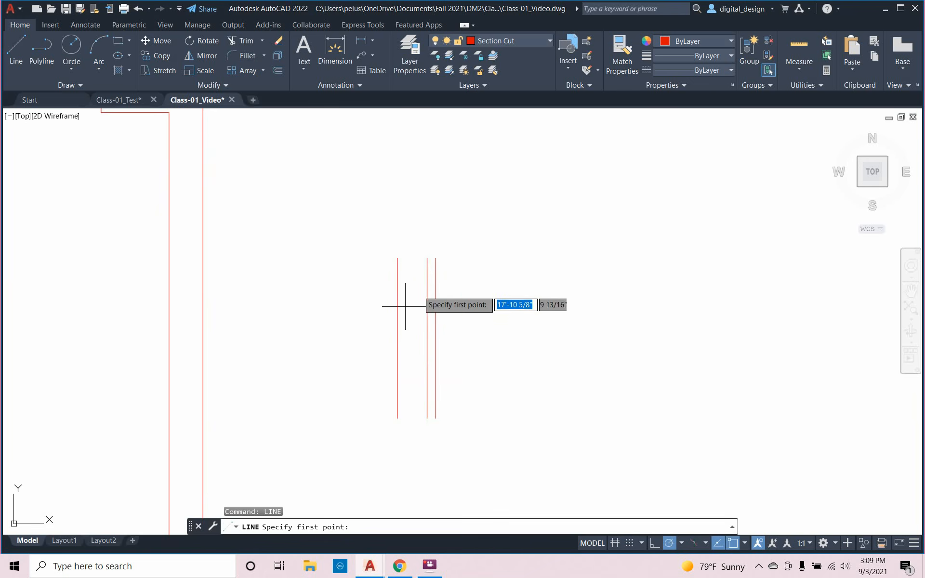
left_click(427, 258)
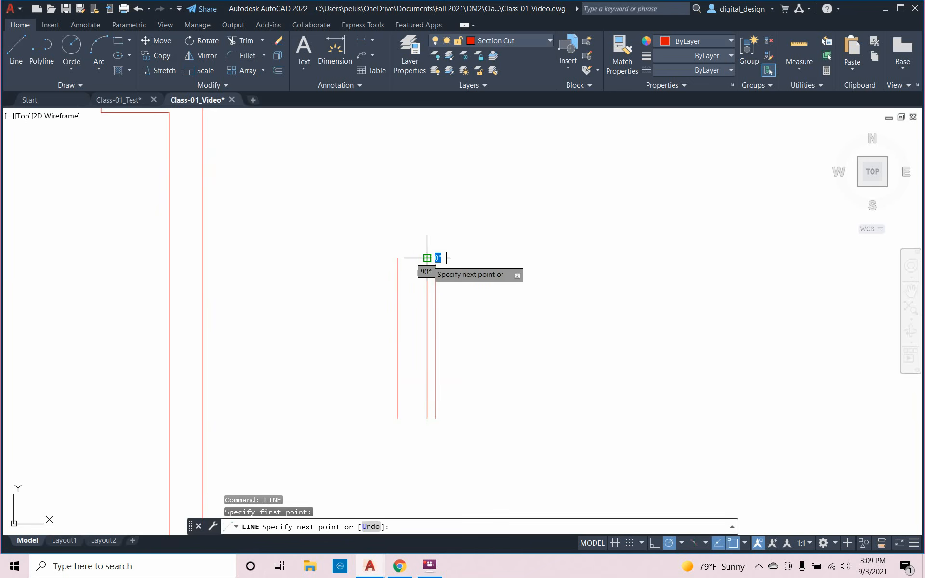
left_click(397, 259)
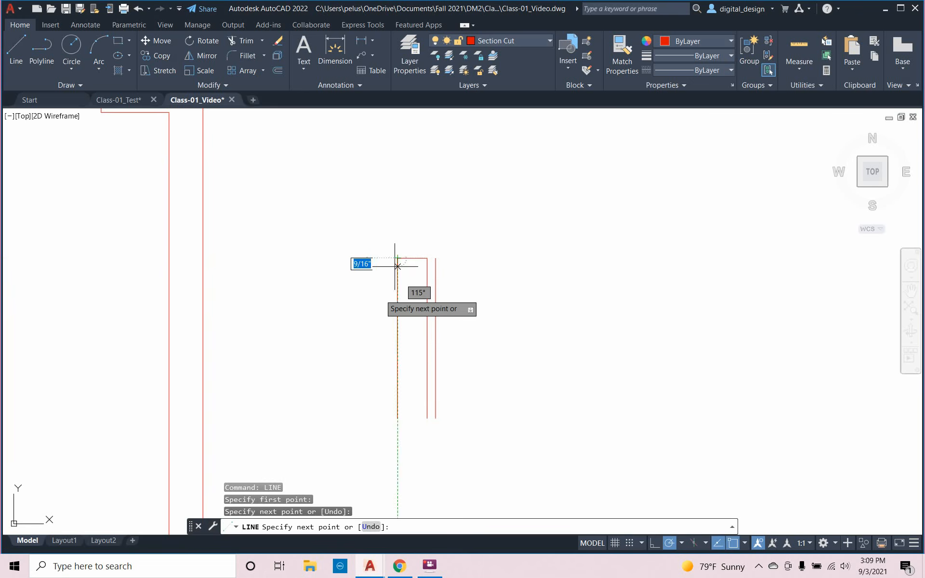
right_click(380, 298)
left_click(406, 305)
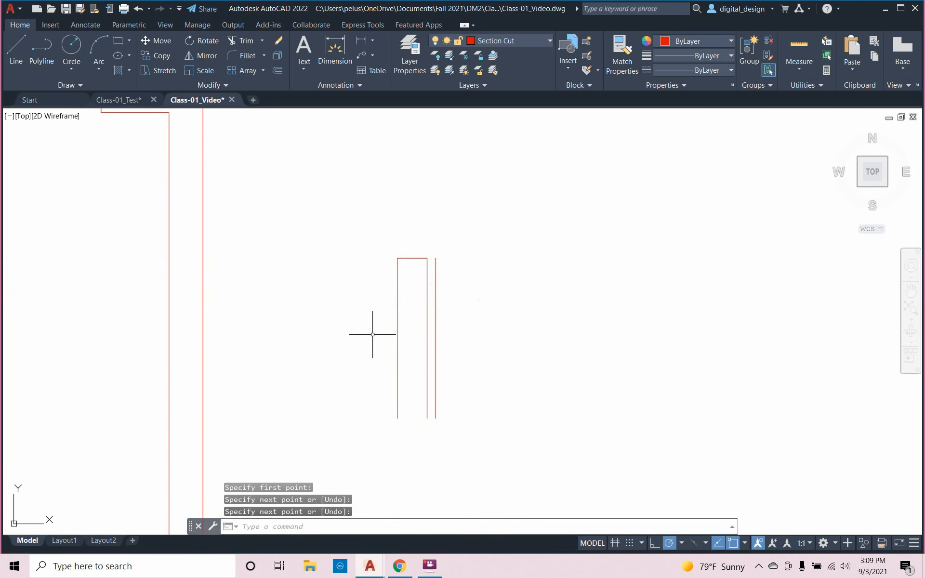
Copy the horizontal top line 0.5" straight down between the left and middle vertical lines
scroll(372, 335, "down", 5)
scroll(372, 334, "up", 4)
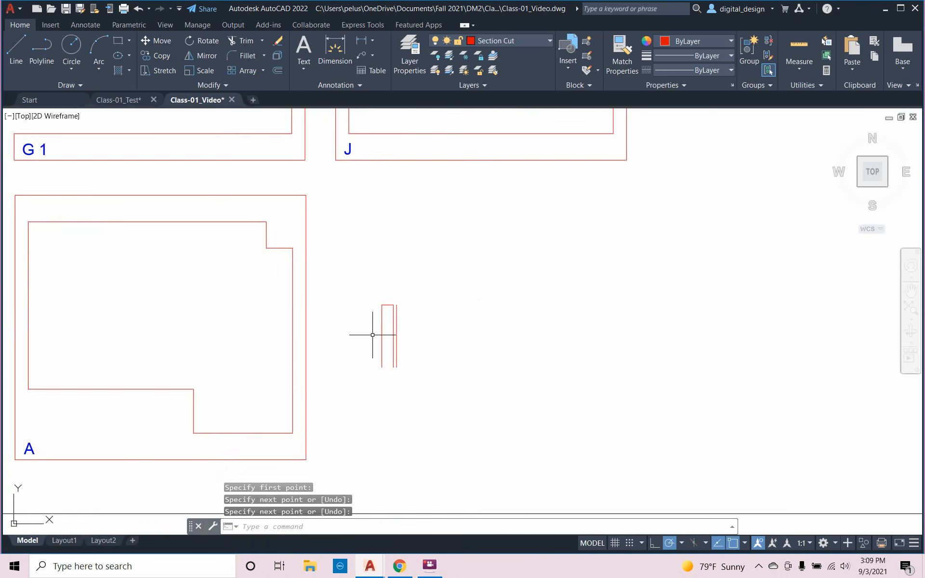
mouse_move(372, 334)
middle_mouse_down()
mouse_move(482, 286)
mouse_move(496, 268)
middle_mouse_up()
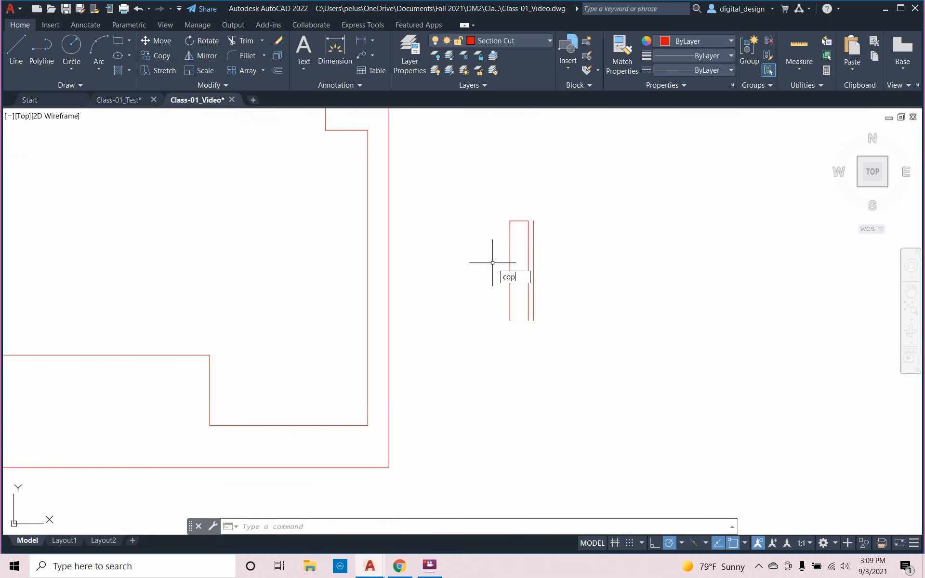
key("Return")
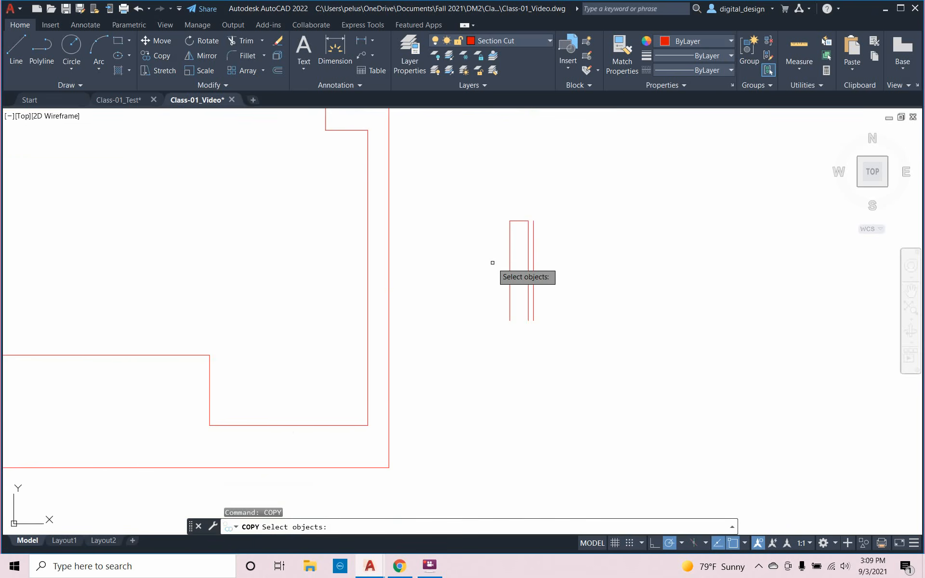
left_click(516, 222)
key("Return")
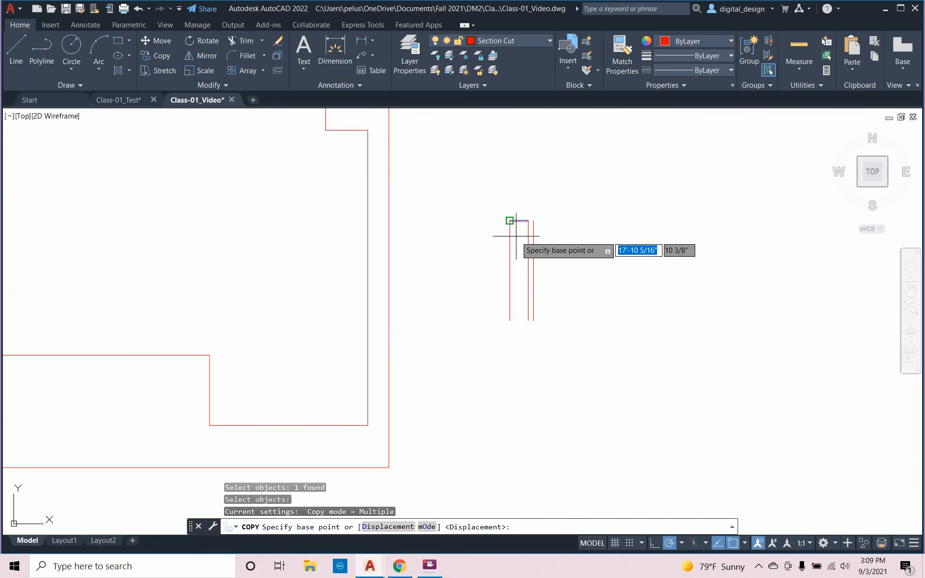
left_click(516, 236)
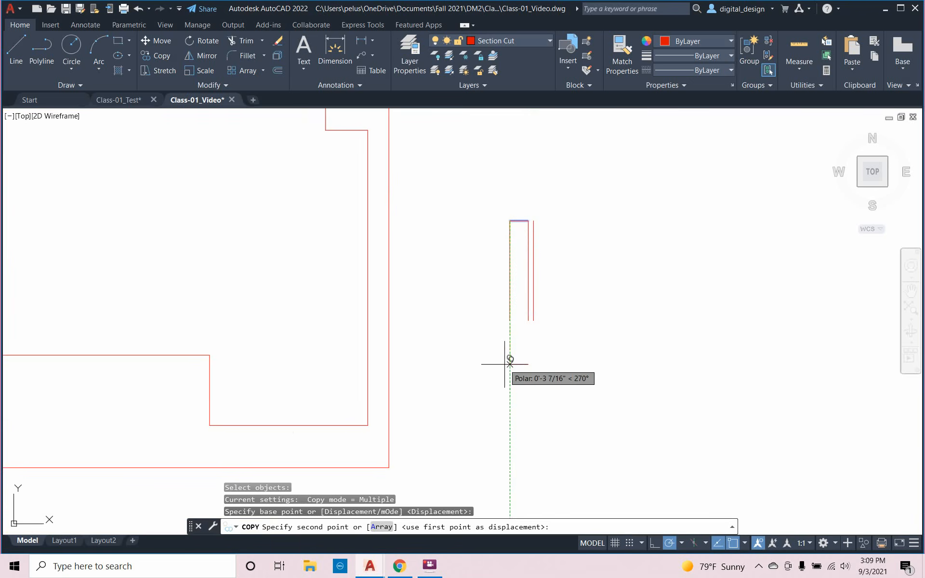
type(".5")
key("Return")
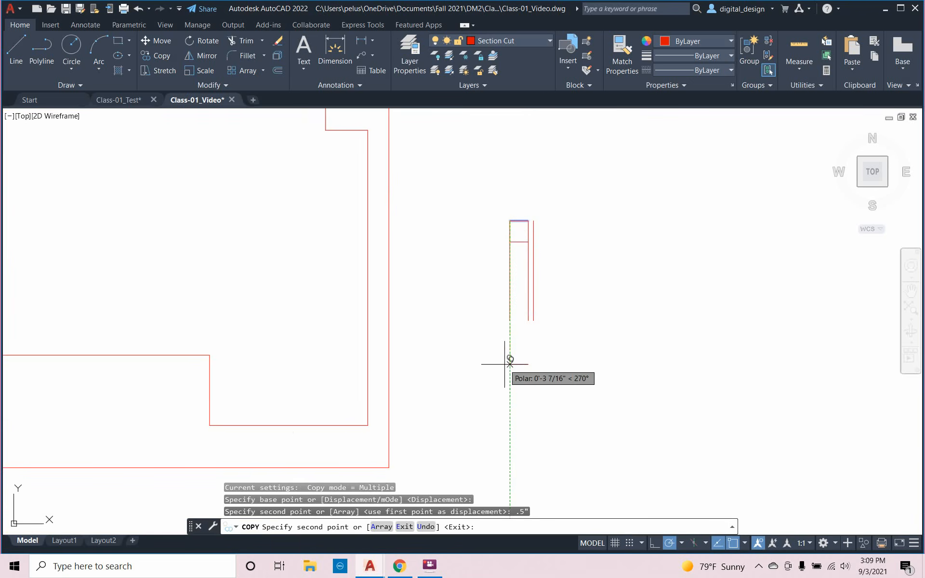
key("Escape")
key("Escape")
key("Escape")
key("Escape")
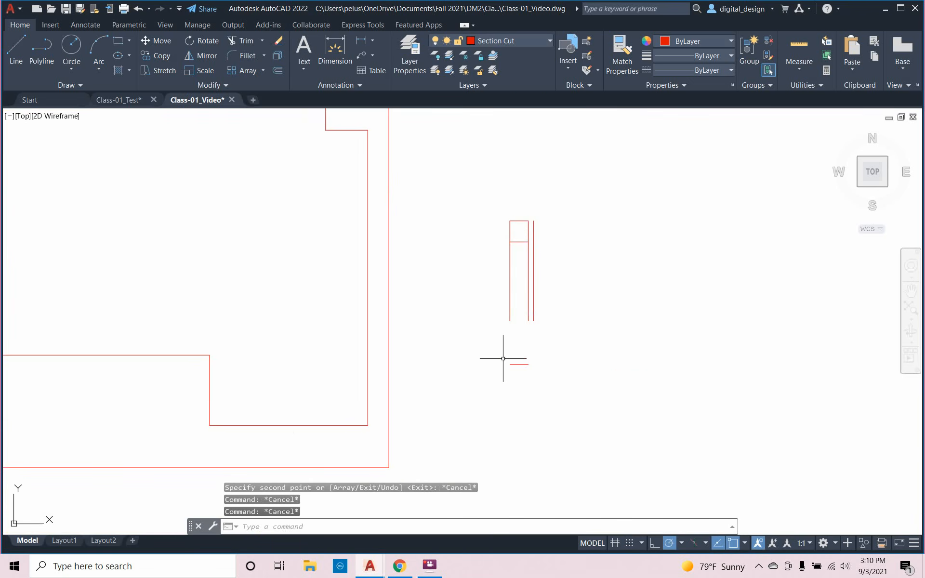
Delete the stray short horizontal line below the vertical lines
left_click(519, 242)
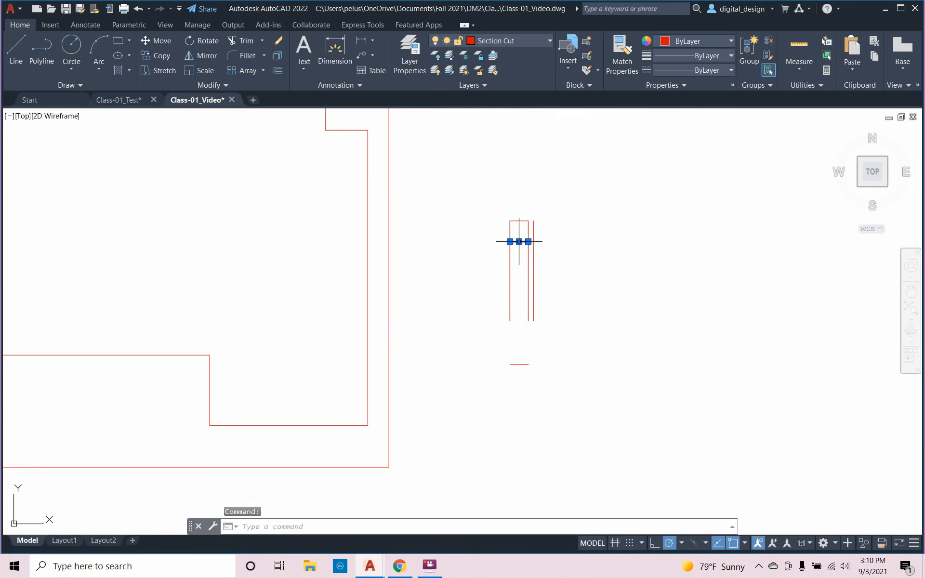
key("Escape")
key("Escape")
key("Escape")
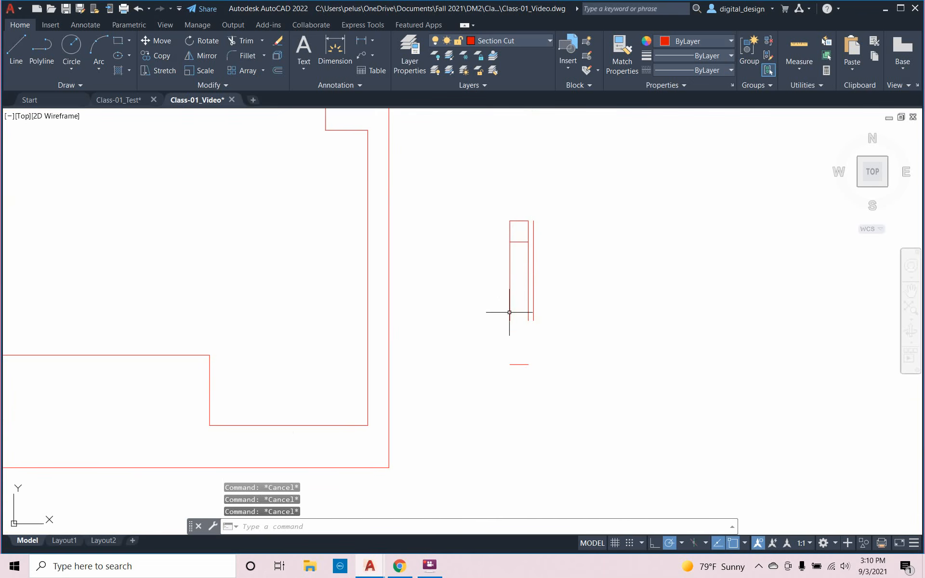
left_click(516, 364)
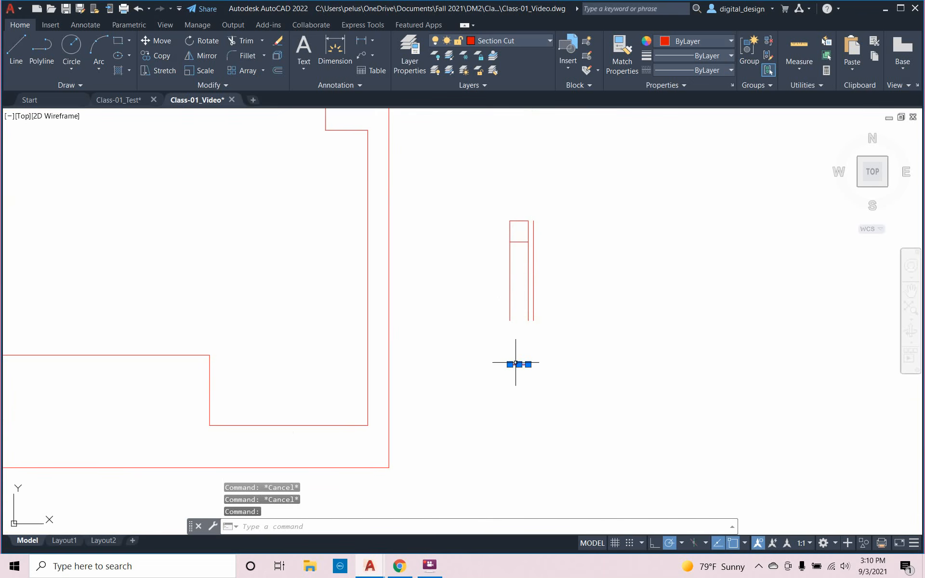
key("Delete")
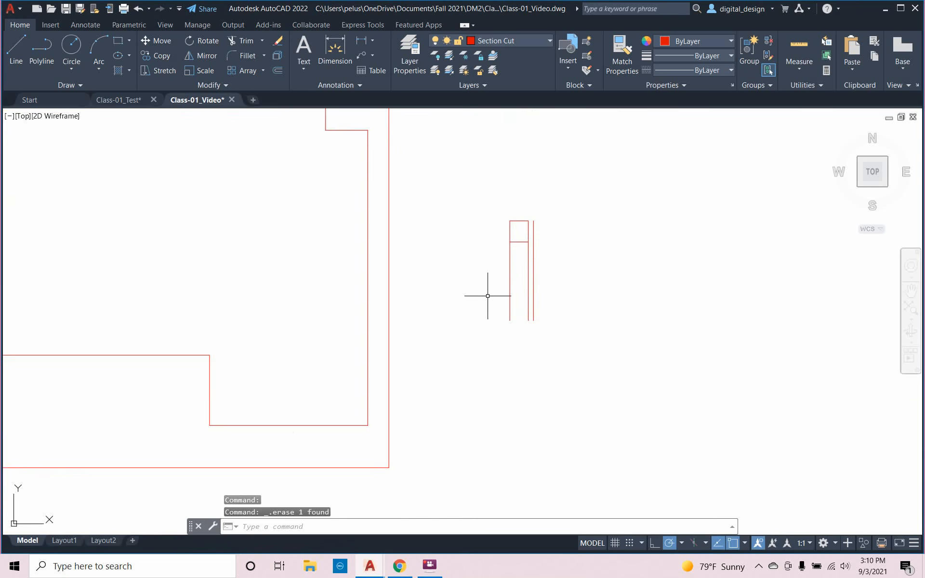
Copy the horizontal top line 1" straight down between the left and middle vertical lines
scroll(486, 279, "up", 2)
mouse_move(485, 279)
middle_mouse_down()
mouse_move(424, 320)
mouse_move(391, 325)
middle_mouse_up()
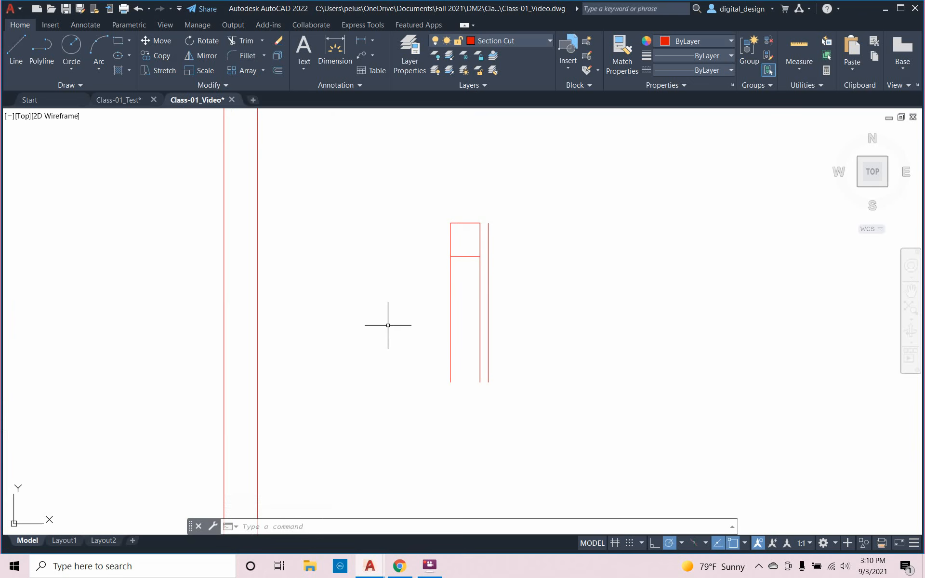
type("co")
key("Return")
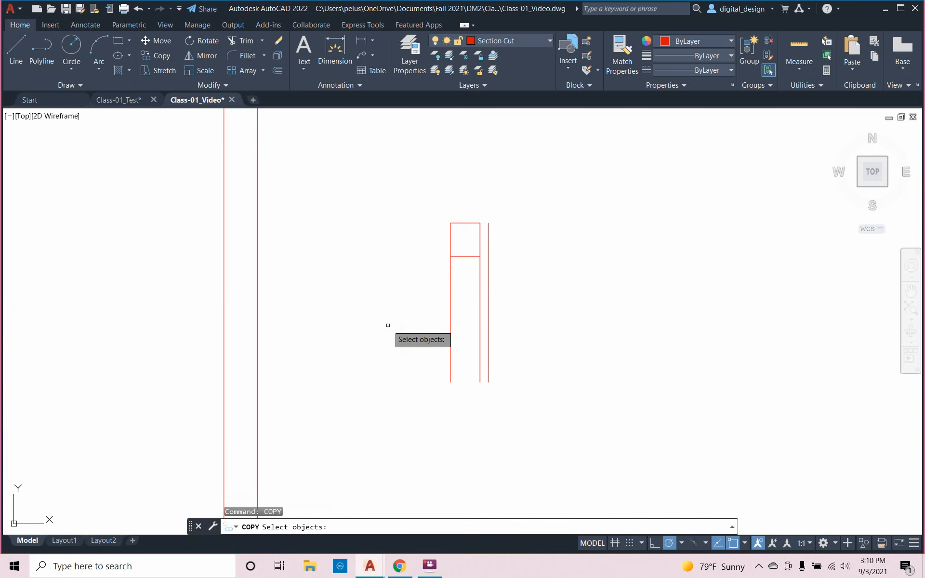
left_click(454, 223)
key("Return")
left_click(405, 248)
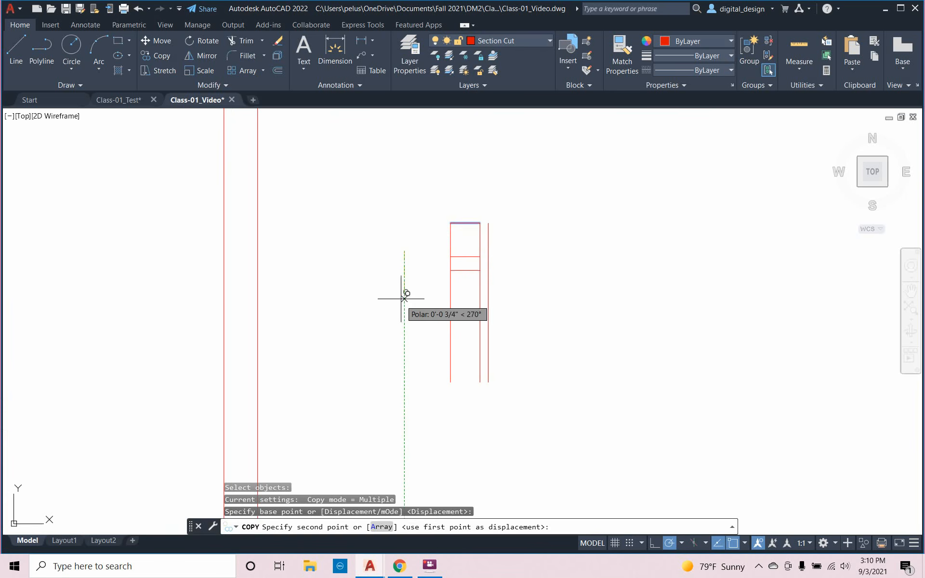
type("1")
key("Return")
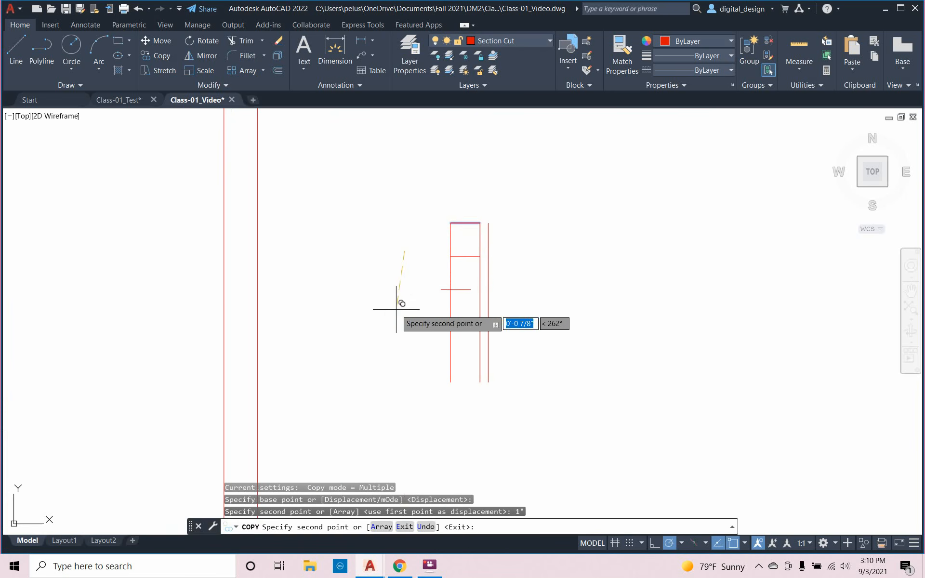
type("1")
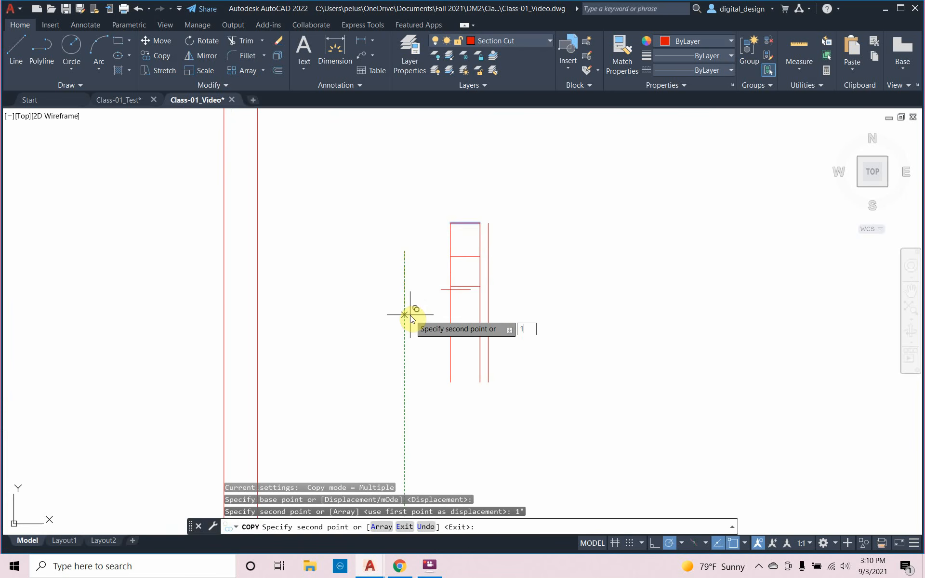
key("Return")
left_click(404, 324)
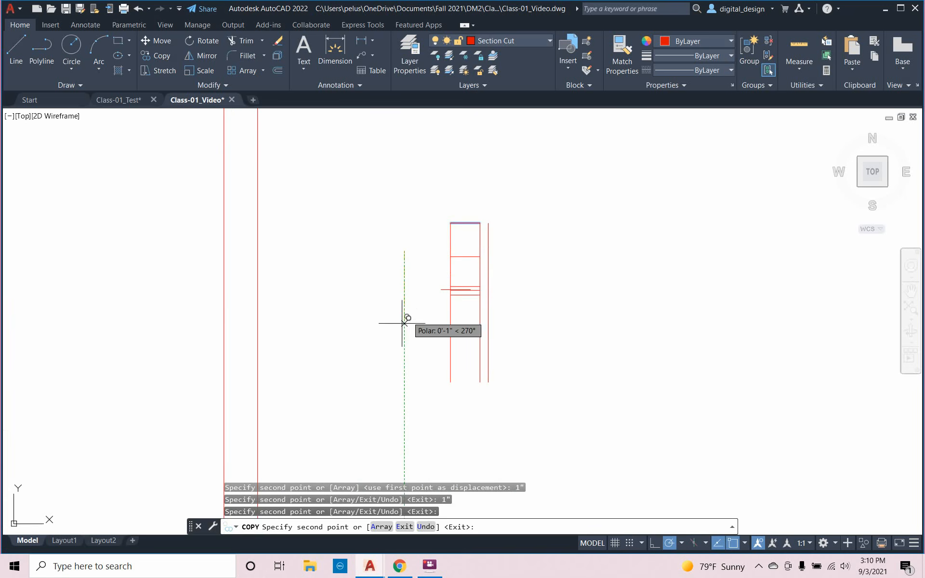
key("Escape")
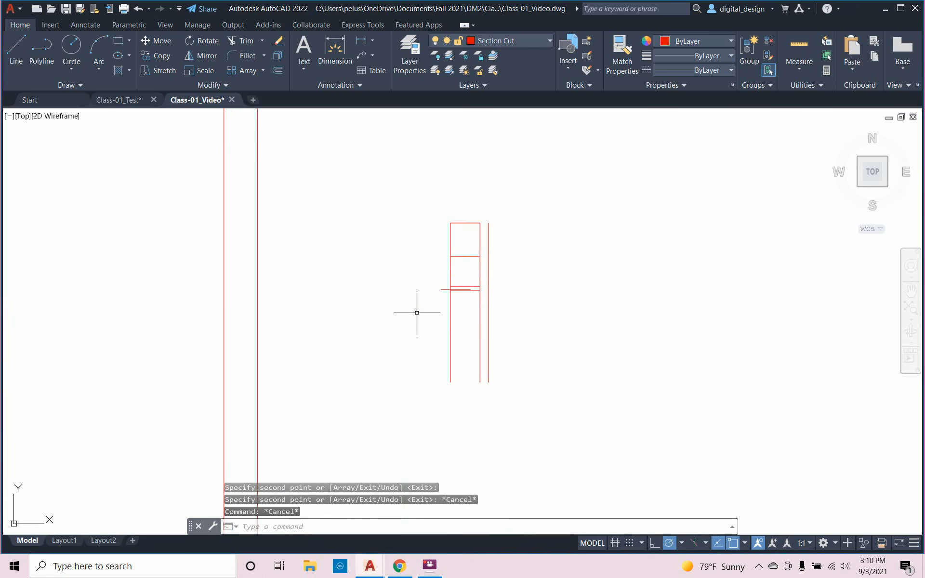
Delete the two misplaced copies, the one shifted sideways and the one just above the 1" crossbar
left_click(441, 289)
key("Delete")
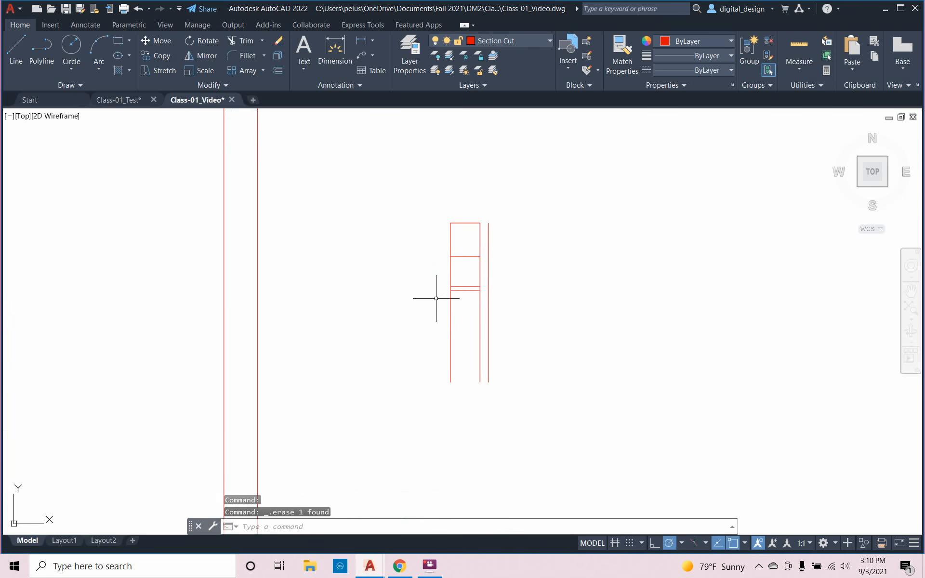
left_click(460, 286)
key("Delete")
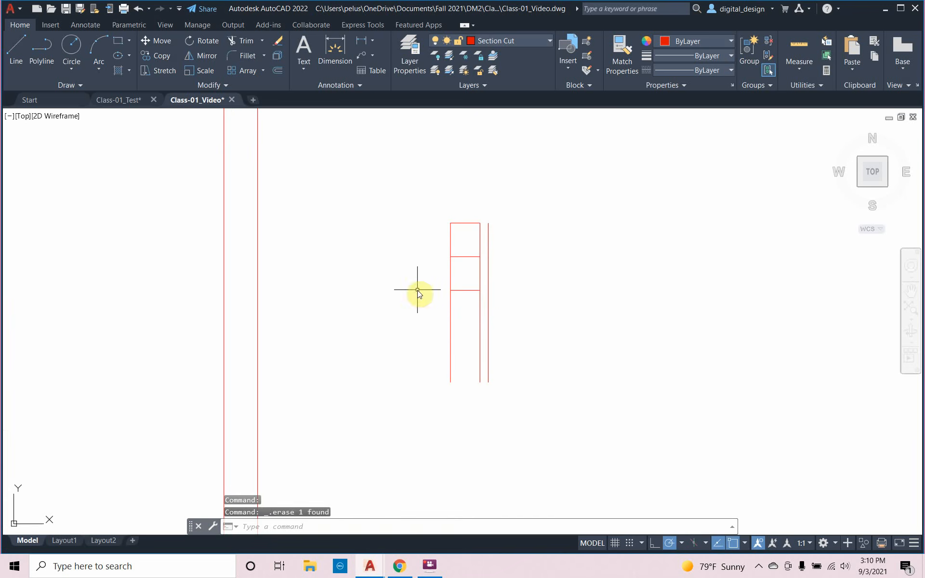
Measure the distance from the lowest crossbar up to the top line along the left vertical line
type("dist")
key("Return")
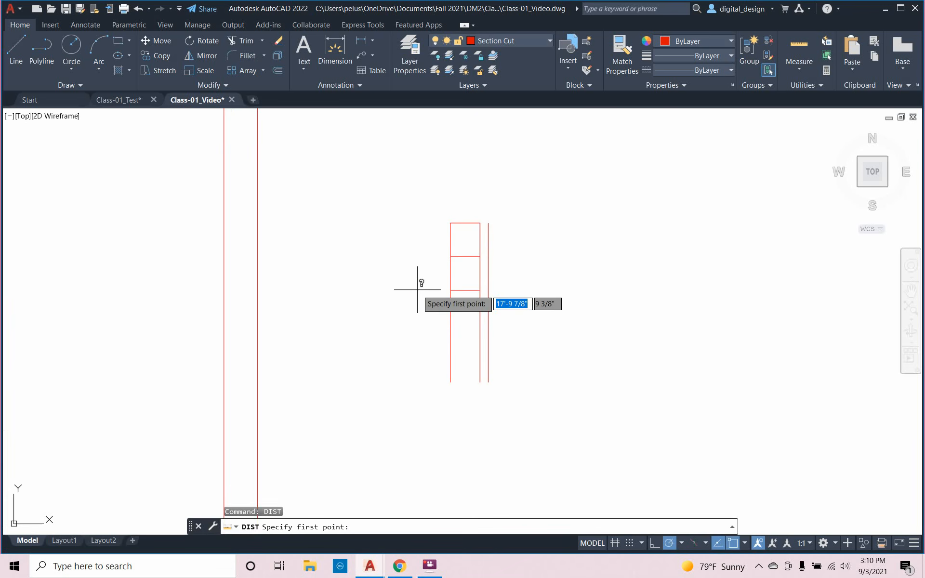
left_click(448, 292)
left_click(447, 225)
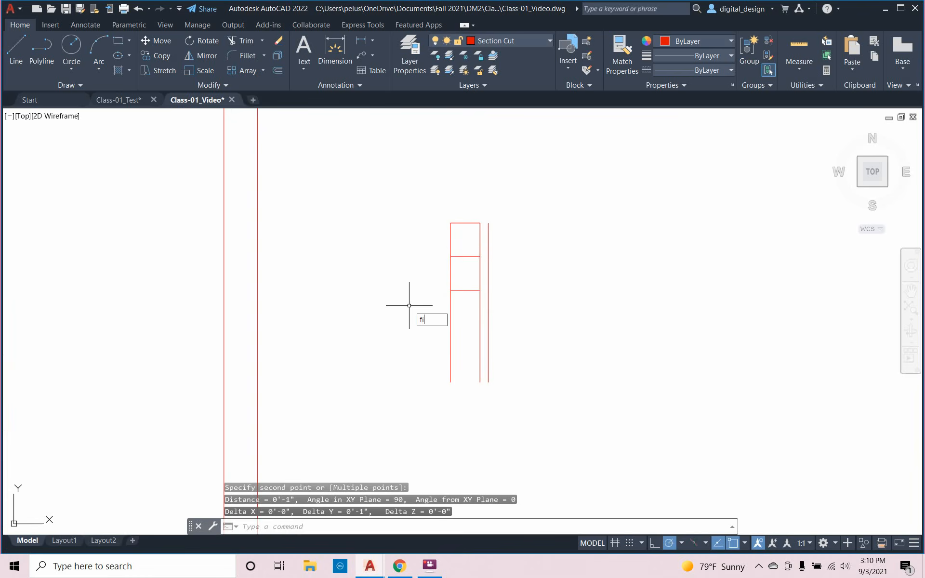
Fillet the lowest crossbar with the left vertical line into a square corner, removing the part of the vertical line below it
key("Escape")
key("Escape")
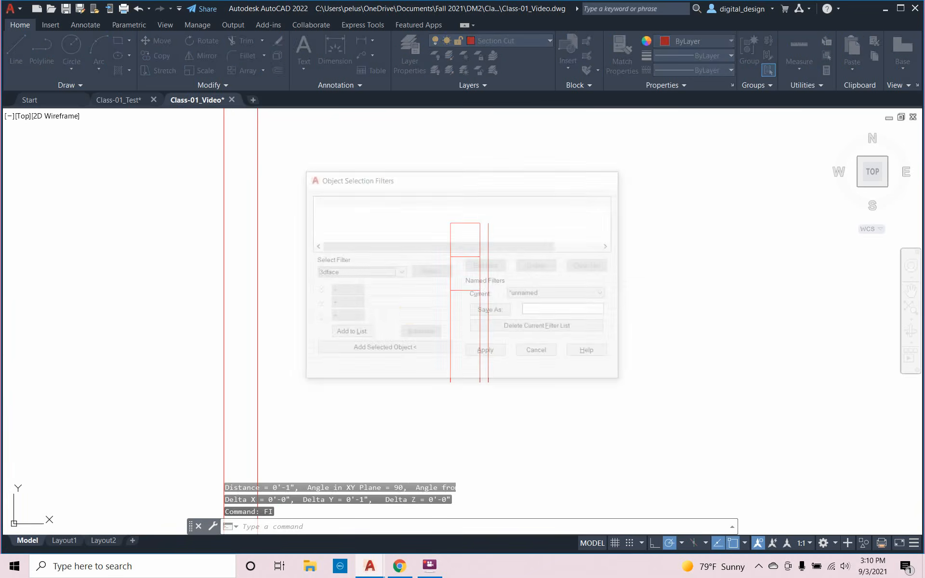
type("fille")
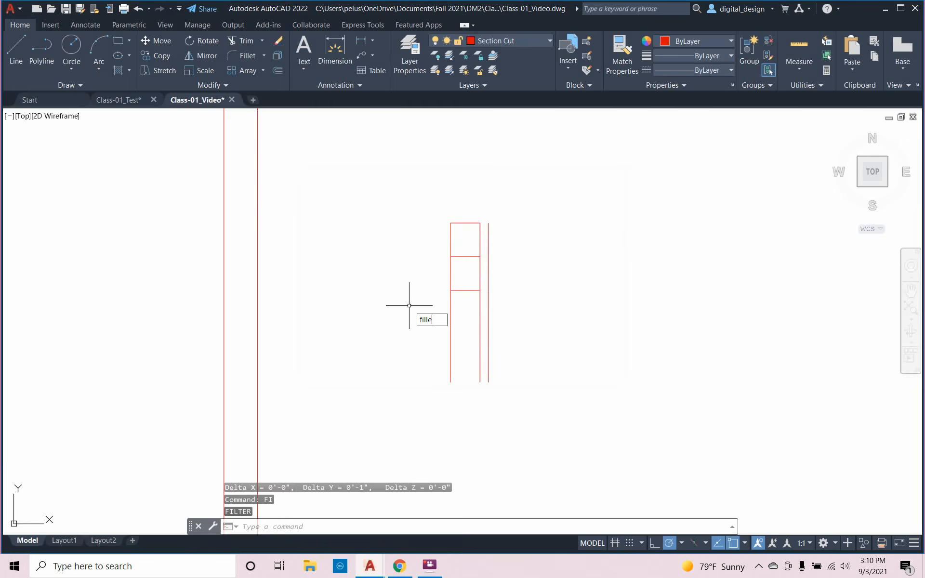
type("t")
key("Return")
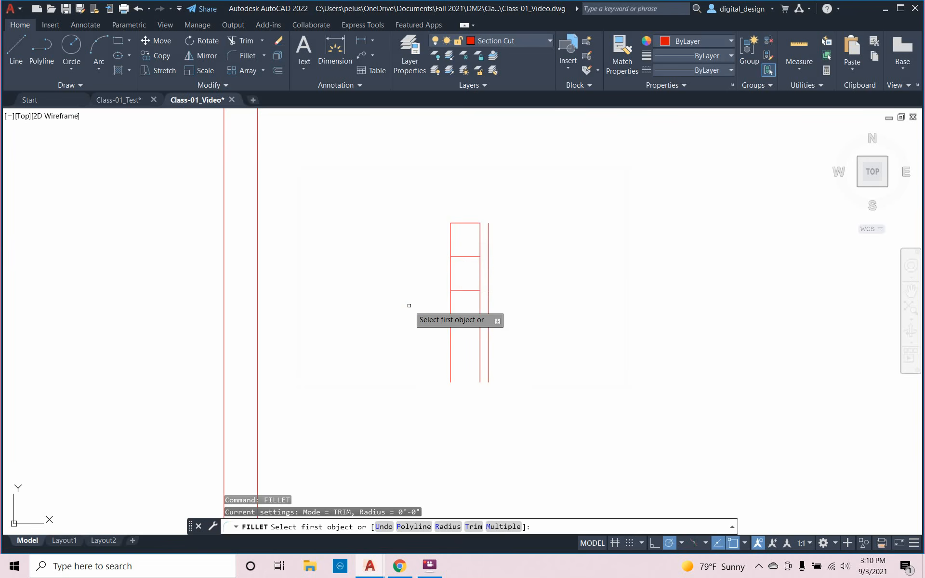
left_click(454, 290)
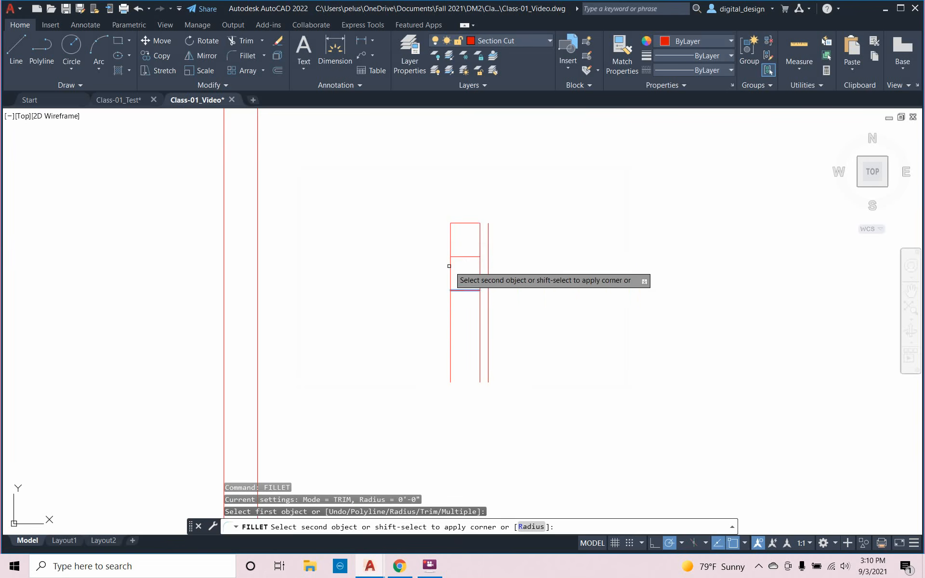
left_click(450, 266)
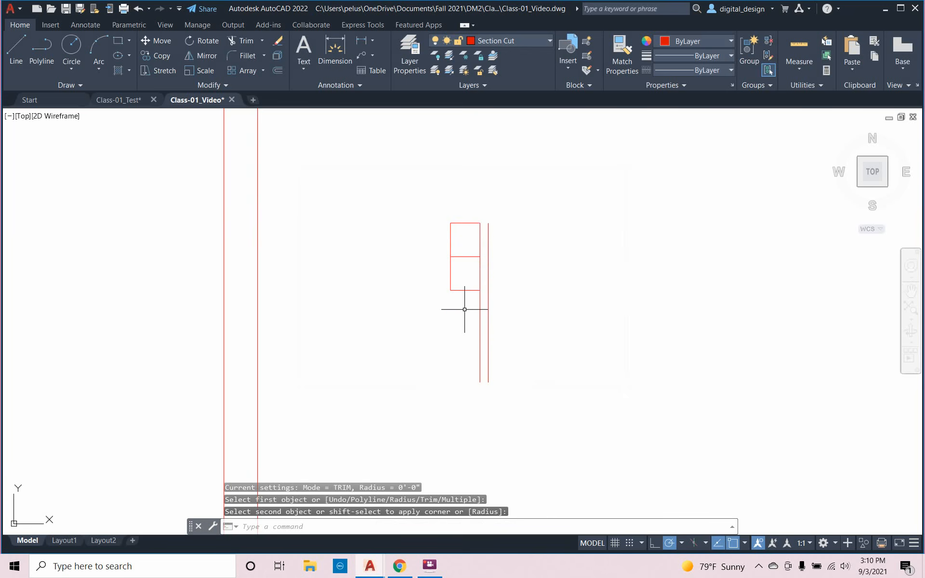
Fillet the middle crossbar with the upper part of the right vertical line to form a square corner
right_click(473, 271)
left_click(482, 276)
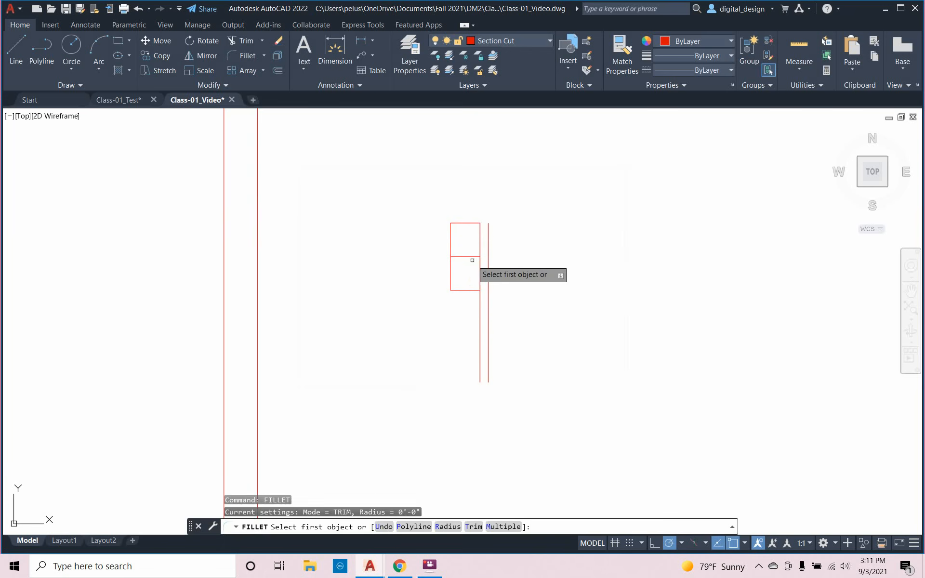
left_click(473, 257)
left_click(486, 250)
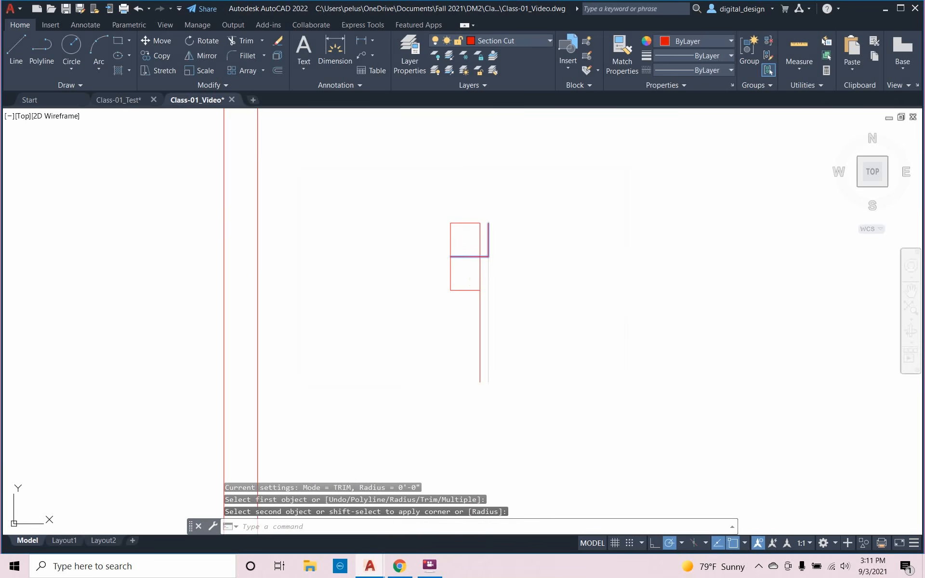
Fillet the short crossbar portion between the middle and right vertical lines with the upper middle vertical line, closing the slot's bottom corner
scroll(485, 257, "up", 3)
right_click(482, 256)
left_click(497, 263)
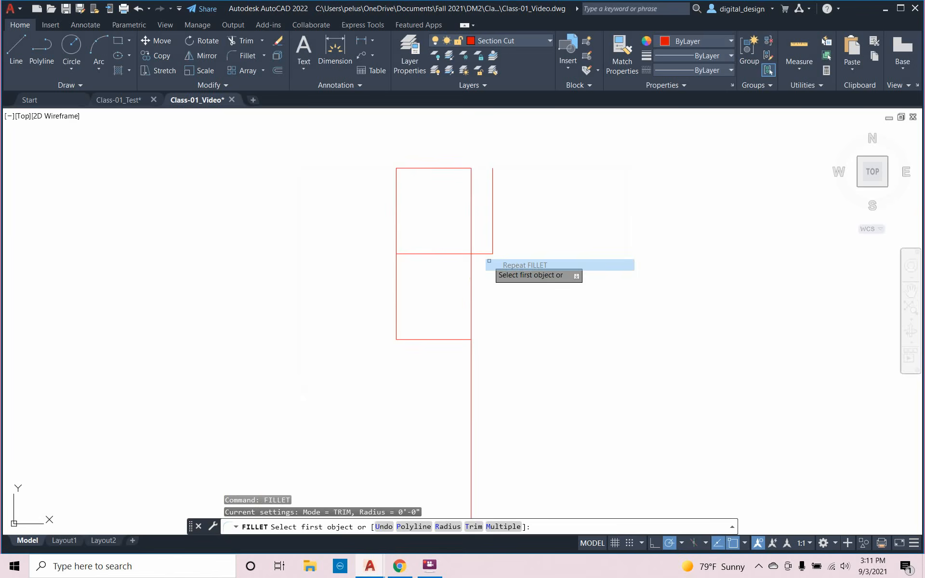
left_click(483, 254)
left_click(472, 193)
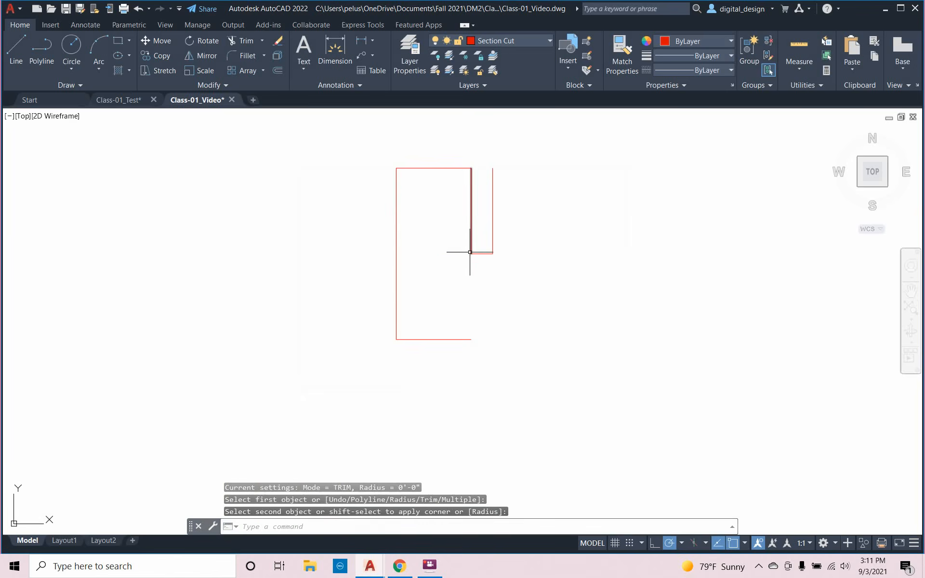
key("Escape")
scroll(425, 355, "down", 4)
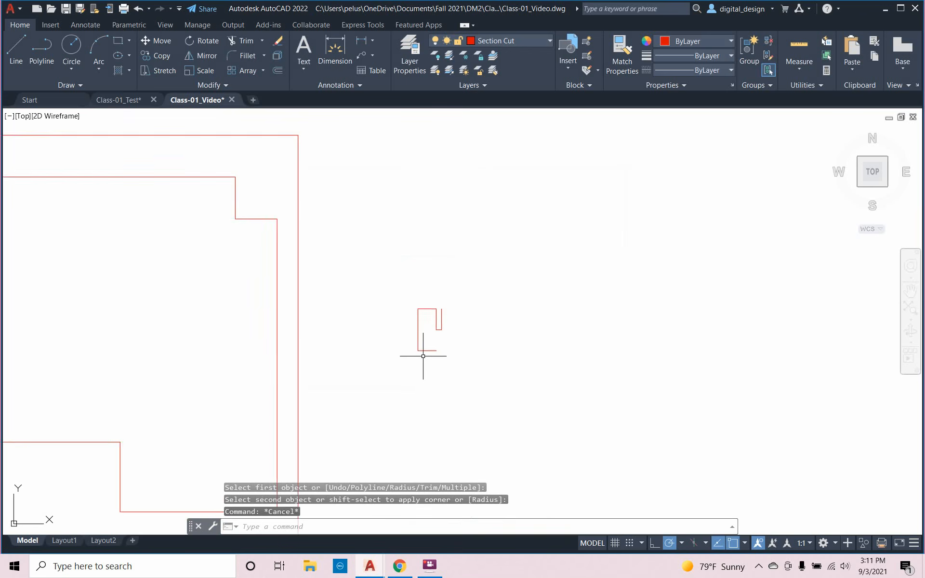
key("Escape")
Draw a vertical centre line from the midpoint of the slot's bottom edge up past the profile's top line
scroll(381, 364, "up", 2)
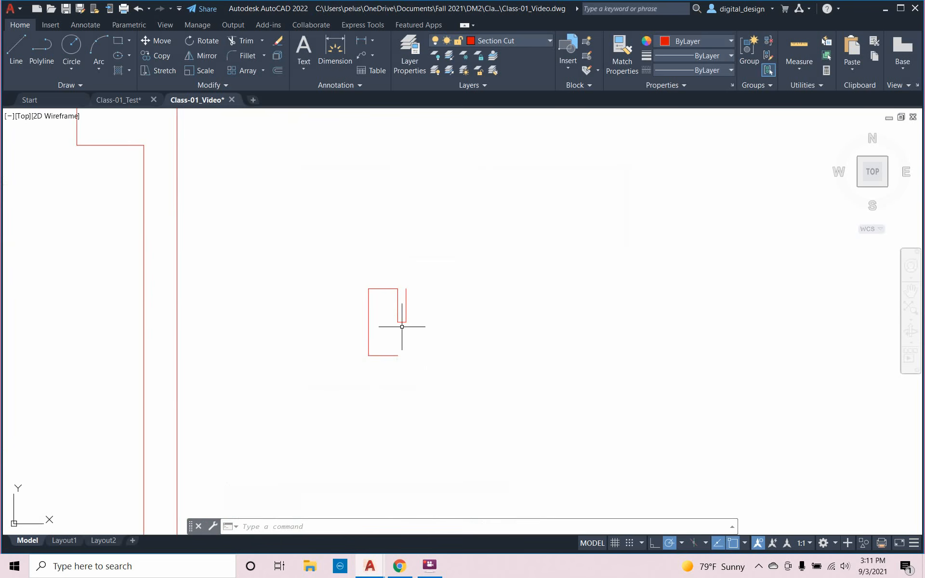
type("lin")
key("Return")
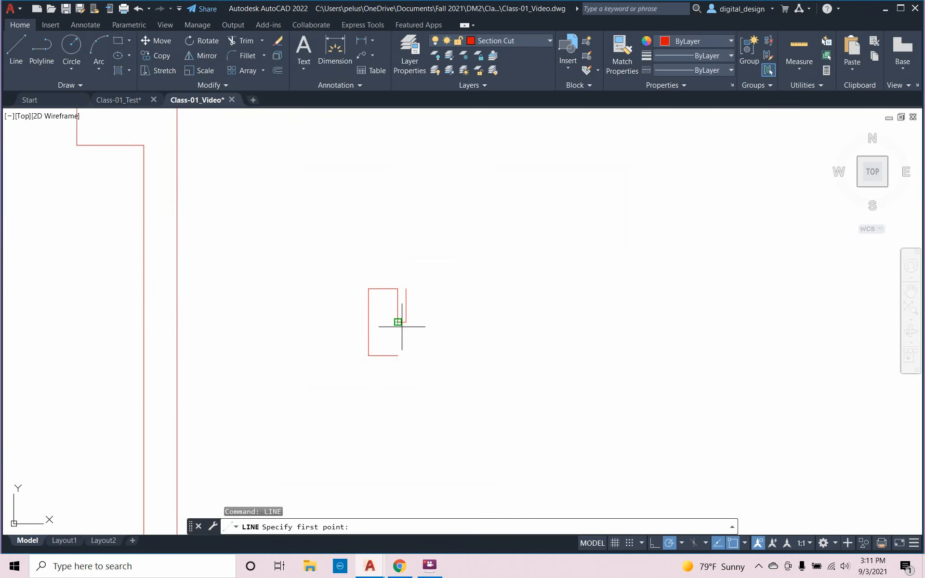
scroll(402, 328, "up", 3)
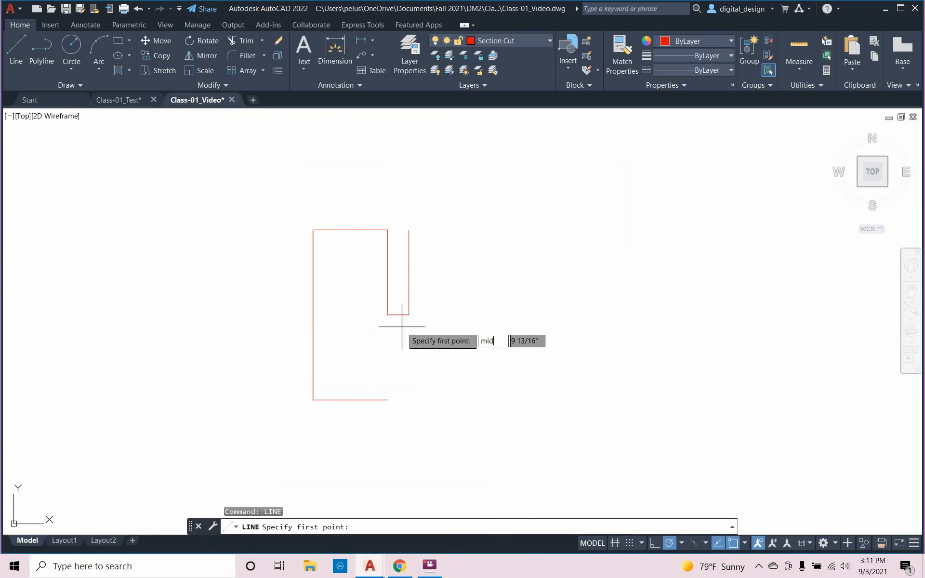
key("Return")
left_click(399, 315)
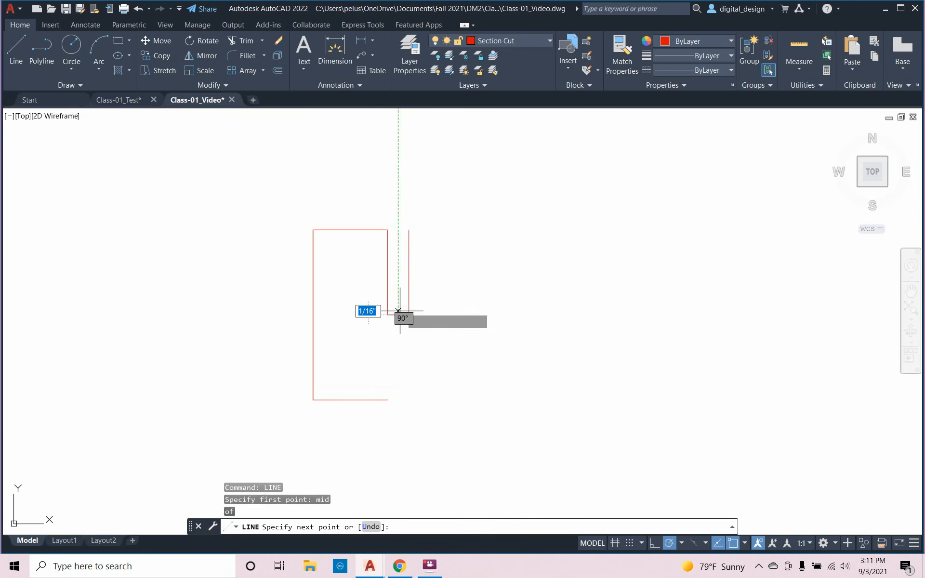
scroll(399, 311, "up", 3)
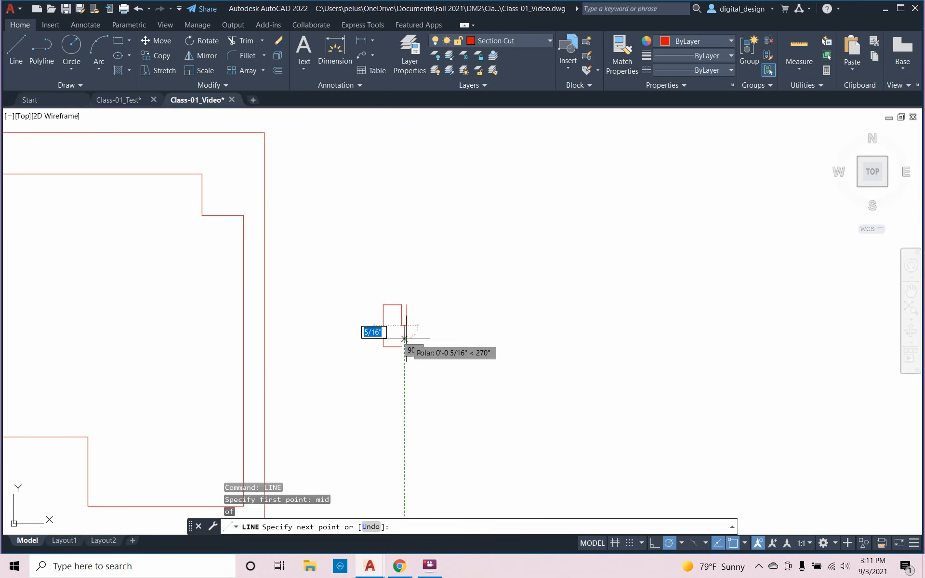
left_click(404, 280)
key("Escape")
key("Escape")
key("Escape")
scroll(423, 303, "up", 2)
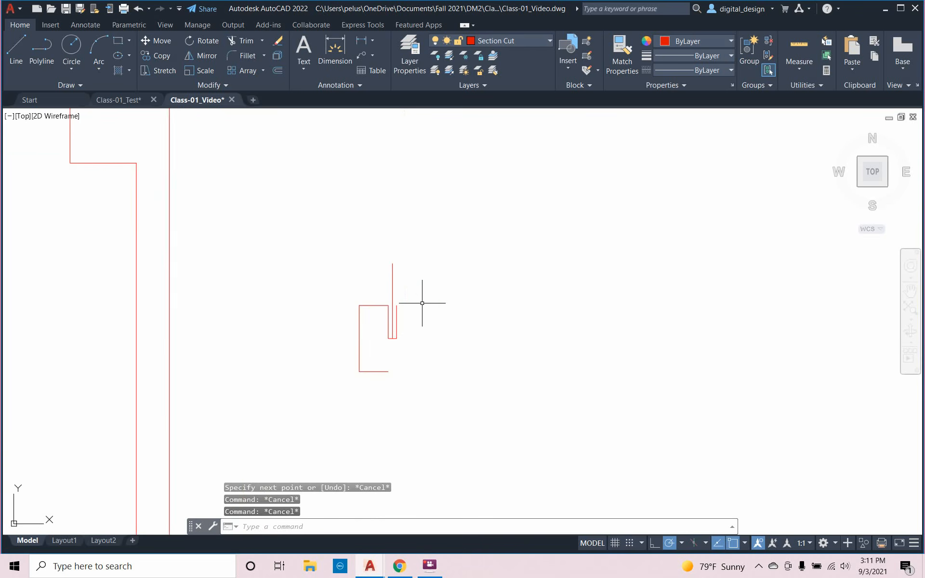
Try copying only the slot's three lines 1" to the right, and undo the copy
left_click(382, 356)
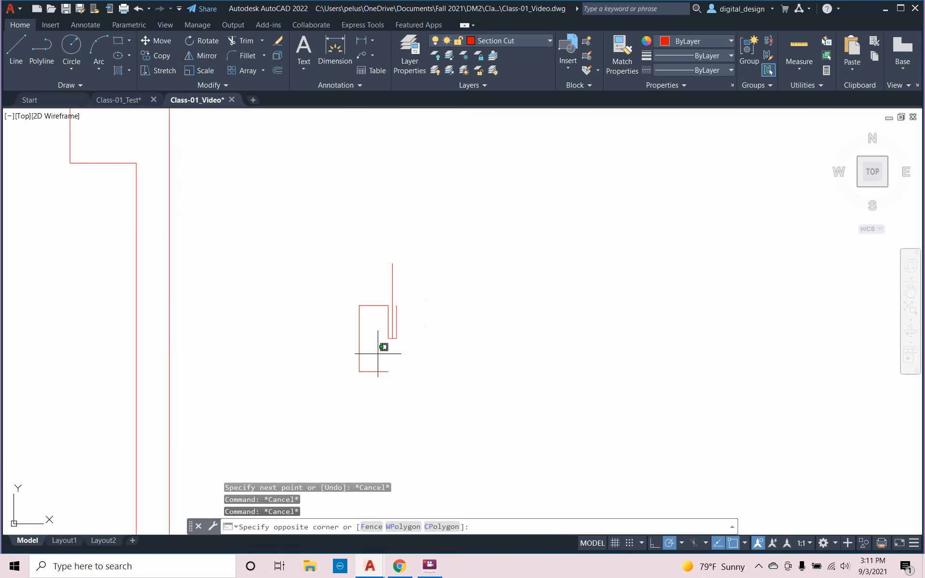
left_click(424, 292)
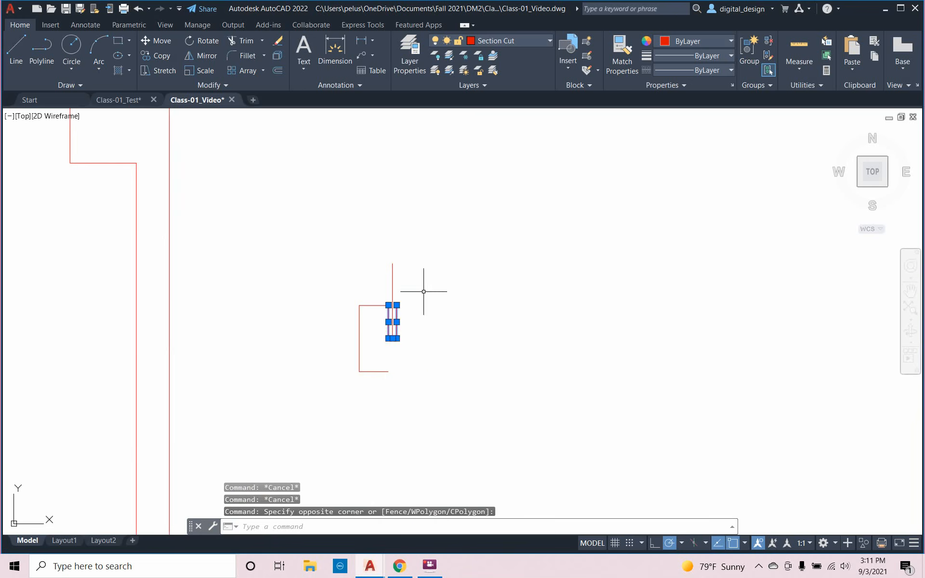
key("Return")
left_click(424, 292)
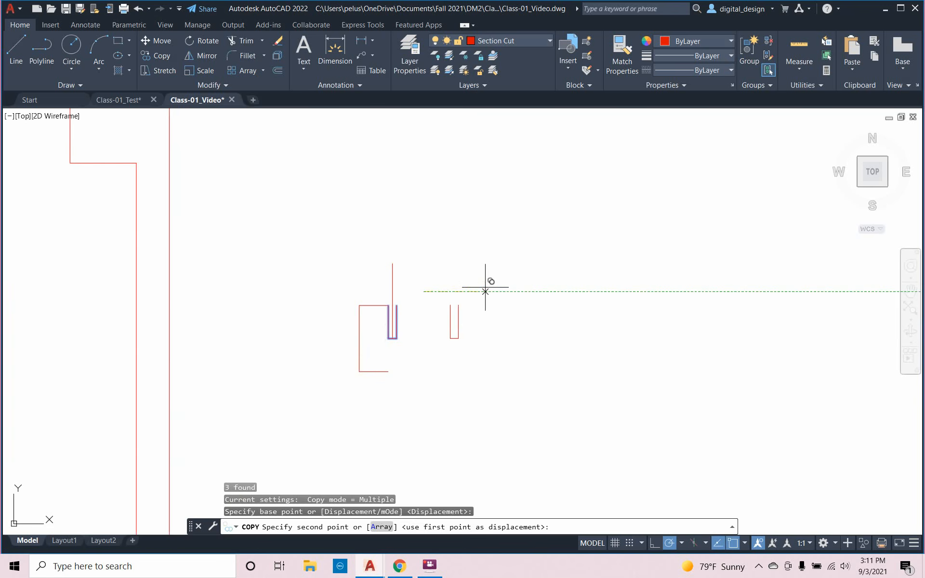
type("1\"")
key("Return")
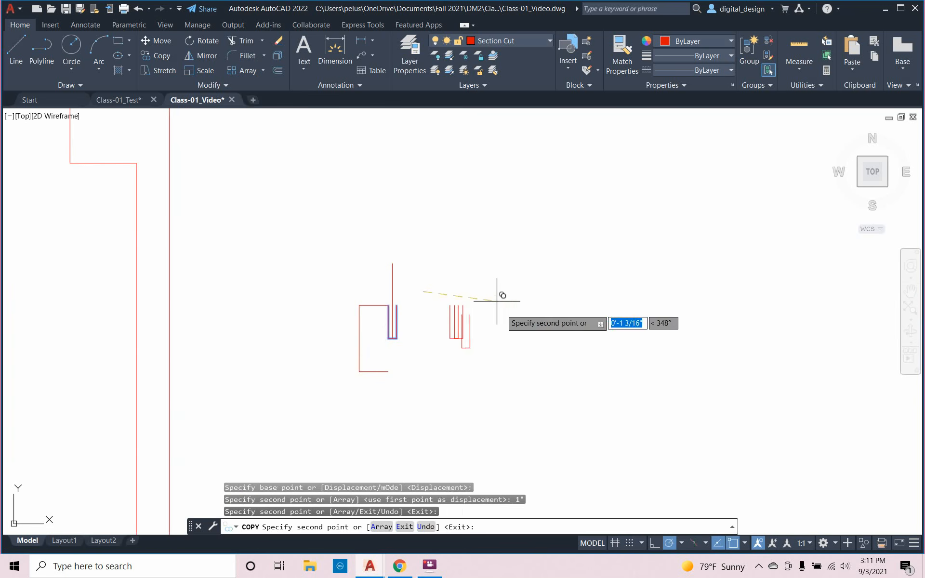
key("Escape")
key("Escape")
key("Escape")
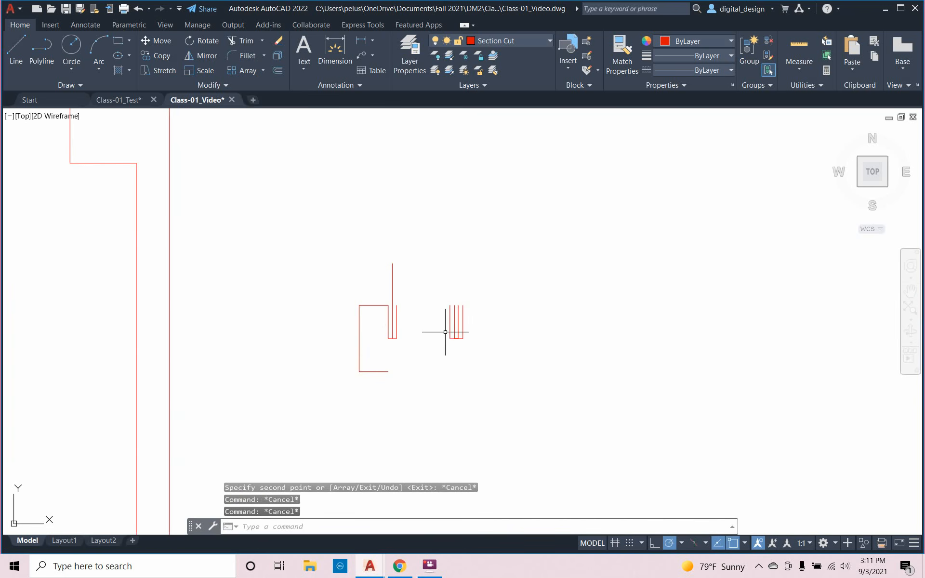
key("ctrl+z")
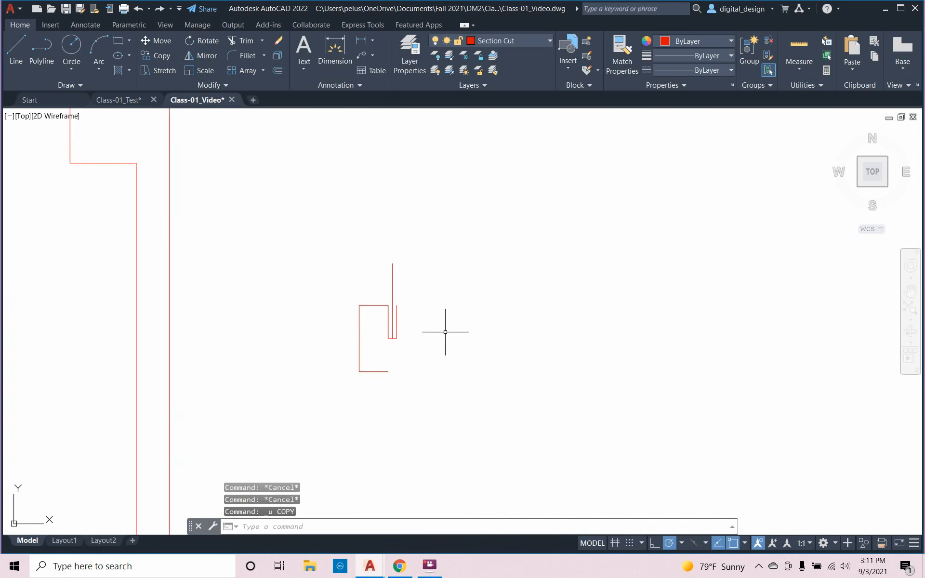
Copy the slot's three lines, its centre line and the horizontal top line 1" to the right
left_click(406, 343)
left_click(372, 292)
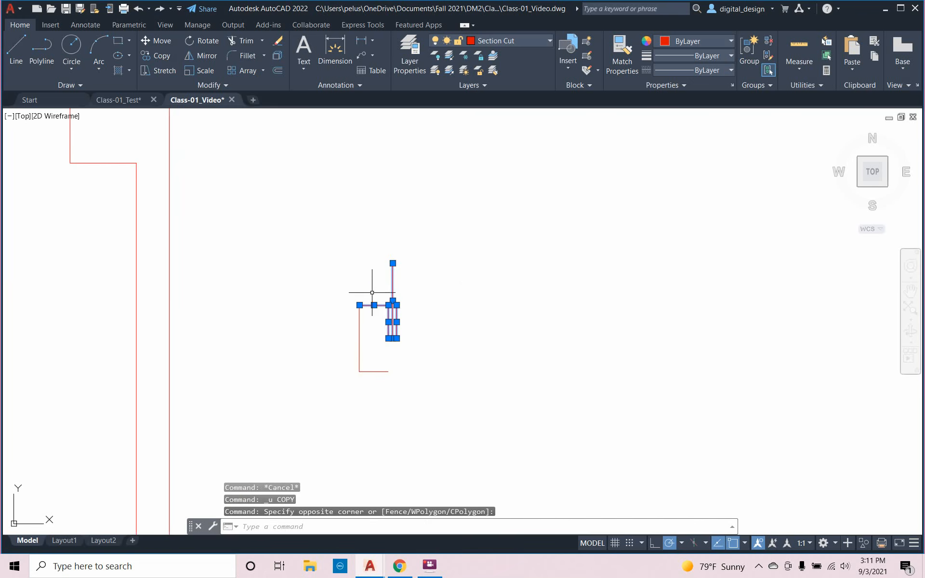
type("co")
key("Return")
left_click(429, 322)
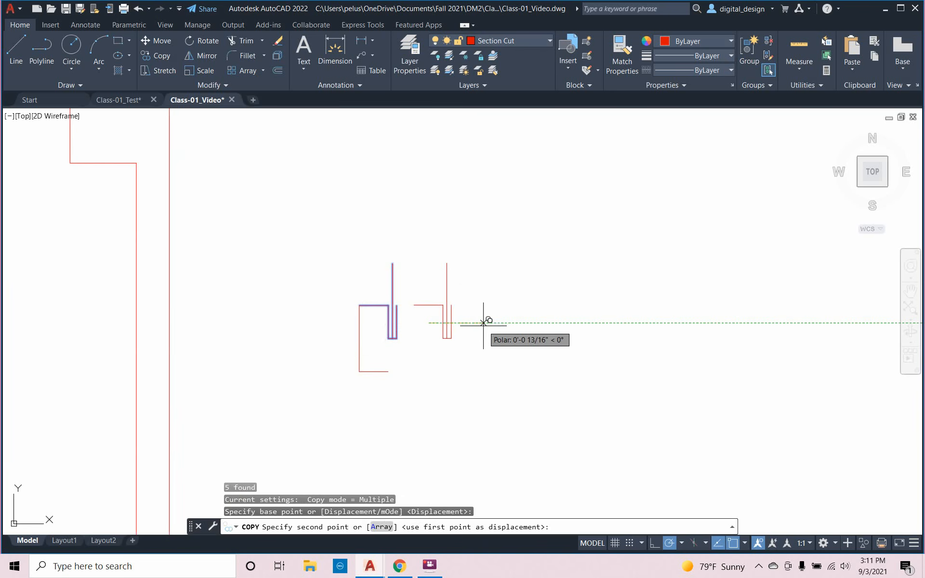
type("1")
key("Return")
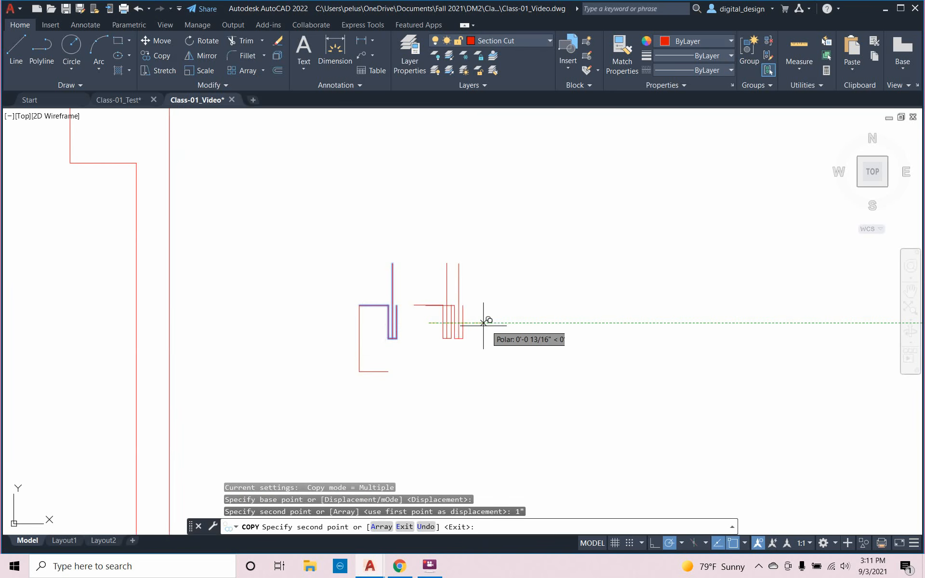
key("Escape")
key("Escape")
key("Escape")
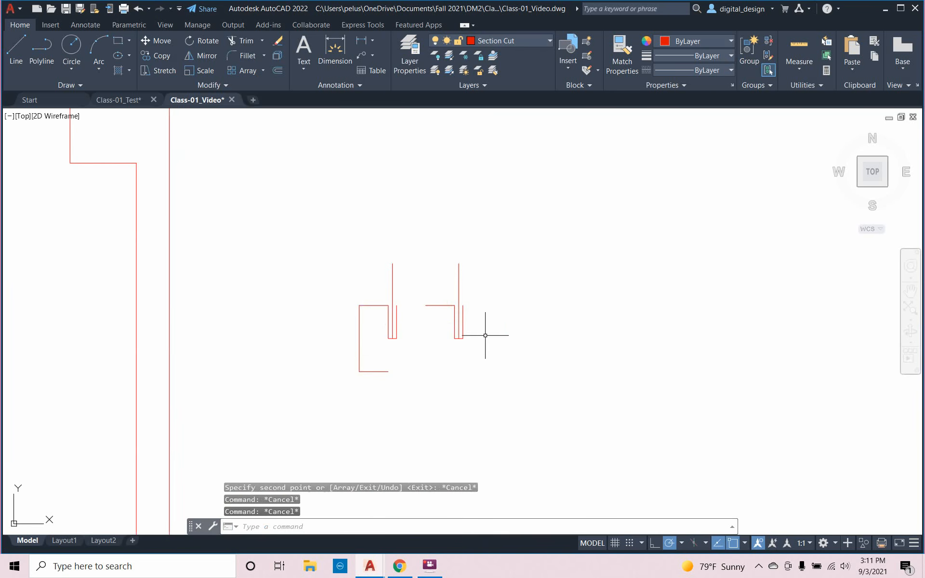
Fillet the first slot's right side with the copied top line so they meet in a square corner
type("fill")
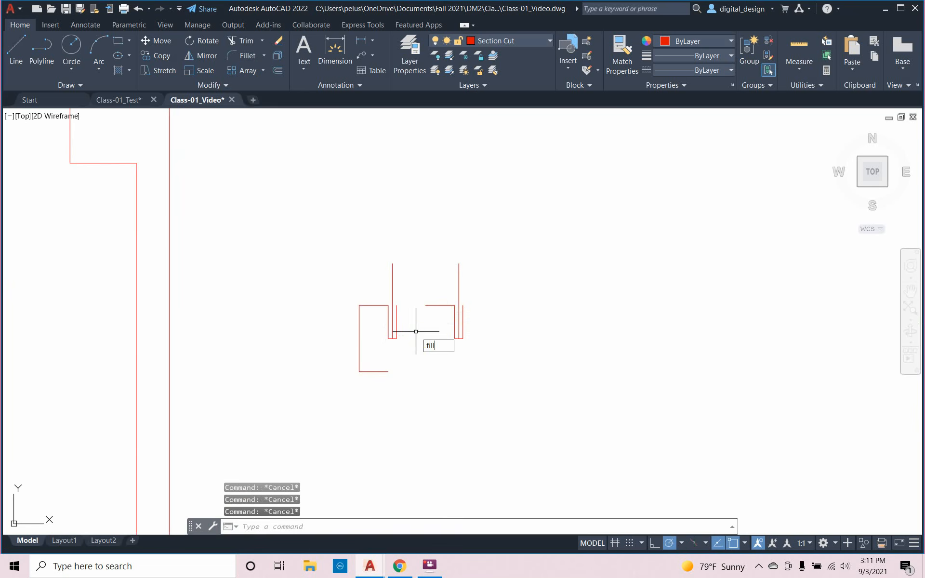
key("Return")
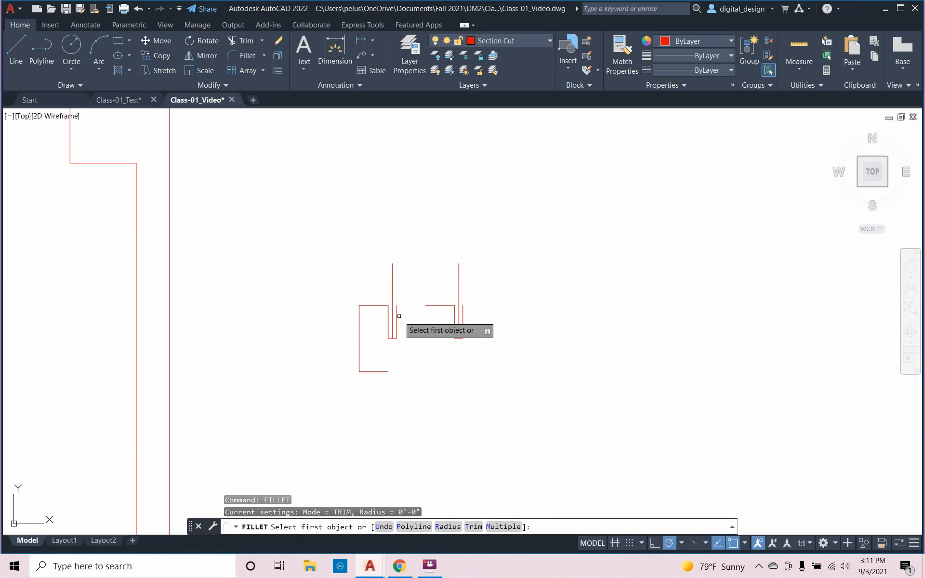
left_click(396, 316)
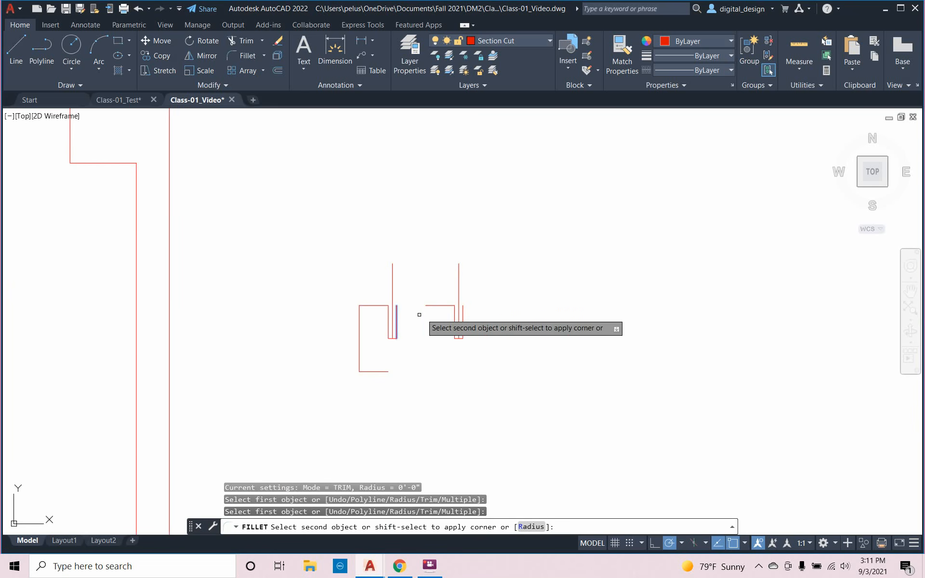
left_click(431, 306)
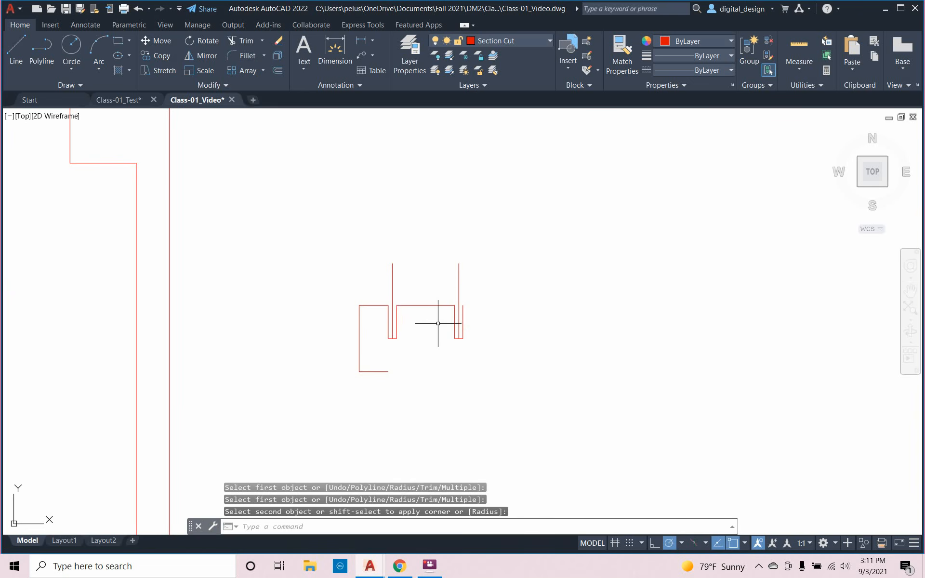
key("Escape")
key("Escape")
key("Escape")
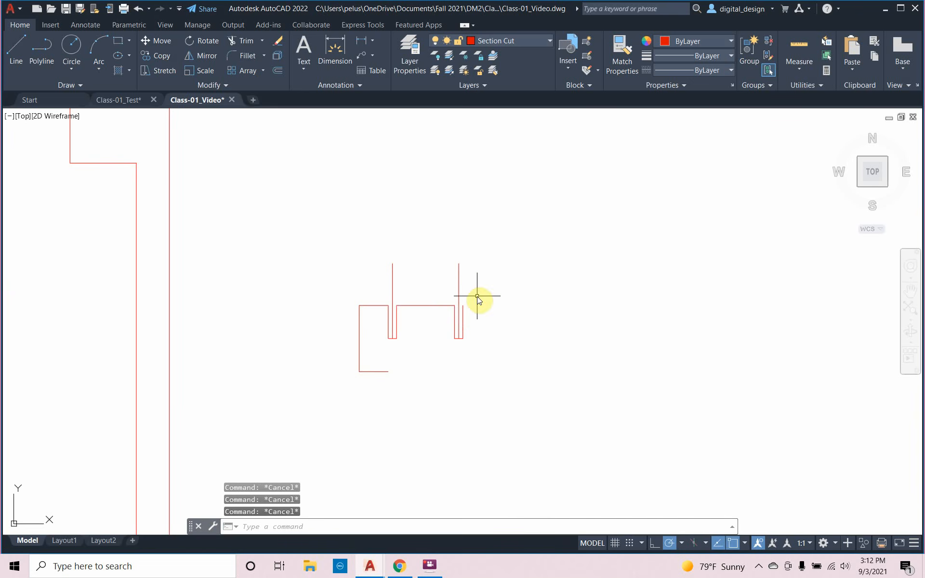
Measure the horizontal distance between the two slot centre lines
type("dist")
key("Return")
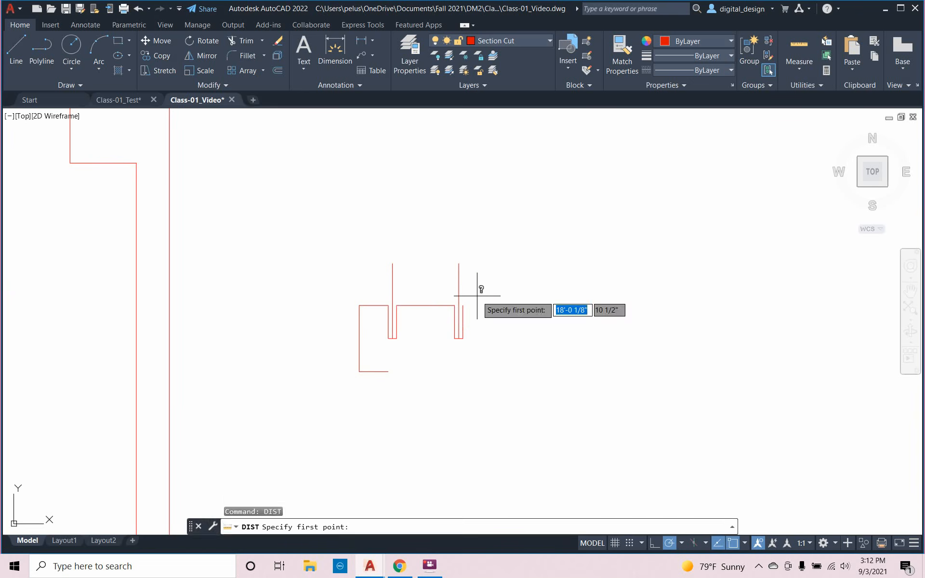
left_click(460, 272)
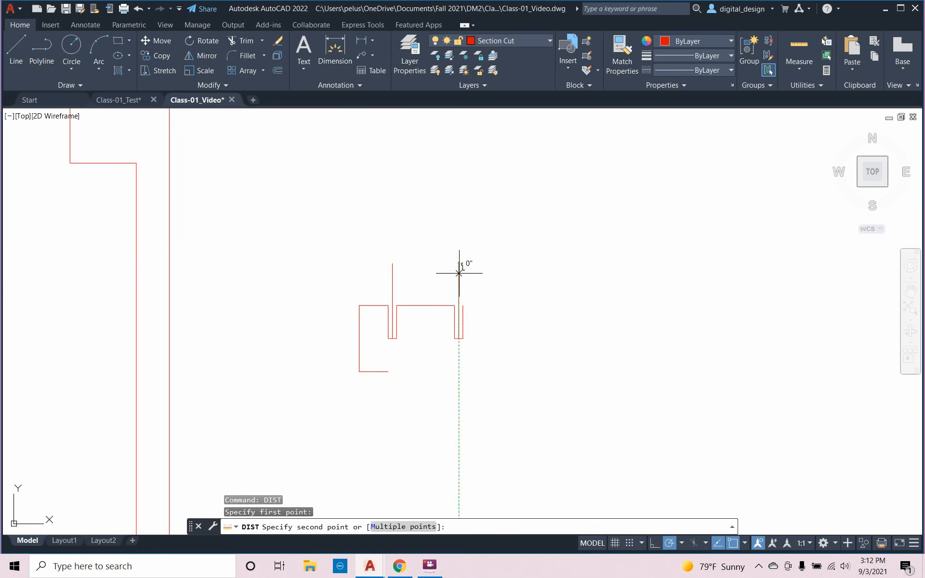
left_click(392, 263)
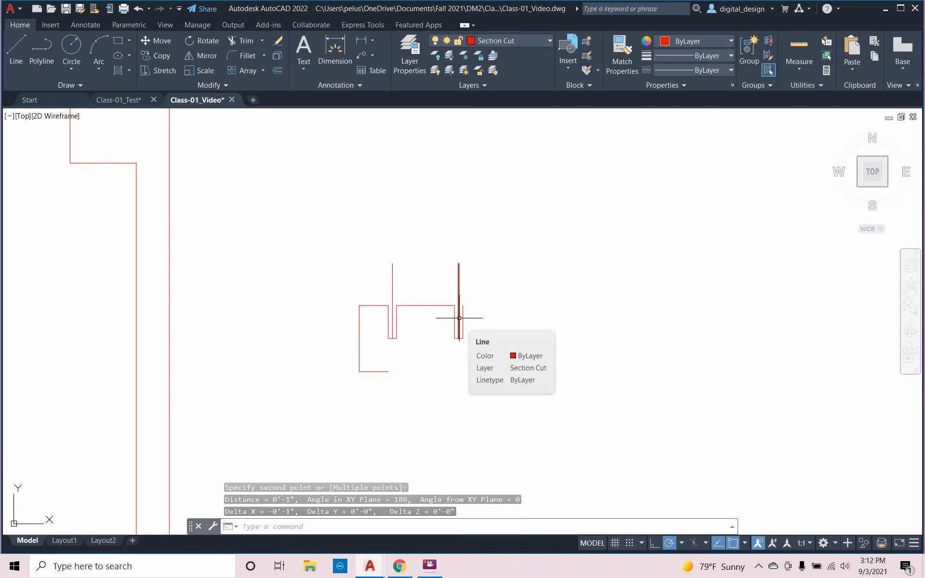
scroll(447, 324, "down", 4)
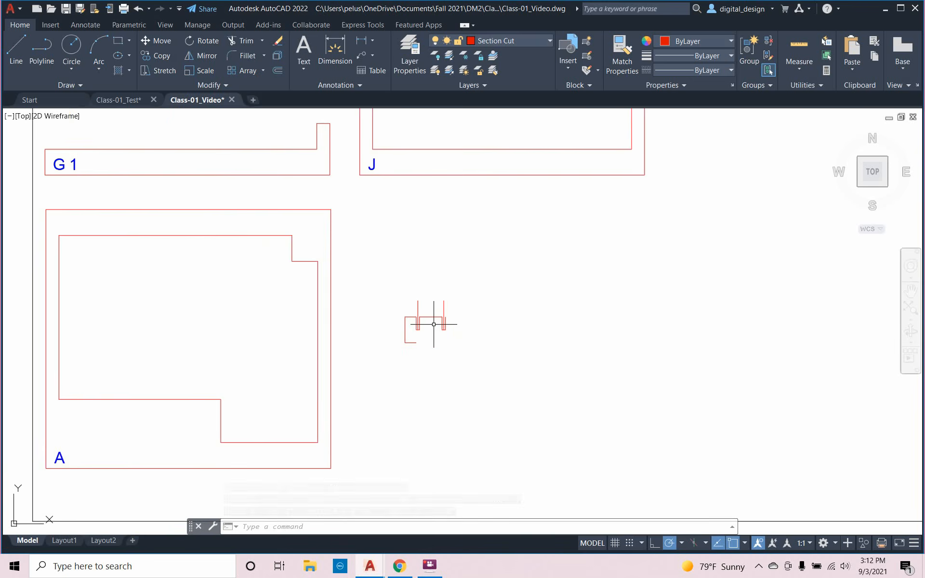
Measure the overall height of the magenta plan outline along its right side, from bottom corner to top corner
scroll(434, 325, "down", 3)
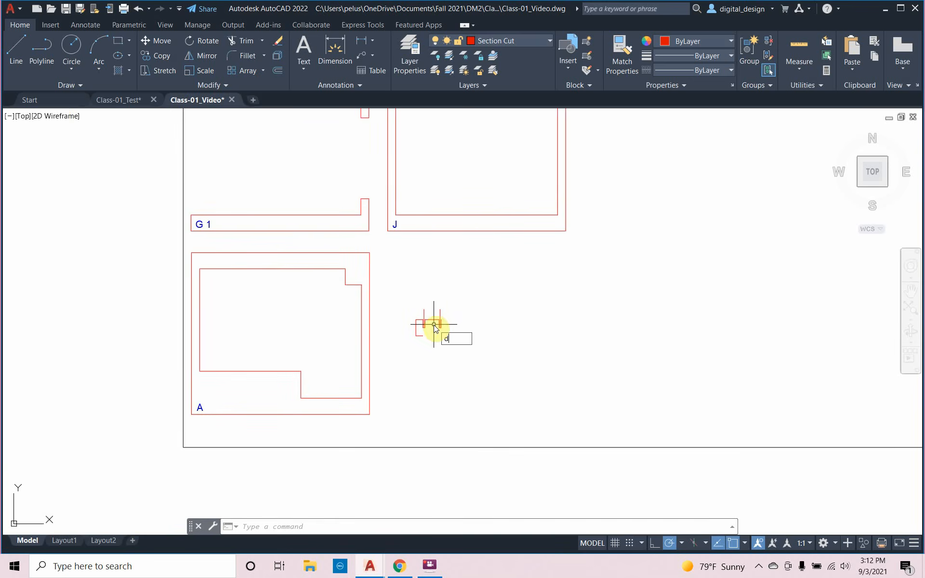
type("t")
key("Return")
scroll(435, 327, "down", 4)
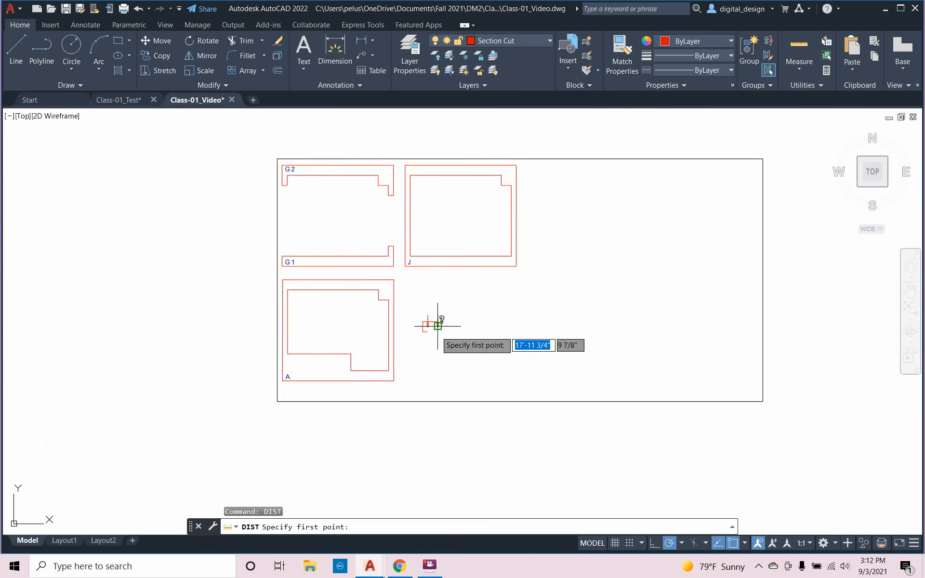
scroll(432, 323, "down", 4)
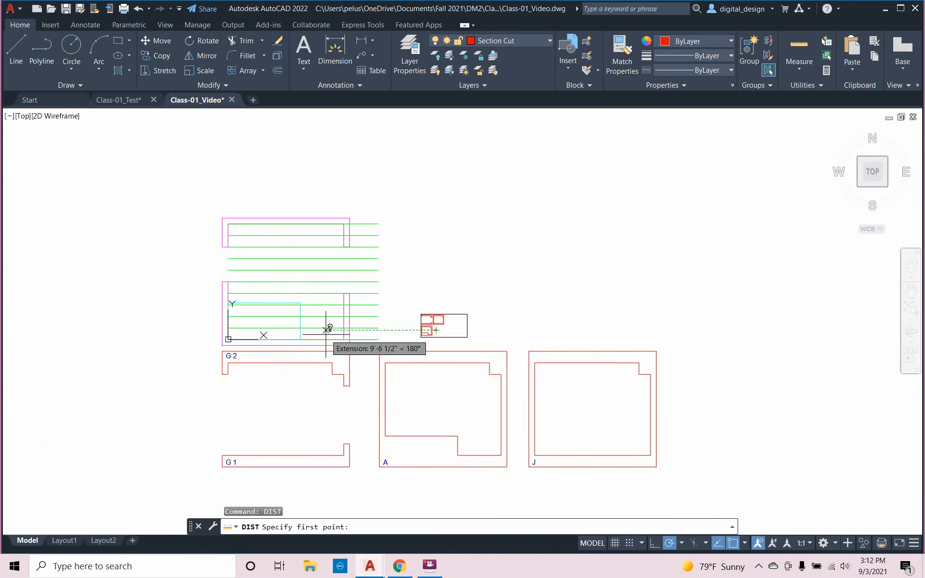
scroll(333, 330, "up", 3)
left_click(359, 351)
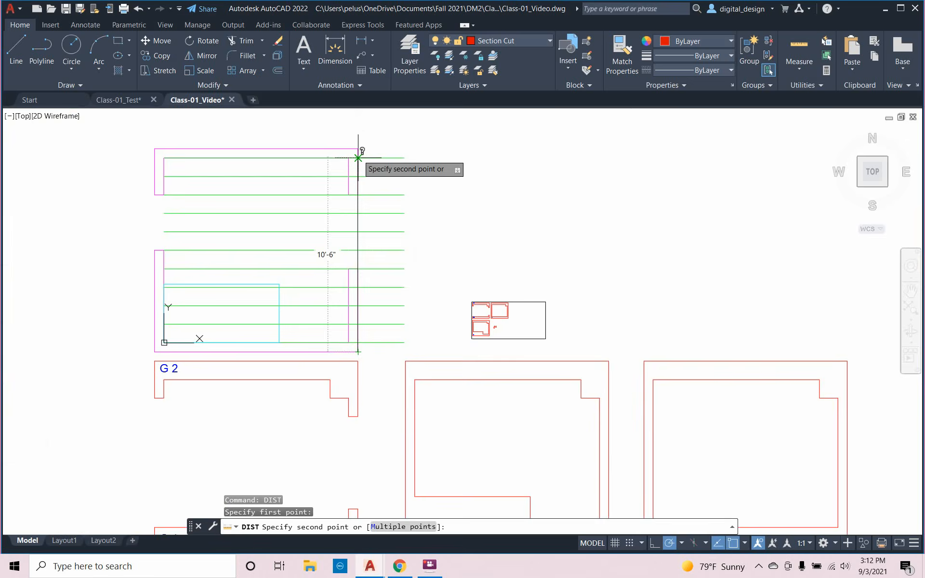
left_click(358, 149)
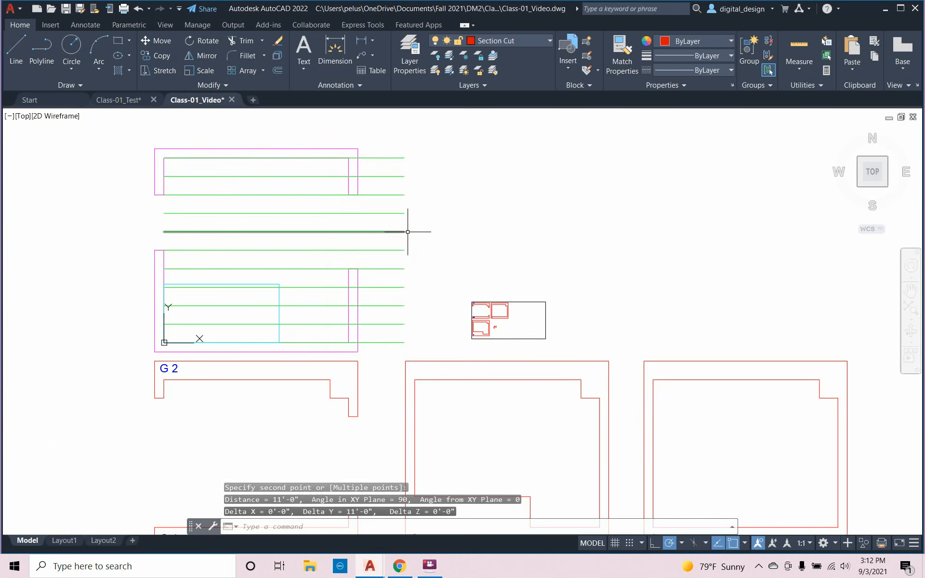
Copy the slotted detail's left vertical edge 11" horizontally to the right
scroll(498, 329, "up", 6)
scroll(498, 330, "up", 6)
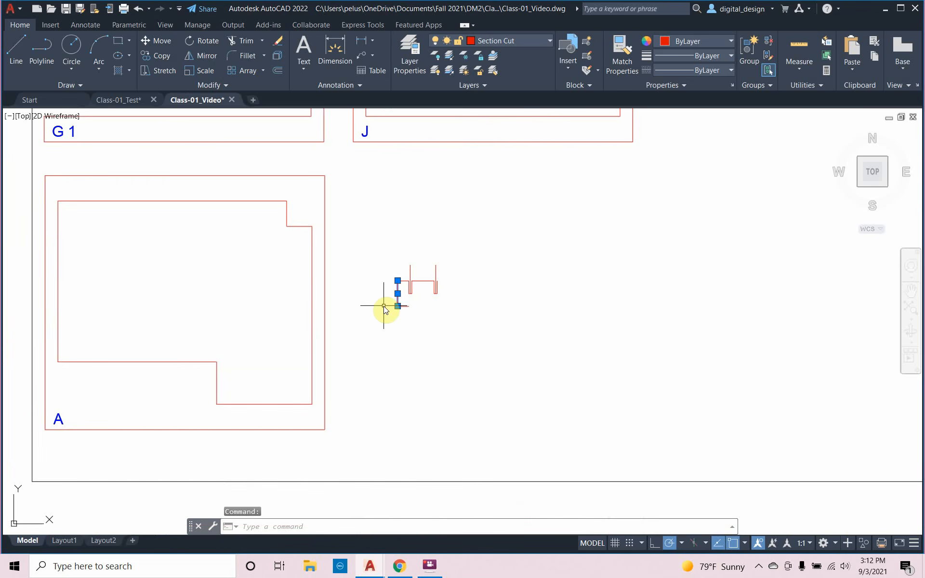
type("cop")
key("Return")
left_click(391, 354)
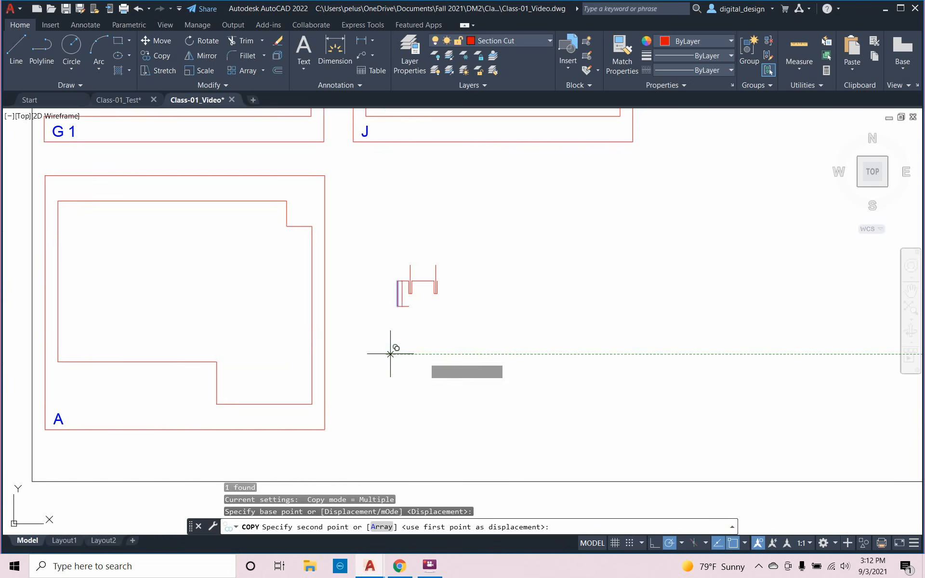
type("11")
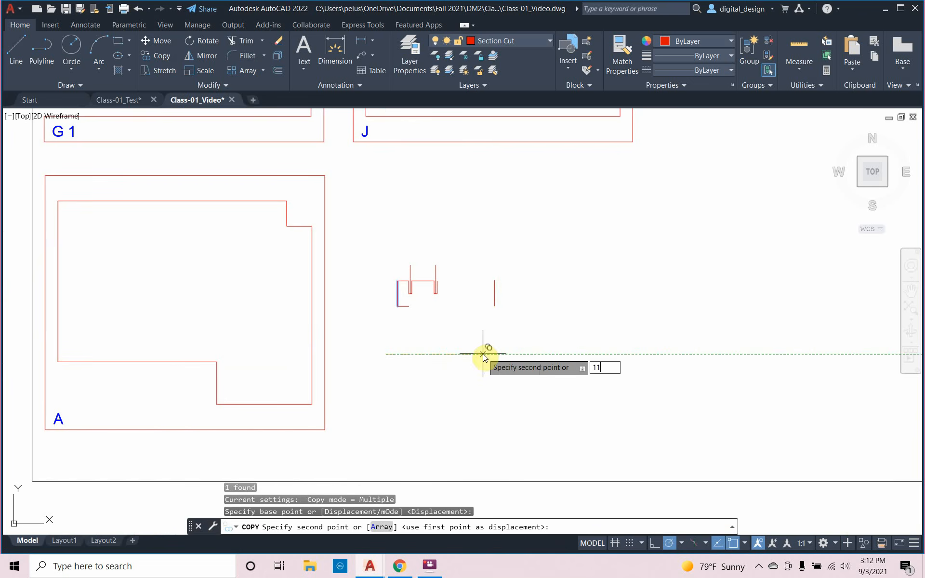
type("\"")
key("Return")
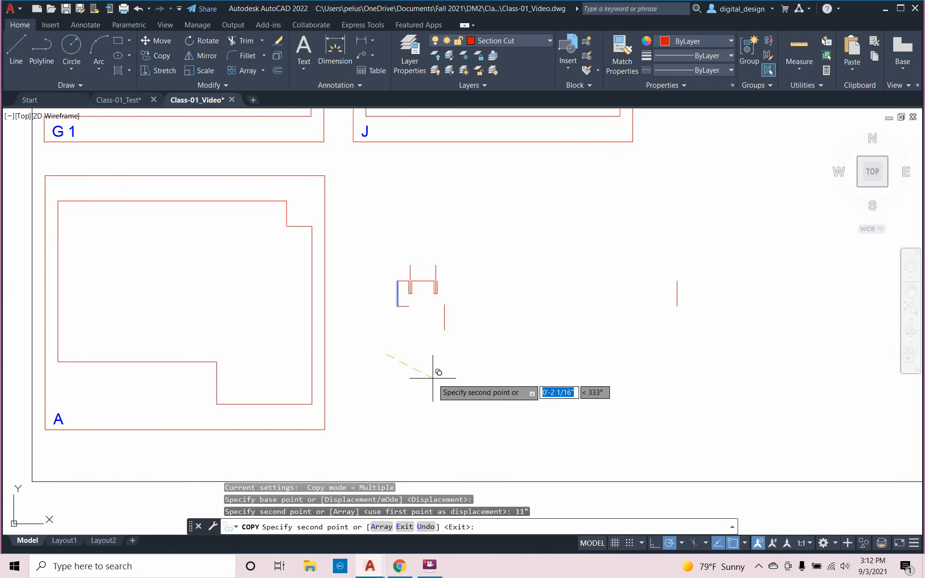
key("Escape")
key("Escape")
key("Escape")
key("Escape")
Fillet the detail's short bottom line with the copied vertical edge, using a zero radius to form a square corner
type("fi")
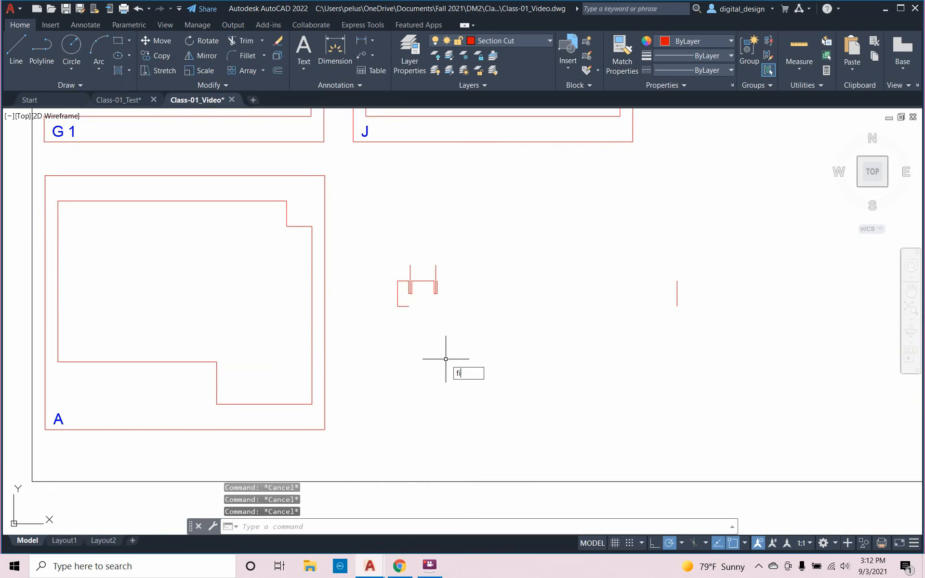
type("llet")
key("Return")
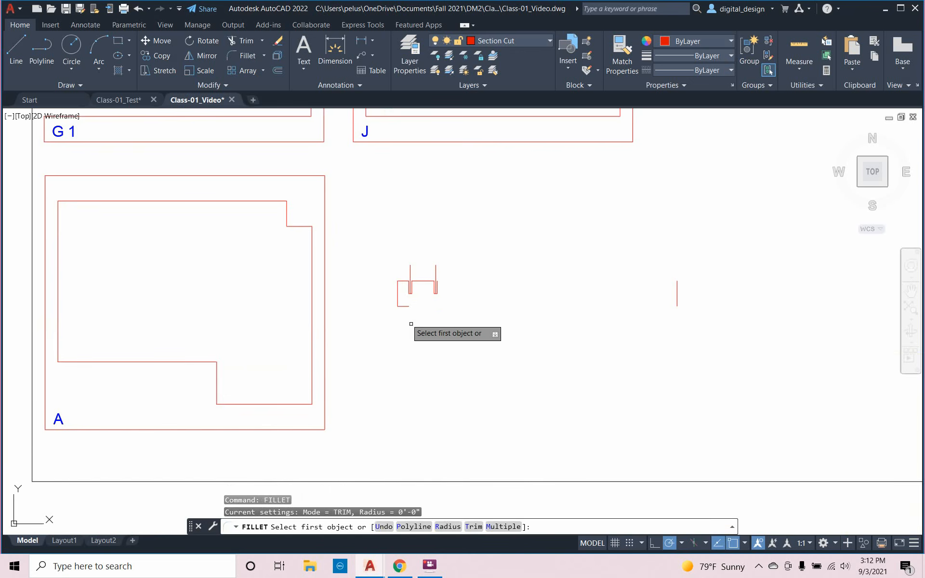
left_click(403, 306)
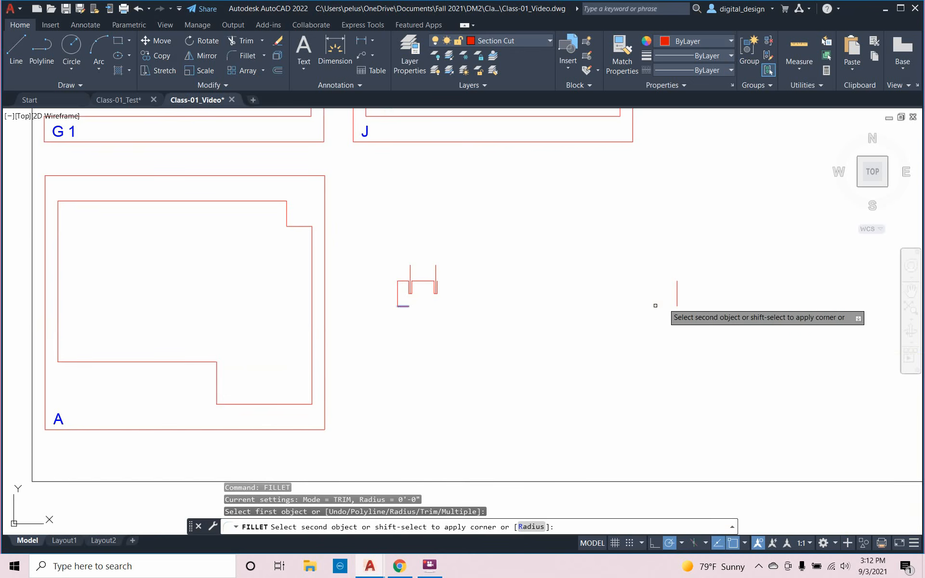
left_click(677, 293)
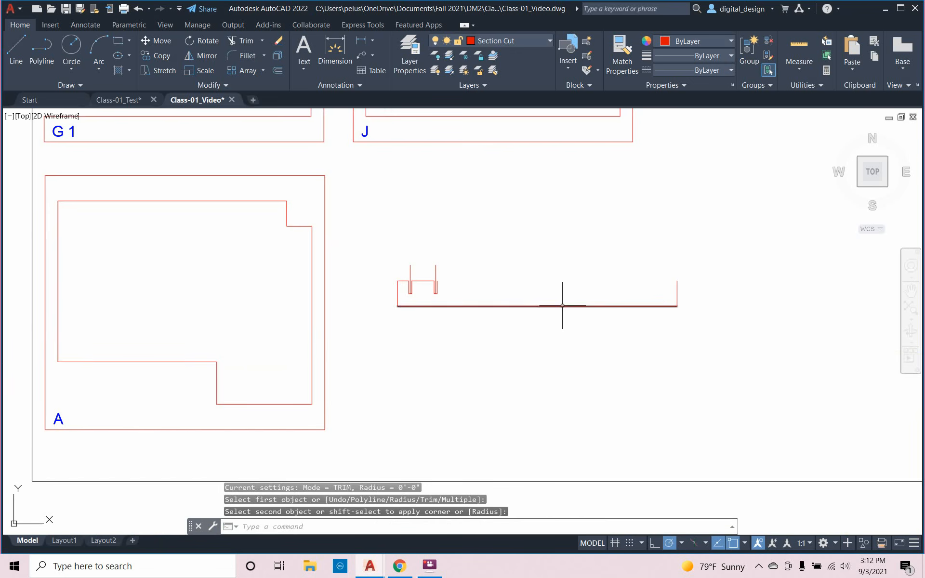
key("Escape")
key("Escape")
key("Escape")
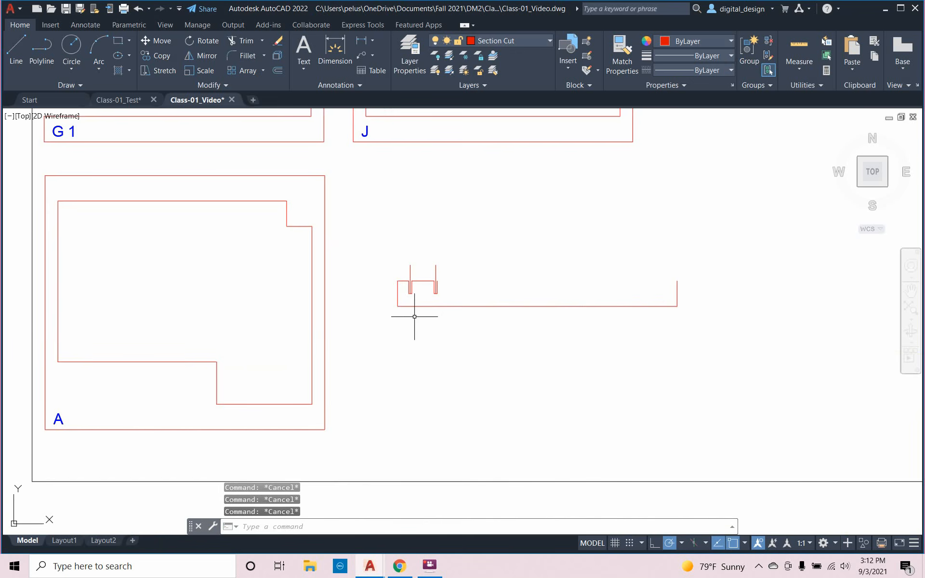
Try to mirror the left edge, its short top line and the first slot about a vertical line through the bottom line's midpoint
left_click(389, 317)
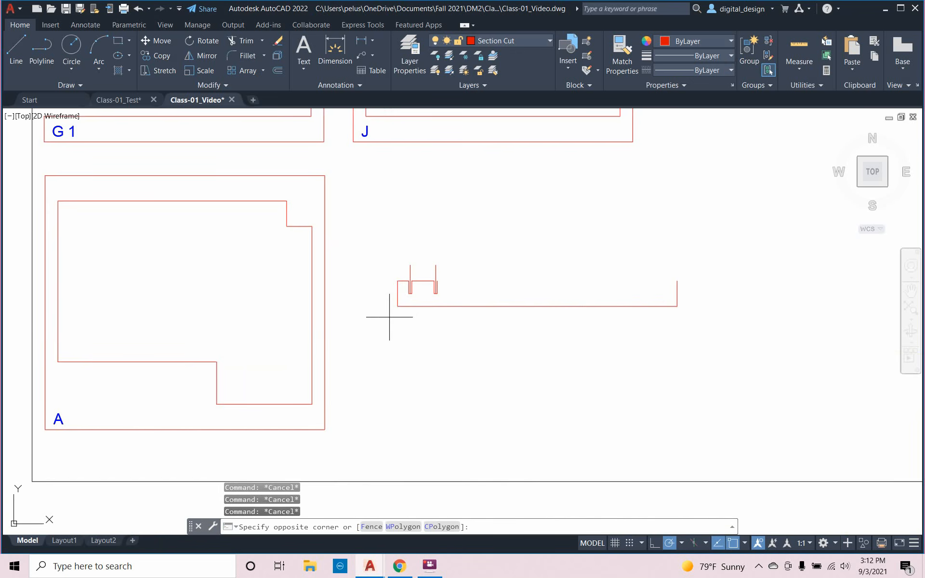
left_click(424, 276)
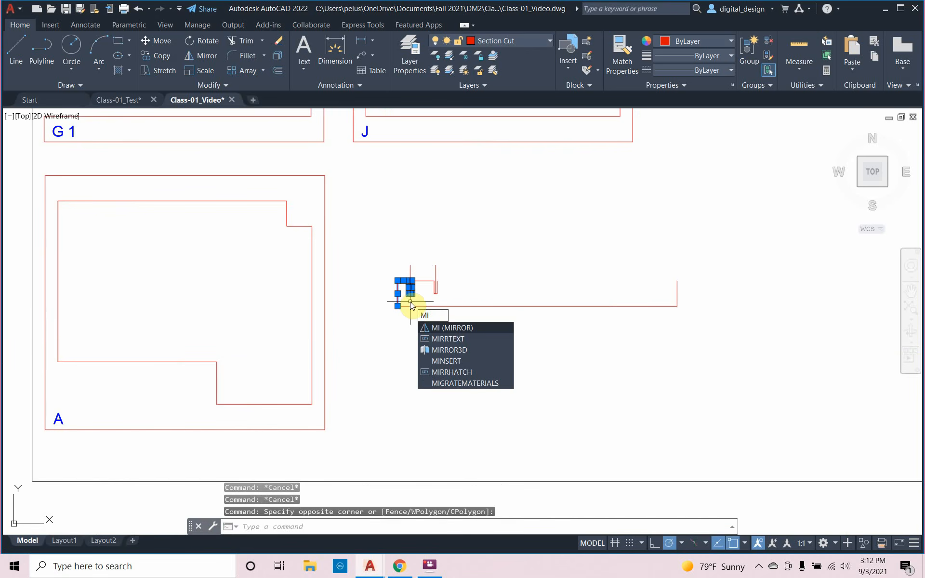
left_click(444, 328)
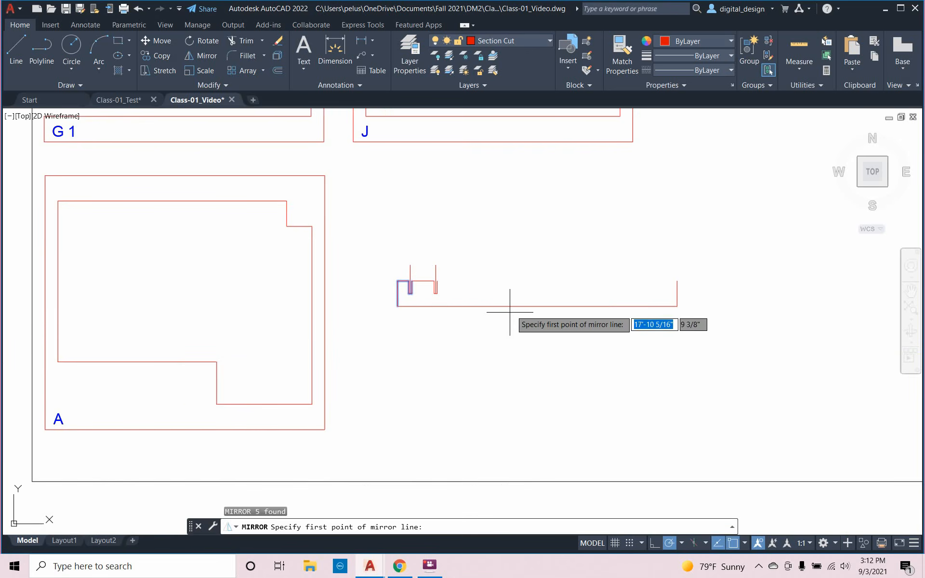
type("mid")
key("Return")
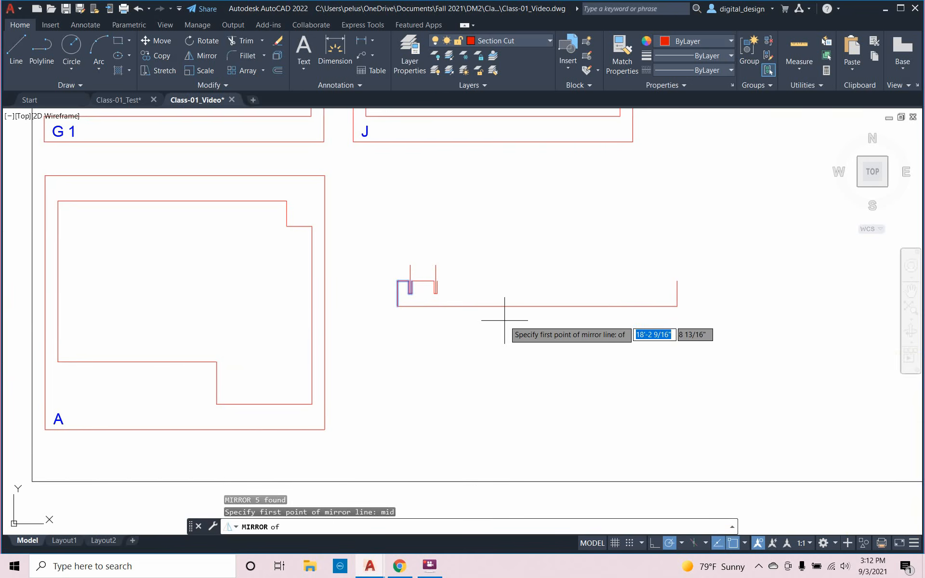
left_click(521, 306)
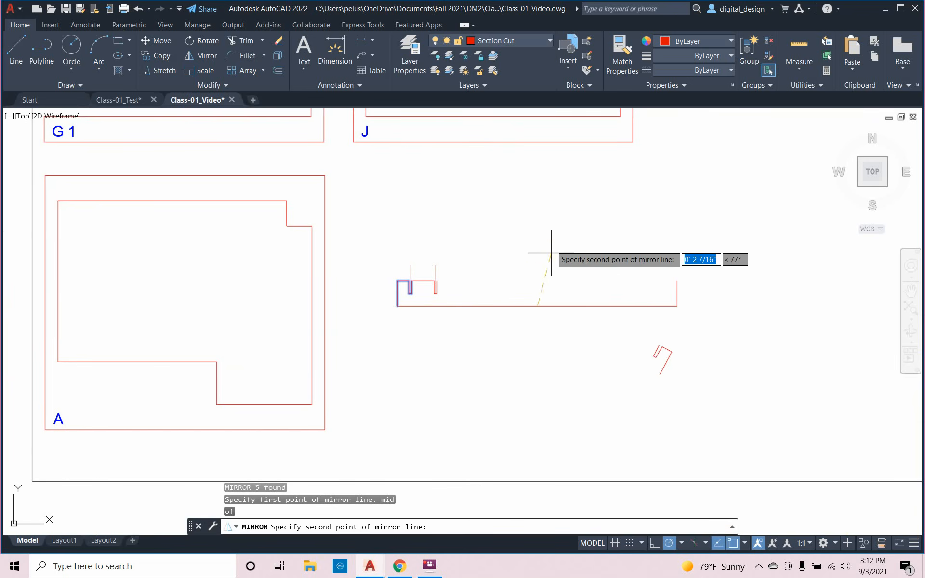
left_click(538, 243)
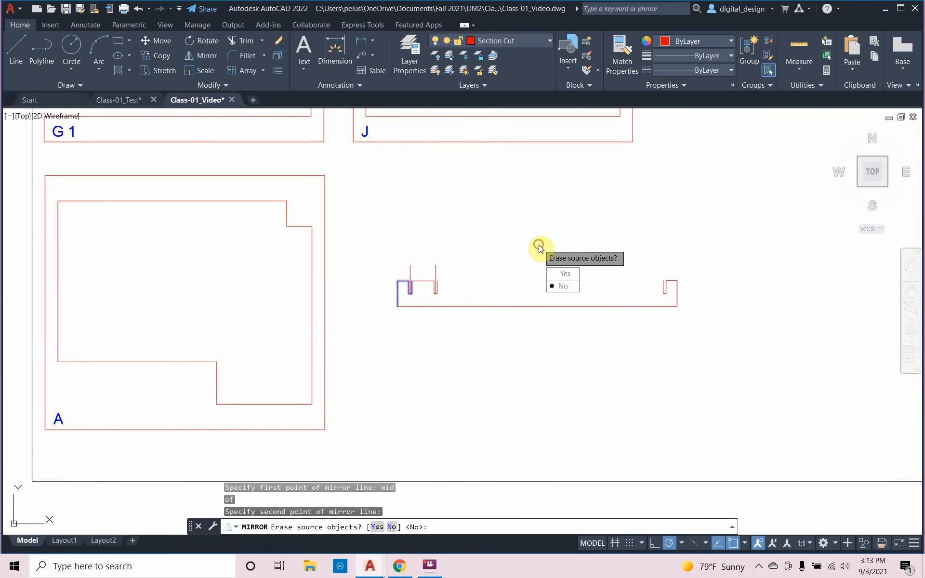
key("Escape")
key("Escape")
key("Escape")
key("Escape")
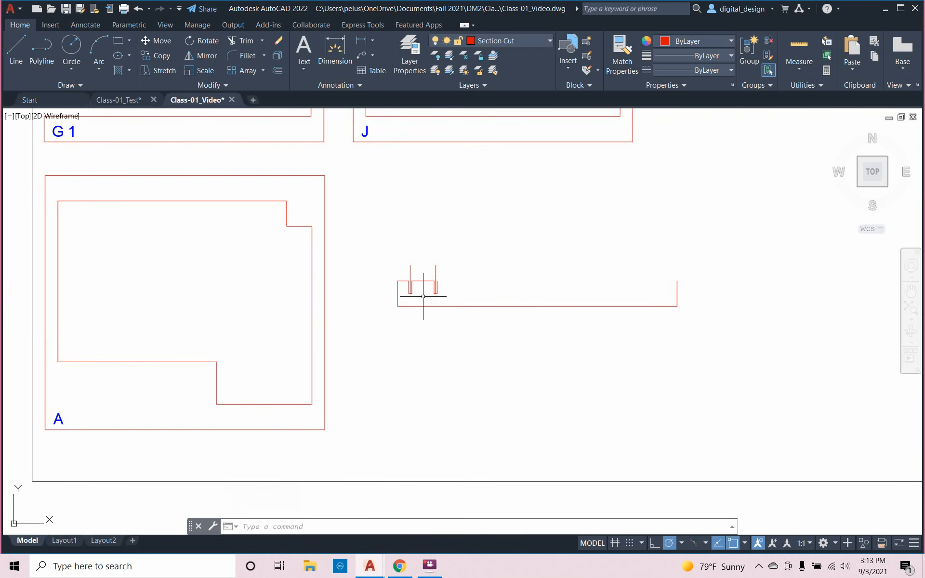
Undo the mirror and the bottom corner fillet, and redo the fillet
key("ctrl+z")
key("ctrl+z")
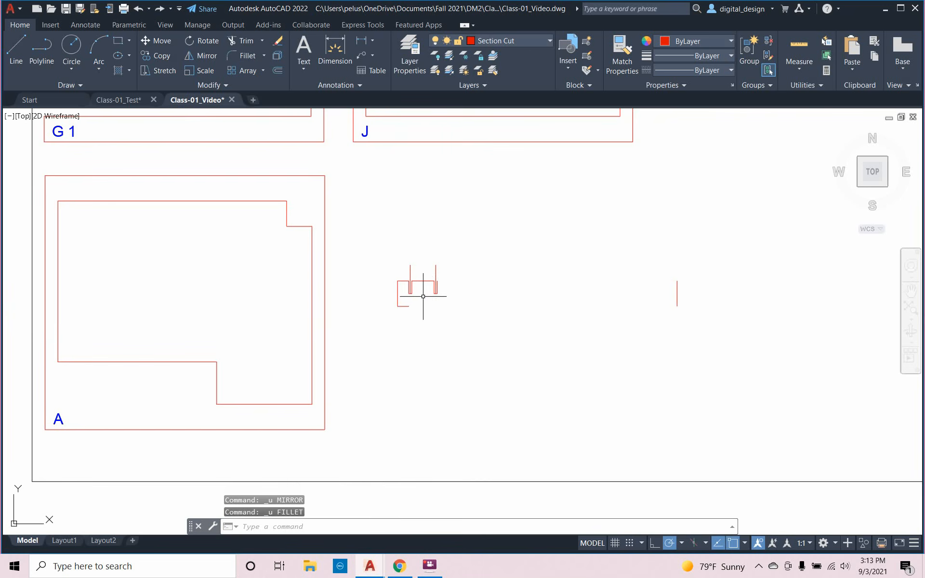
type("redo")
key("Return")
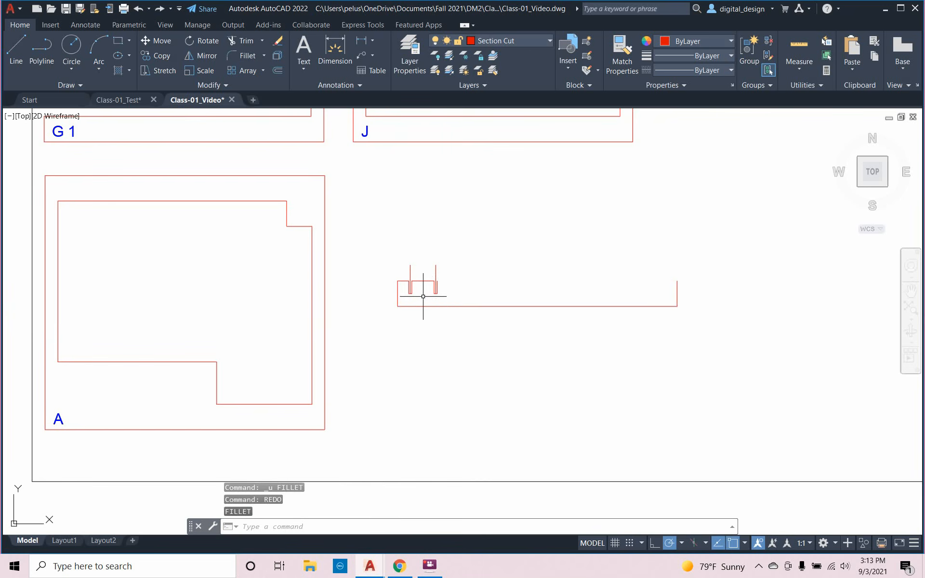
key("Escape")
key("Escape")
key("Escape")
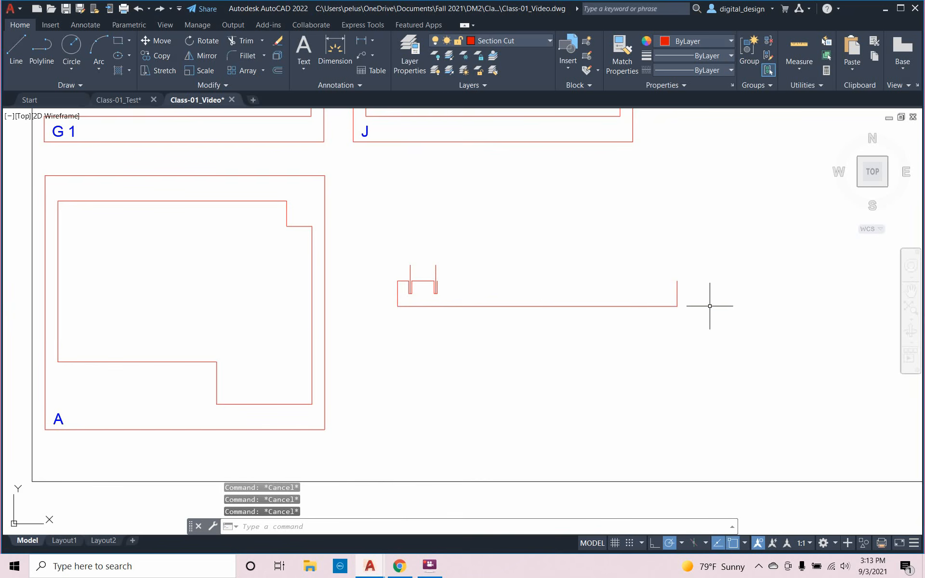
Erase the right vertical edge and mirror the left edge, top lines and both slots about the bottom line's vertical midline, keeping the originals
left_click(677, 294)
key("Delete")
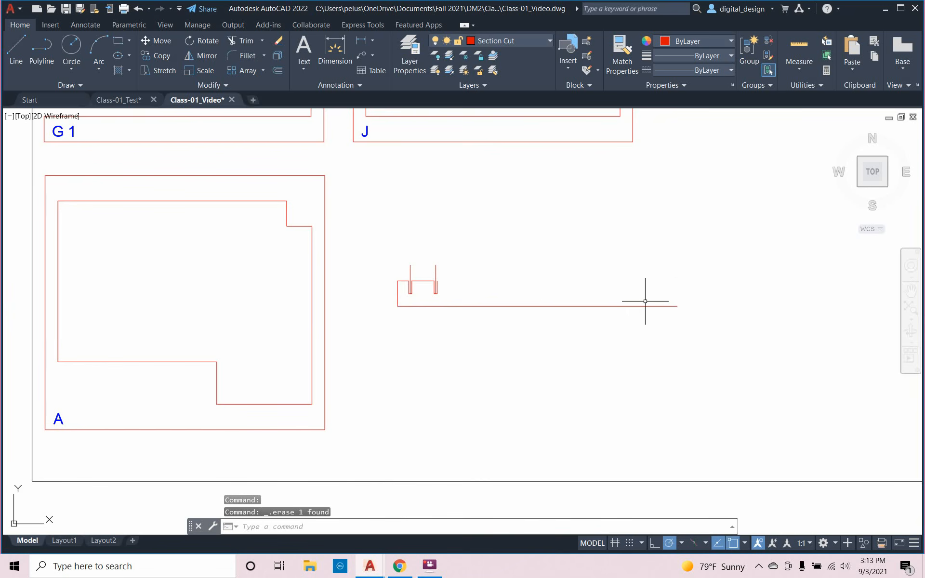
left_click(384, 319)
left_click(460, 274)
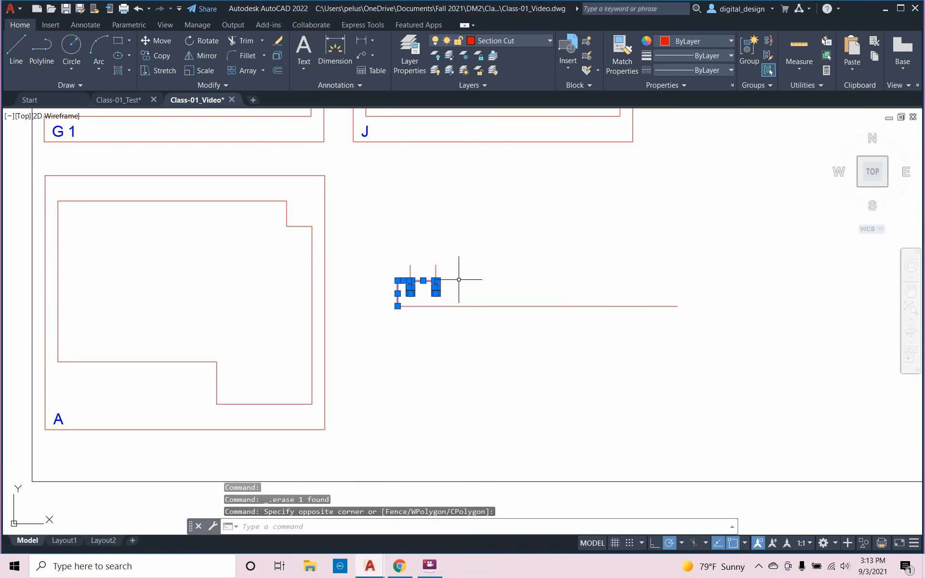
type("mirror")
key("Return")
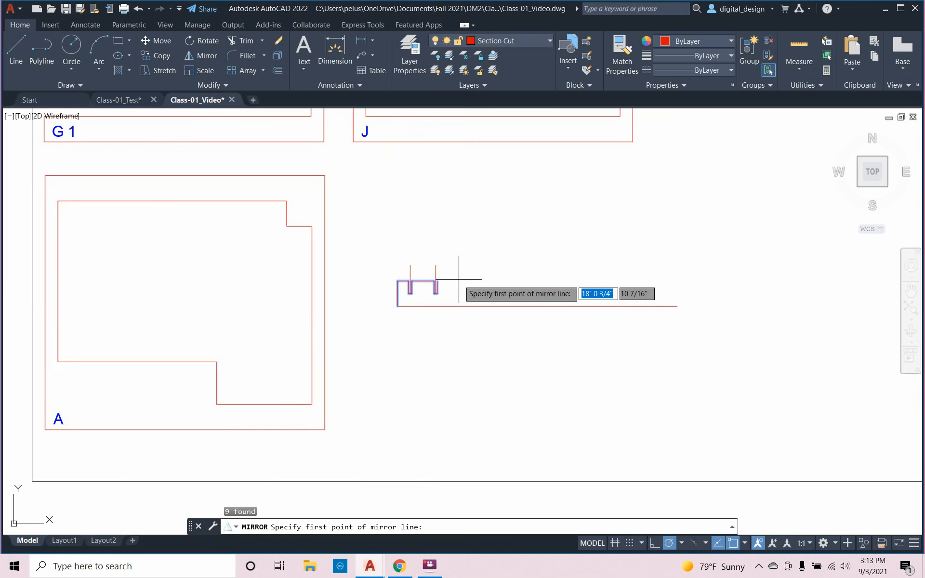
type("mid")
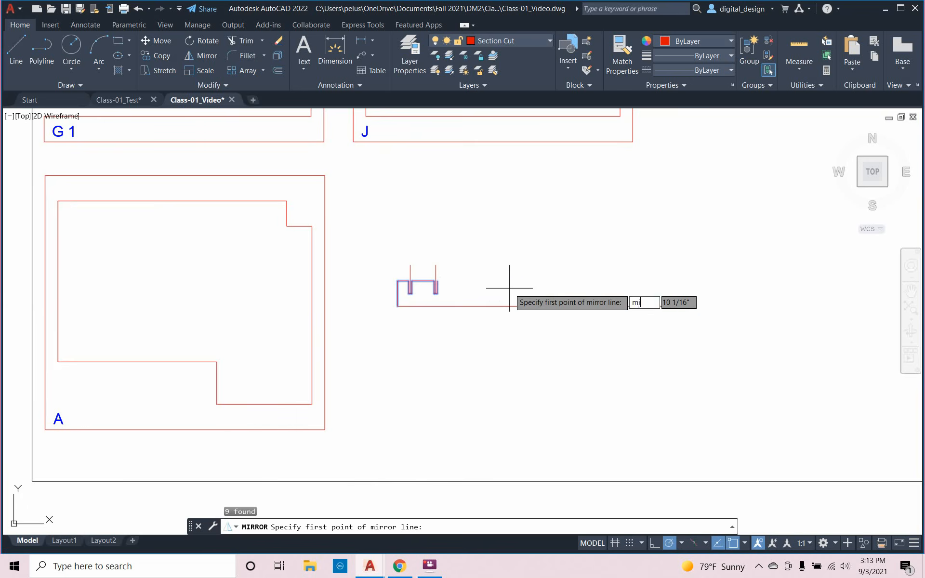
key("Return")
left_click(536, 306)
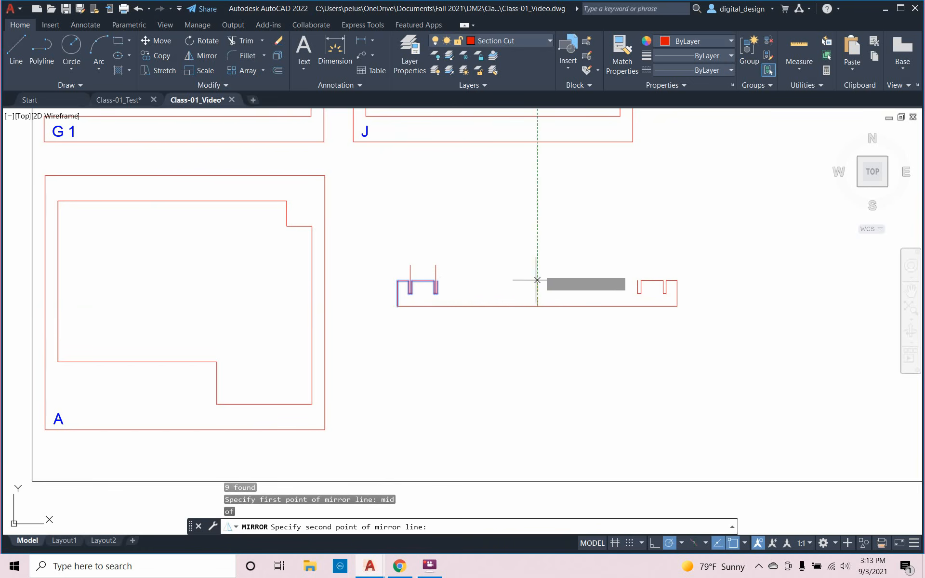
left_click(542, 244)
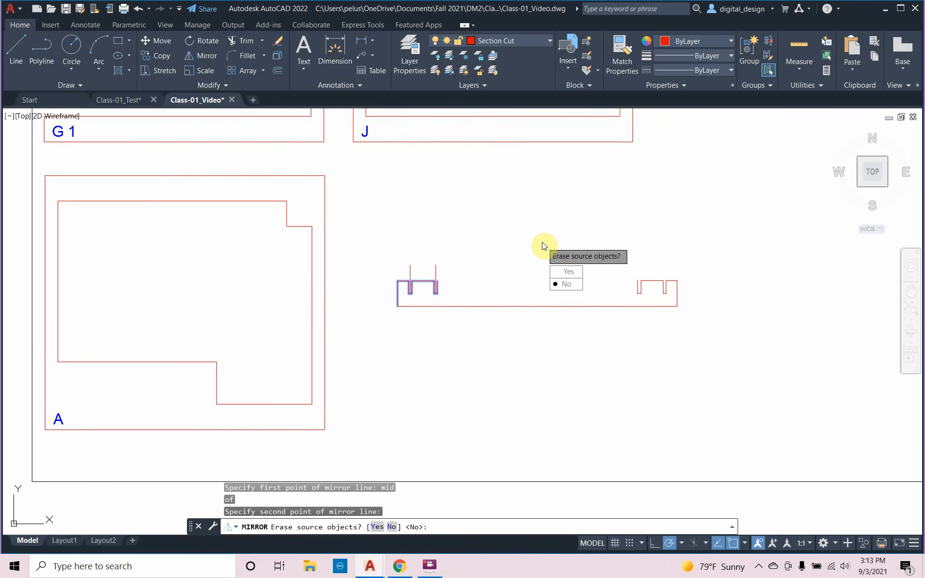
left_click(567, 285)
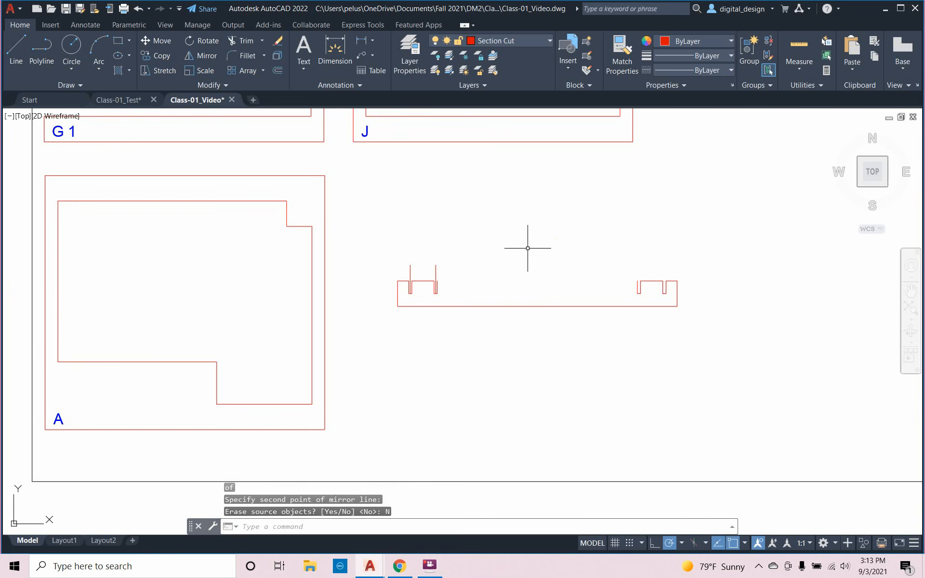
Erase the two centre lines above the left pair of slots
left_click(464, 255)
left_click(403, 269)
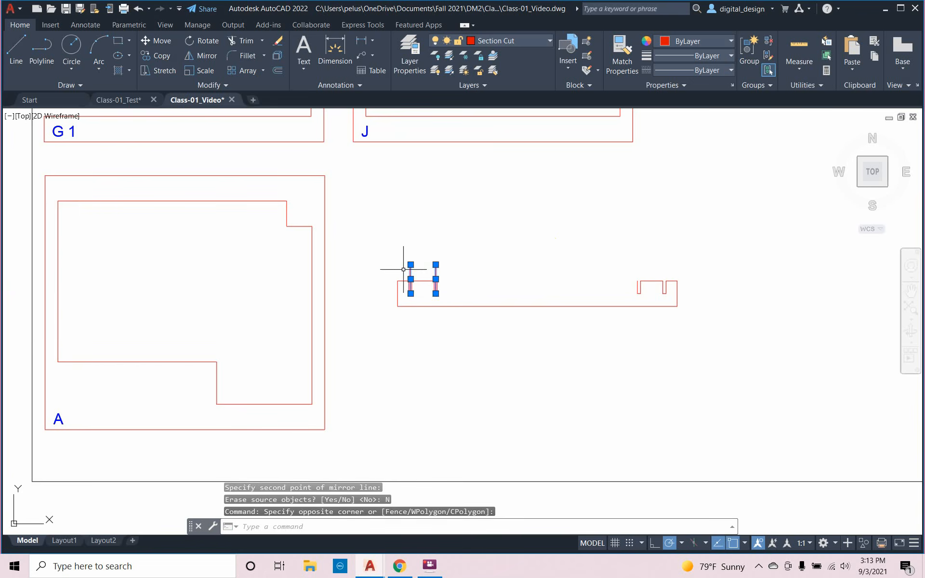
key("Delete")
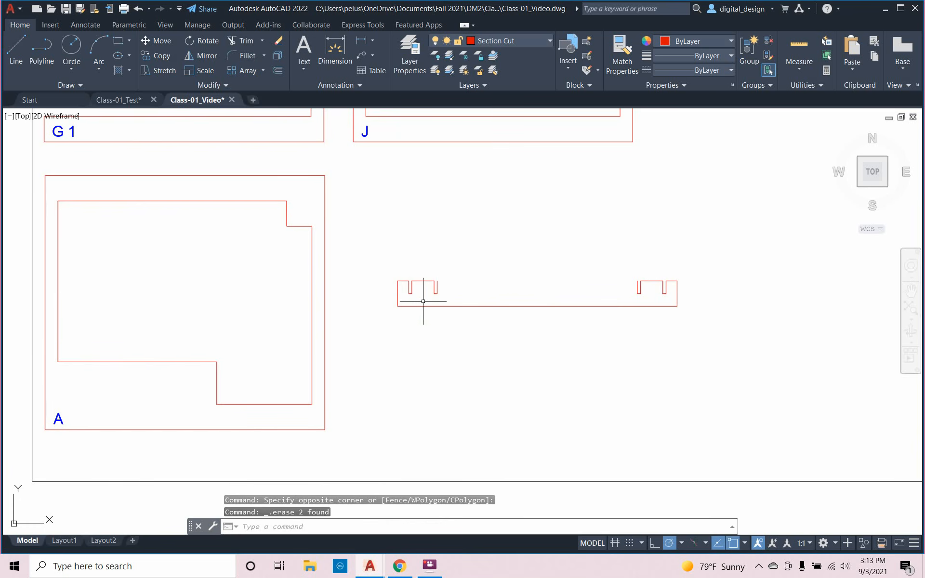
Copy the second slot and its adjoining top line horizontally to the right at distances of 1" and 2"
left_click(441, 299)
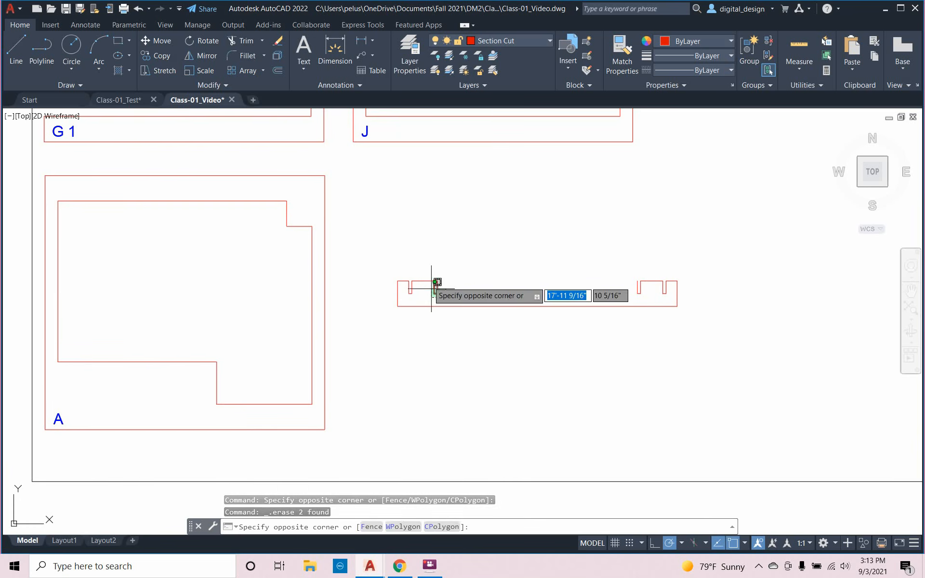
left_click(426, 277)
type("c")
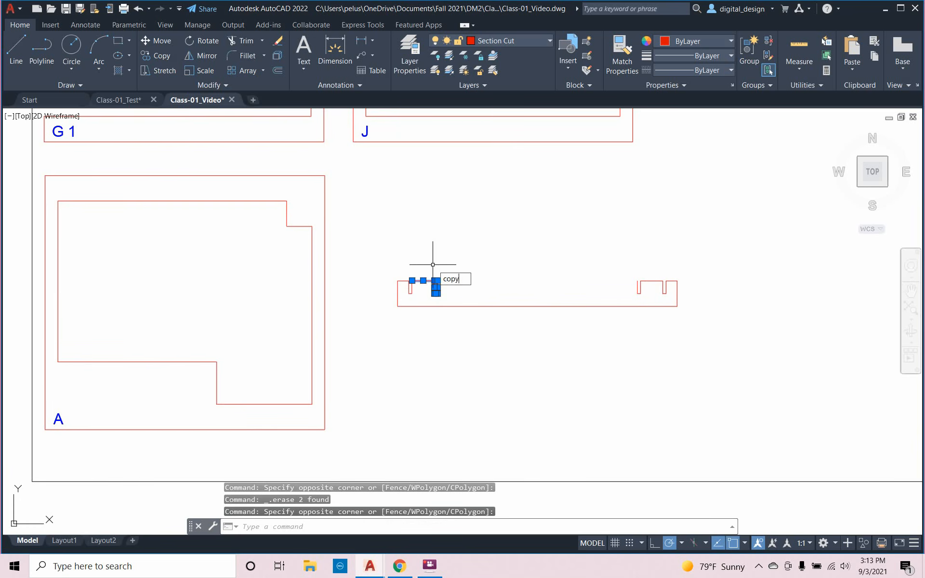
type("opy")
key("Return")
left_click(433, 265)
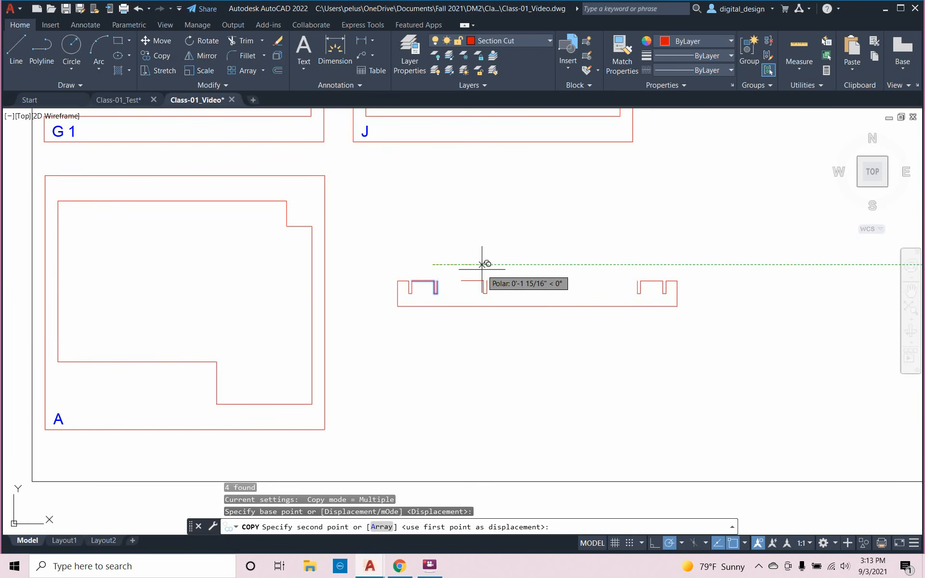
type("1\"")
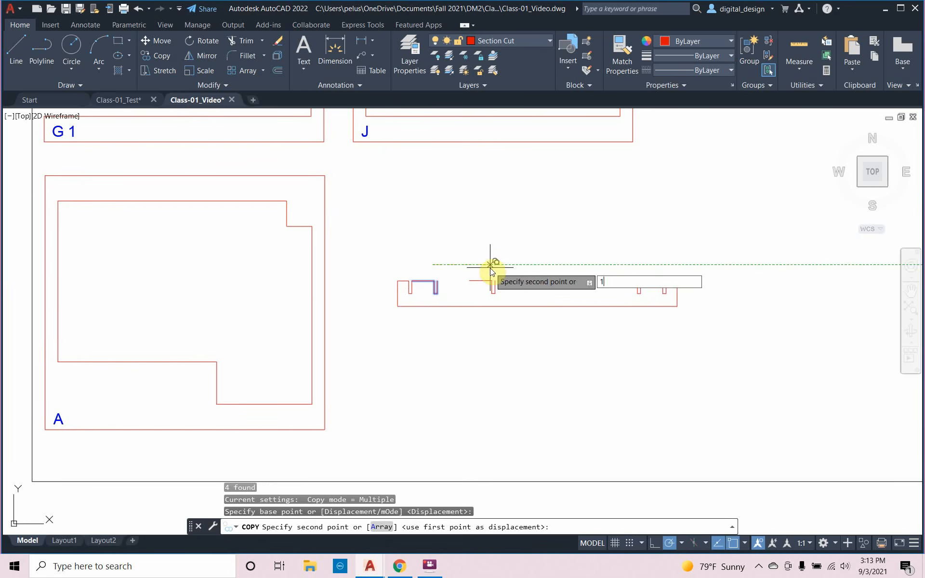
key("Return")
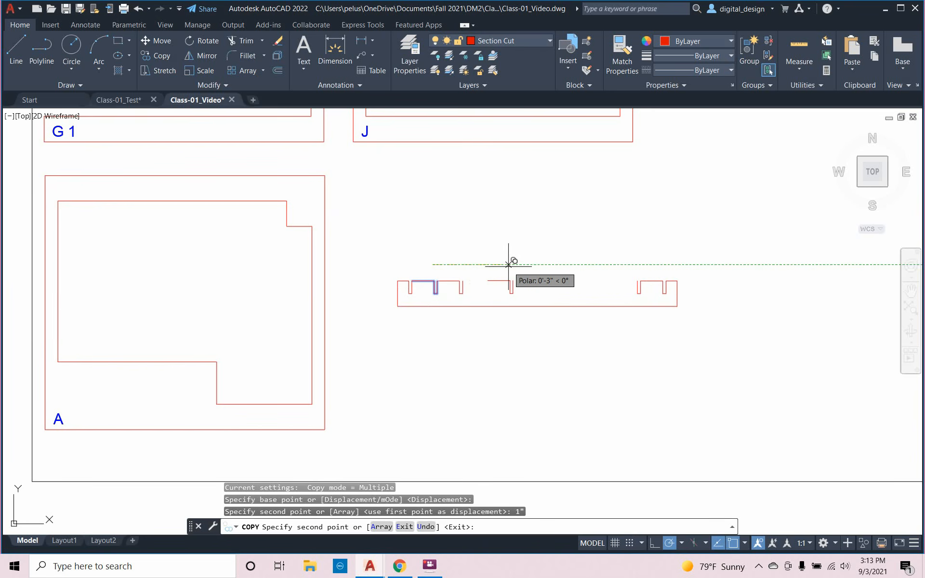
type("2")
key("Return")
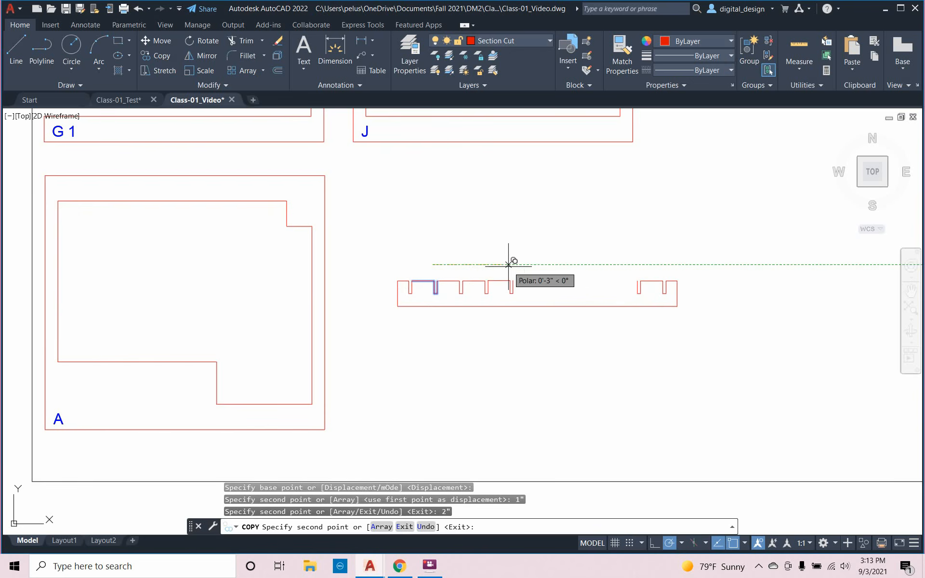
Place five more copies of the slot and top line at 3", 4", 5", 6" and 7" to the right, ending the copy
type("3")
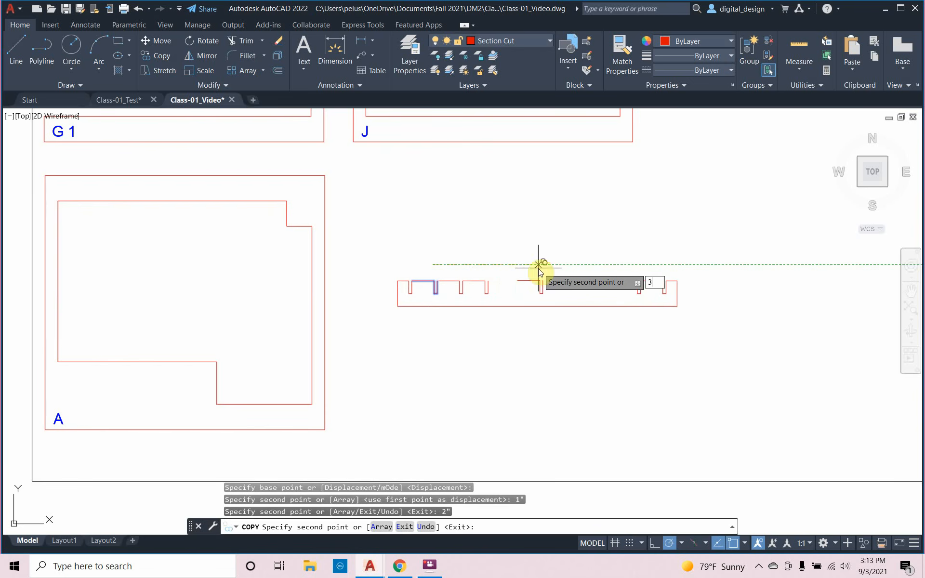
key("Return")
type("4")
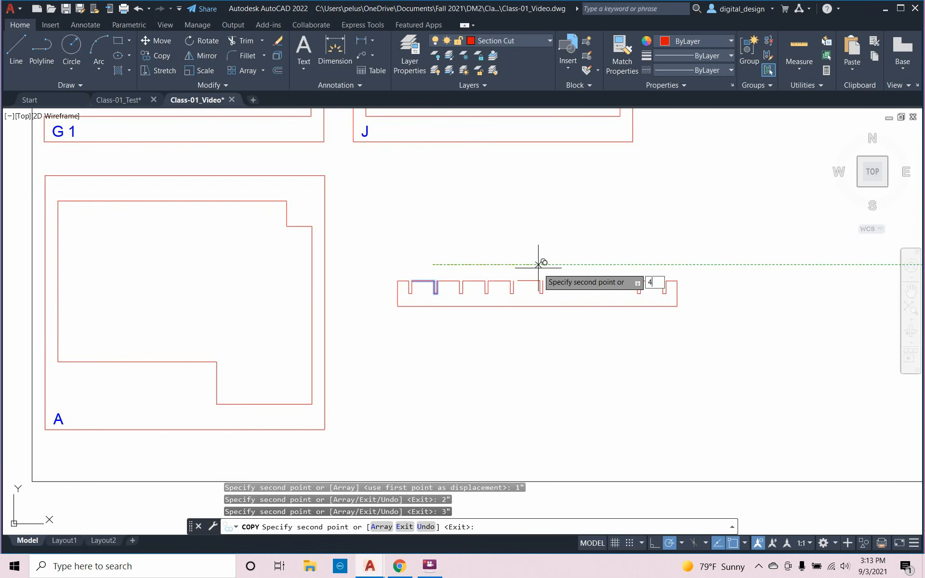
key("Return")
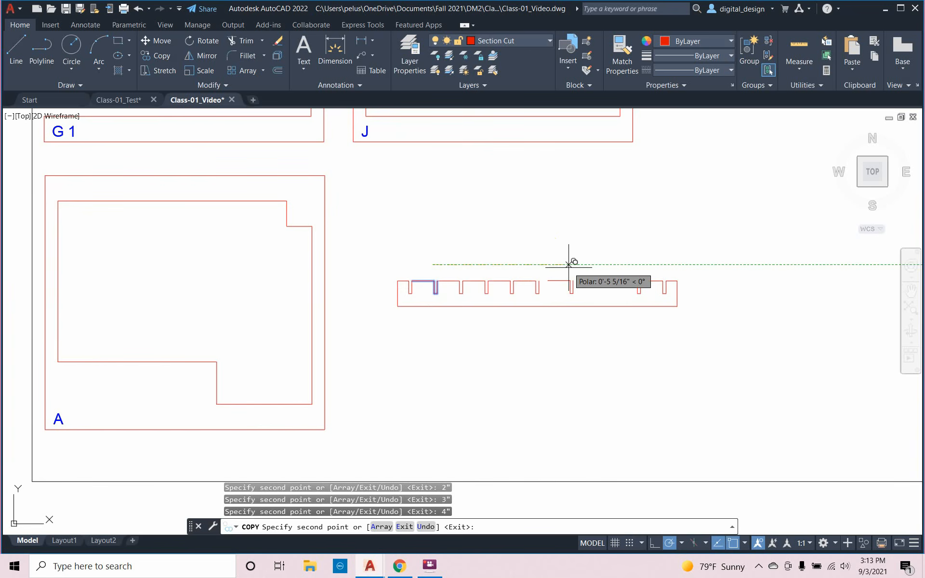
type("5")
key("Return")
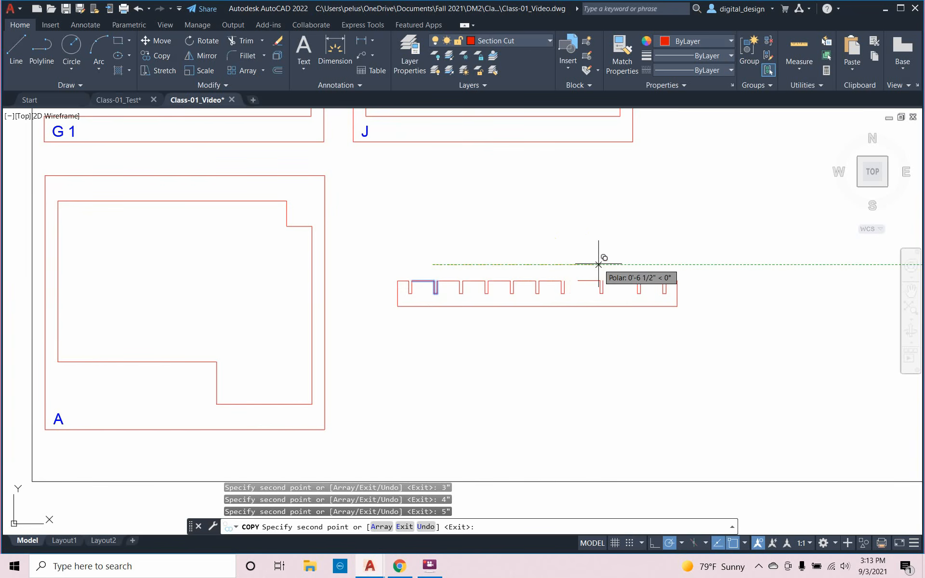
type("6")
key("Return")
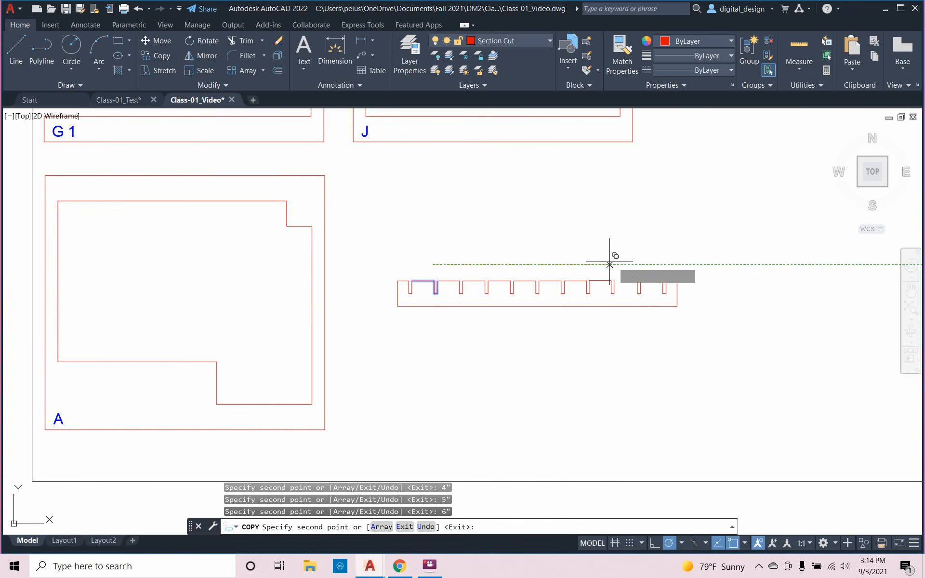
type("7")
key("Return")
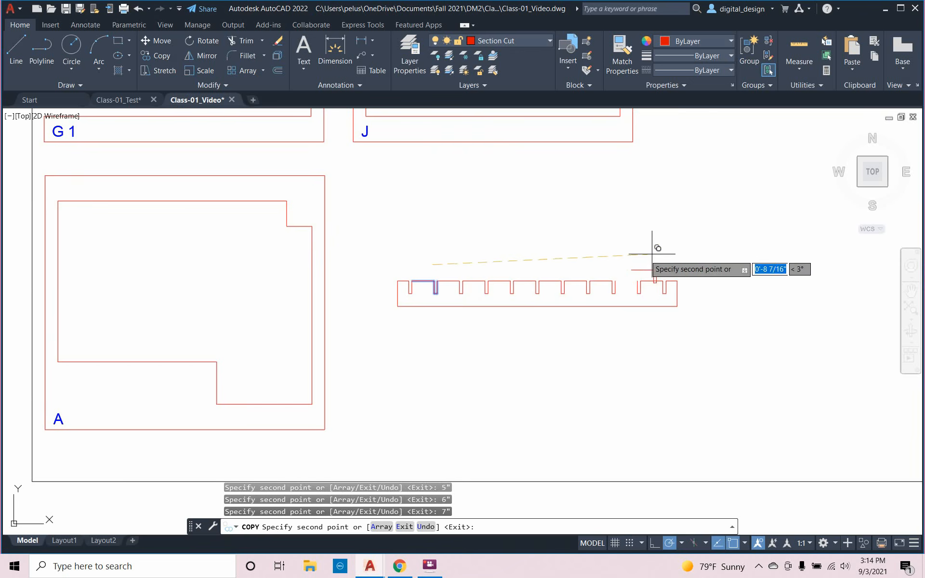
key("Escape")
key("Escape")
Draw a line closing the remaining gap in the top edge between the last copied slot and the mirrored slot
scroll(613, 283, "up", 4)
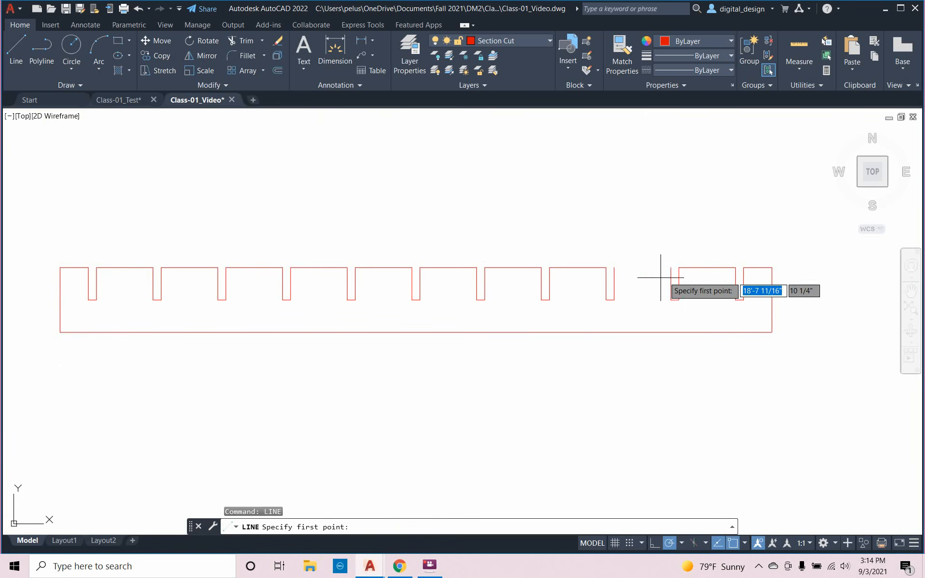
left_click(671, 267)
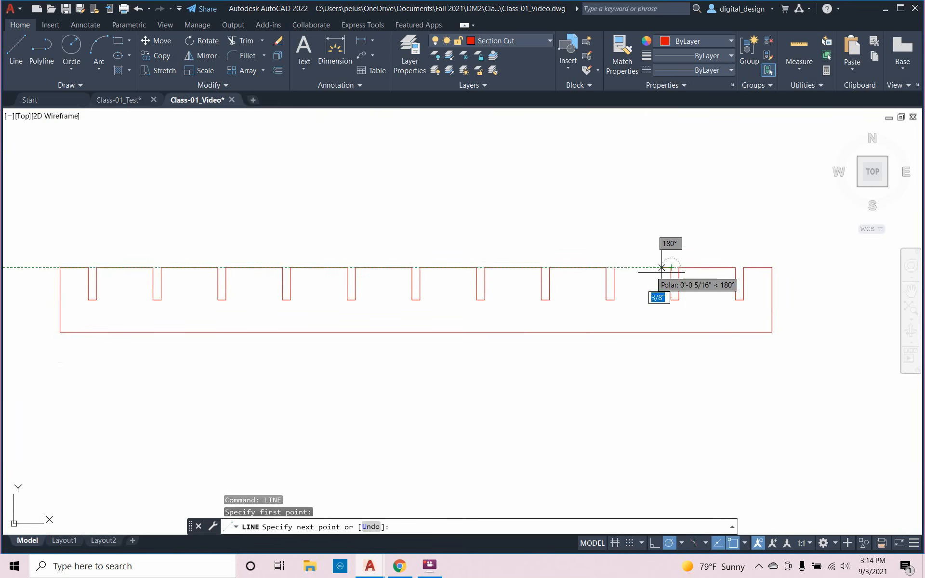
left_click(614, 267)
key("Escape")
key("Escape")
Join all lines of the slotted section into one polyline and select it to check that it is a single object
scroll(506, 314, "down", 4)
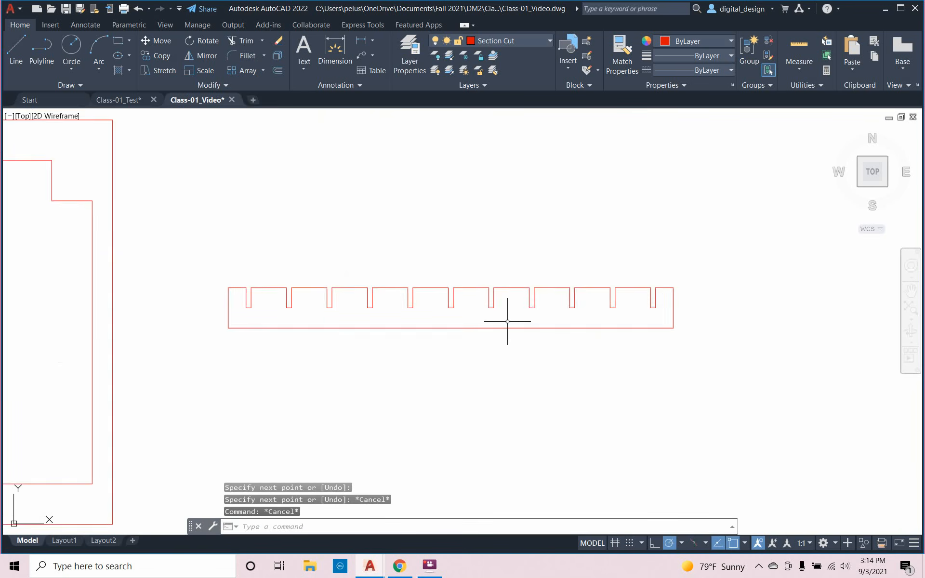
scroll(504, 322, "down", 2)
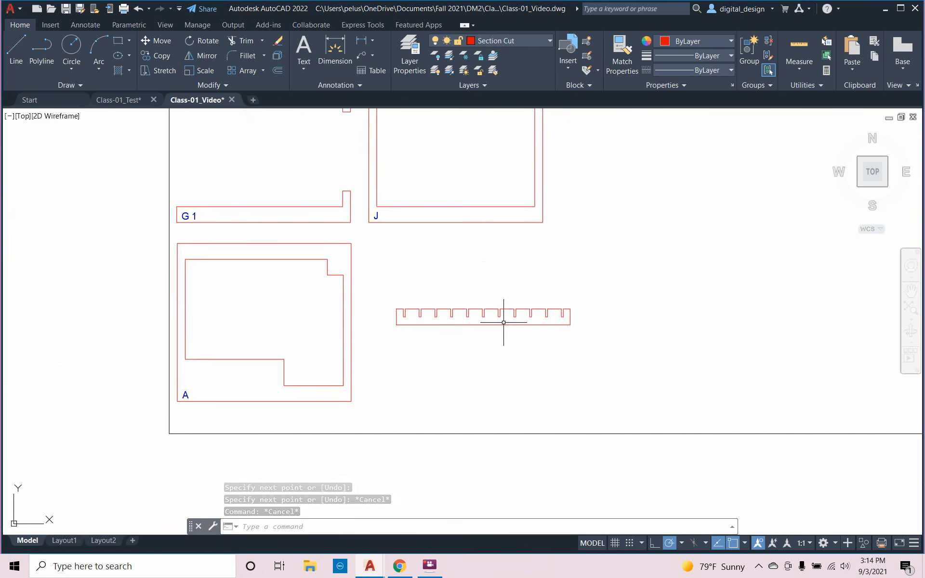
left_click(581, 339)
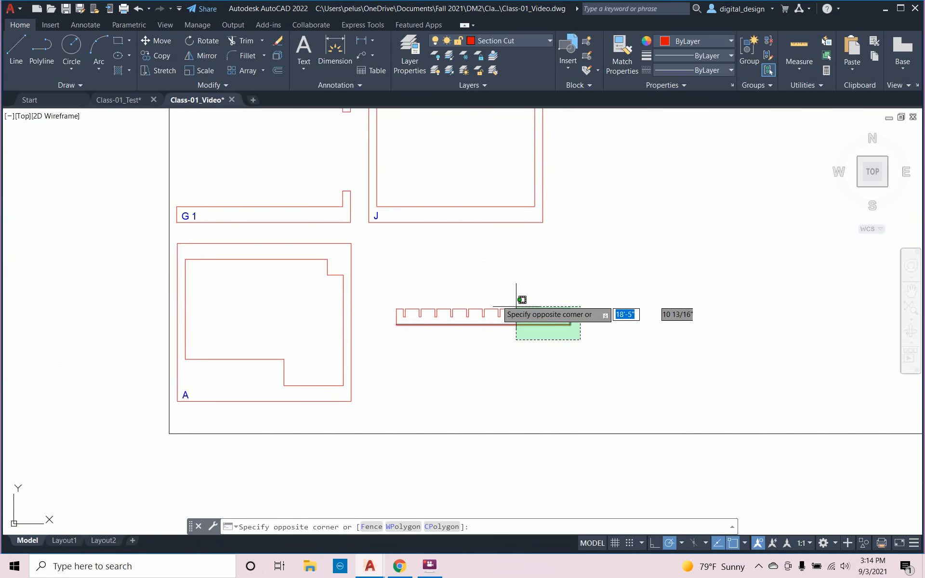
left_click(387, 295)
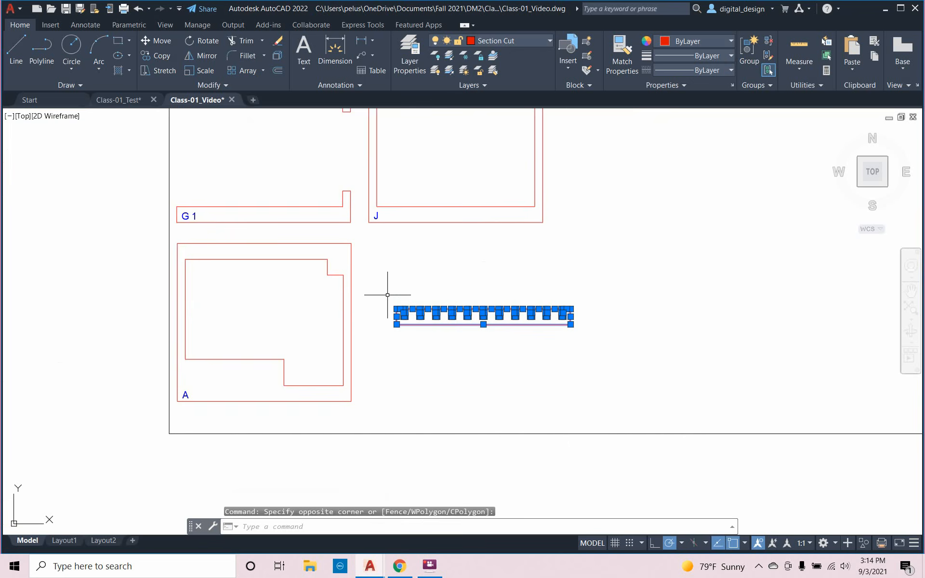
type("j")
key("Return")
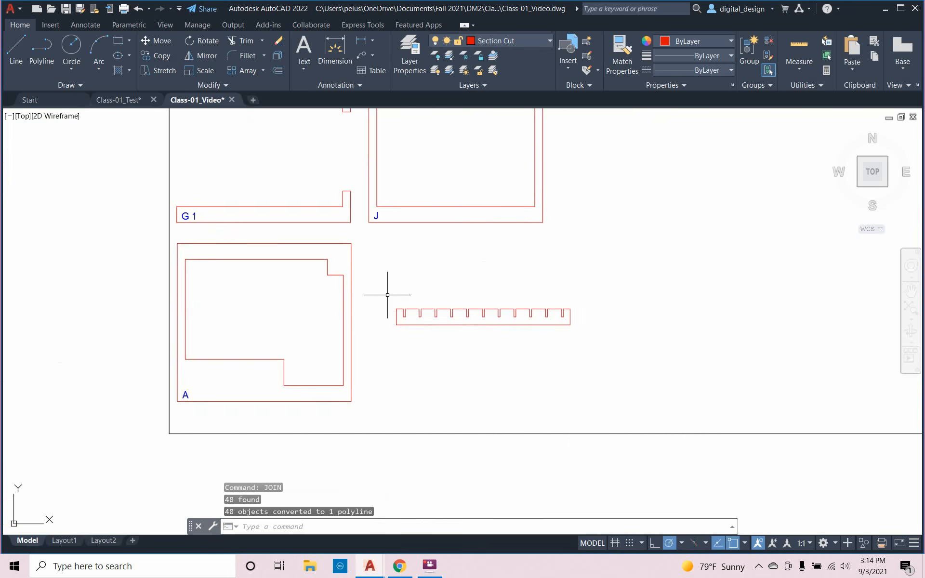
scroll(404, 300, "down", 2)
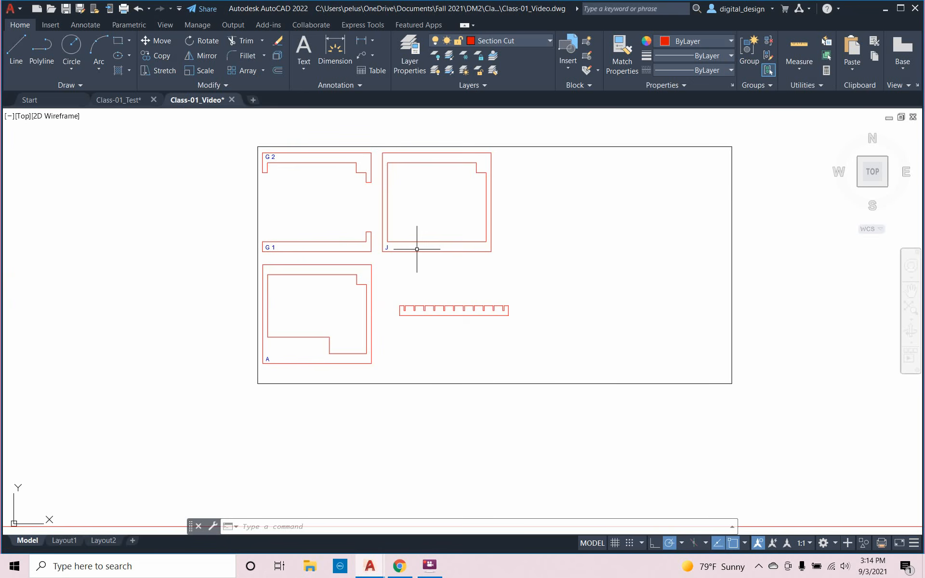
left_click(429, 316)
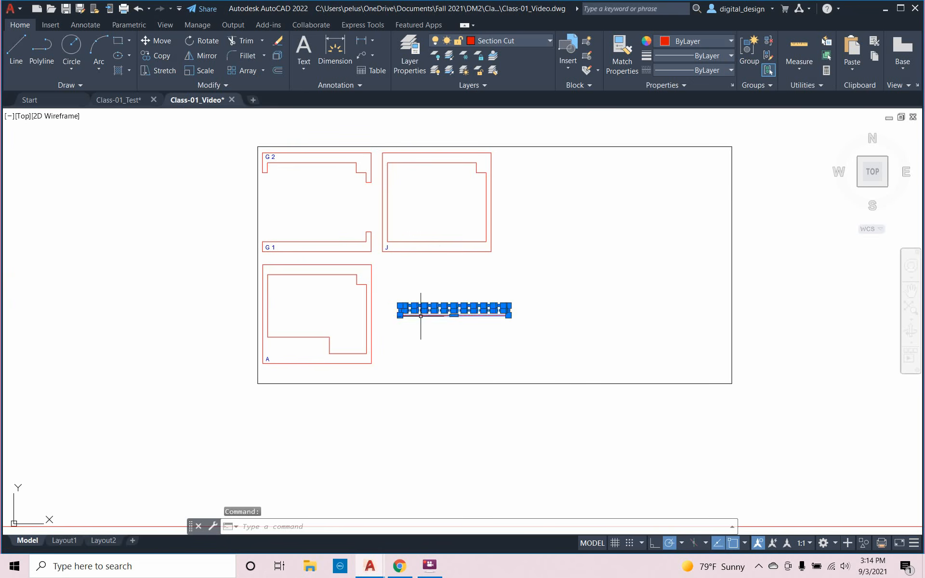
scroll(421, 317, "up", 6)
left_click(424, 330)
key("Escape")
key("Escape")
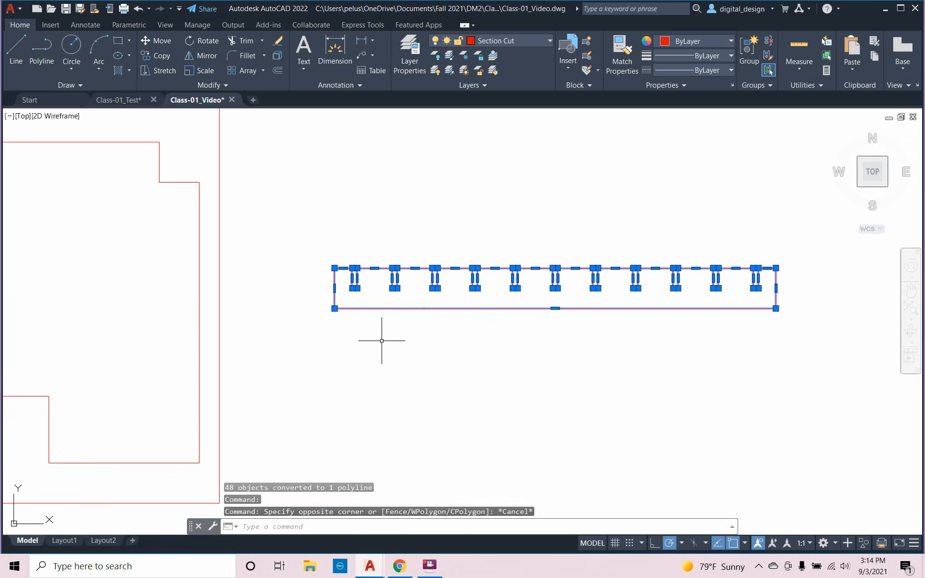
Move the slotted outline horizontally to the left, closer to panel A and roughly under panel J
scroll(417, 316, "down", 4)
left_click(584, 337)
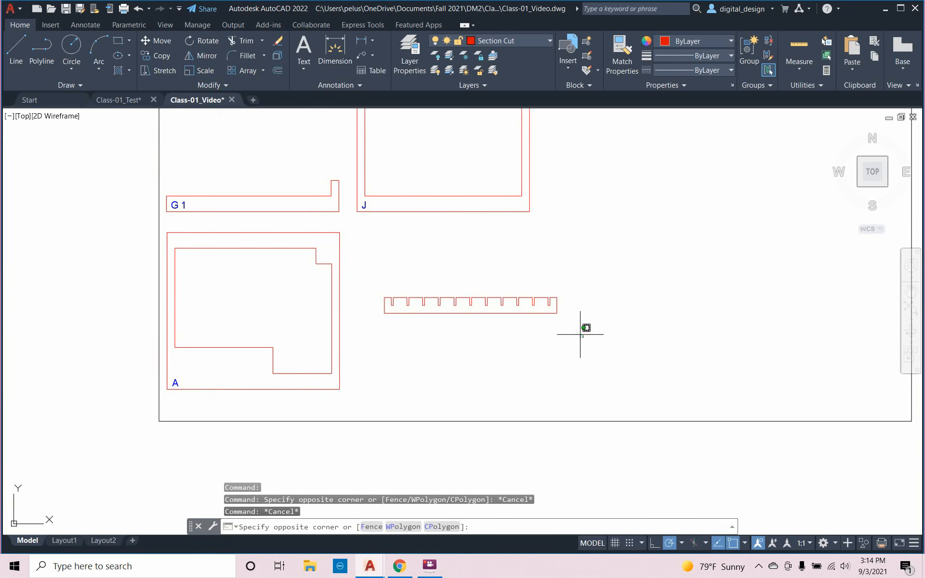
left_click(377, 283)
type("mo")
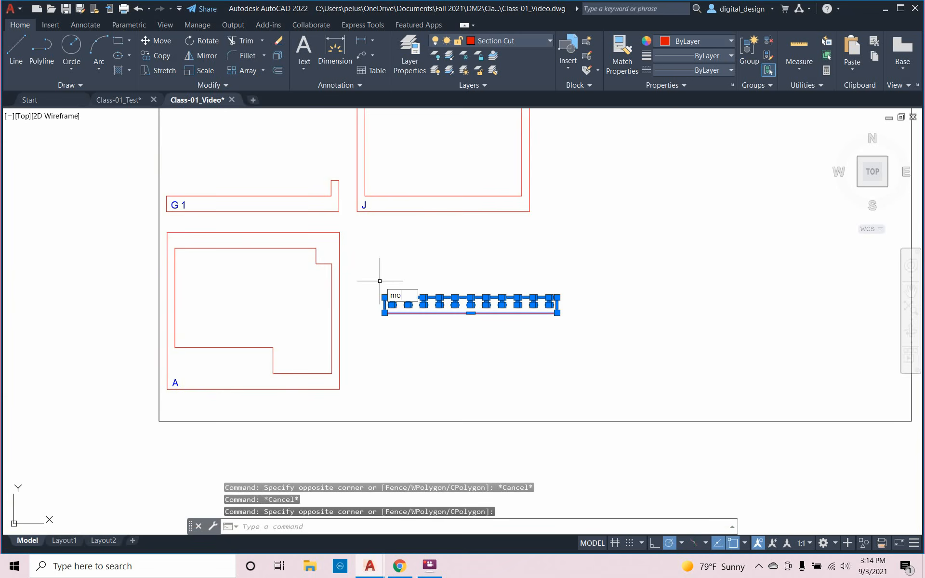
key("Return")
left_click(420, 270)
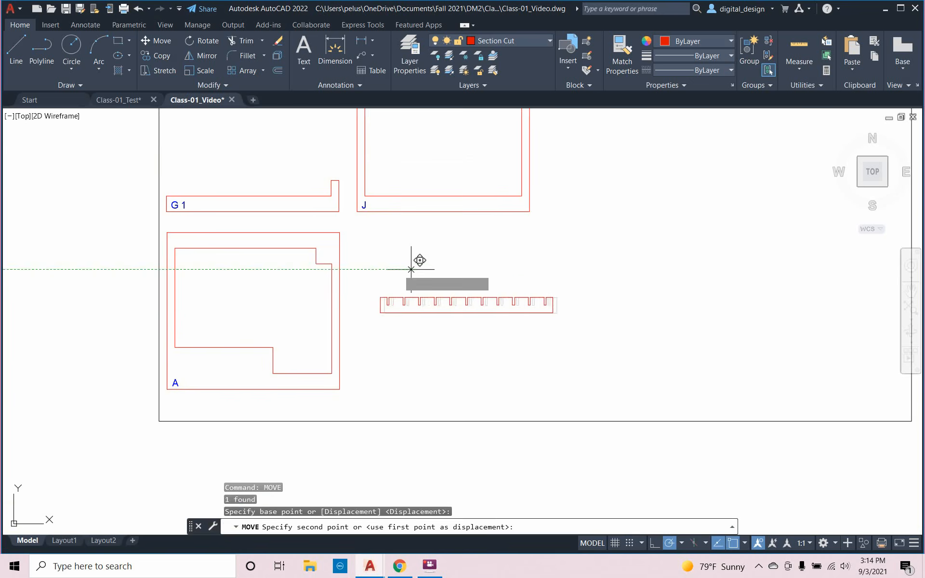
left_click(395, 270)
key("Escape")
key("Escape")
scroll(422, 290, "down", 4)
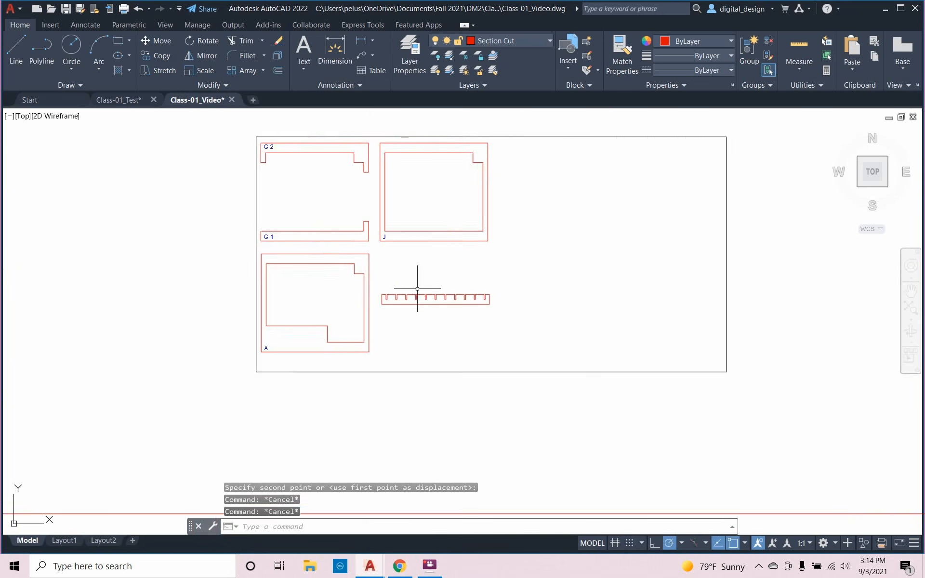
scroll(424, 295, "up", 2)
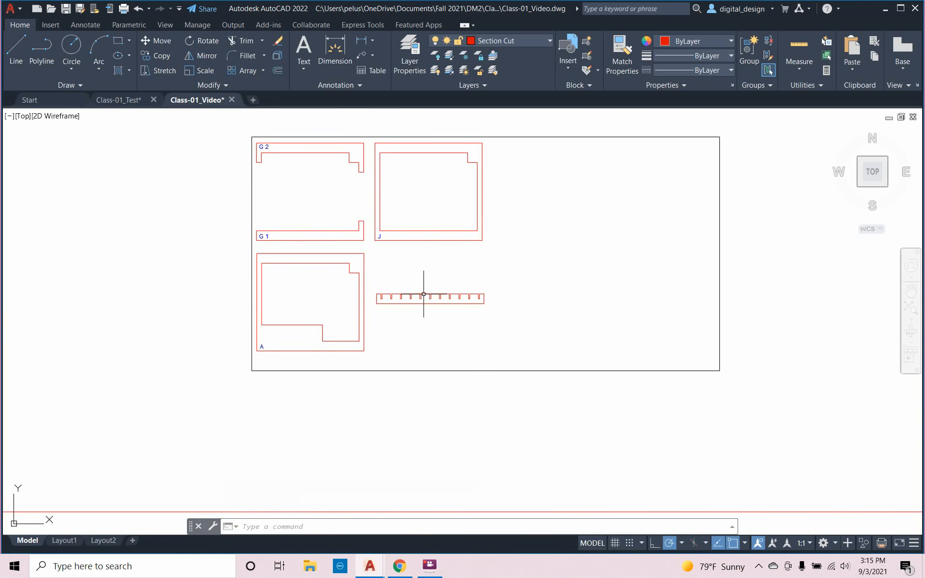
middle_click_drag(427, 265, 414, 297)
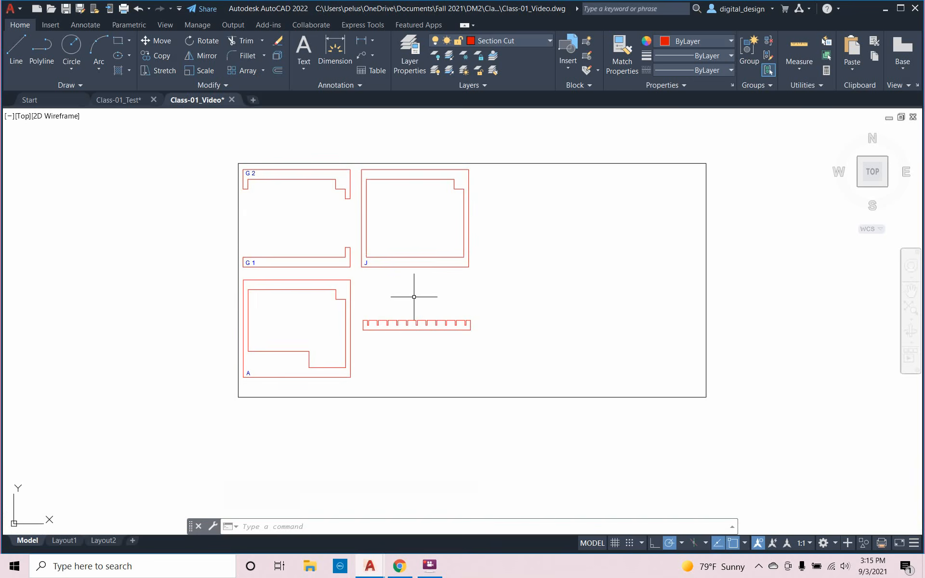
Switch to the Outlook mailbox in Chrome and open SharePoint from its app launcher in a new browser tab
left_click(393, 567)
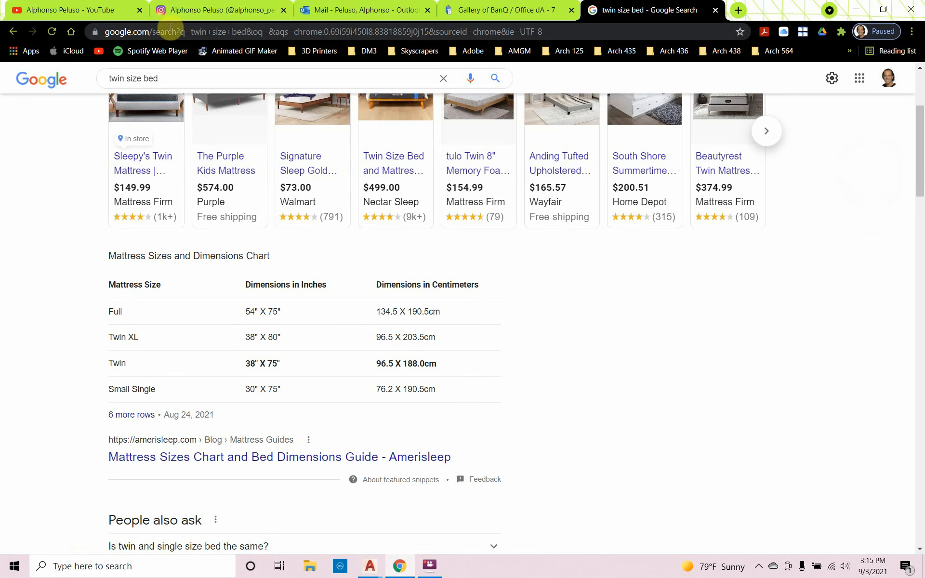
left_click(334, 11)
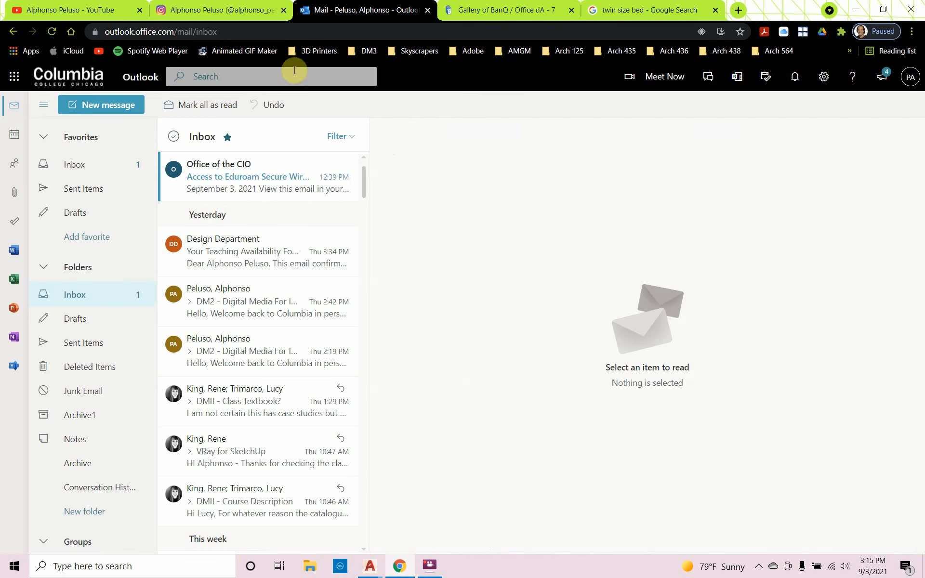
left_click(15, 77)
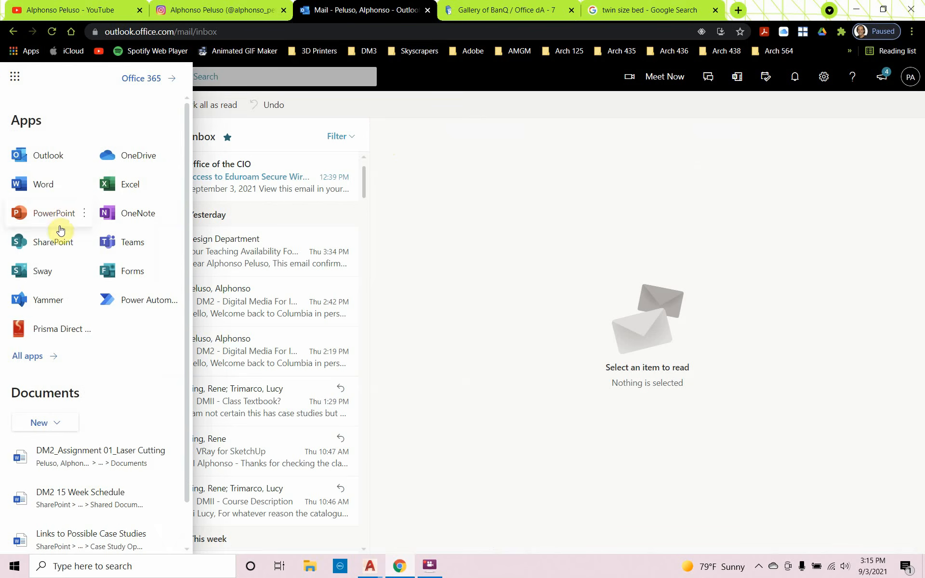
right_click(53, 241)
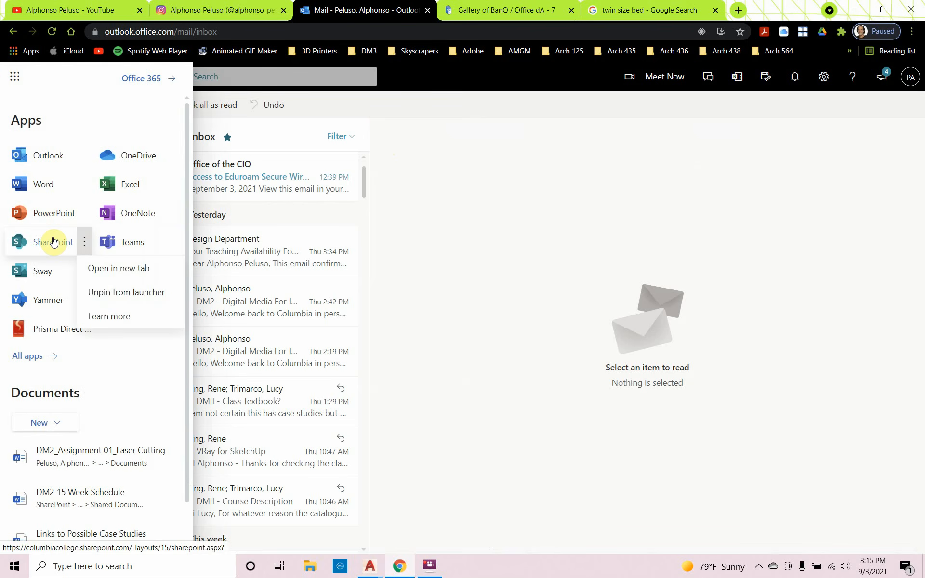
left_click(93, 272)
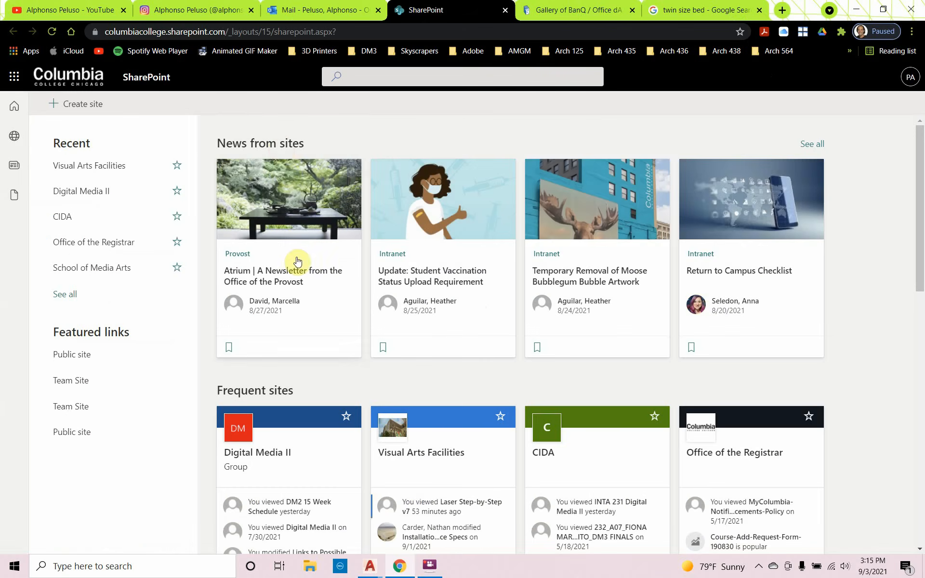
Open the School of Media Arts site from SharePoint's frequent sites
scroll(289, 290, "down", 3)
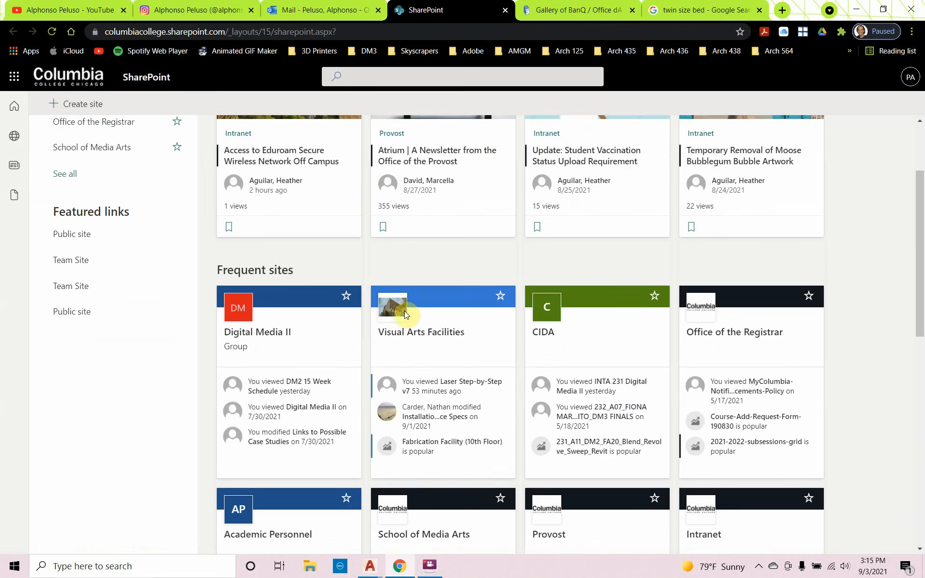
scroll(434, 330, "down", 4)
left_click(434, 337)
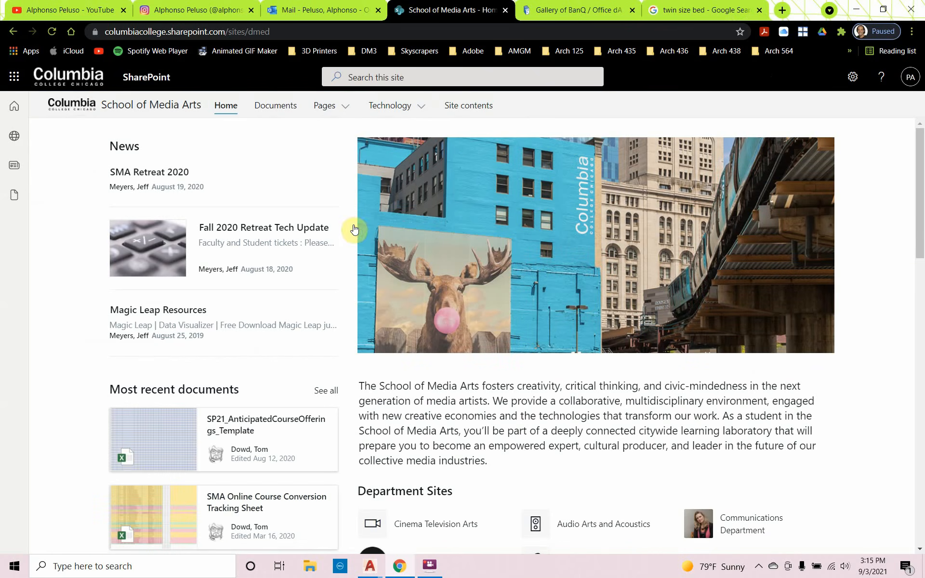
Return to the SharePoint start page and open the Visual Arts Facilities site from the frequent sites
left_click(14, 31)
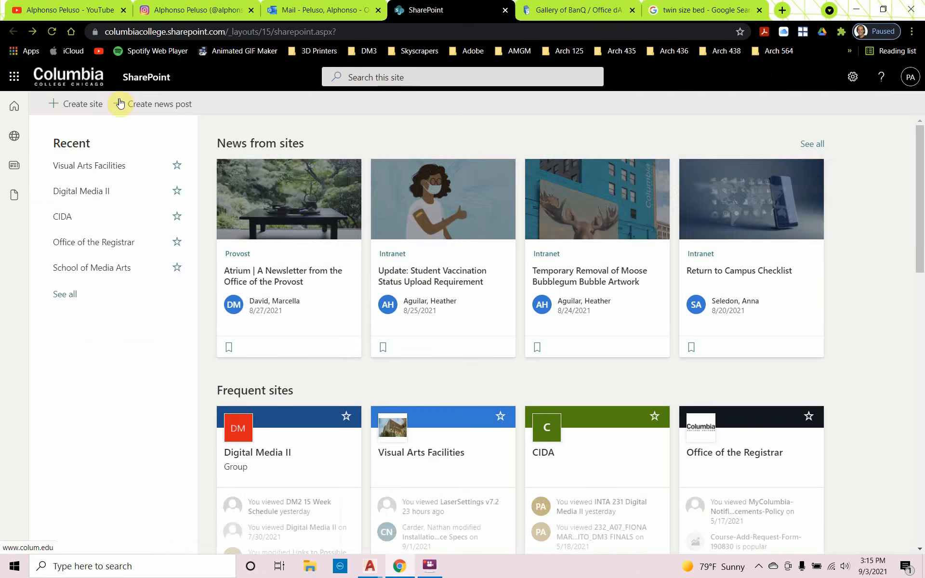
scroll(423, 293, "down", 8)
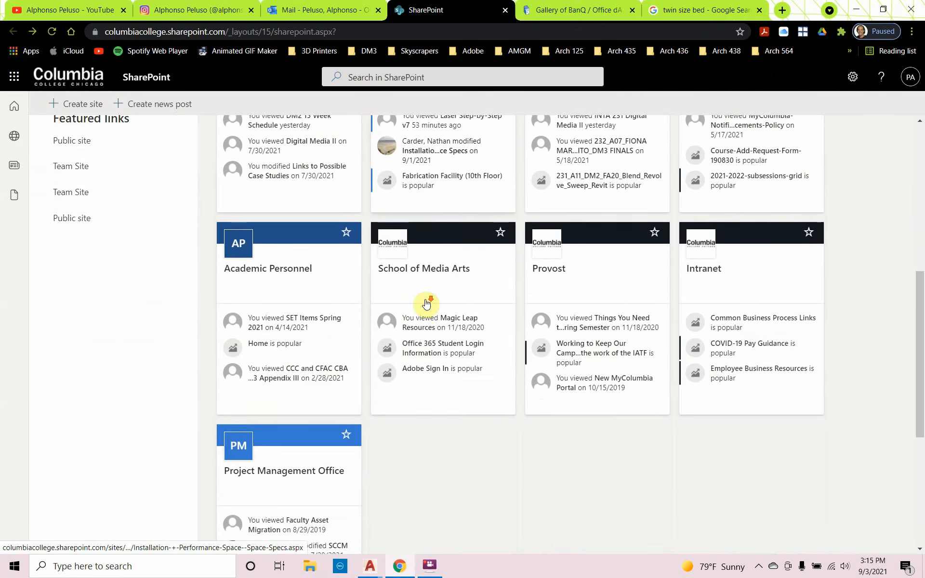
scroll(423, 297, "up", 4)
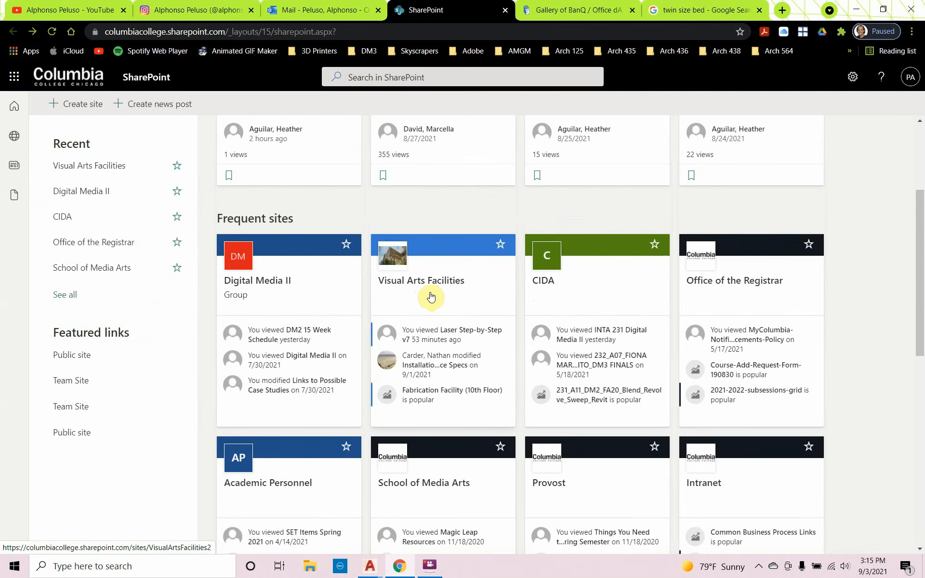
left_click(428, 296)
Open the Fabrication Facility (10th Floor) page and look over its resource links, hours of operation and contact information
scroll(395, 287, "down", 5)
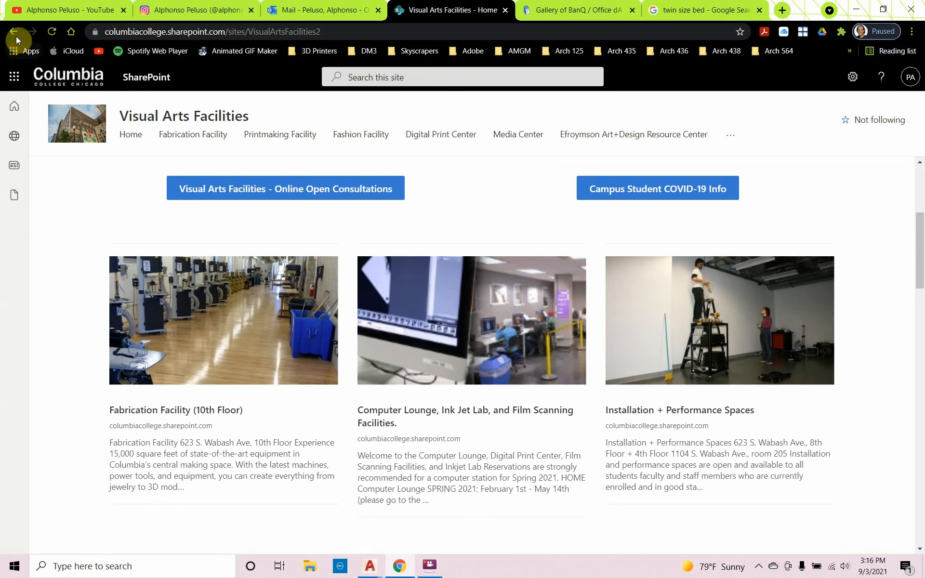
left_click(172, 418)
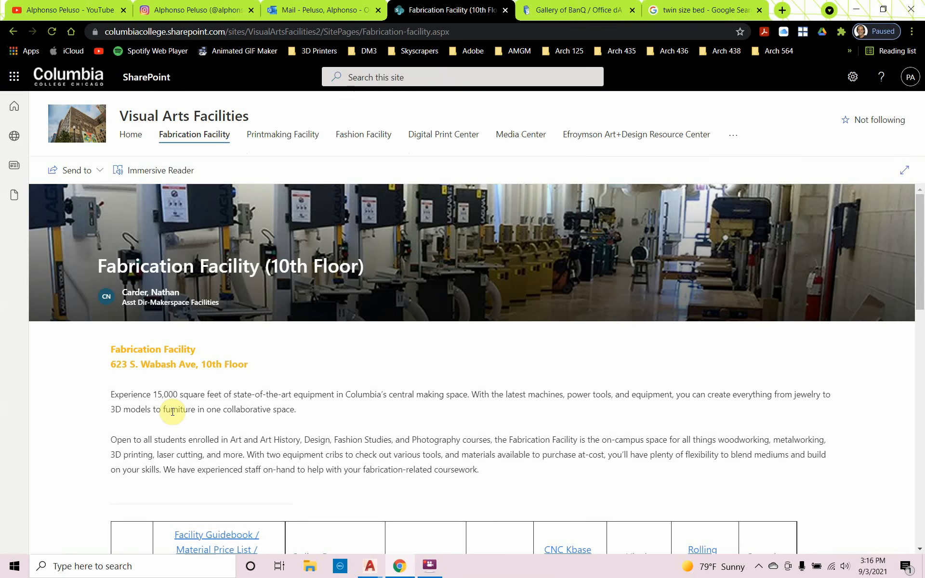
scroll(318, 375, "down", 4)
scroll(320, 378, "down", 1)
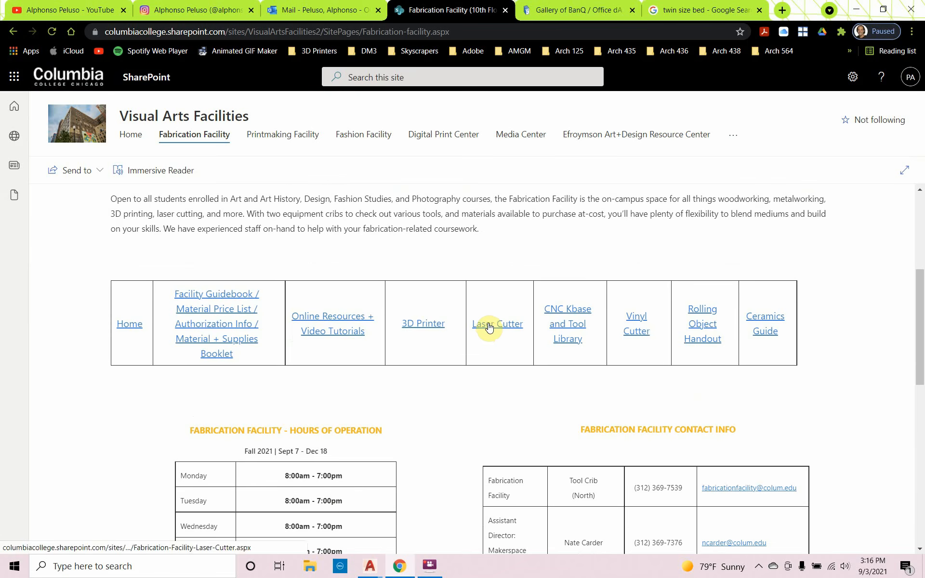
scroll(459, 347, "down", 8)
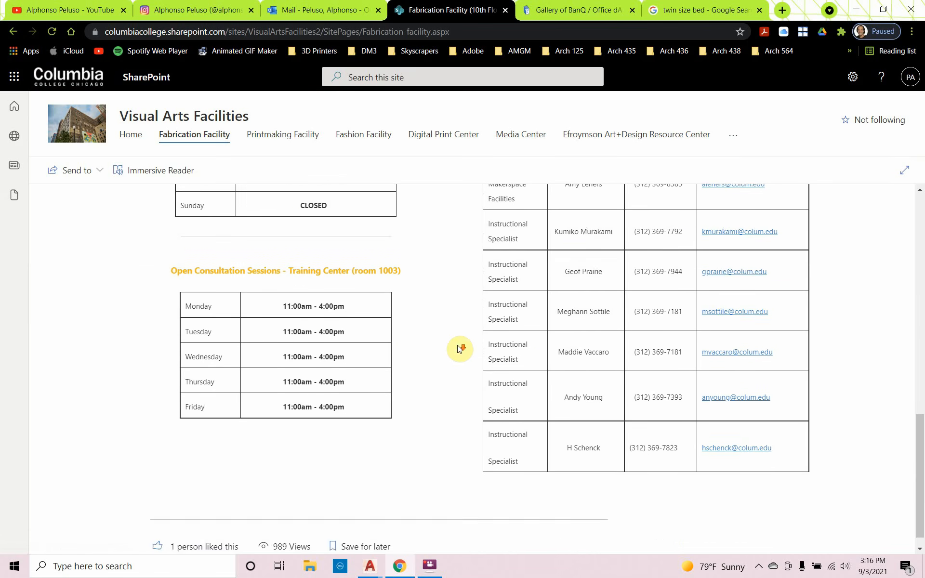
scroll(458, 345, "up", 1)
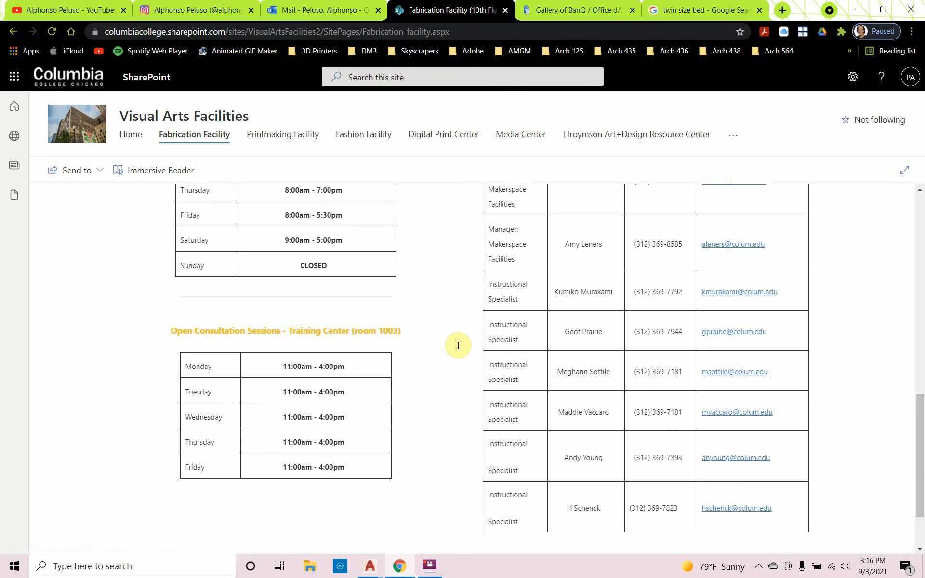
scroll(458, 345, "up", 4)
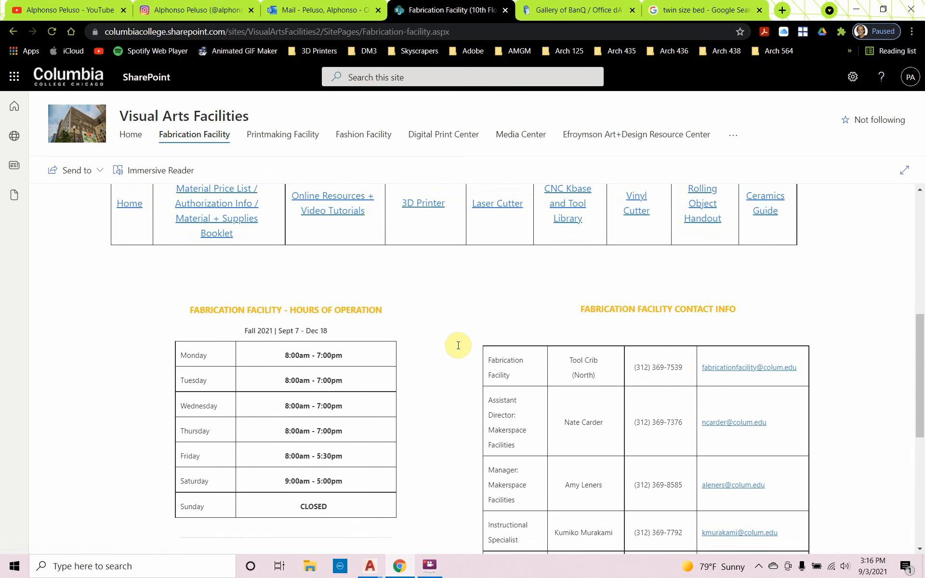
Go to the Fabrication Facility's Laser Cutter page and open the Laser Cutter Settings document
scroll(458, 345, "up", 1)
left_click(494, 268)
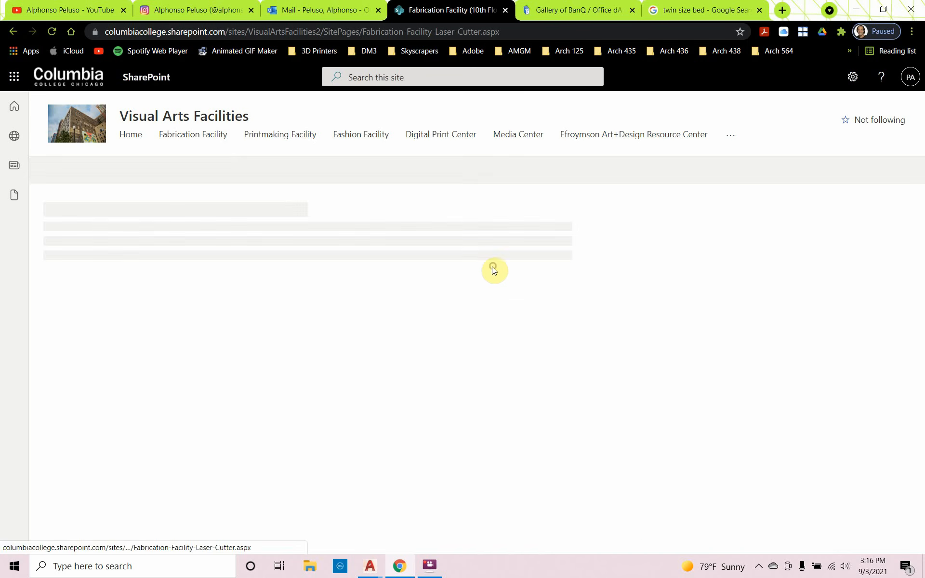
scroll(461, 292, "down", 3)
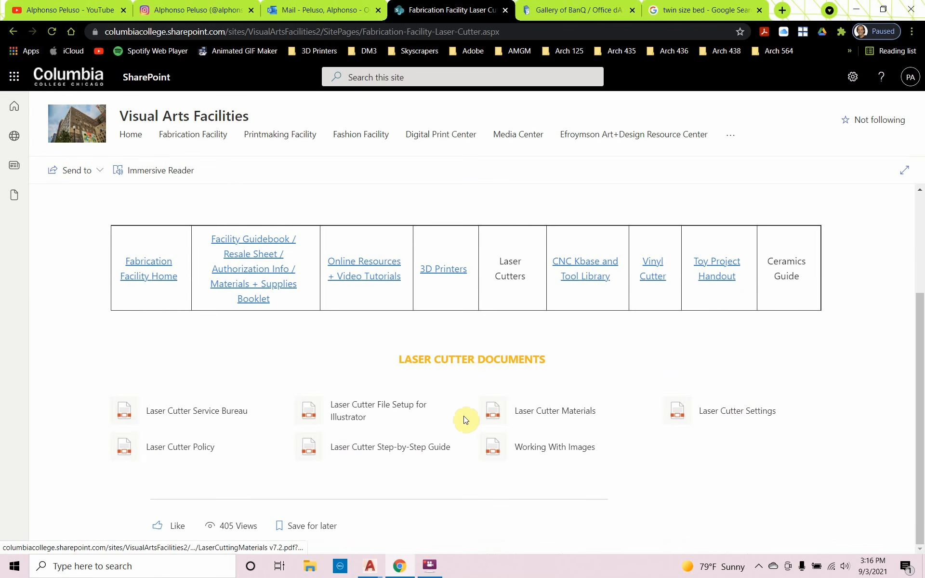
left_click(718, 415)
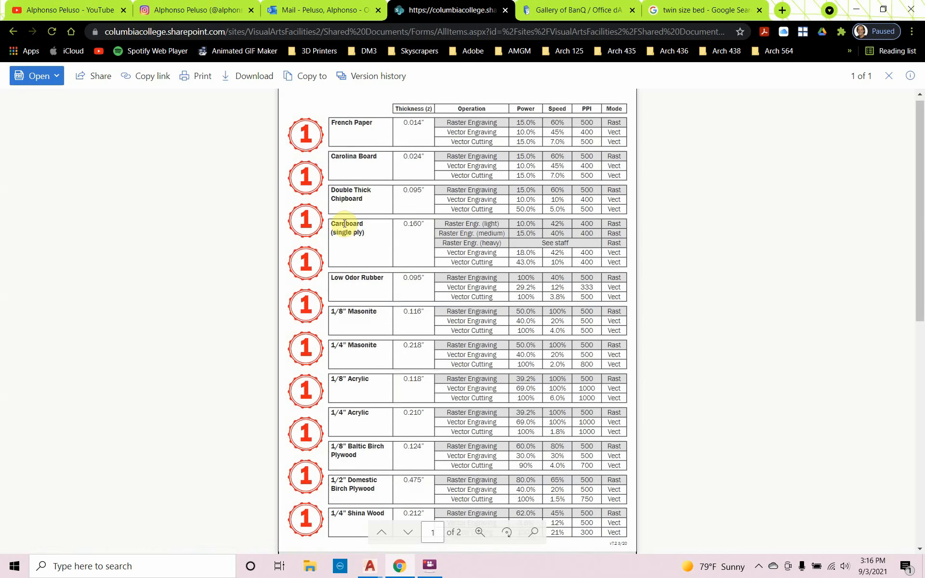
Look through both pages of the laser settings document and return to the material table for laser 1
scroll(261, 204, "down", 6)
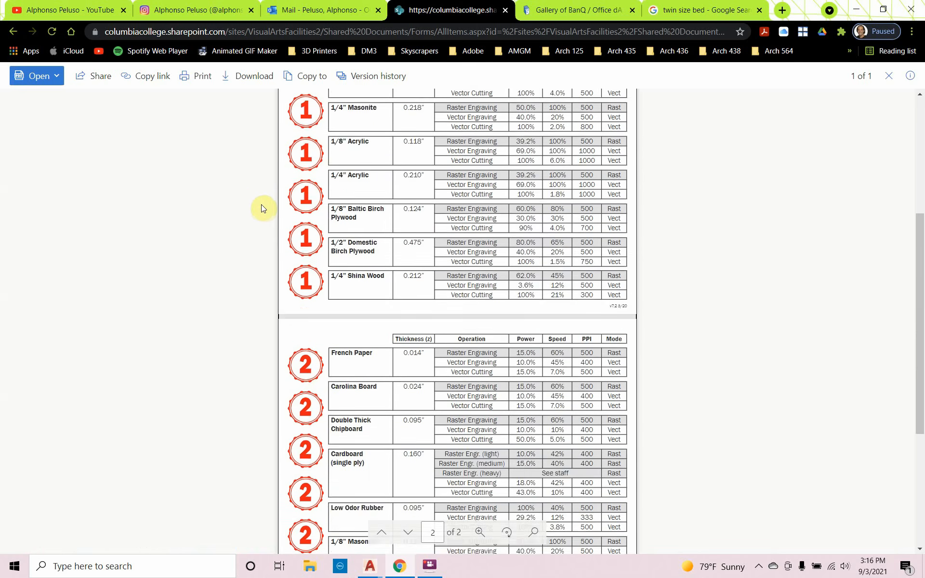
scroll(299, 288, "down", 2)
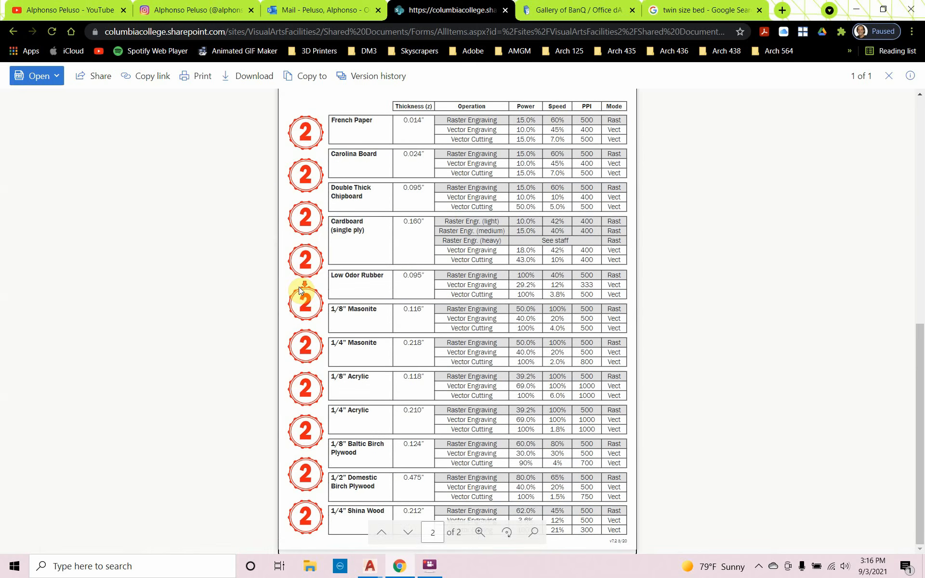
scroll(299, 288, "up", 4)
scroll(299, 289, "up", 3)
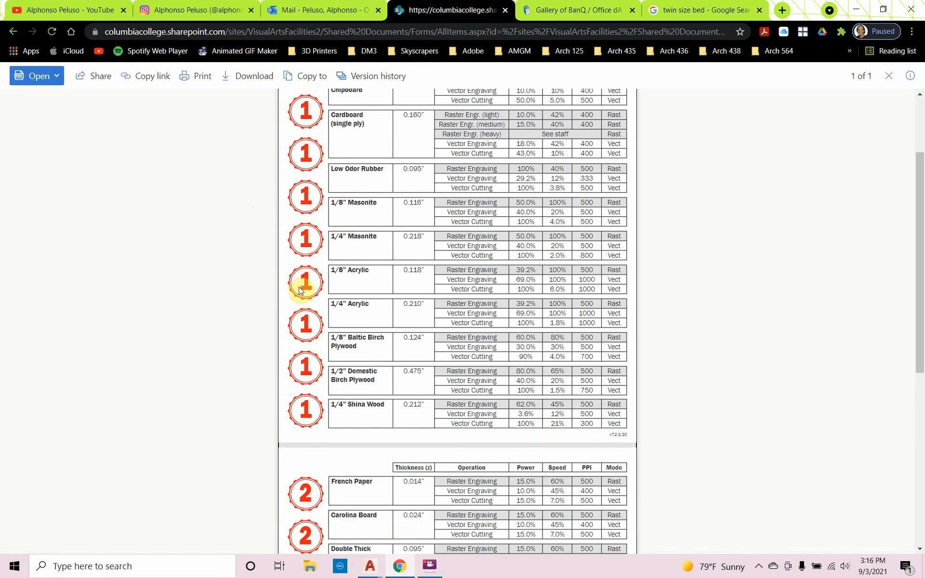
scroll(299, 289, "up", 1)
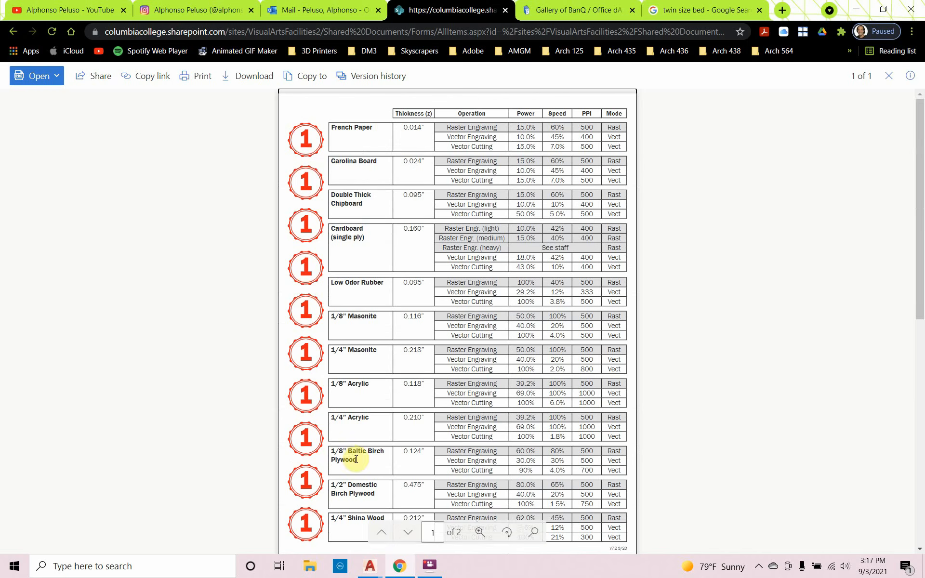
Highlight the 1/8" Baltic Birch Plywood entry for laser 1 and enlarge the document to 125% to read its row
left_click_drag(356, 459, 331, 453)
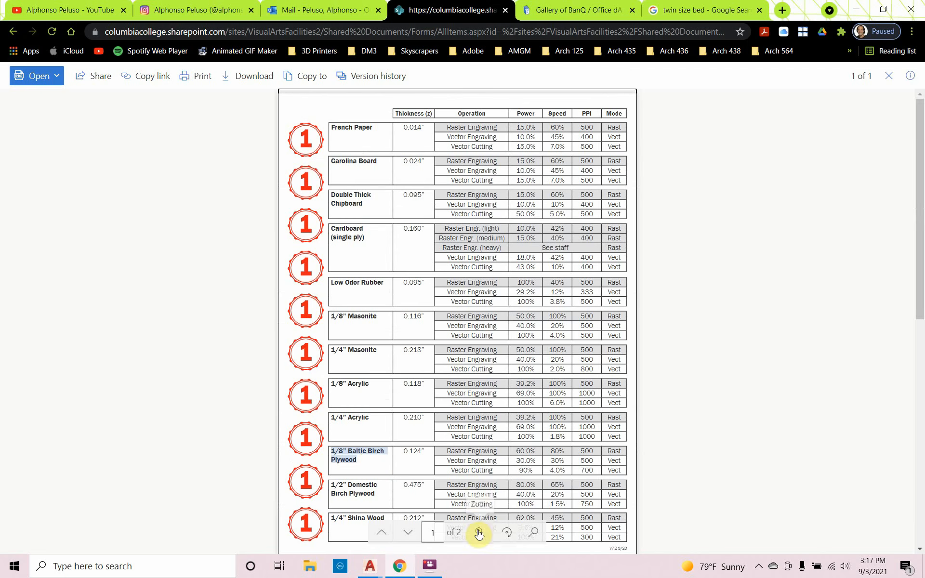
left_click(479, 533)
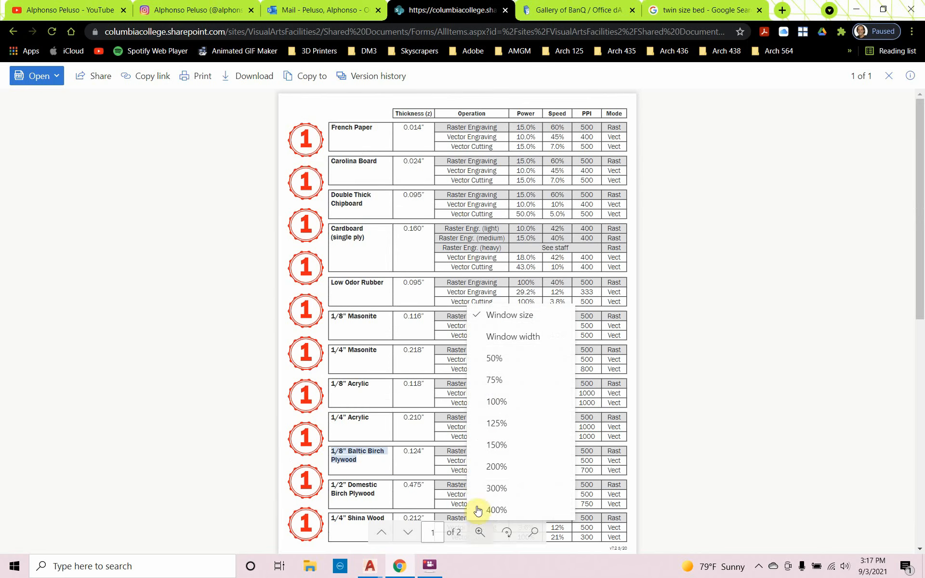
left_click(497, 424)
scroll(499, 424, "down", 9)
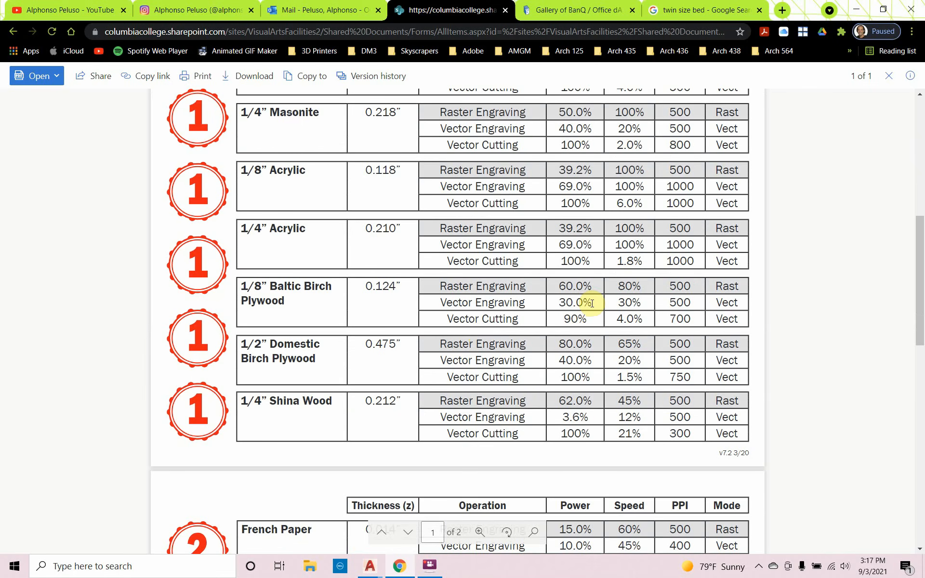
Highlight the vector engraving power and the vector cutting speed for 1/8" Baltic Birch Plywood, checking them against the column headings
left_click_drag(592, 303, 554, 302)
scroll(562, 304, "up", 5)
scroll(563, 304, "up", 4)
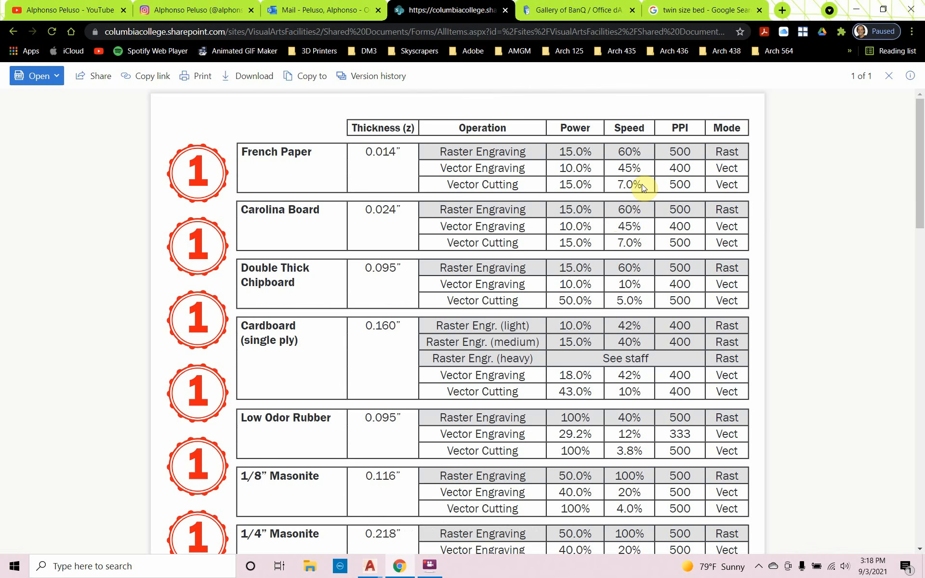
scroll(642, 184, "down", 8)
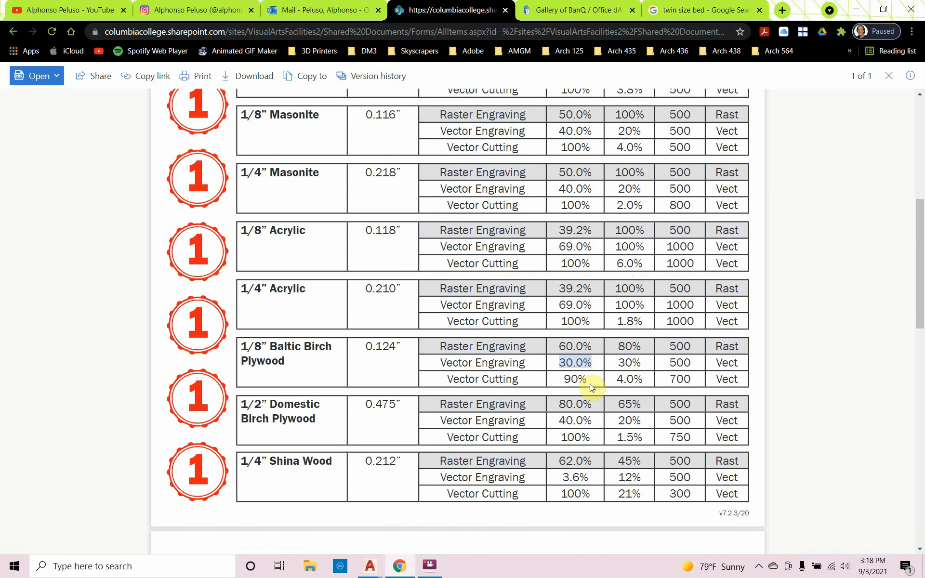
double_click(629, 380)
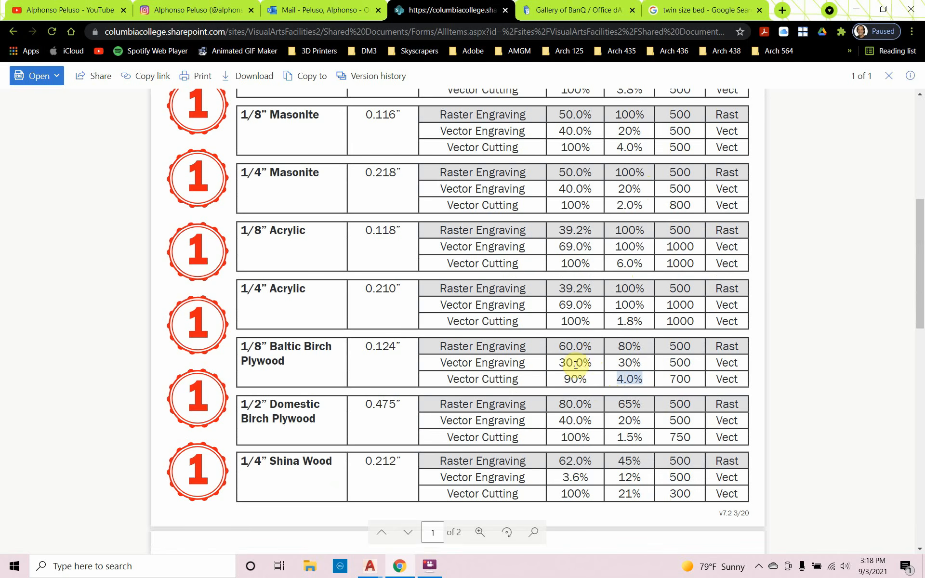
Switch to Class-01_Video.dwg in AutoCAD and start a plot on the ILS12.150D printer with the default User-Defined LANDSCAPE paper size
mouse_move(379, 564)
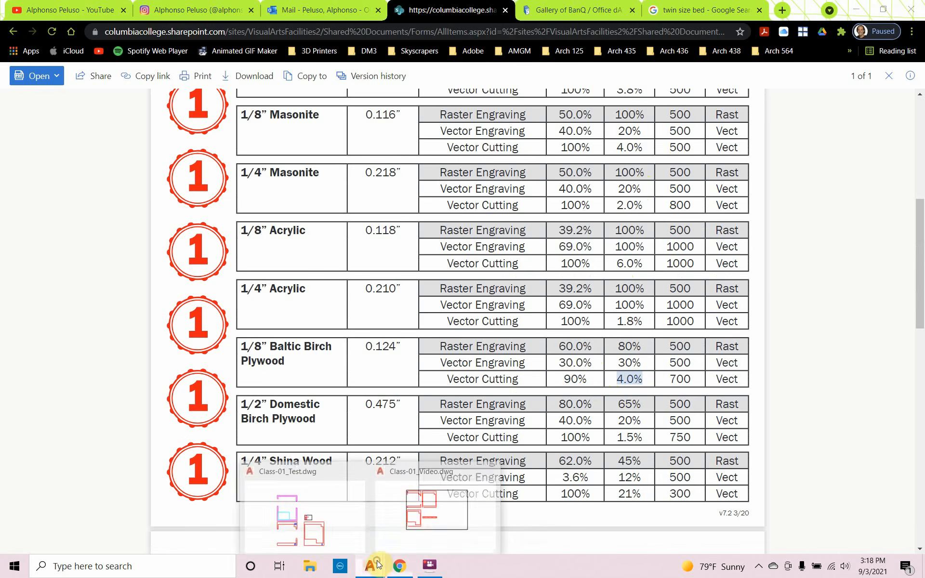
left_click(405, 471)
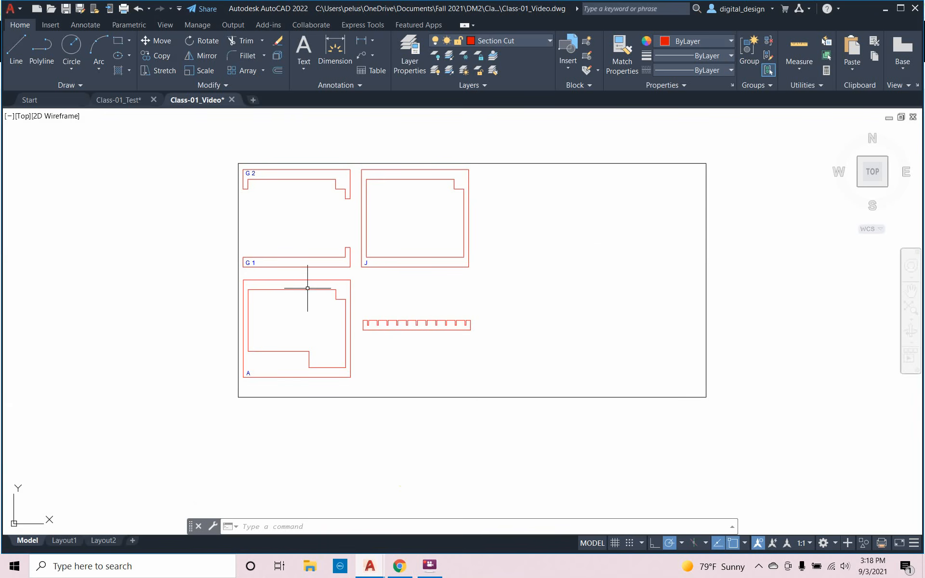
type("plot")
key("Return")
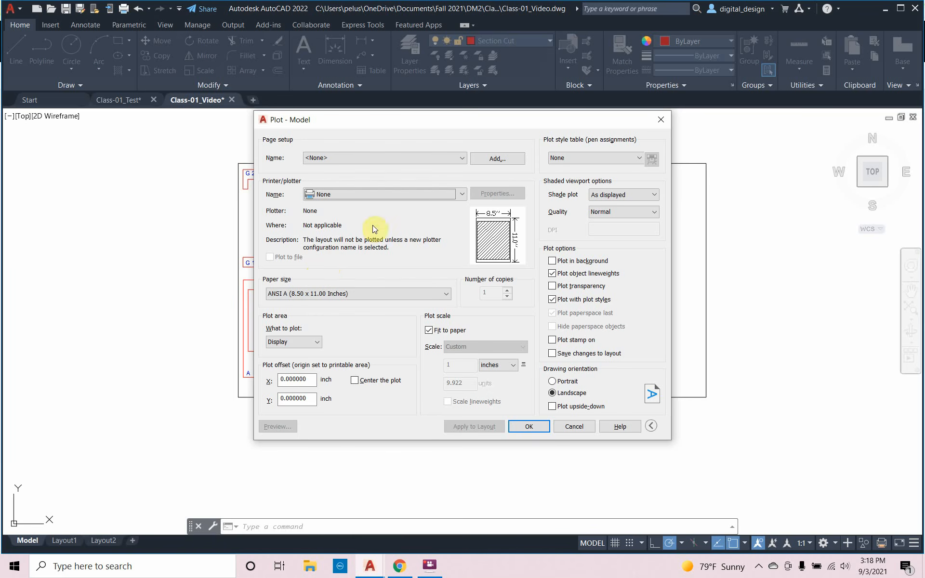
left_click(415, 197)
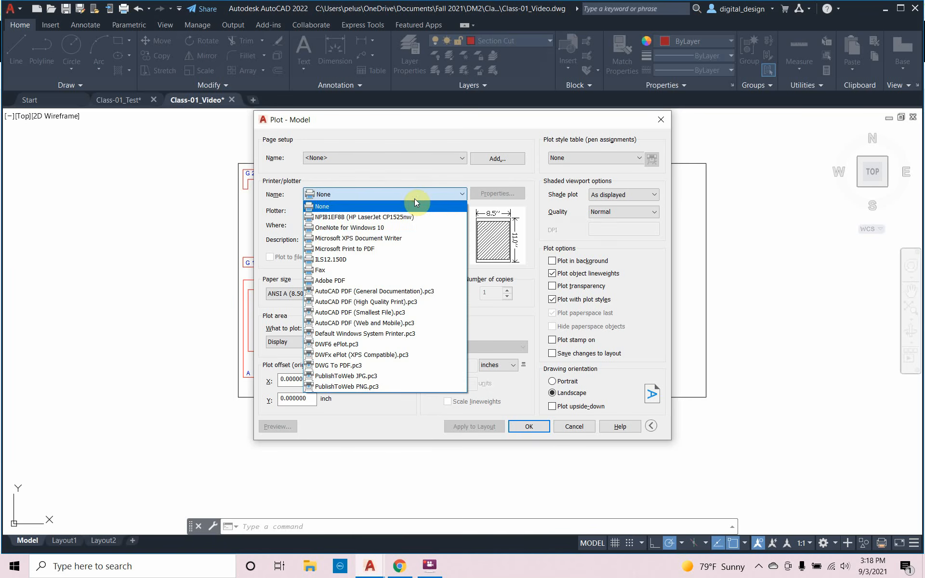
left_click(384, 260)
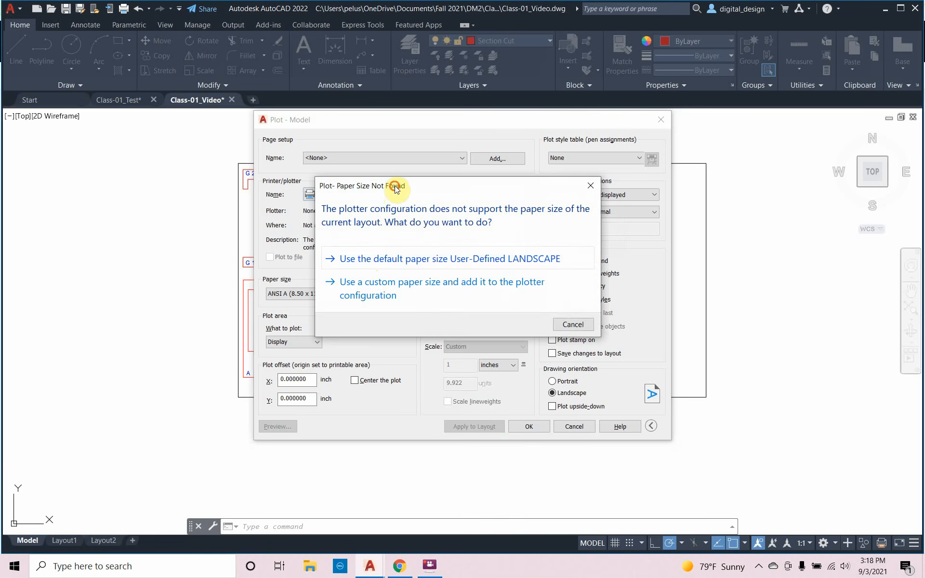
left_click_drag(395, 188, 379, 235)
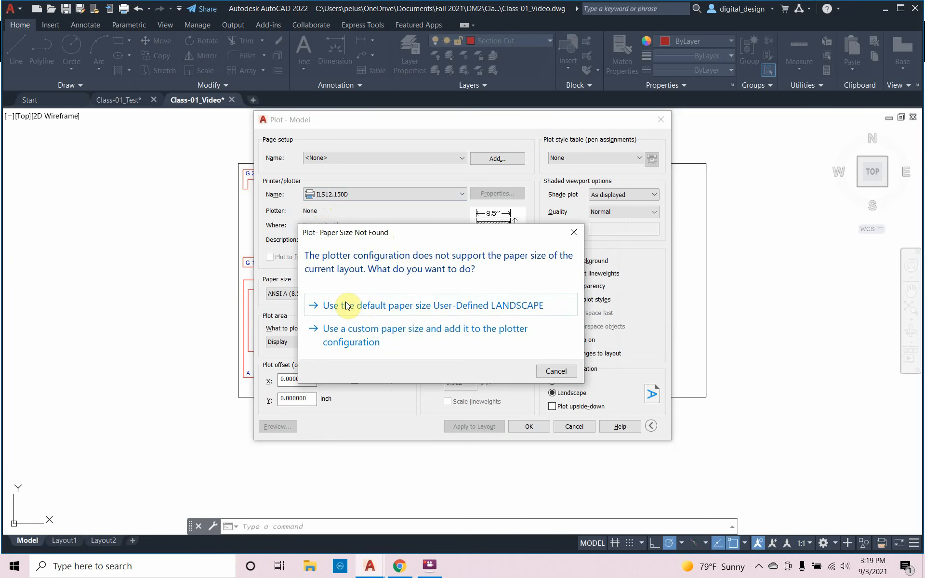
left_click(458, 309)
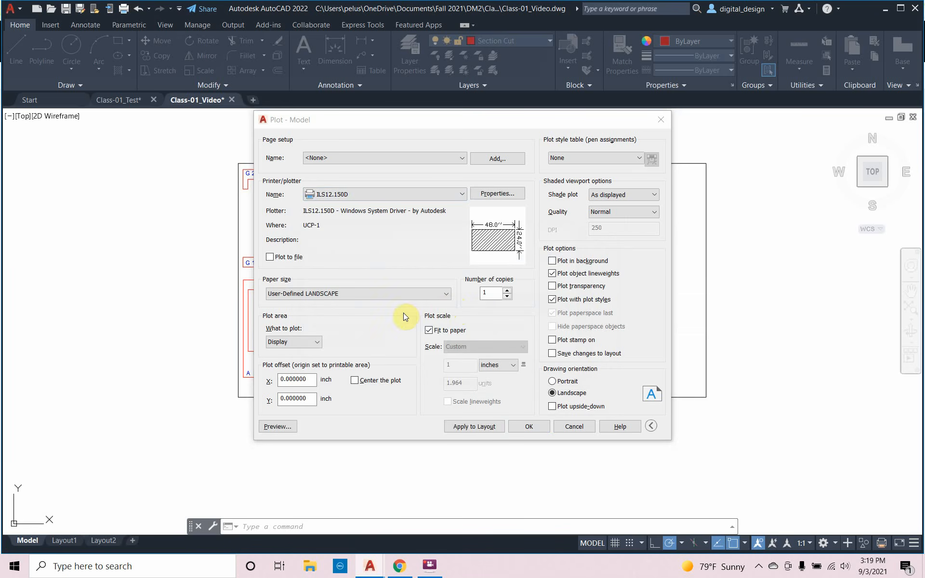
Set the plot area to a window spanning opposite corners of the outer sheet rectangle
left_click(317, 342)
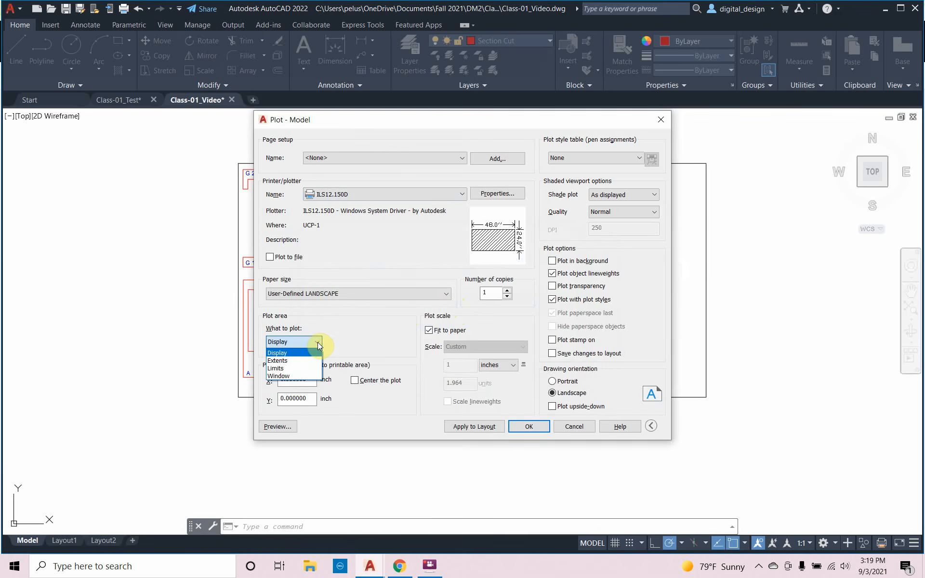
left_click(312, 375)
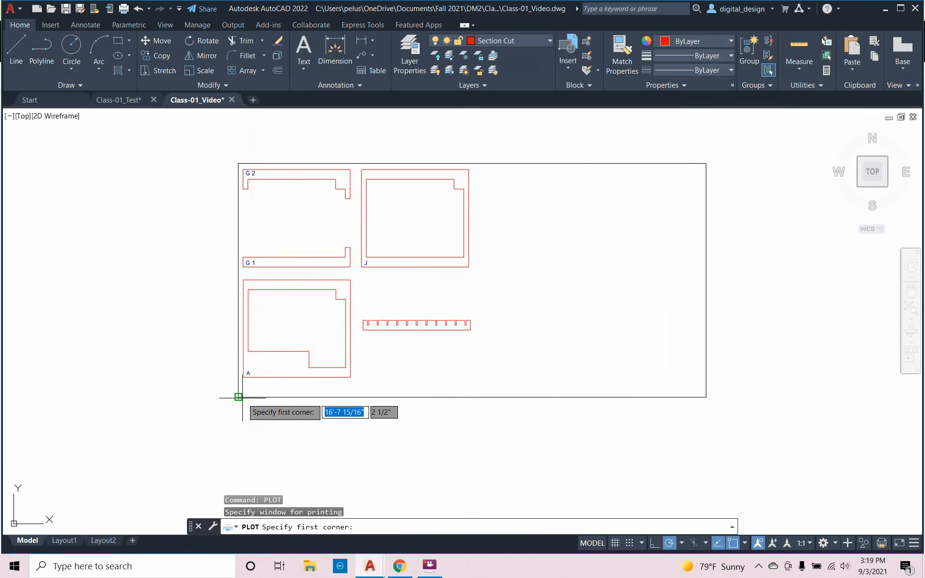
left_click(237, 398)
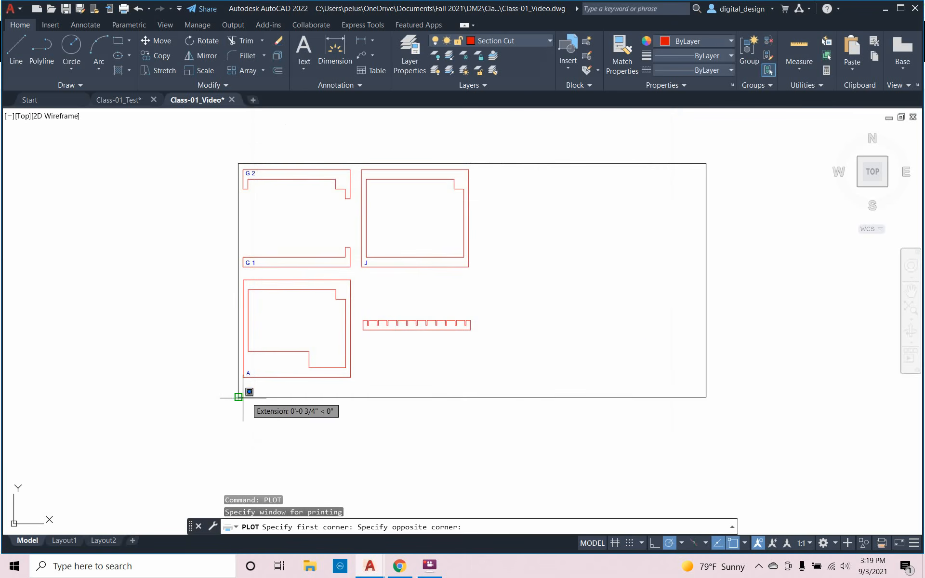
left_click(706, 163)
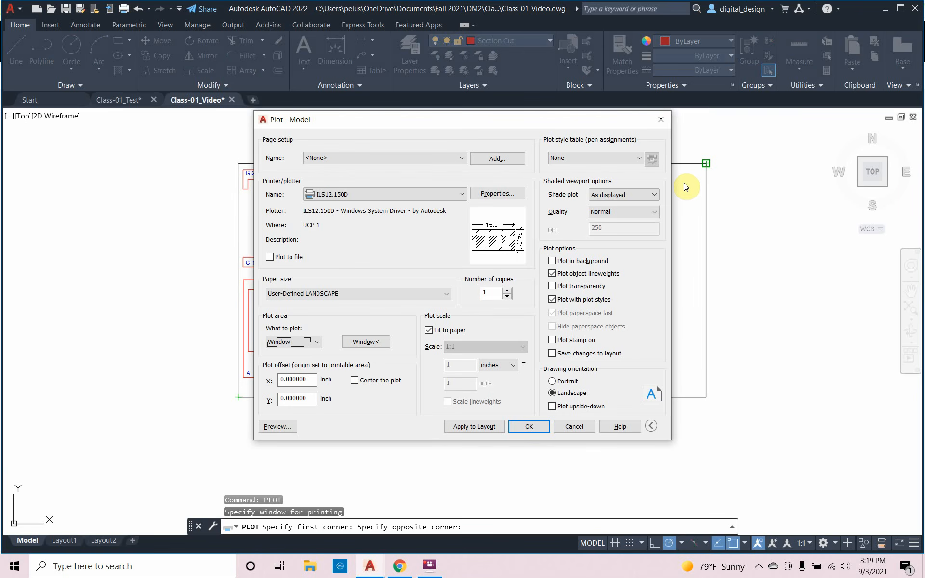
Disable fit to paper so the plot uses a 1:1 scale, and turn off plotting of object lineweights
left_click(428, 331)
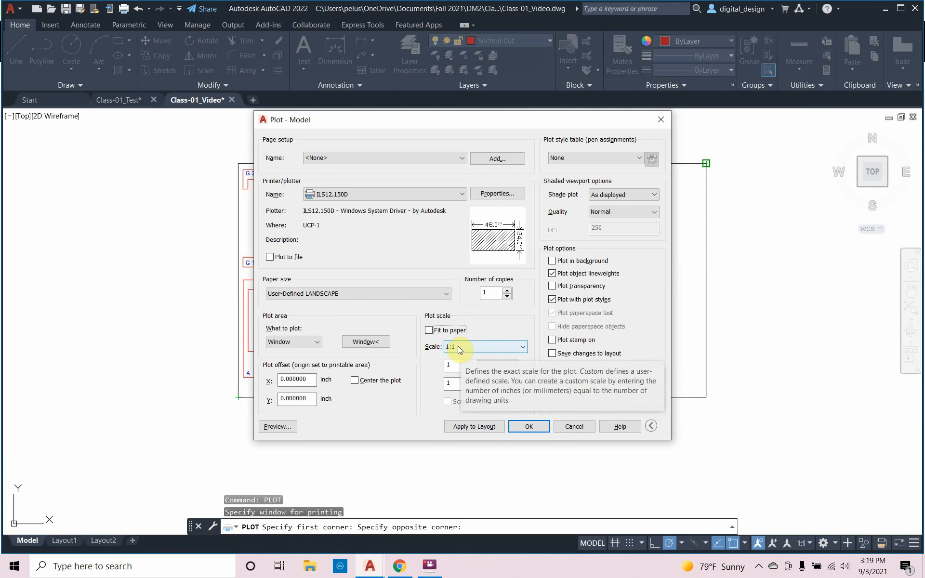
left_click(553, 274)
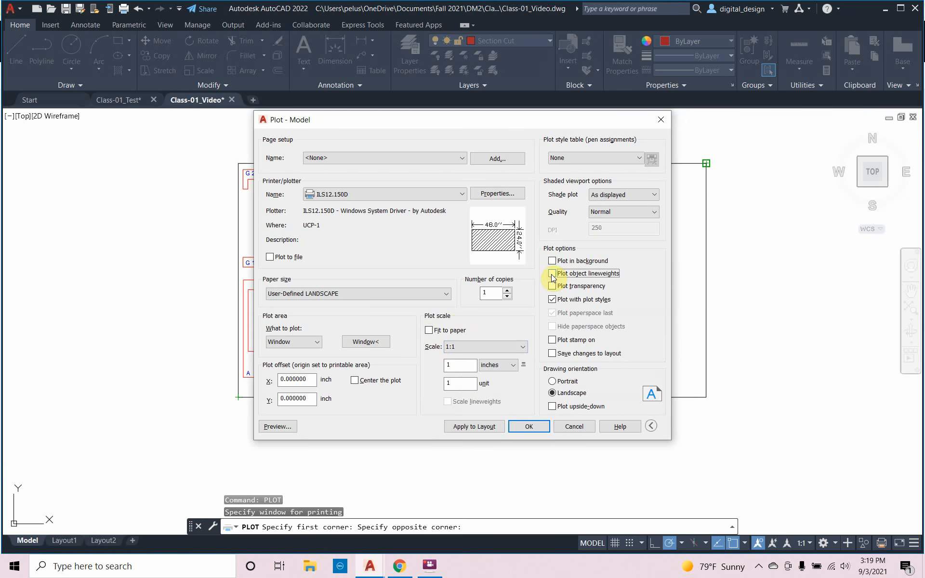
Turn off plotting with plot styles, then preview the panel sheet plot and return to the plot settings
left_click(554, 300)
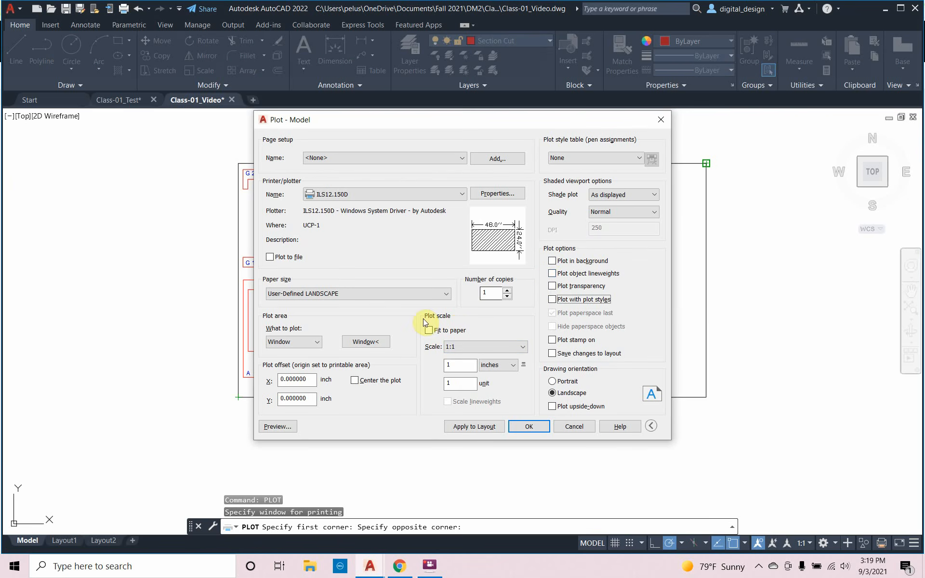
left_click(284, 427)
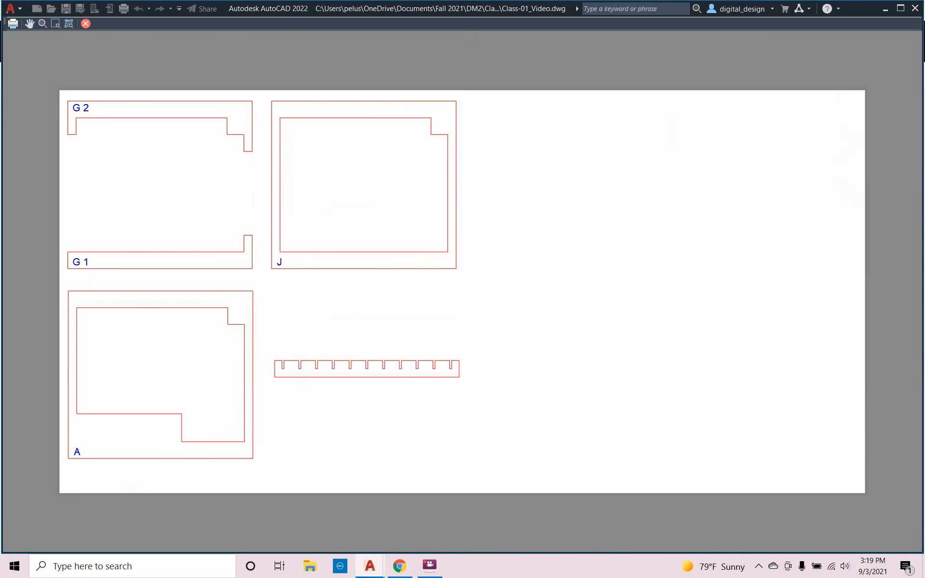
right_click(479, 307)
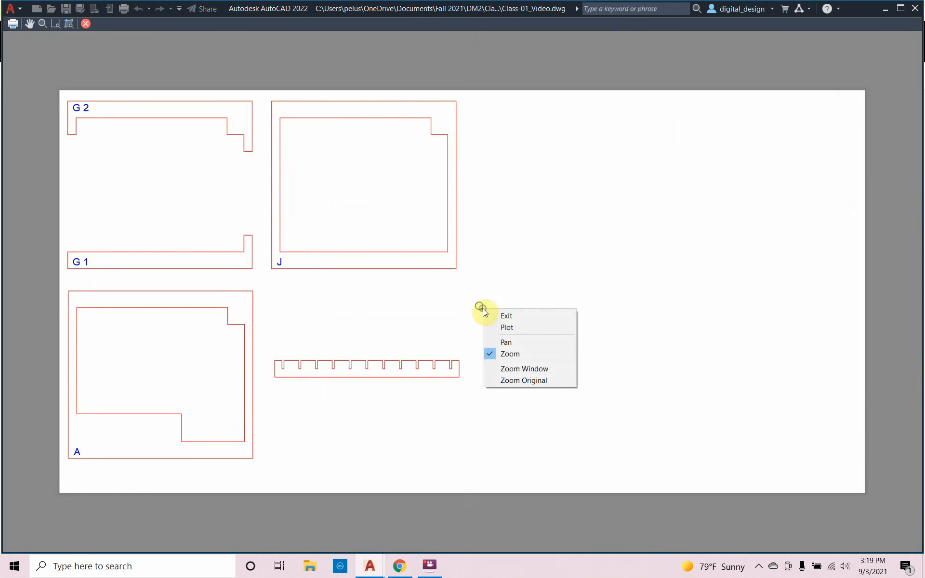
left_click(492, 315)
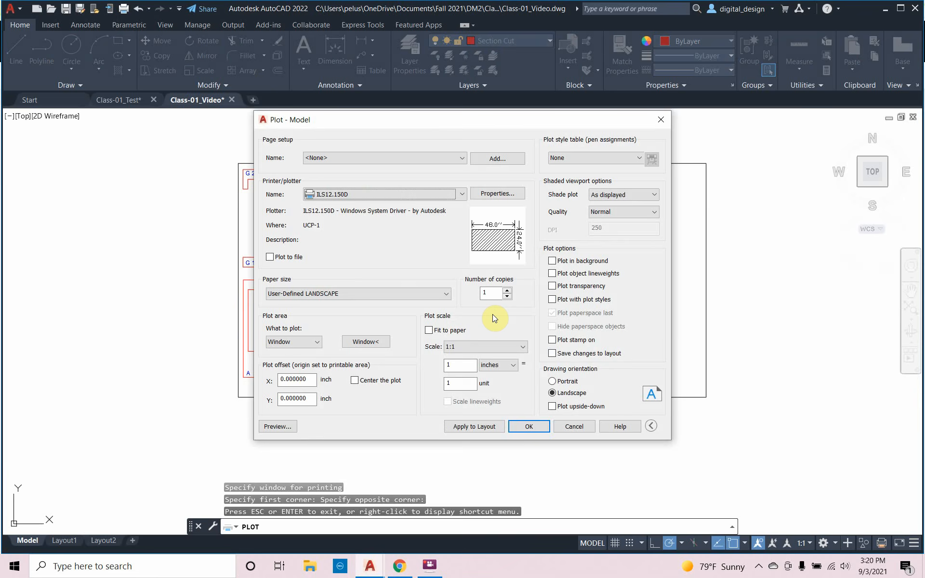
Open the ILS12.150D custom laser settings for manual control and reorder the colors, moving Black below Green and Blue ahead of Red
left_click(499, 193)
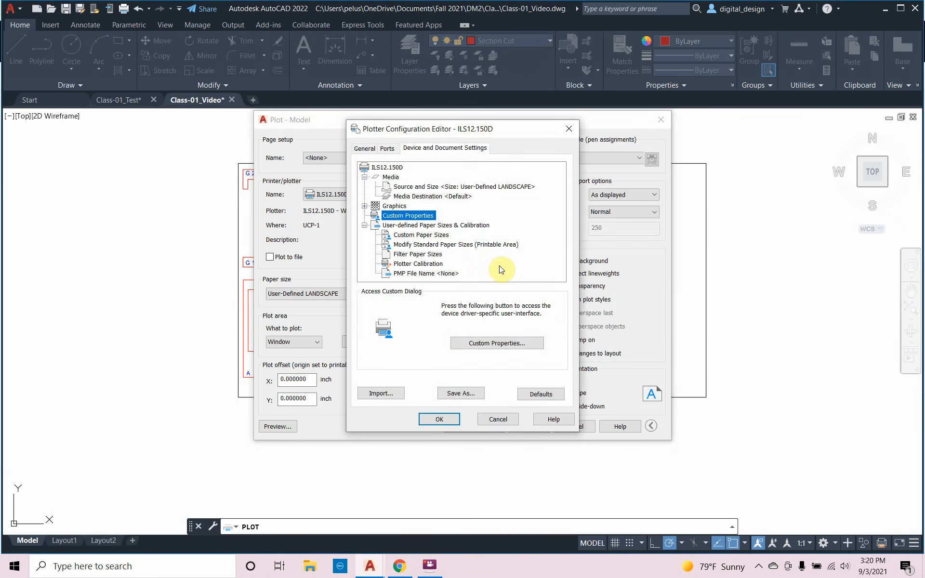
left_click(493, 343)
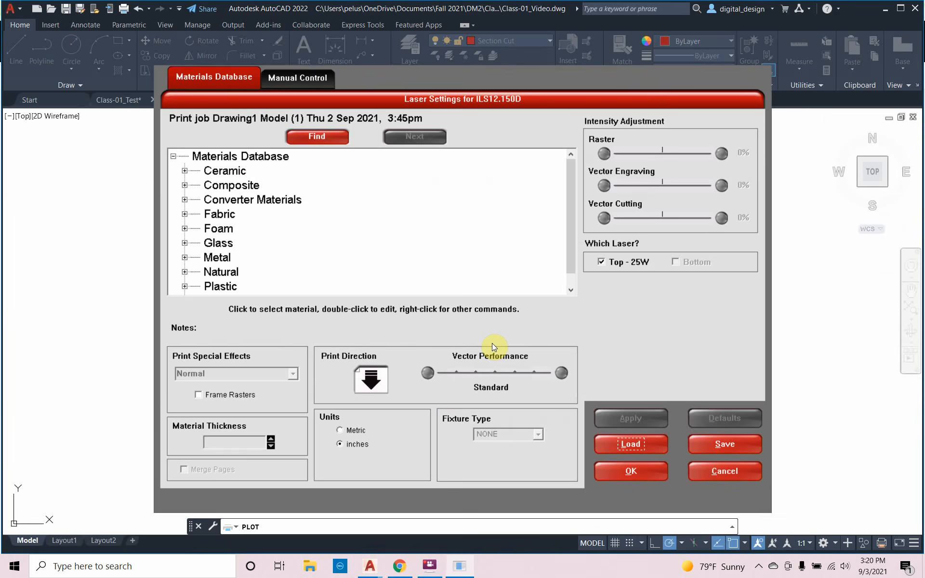
left_click(316, 81)
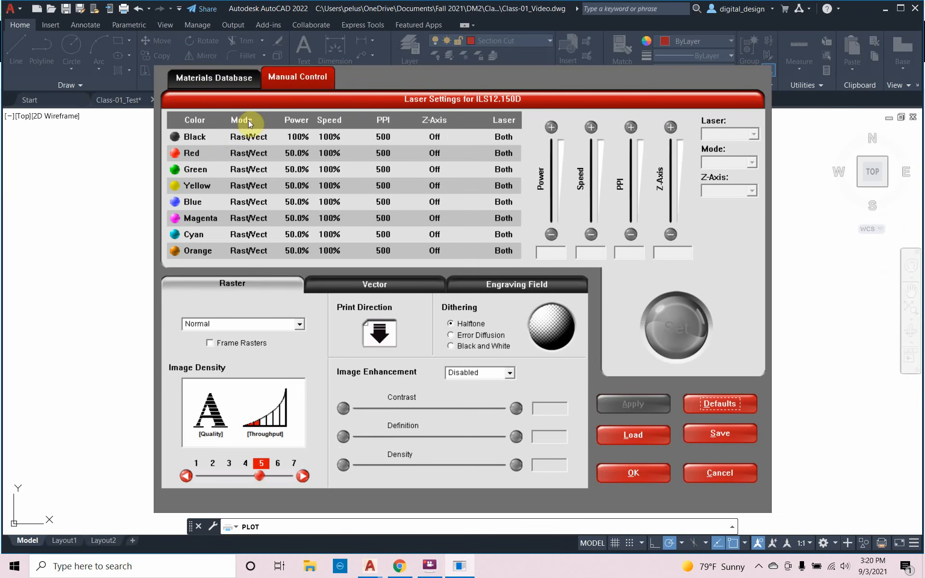
left_click_drag(222, 137, 227, 173)
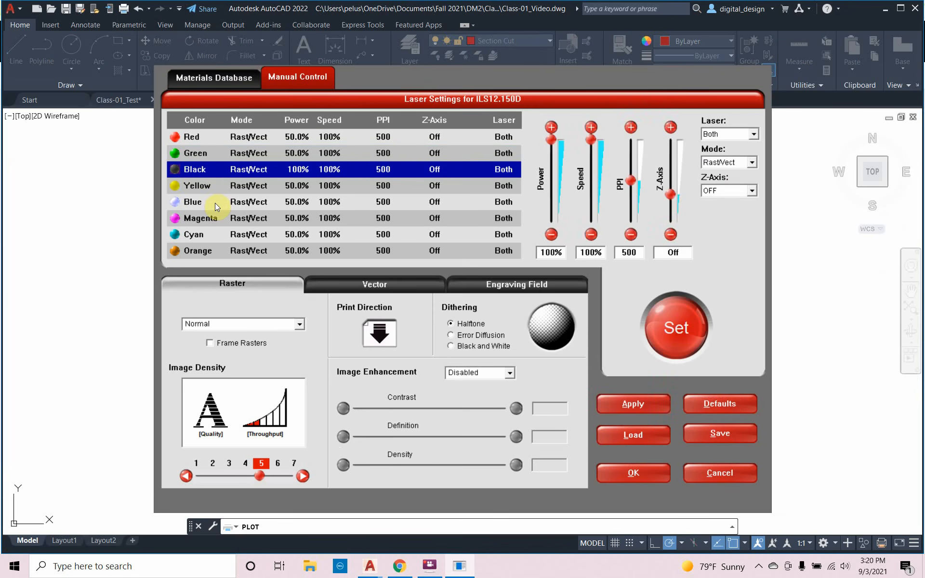
left_click_drag(215, 203, 219, 142)
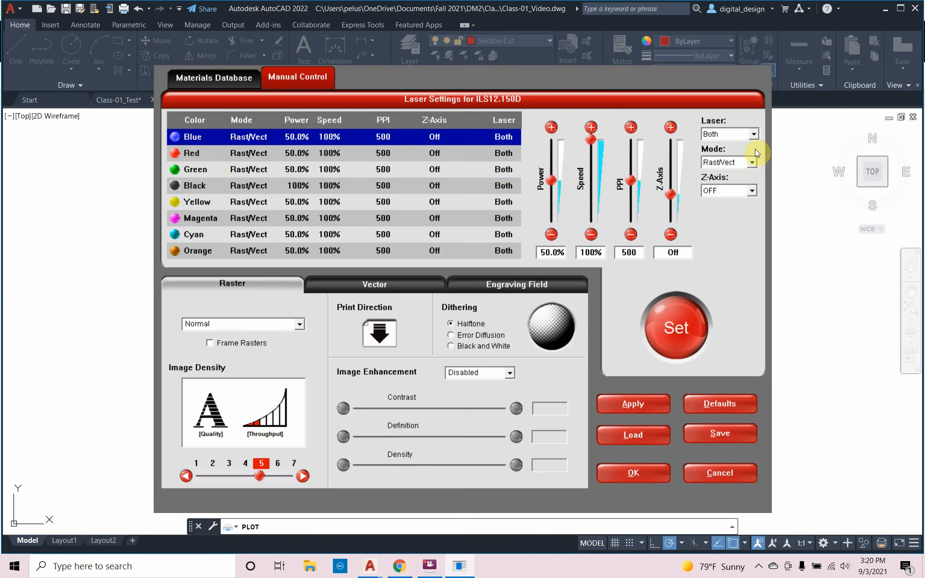
Set the laser mode for the Blue color to Vect
left_click(752, 162)
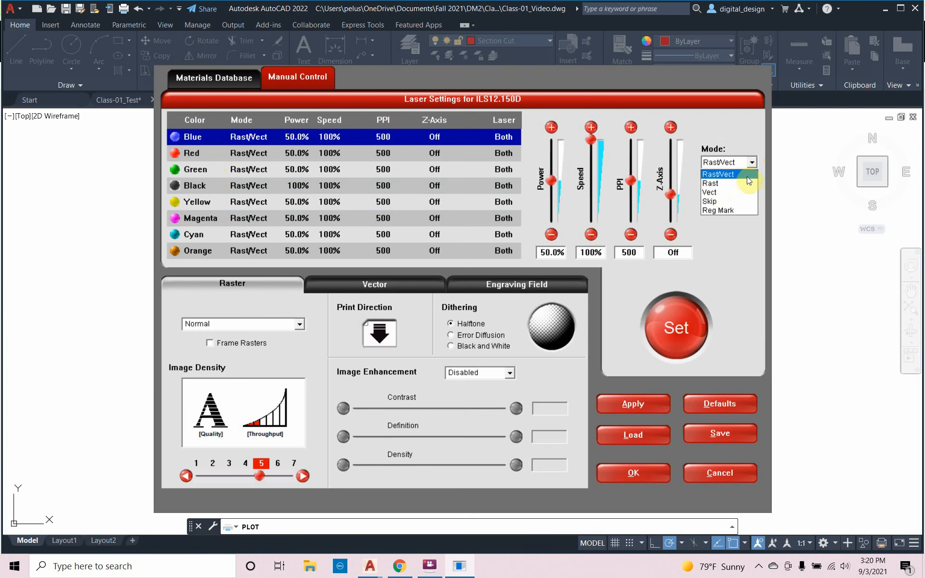
left_click(747, 183)
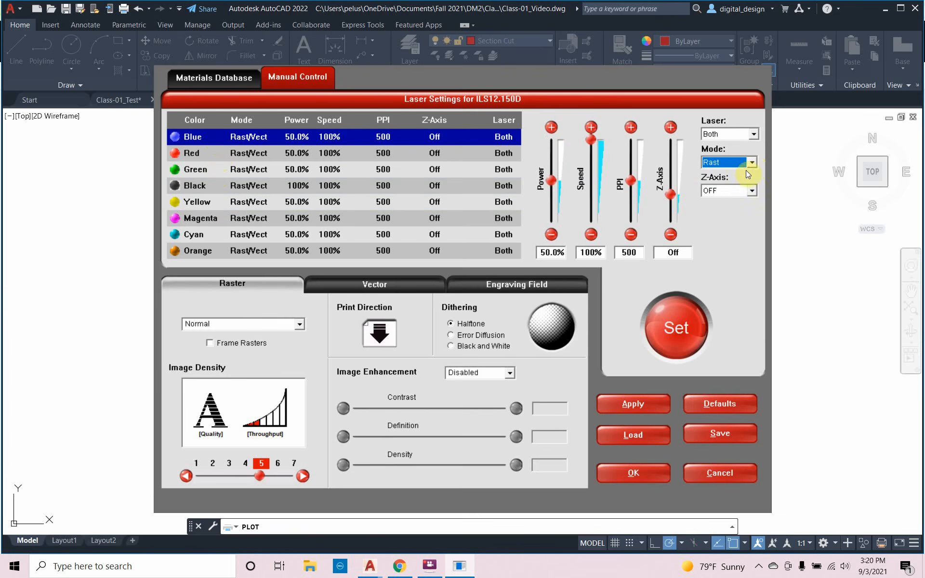
left_click(750, 139)
left_click(750, 138)
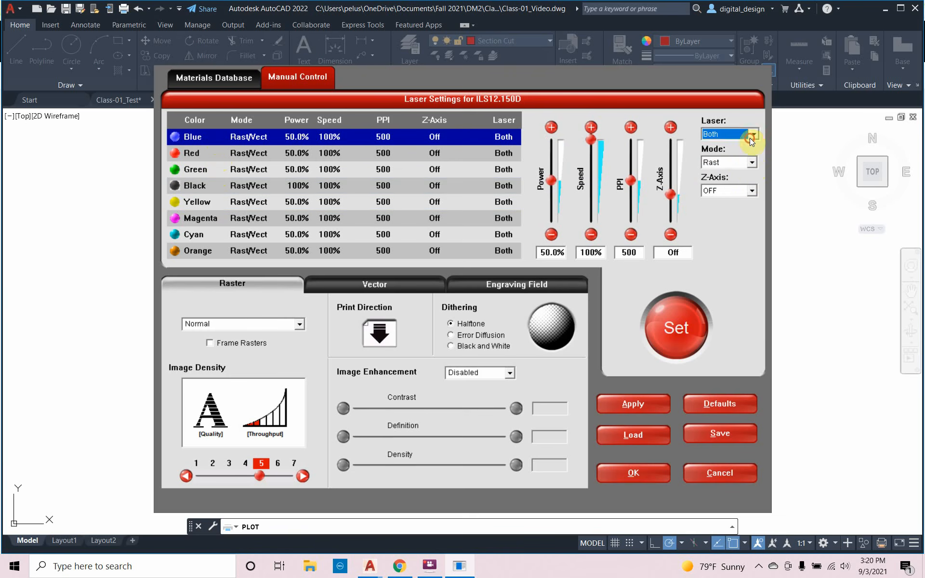
left_click(752, 163)
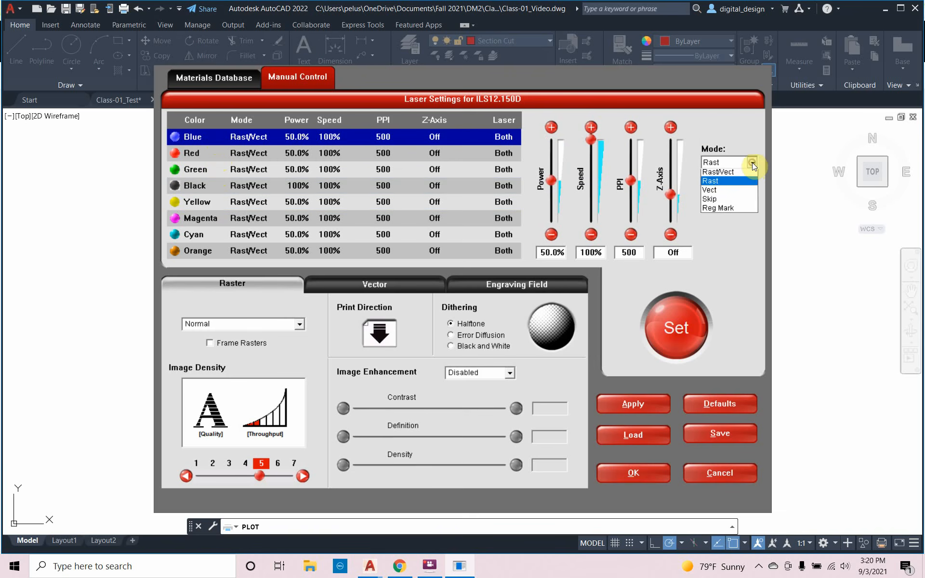
left_click(750, 192)
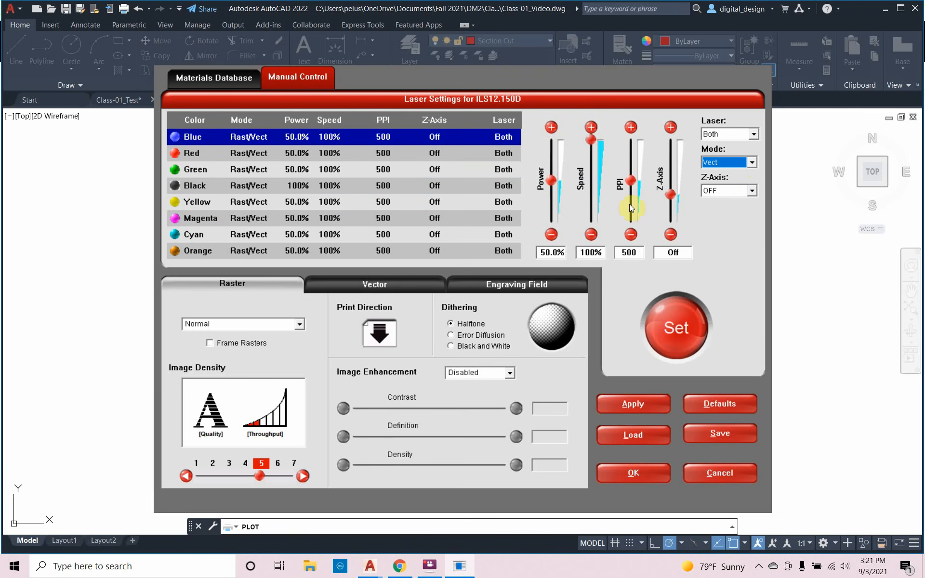
Give Blue 30% power and 30% speed, and commit its settings to the color list
double_click(563, 252)
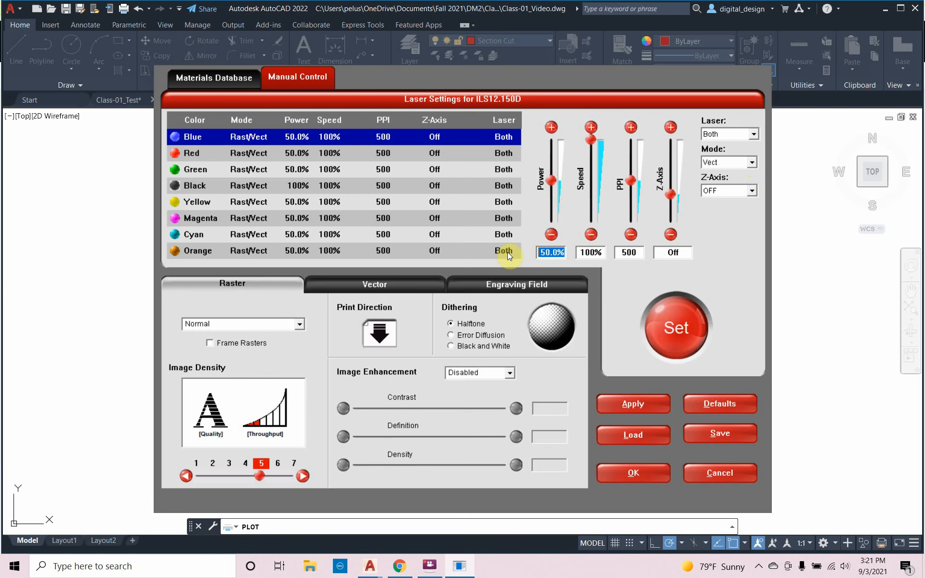
type("30")
key("Tab")
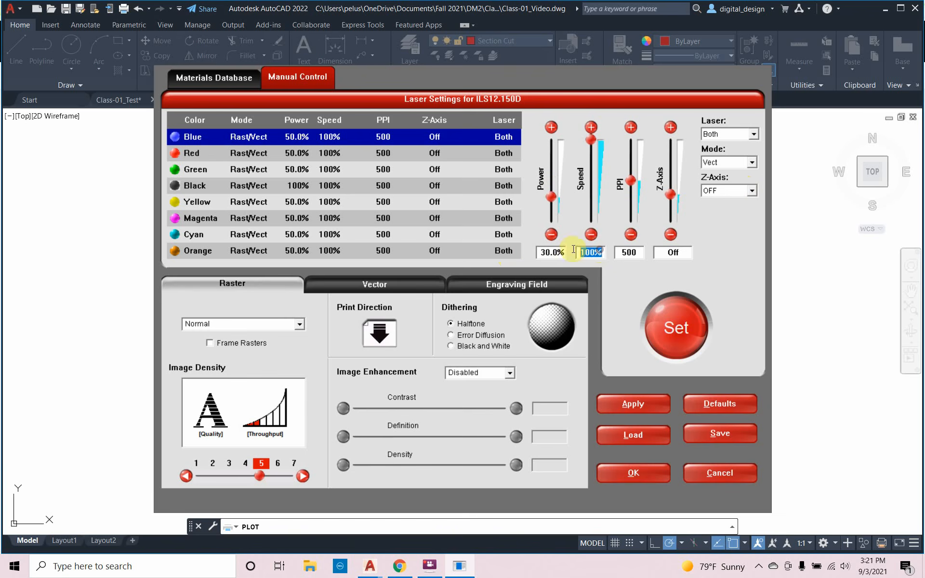
type("30")
key("Tab")
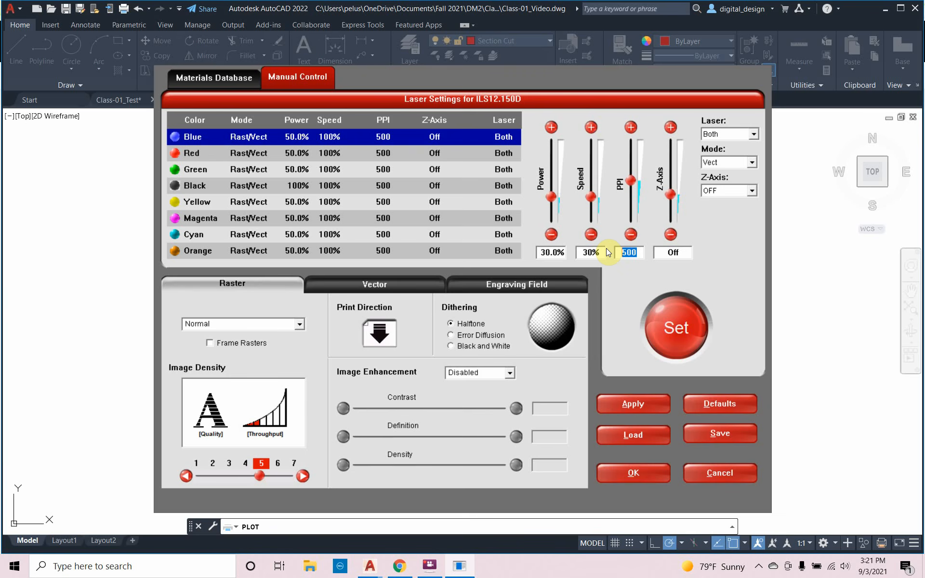
left_click(673, 326)
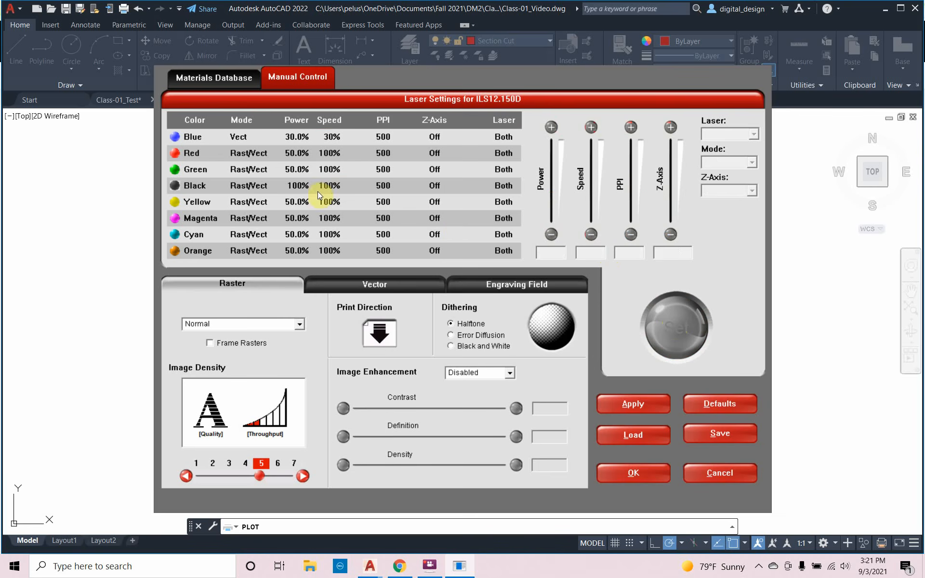
Set the Red color to Vect mode with 90% power
left_click(235, 154)
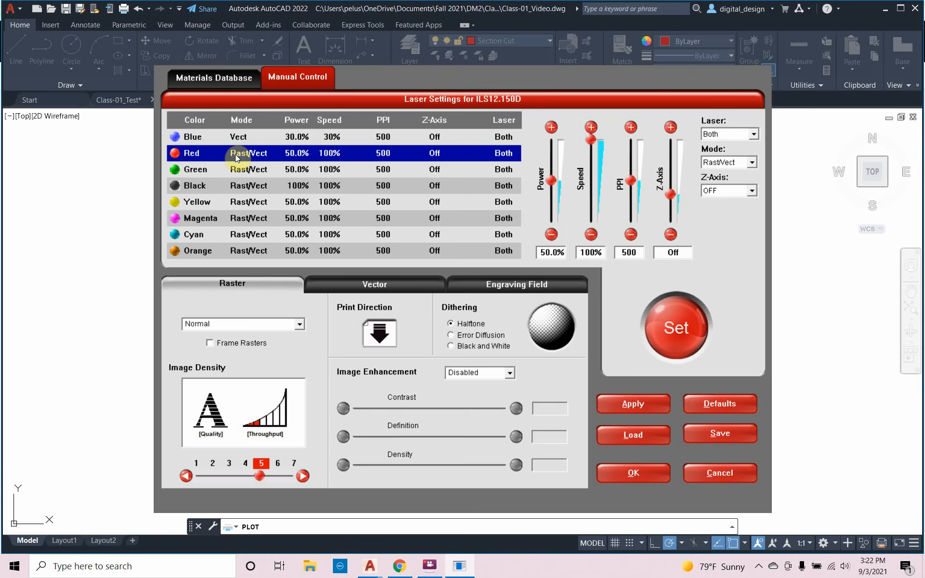
left_click(753, 163)
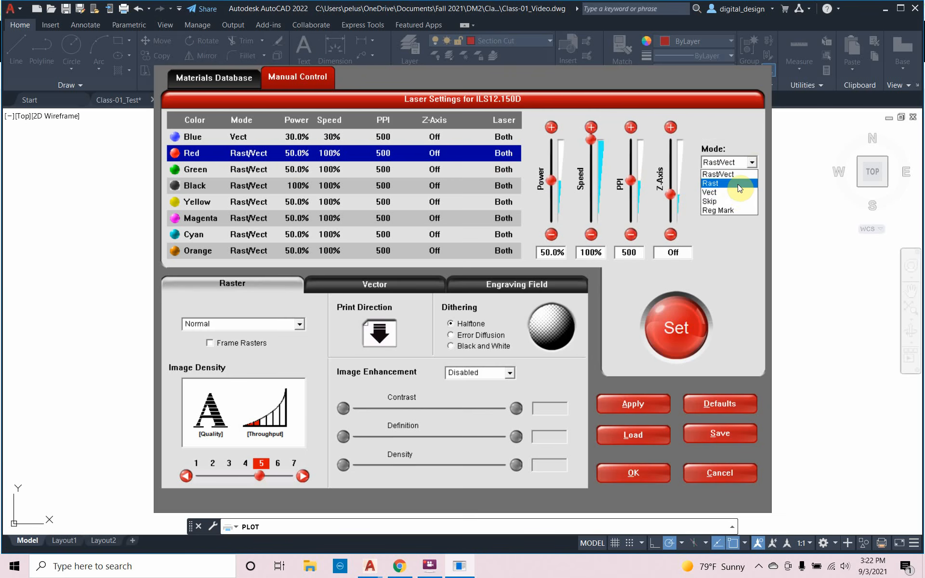
left_click(736, 192)
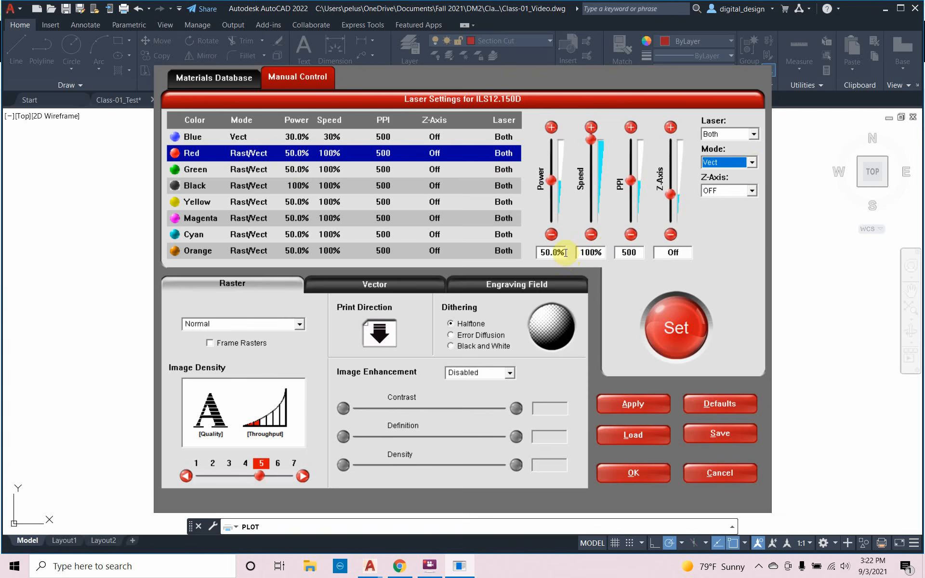
left_click_drag(565, 252, 543, 251)
type("90")
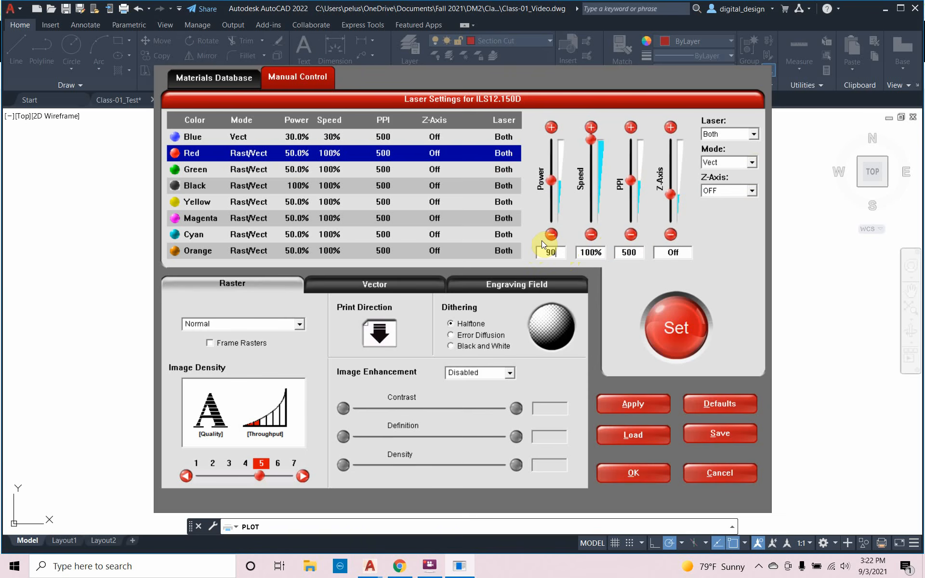
key("Tab")
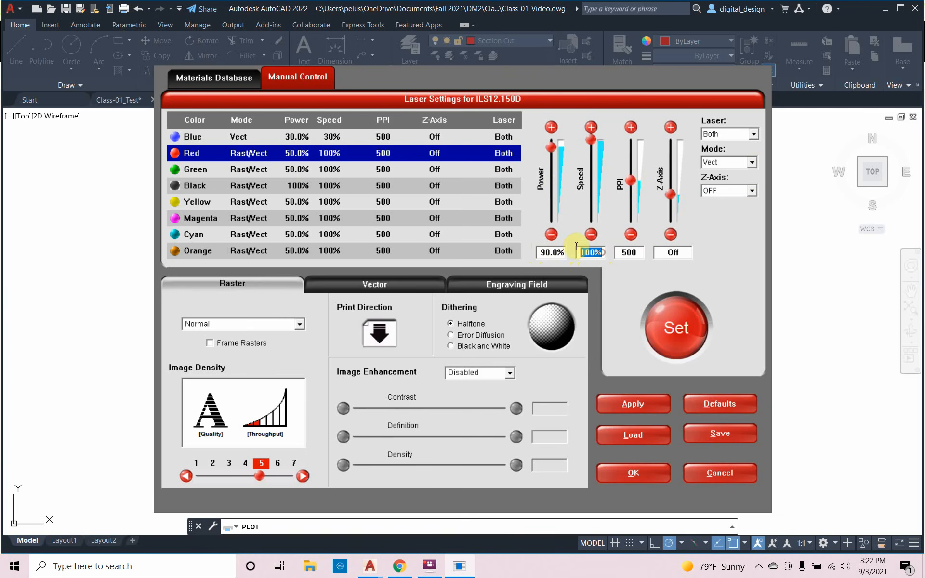
Set Red's speed to 4% and its PPI to 700, and commit its settings to the color list
type("30")
left_click(619, 248)
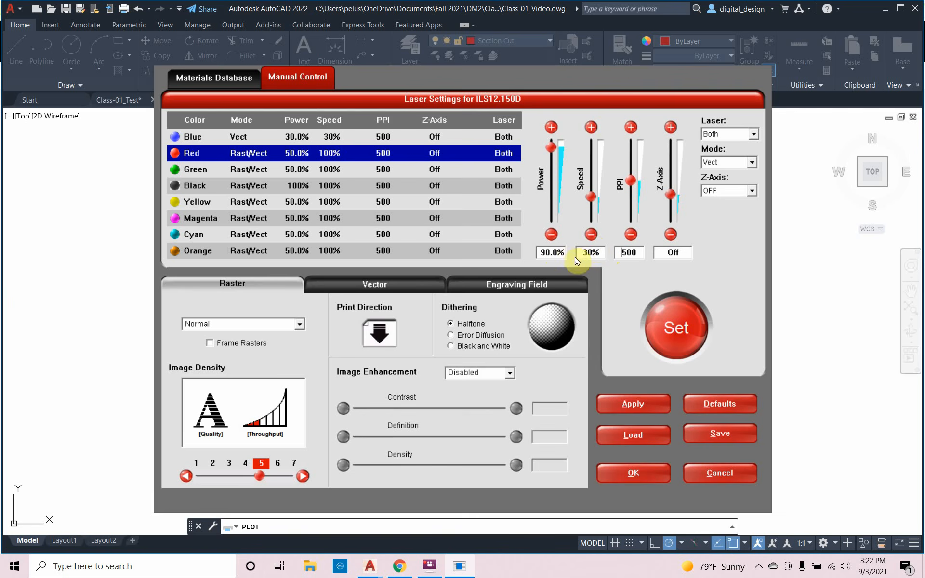
double_click(601, 256)
type("4")
left_click(618, 251)
double_click(627, 251)
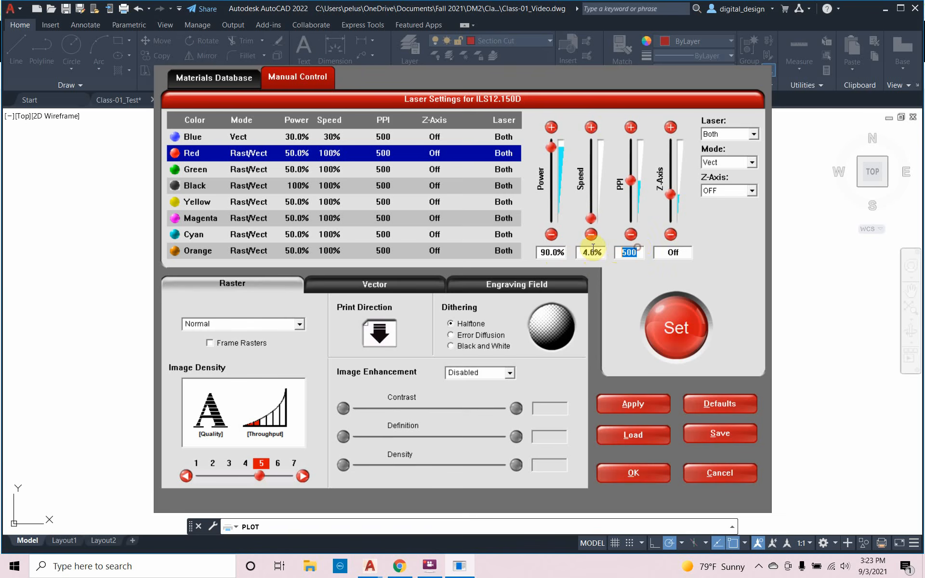
type("700")
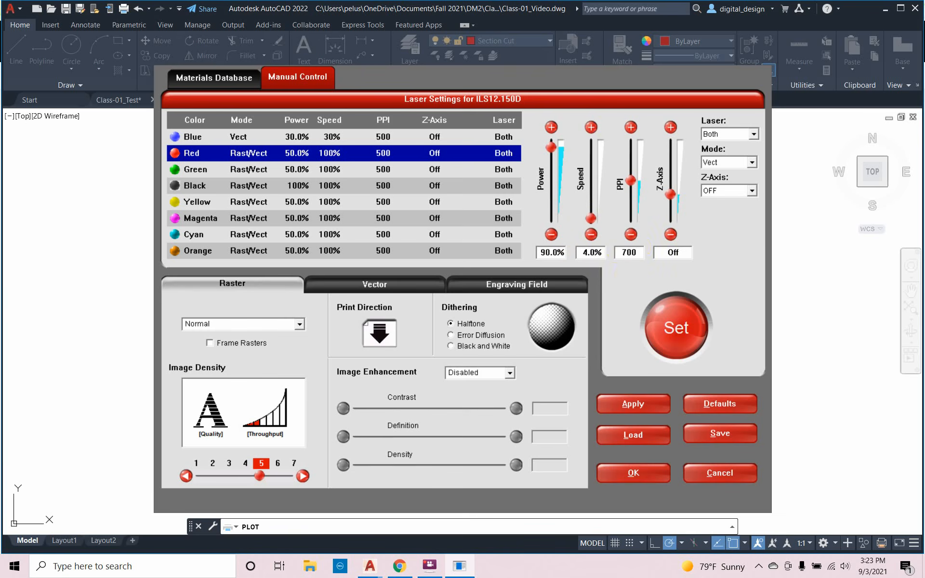
left_click(663, 315)
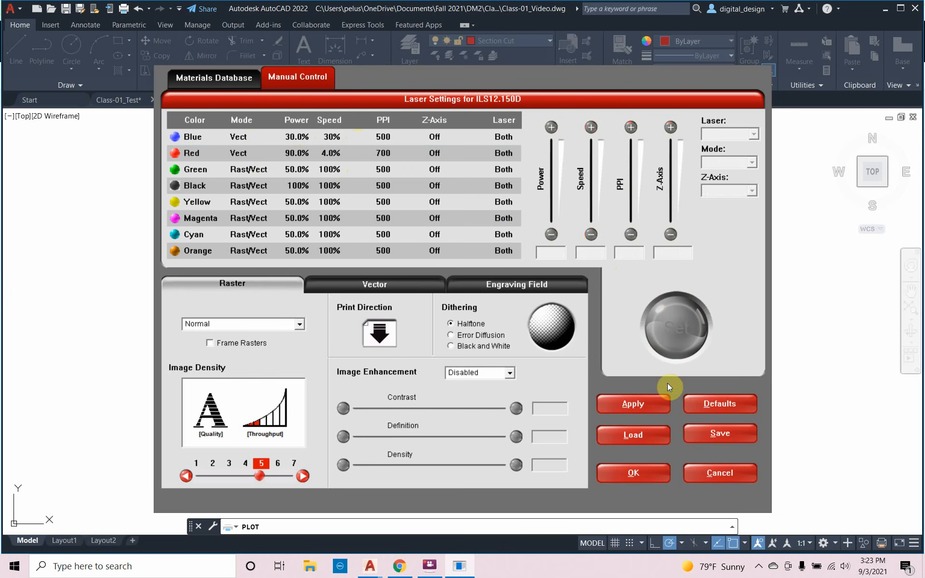
Apply the laser settings, accept a temporary PC3 file for this plot only, and plot the sheet to the laser cutter
left_click(635, 405)
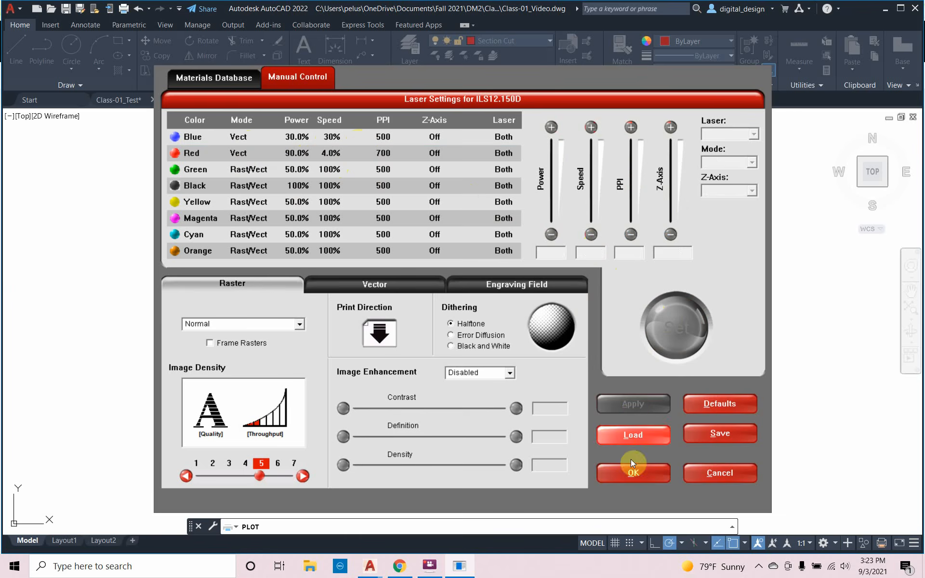
left_click(632, 472)
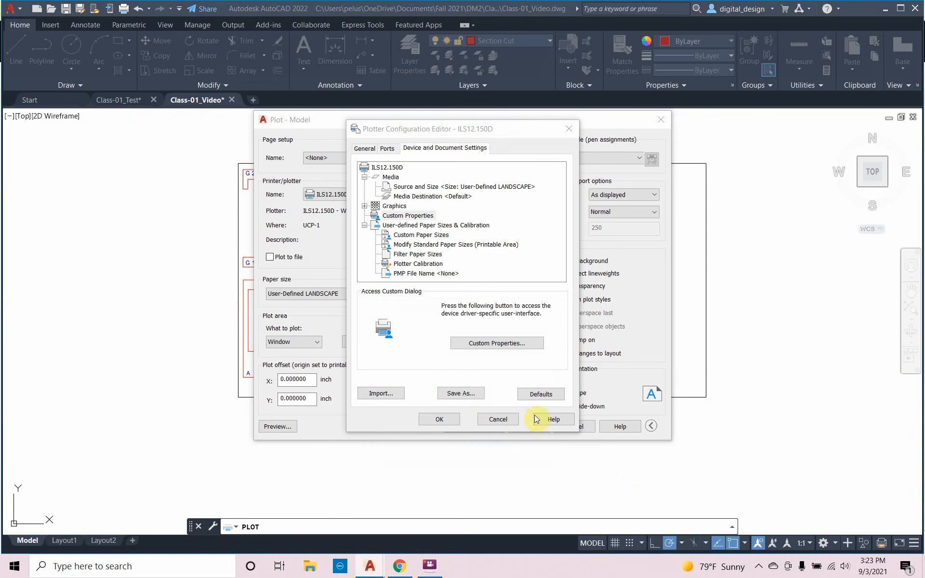
left_click(439, 419)
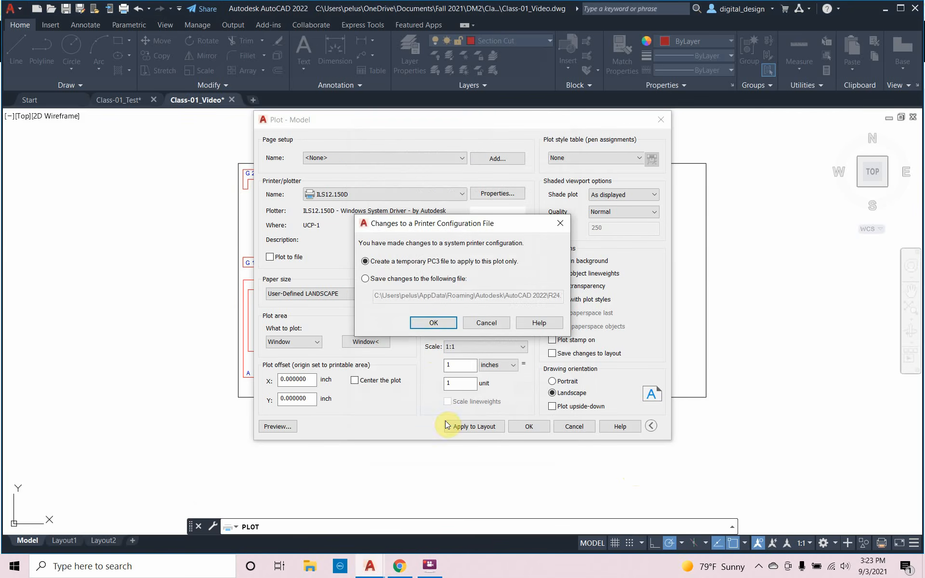
left_click(433, 324)
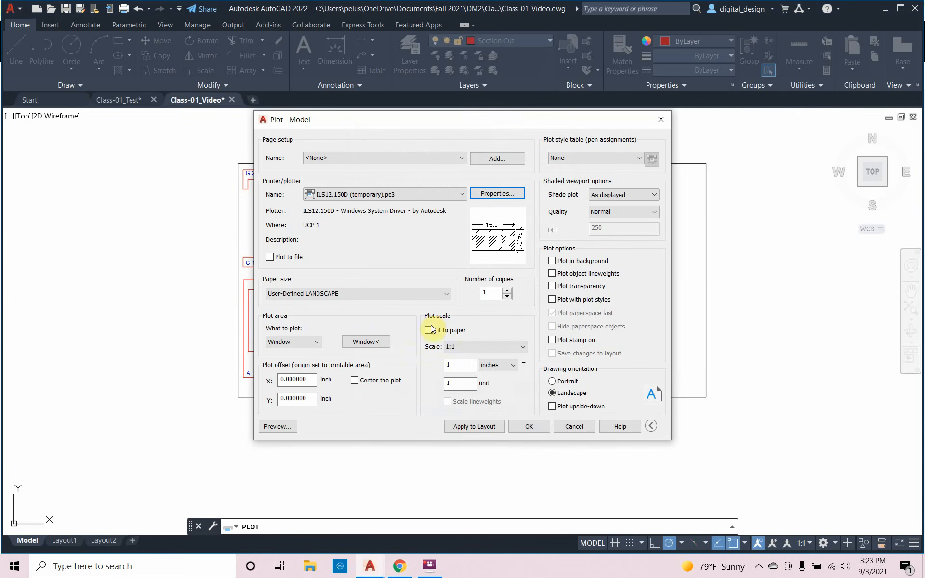
left_click(530, 427)
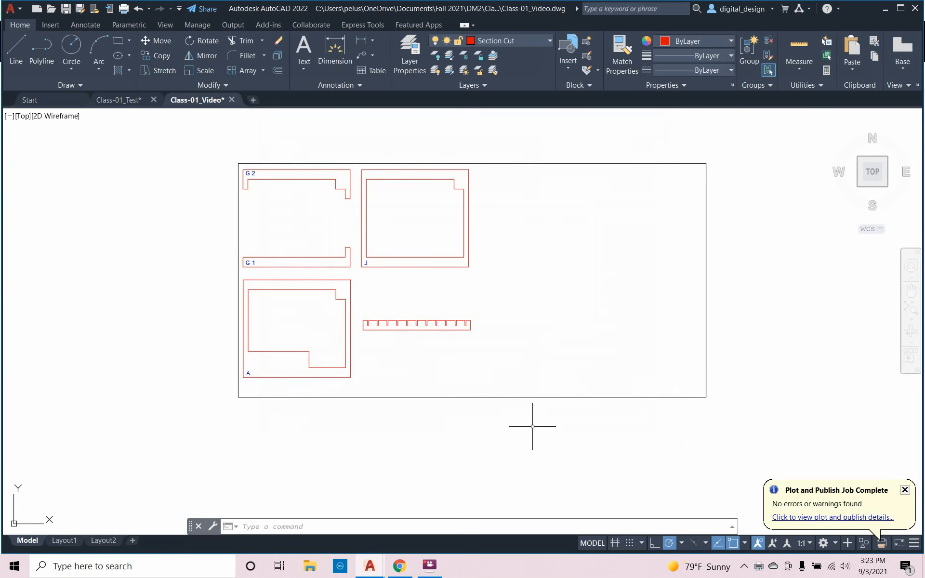
Minimize AutoCAD and the browser showing the material settings table to reveal the desktop
left_click(885, 11)
left_click(883, 11)
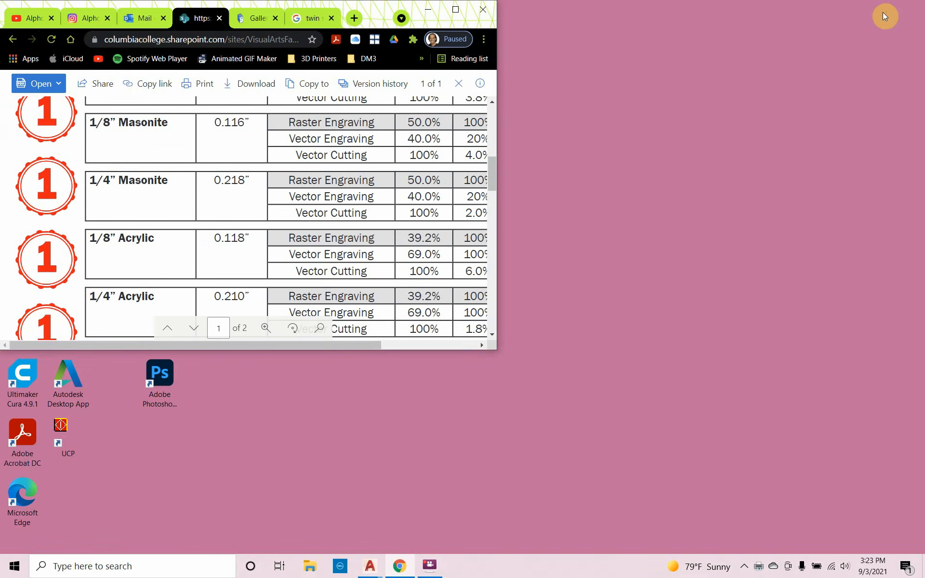
left_click(455, 10)
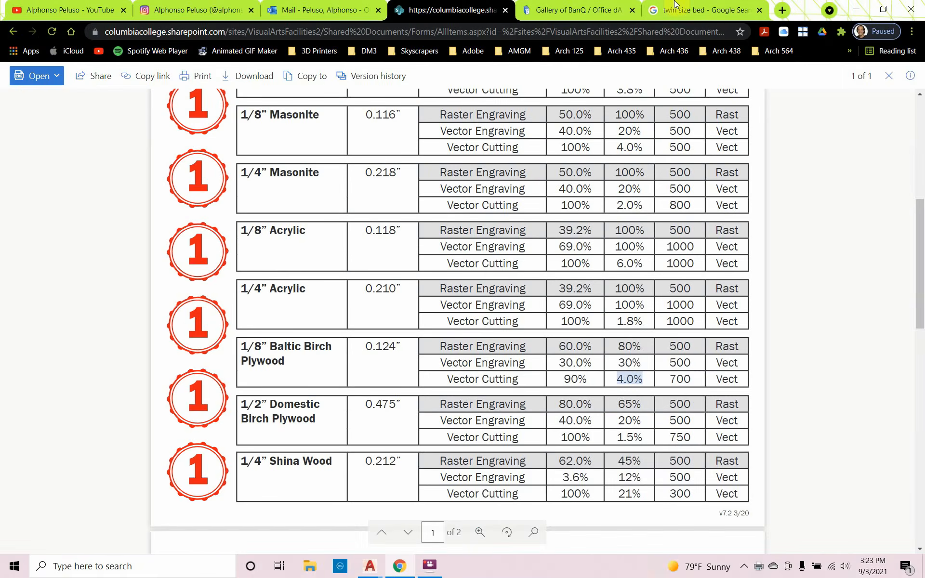
left_click(857, 9)
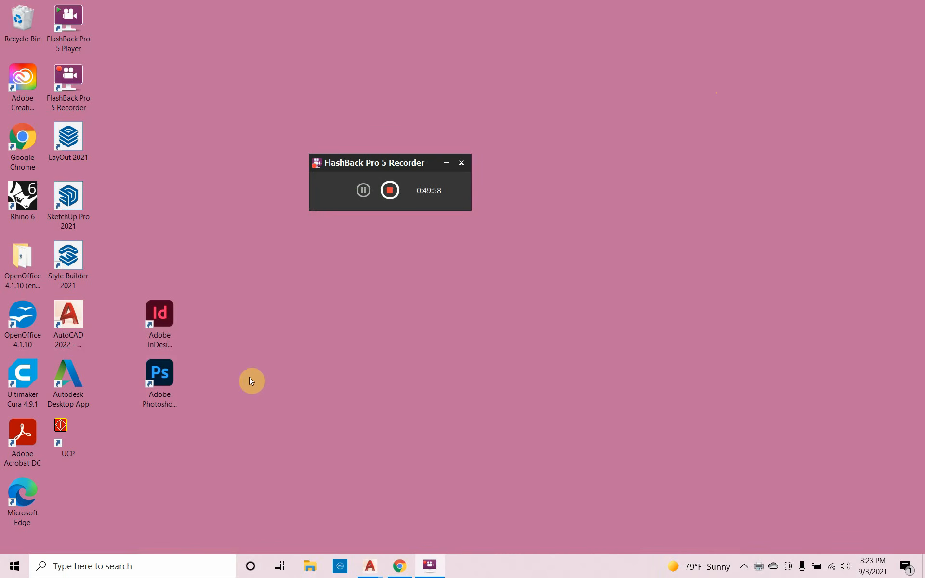
Open the UCP laser control panel and examine the plotted panel outlines up close and at full view
left_click(70, 426)
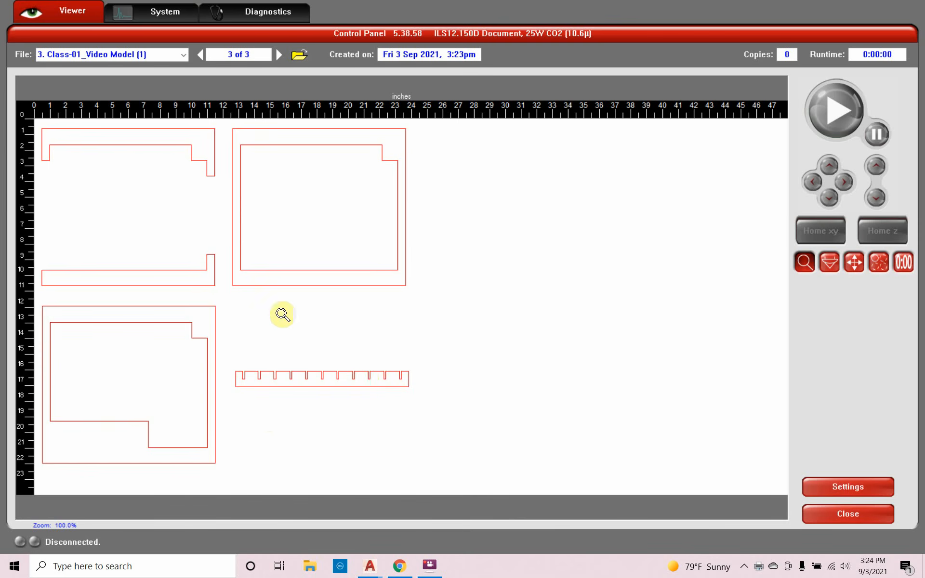
left_click(247, 283)
left_click(241, 278)
left_click(241, 278)
left_click(241, 277)
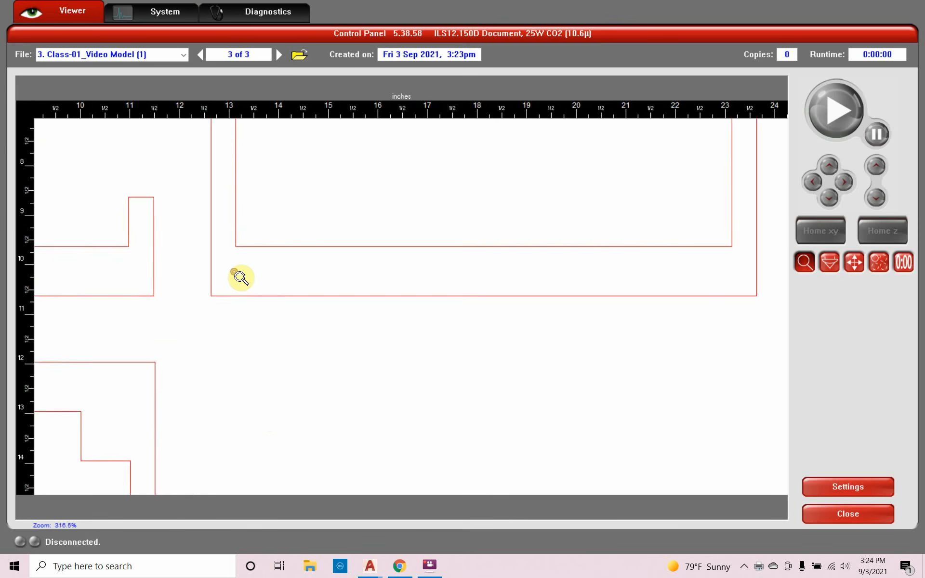
left_click(241, 277)
left_click(241, 278)
left_click(241, 278)
scroll(240, 278, "down", 5)
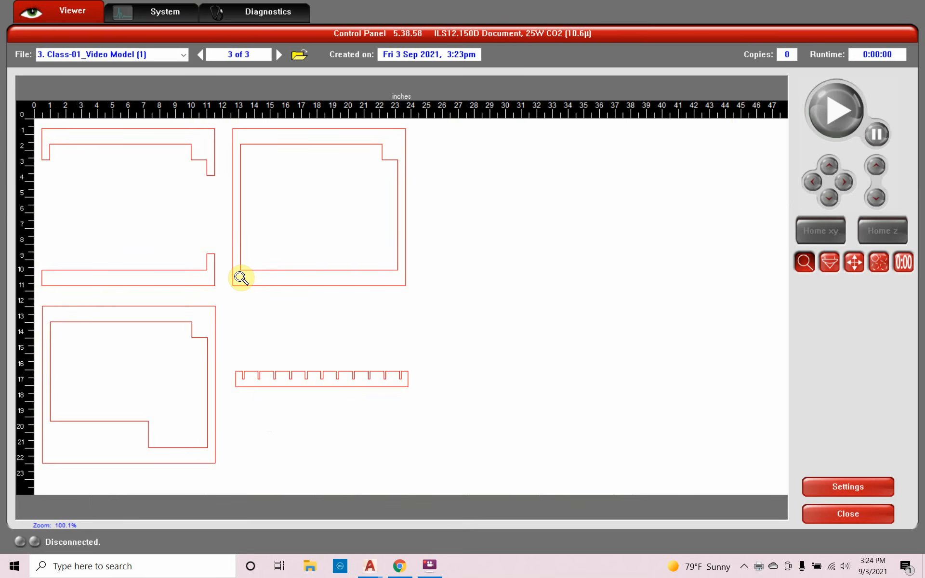
Switch back to the Class-01_Video.dwg drawing in AutoCAD and dismiss the plot completion notification
mouse_move(364, 570)
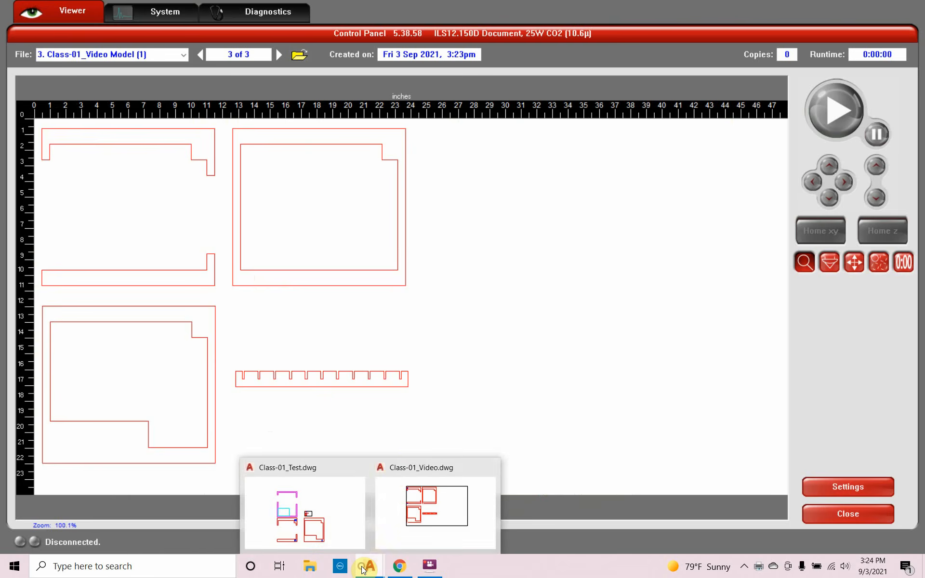
left_click(392, 480)
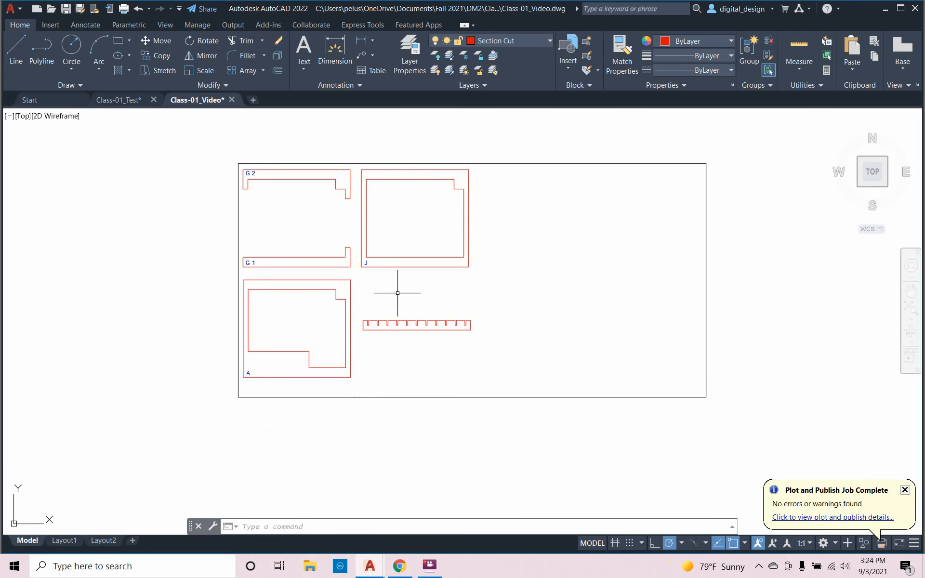
left_click(903, 493)
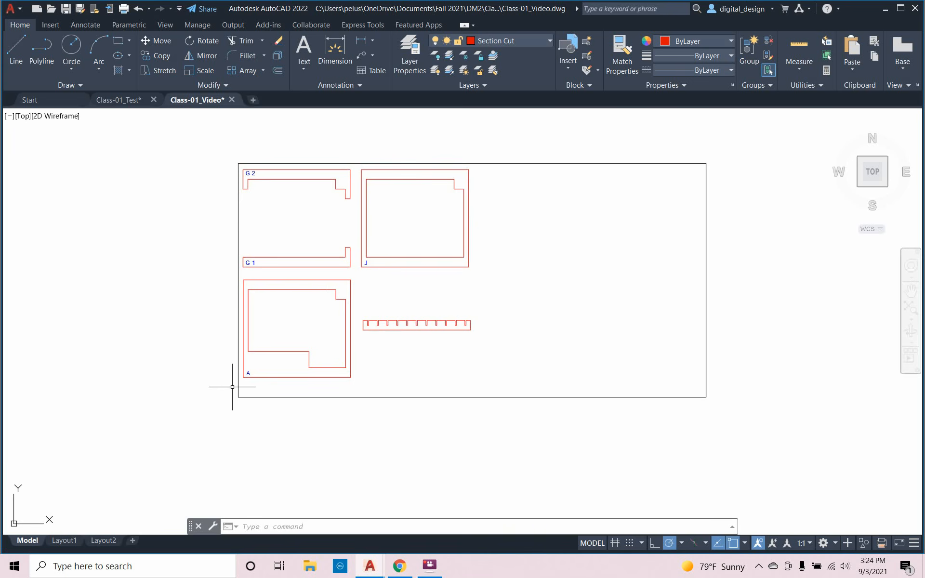
Change the font of the A label on the lower panel to simplex and finish the text edit
scroll(233, 386, "up", 10)
scroll(314, 307, "up", 9)
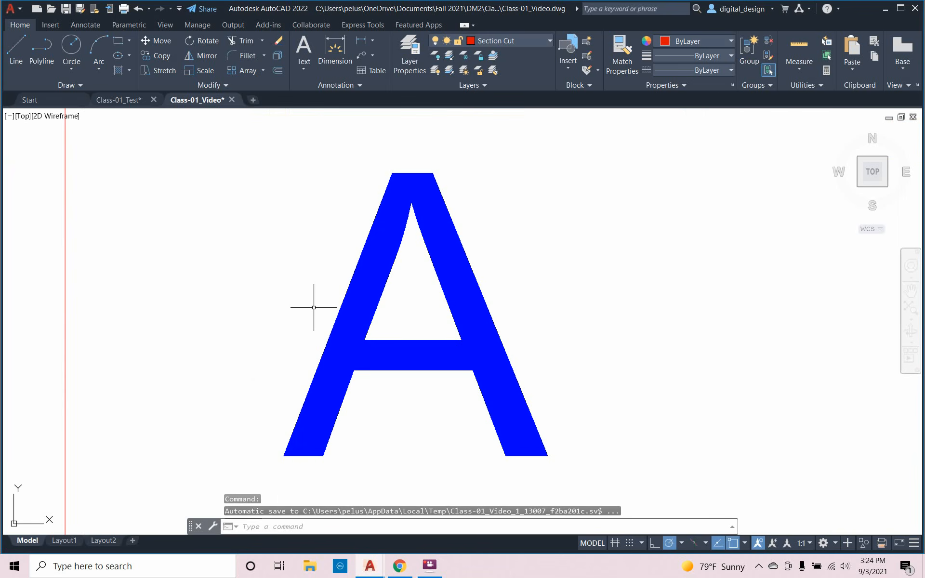
scroll(314, 307, "down", 6)
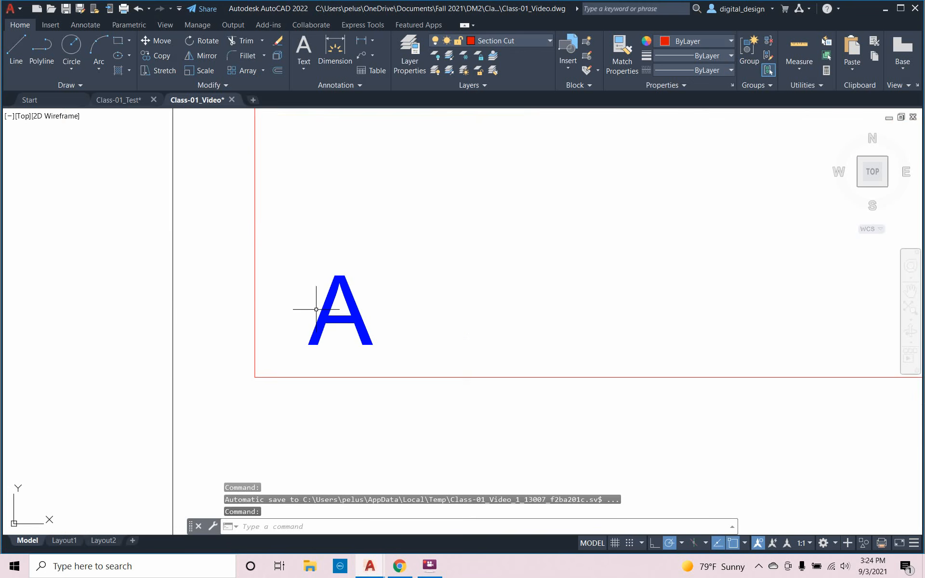
scroll(316, 309, "down", 4)
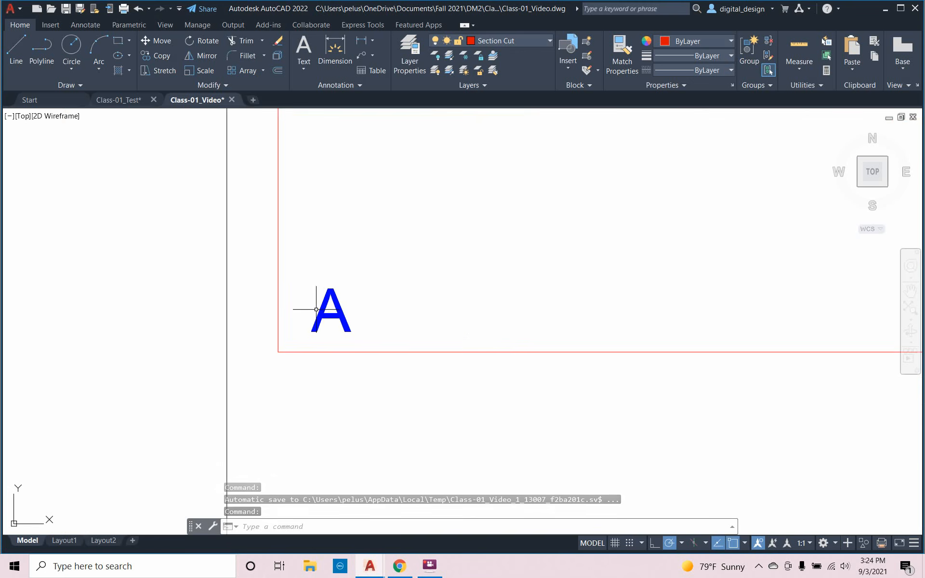
left_click(330, 302)
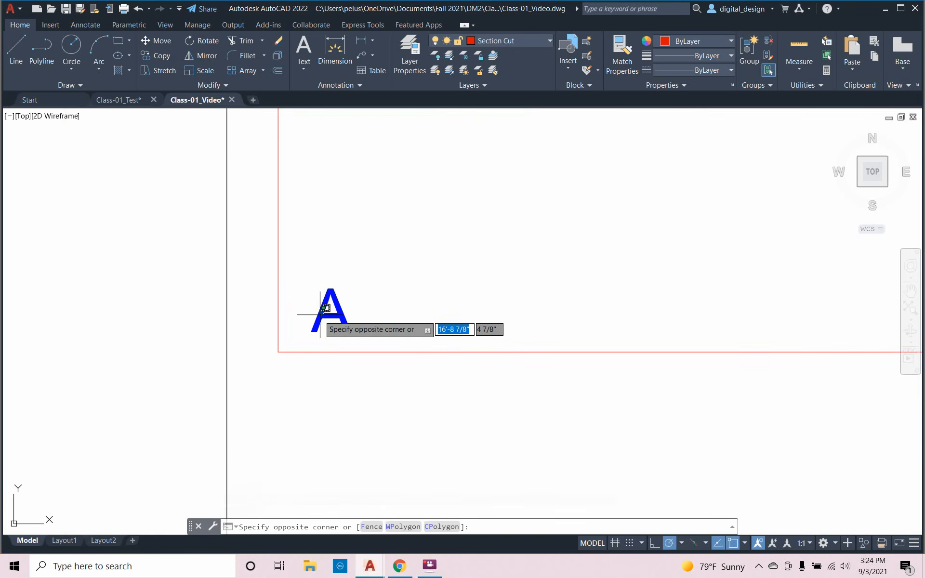
key("Escape")
key("Escape")
double_click(320, 313)
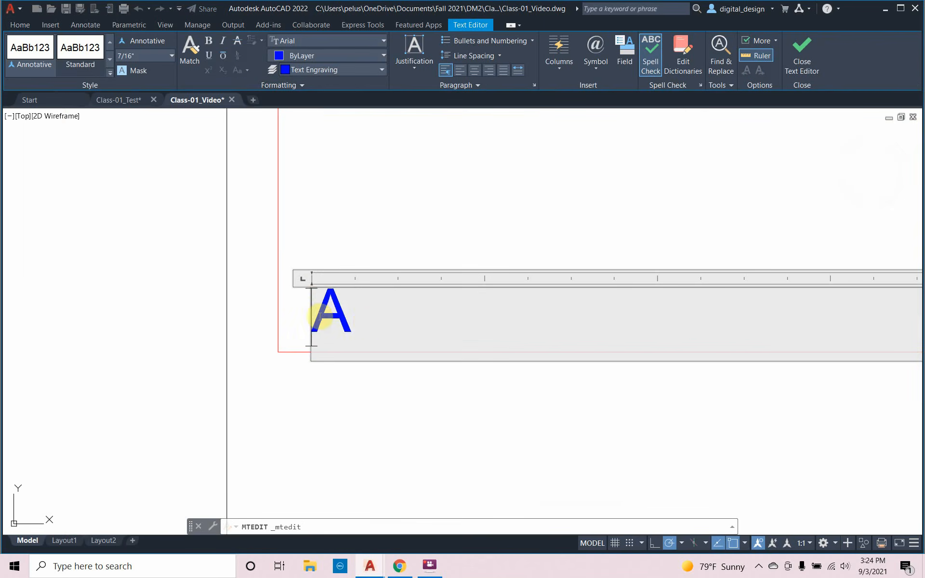
left_click_drag(366, 320, 320, 319)
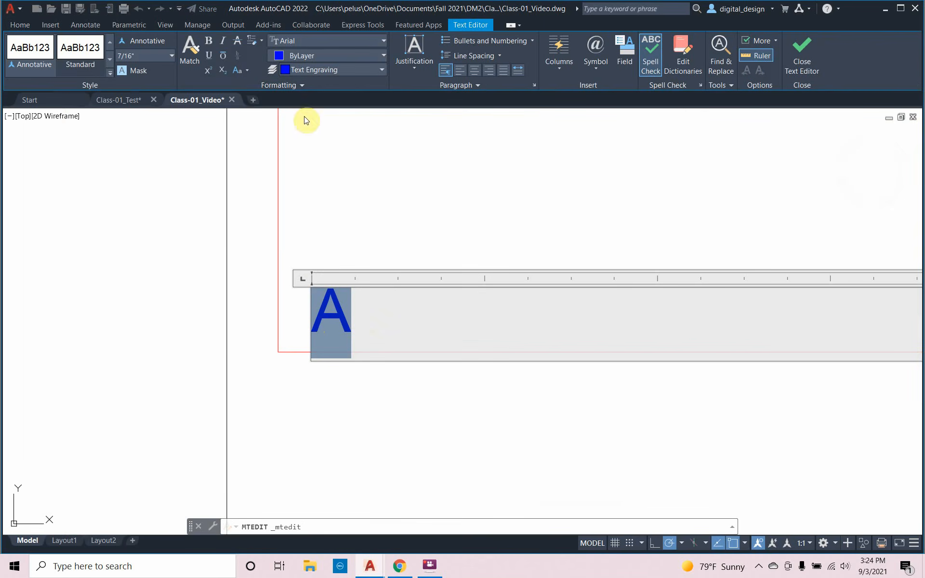
left_click(384, 40)
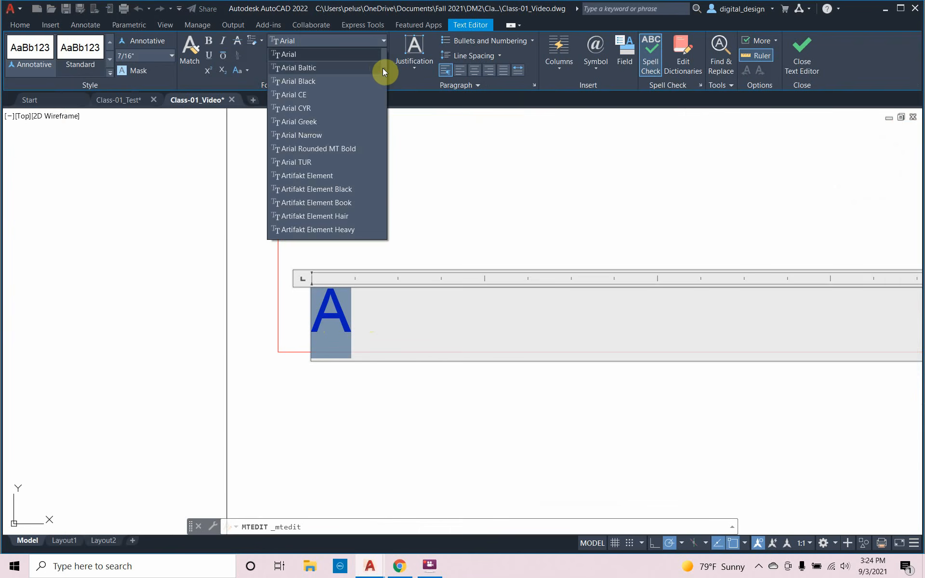
scroll(384, 71, "down", 20)
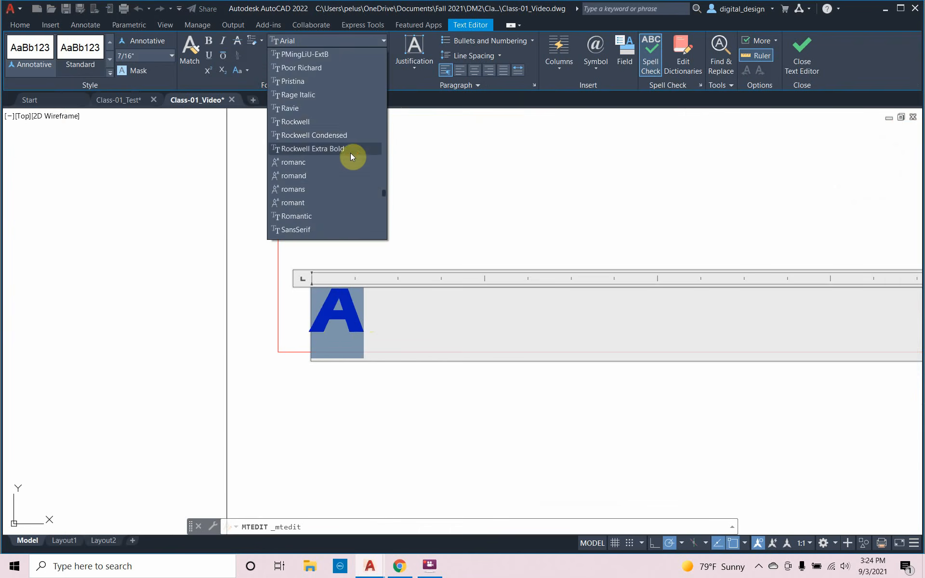
scroll(328, 186, "down", 7)
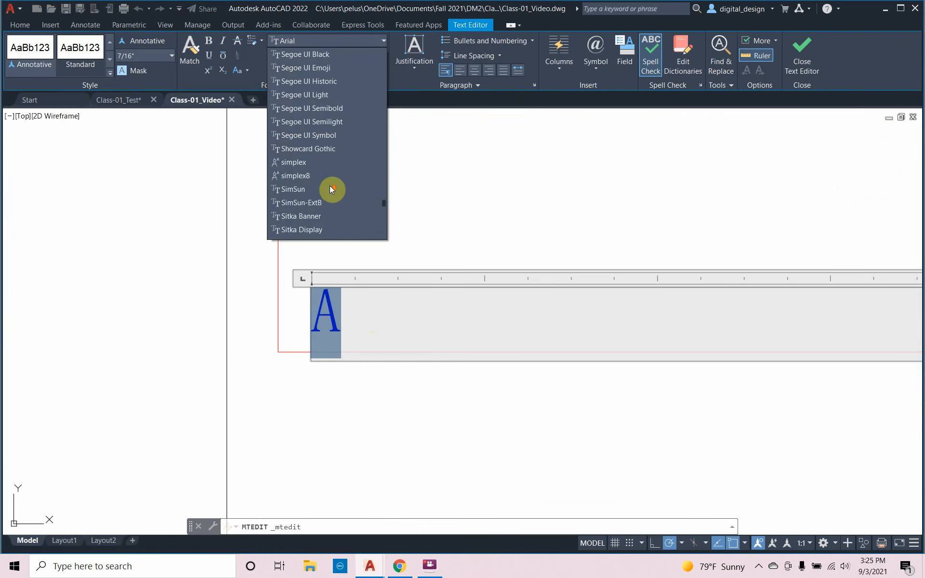
scroll(330, 189, "up", 1)
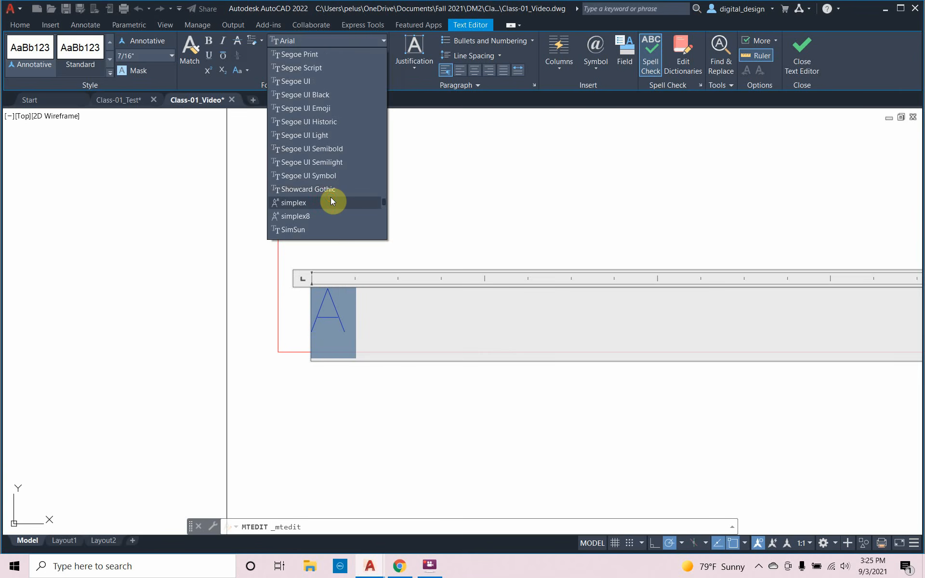
left_click(330, 201)
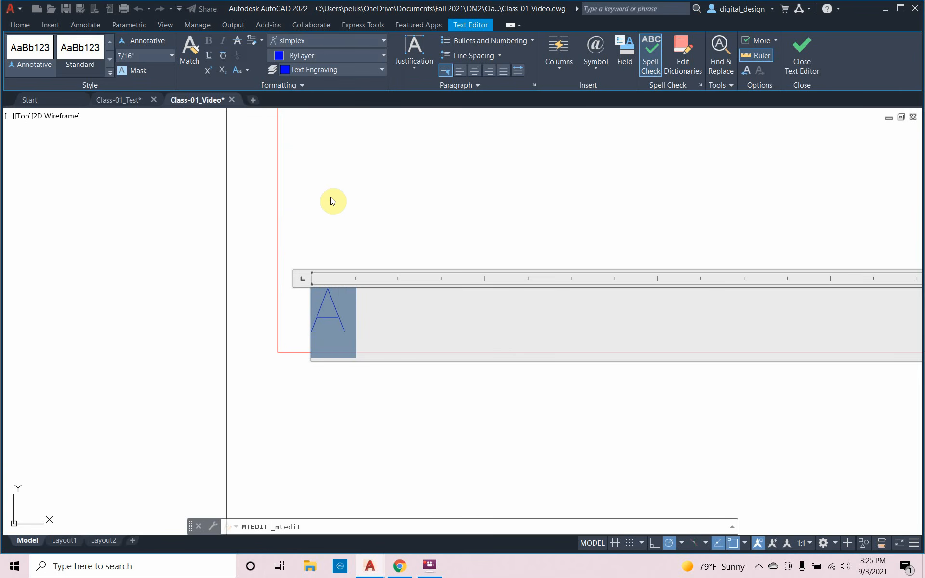
left_click(334, 374)
Change the font of the whole G 1 label to simplex and finish the text edit
scroll(329, 366, "down", 9)
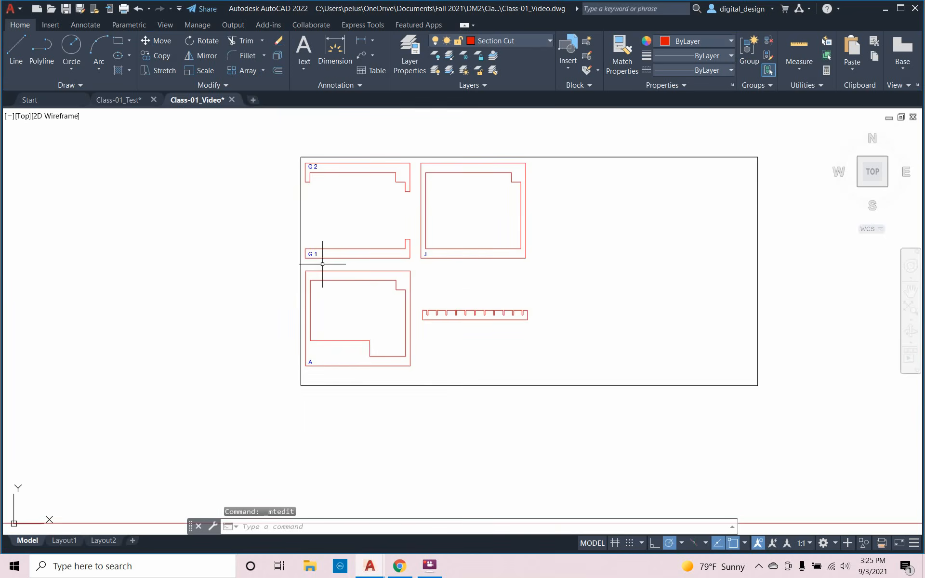
scroll(314, 205, "up", 2)
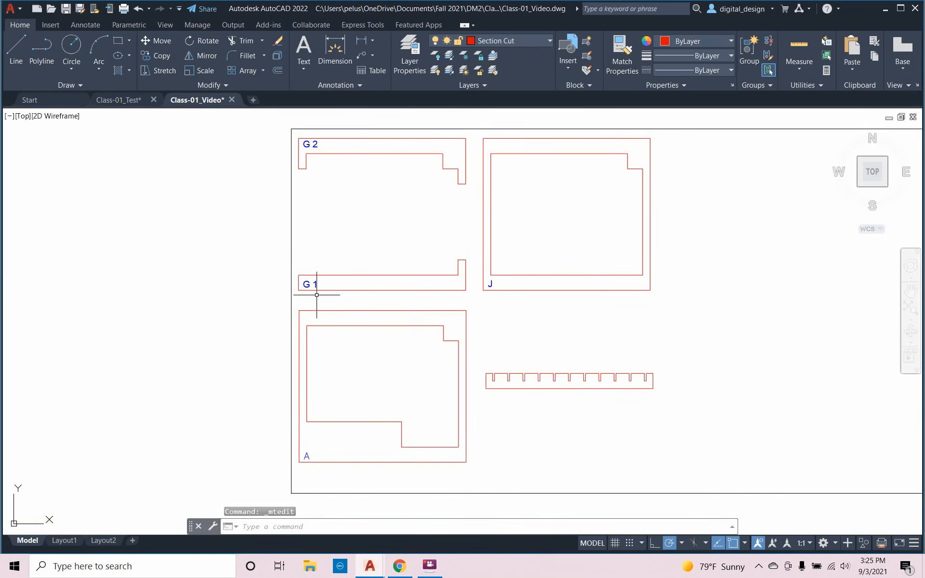
scroll(315, 285, "up", 9)
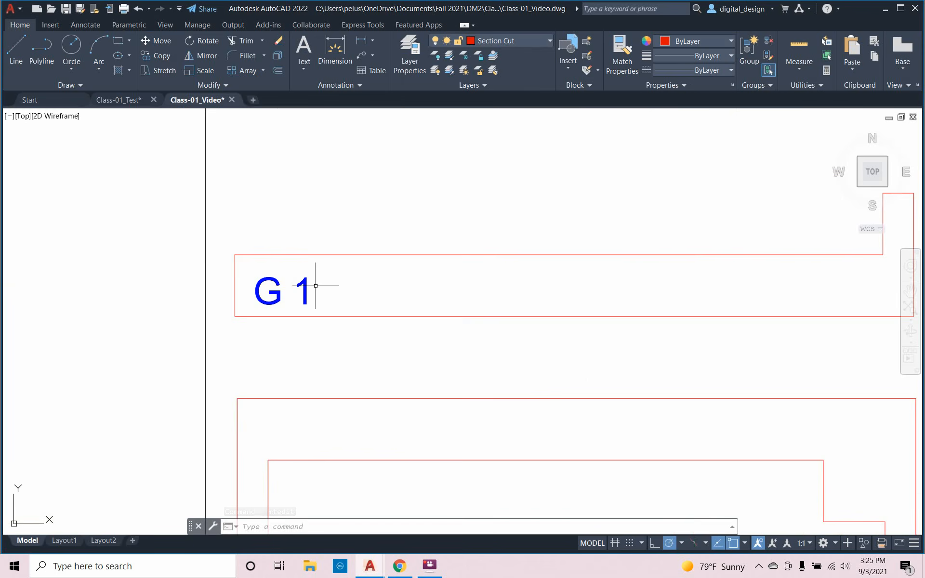
double_click(309, 290)
left_click_drag(310, 289, 254, 290)
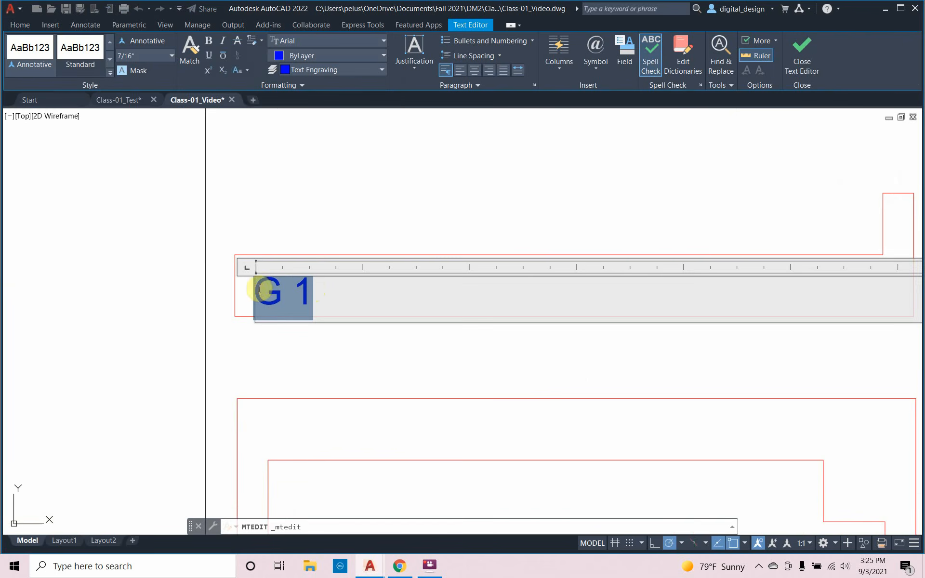
left_click(351, 41)
scroll(334, 147, "down", 15)
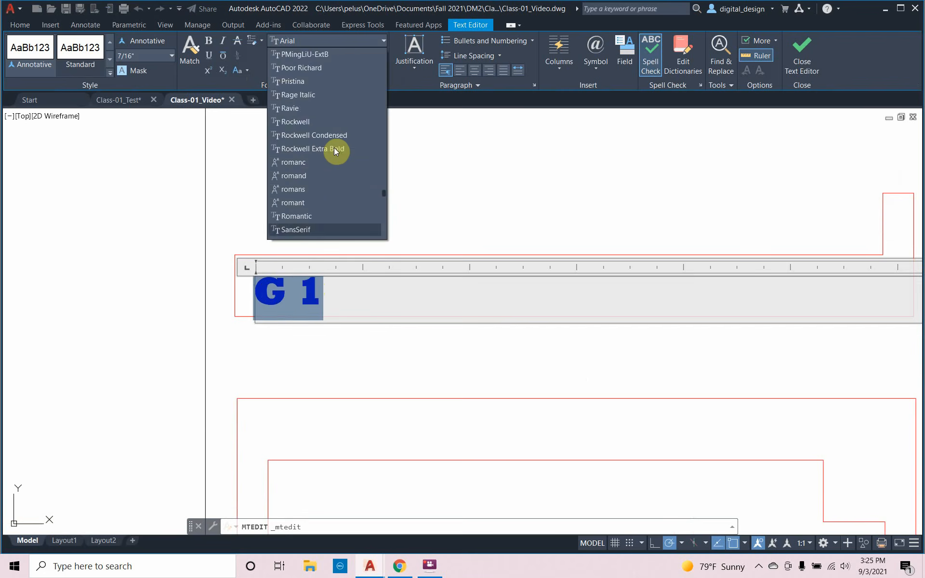
scroll(331, 183, "down", 13)
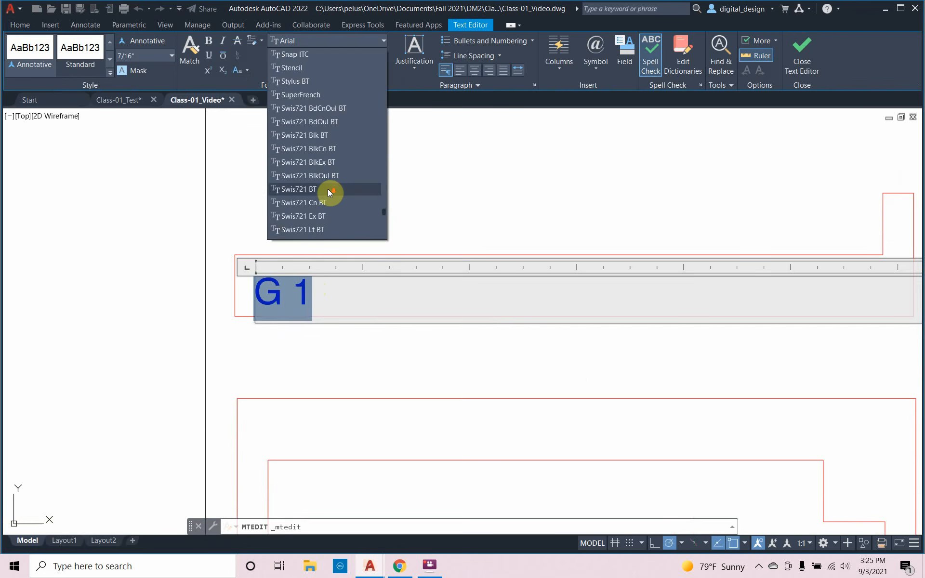
scroll(327, 189, "down", 14)
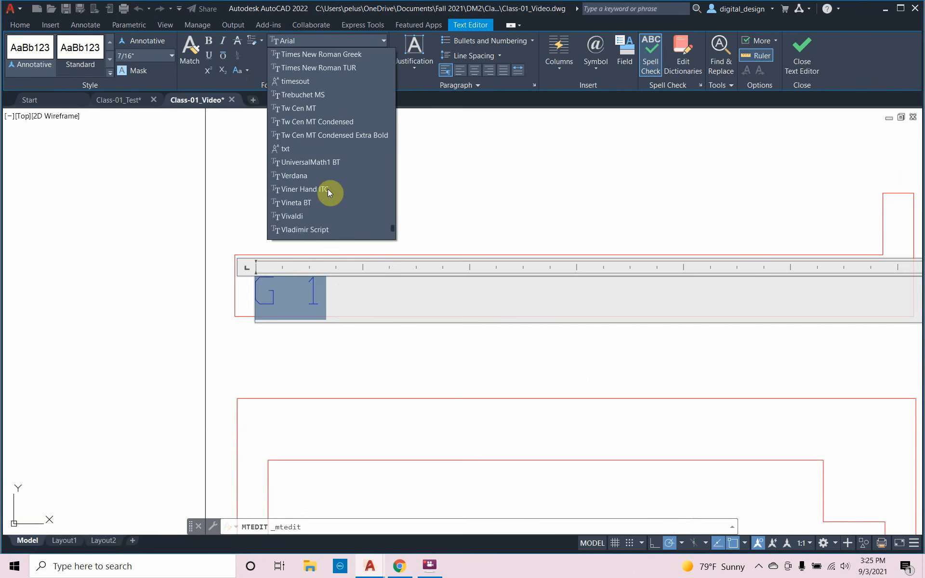
scroll(328, 189, "down", 5)
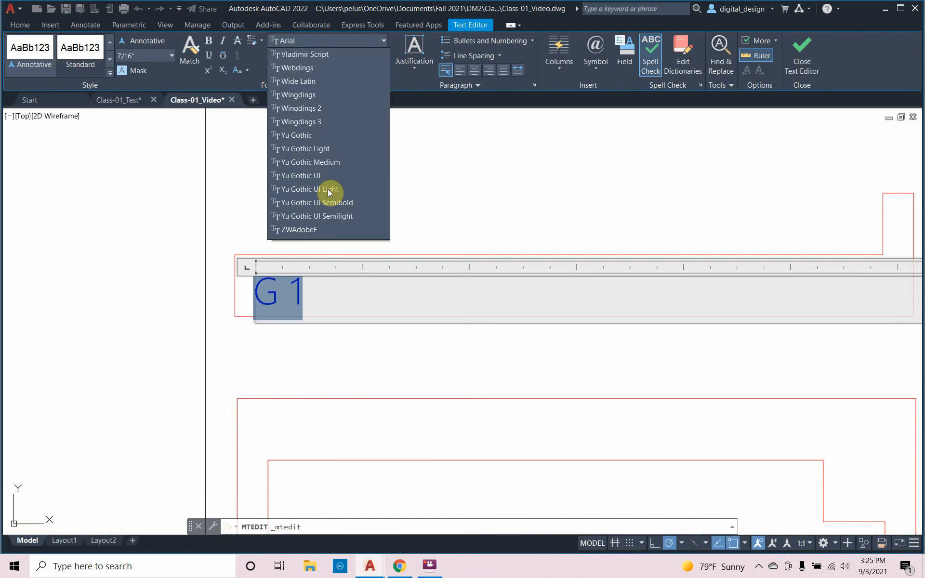
scroll(327, 189, "up", 20)
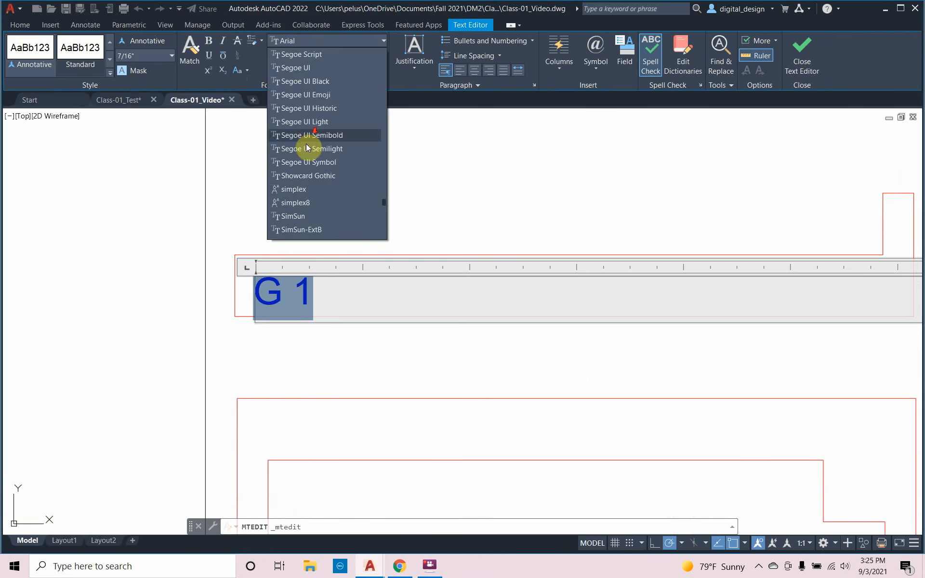
scroll(306, 143, "down", 2)
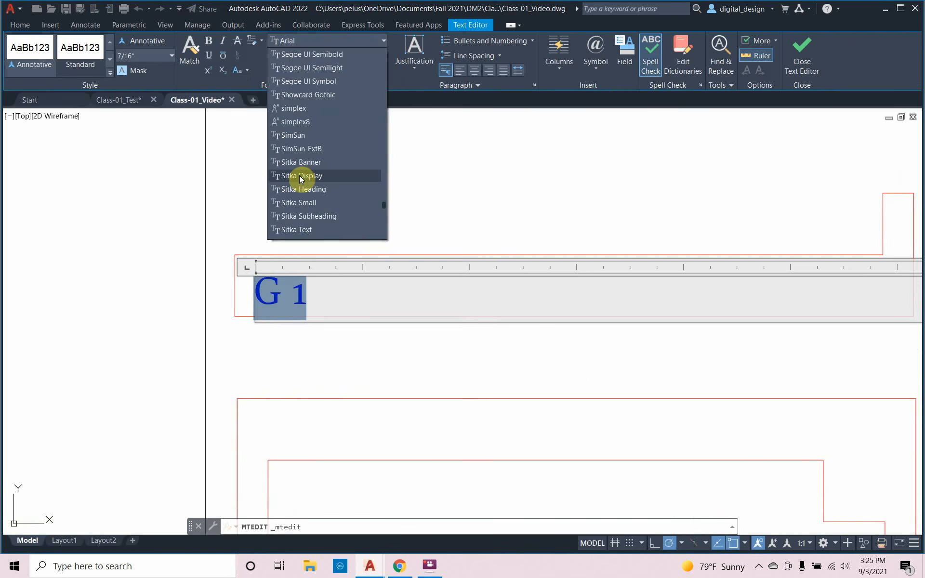
left_click(294, 111)
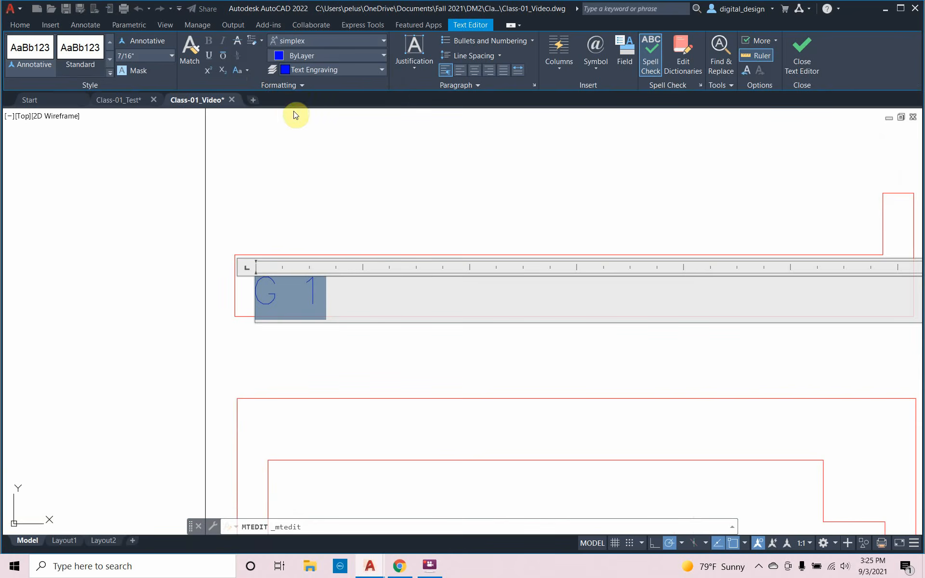
left_click(274, 356)
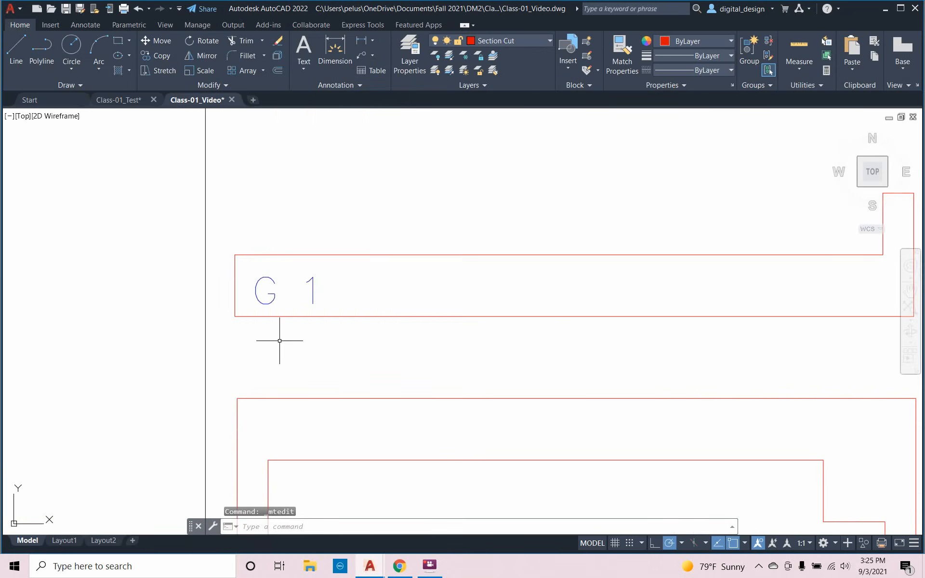
Start a new plot and define its area as a window between opposite corners of the black sheet border
scroll(280, 341, "down", 9)
scroll(282, 349, "up", 4)
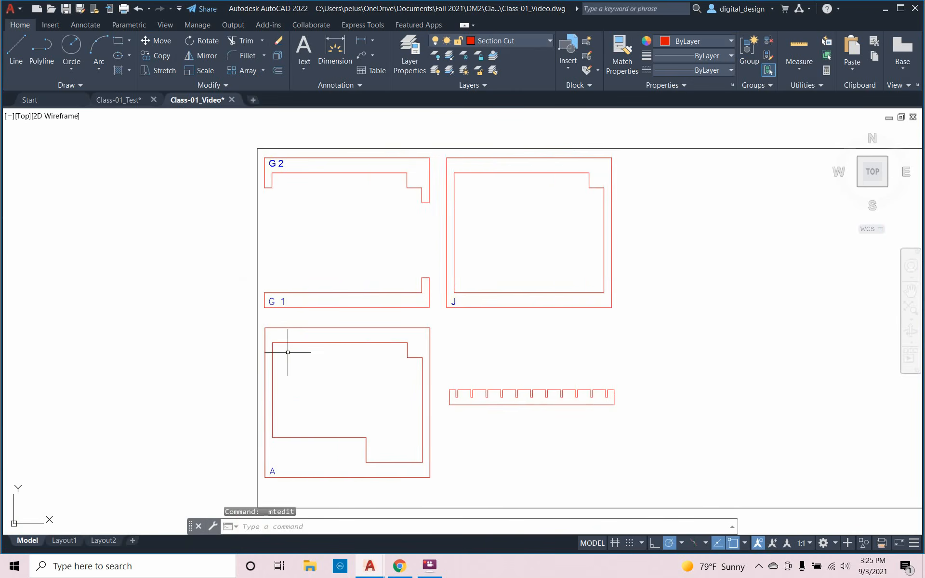
mouse_move(287, 352)
middle_mouse_down()
mouse_move(238, 341)
mouse_move(271, 339)
middle_mouse_up()
scroll(238, 338, "down", 3)
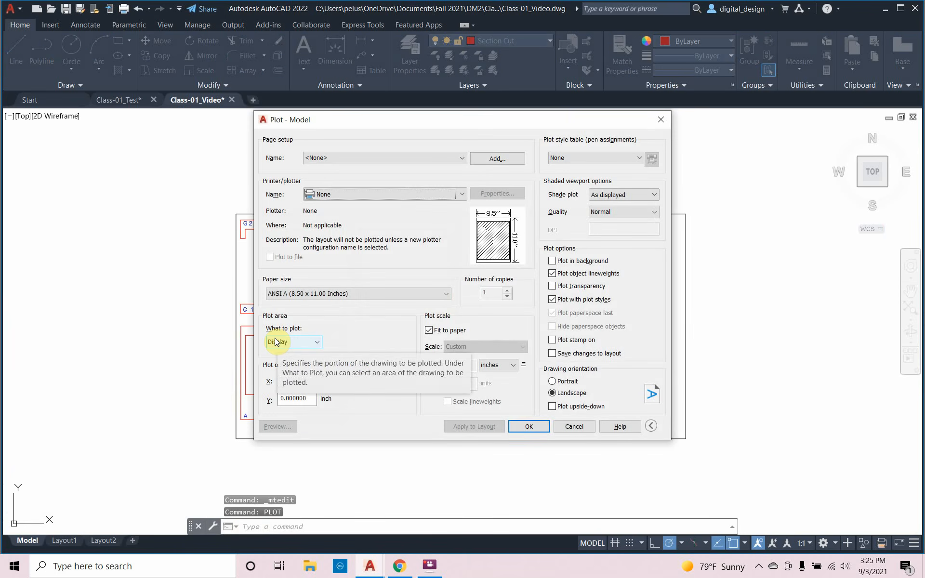
left_click(300, 342)
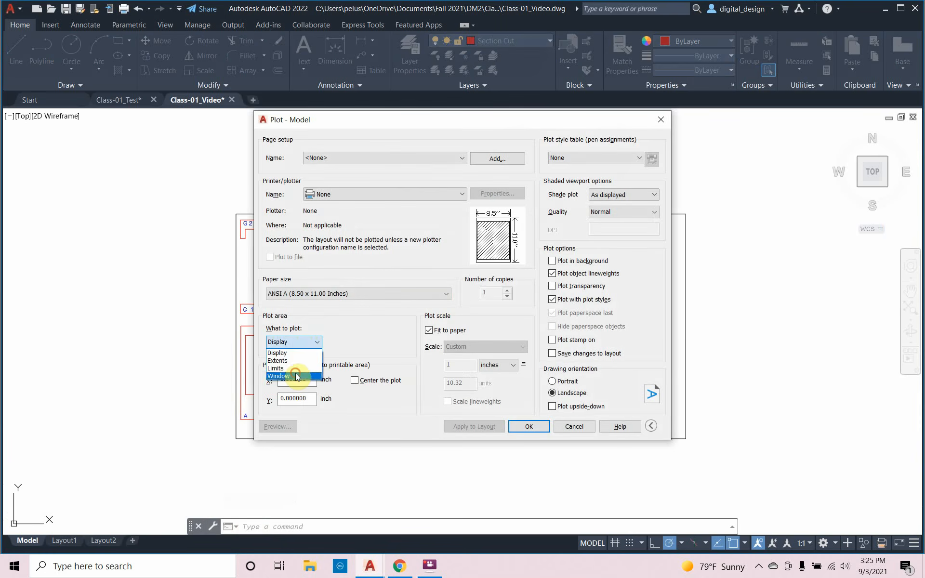
left_click(296, 374)
left_click(236, 439)
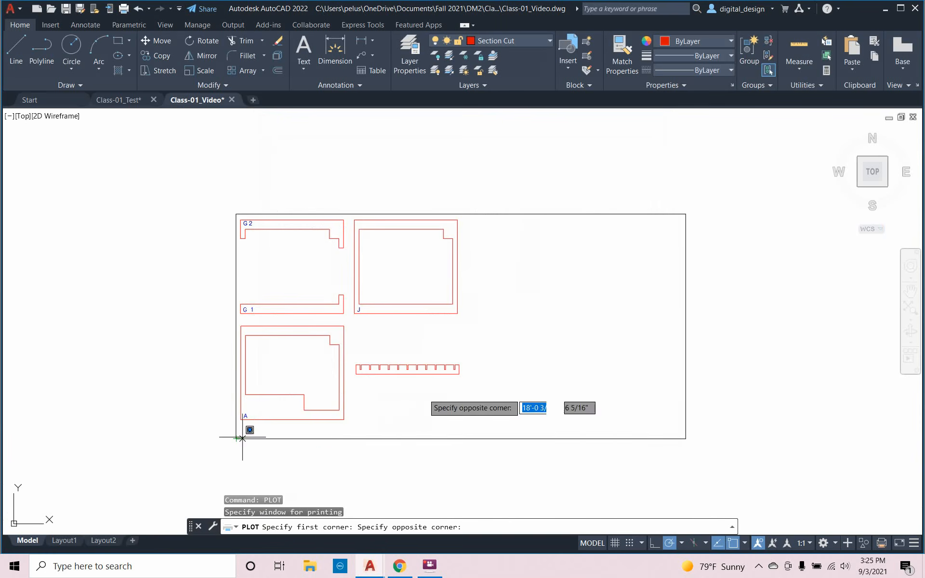
left_click(686, 214)
Choose ILS12.150D as the plotter for the windowed sheet
left_click(441, 198)
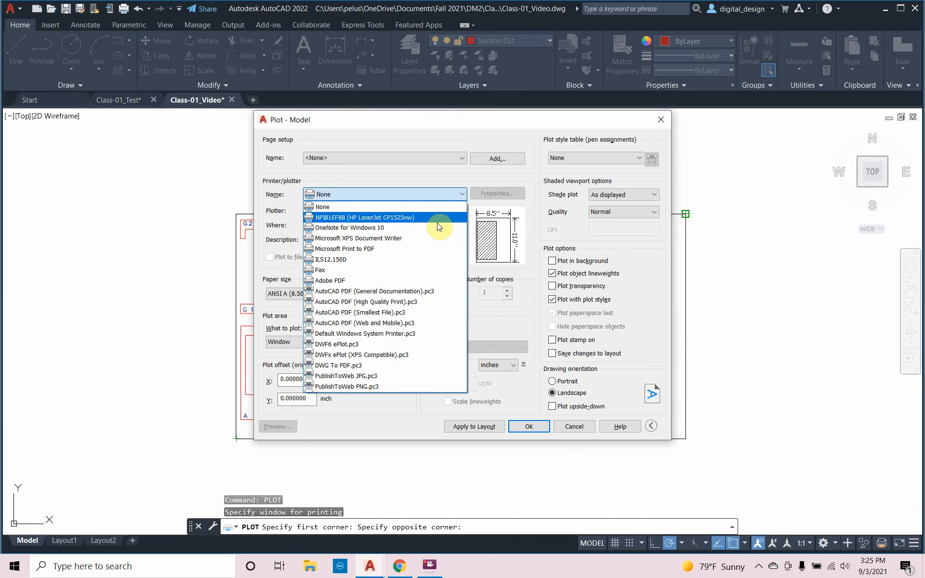
left_click(427, 262)
left_click(427, 261)
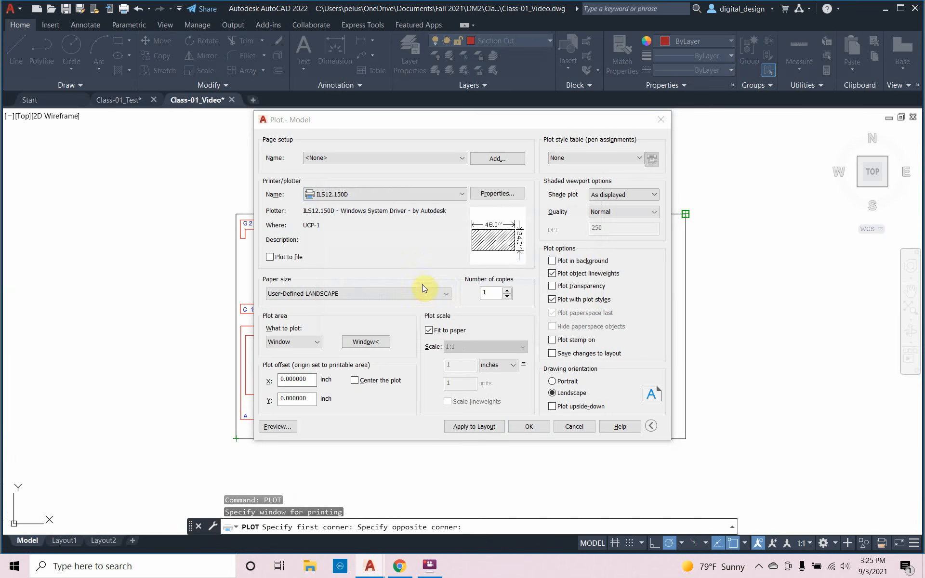
Turn off fit to paper so the plot scale is 1:1, and disable plotting object lineweights and plot styles
left_click(428, 330)
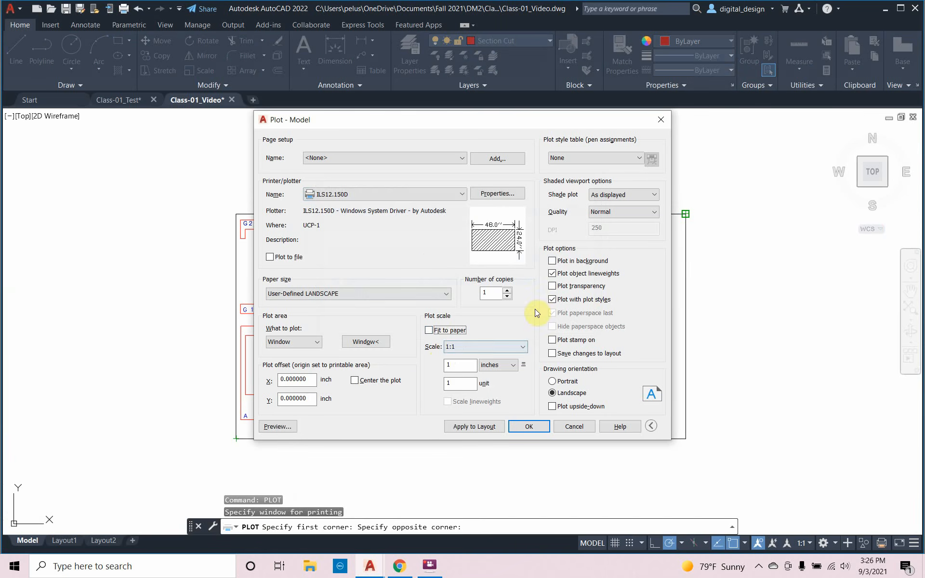
left_click(553, 273)
left_click(553, 299)
left_click(552, 299)
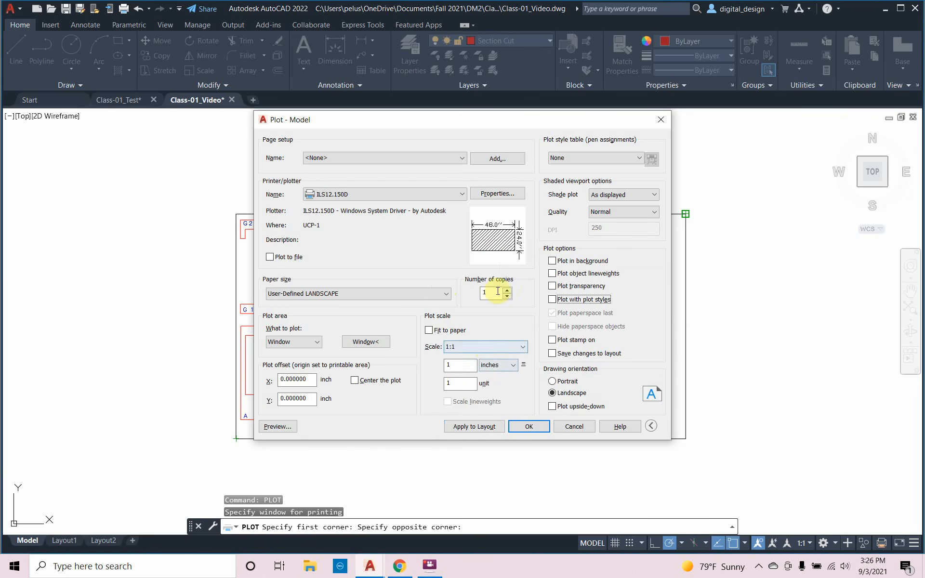
Open the laser's manual control settings from the plotter's custom properties and reorder the colors so Blue is first and Red second
left_click(487, 194)
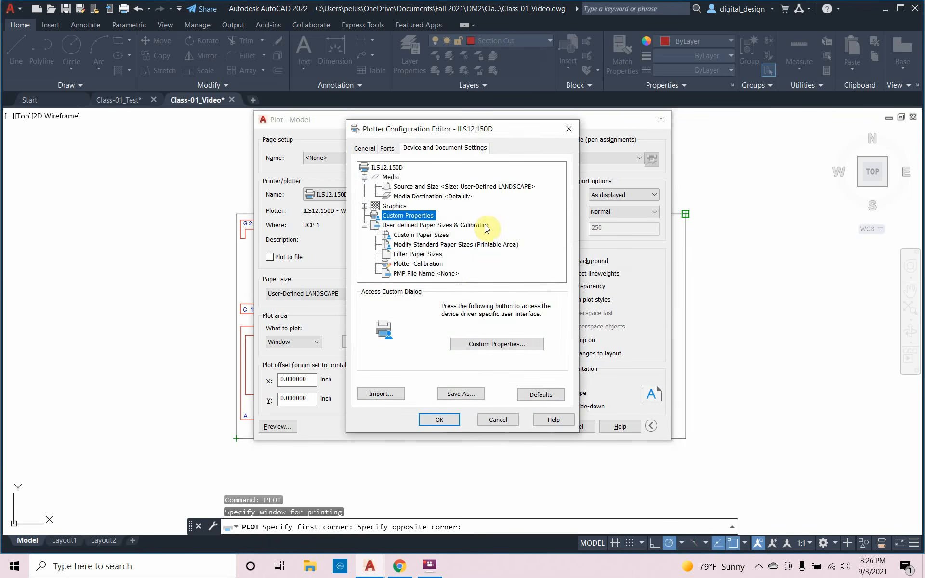
left_click(497, 343)
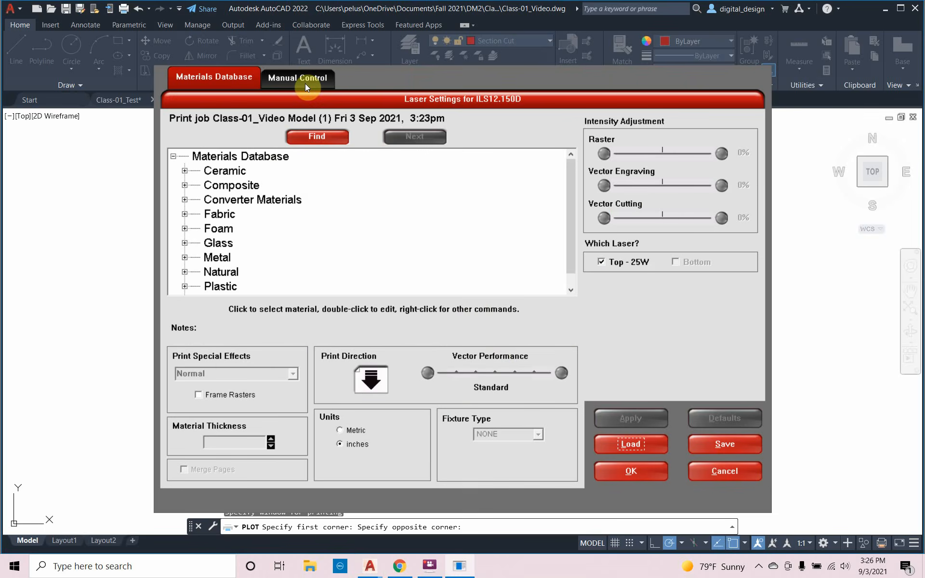
left_click(282, 79)
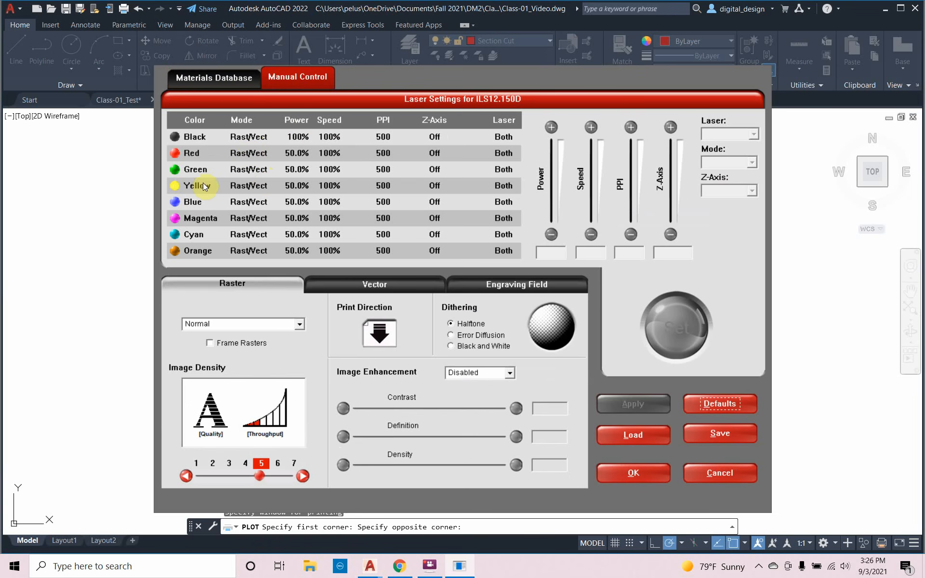
left_click(202, 154)
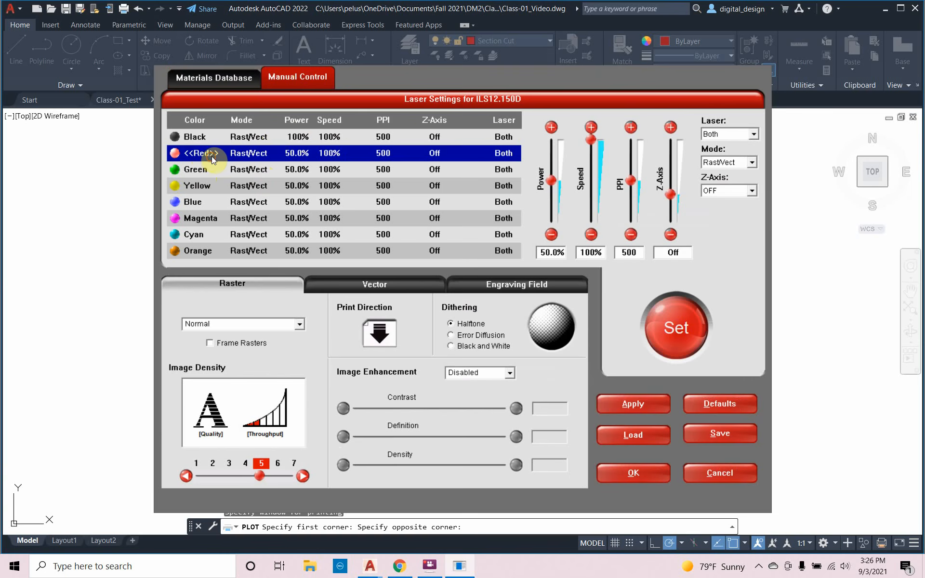
left_click_drag(212, 156, 213, 139)
left_click_drag(212, 202, 212, 137)
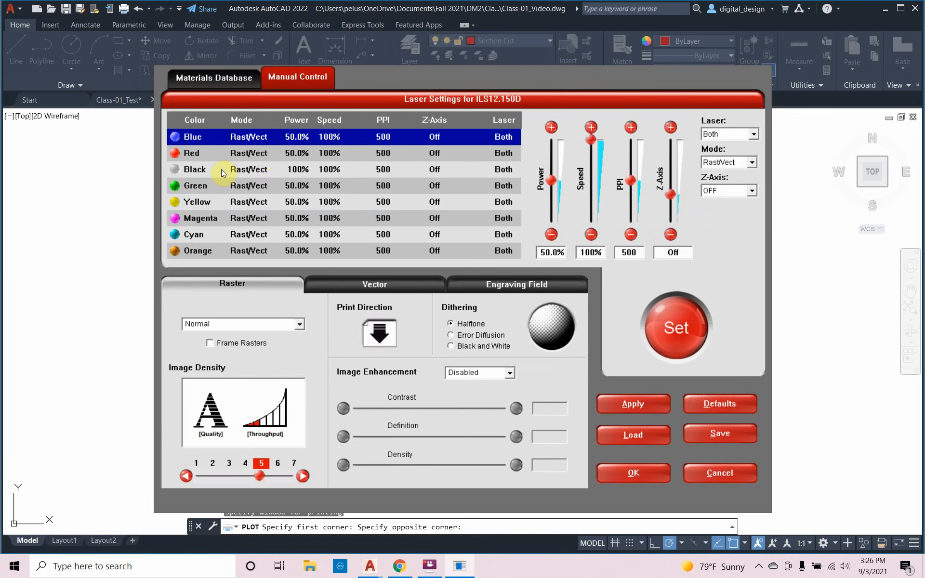
Set the Blue color to Vect mode with 30% power and 30% speed
left_click(244, 139)
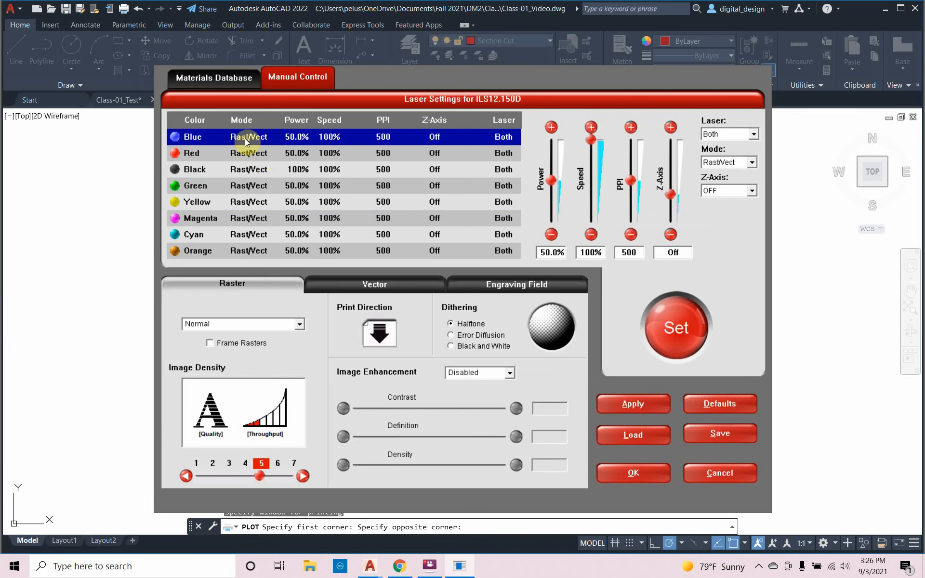
left_click(750, 162)
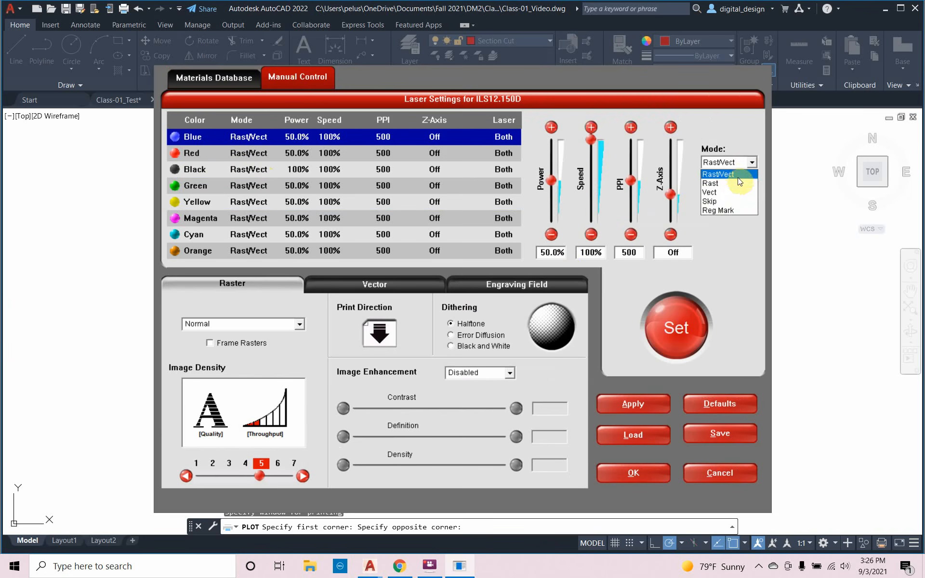
left_click(732, 190)
left_click(564, 255)
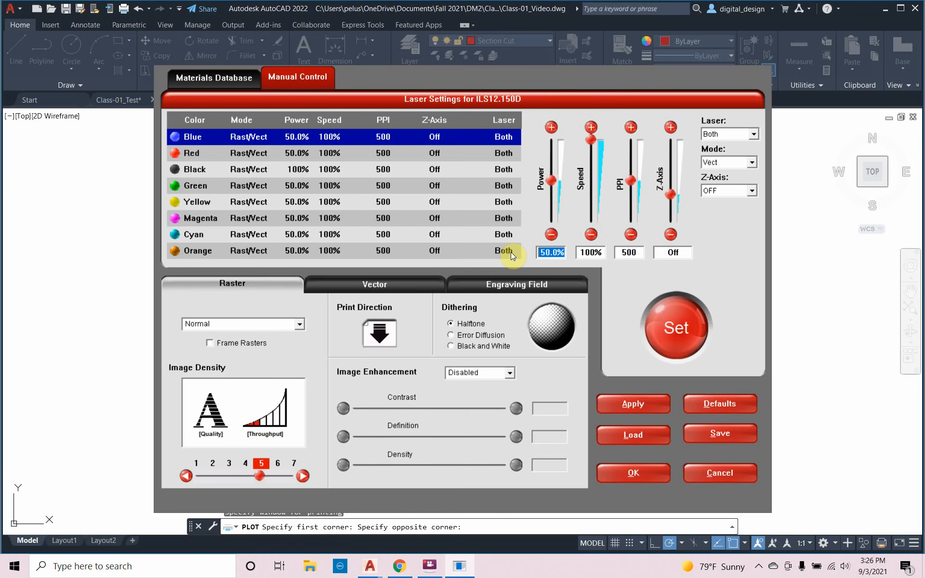
type("2")
type("30")
key("Tab")
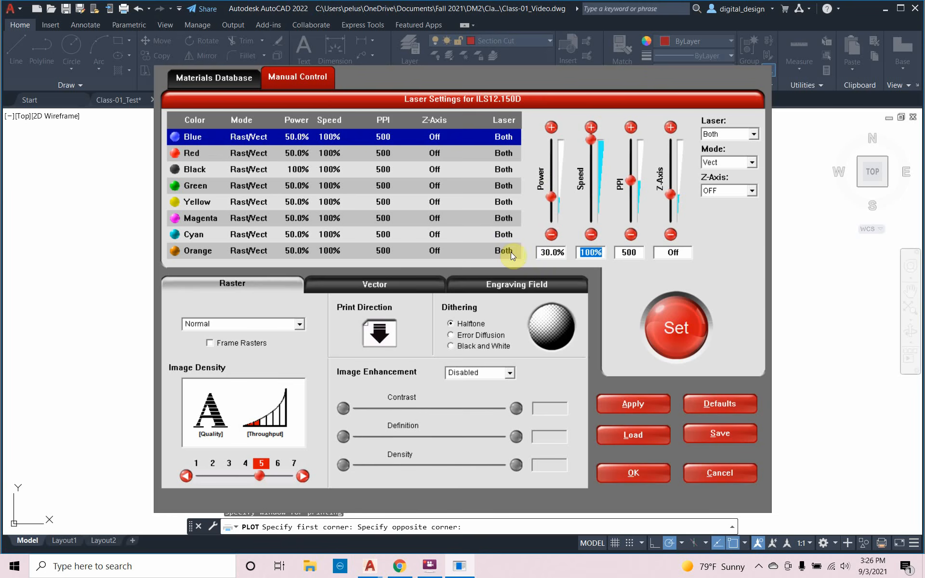
type("30")
left_click(685, 318)
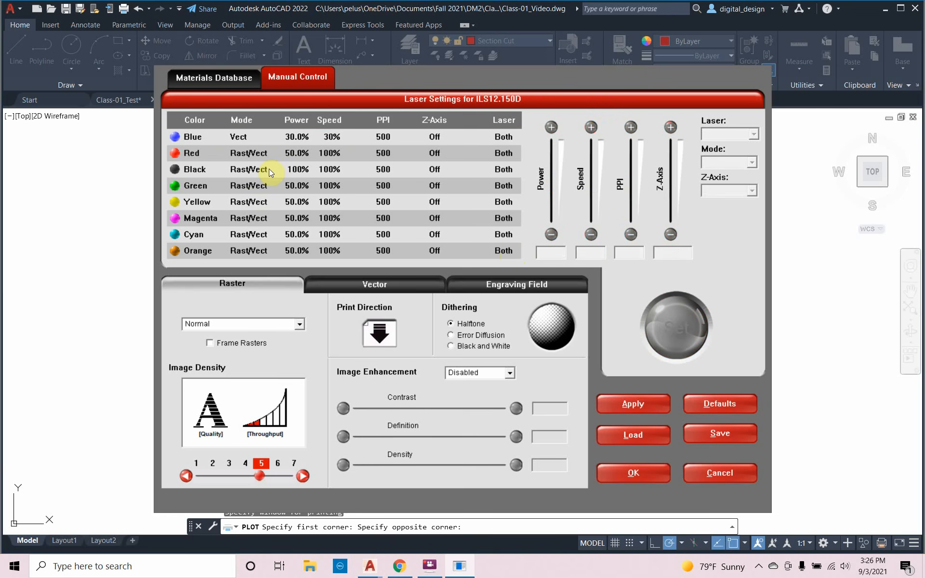
Set the Red color to Vect mode with 90% power, 4% speed and 700 PPI
left_click(258, 154)
left_click(722, 164)
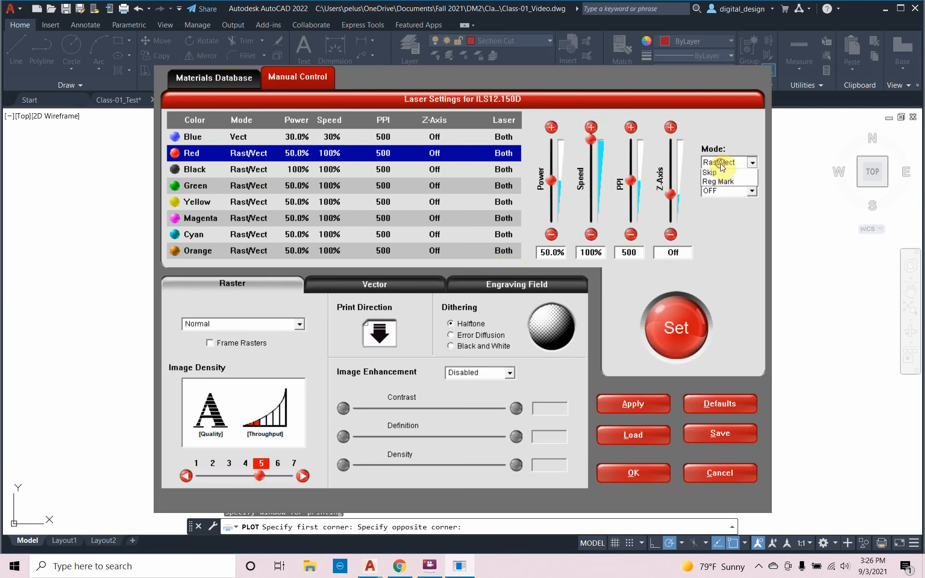
left_click(718, 193)
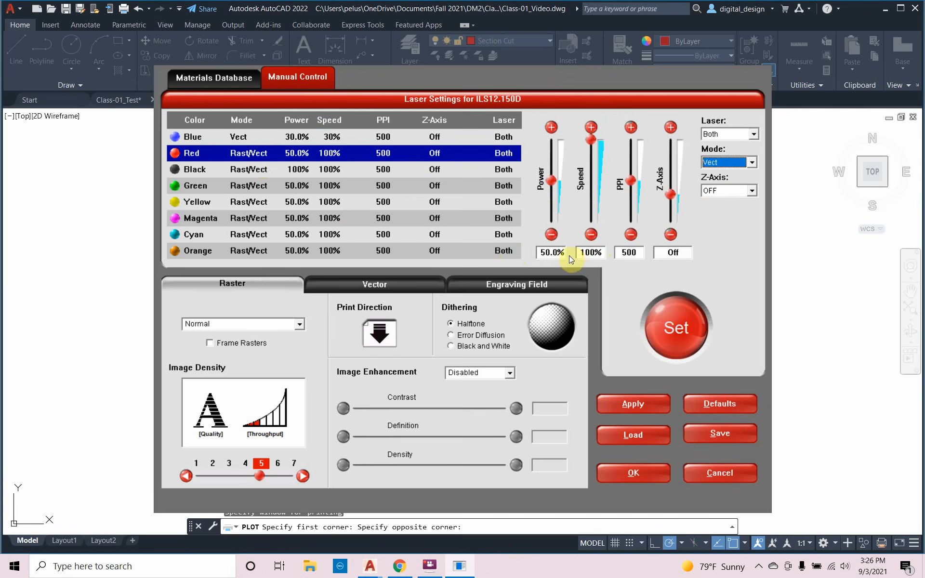
left_click_drag(569, 255, 512, 263)
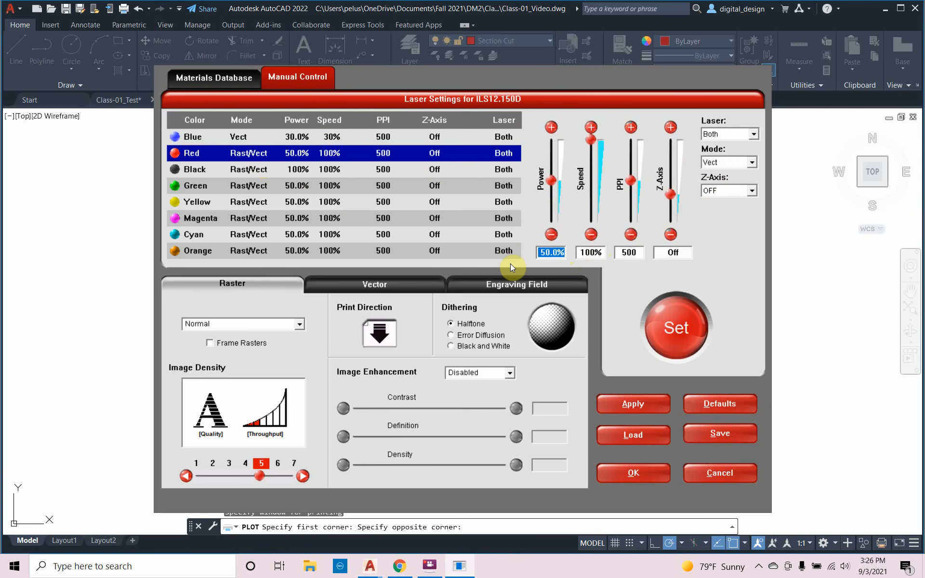
type("90")
key("Tab")
type("4")
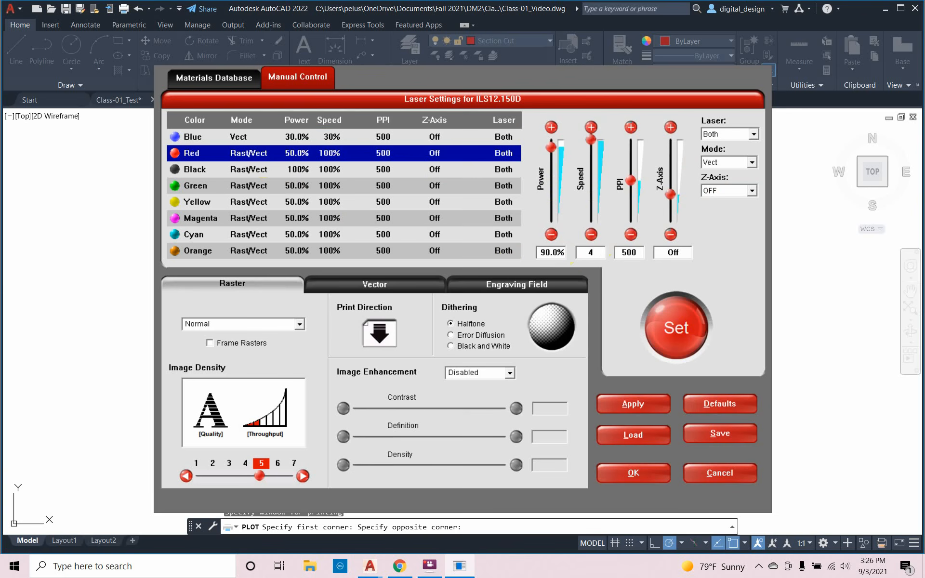
key("Tab")
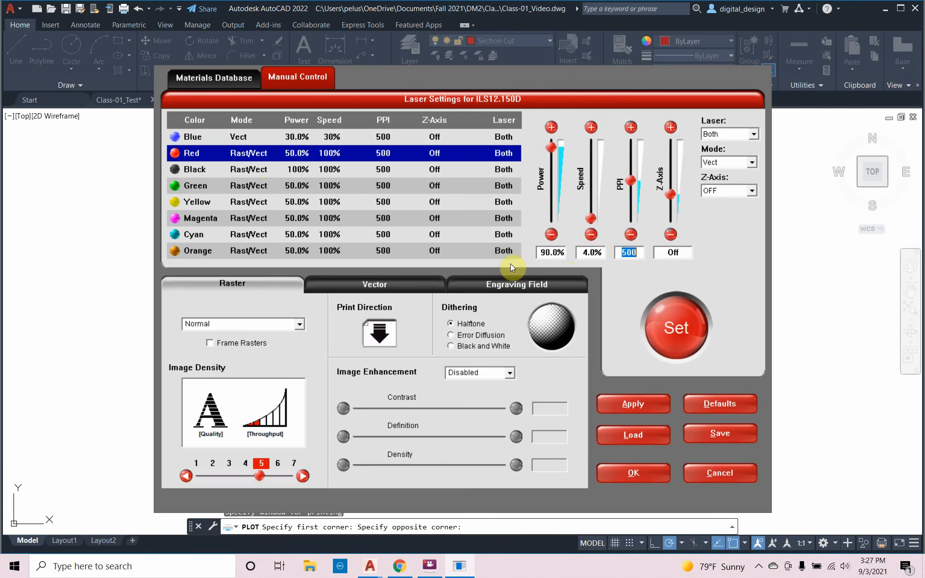
type("700")
left_click(660, 314)
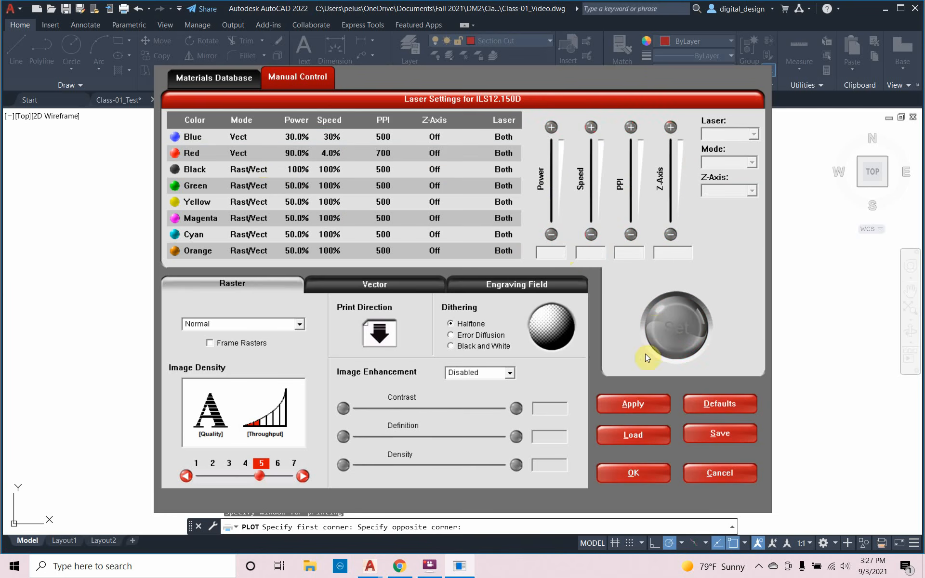
Apply the laser settings, accept them through a temporary PC3 file for this plot only, and plot the sheet
left_click(643, 400)
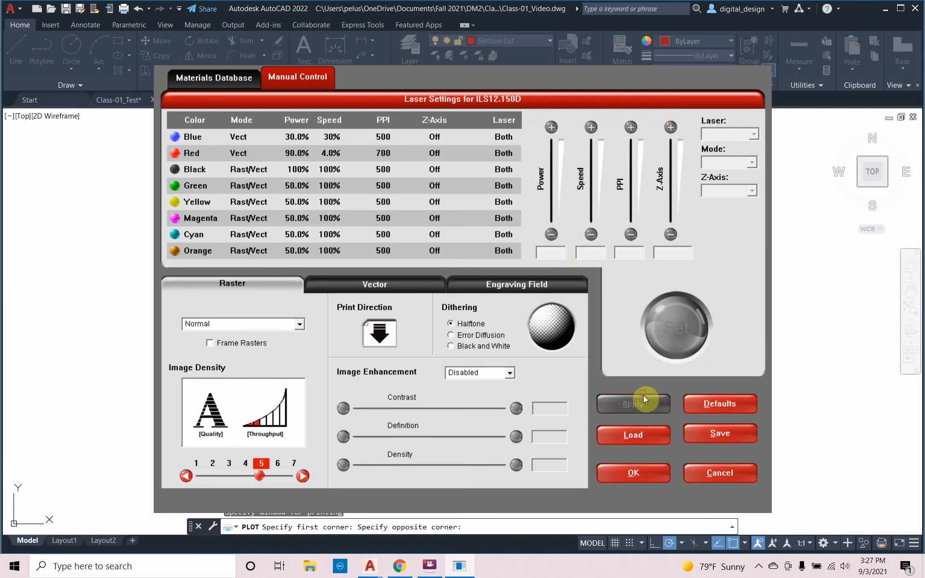
left_click(637, 467)
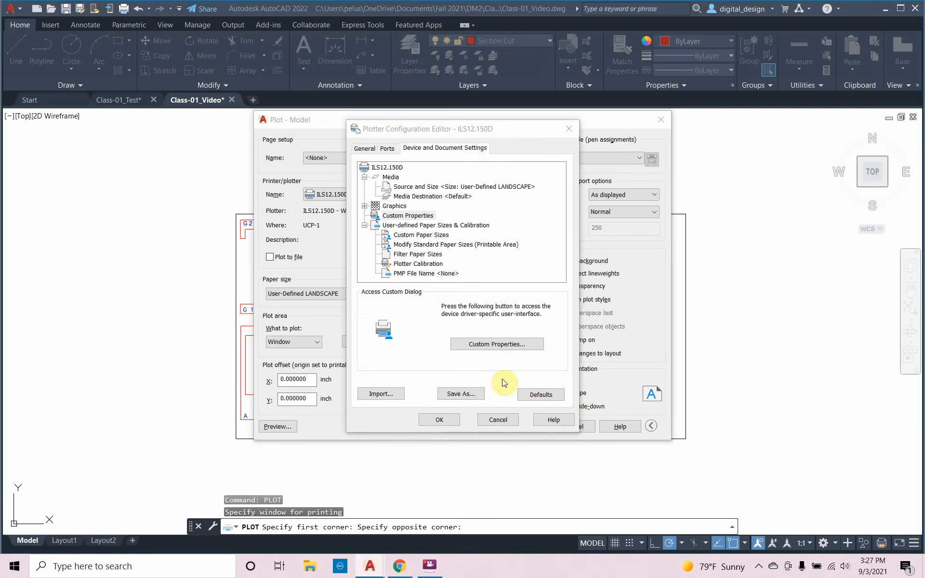
left_click(441, 420)
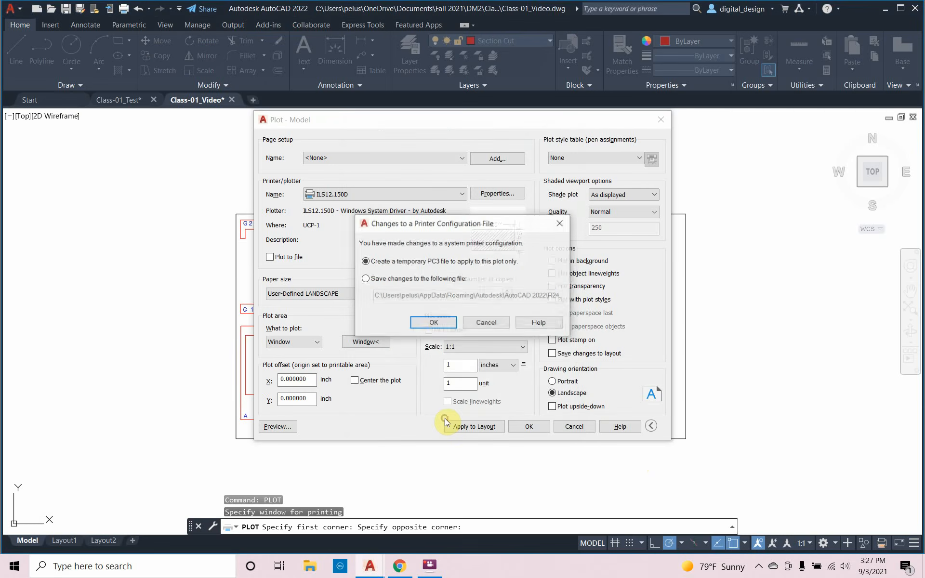
left_click(434, 323)
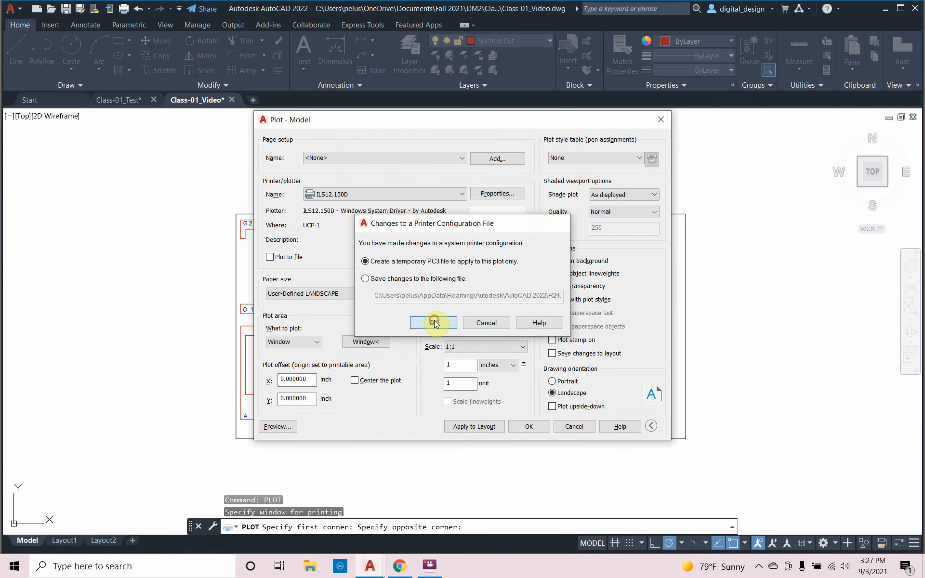
left_click(516, 432)
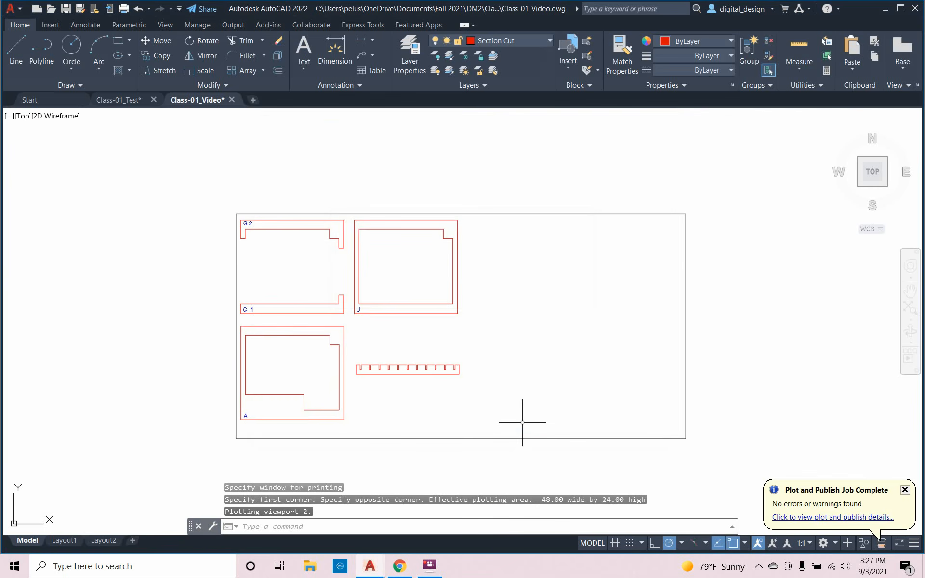
Switch to the laser control panel and estimate the completion time of the Class-01_Video Model job
left_click(885, 7)
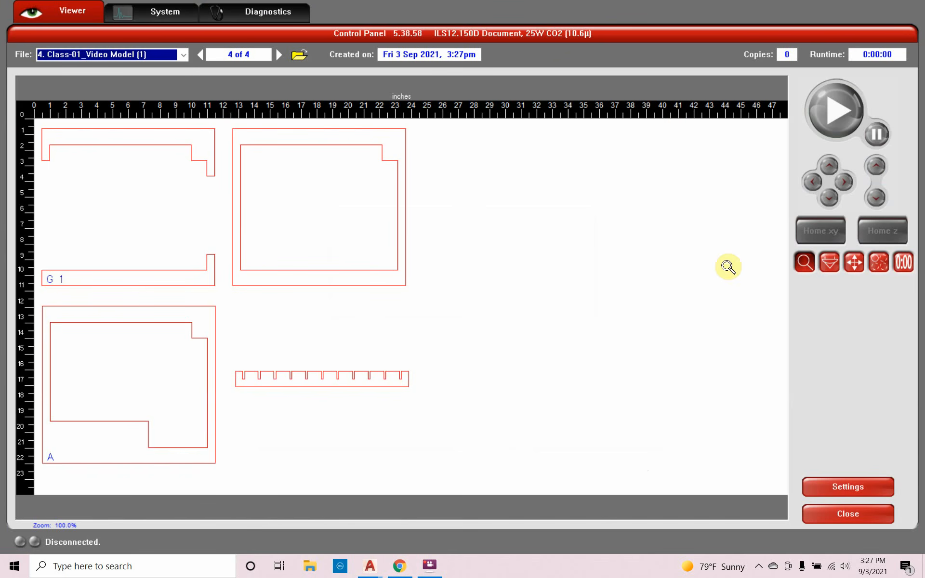
left_click(904, 263)
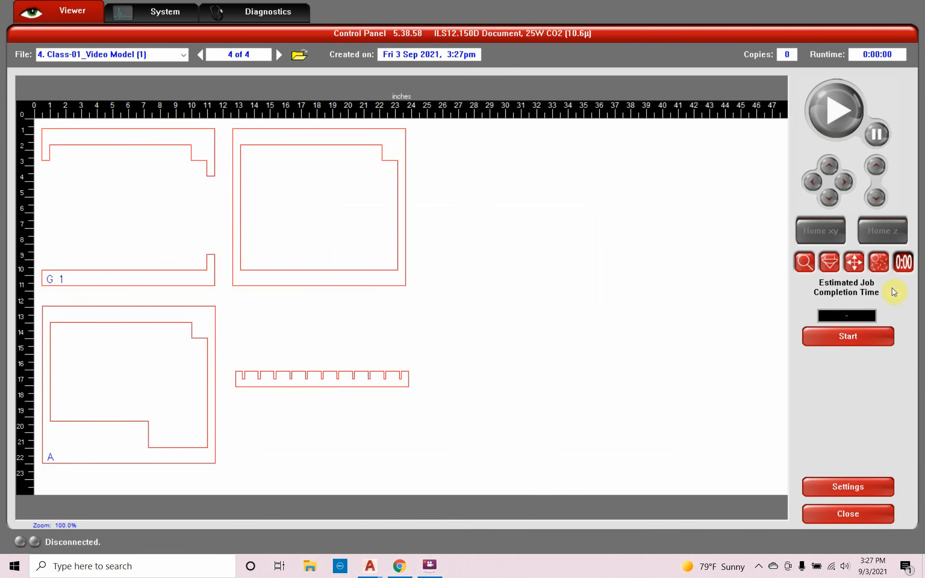
left_click(859, 331)
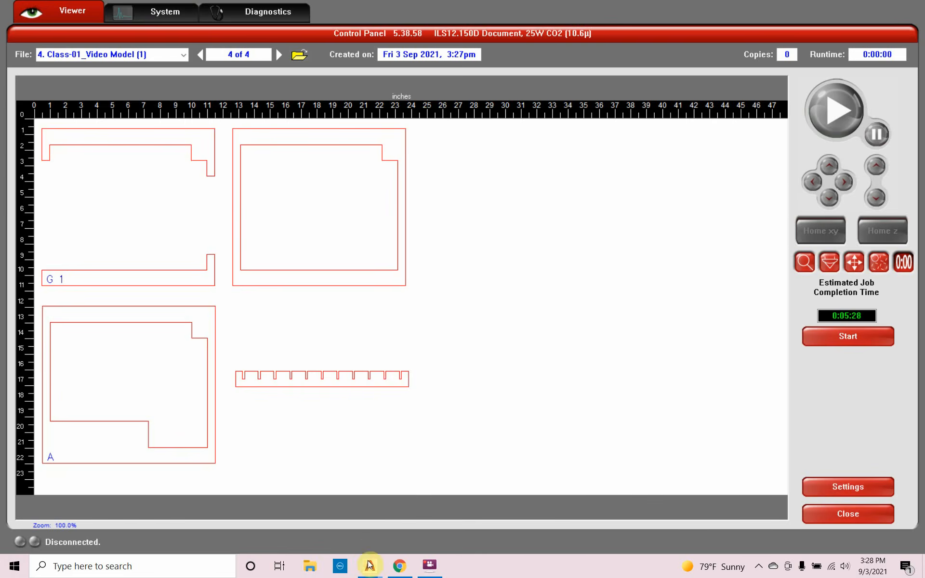
Switch back to the Class-01_Video drawing in AutoCAD and run OVERKILL on all panels and labels inside the border with the default options
mouse_move(368, 568)
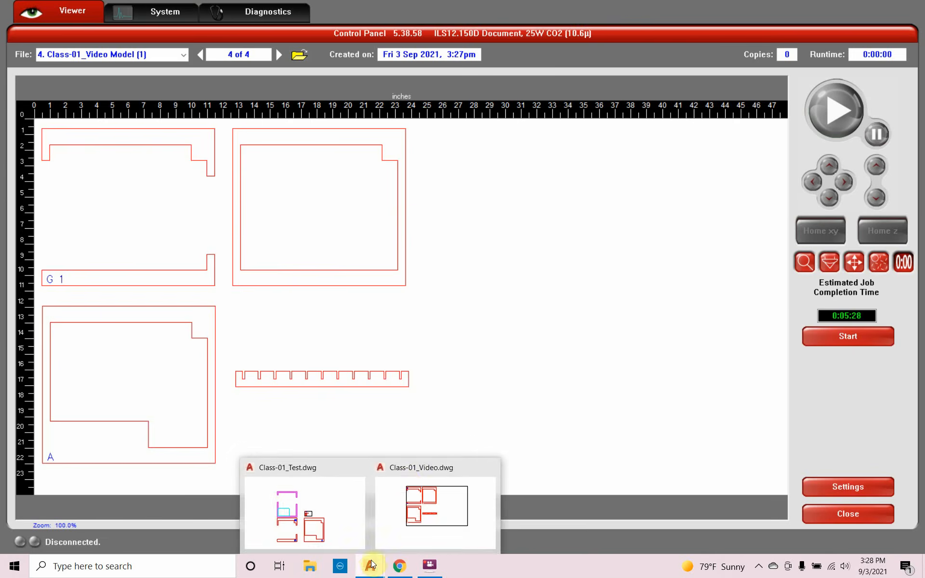
left_click(404, 478)
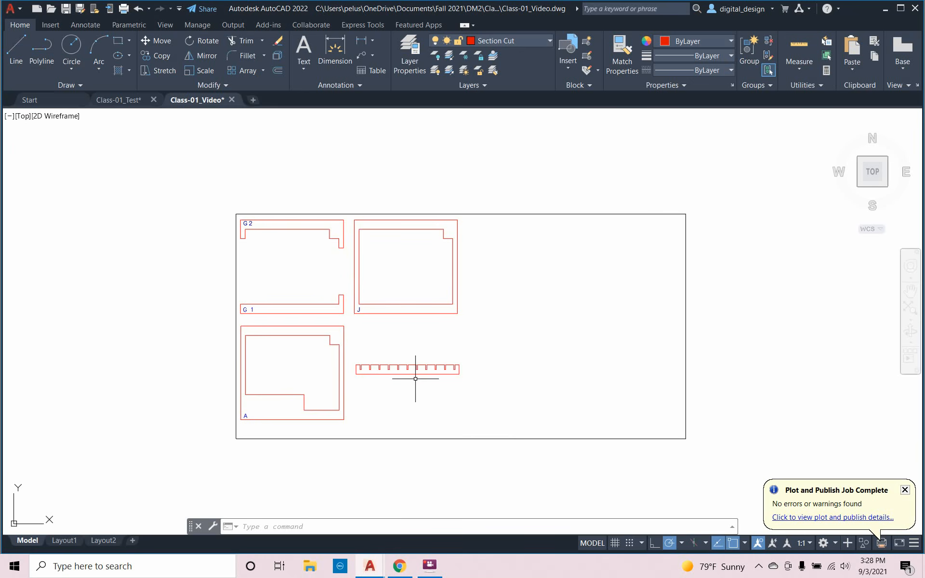
type("OVERKILL")
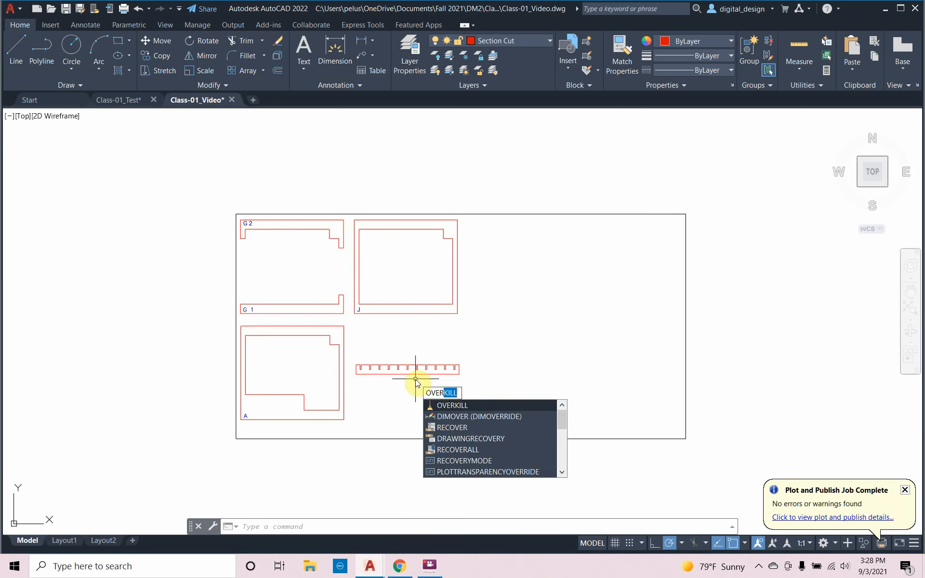
key("Return")
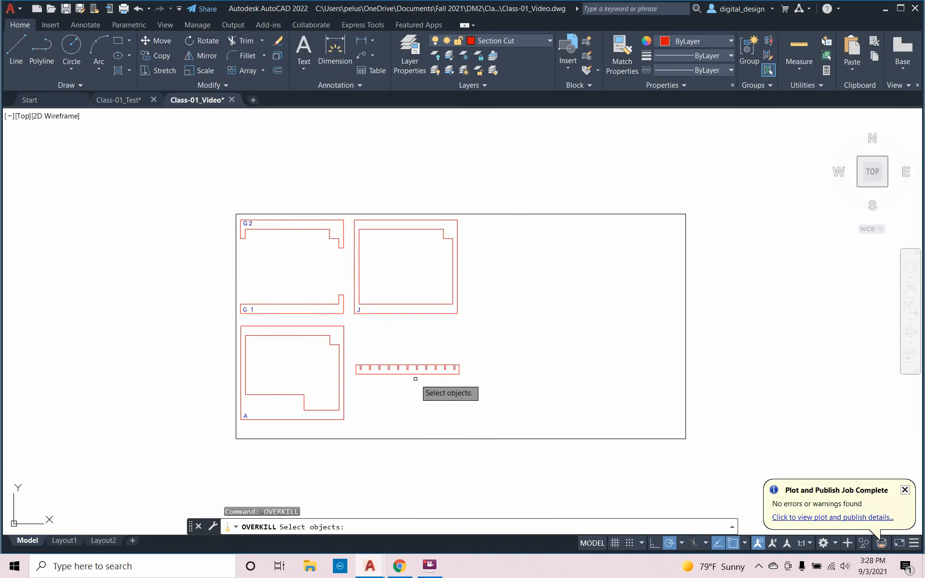
left_click(229, 452)
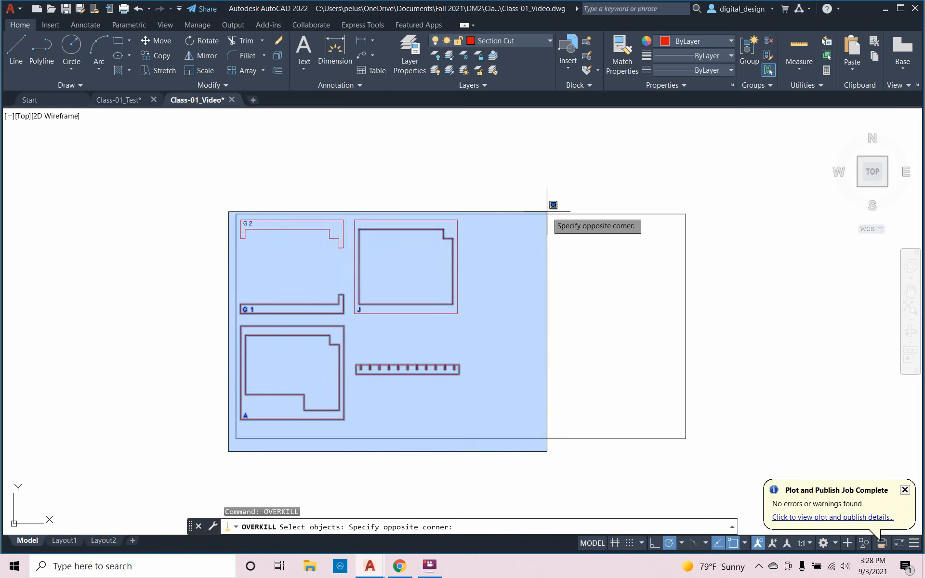
left_click(547, 211)
key("Return")
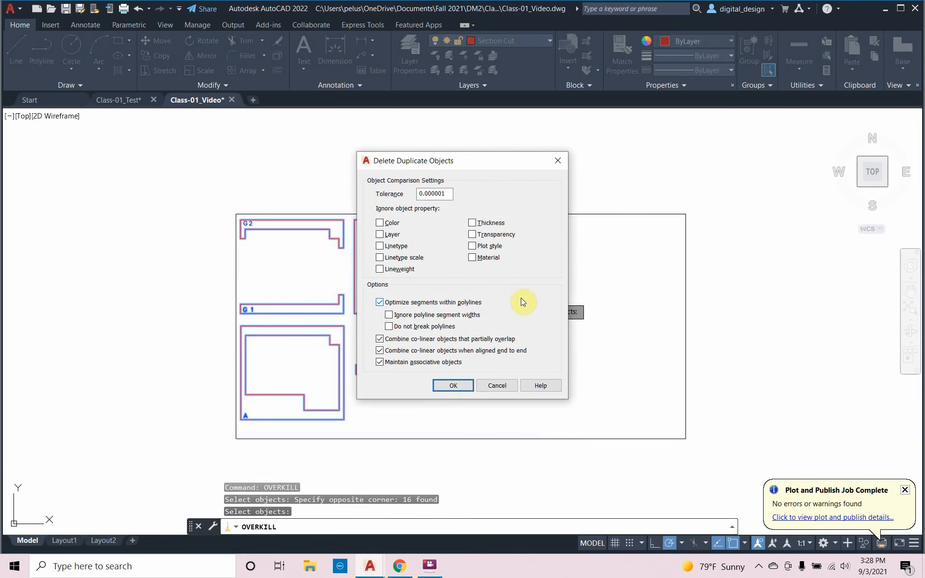
left_click(455, 385)
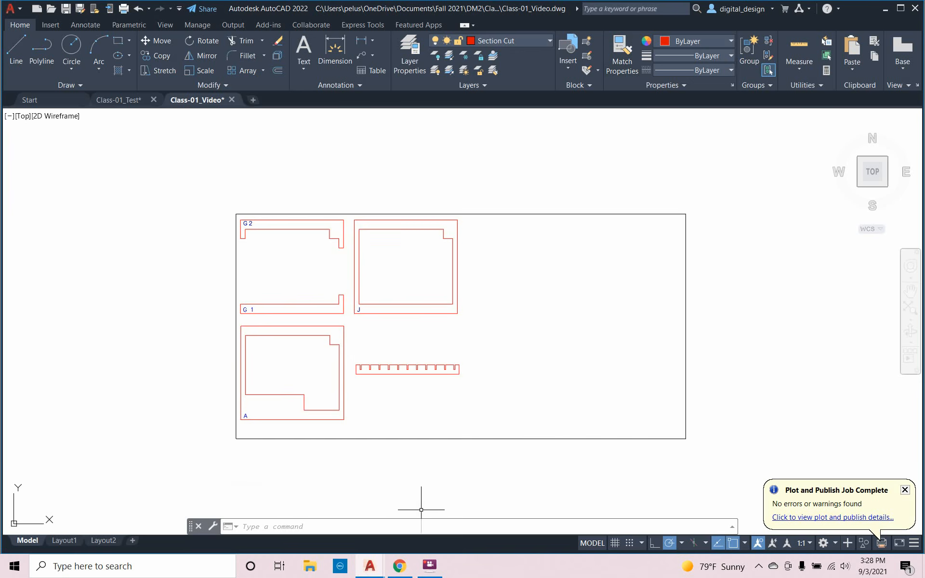
mouse_move(377, 561)
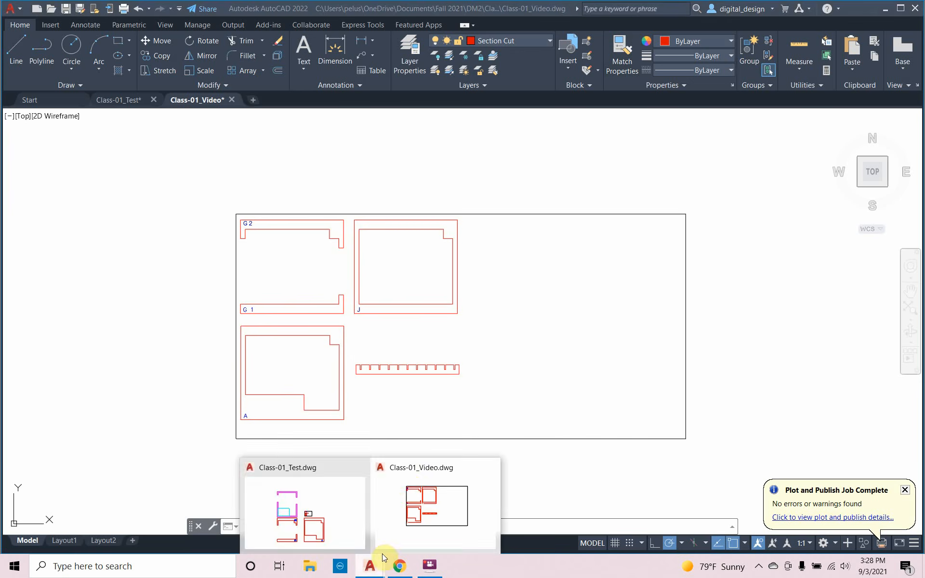
left_click(411, 488)
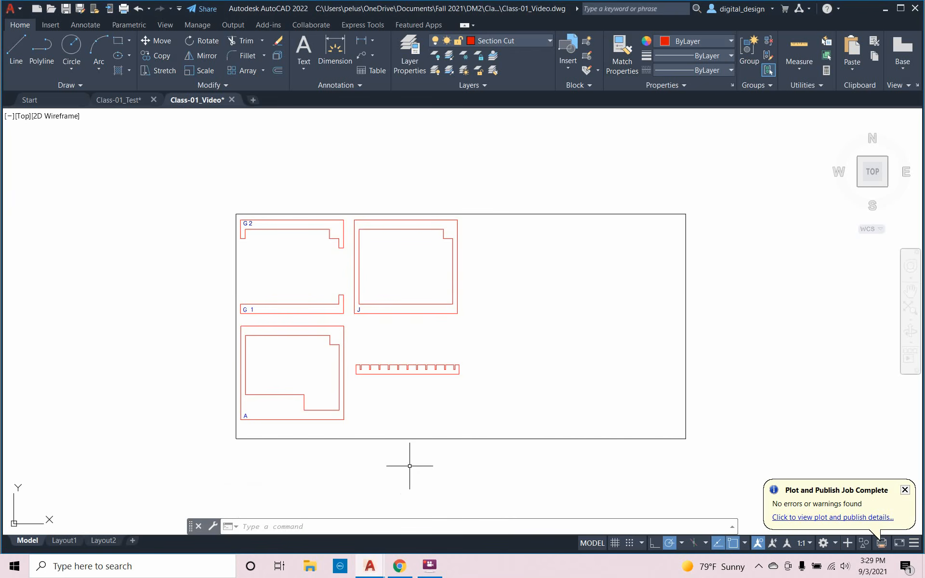
key("ctrl+F4")
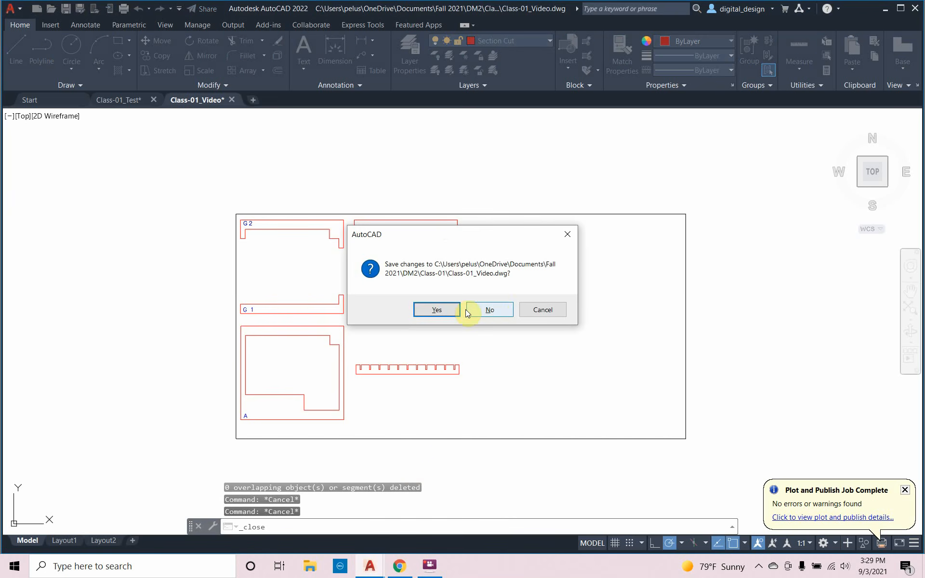
left_click(538, 310)
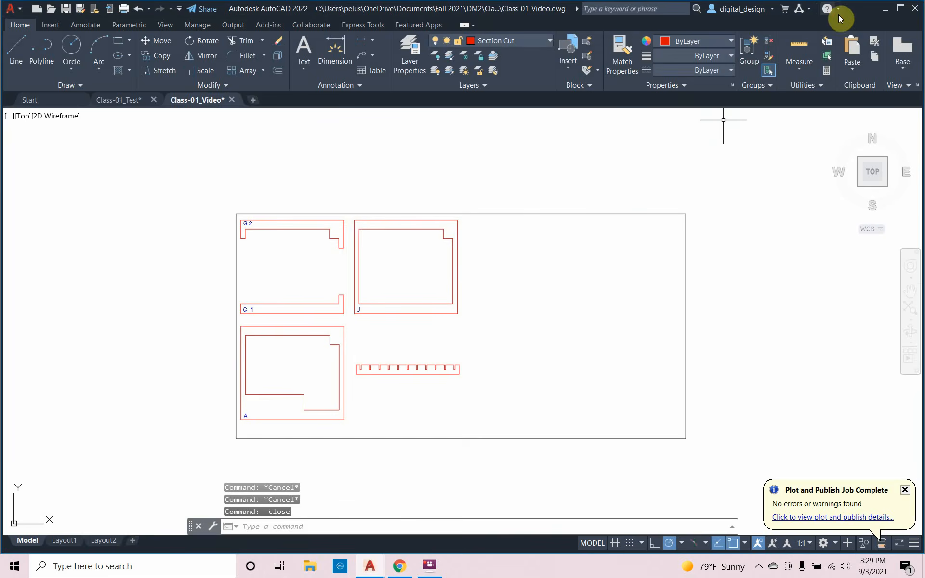
Minimize the drawing window to return to the laser control panel, and close the control panel
left_click(885, 9)
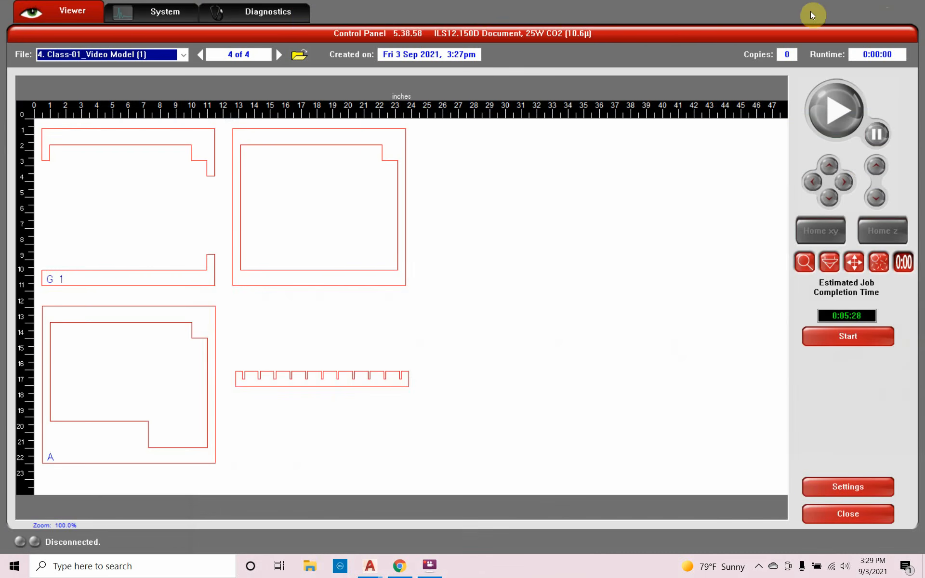
left_click(831, 513)
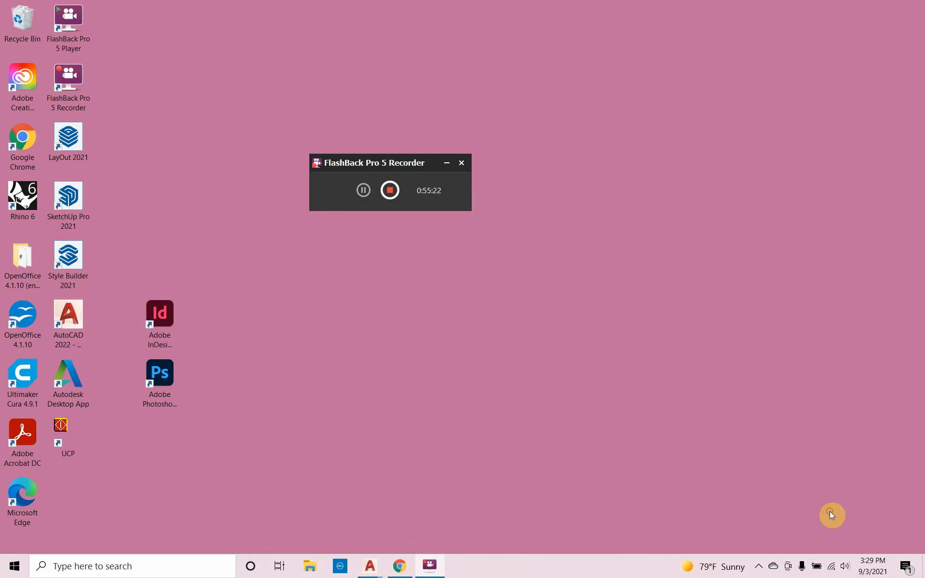